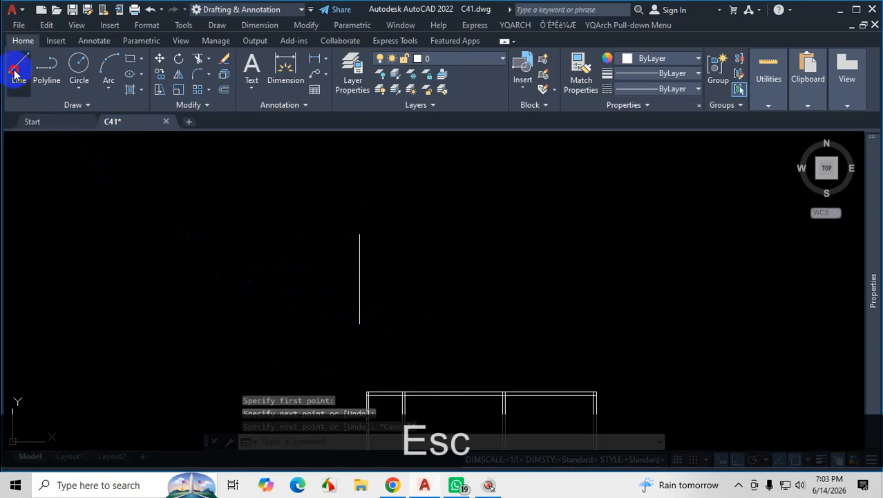
Draw a horizontal line that crosses the vertical line above the floor plan.
left_click(16, 71)
left_click(336, 283)
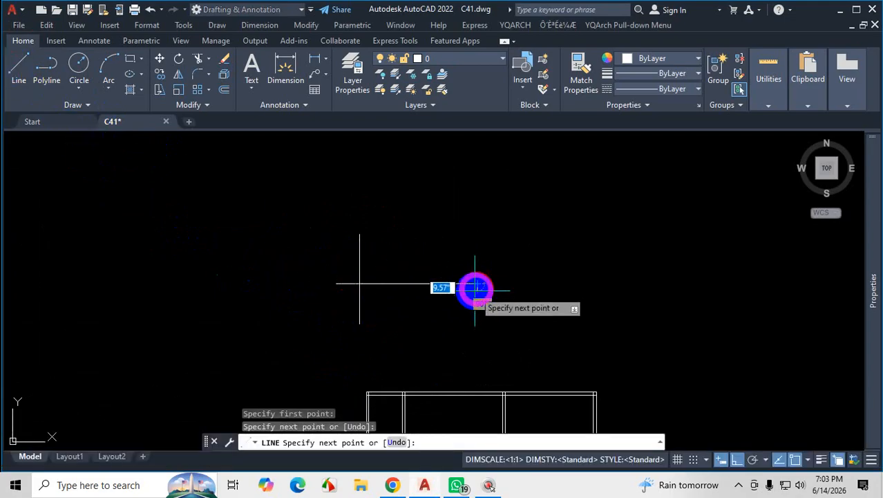
key("Escape")
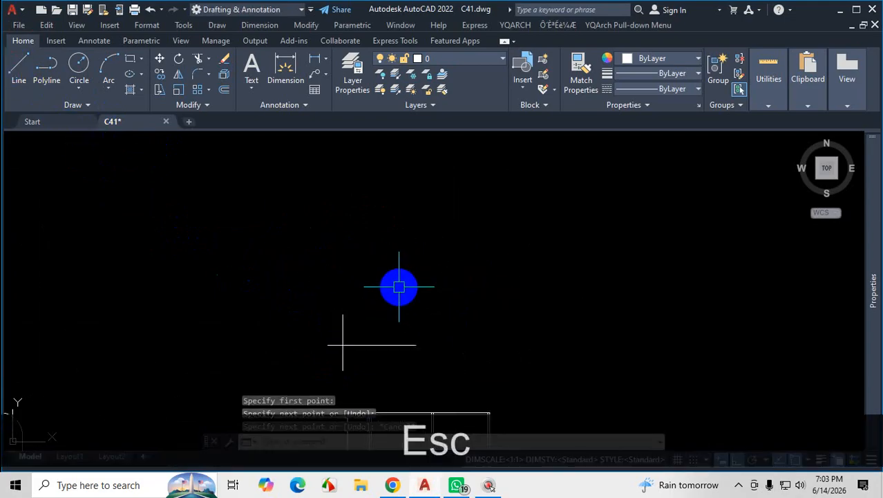
Draw a vertical line above the crossing pair and a separate horizontal line about 22'-8" long beside it, leaving a gap between them.
left_click(18, 71)
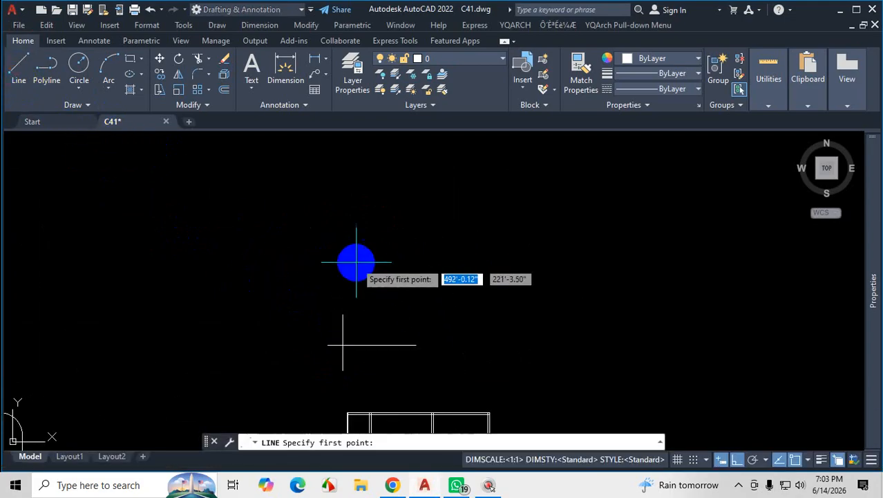
left_click(341, 204)
left_click(341, 280)
key("space")
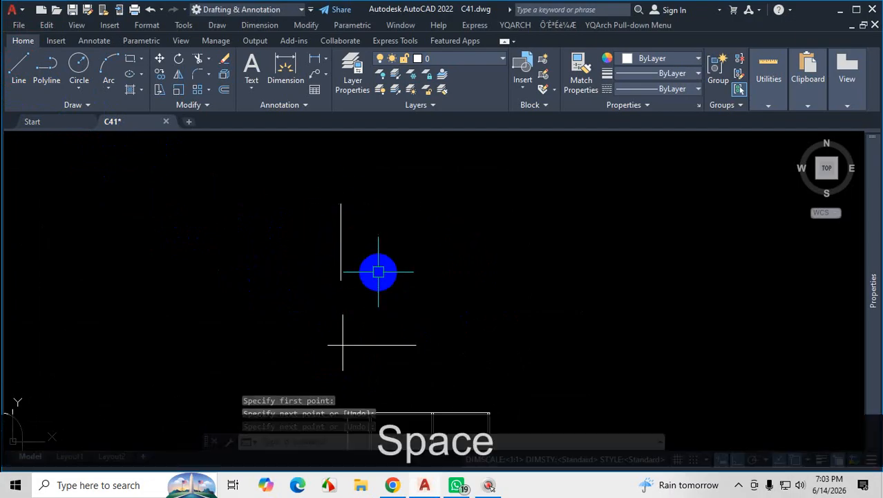
key("space")
left_click(470, 228)
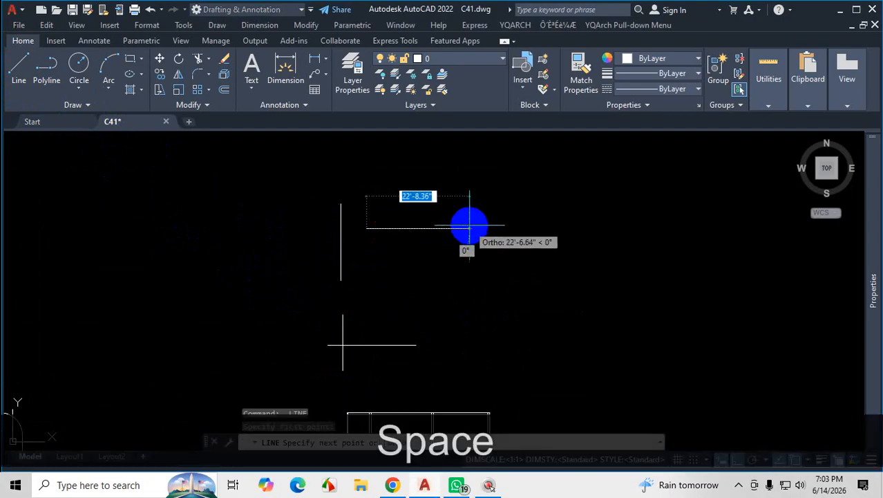
left_click(368, 230)
key("Escape")
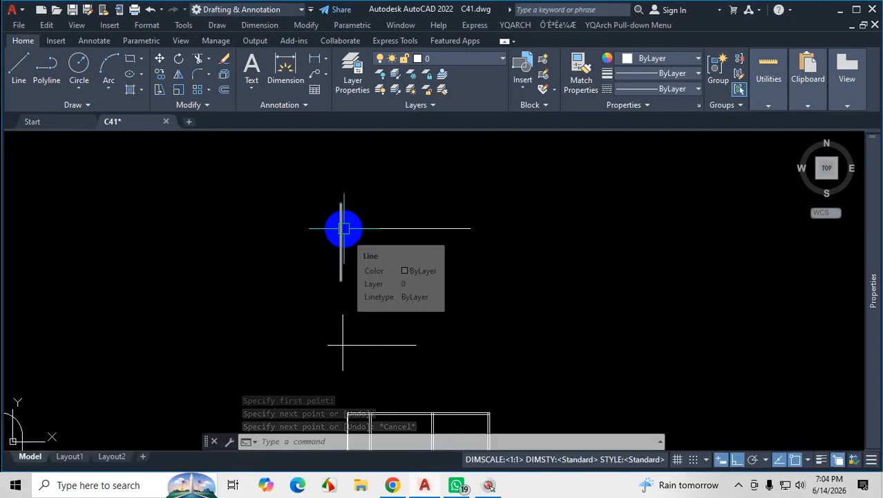
Draw a third pair above the others: a short vertical line and a separate horizontal line higher up that does not touch it.
scroll(344, 379, "up", 6)
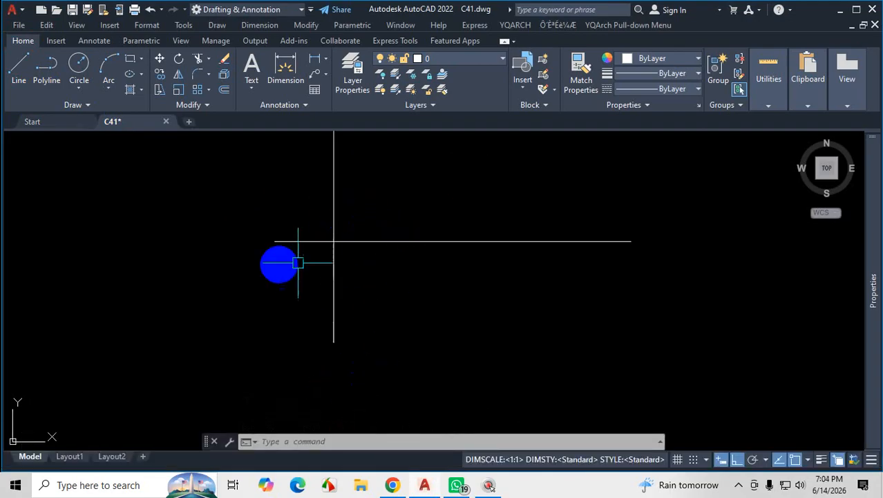
scroll(300, 310, "down", 4)
scroll(374, 240, "up", 4)
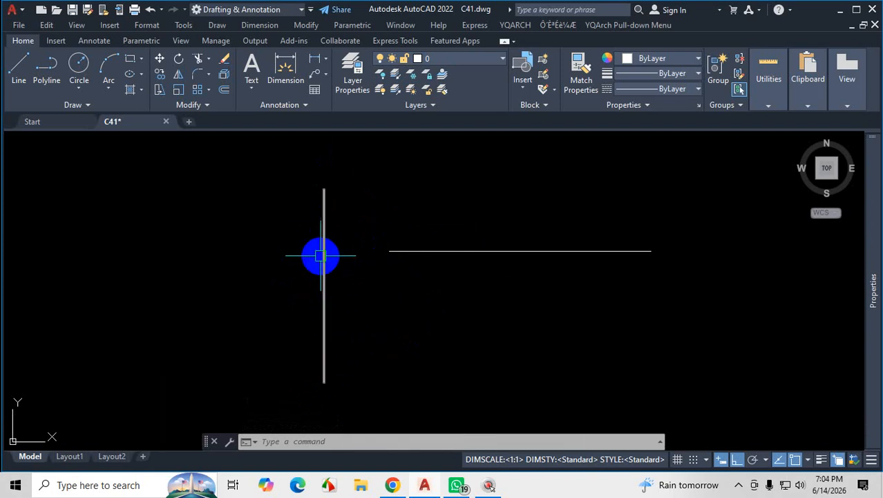
scroll(374, 297, "down", 5)
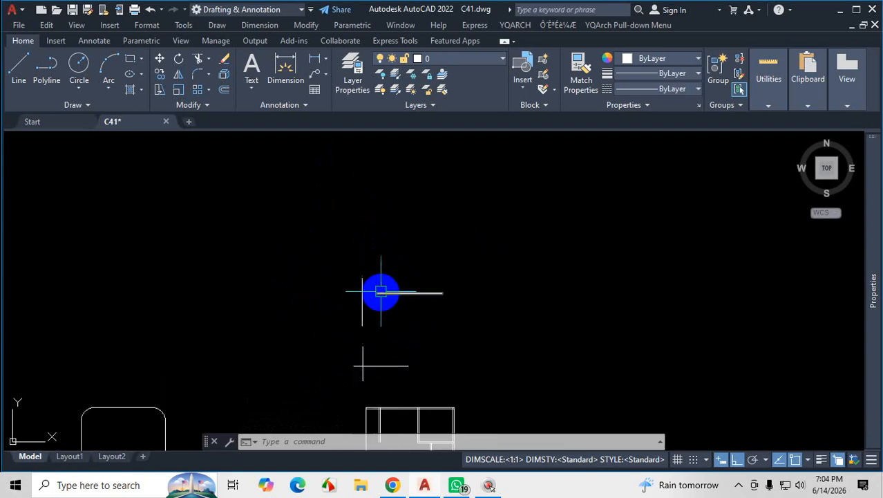
left_click(31, 67)
scroll(338, 220, "up", 4)
left_click(402, 259)
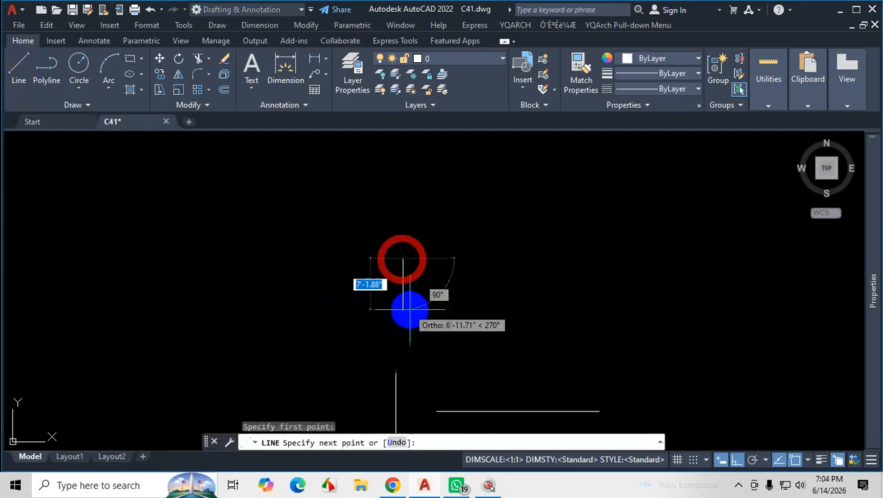
key("space")
key("space")
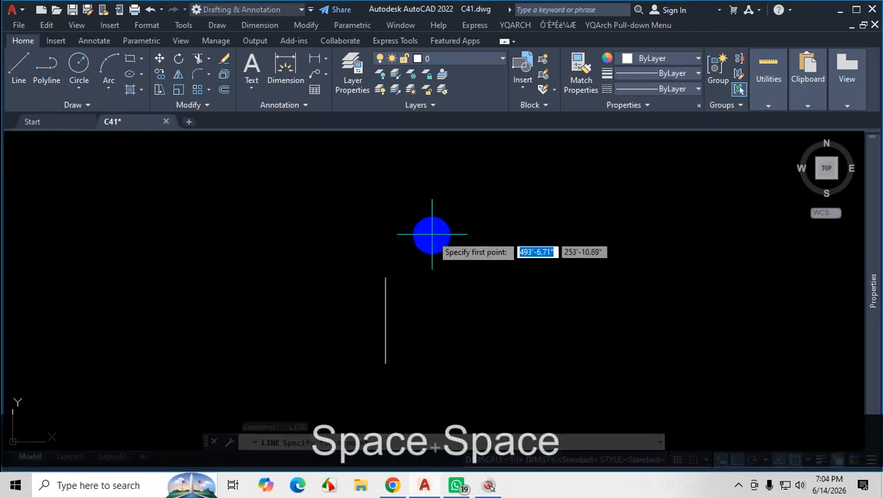
left_click(430, 226)
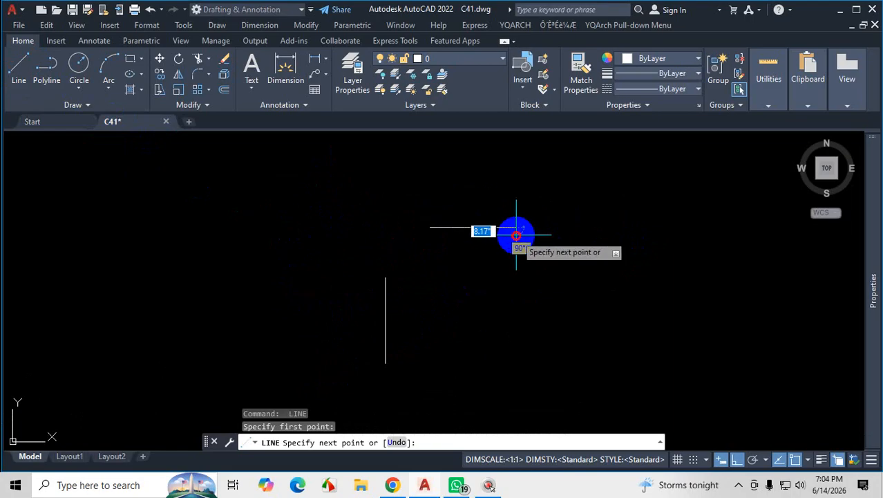
left_click(516, 235)
key("Escape")
Examine the three line pairs above the floor plan, comparing where their ends cross or leave gaps.
left_click(739, 486)
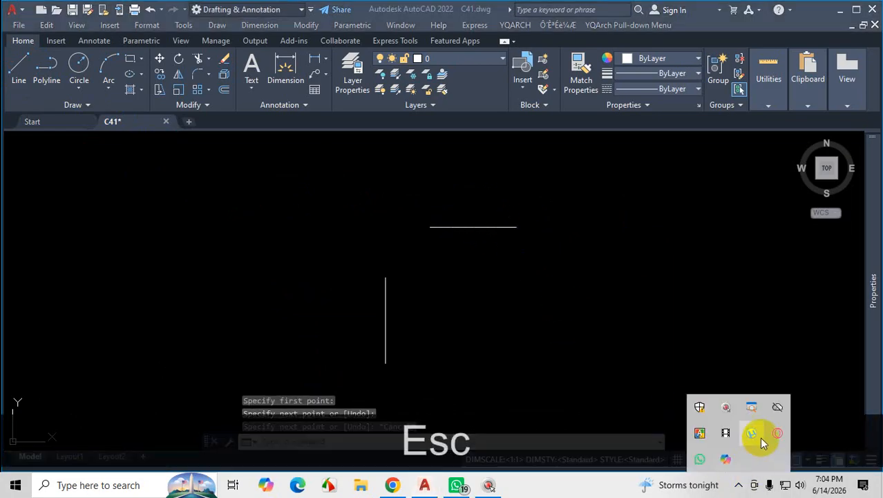
scroll(465, 267, "down", 10)
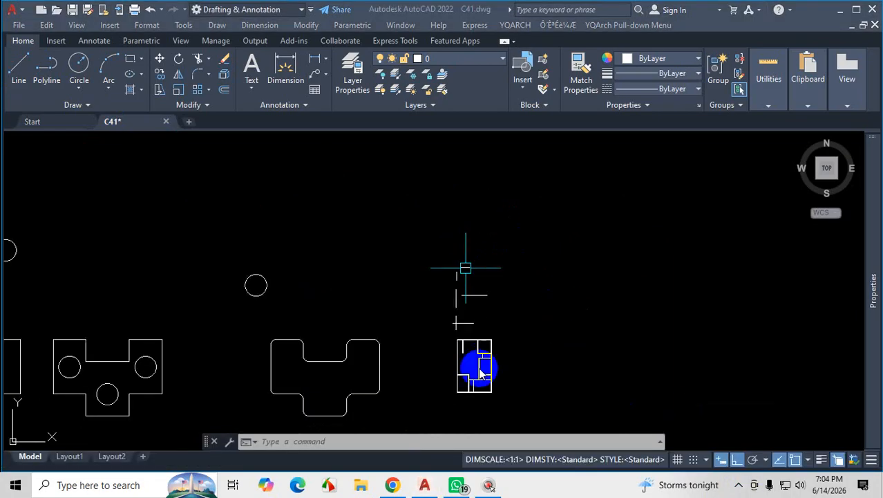
scroll(475, 339, "up", 4)
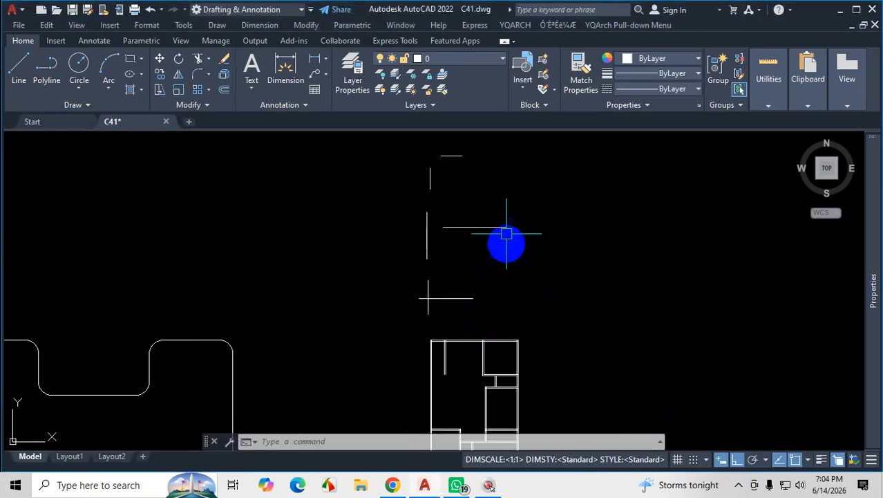
scroll(481, 166, "up", 2)
scroll(421, 376, "up", 2)
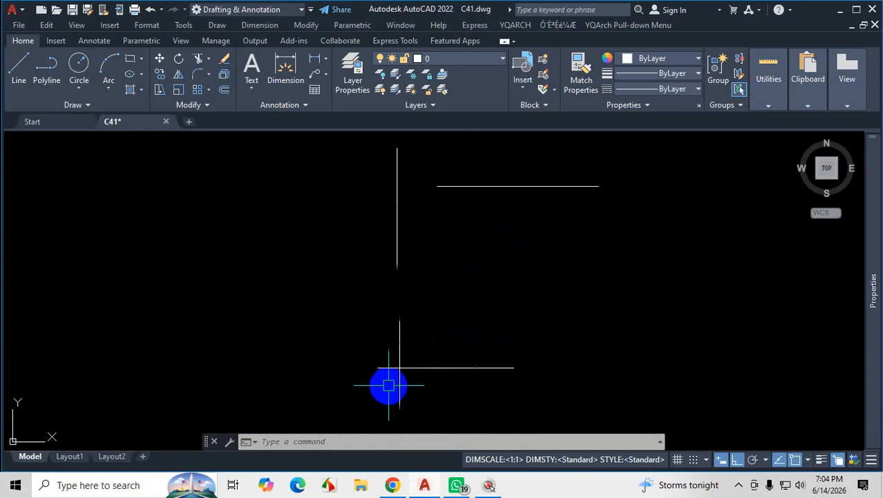
scroll(423, 387, "up", 2)
scroll(429, 387, "down", 4)
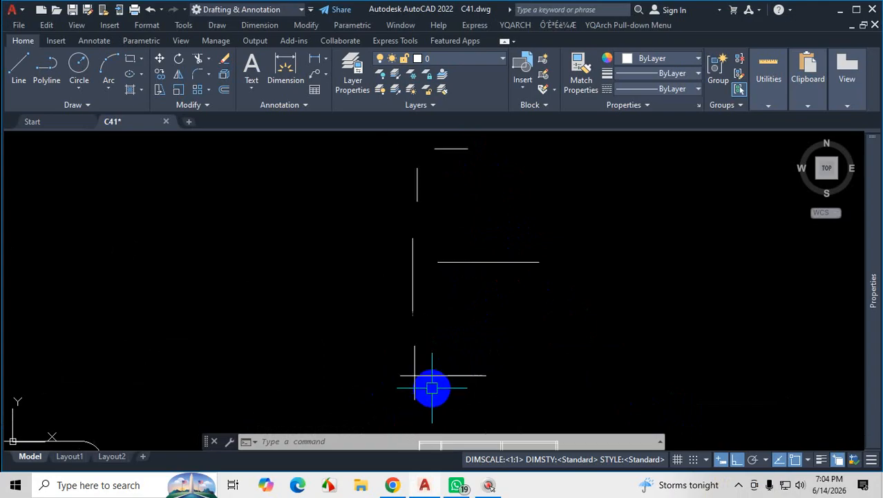
scroll(451, 251, "up", 2)
scroll(424, 273, "up", 2)
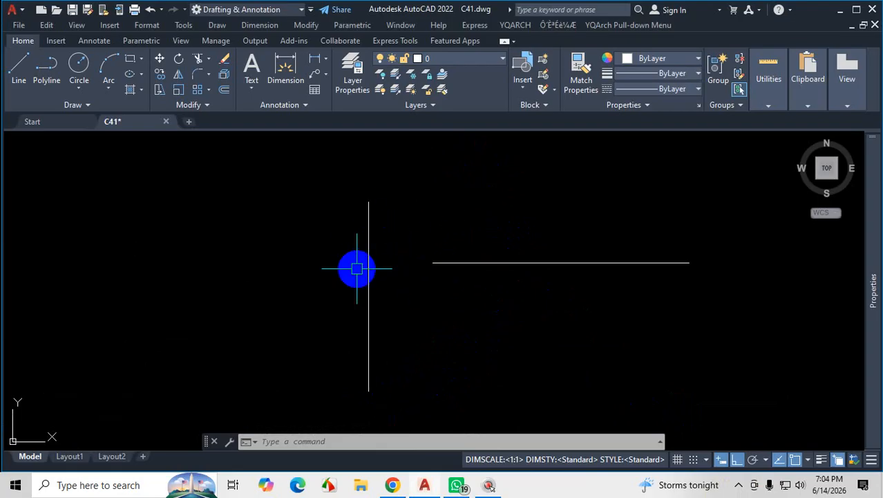
scroll(421, 318, "down", 6)
scroll(411, 236, "up", 4)
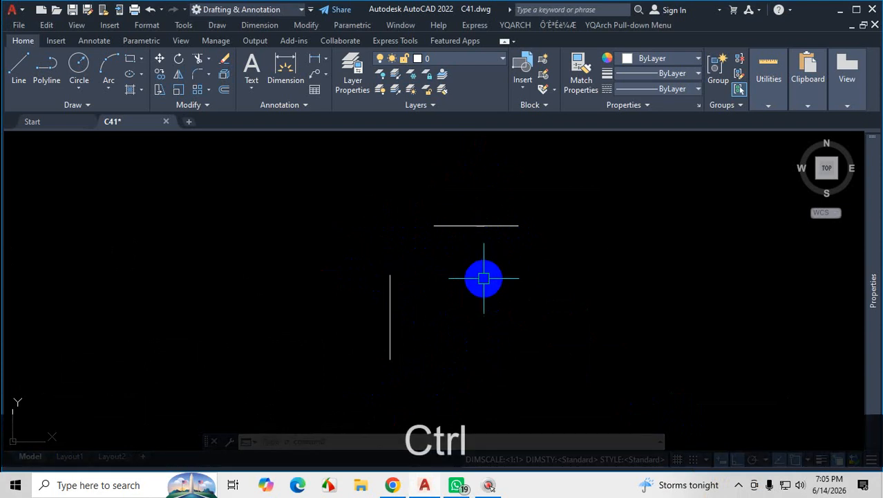
key("ctrl+1")
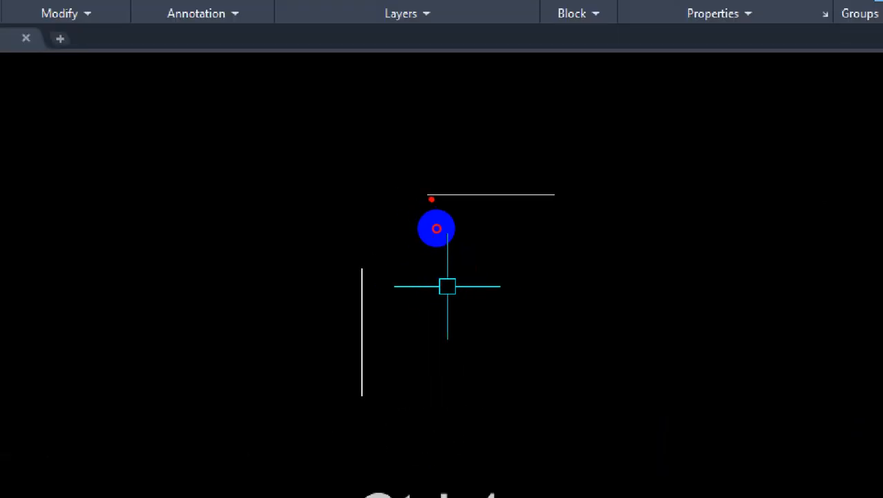
left_click_drag(432, 199, 316, 197)
left_click_drag(358, 280, 357, 201)
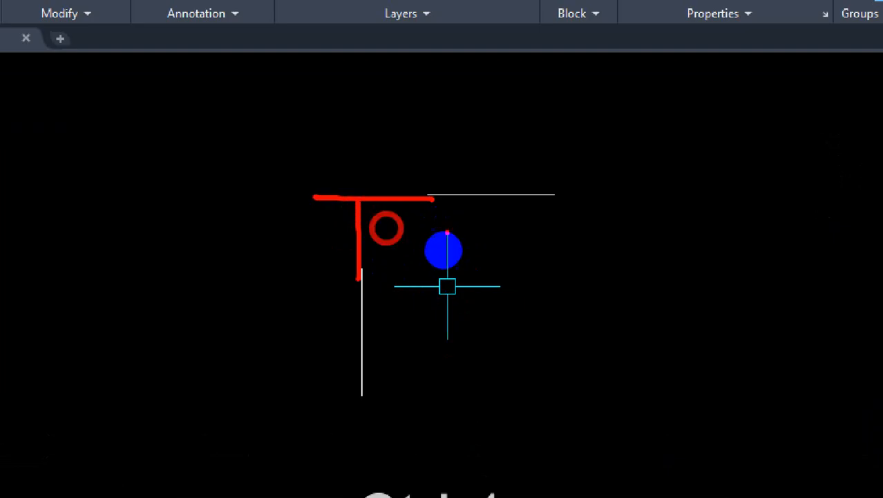
mouse_move(455, 226)
left_mouse_down()
mouse_move(391, 222)
mouse_move(392, 252)
mouse_move(396, 227)
mouse_move(458, 220)
left_mouse_up()
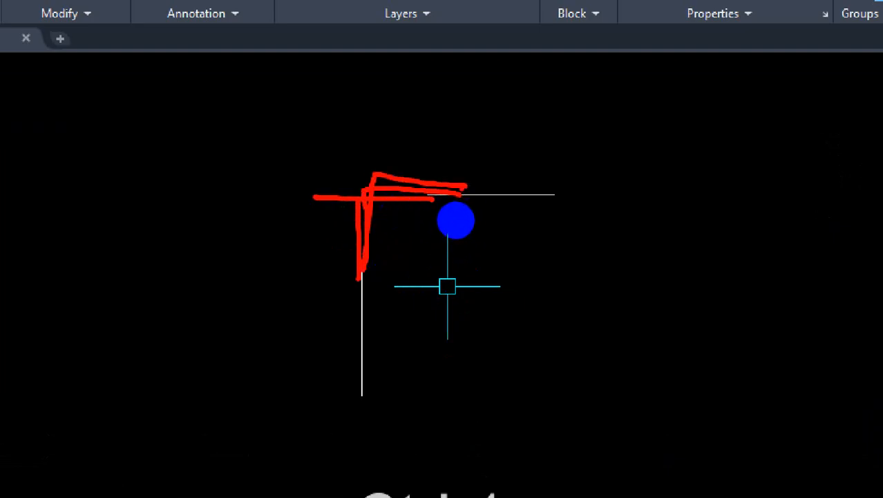
key("Escape")
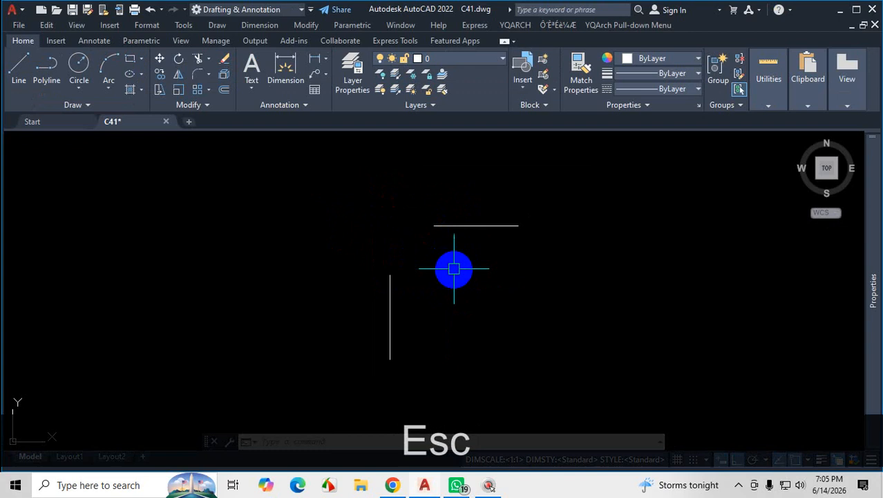
scroll(454, 269, "down", 5)
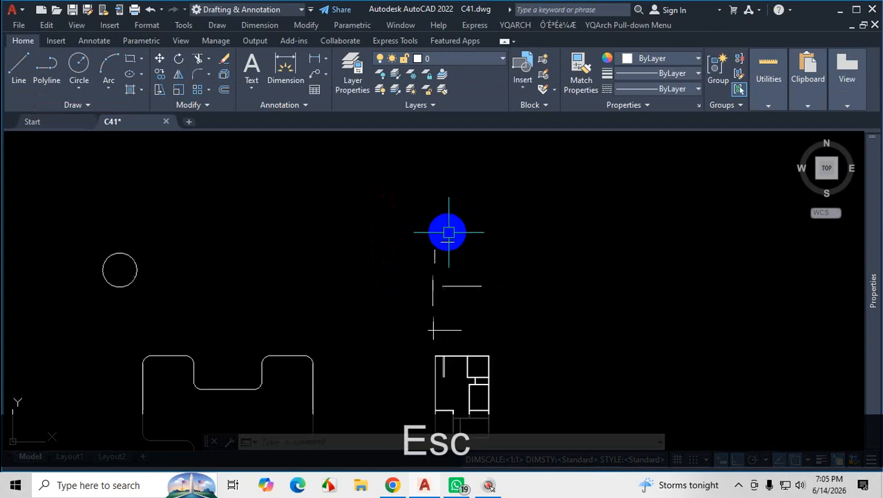
scroll(470, 273, "up", 2)
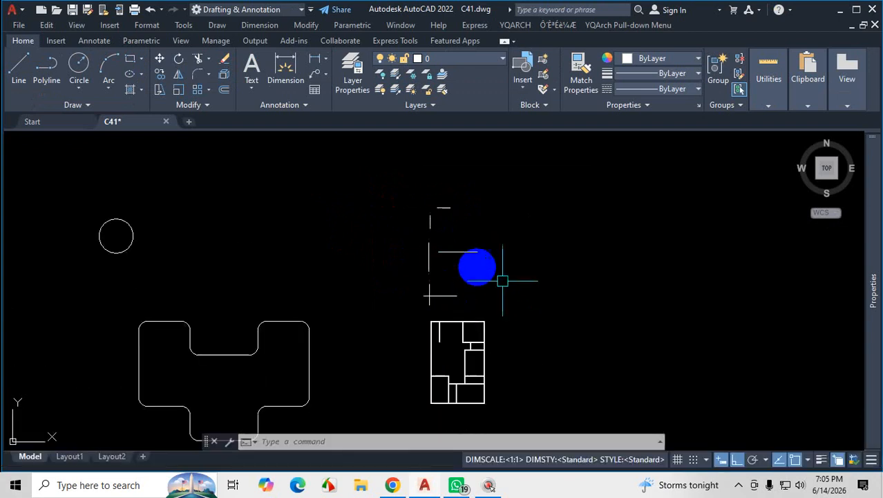
left_click(740, 486)
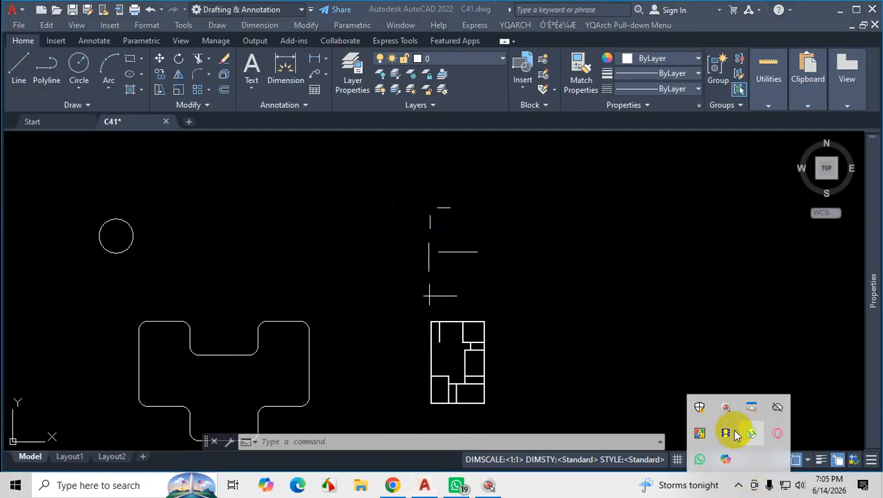
left_click(734, 430)
left_click(511, 286)
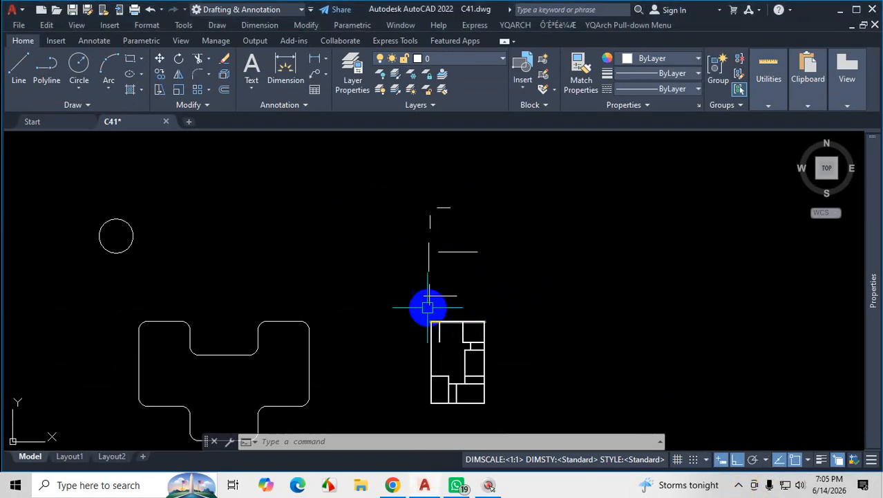
scroll(432, 308, "up", 3)
scroll(429, 311, "up", 3)
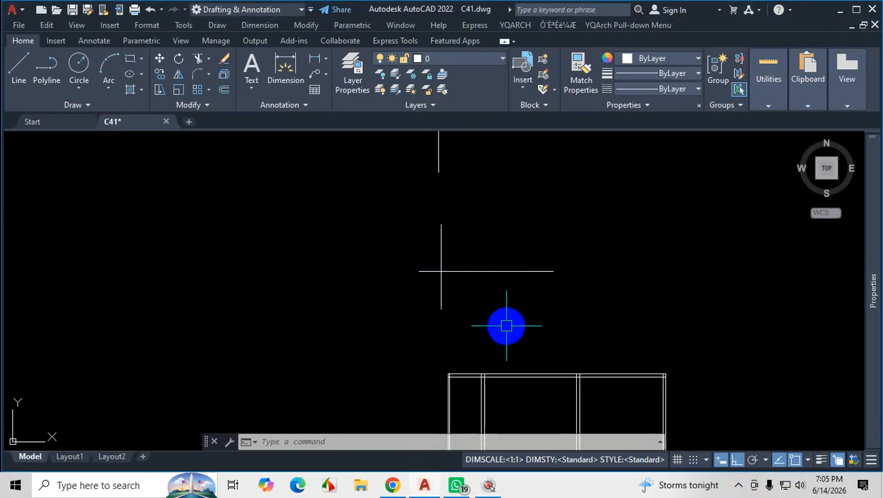
scroll(542, 309, "down", 3)
scroll(496, 289, "up", 3)
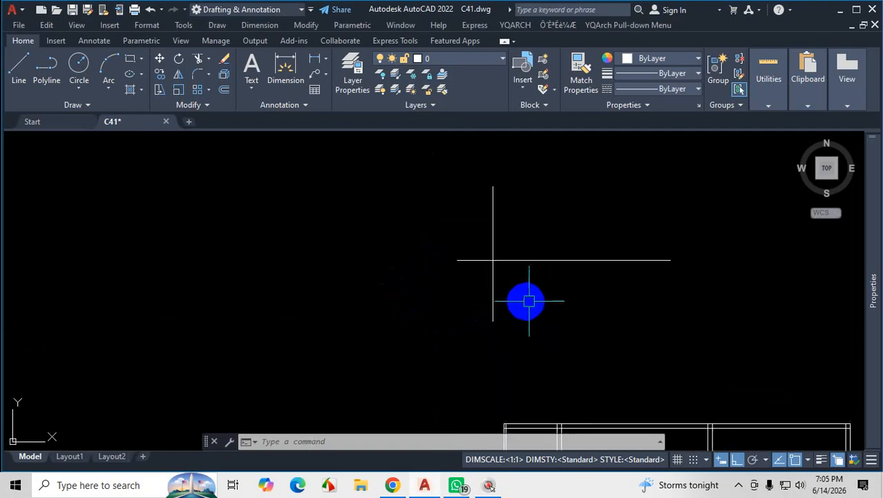
key("ctrl+1")
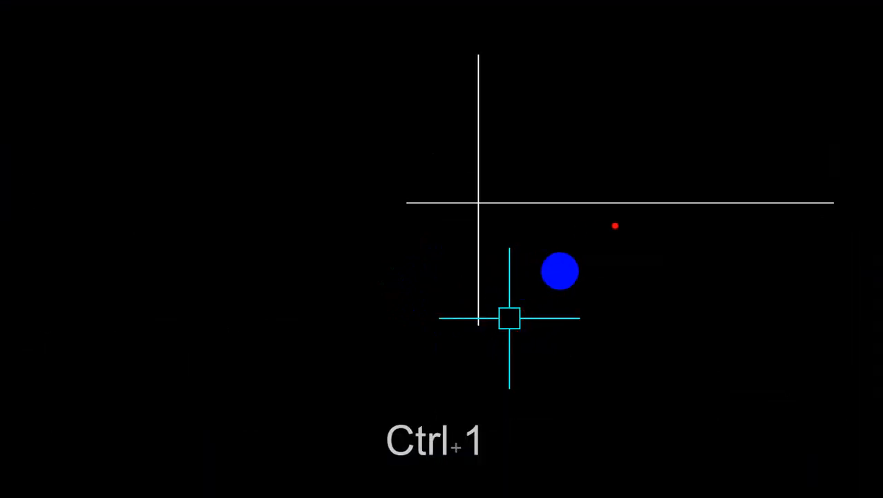
left_click_drag(579, 260, 501, 264)
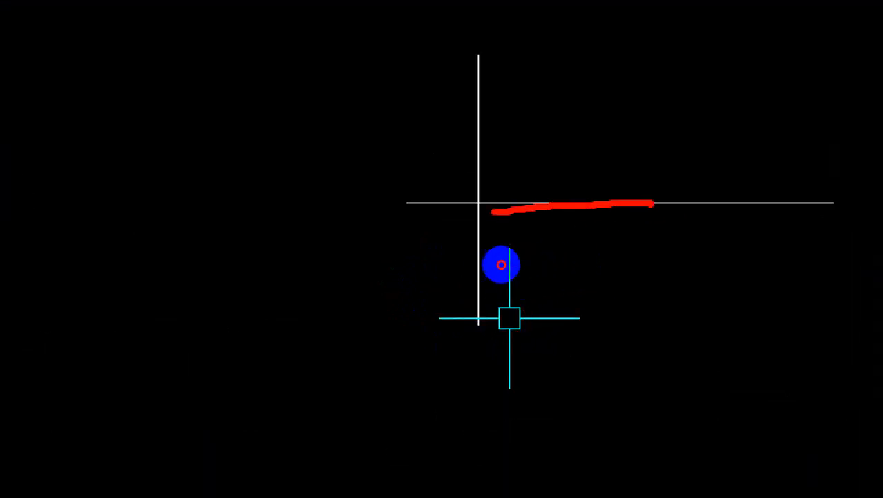
left_click_drag(474, 209, 489, 317)
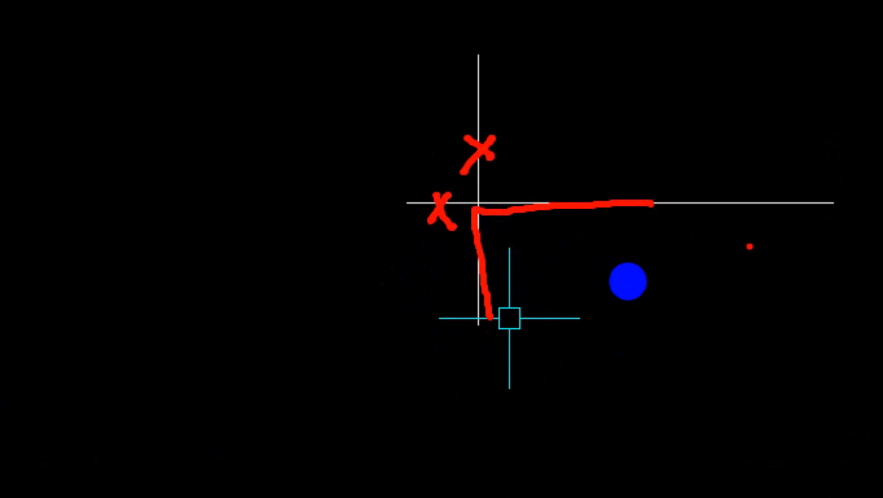
key("Escape")
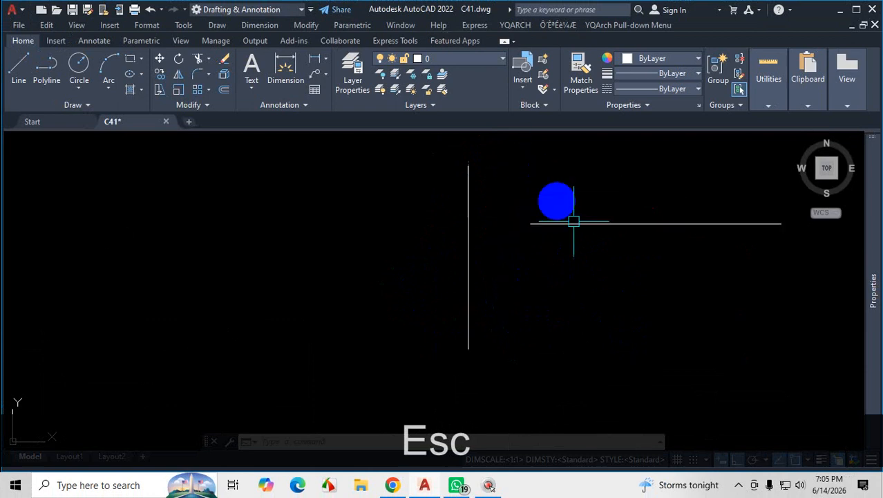
key("ctrl+1")
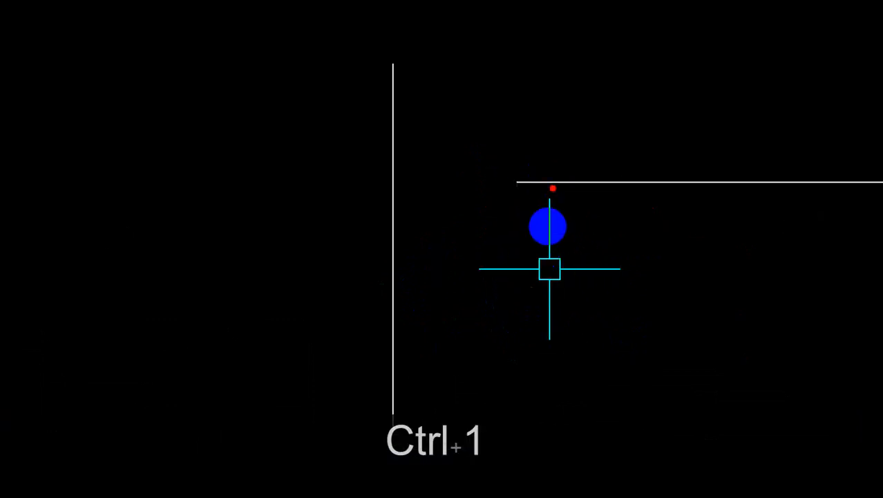
mouse_move(542, 224)
left_mouse_down()
mouse_move(476, 224)
mouse_move(467, 350)
left_mouse_up()
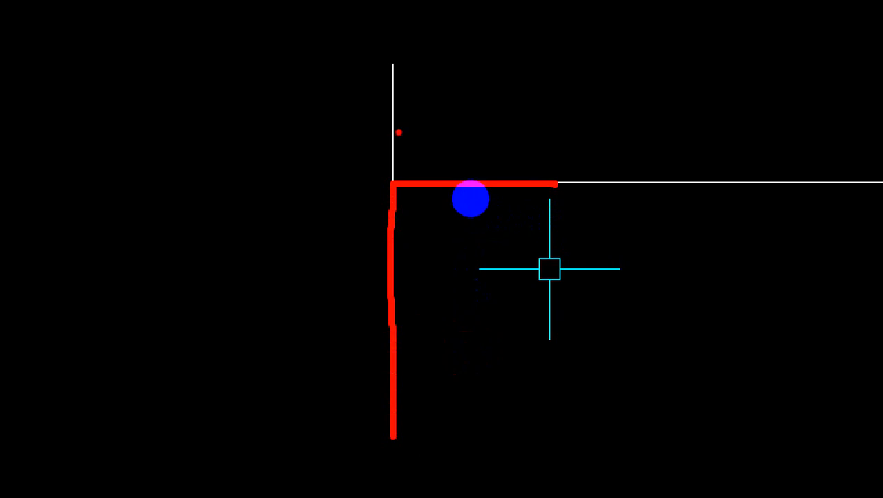
left_click_drag(594, 222, 462, 218)
left_click_drag(454, 183, 473, 202)
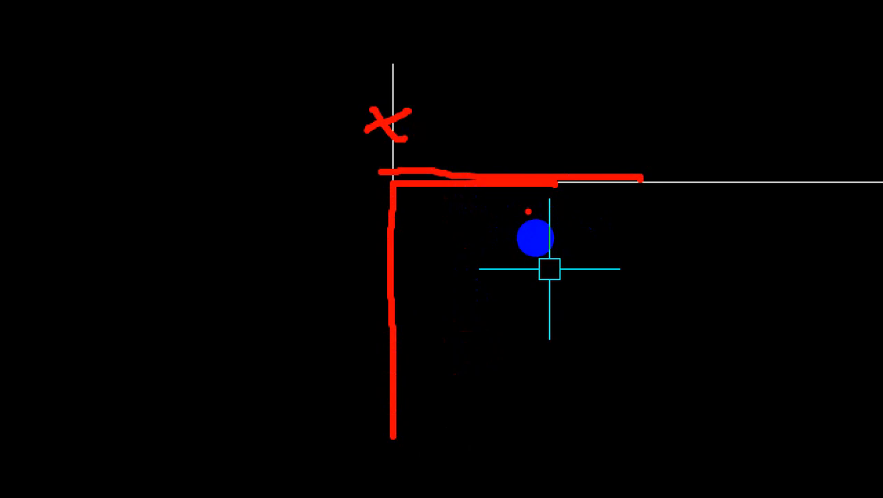
key("Escape")
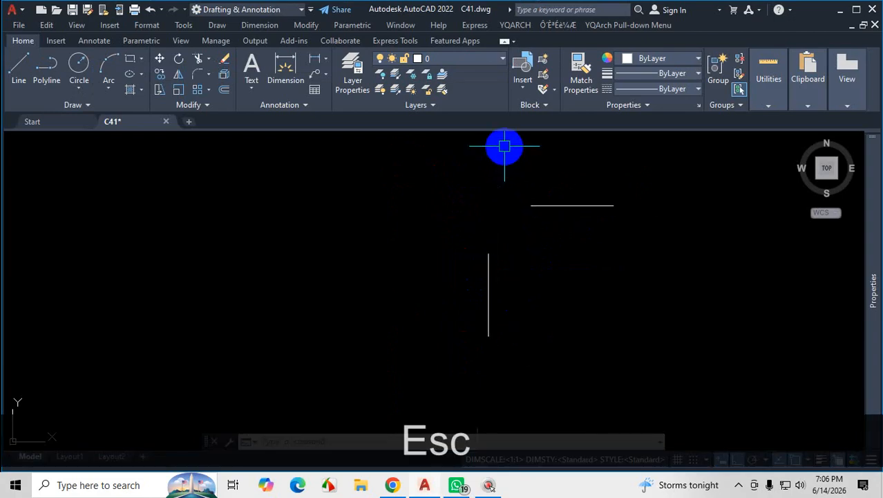
Sketch temporary red marks on the magnified screen showing how the topmost vertical and horizontal lines extend to meet at a corner.
key("ctrl+1")
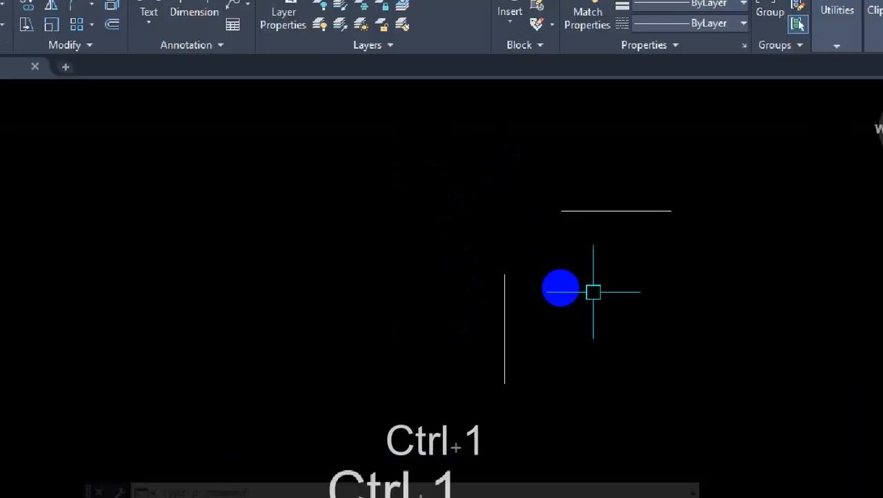
left_click(551, 278)
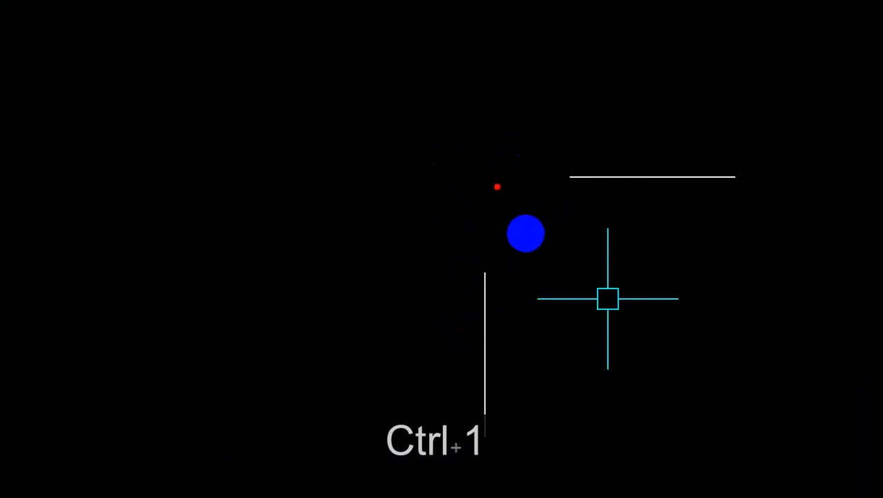
left_click_drag(486, 209, 487, 246)
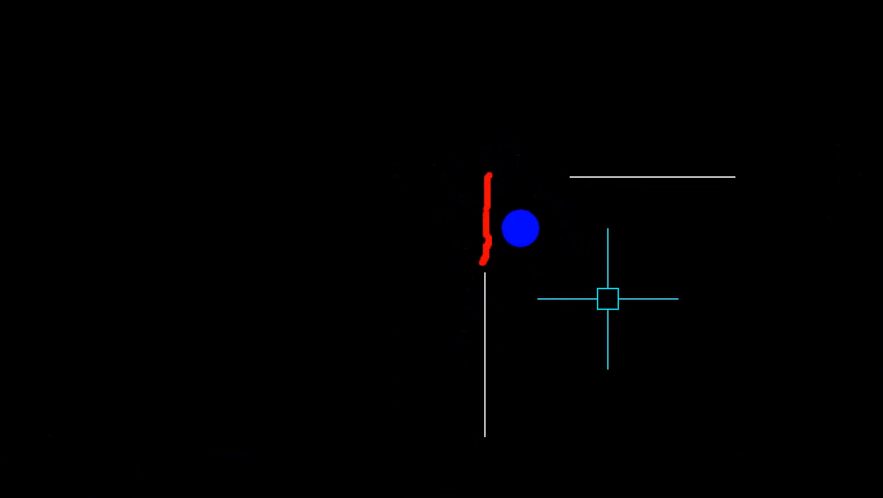
mouse_move(484, 173)
left_mouse_down()
mouse_move(582, 172)
mouse_move(496, 176)
left_mouse_up()
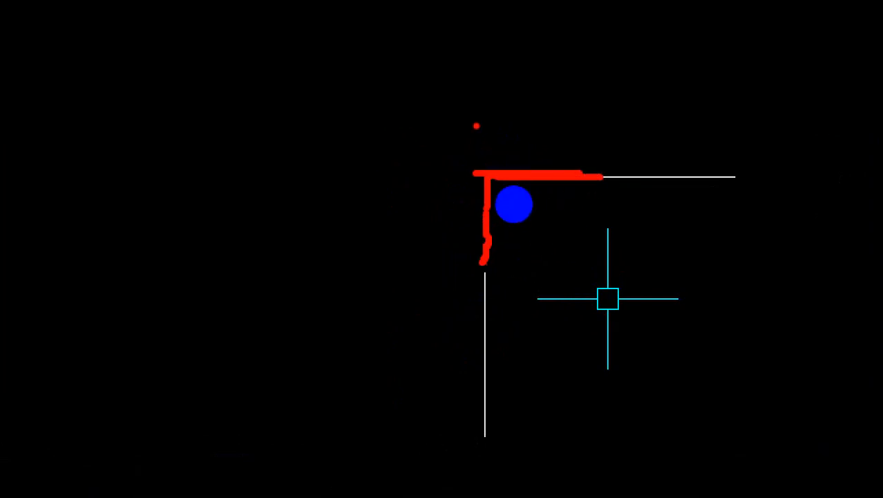
mouse_move(476, 125)
left_mouse_down()
mouse_move(463, 293)
mouse_move(513, 89)
left_mouse_up()
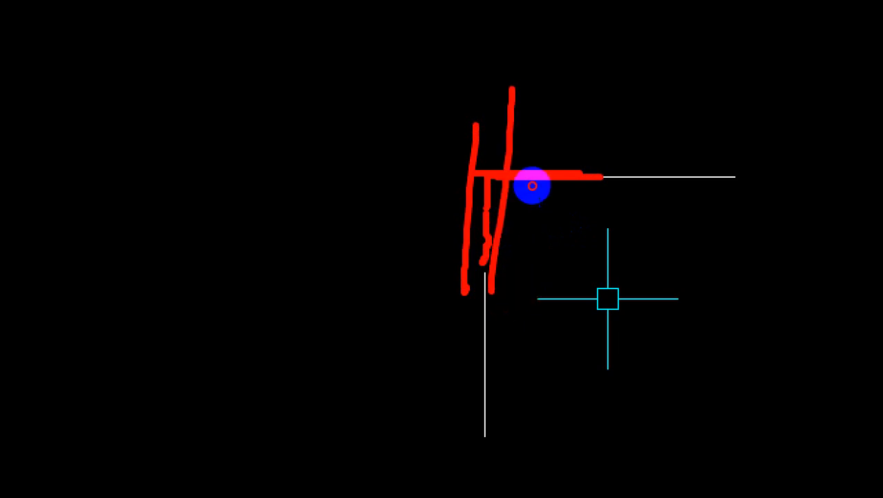
left_click_drag(648, 164, 399, 176)
key("Escape")
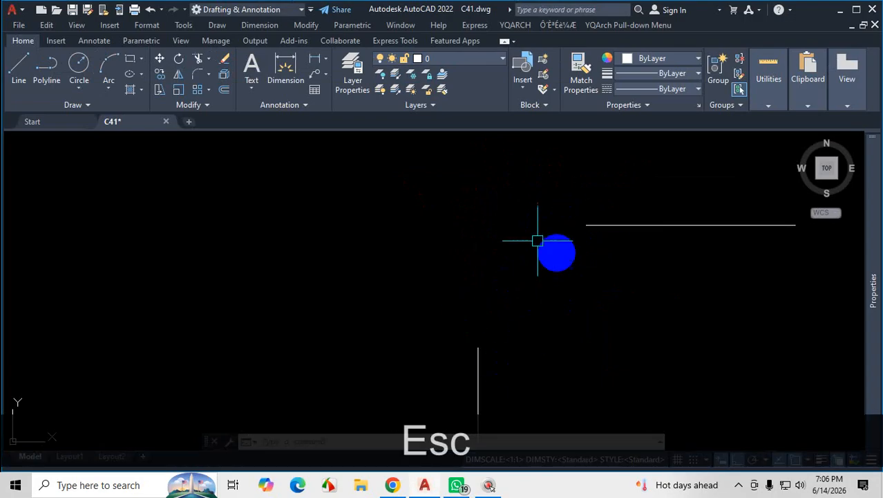
Examine the line pairs above the floor plan and compare them with the rounded corners of the neighbouring outline.
scroll(482, 242, "down", 5)
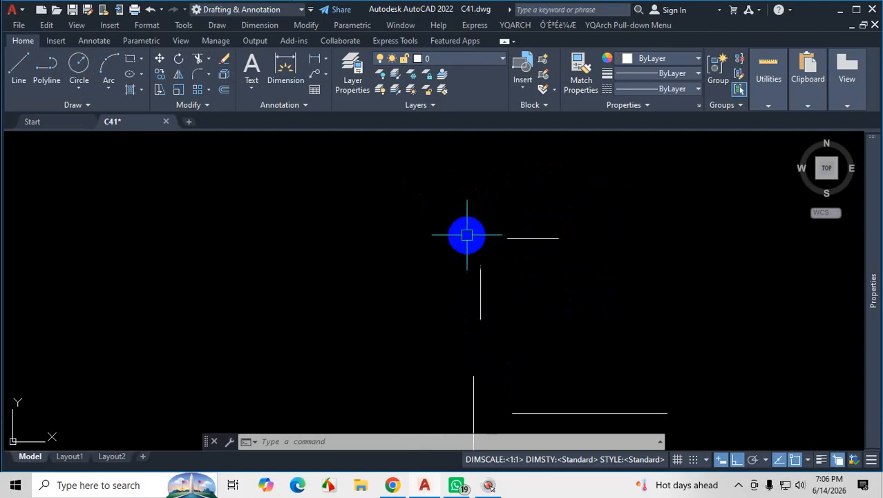
scroll(480, 246, "down", 5)
scroll(483, 290, "up", 5)
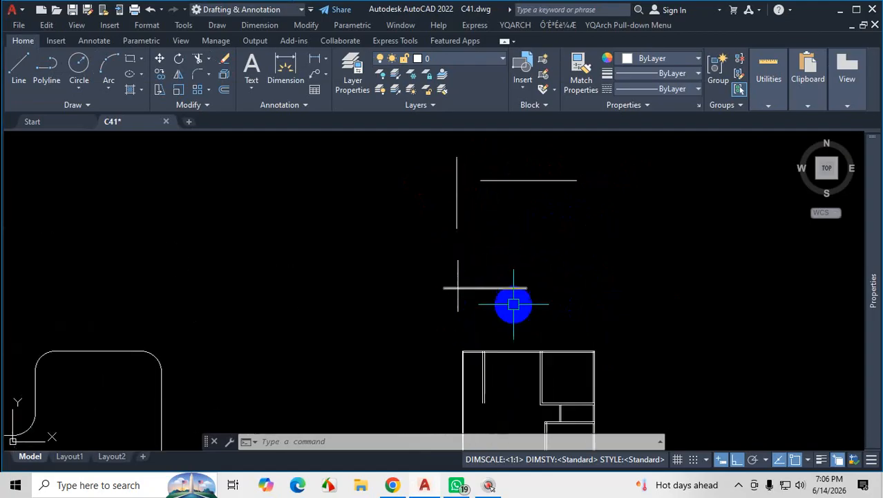
scroll(394, 273, "down", 4, "ctrl")
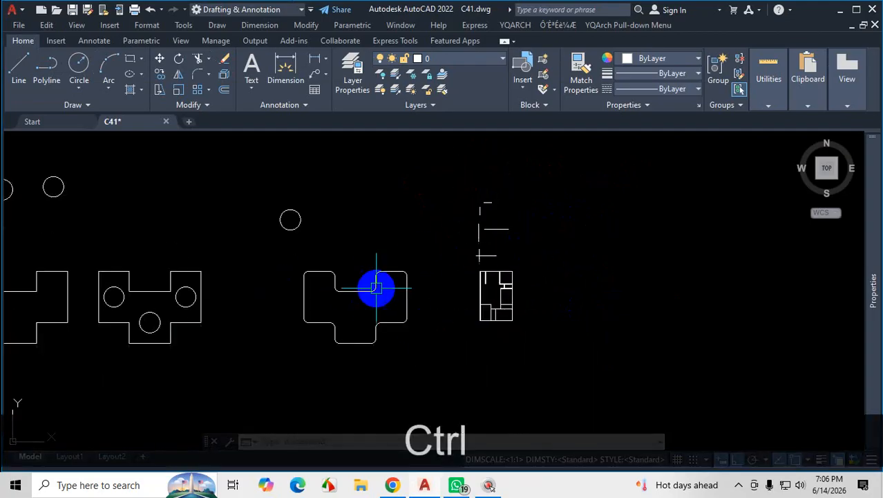
scroll(269, 285, "up", 8, "ctrl")
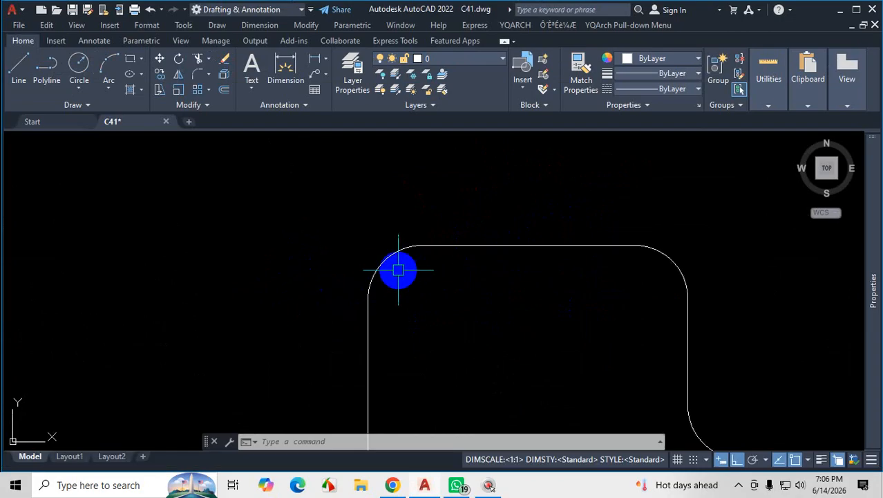
scroll(412, 262, "down", 3)
scroll(388, 245, "up", 3)
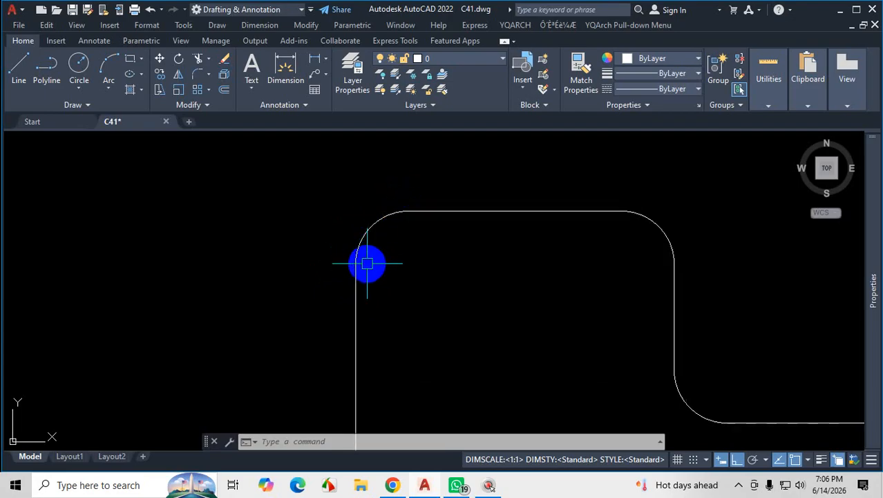
scroll(269, 257, "down", 7)
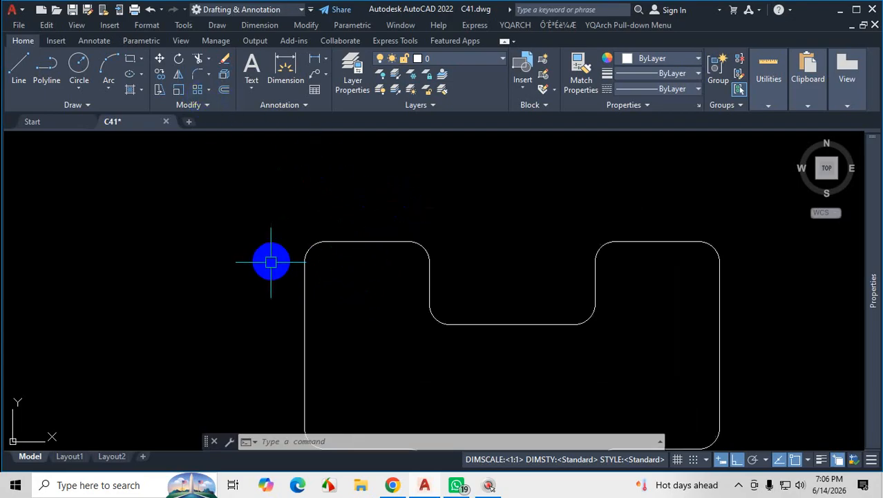
scroll(489, 205, "up", 4)
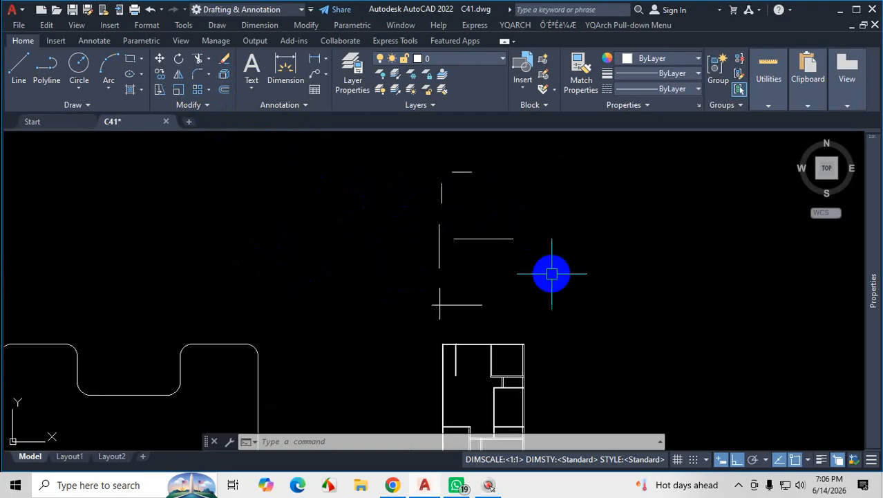
Annotate the three line pairs on the magnified screen with a temporary red bracket labelled "F" and "Corner".
key("ctrl+1")
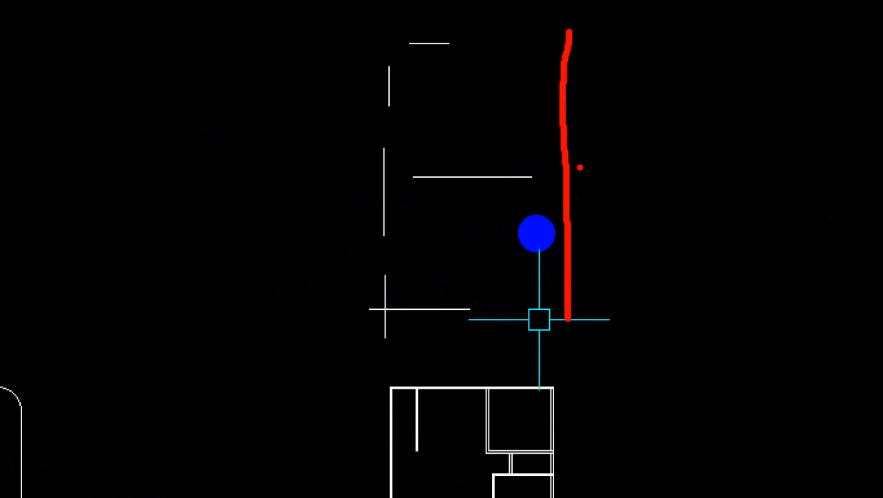
mouse_move(567, 218)
left_mouse_down()
mouse_move(585, 217)
mouse_move(581, 274)
left_mouse_up()
left_click(580, 306)
left_click_drag(579, 307, 598, 320)
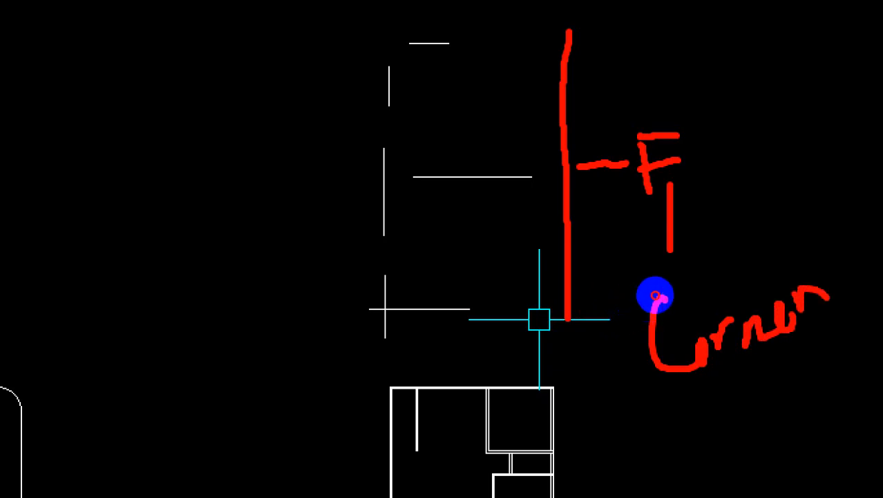
left_click_drag(655, 295, 631, 325)
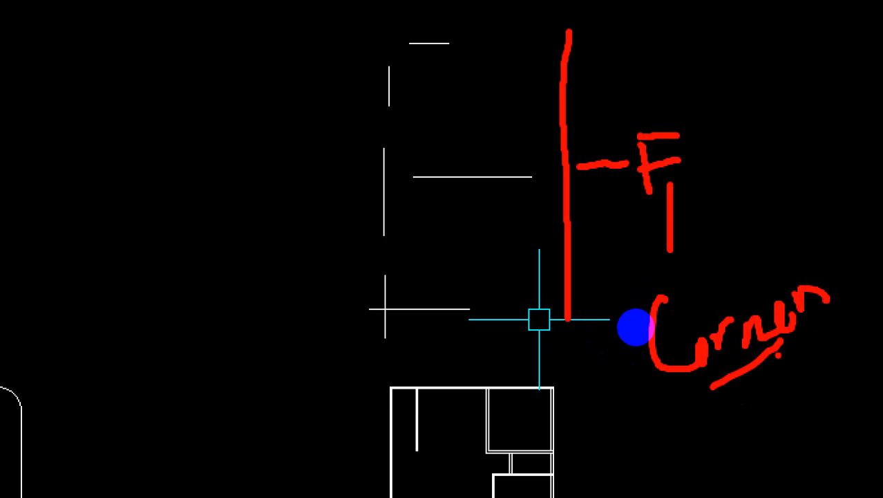
key("Escape")
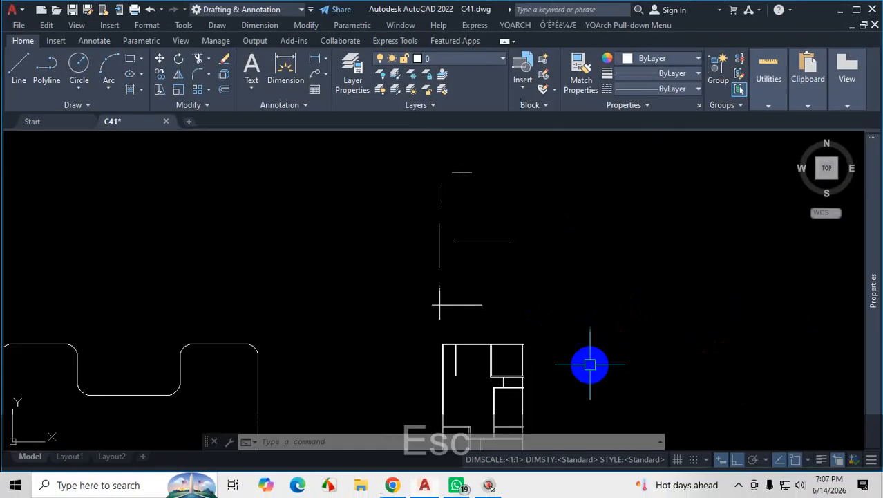
Trim the overhanging ends of the crossing pair above the floor plan so the two lines form a corner.
scroll(477, 315, "up", 3)
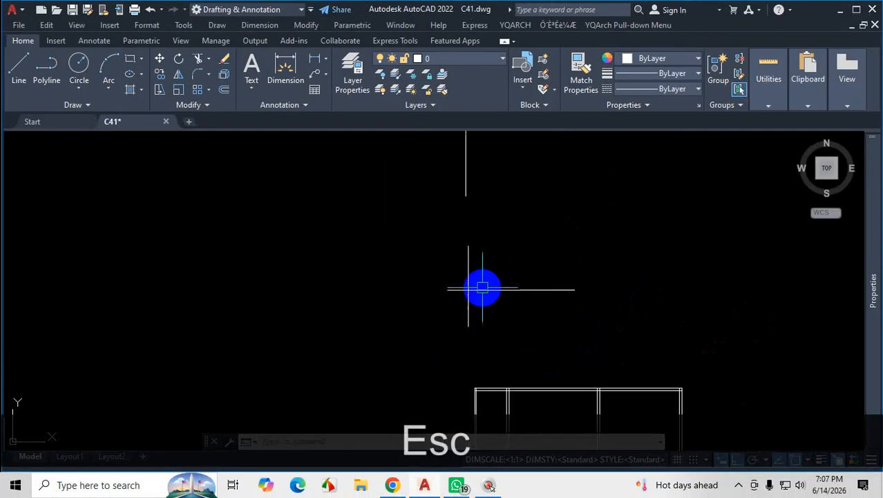
type("tr")
key("Return")
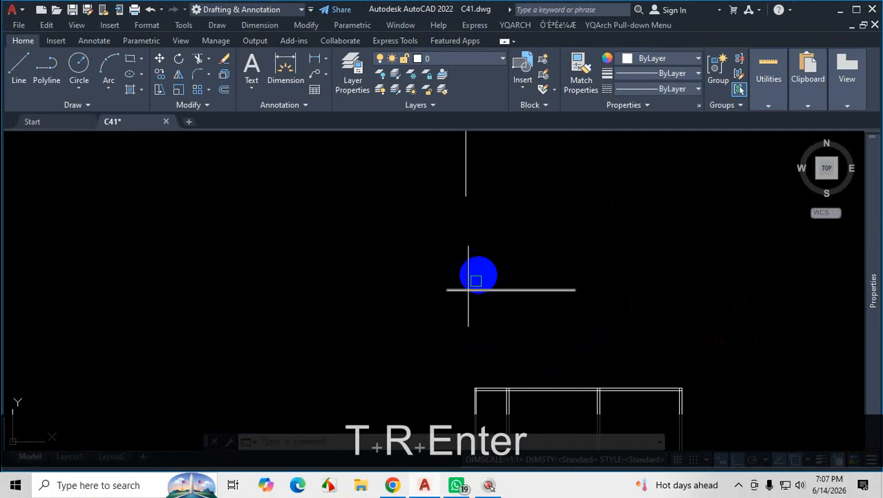
scroll(477, 276, "up", 2)
left_click(464, 272)
left_click(445, 302)
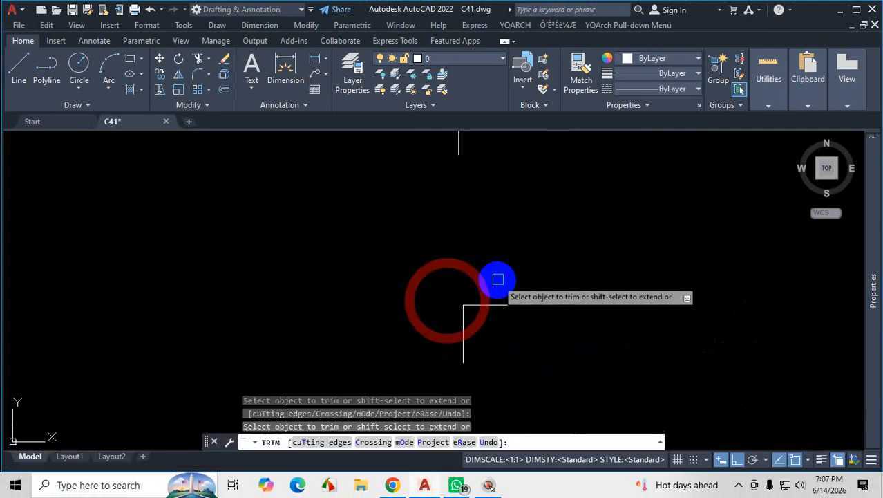
Extend the middle pair's horizontal line to its vertical line and trim the vertical line's upper overhang to form a corner.
scroll(505, 274, "down", 2)
scroll(516, 237, "down", 3)
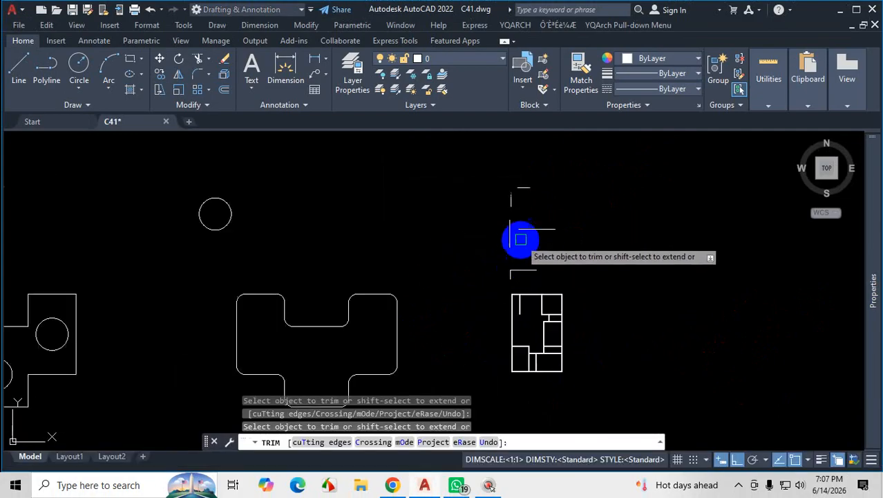
scroll(520, 226, "up", 3)
scroll(553, 291, "up", 2)
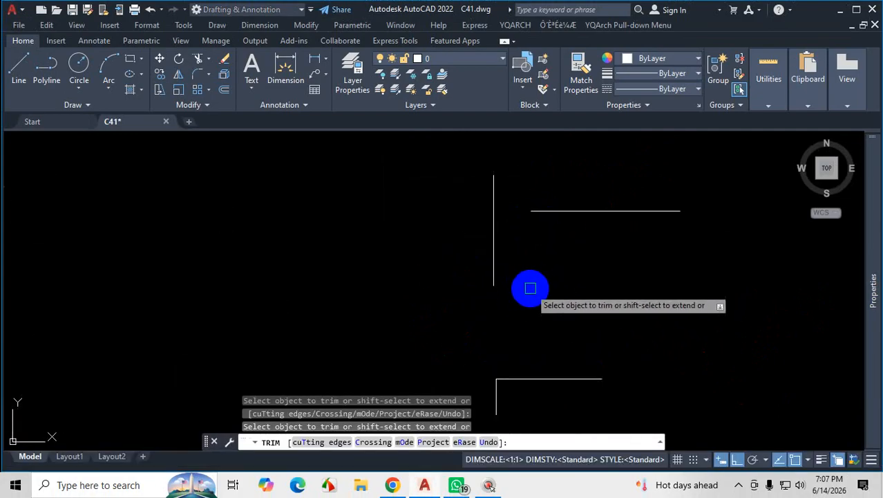
left_click(551, 212, "shift")
left_click(495, 192)
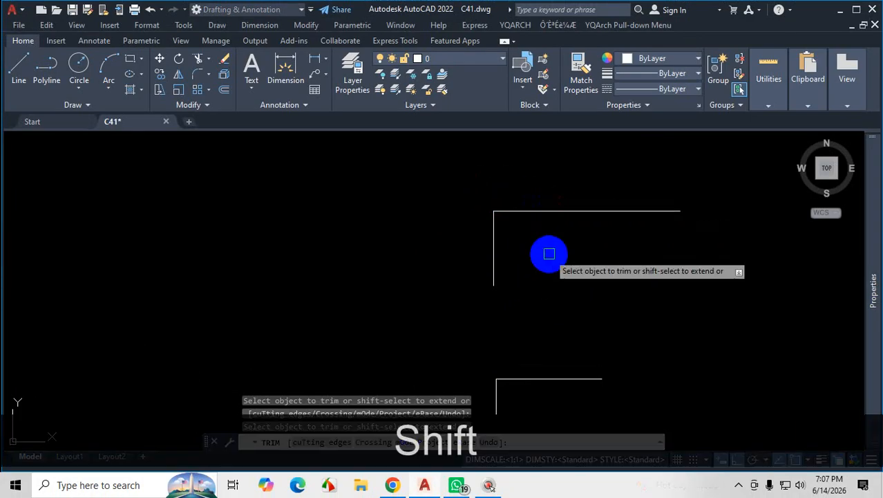
End the Trim command at the topmost pair and undo the trimming and extending of the two lower line pairs.
scroll(540, 283, "down", 2)
scroll(546, 242, "down", 2)
scroll(538, 247, "up", 4)
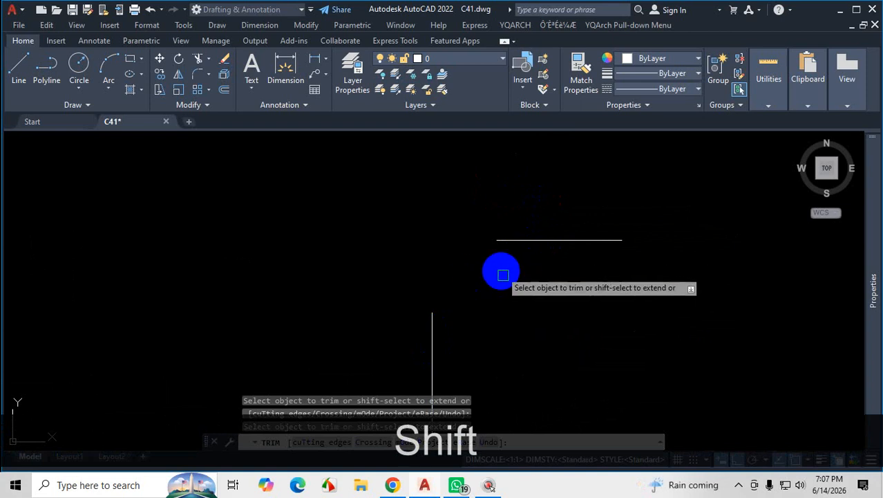
key("Escape")
key("ctrl+z")
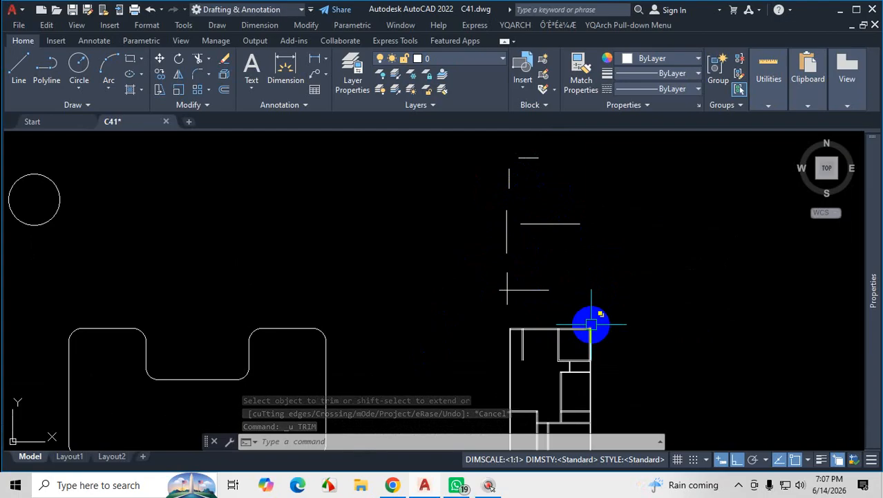
Start Fillet, relocate the floating command line to the upper edge of the drawing area, and cancel the command.
type("F")
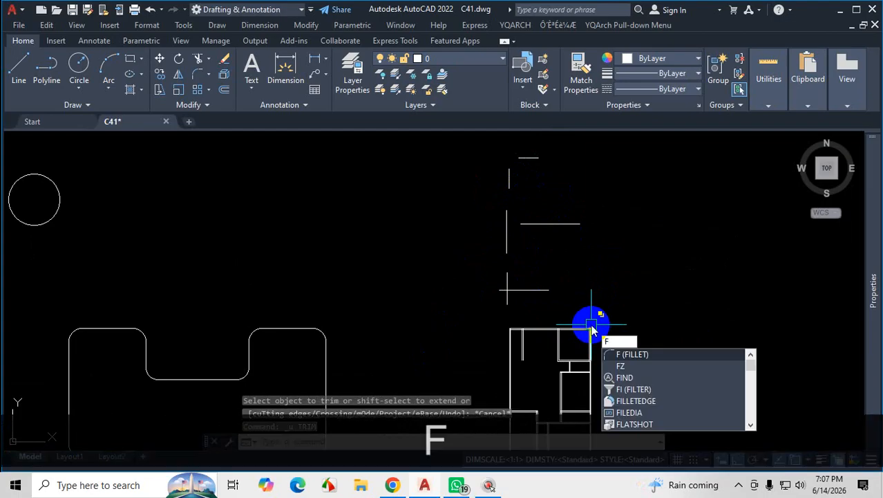
key("Return")
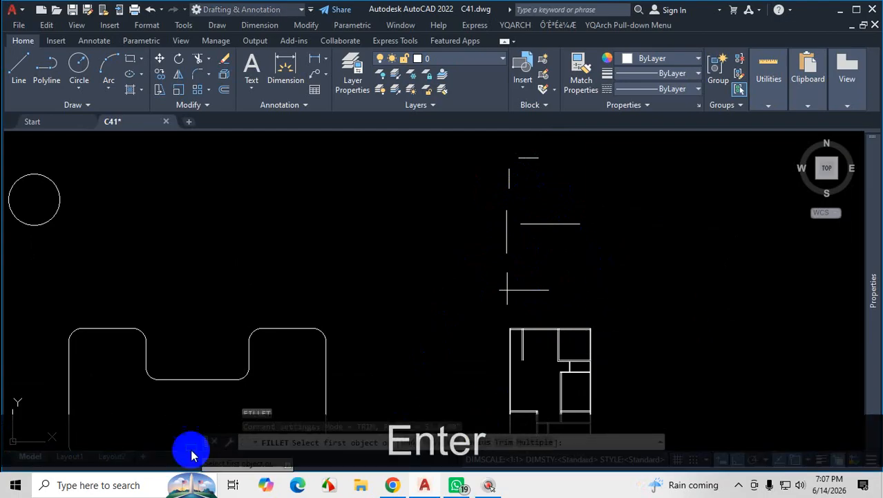
mouse_move(205, 442)
left_mouse_down()
mouse_move(201, 236)
mouse_move(250, 262)
mouse_move(205, 153)
left_mouse_up()
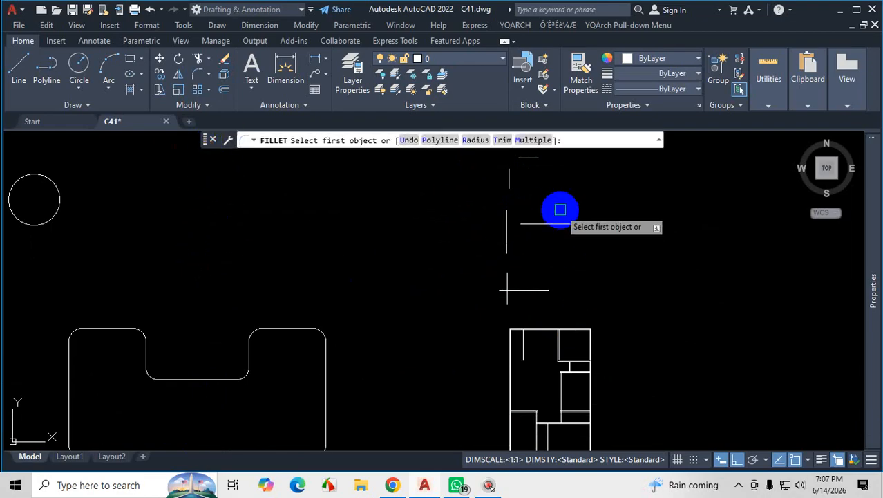
scroll(369, 276, "down", 5)
scroll(338, 299, "up", 2)
scroll(366, 280, "up", 2)
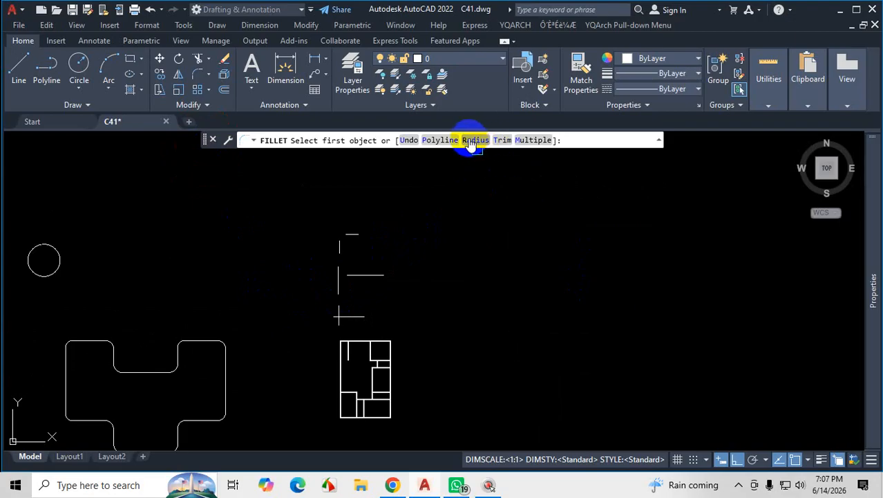
key("Escape")
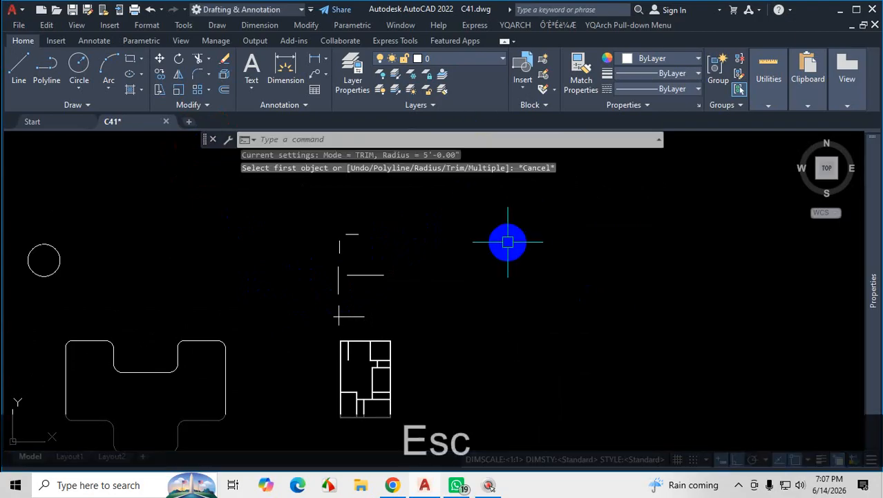
left_click(739, 486)
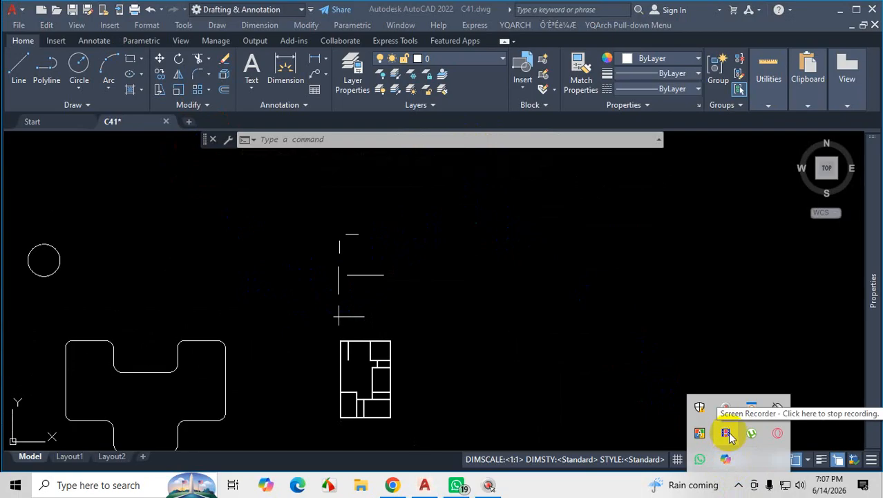
Start Fillet at the crossing line pair above the floor plan and mark the Radius option and current radius setting with on-screen annotations.
scroll(419, 270, "up", 5)
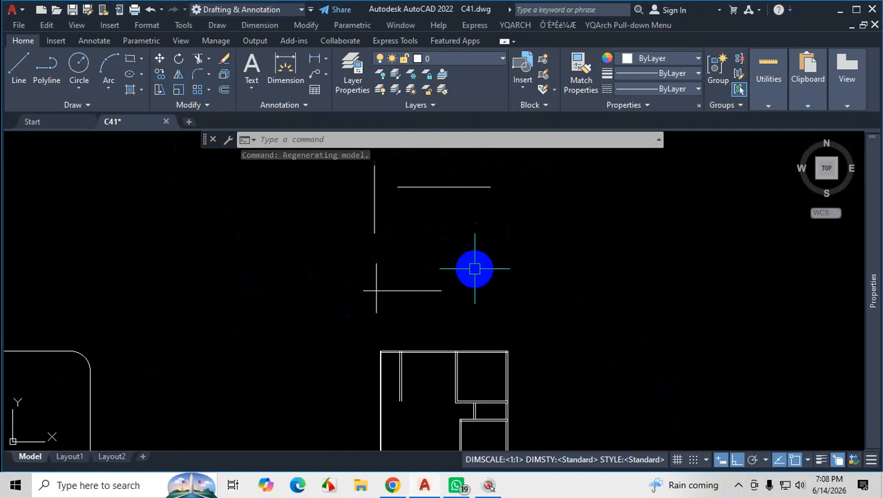
type("f")
key("Return")
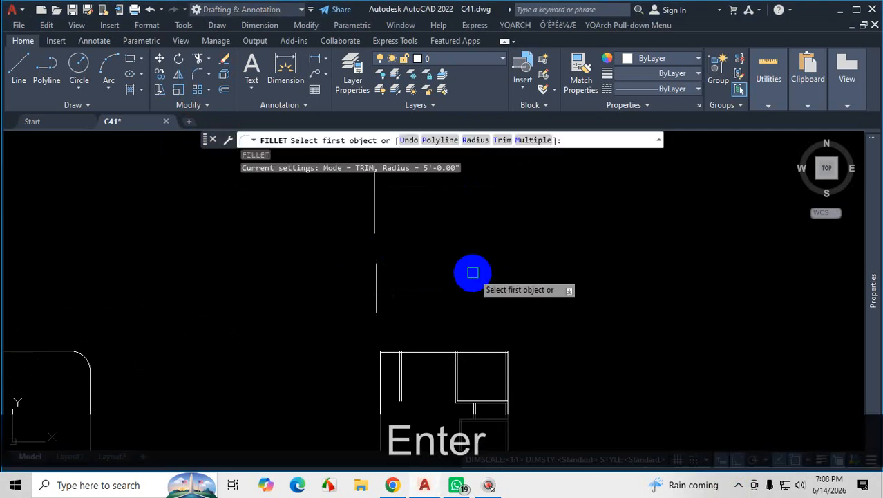
key("ctrl")
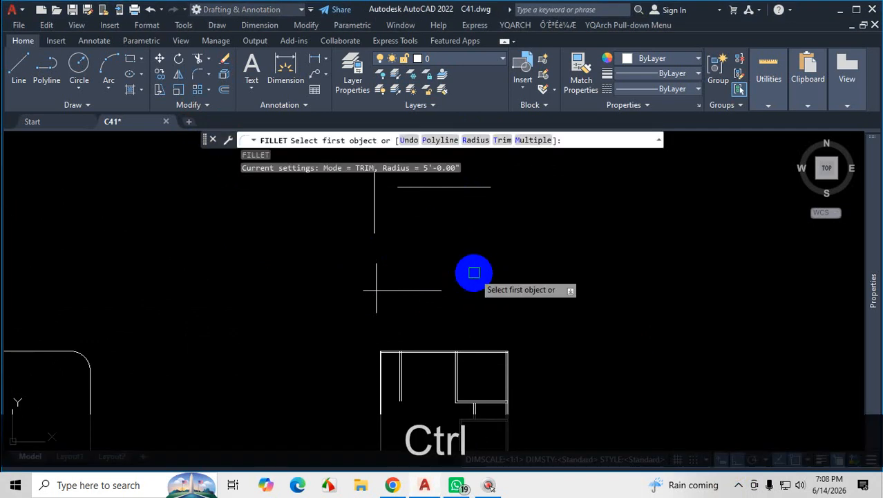
key("ctrl+1")
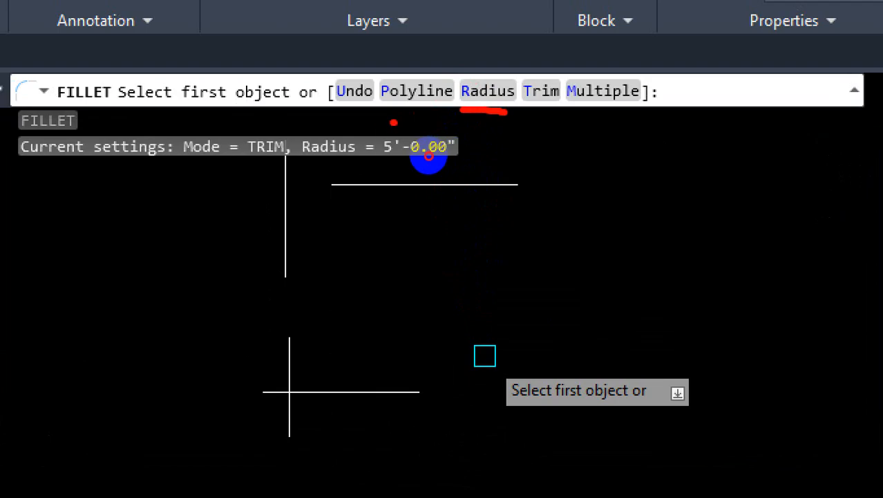
left_click_drag(422, 174, 471, 181)
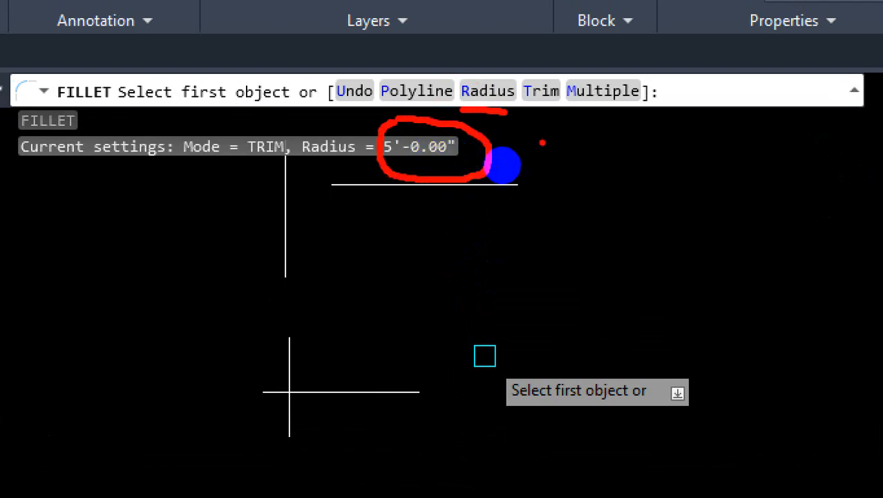
left_click_drag(570, 140, 580, 134)
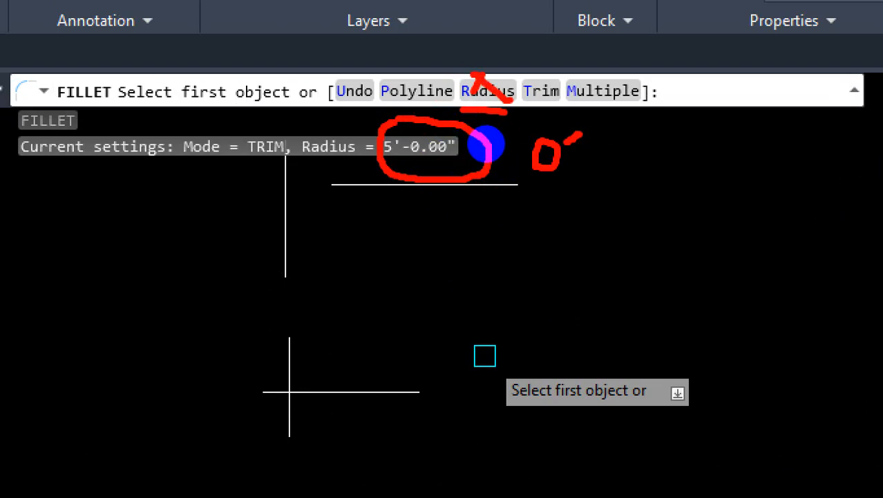
key("Escape")
Fillet the crossing pair's horizontal line to the lower part of its vertical line with the apply-corner override, forming a sharp corner.
scroll(523, 222, "down", 2)
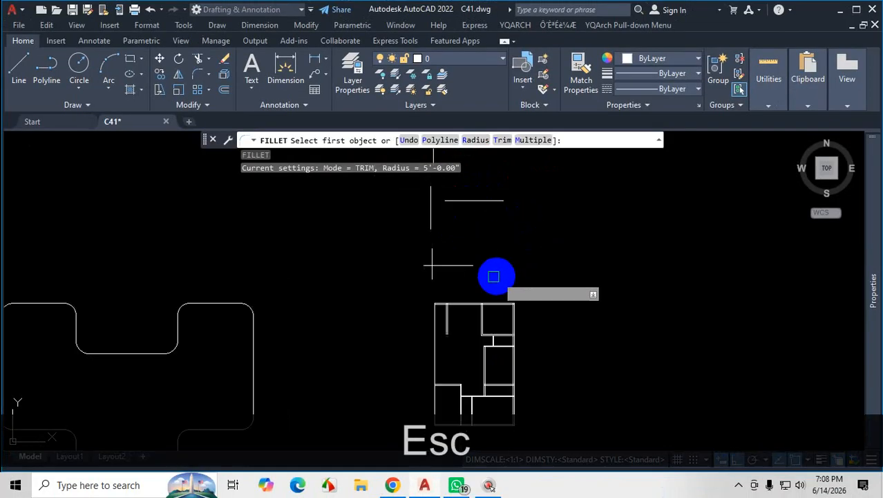
scroll(409, 260, "up", 6)
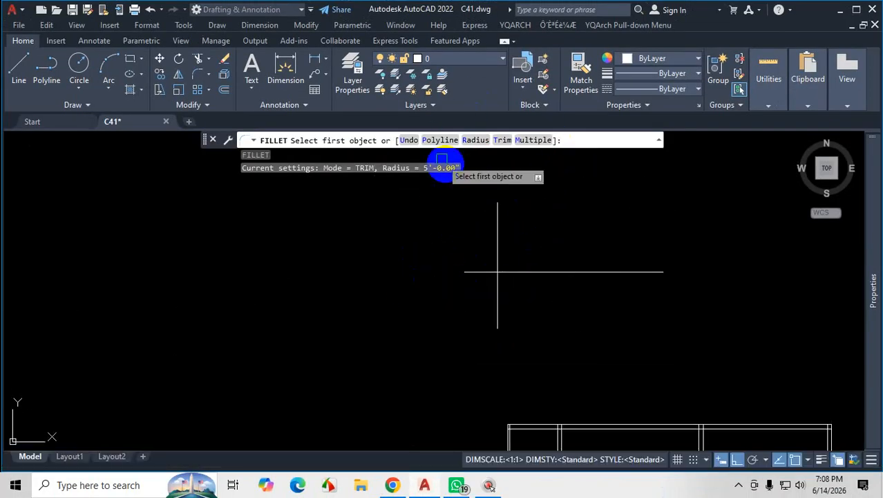
scroll(585, 326, "up", 2)
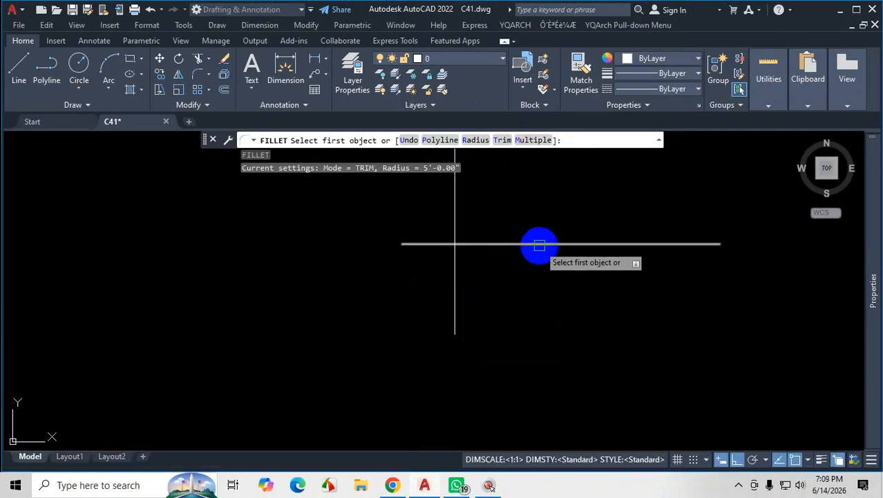
left_click(541, 245)
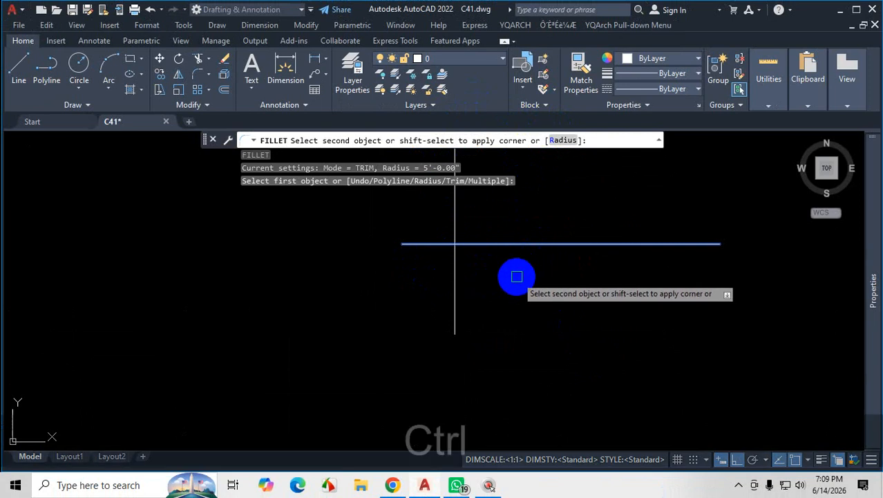
key("ctrl+1")
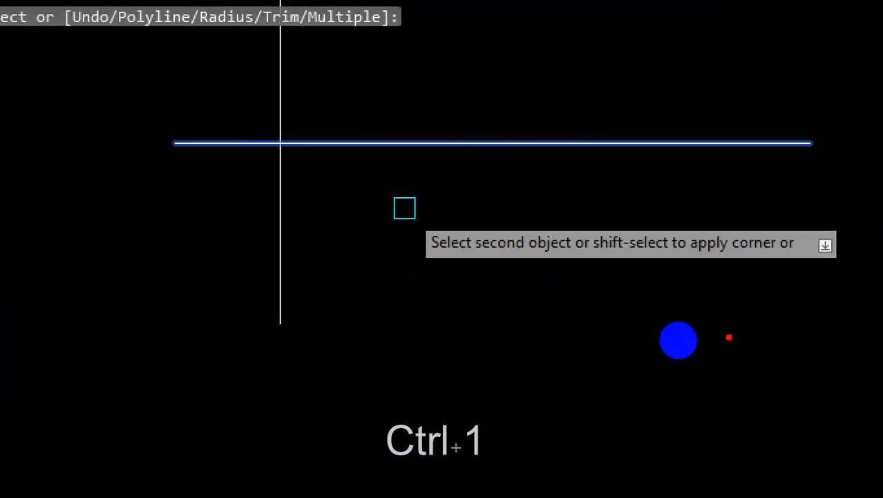
left_click_drag(440, 260, 592, 262)
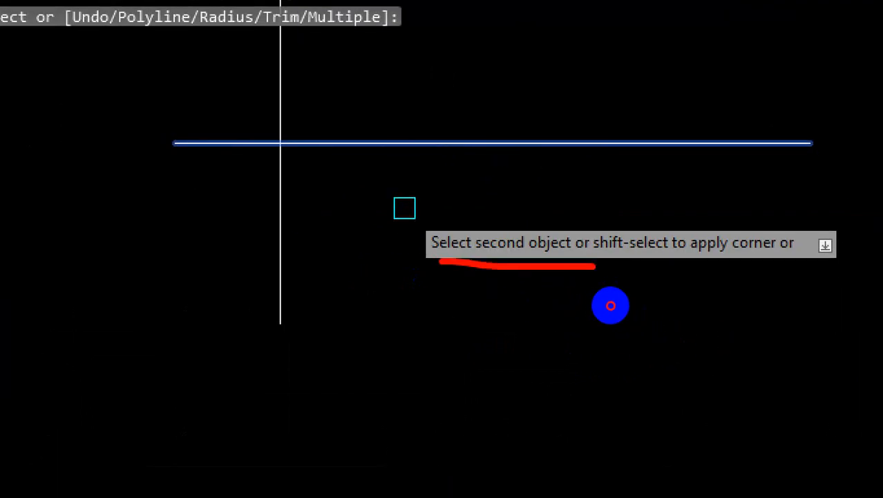
key("Escape")
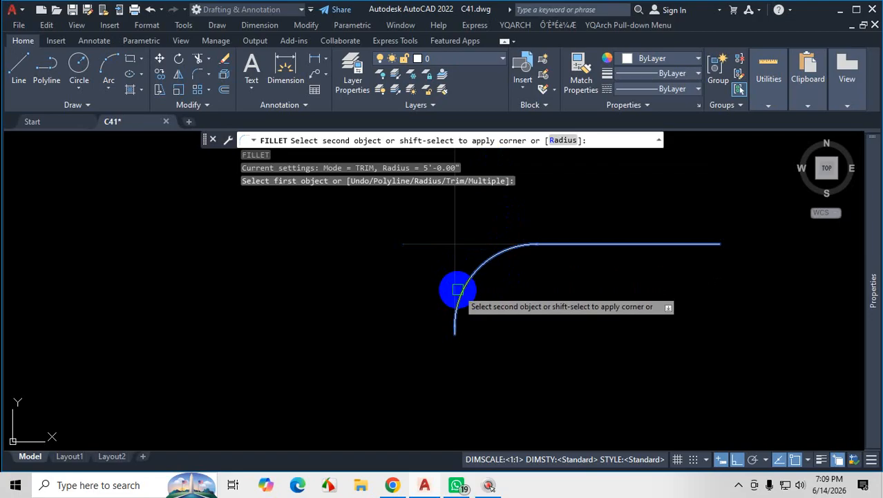
key("ctrl+1")
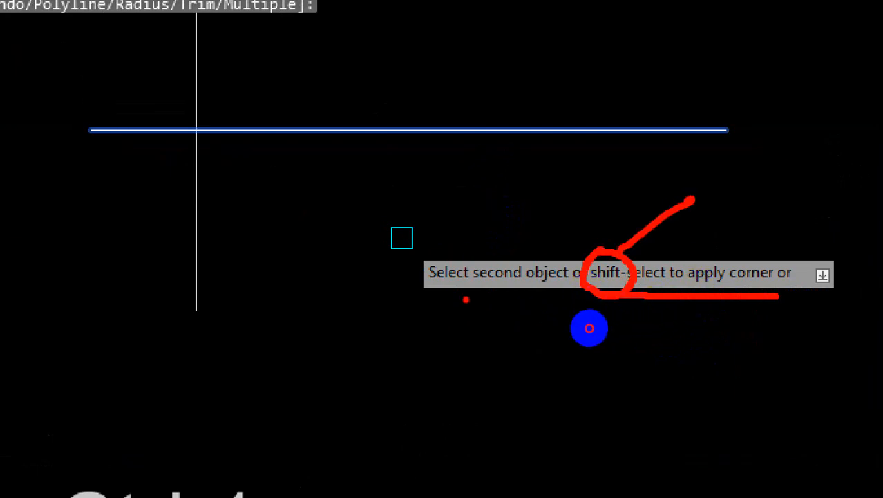
key("Escape")
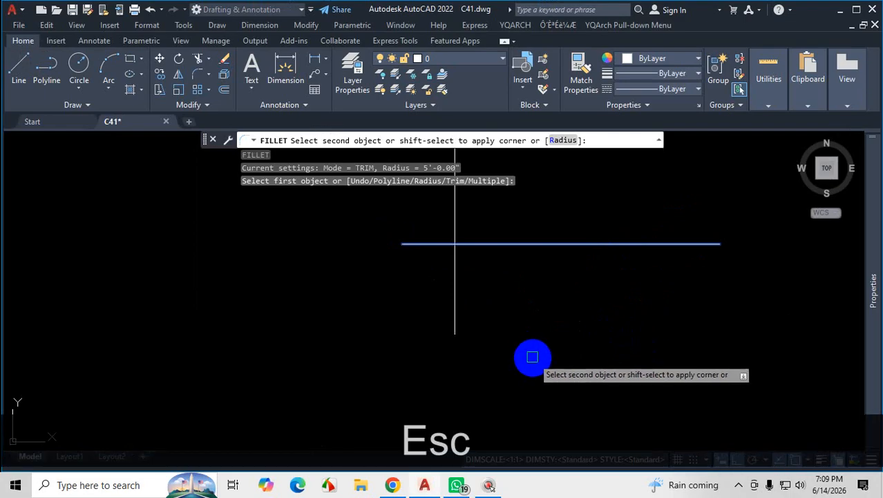
key("shift")
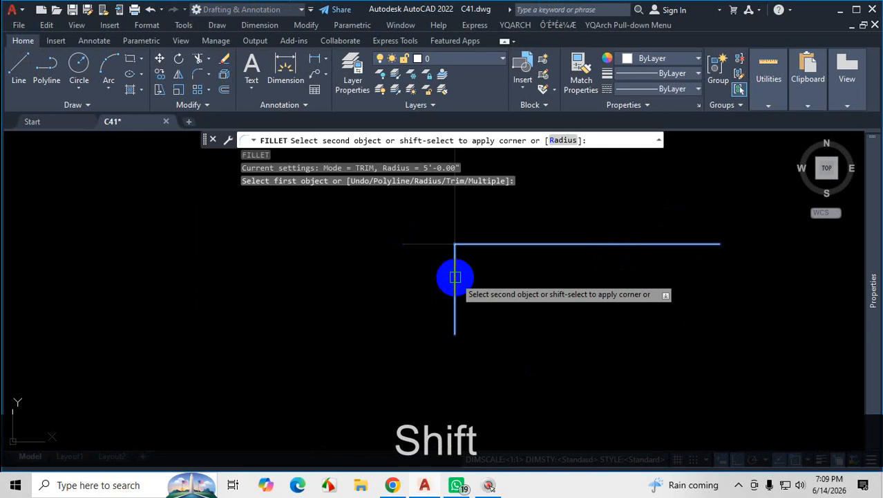
left_click(455, 277, "shift")
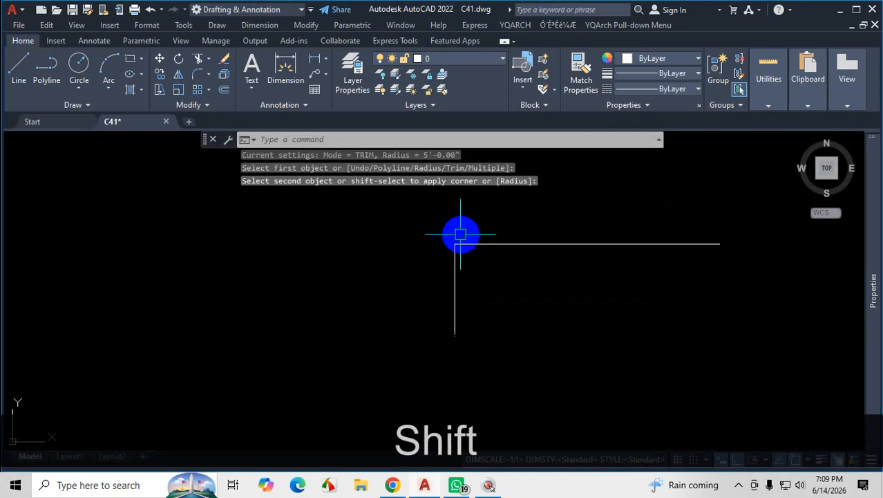
scroll(460, 238, "up", 2)
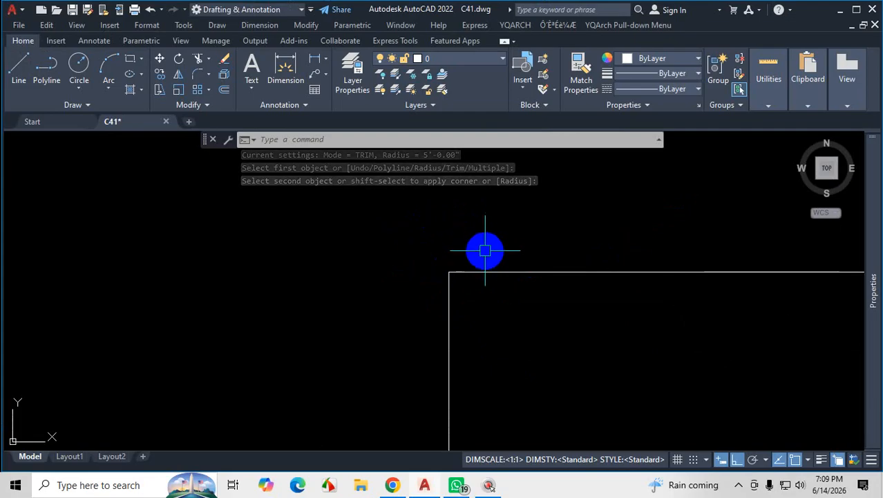
scroll(471, 306, "down", 2)
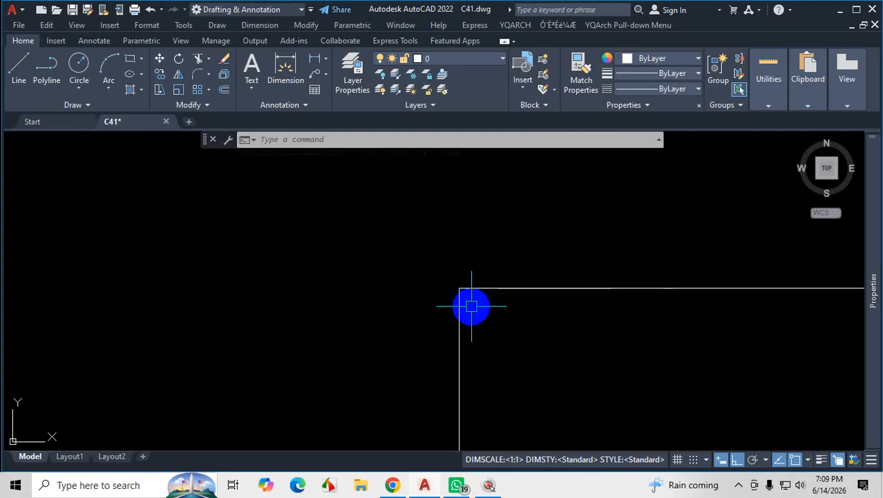
Start Fillet again at the two separated line pairs and mark the Multiple option and both pairs with on-screen annotations.
scroll(509, 321, "down", 6)
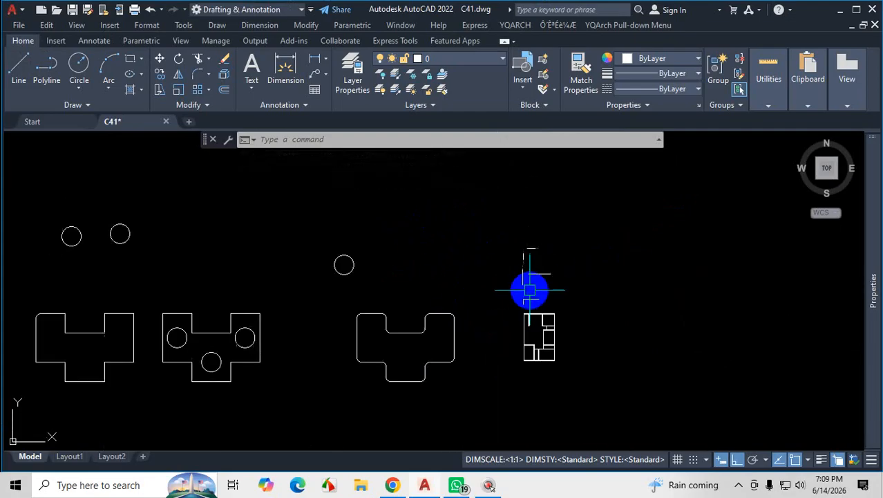
scroll(530, 291, "up", 10)
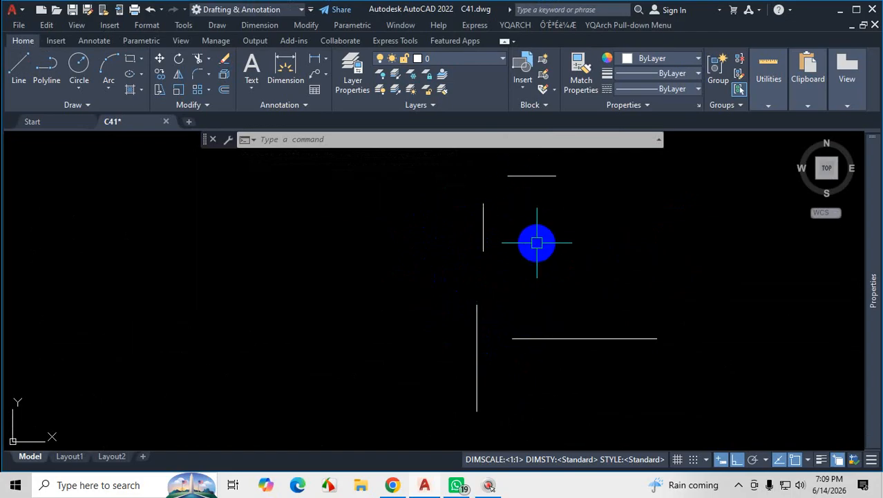
type("f")
key("Return")
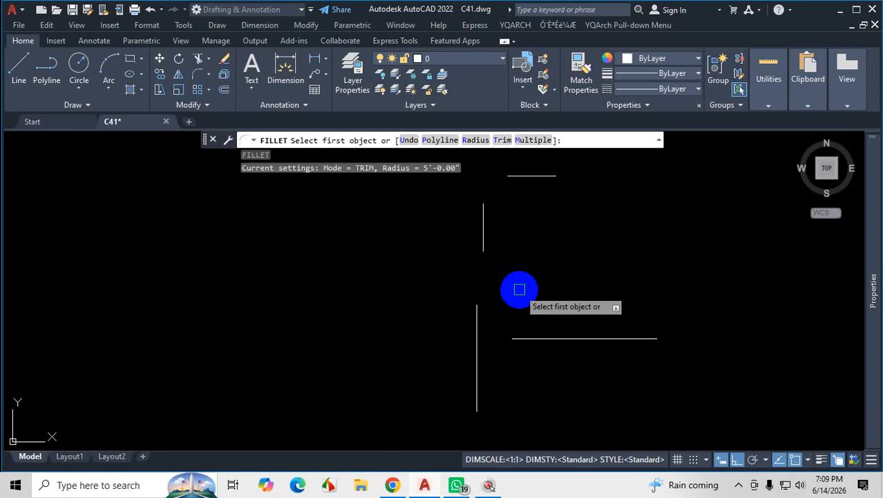
key("ctrl+1")
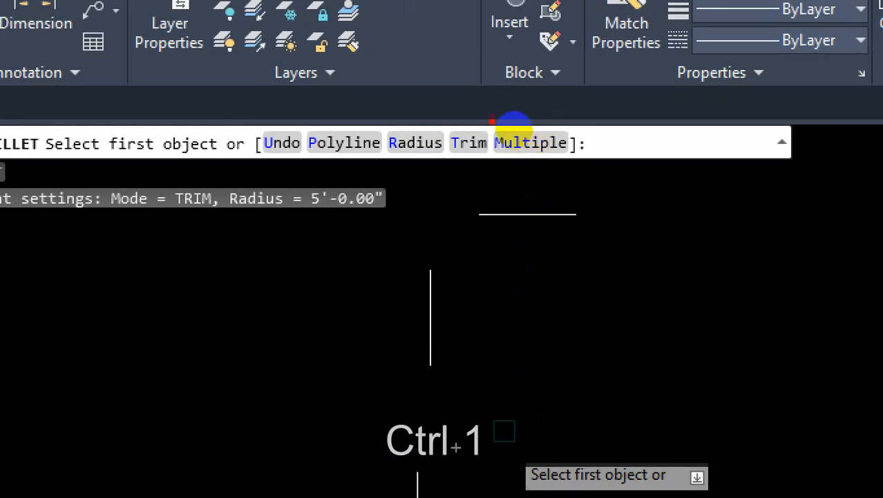
mouse_move(484, 116)
left_mouse_down()
mouse_move(508, 149)
mouse_move(560, 157)
mouse_move(557, 135)
mouse_move(506, 132)
left_mouse_up()
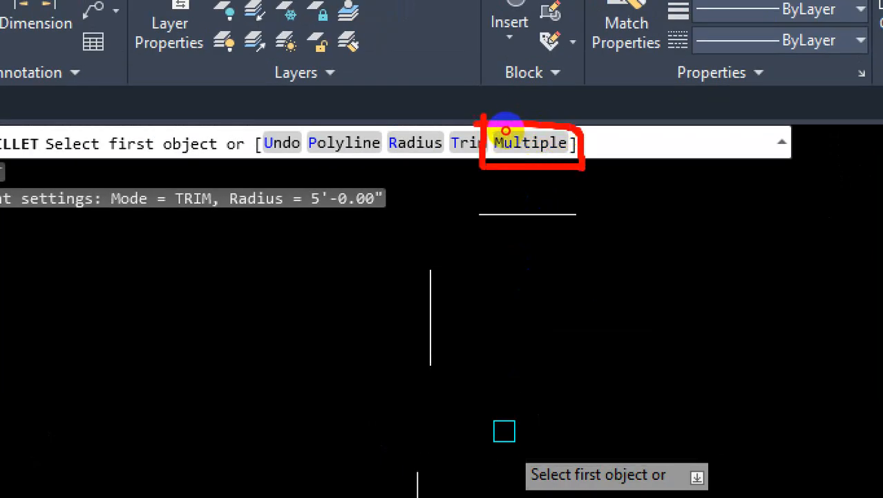
left_click_drag(511, 272, 600, 260)
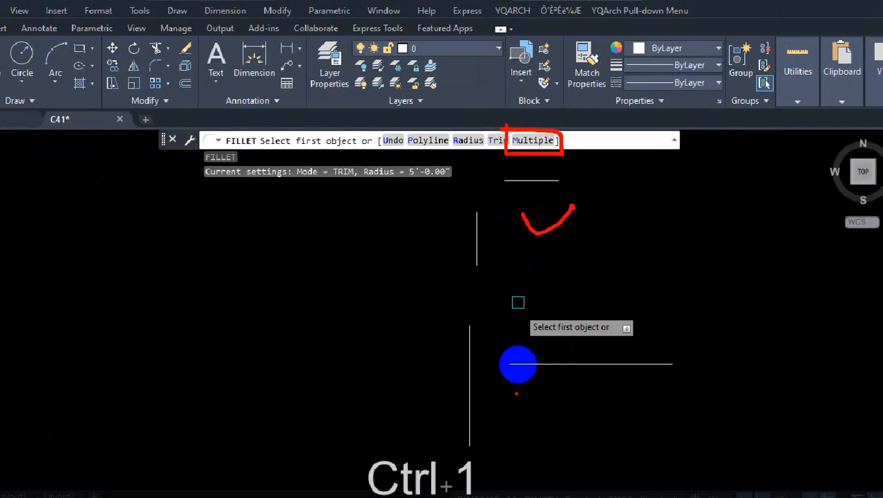
left_click_drag(517, 390, 556, 366)
left_click_drag(500, 144, 531, 104)
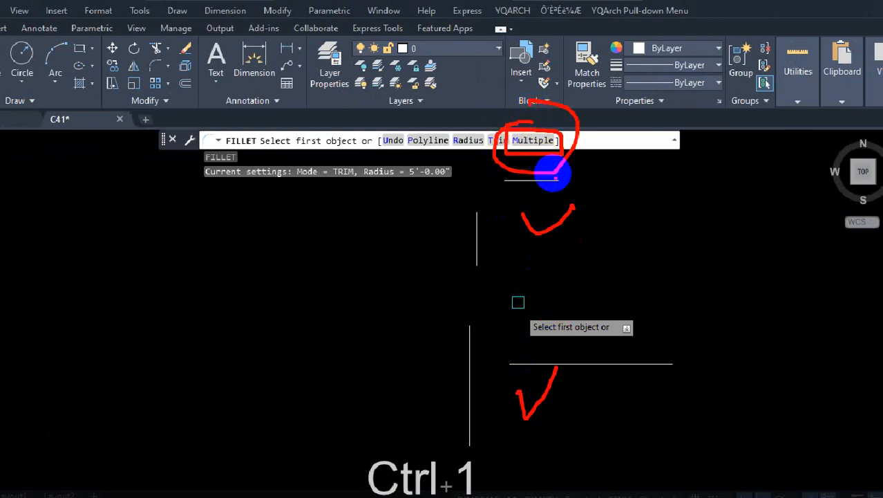
key("Escape")
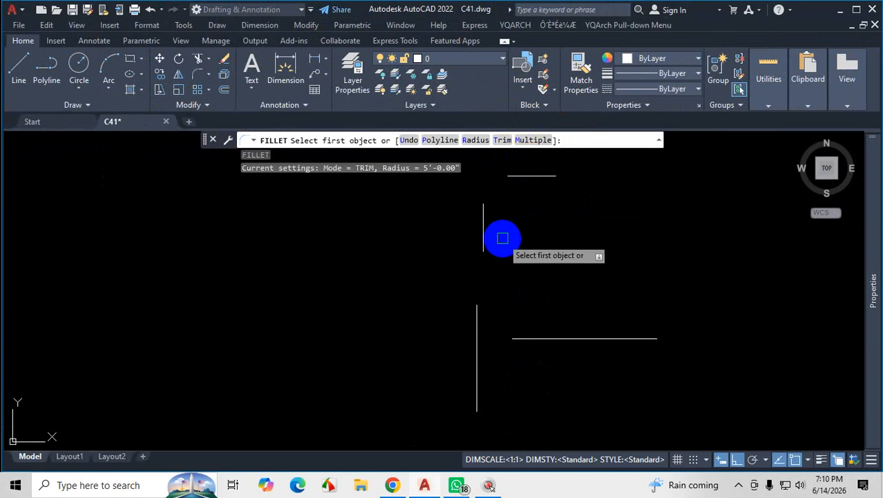
Enable Fillet's Multiple option and join the middle pair's horizontal line to its lower vertical segment with the apply-corner override.
type("m")
key("Return")
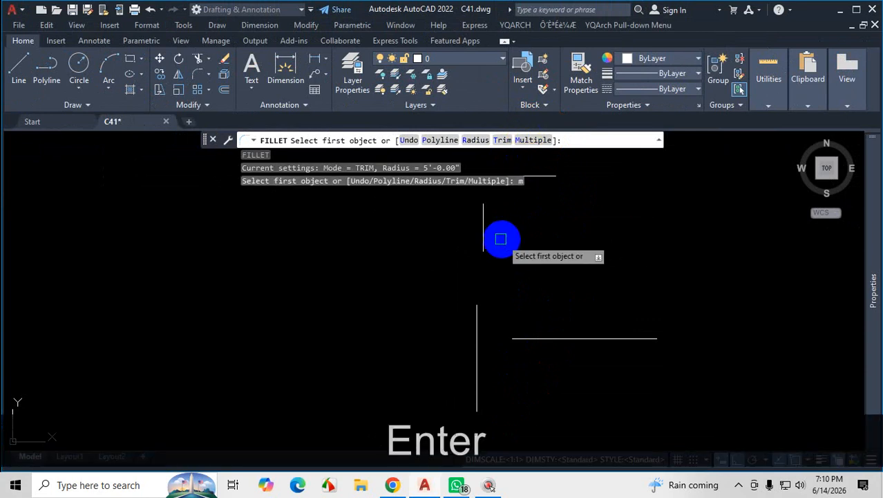
scroll(518, 249, "down", 4)
scroll(547, 285, "up", 2)
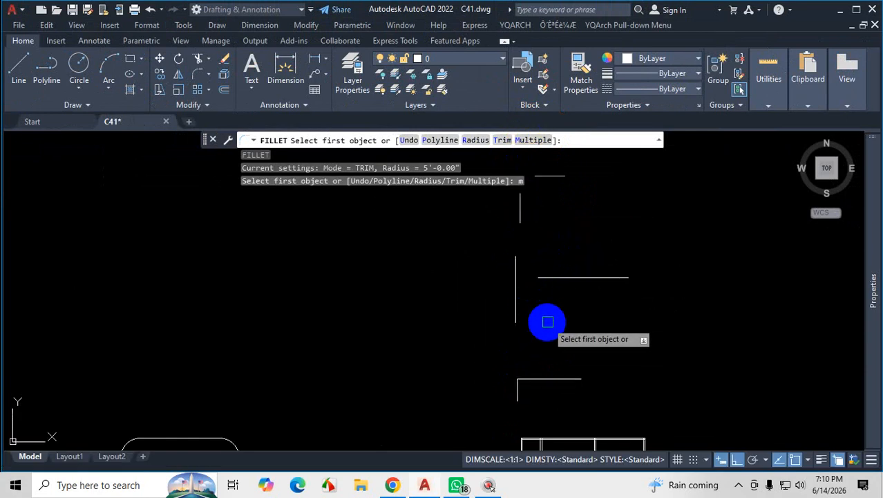
scroll(545, 317, "up", 2)
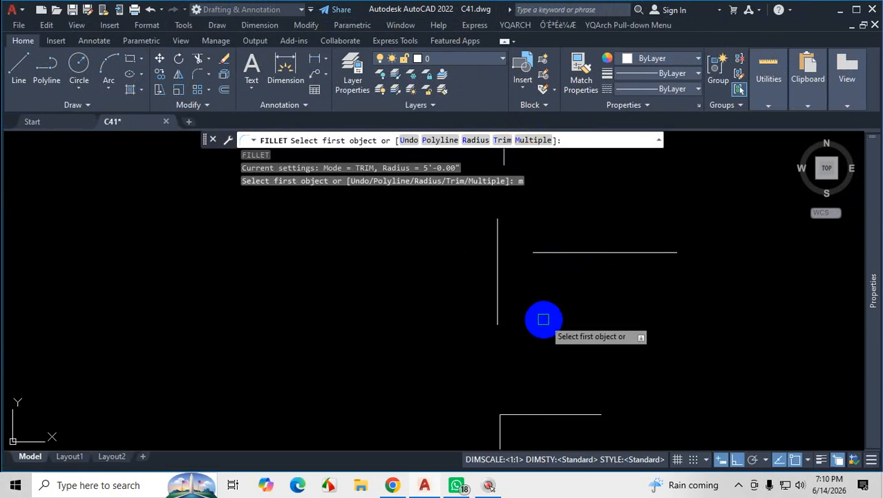
left_click(594, 251)
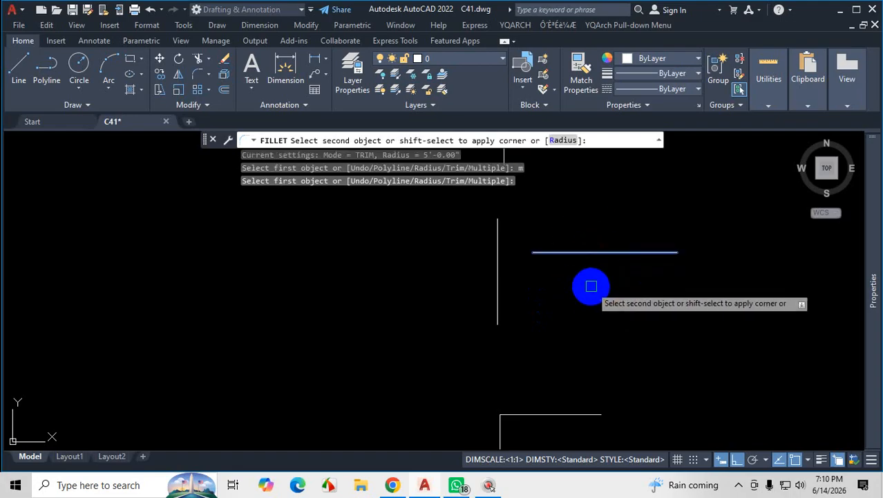
key("shift")
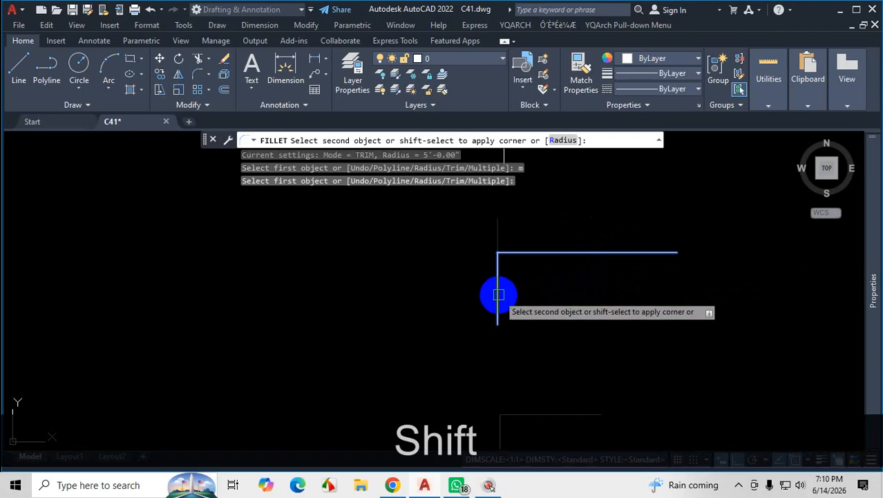
scroll(492, 263, "up", 2, "shift")
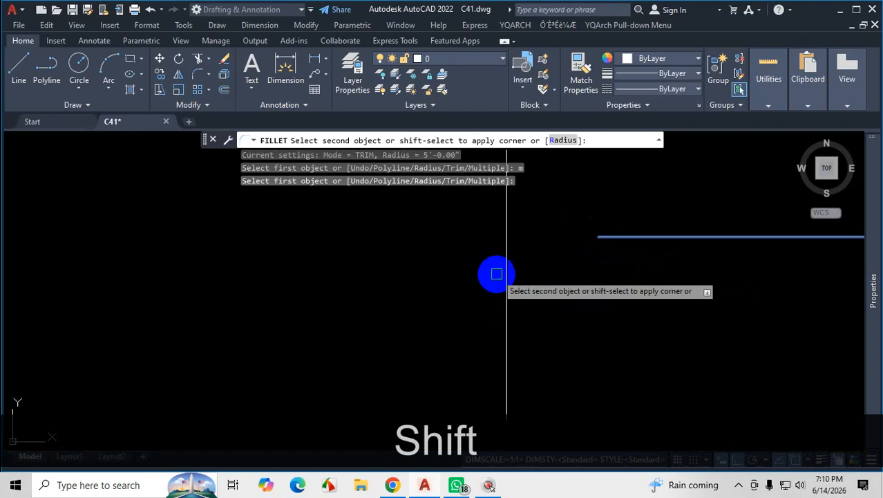
scroll(510, 316, "down", 1, "shift")
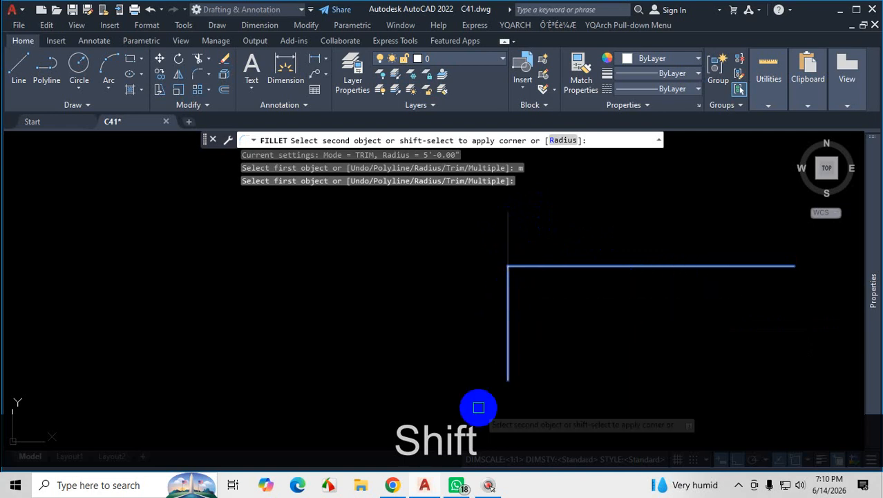
left_click(508, 296, "shift")
Join the upper separated pair's horizontal line to its vertical line with the apply-corner override.
scroll(569, 354, "down", 4)
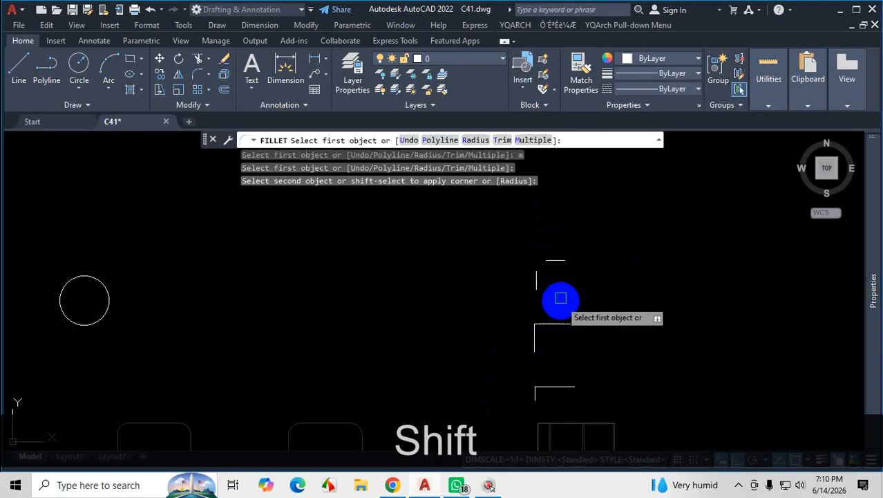
scroll(525, 250, "up", 6)
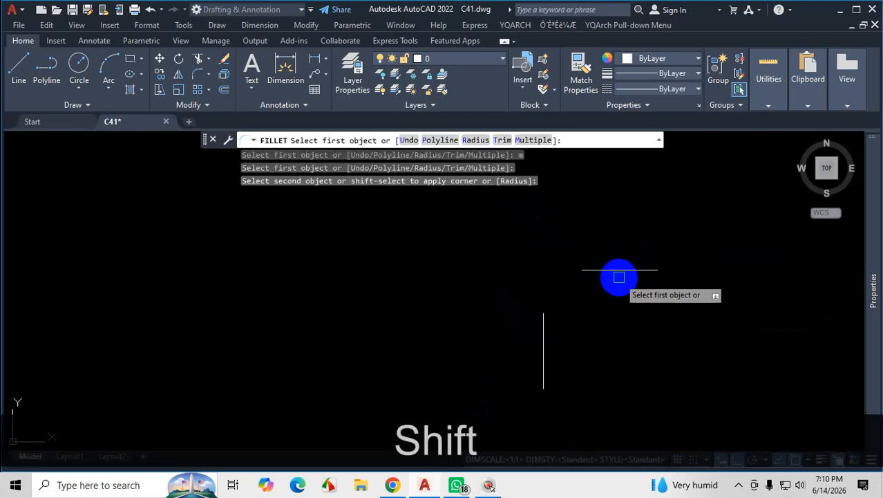
left_click(621, 270, "shift")
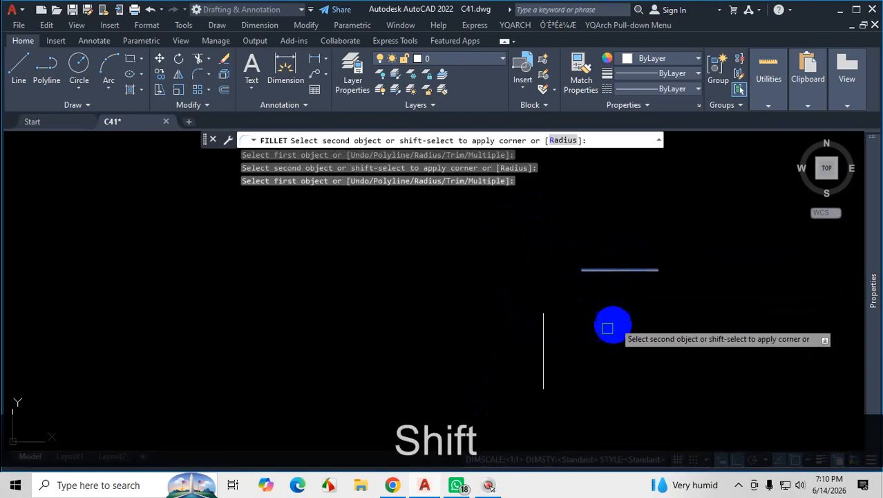
left_click(545, 333, "shift")
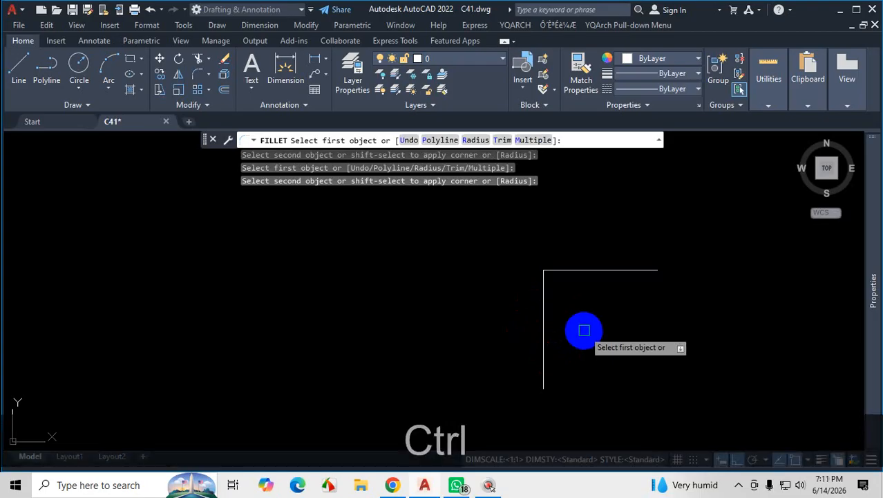
Undo the corner joins made on both separated line pairs in Multiple mode and end Fillet.
key("ctrl+z")
key("ctrl+z")
key("ctrl+z")
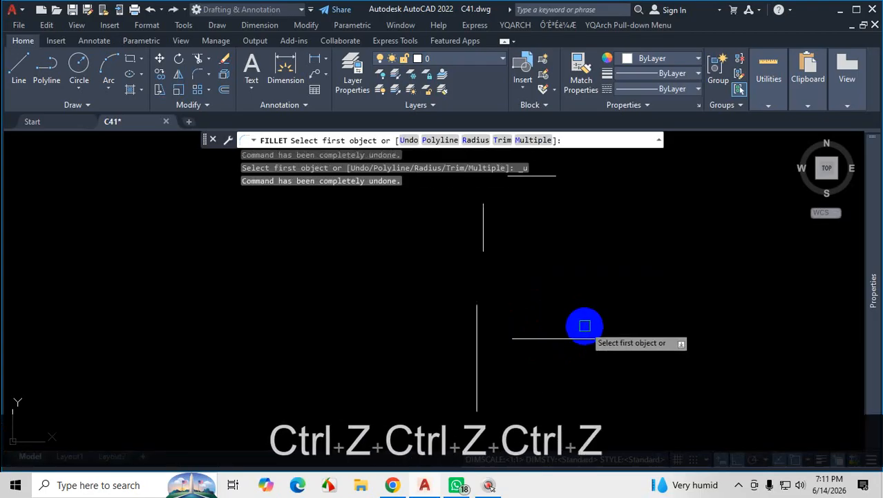
key("Escape")
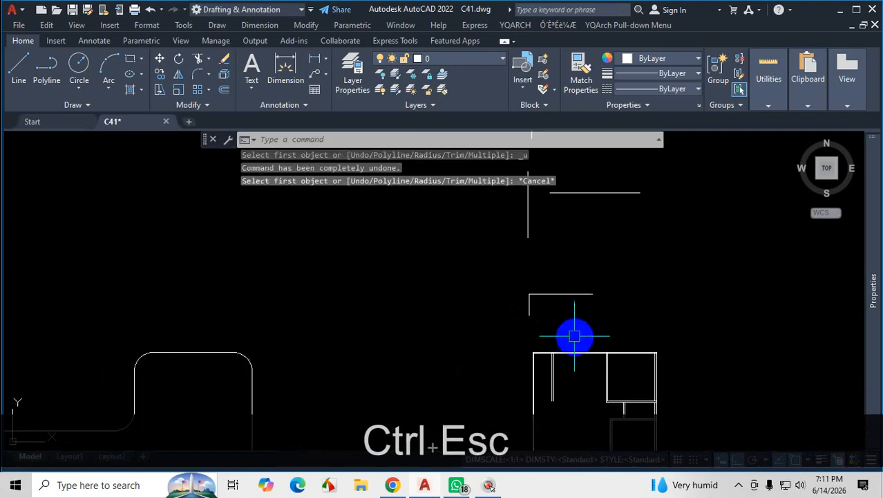
Undo back through the earlier corner fillet on the line pair directly above the floor plan.
key("ctrl+z")
scroll(596, 318, "down", 6)
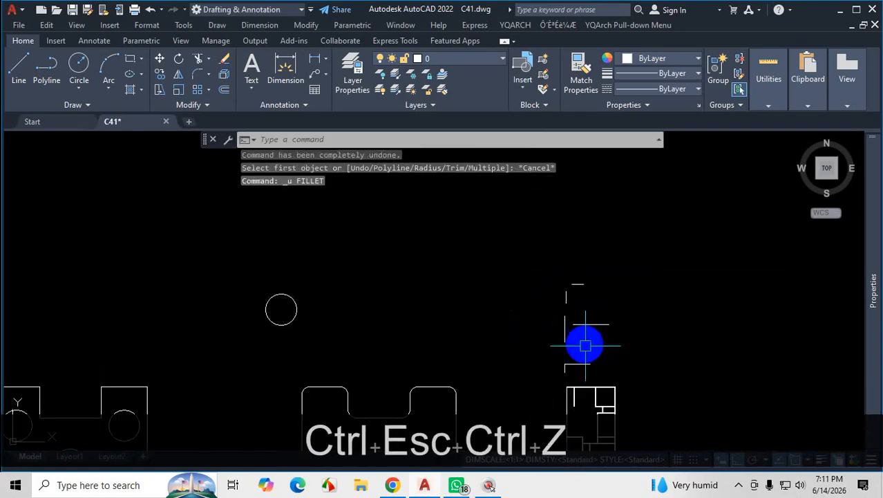
scroll(570, 372, "up", 6)
key("ctrl+z")
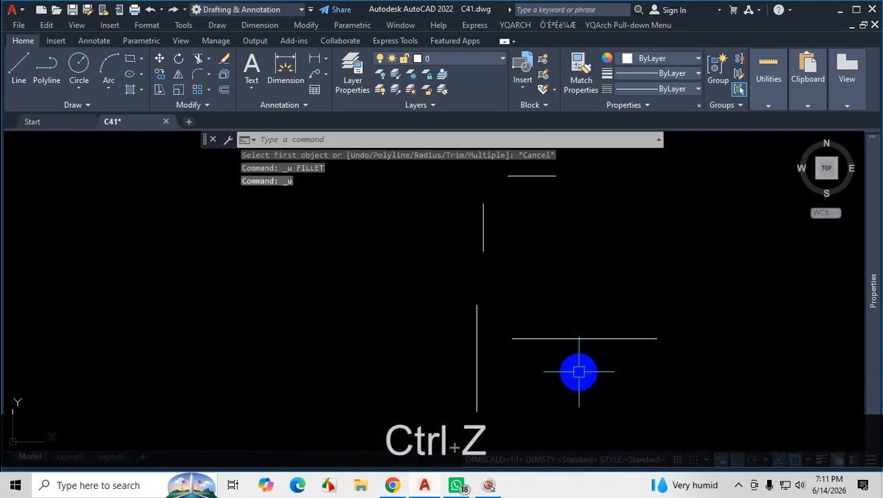
scroll(579, 371, "down", 3)
scroll(585, 404, "up", 3)
key("ctrl+z")
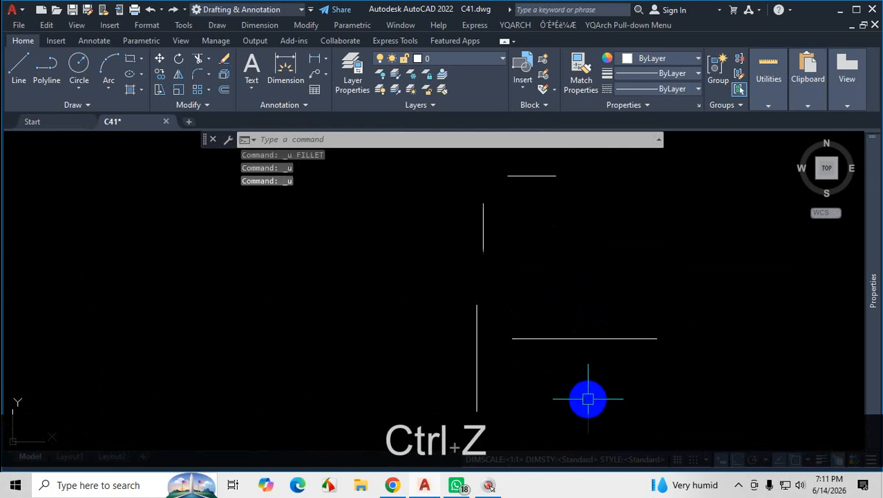
key("ctrl+z")
key("ctrl+z")
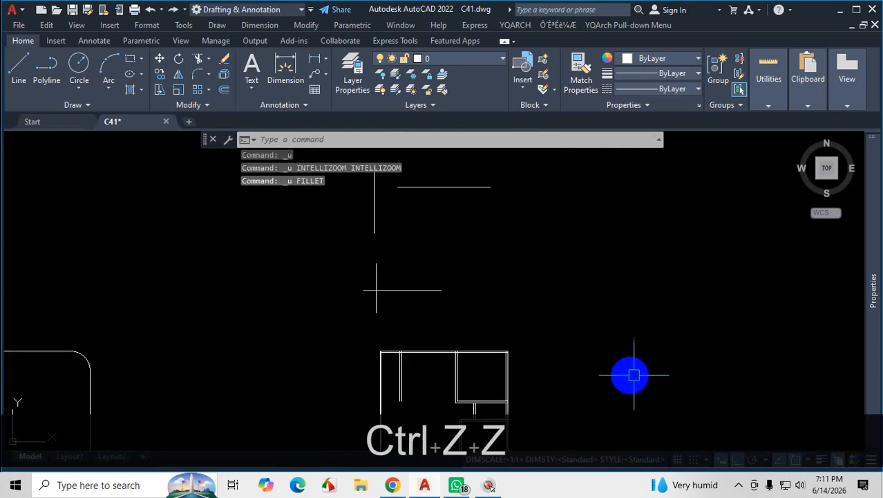
Examine the floor plan's wall intersections and mark the crossing inner wall lines at its lower-right corner with an on-screen annotation.
scroll(657, 361, "down", 2)
scroll(631, 390, "up", 4)
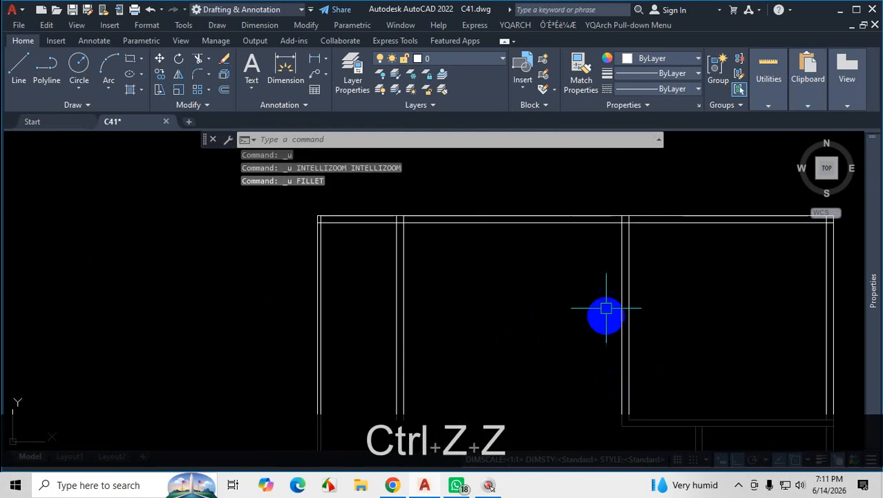
scroll(626, 317, "down", 2)
scroll(644, 322, "up", 5)
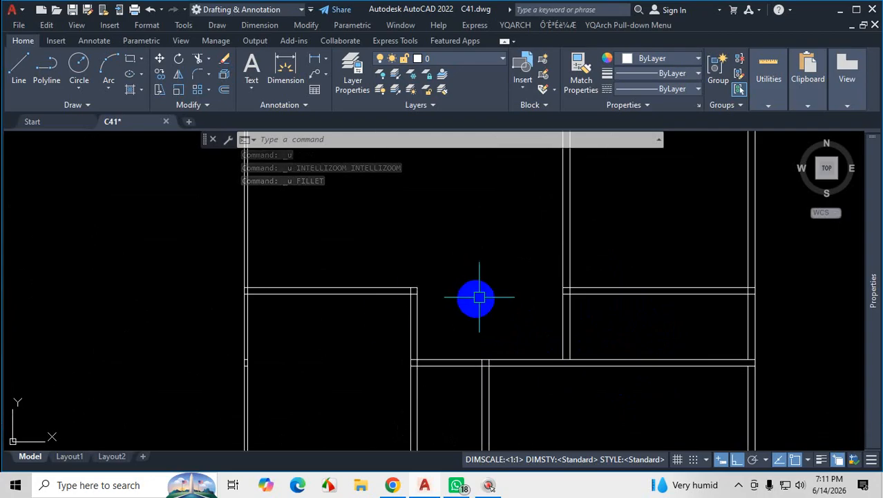
scroll(525, 311, "down", 3)
scroll(519, 370, "up", 4)
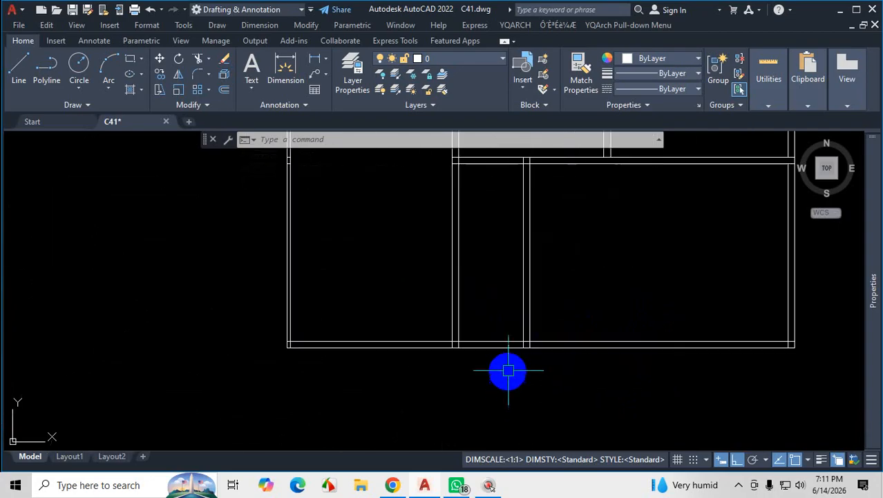
scroll(701, 354, "down", 3)
scroll(705, 366, "up", 5)
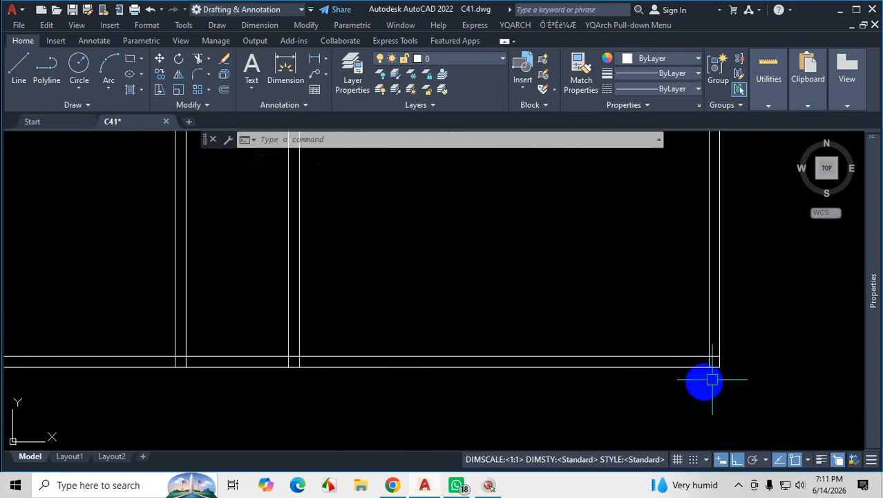
scroll(704, 351, "up", 3)
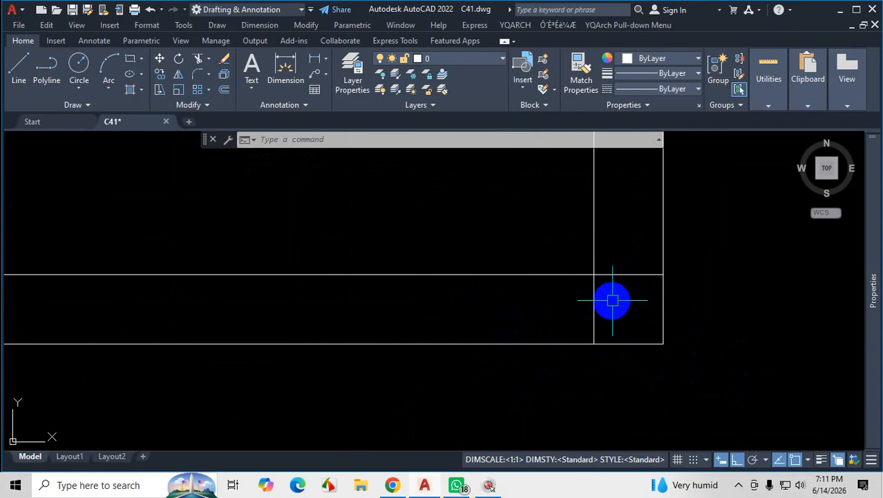
key("ctrl+1")
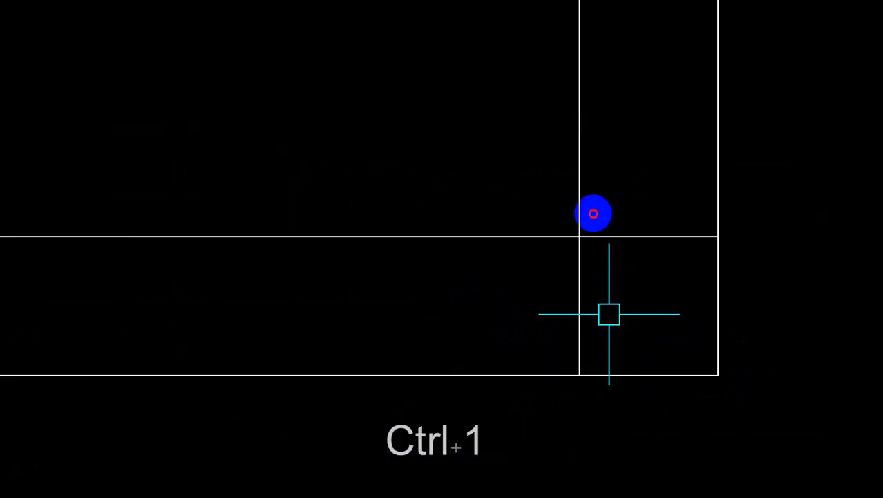
mouse_move(593, 213)
left_mouse_down()
mouse_move(591, 264)
mouse_move(538, 270)
left_mouse_up()
key("Escape")
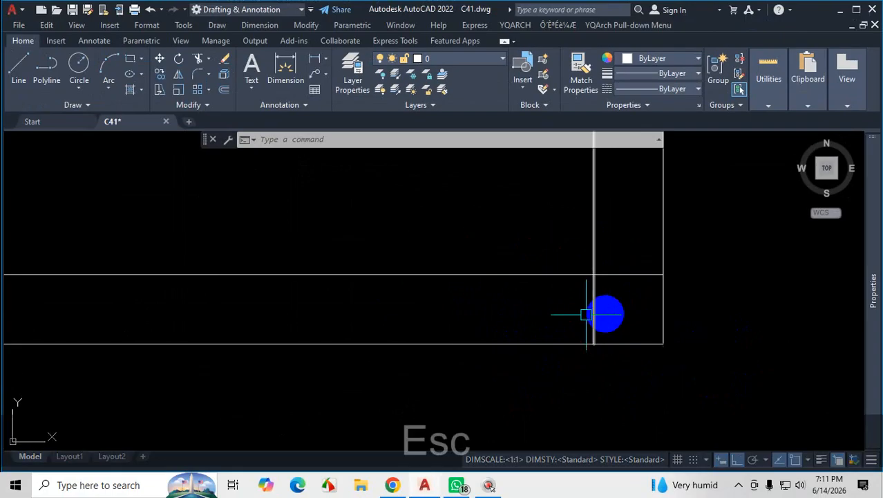
Fillet the inner vertical and inner horizontal wall lines at the plan's lower-right corner, using Multiple and the apply-corner override.
type("f")
key("Return")
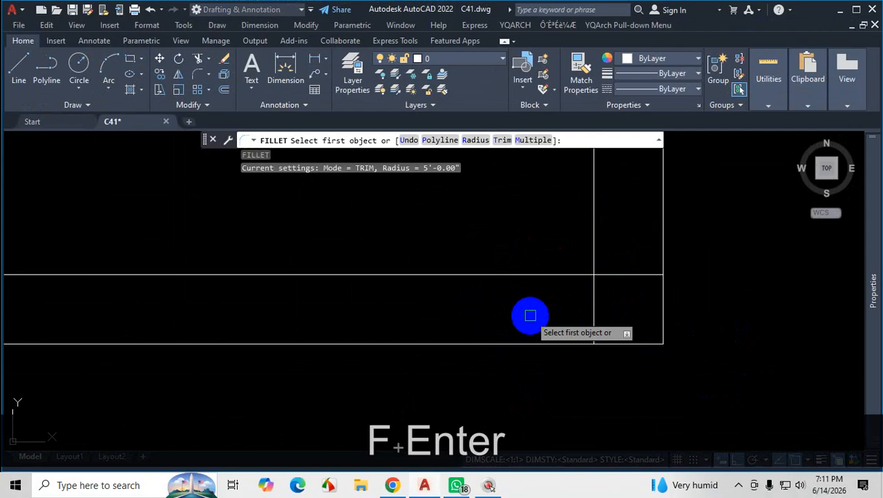
type("m")
key("Return")
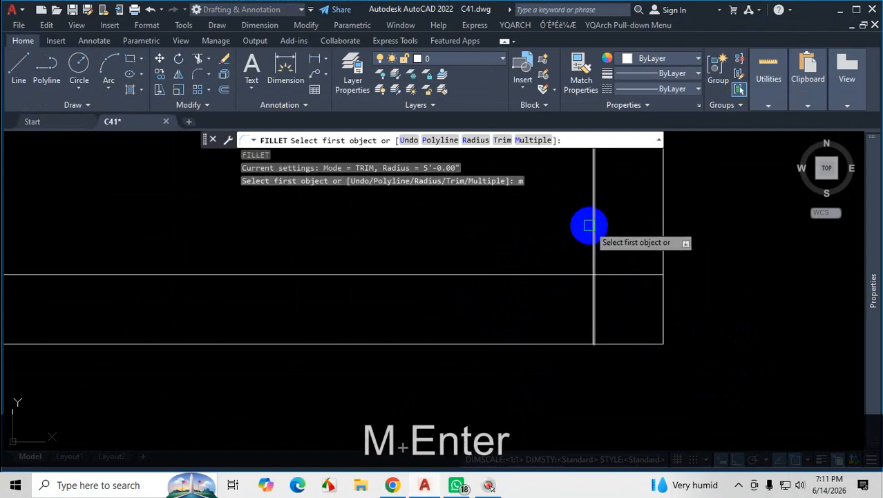
left_click(593, 222)
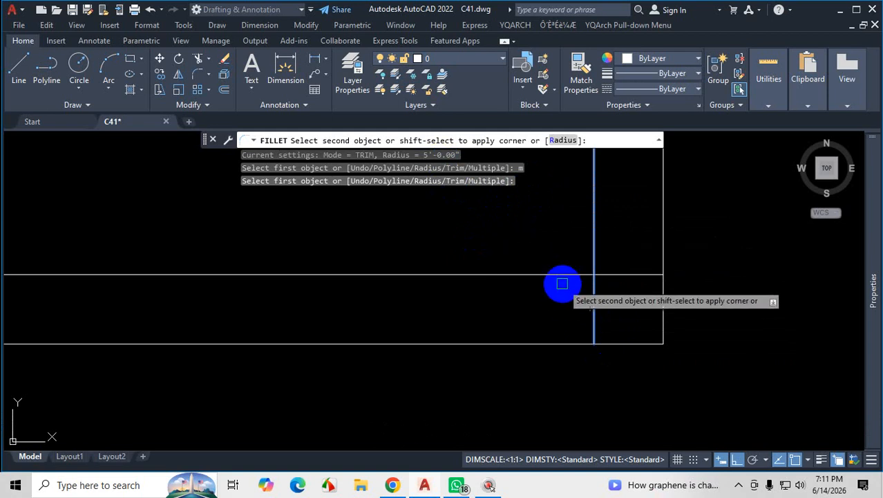
scroll(590, 308, "down", 8)
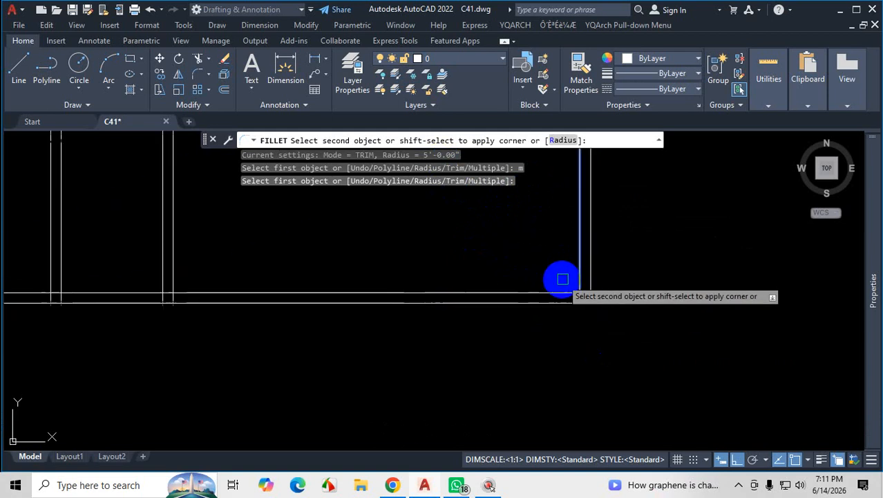
scroll(563, 279, "up", 4)
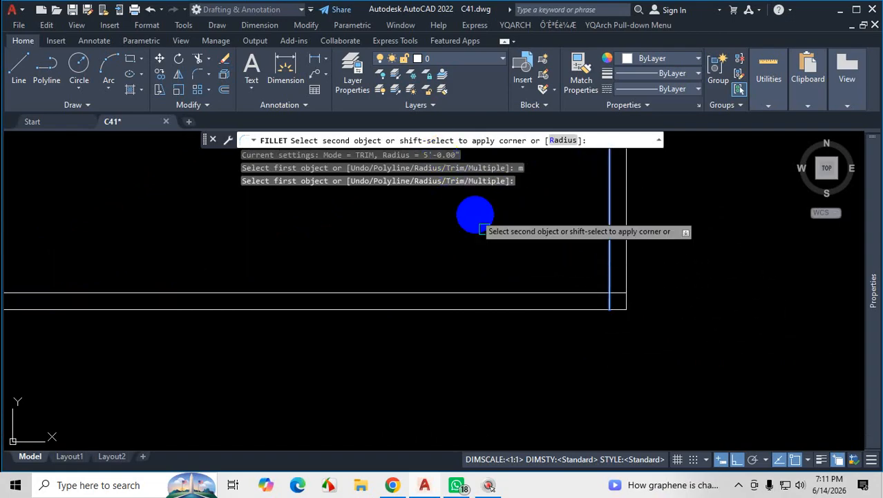
key("shift")
left_click(525, 292, "shift")
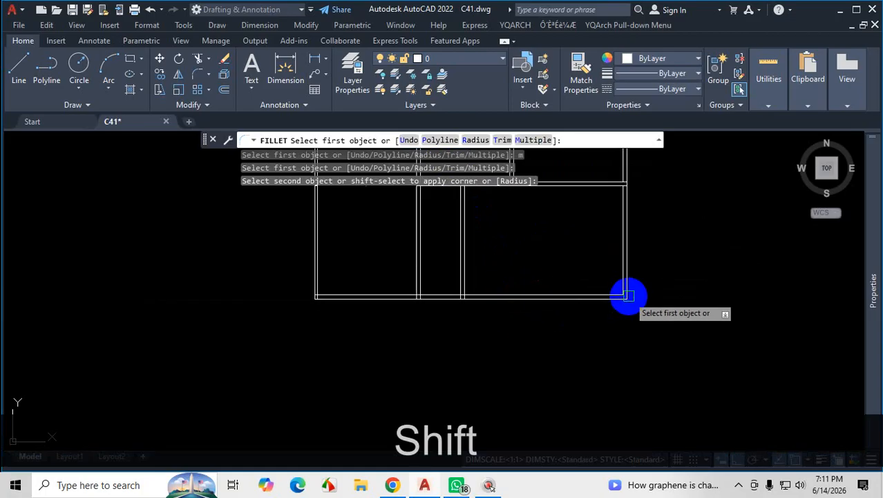
Try to fillet the bottom wall's inner line to an interior partition line with the apply-corner override.
scroll(620, 300, "up", 2)
scroll(642, 290, "down", 3)
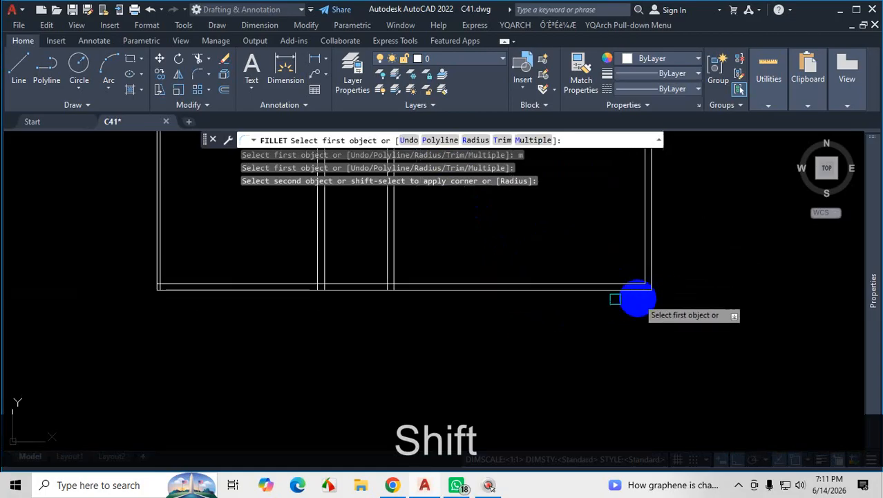
scroll(352, 283, "up", 2)
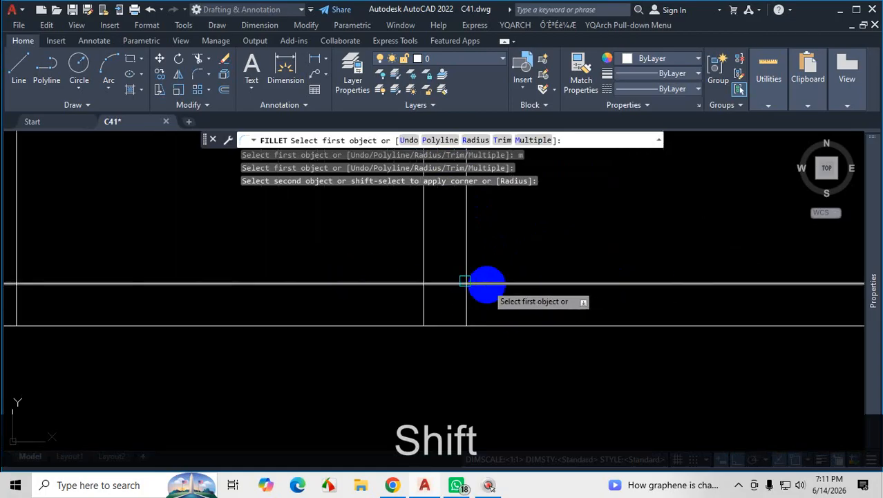
scroll(435, 290, "up", 2)
scroll(449, 323, "down", 1)
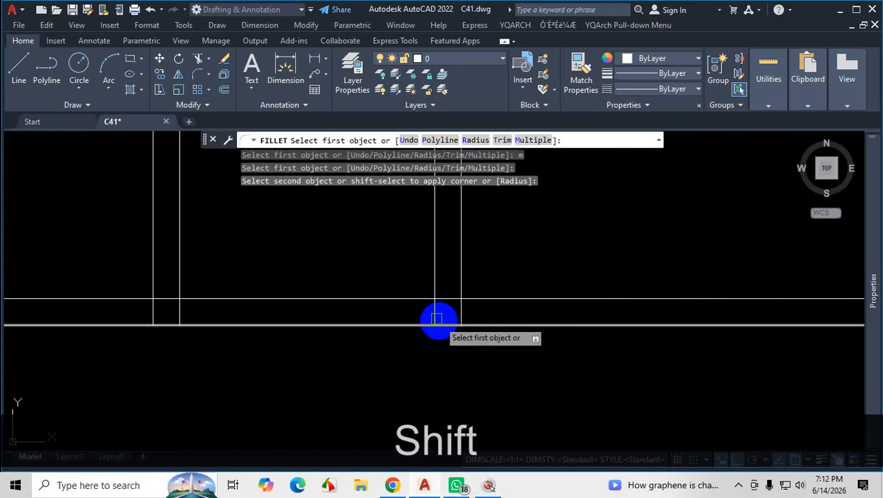
scroll(437, 312, "up", 1)
scroll(462, 304, "down", 1)
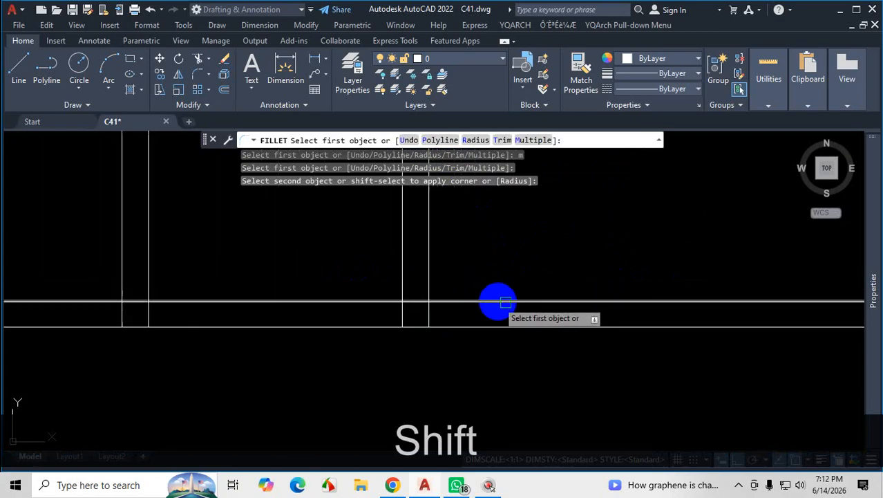
left_click(513, 301)
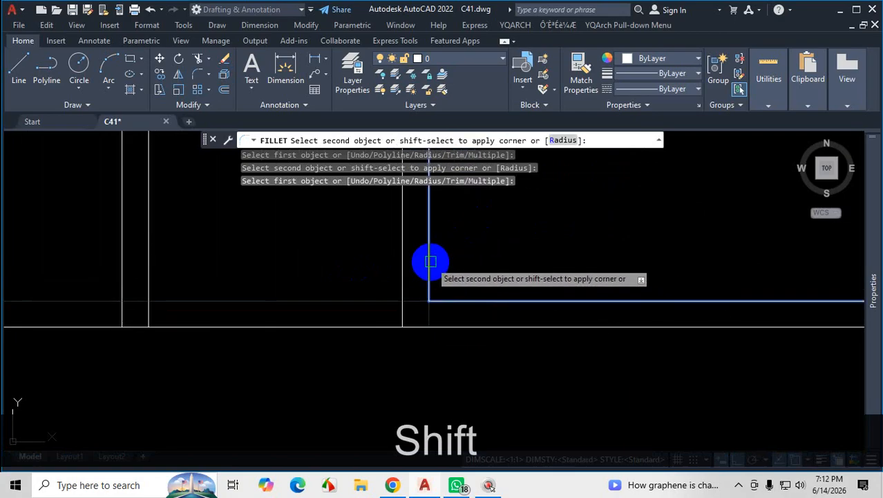
scroll(430, 261, "down", 1)
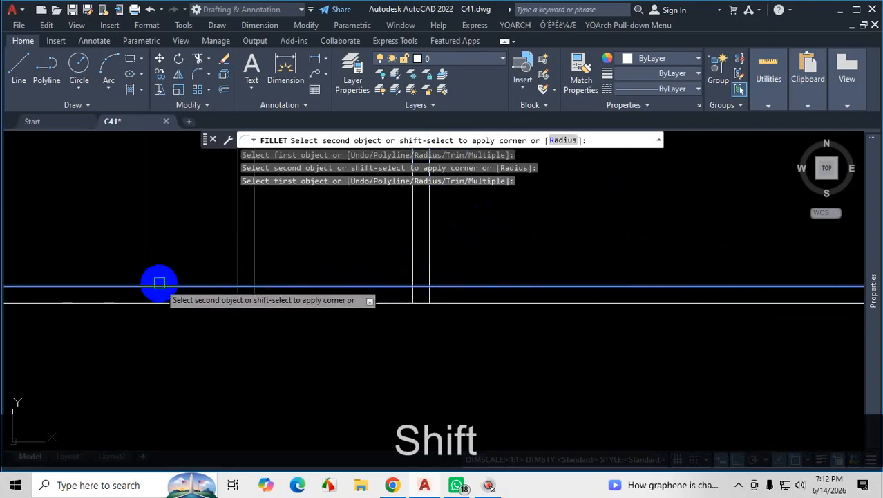
scroll(536, 412, "down", 8)
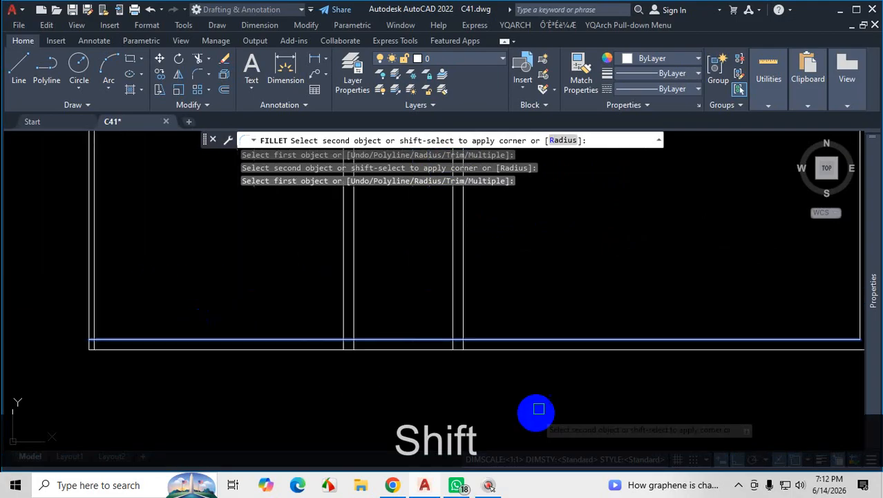
scroll(614, 367, "up", 4)
scroll(624, 366, "up", 4)
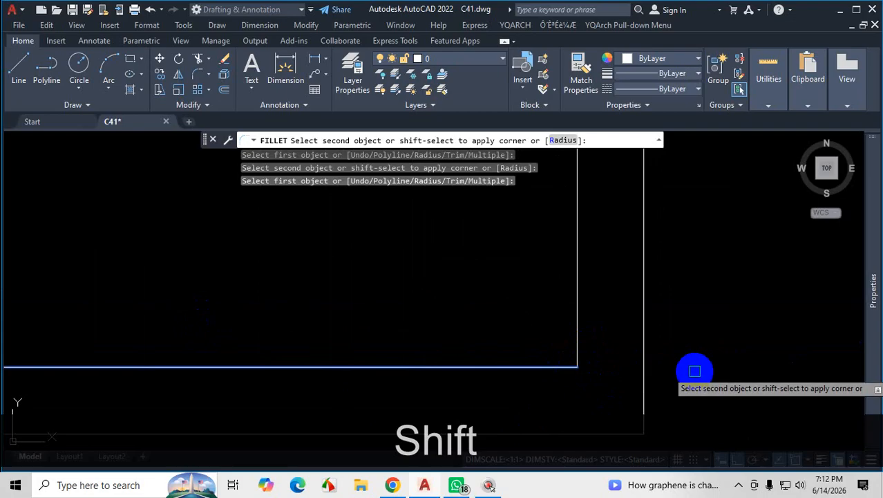
key("shift+Escape")
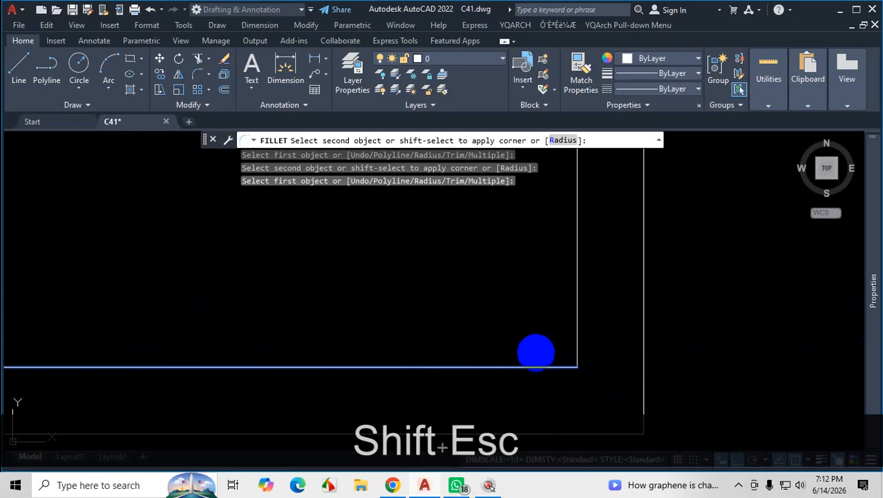
key("Escape")
Pull the inner and outer horizontal wall lines back from the lower-left corner of the plan's upper-right room by stretching their end grips.
scroll(541, 335, "down", 5)
scroll(548, 381, "up", 8)
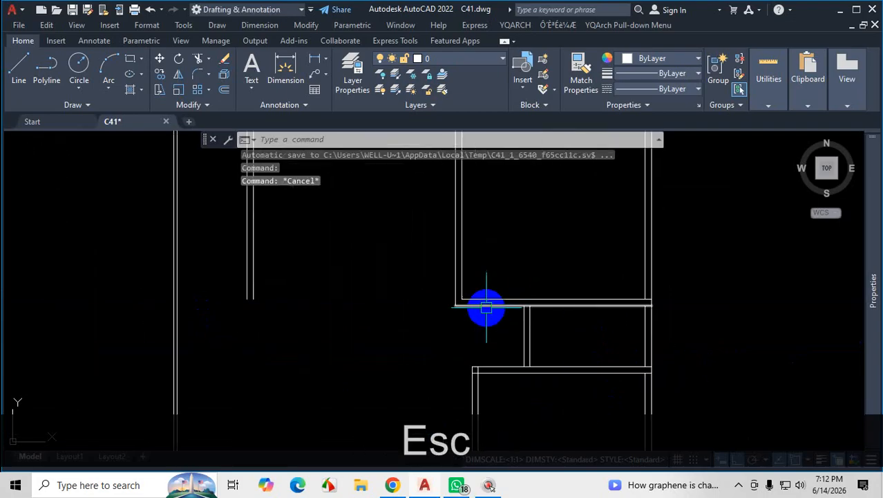
scroll(486, 308, "up", 5)
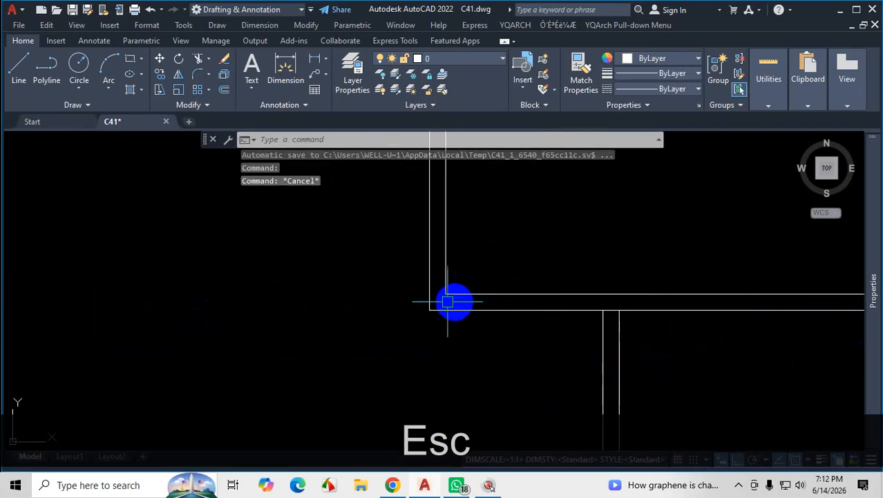
left_click(489, 289)
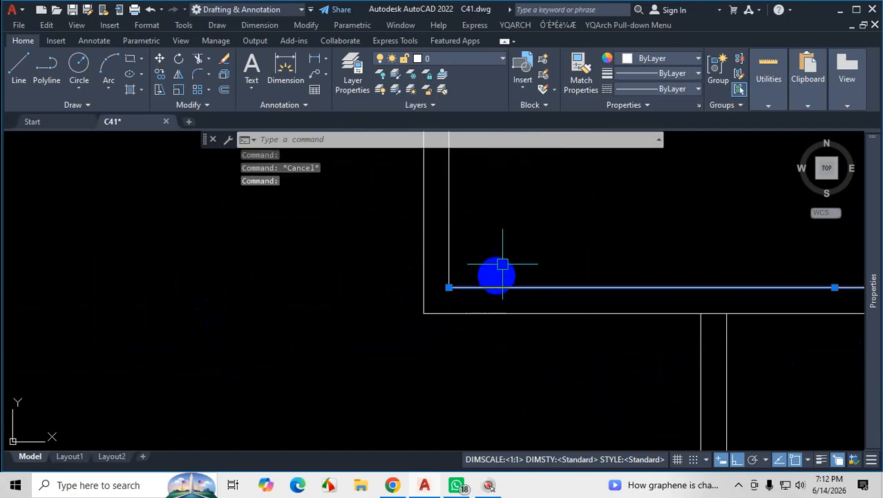
scroll(502, 264, "down", 4)
scroll(482, 272, "up", 6)
left_click(484, 270)
scroll(514, 275, "up", 2)
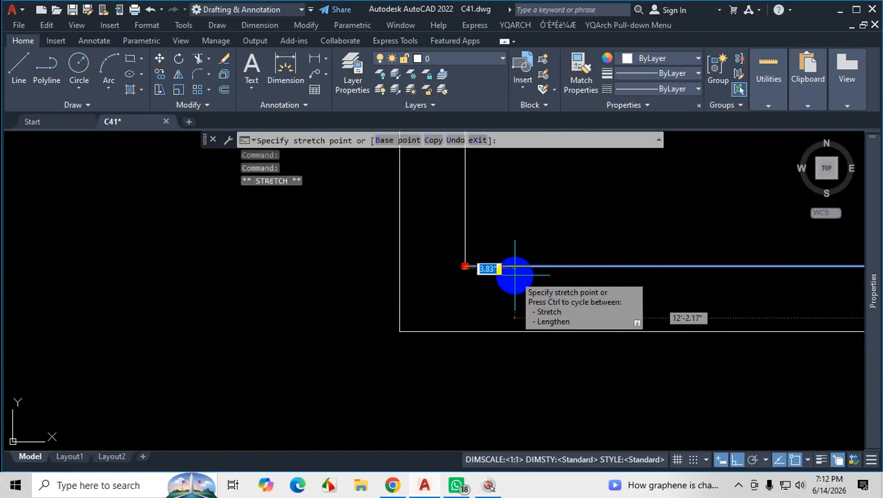
left_click(521, 271)
left_click(405, 332)
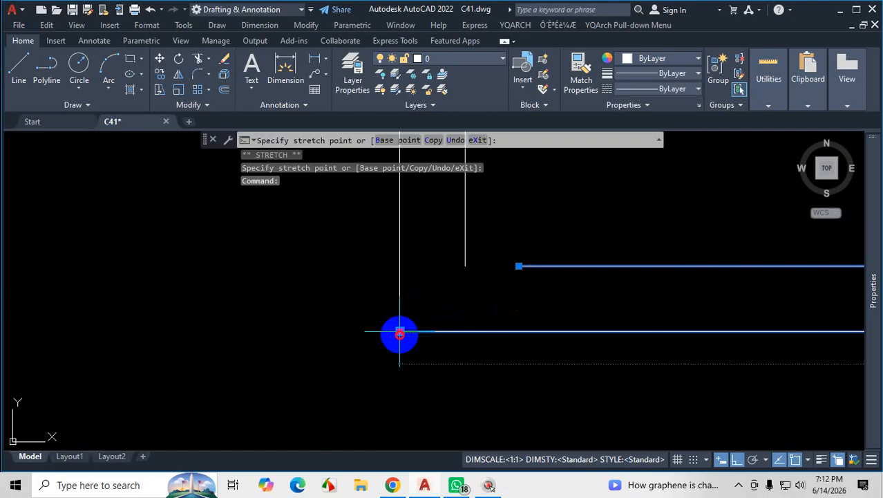
left_click(539, 323)
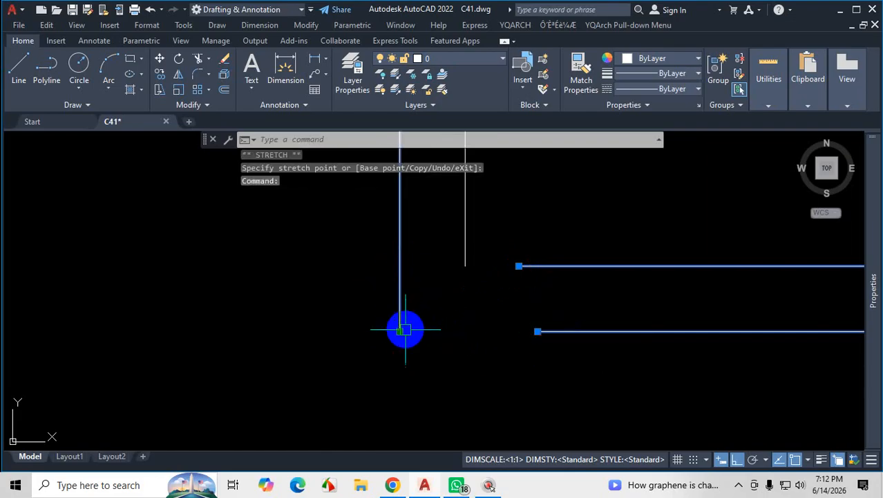
Shorten the outer vertical wall line at that same room corner by stretching its lower end grip up about 7 inches.
left_click(398, 331)
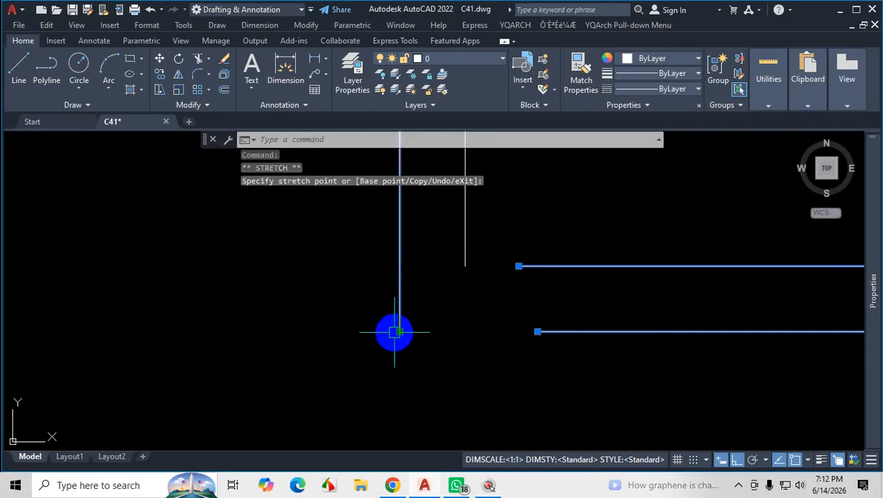
left_click(398, 232)
scroll(448, 246, "down", 2)
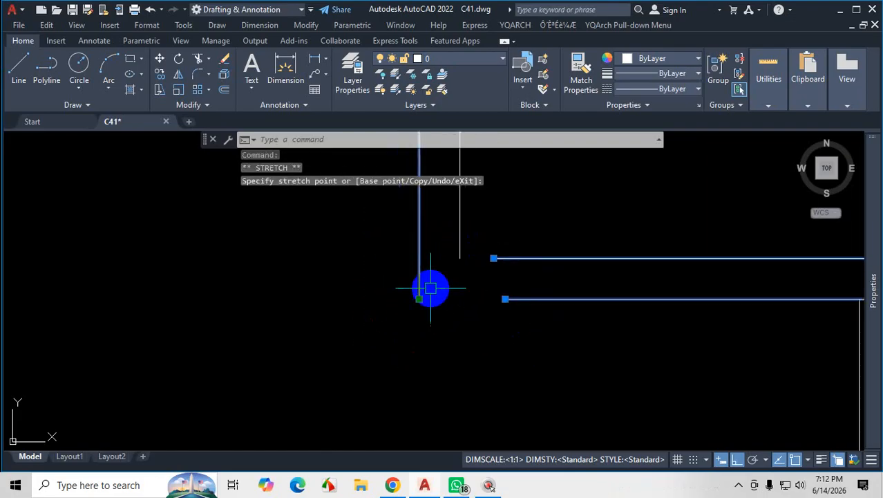
left_click(420, 299)
scroll(420, 232, "up", 4)
left_click(410, 244)
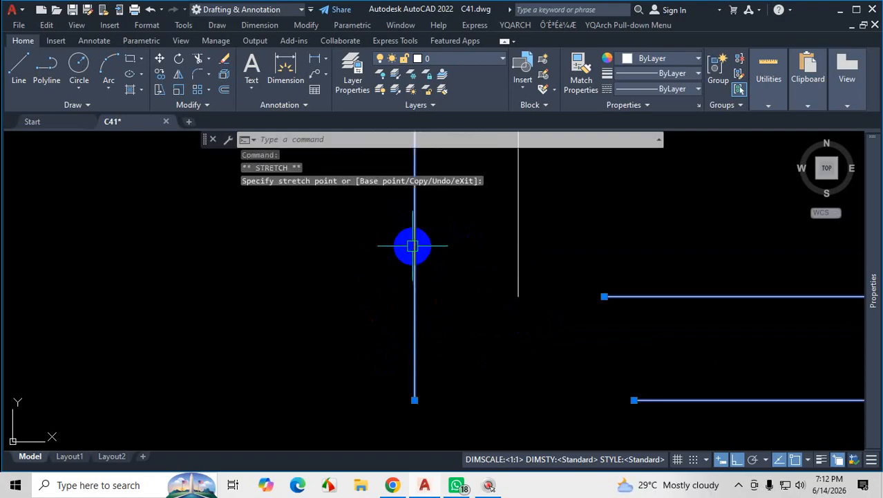
left_click(414, 399)
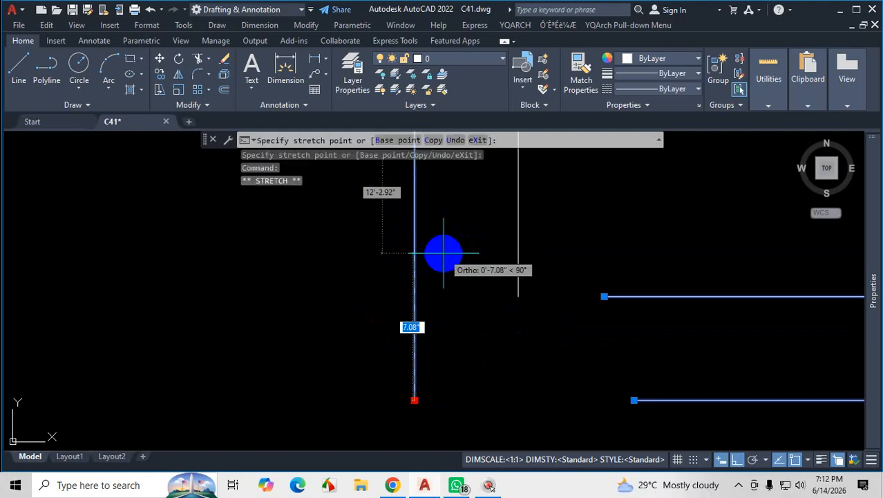
left_click(444, 253)
scroll(442, 253, "down", 5)
key("Escape")
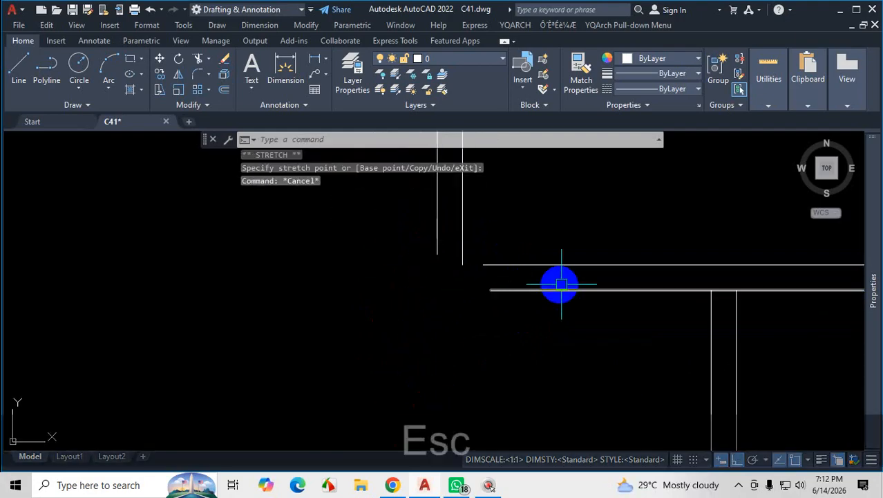
scroll(574, 283, "up", 3)
scroll(525, 328, "down", 4)
key("ctrl+1")
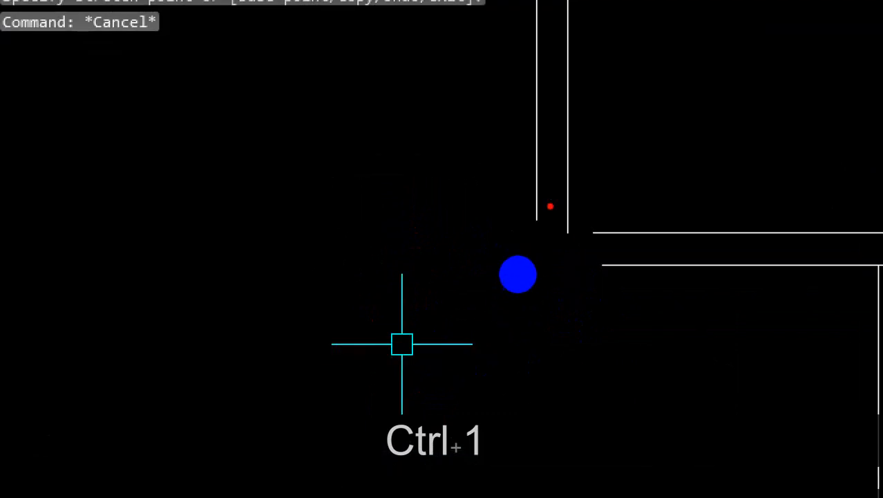
key("Escape")
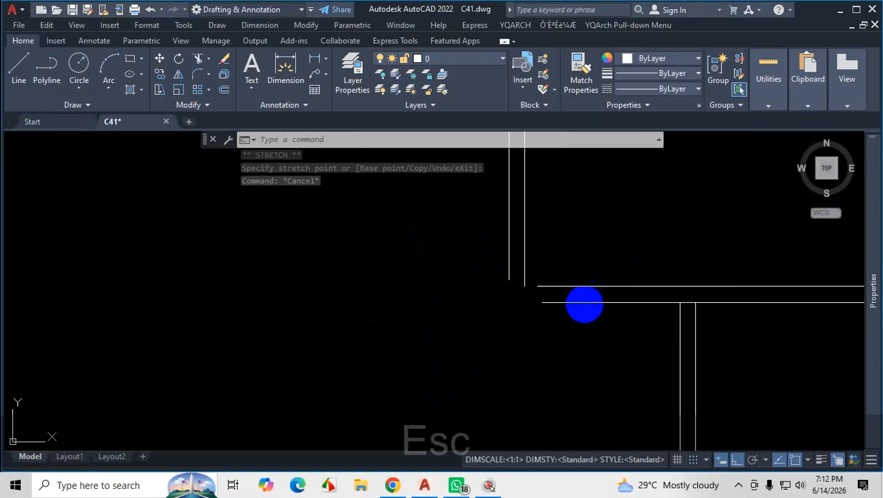
scroll(687, 265, "up", 3)
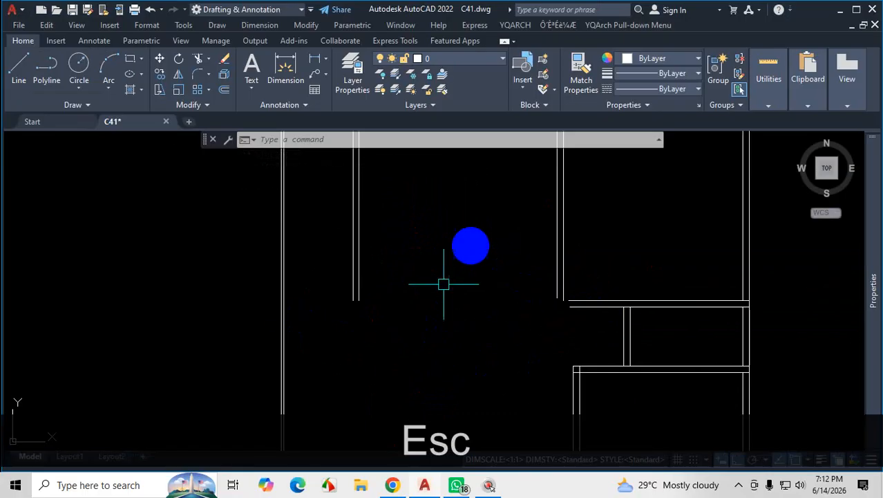
Fillet the inner and outer line pairs of the opened room corner into sharp corners, using Multiple and the apply-corner override.
scroll(545, 325, "up", 6)
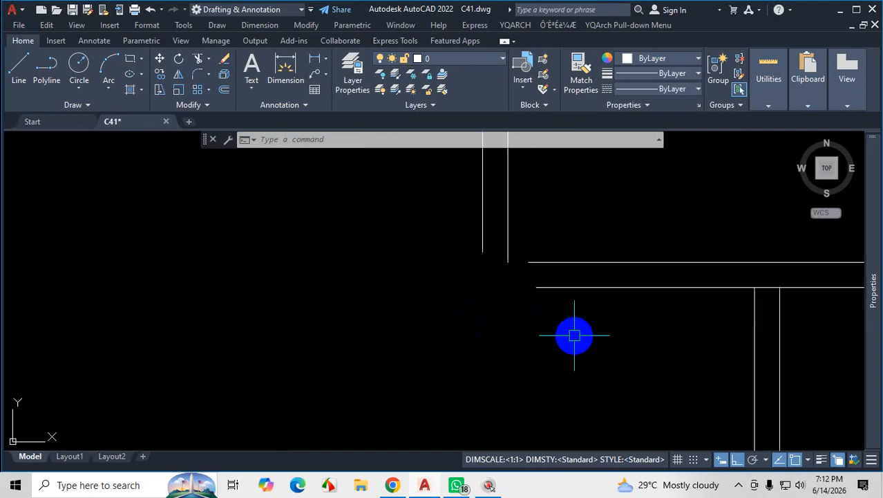
type("f")
key("Return")
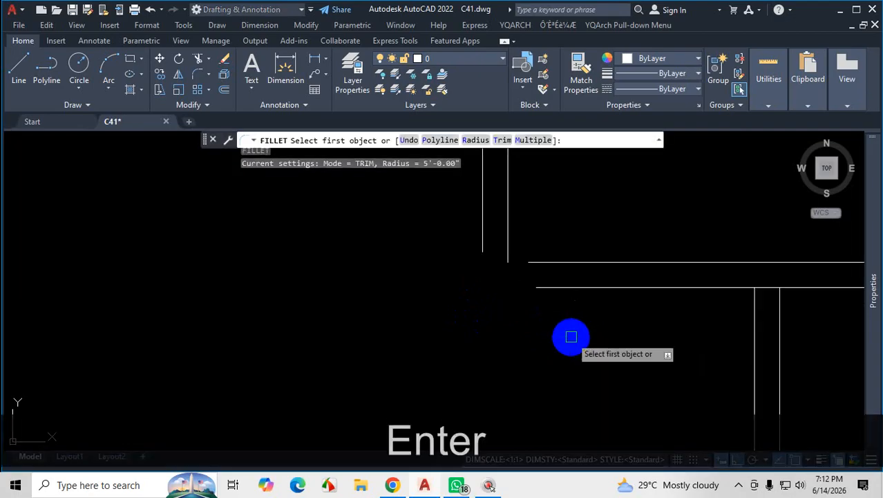
key("Return")
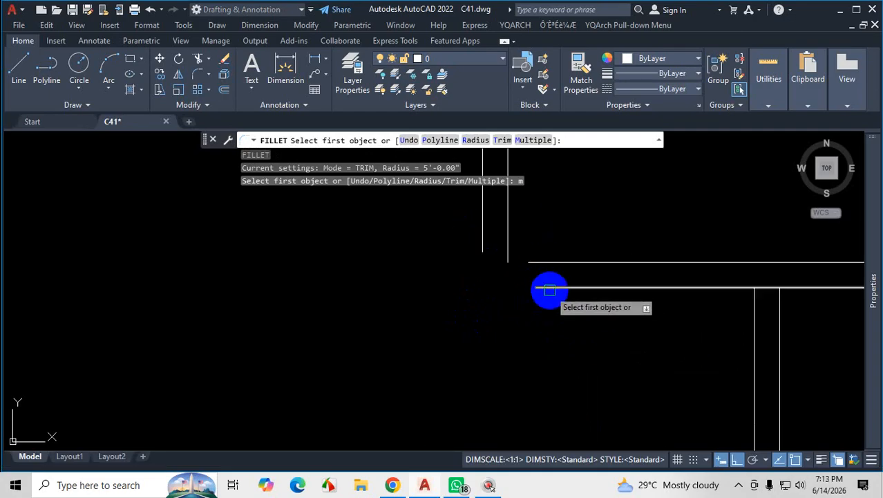
left_click(578, 262)
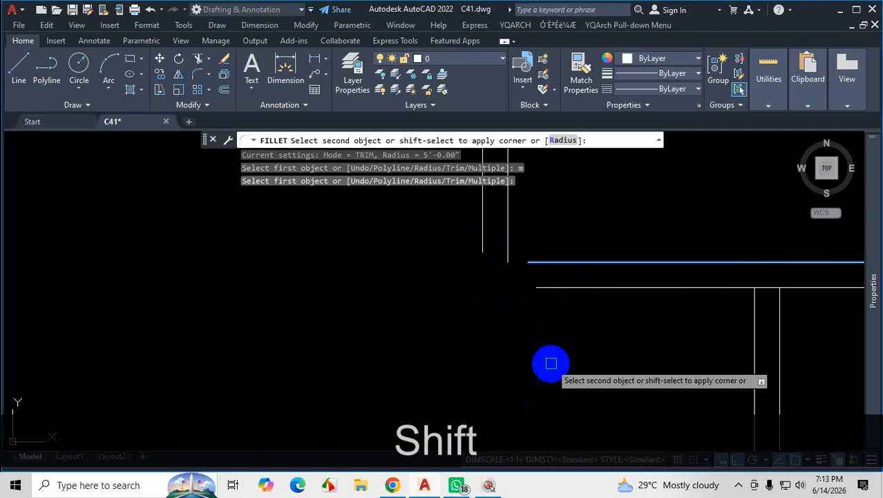
left_click(509, 233, "shift")
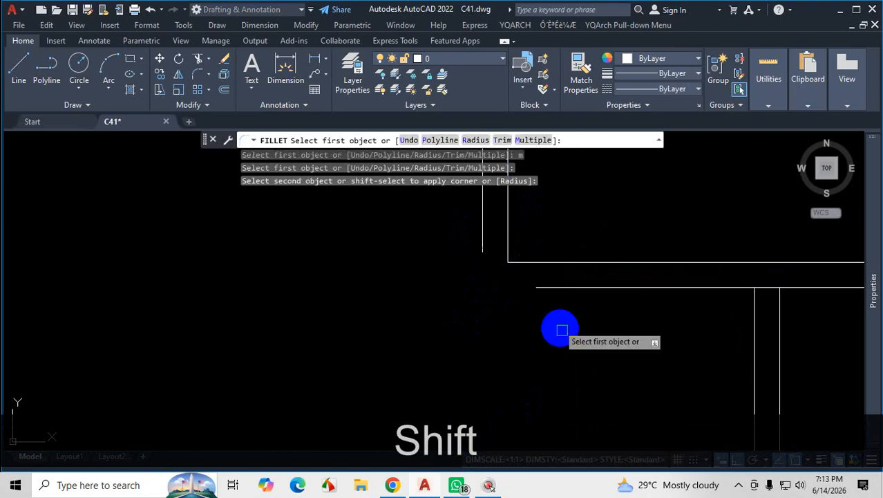
left_click(580, 286)
left_click(482, 242, "shift")
Fillet the horizontal partition's upper line to the right wall's inner line above it with the apply-corner override.
scroll(498, 314, "down", 5)
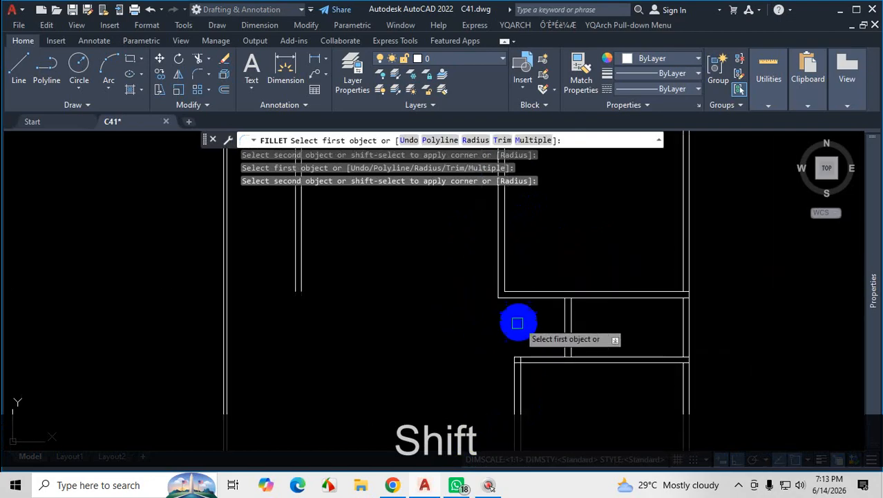
scroll(519, 311, "up", 3)
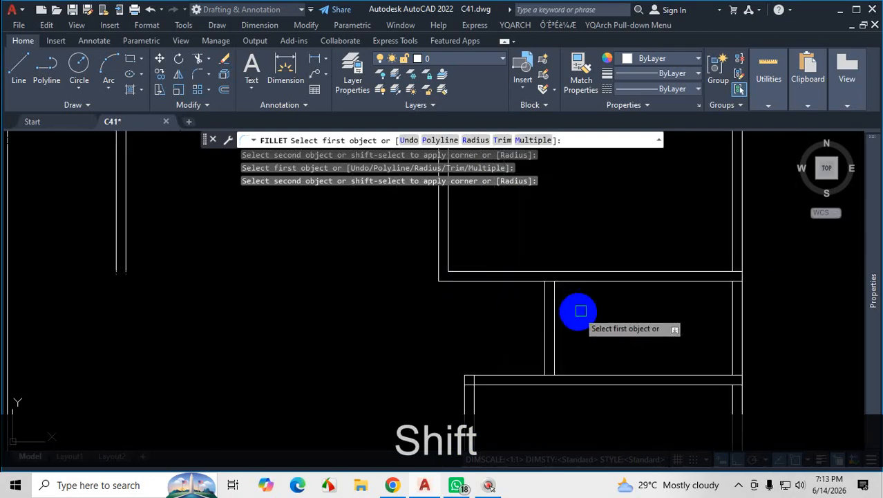
scroll(581, 311, "up", 6)
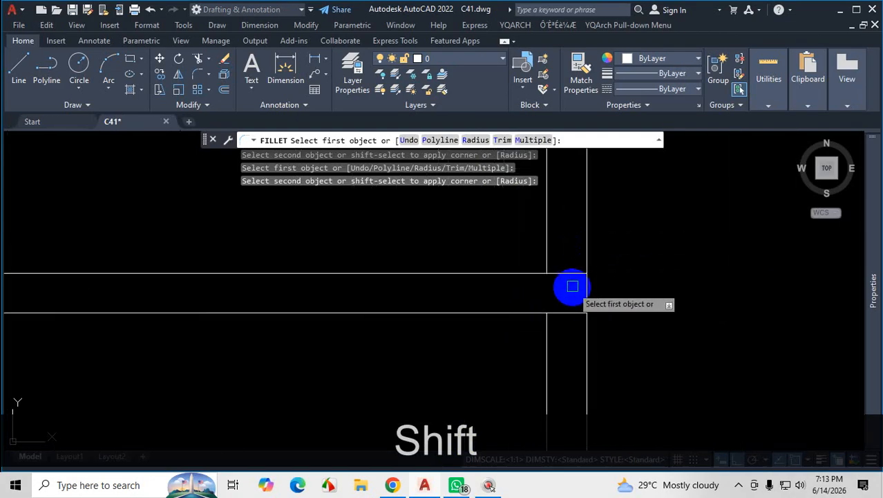
left_click(522, 273)
left_click(544, 232, "shift")
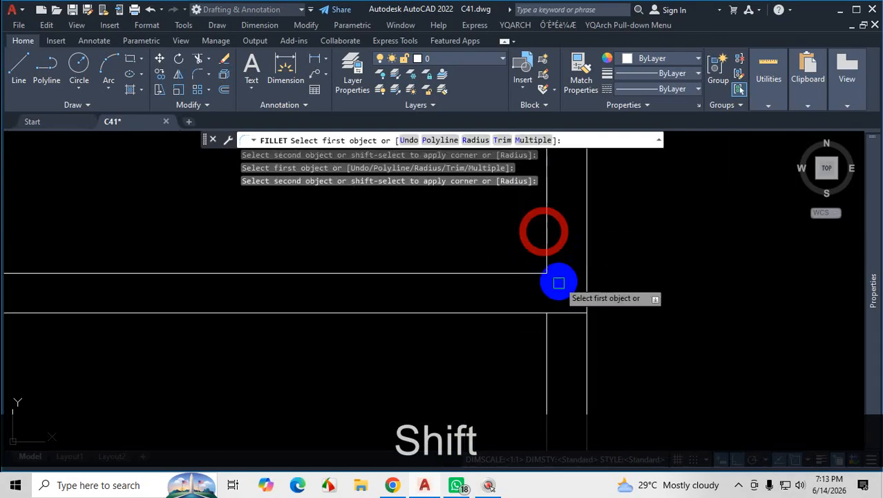
Fillet the partition's lower line to the right wall's inner line below it with the apply-corner override, and undo it.
left_click(509, 313)
left_click(546, 344, "shift")
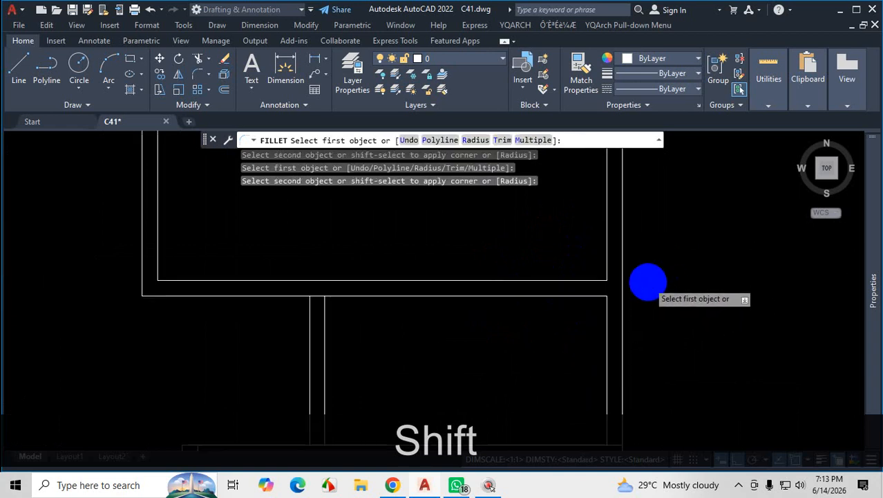
key("ctrl+z")
Save the drawing.
scroll(660, 296, "down", 4)
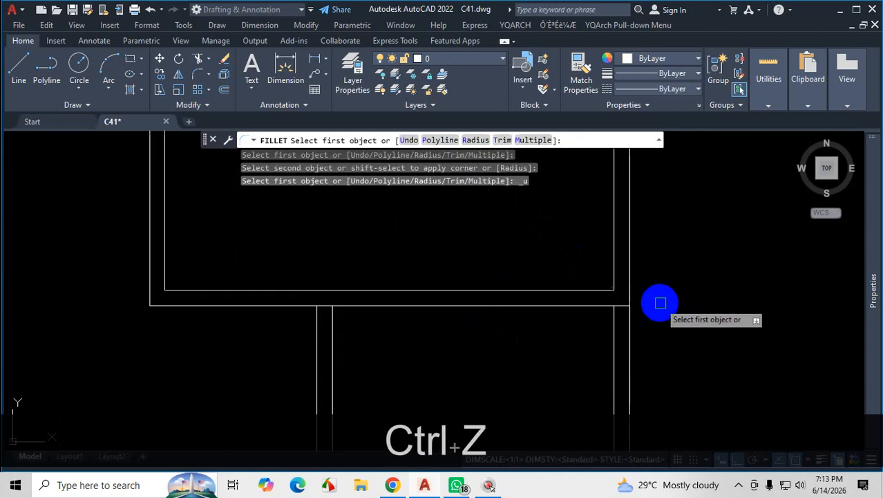
key("ctrl+s")
scroll(538, 335, "down", 6)
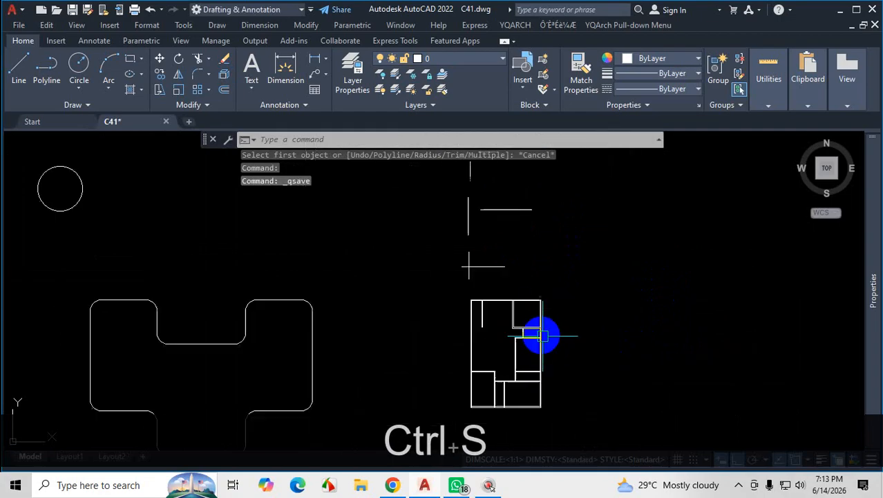
Examine the separated and crossing line pairs above the floor plan.
scroll(502, 213, "up", 5)
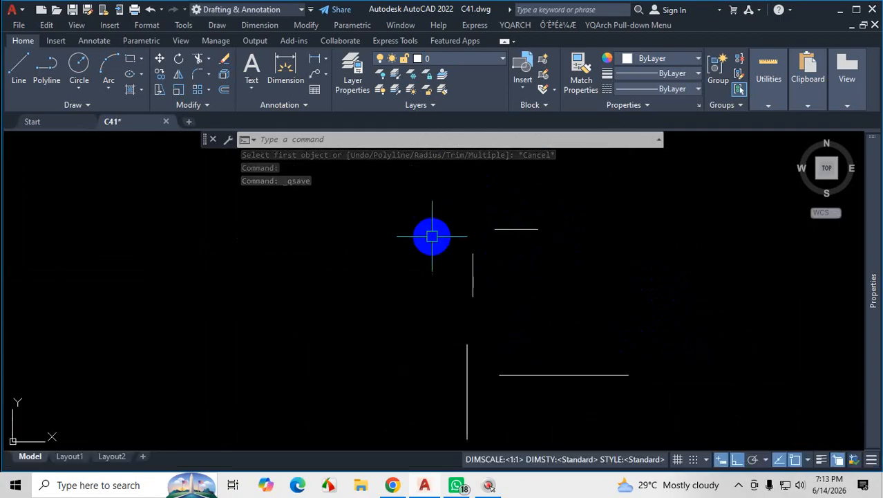
scroll(501, 237, "down", 3)
scroll(479, 275, "up", 4)
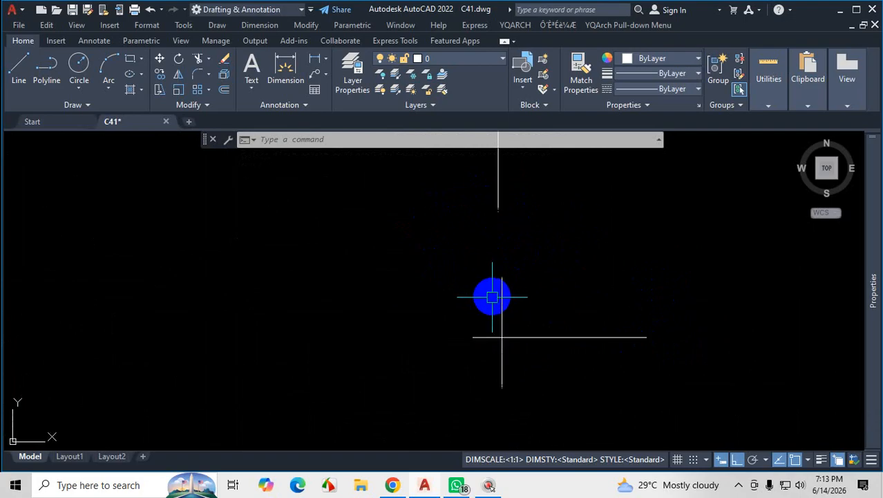
scroll(491, 295, "down", 4)
scroll(501, 242, "up", 6)
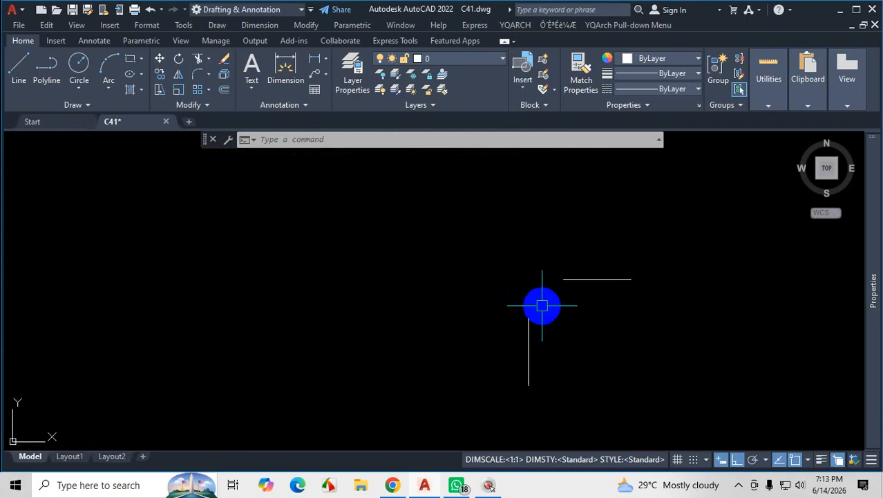
scroll(544, 275, "down", 2)
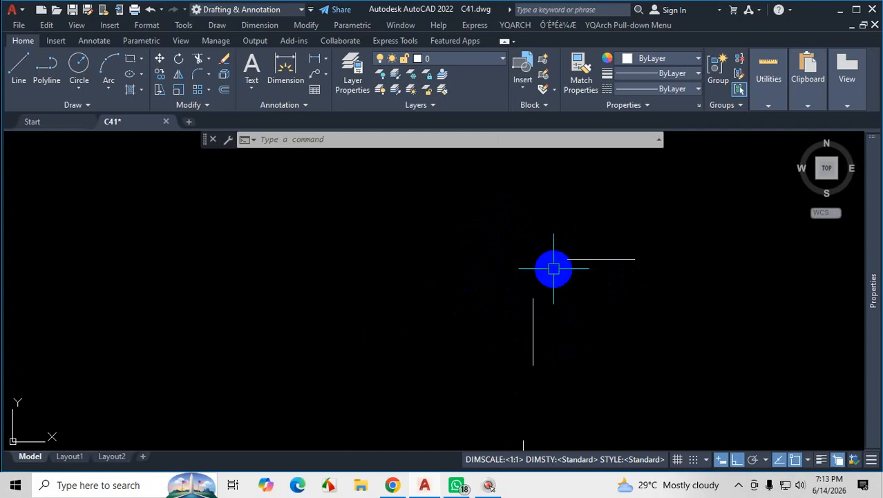
scroll(501, 307, "up", 2)
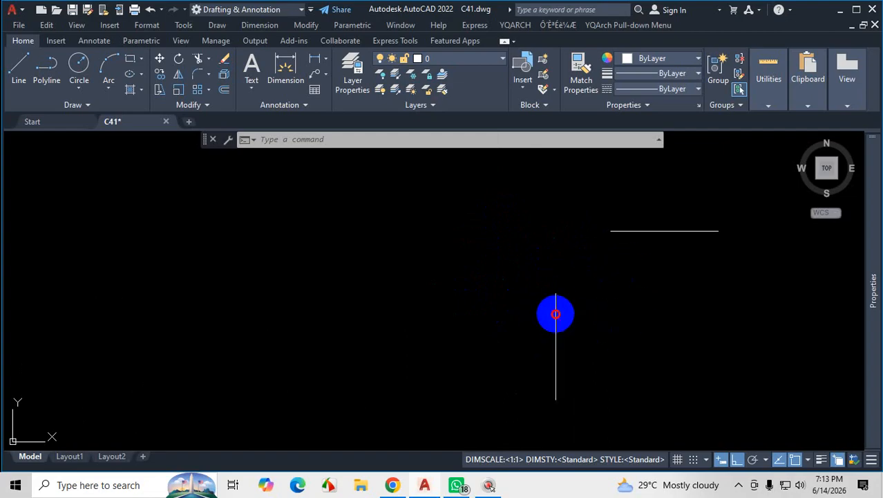
Grip-stretch the separated pair's vertical line upward until its upper end is level with the horizontal line.
left_click(555, 314)
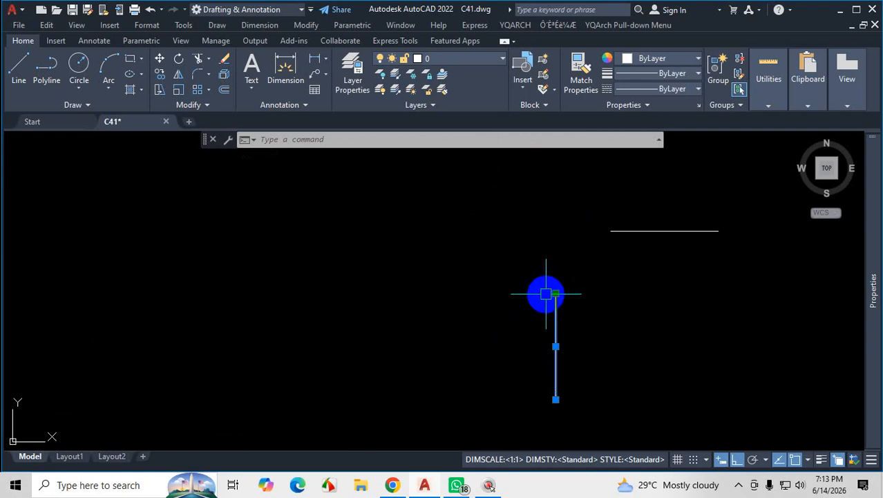
mouse_move(555, 294)
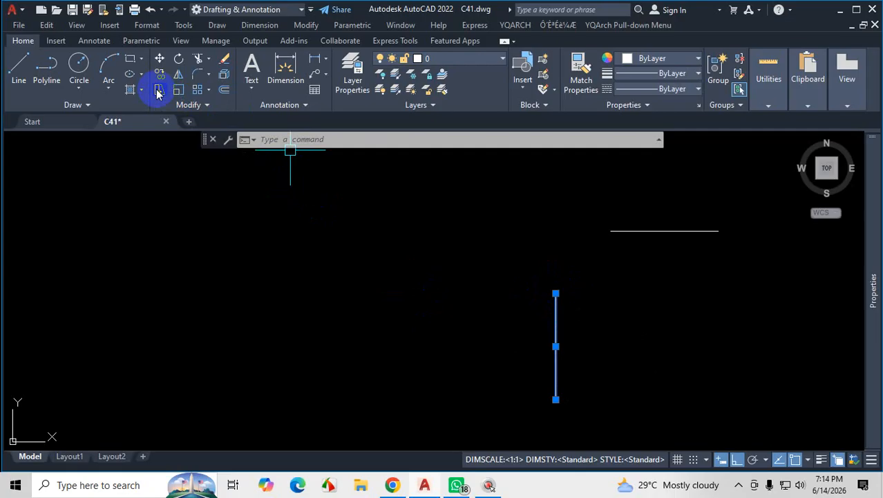
left_click(206, 107)
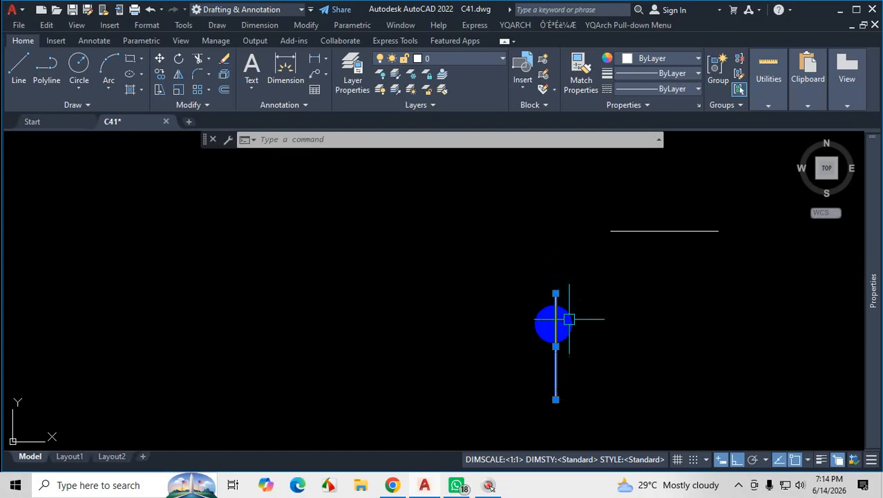
left_click(555, 293)
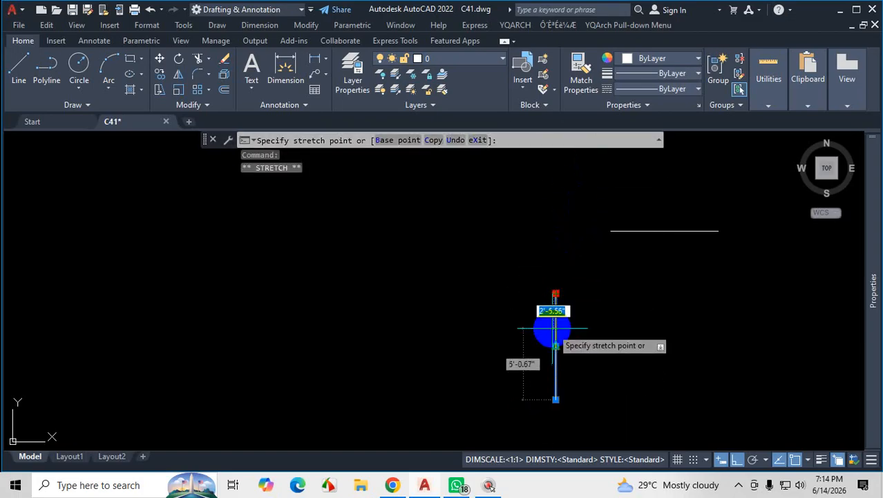
scroll(577, 257, "up", 2)
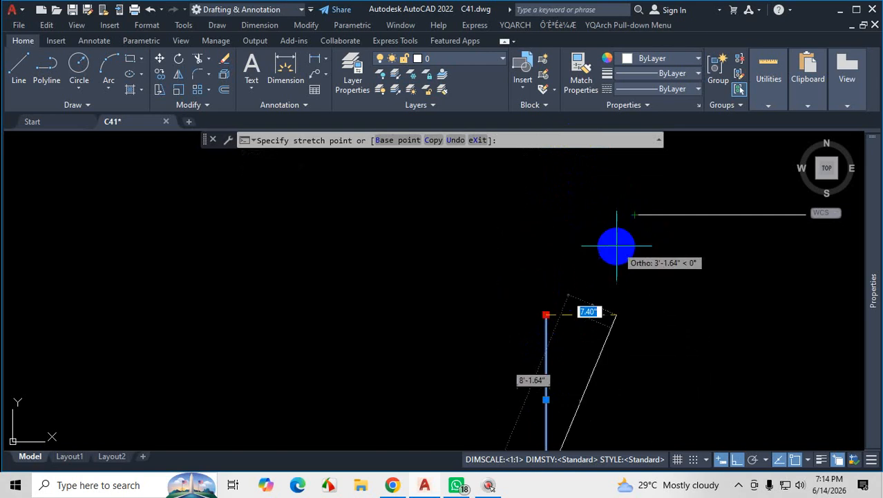
scroll(561, 222, "down", 3)
scroll(571, 235, "up", 3)
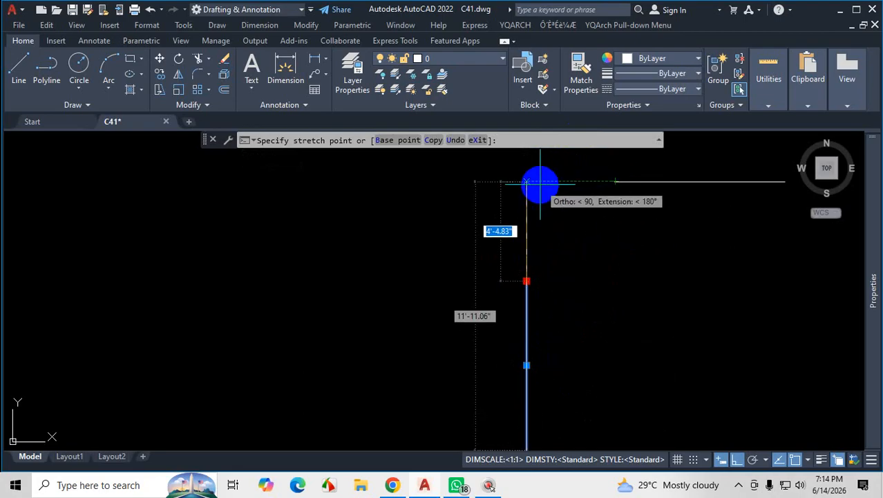
left_click(539, 185)
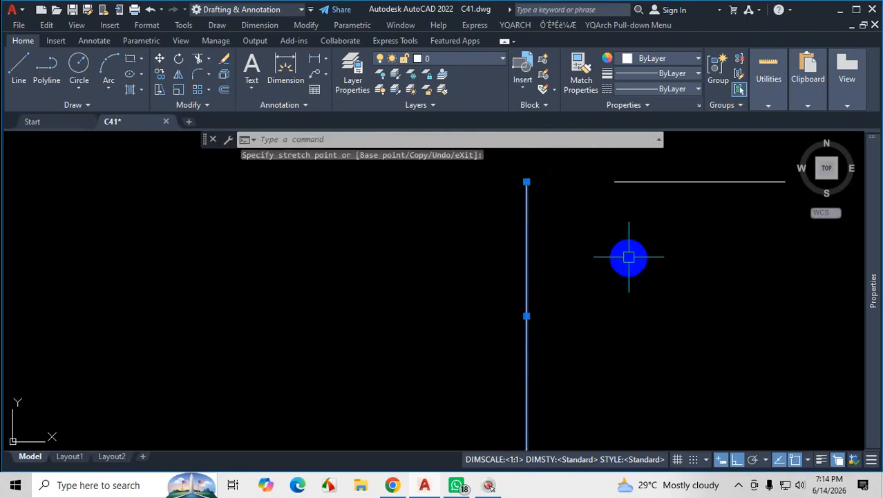
Grip-stretch the horizontal line's near end to the vertical line's upper end, forming a sharp corner, and clear the selection.
left_click(623, 185)
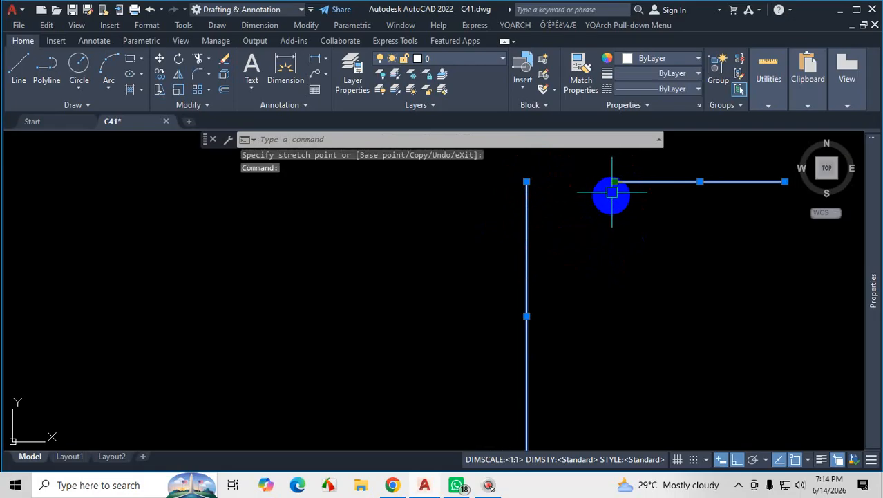
left_click(614, 182)
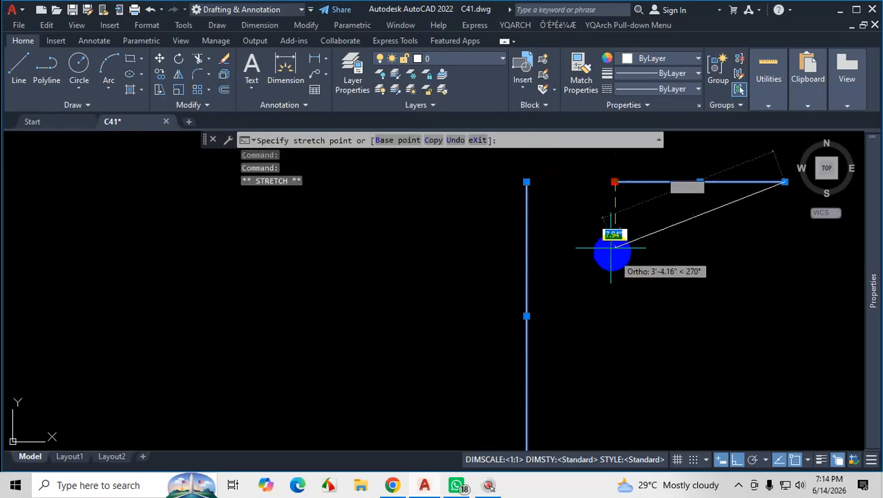
key("Escape")
key("Escape")
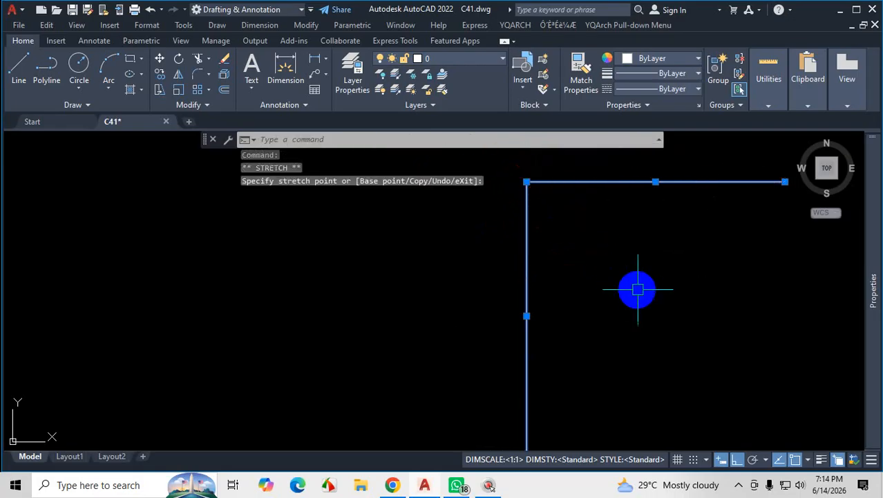
key("Escape")
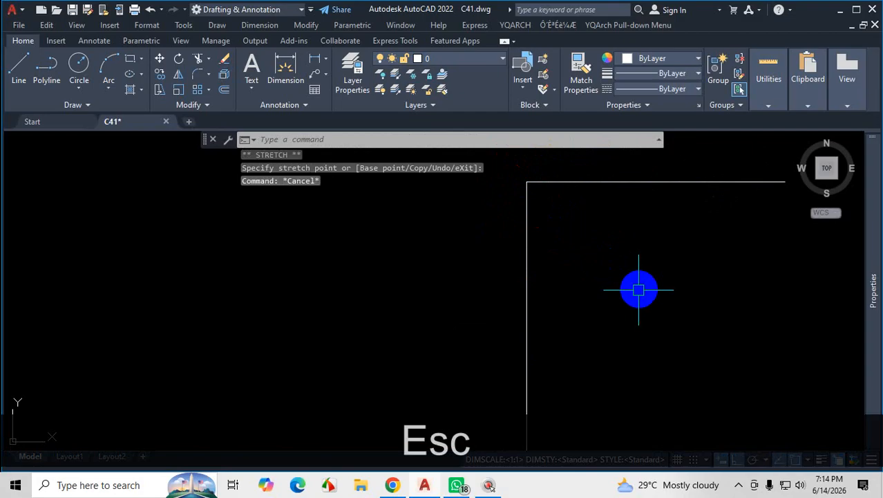
left_click(544, 266)
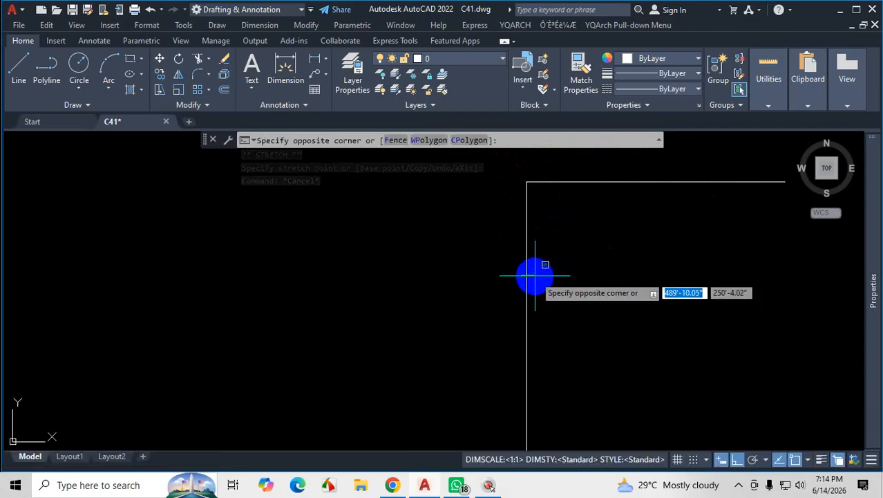
key("Escape")
Examine the floor plan's wall and partition junctions, and the grip-stretched corner above the plan.
scroll(537, 266, "down", 4)
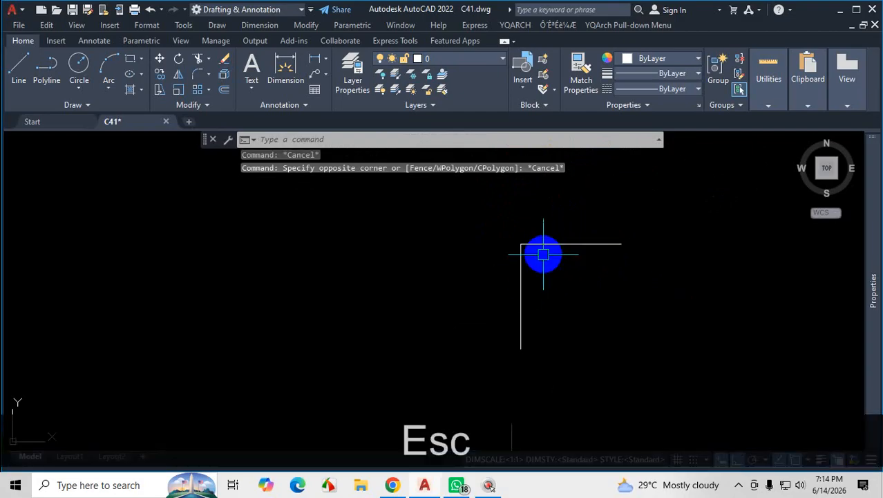
scroll(536, 266, "down", 3)
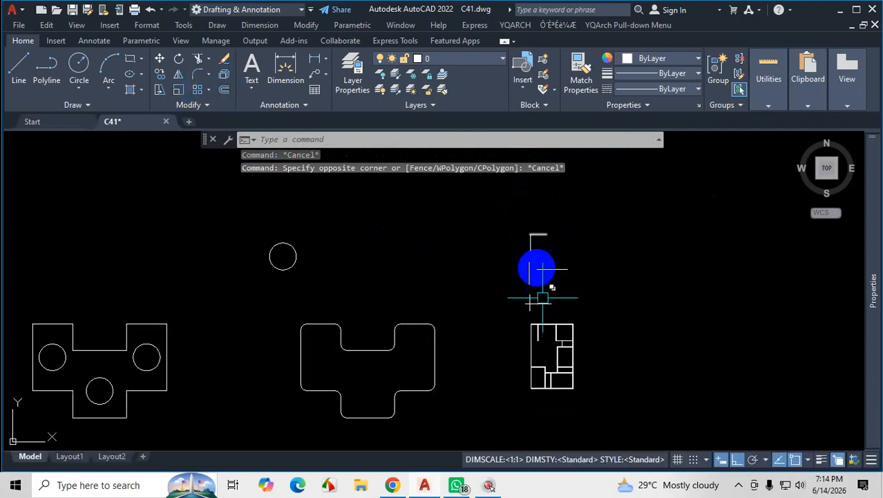
scroll(546, 276, "up", 2)
scroll(568, 358, "up", 4)
scroll(515, 297, "down", 4)
scroll(505, 361, "up", 7)
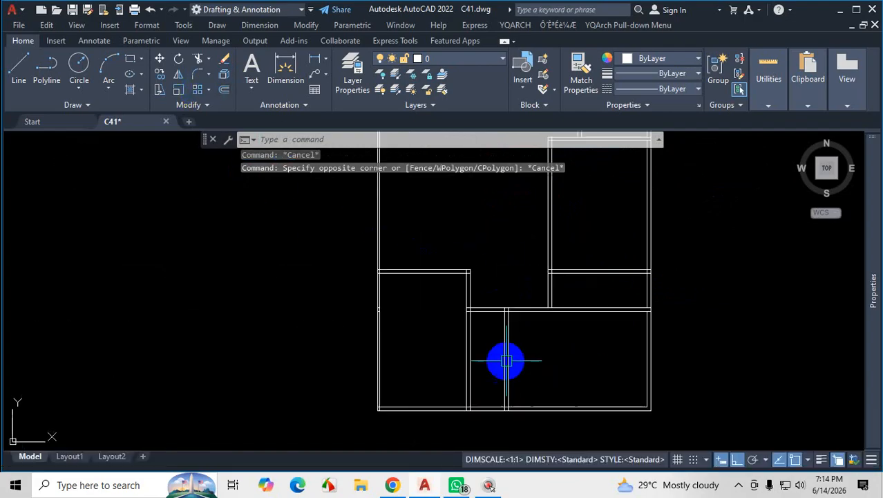
scroll(522, 315, "up", 2)
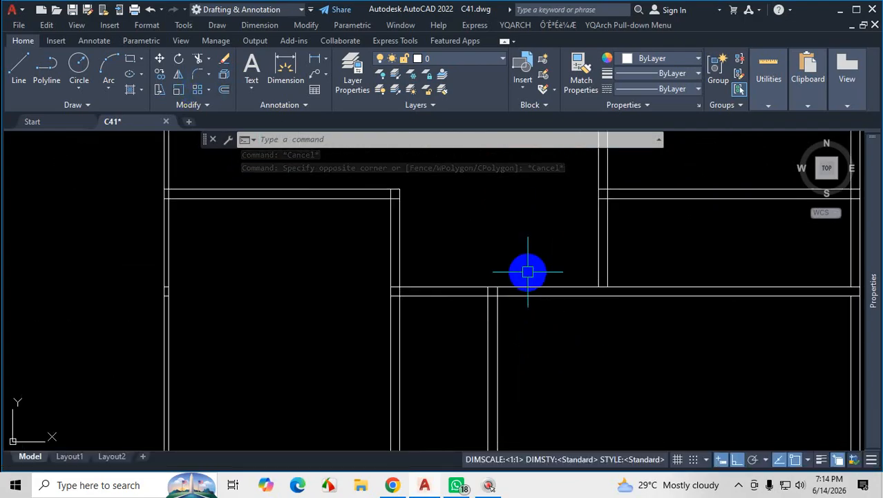
scroll(544, 292, "down", 3)
scroll(543, 305, "up", 5)
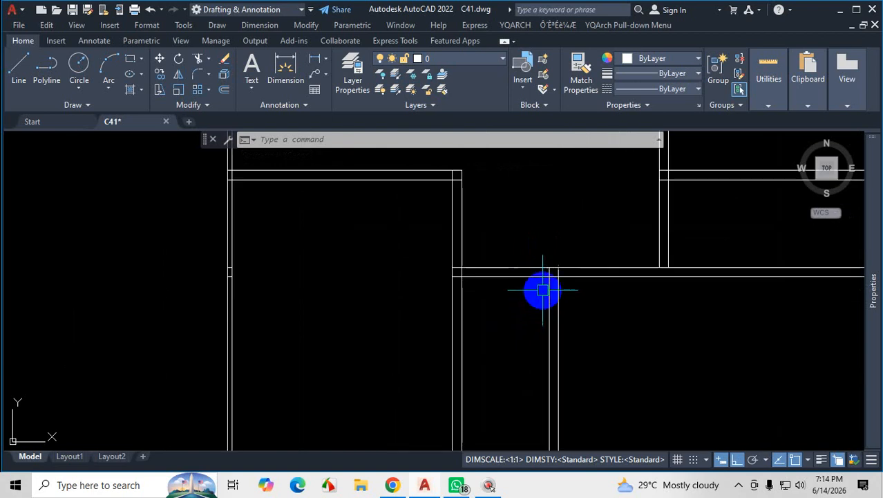
scroll(564, 283, "up", 2)
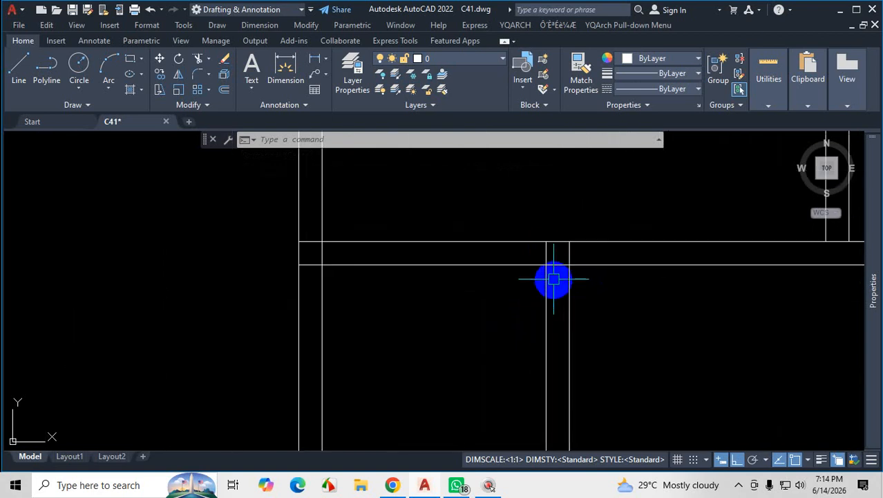
scroll(483, 324, "up", 10)
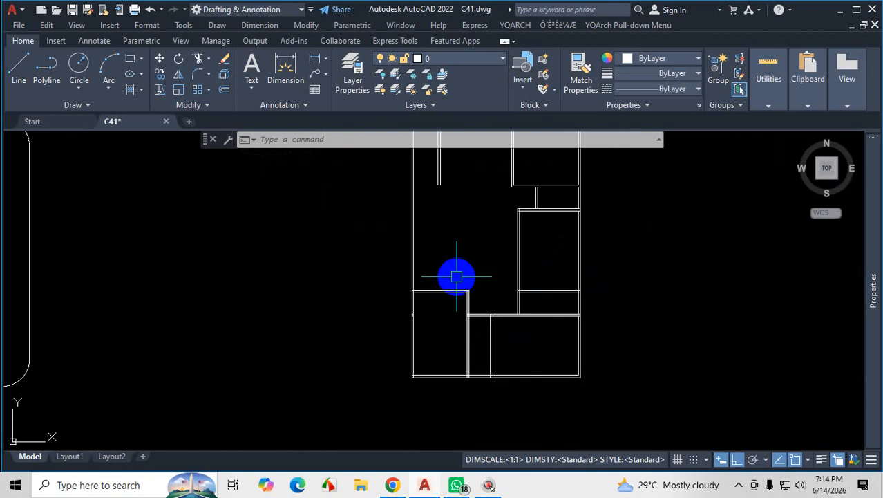
scroll(503, 258, "up", 2)
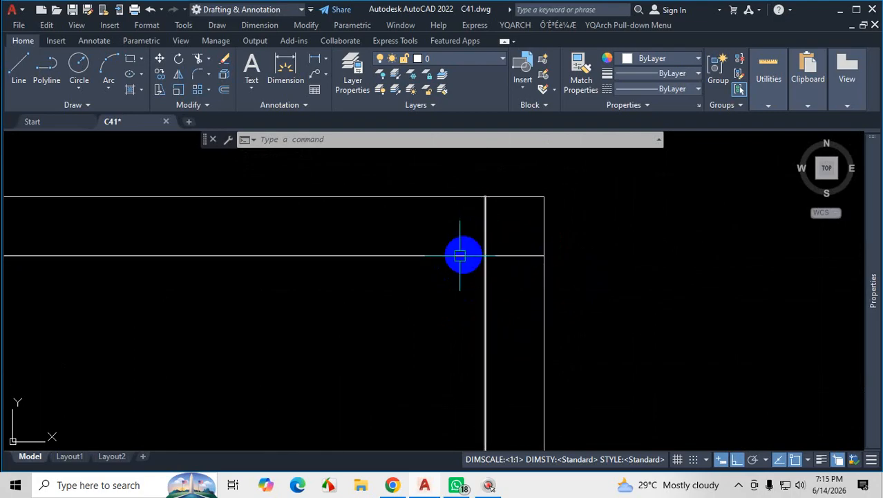
scroll(458, 304, "down", 12)
scroll(554, 311, "up", 2)
scroll(516, 370, "up", 2)
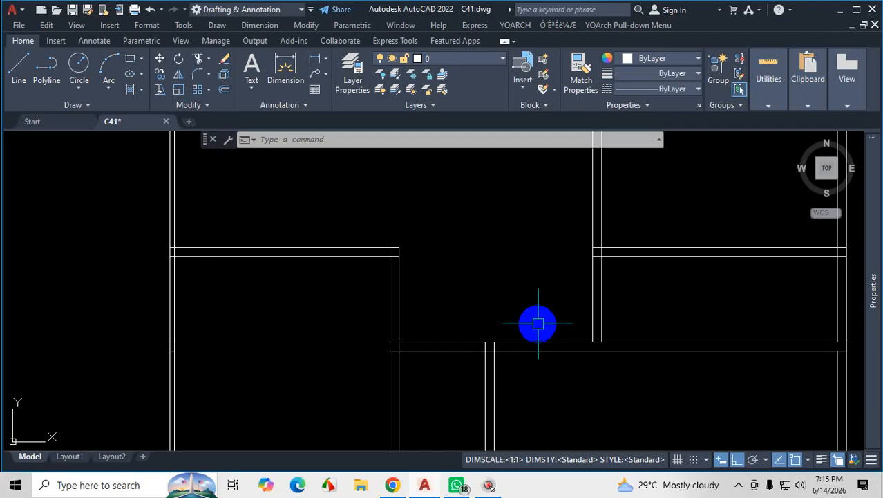
scroll(541, 329, "down", 10)
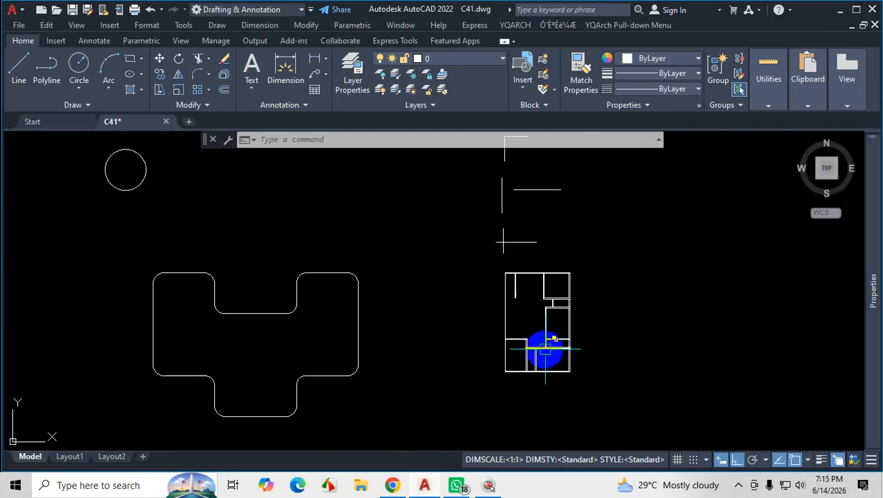
scroll(523, 172, "up", 2)
scroll(533, 300, "down", 2)
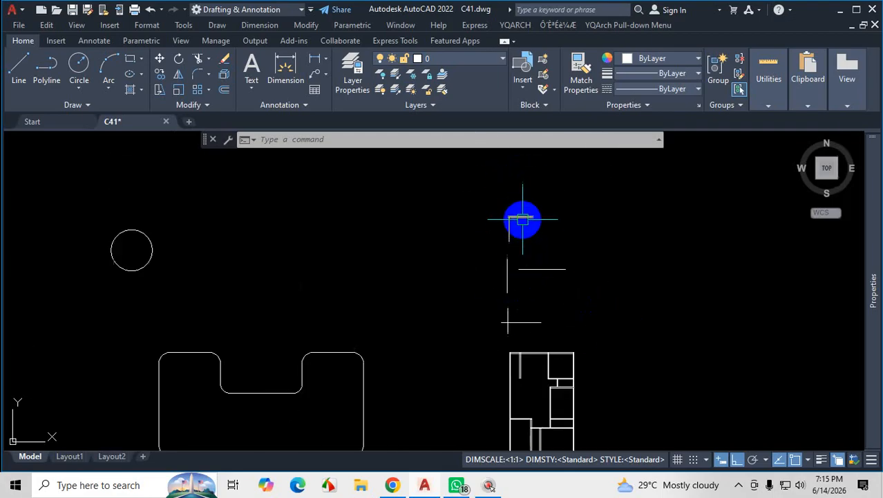
scroll(522, 220, "up", 4)
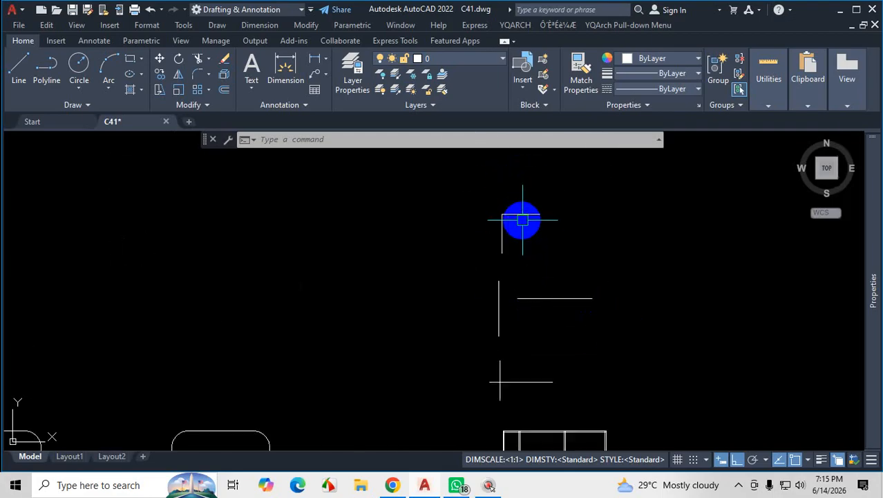
left_click(196, 82)
left_click(472, 202)
left_click(477, 229)
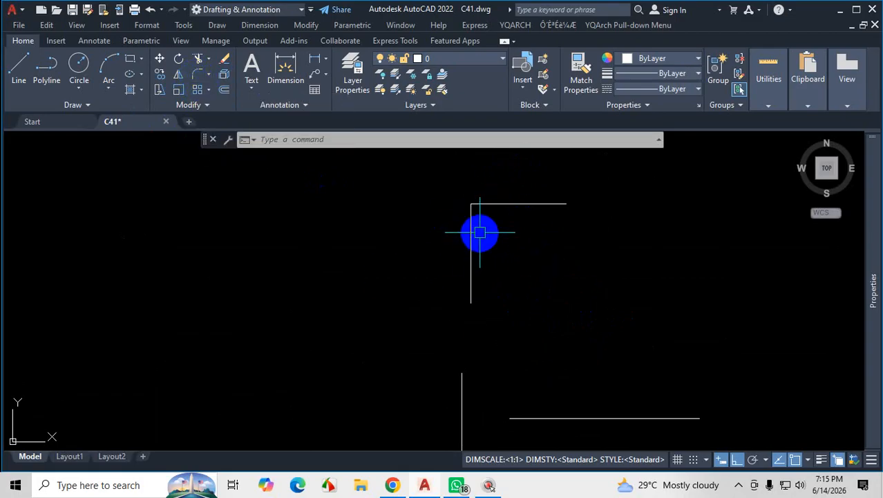
scroll(480, 233, "down", 4)
scroll(508, 282, "up", 5)
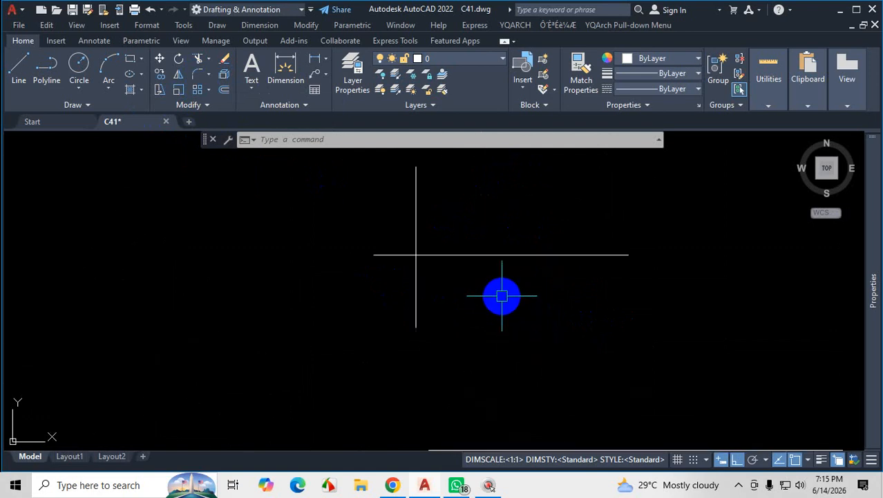
left_click(529, 255)
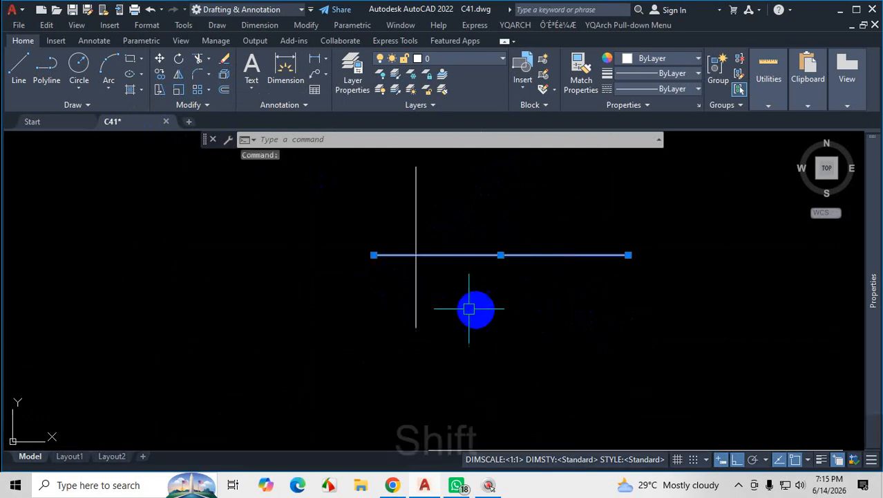
left_click(415, 289, "shift")
key("Escape")
key("Escape")
Fillet the crossing pair's horizontal line to the lower part of its vertical line with the apply-corner override.
type("f")
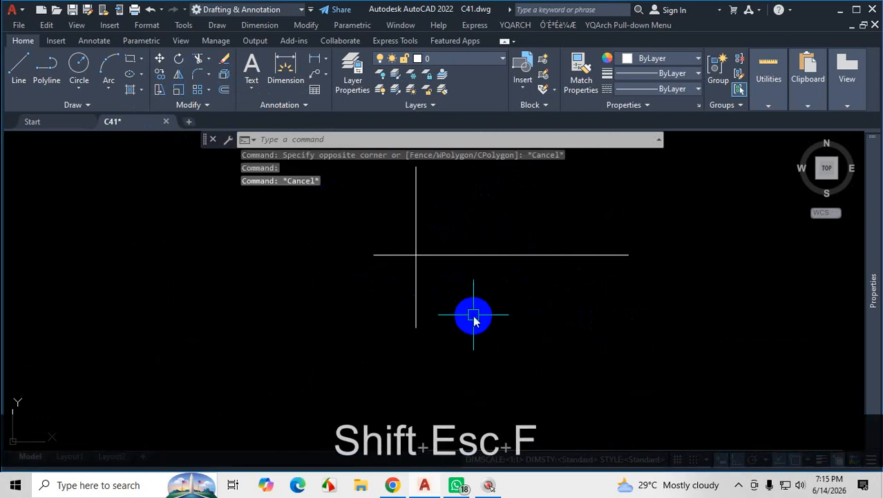
key("Return")
key("BackSpace")
left_click(506, 255)
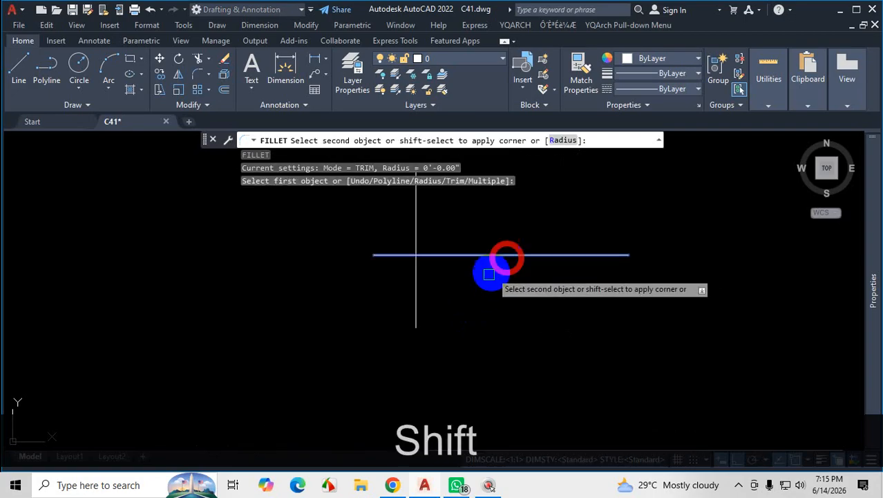
left_click(416, 298, "shift")
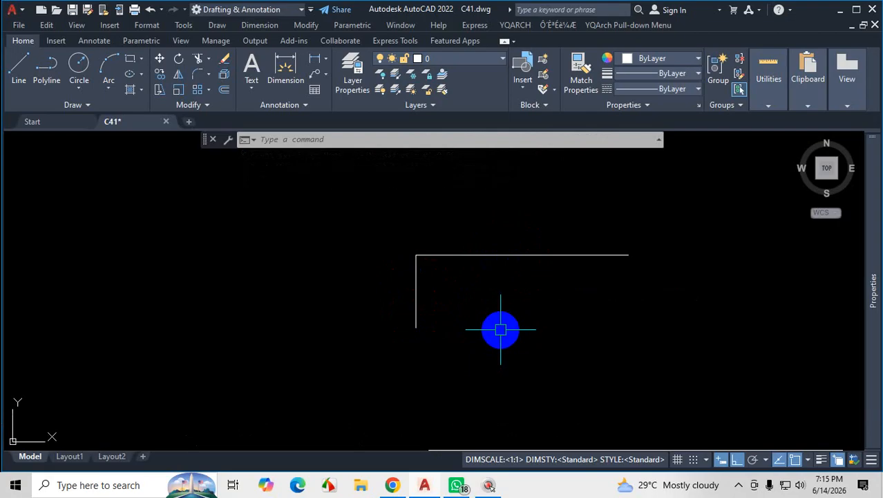
Erase all three practice line pairs above the floor plan.
scroll(488, 336, "down", 10)
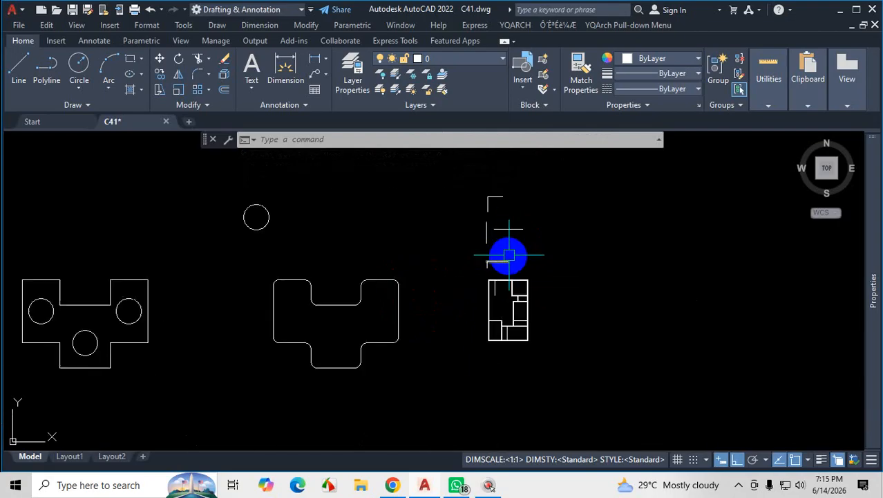
scroll(501, 204, "up", 4)
left_click(435, 193)
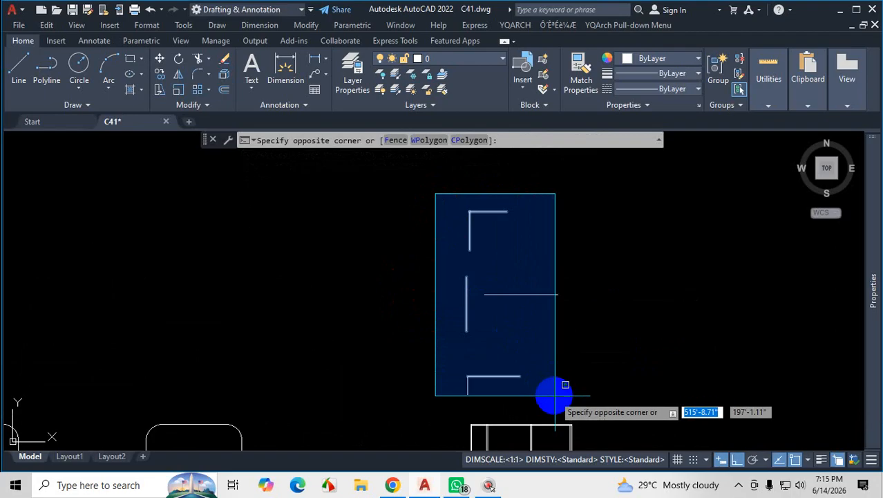
left_click(594, 411)
key("Delete")
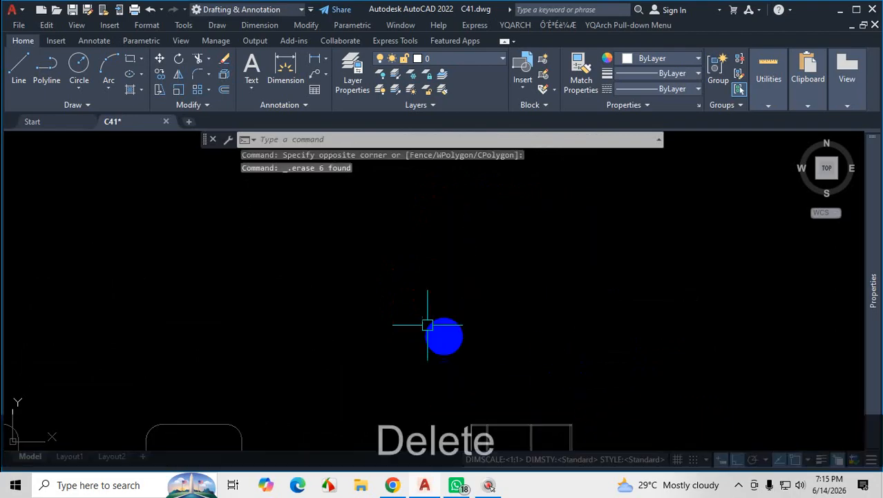
Switch to WhatsApp and bring up the class group chat with the shared plan PDFs.
scroll(360, 249, "down", 5)
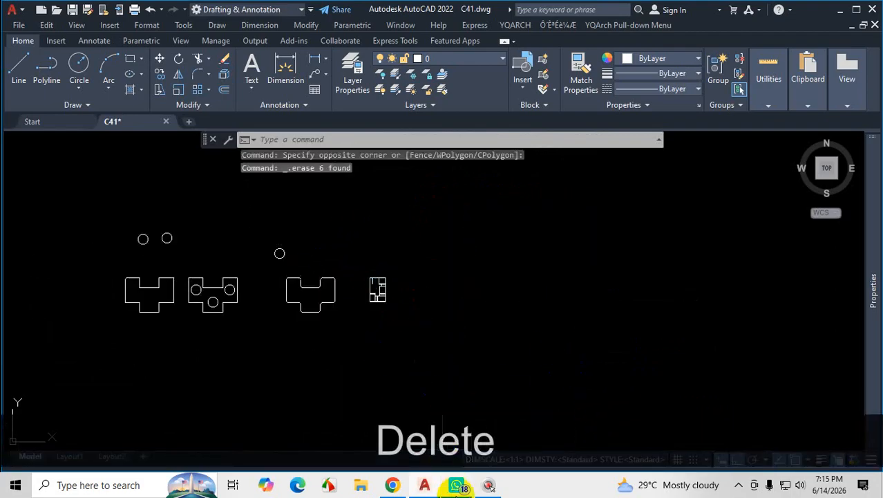
left_click(458, 485)
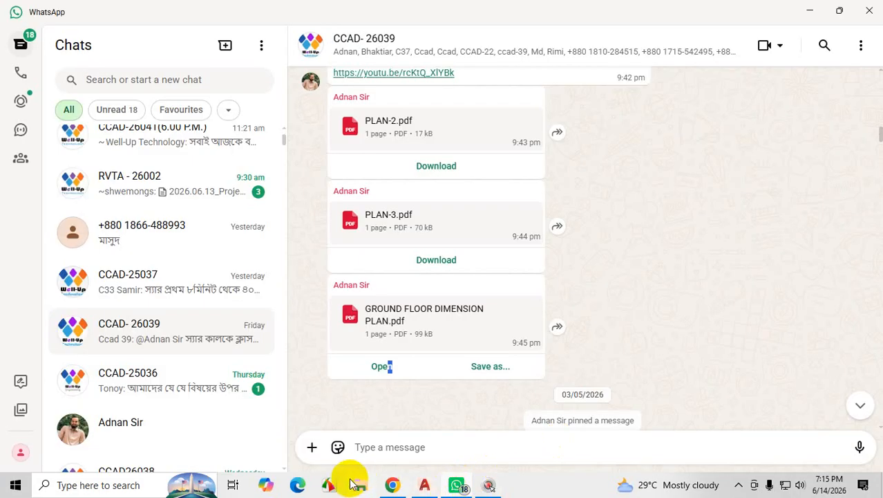
Switch to Chrome and look over the PLAN-2.pdf floor plan at 50% zoom.
left_click(392, 485)
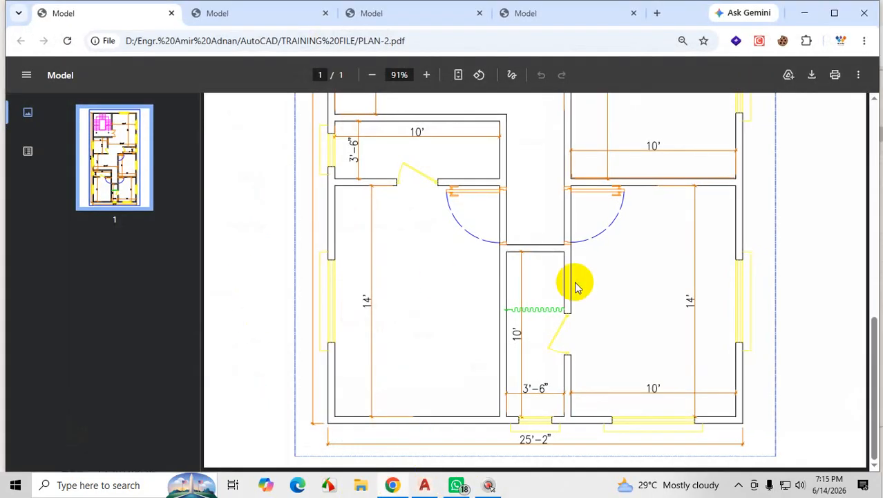
scroll(657, 356, "up", 5)
scroll(636, 339, "up", 5)
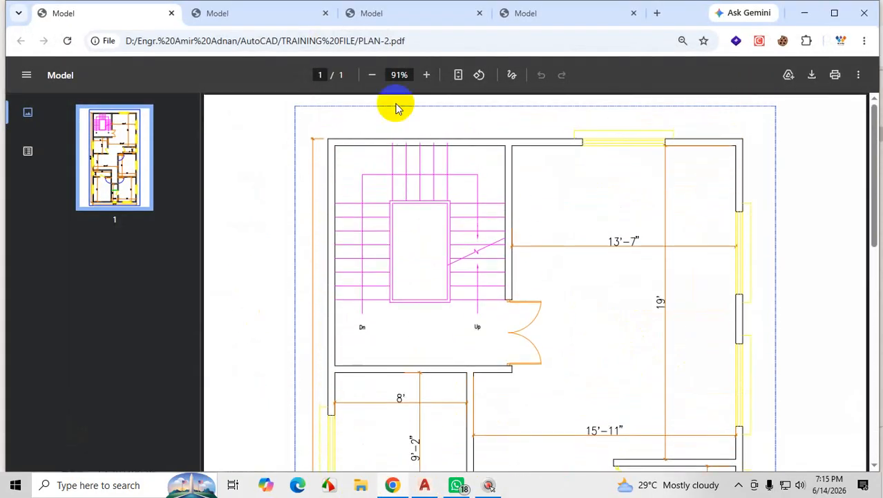
left_click(374, 76)
left_click(373, 76)
left_click(374, 77)
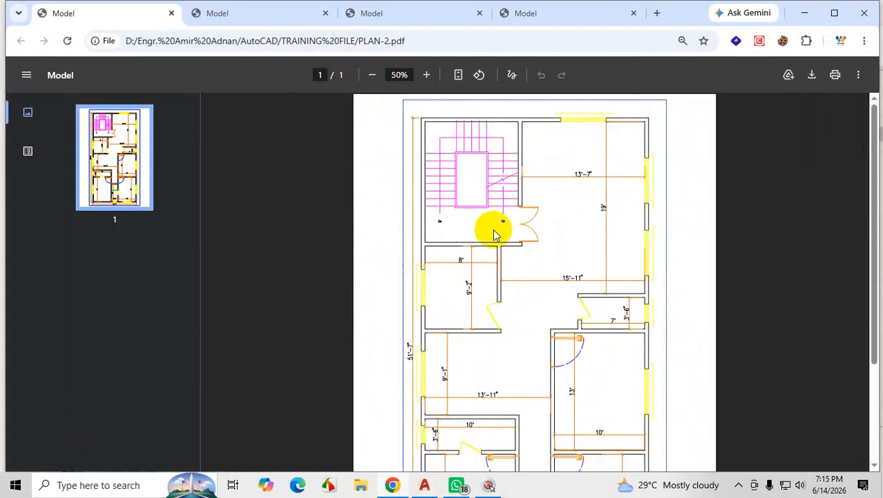
scroll(564, 150, "down", 5)
Look through PLAN-3.pdf and the two other floor plans already open in the browser.
left_click(250, 12)
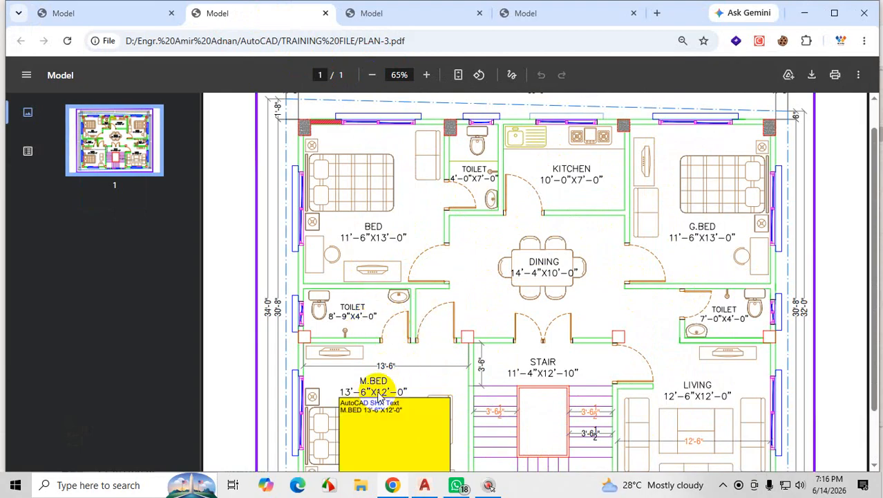
left_click(440, 16)
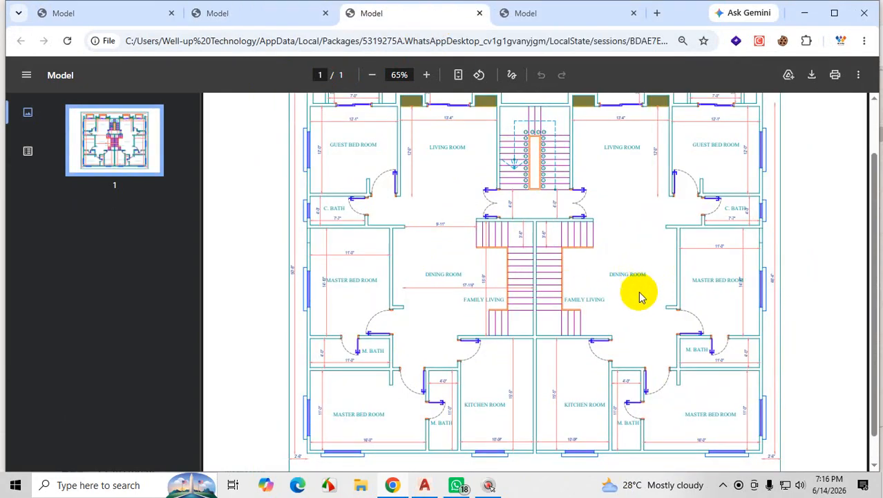
left_click(553, 13)
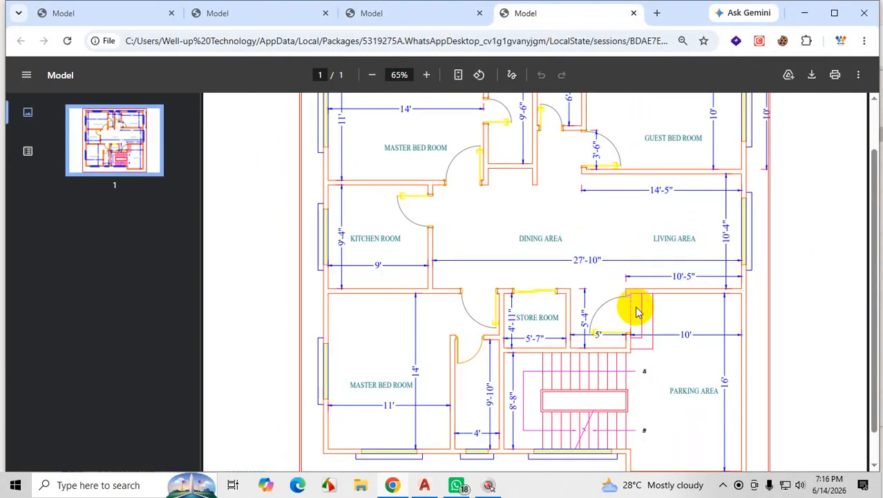
scroll(637, 313, "up", 2)
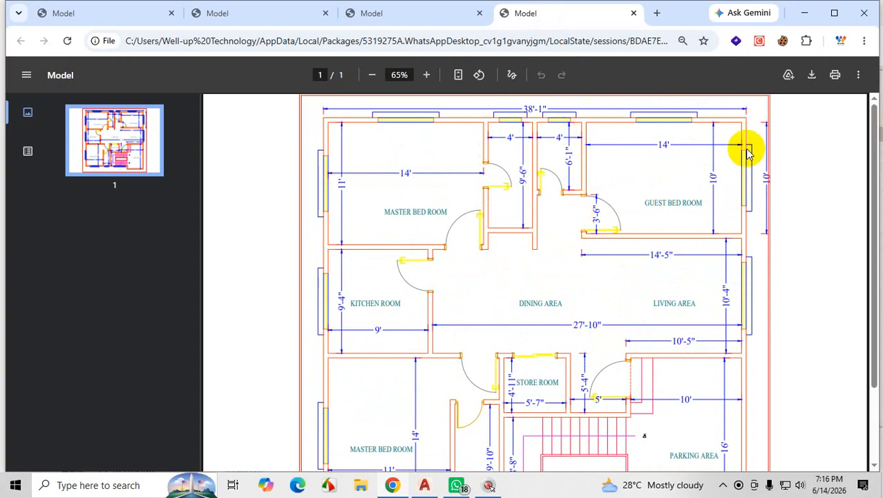
scroll(657, 319, "down", 2)
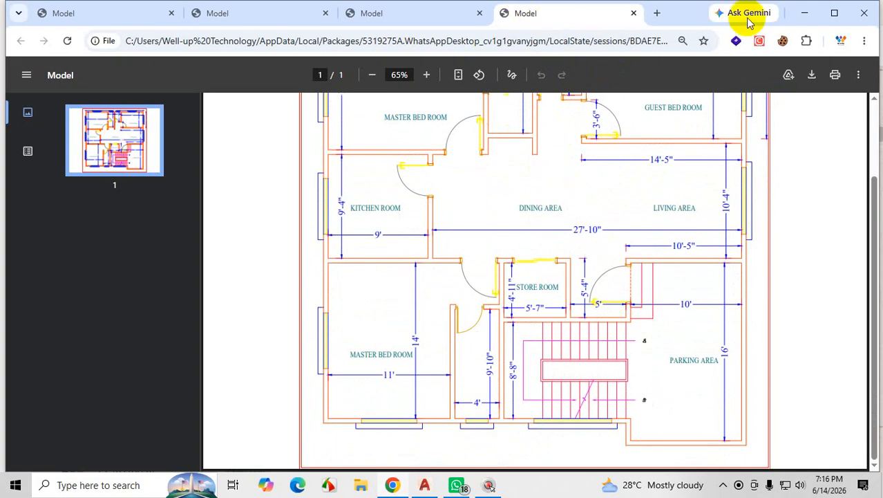
Open GROUND FLOOR DIMENSION PLAN.pdf from the WhatsApp group chat and bring it up in Chrome.
left_click(806, 13)
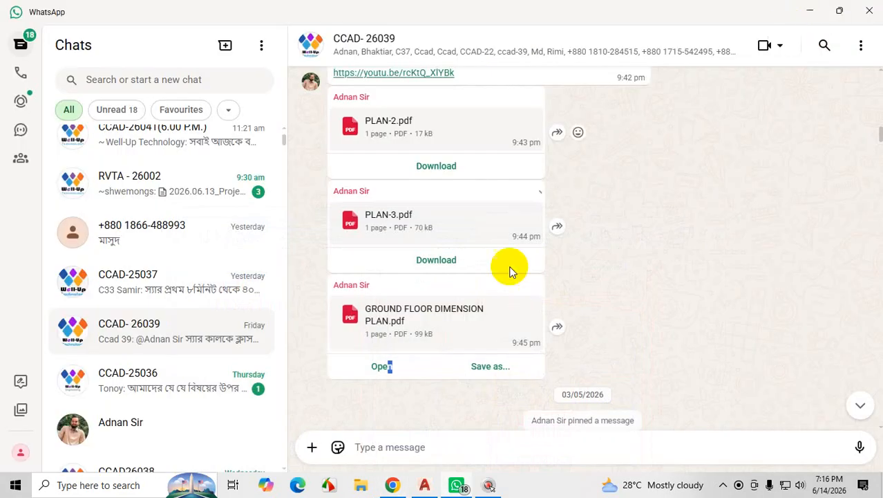
left_click(427, 308)
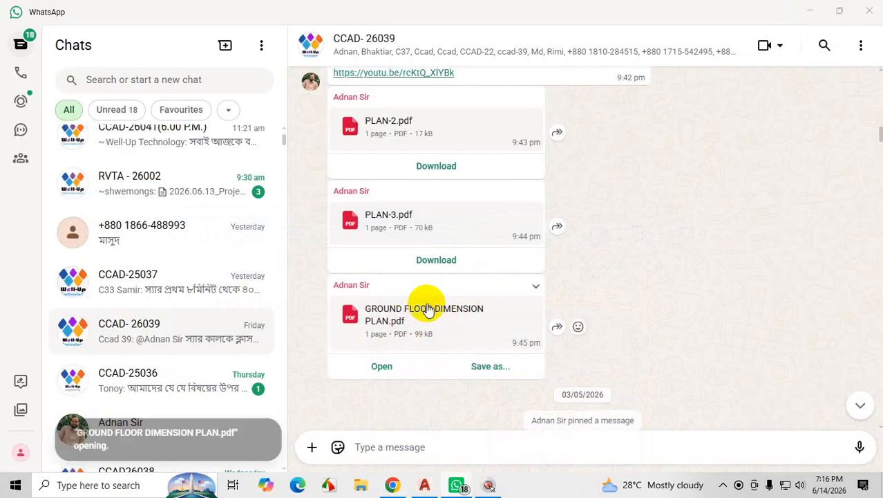
left_click(804, 14)
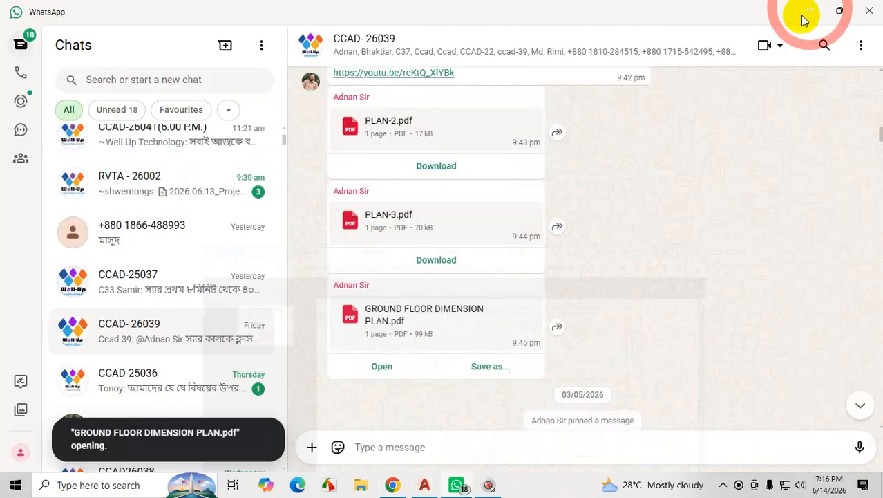
left_click(391, 485)
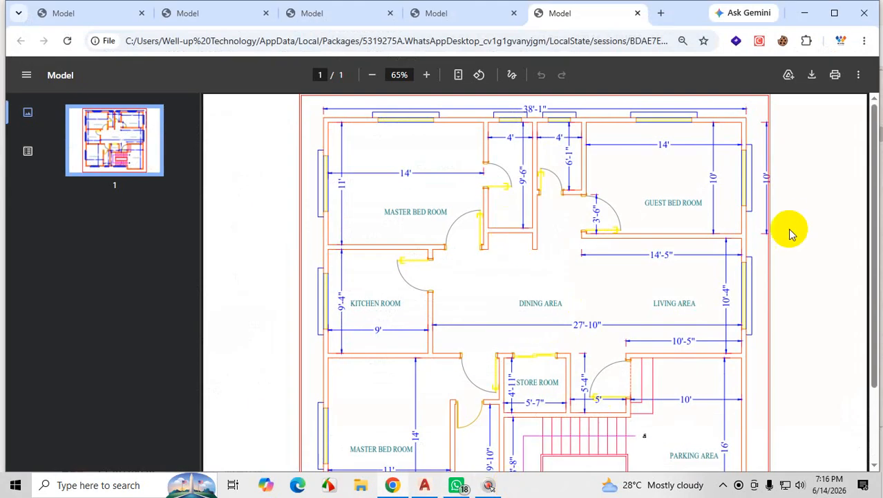
Magnify the upper part of the ground floor plan and mark its top wall, overall width dimension and first partition wall in red.
key("ctrl+1")
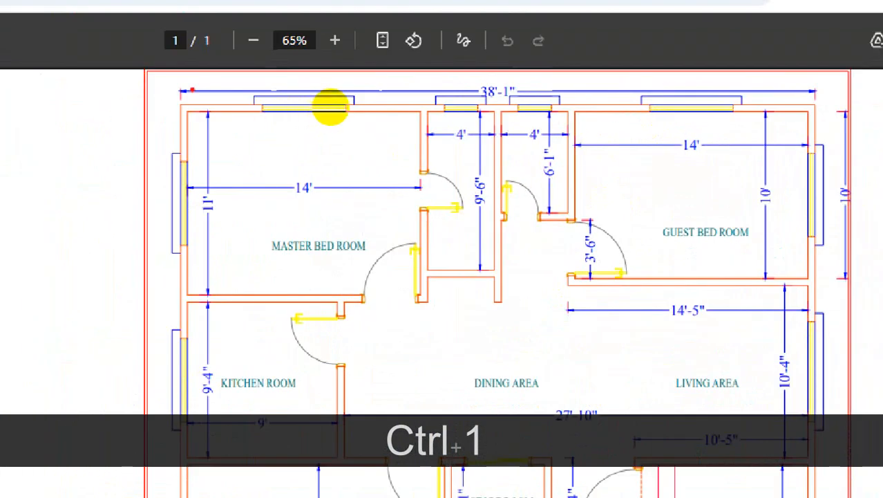
mouse_move(323, 102)
left_mouse_down()
mouse_move(322, 119)
mouse_move(726, 118)
left_mouse_up()
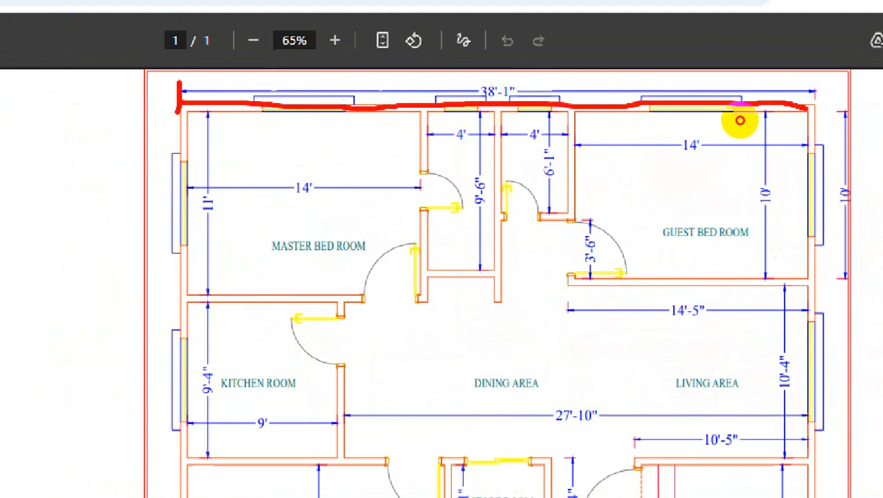
left_click_drag(528, 67, 506, 88)
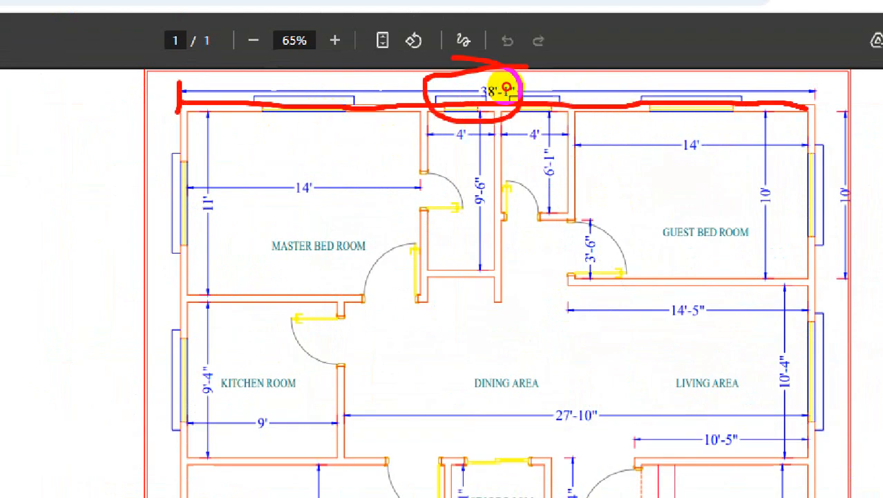
left_click_drag(417, 110, 418, 209)
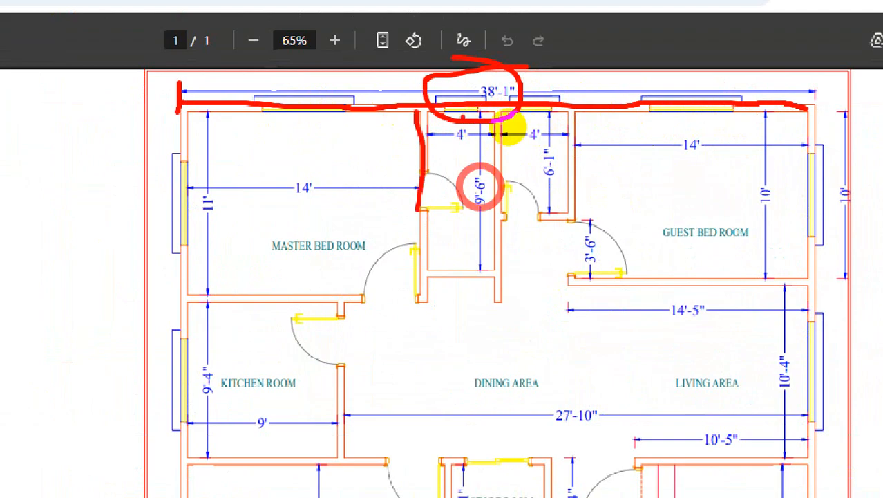
key("Escape")
Examine the room layout and dimensions of the ground floor plan from the bedrooms to the parking area.
scroll(494, 138, "down", 3)
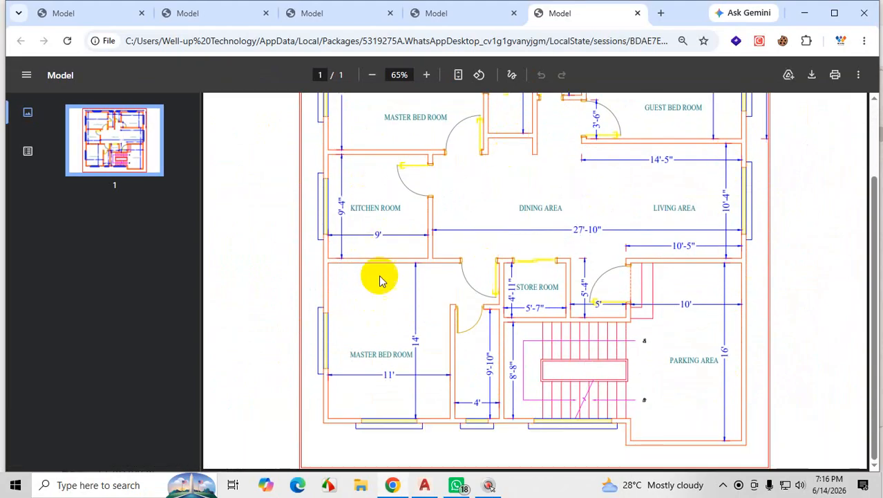
scroll(387, 266, "up", 1)
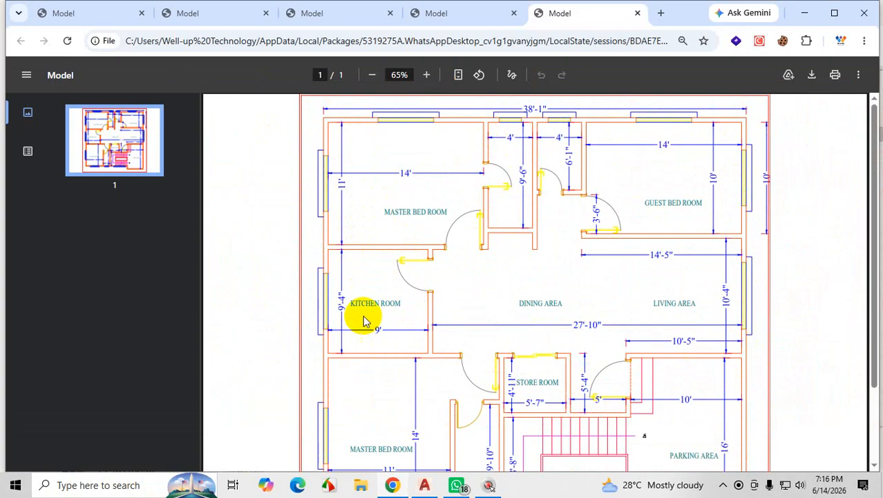
scroll(418, 363, "down", 1)
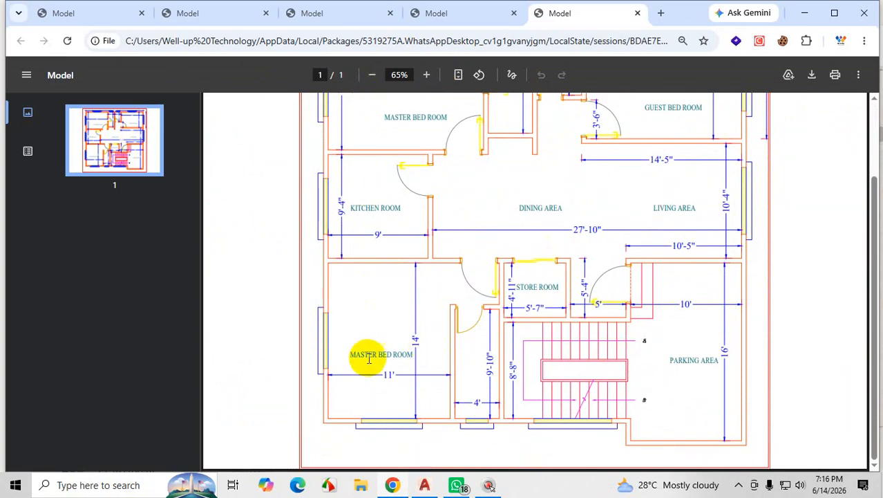
scroll(373, 358, "up", 1)
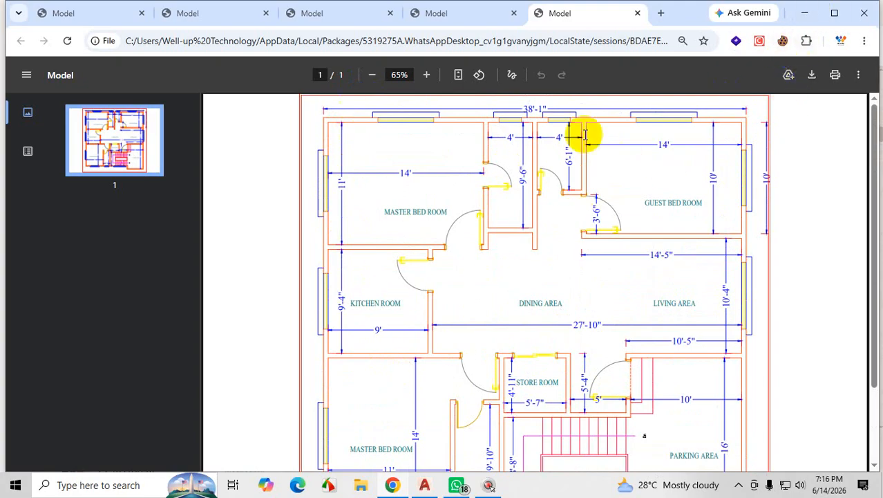
Switch to AutoCAD and draw a 38'1" horizontal line in the empty space right of the existing floor plan.
left_click(806, 13)
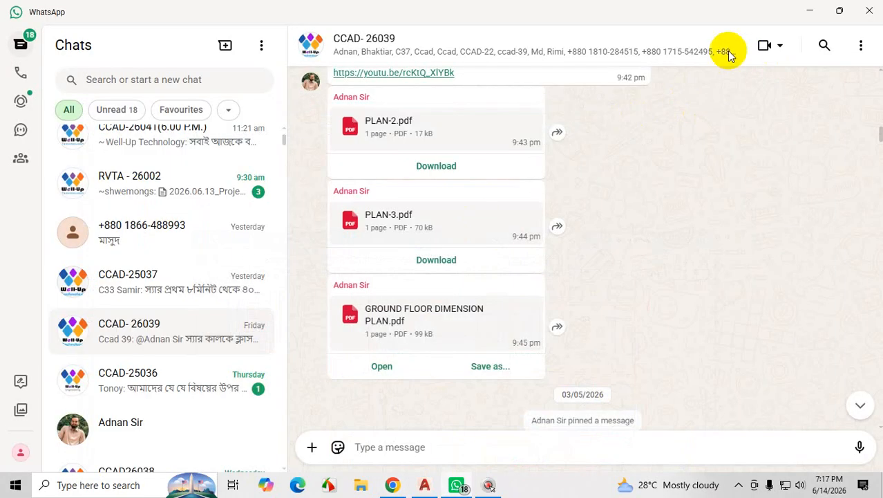
left_click(806, 13)
scroll(432, 280, "up", 5)
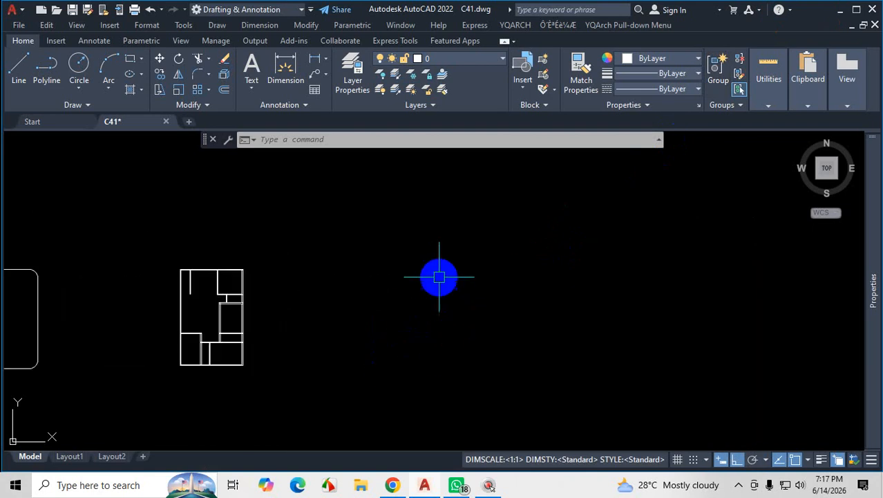
left_click(18, 67)
scroll(332, 291, "up", 2)
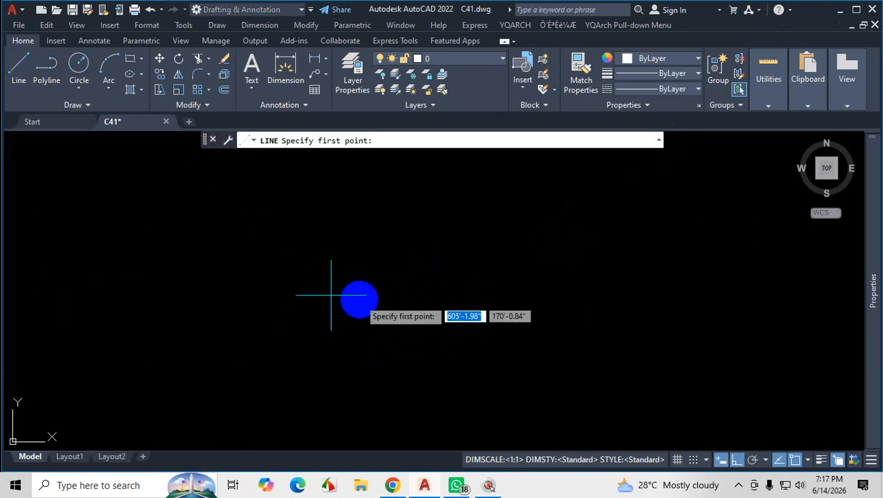
left_click(333, 235)
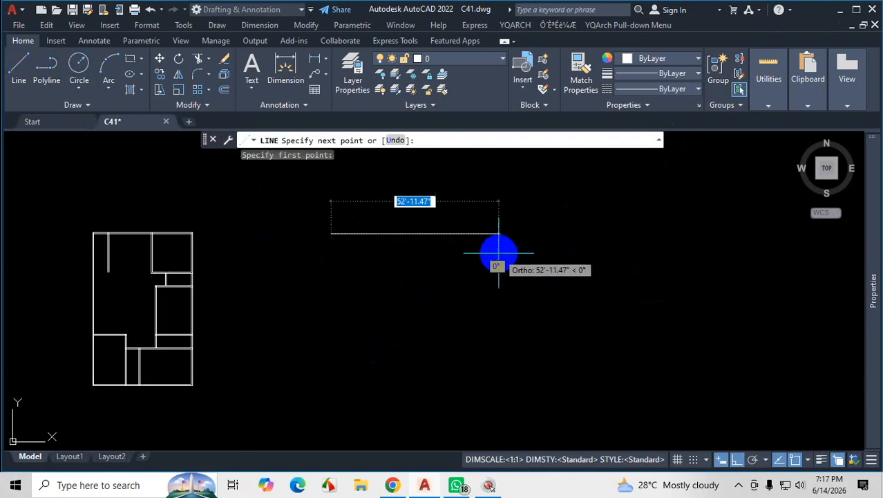
type("38'1")
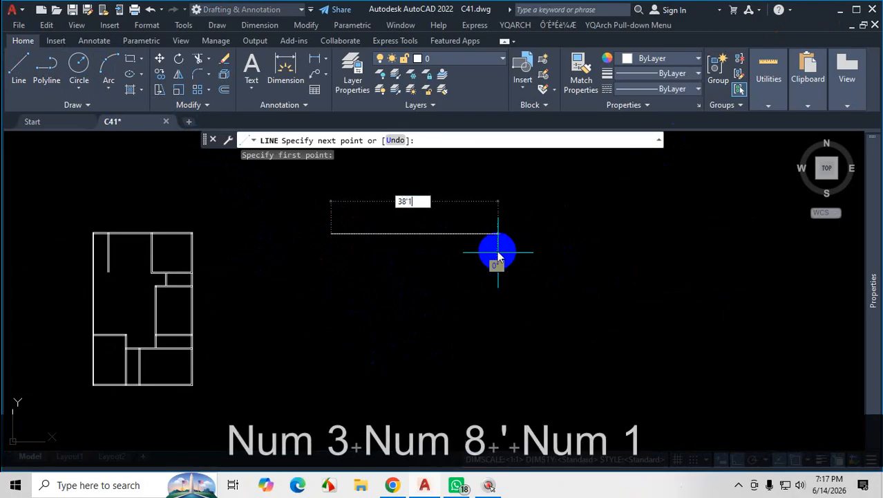
key("Return")
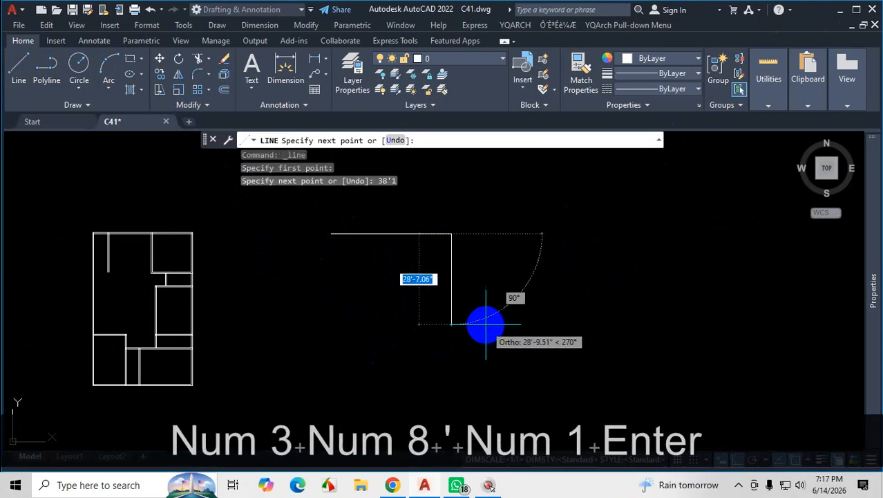
key("Escape")
scroll(346, 241, "up", 4)
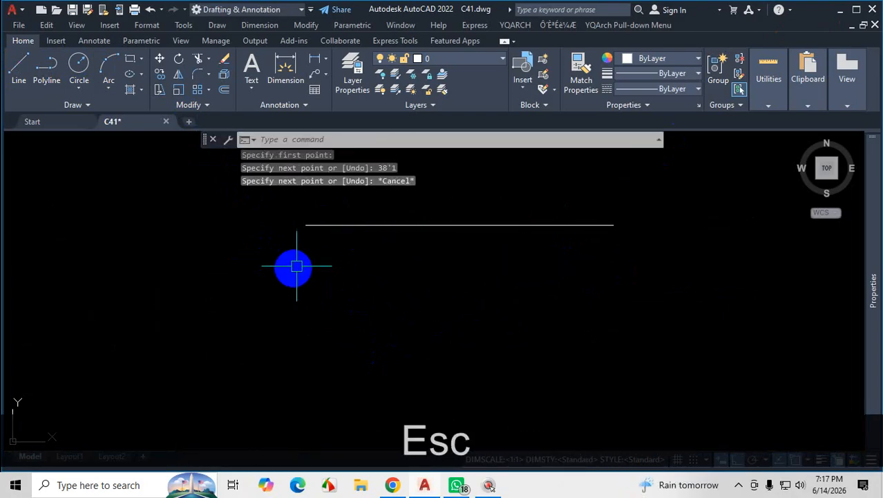
Draw a long vertical line straight down from the left end of the new horizontal line.
left_click(19, 69)
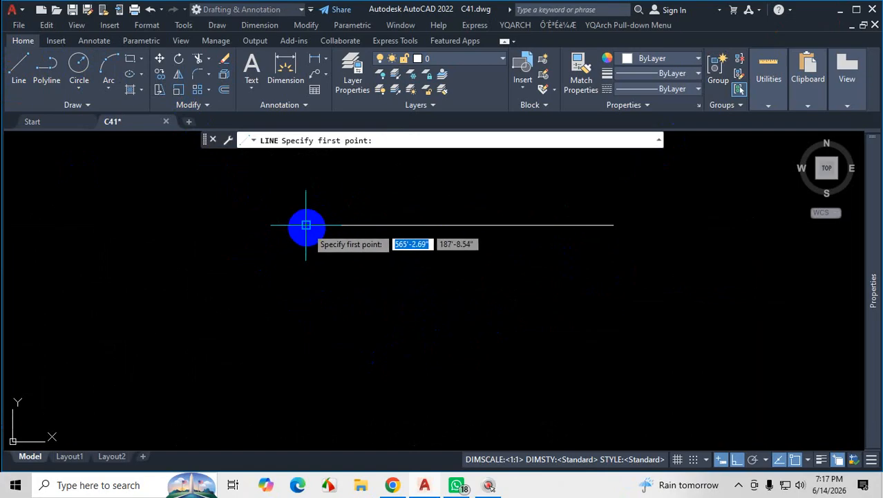
left_click(305, 225)
scroll(305, 225, "down", 5)
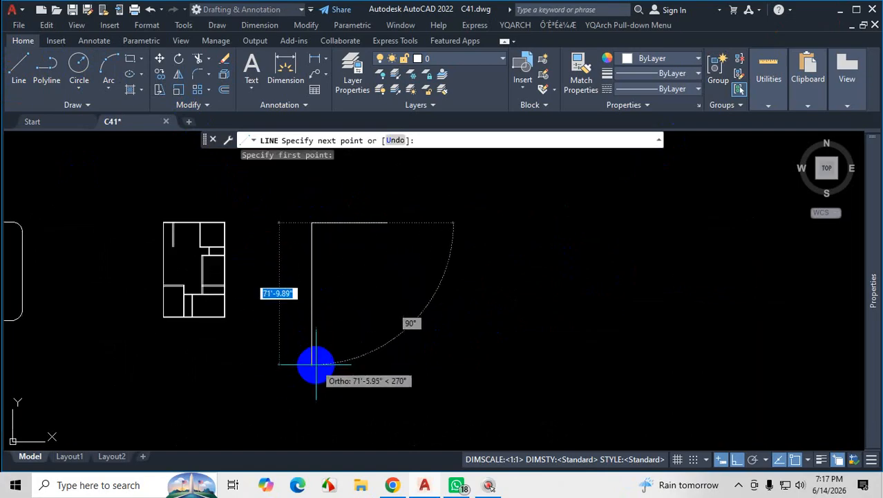
scroll(316, 325, "down", 4)
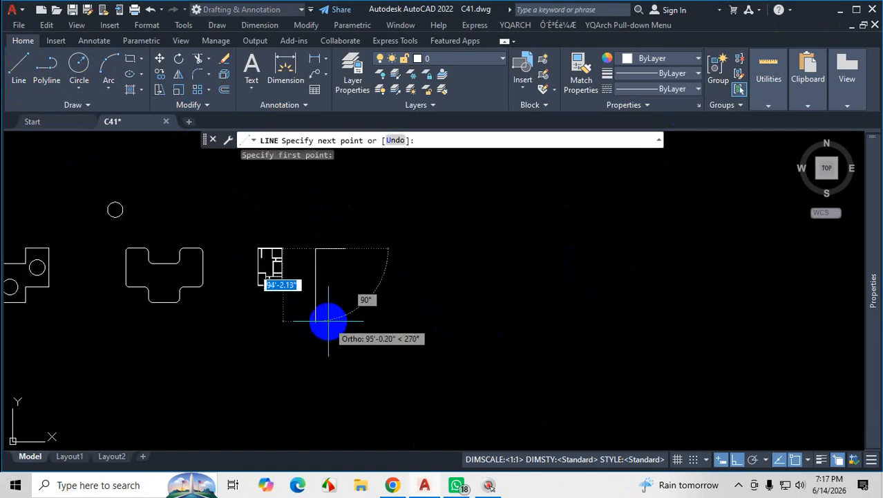
left_click(329, 312)
key("Escape")
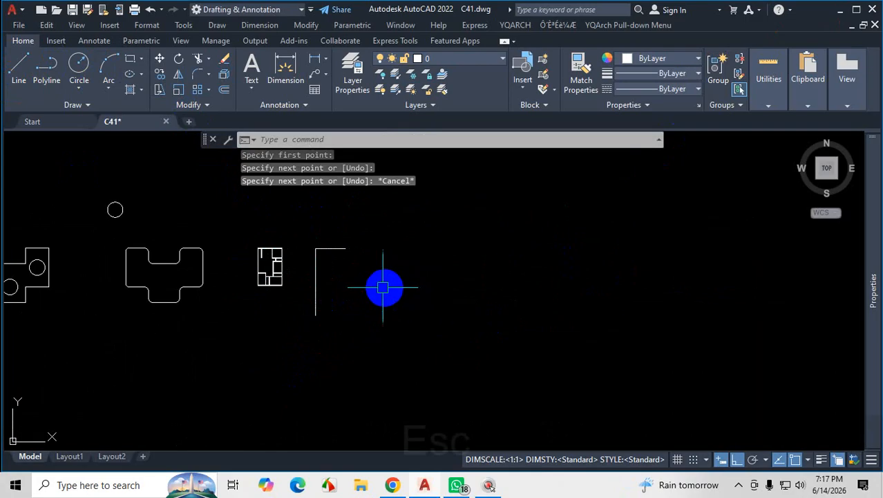
Draw a long vertical line straight down from the right end of the 38'1" horizontal line.
scroll(306, 247, "up", 4)
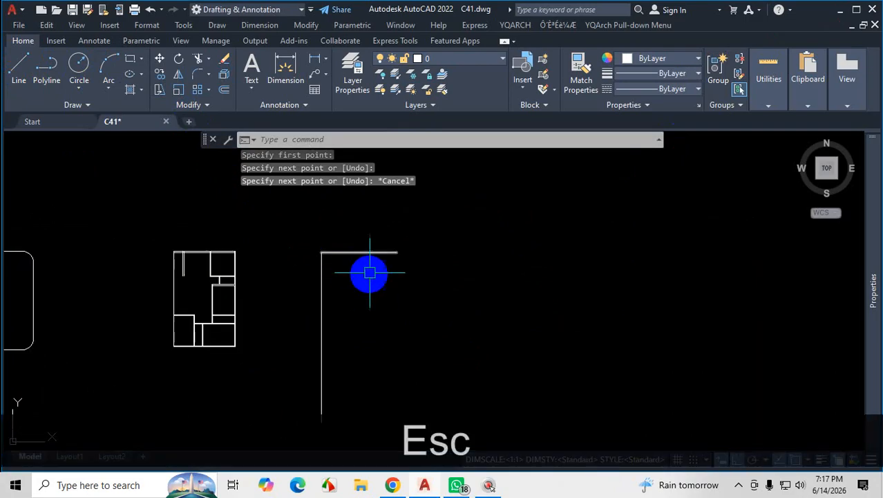
left_click(19, 69)
left_click(396, 253)
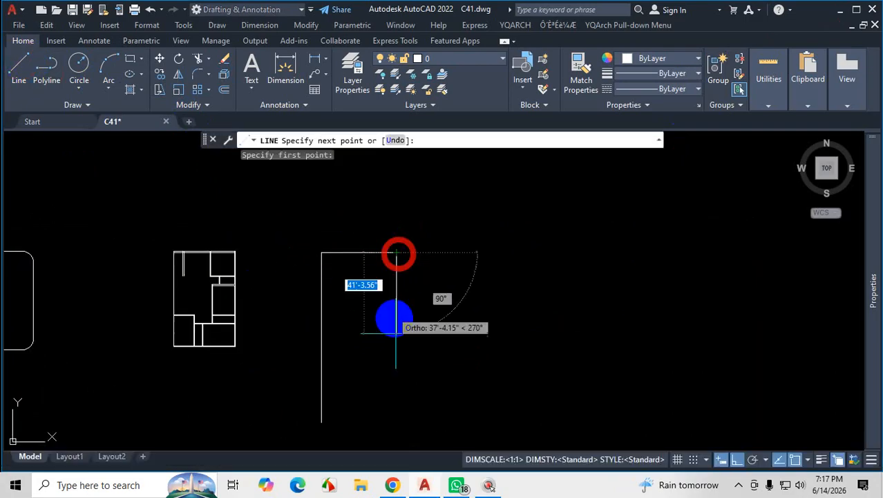
left_click(391, 407)
key("Escape")
scroll(368, 263, "up", 4)
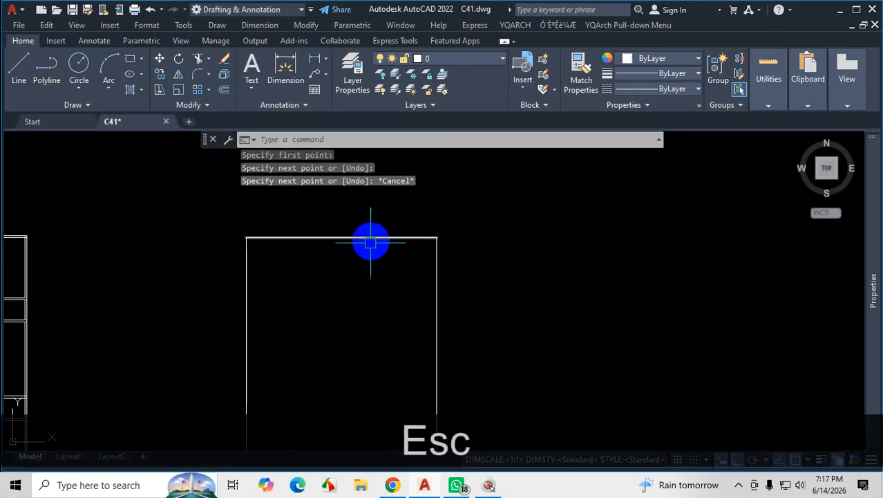
scroll(387, 318, "down", 3)
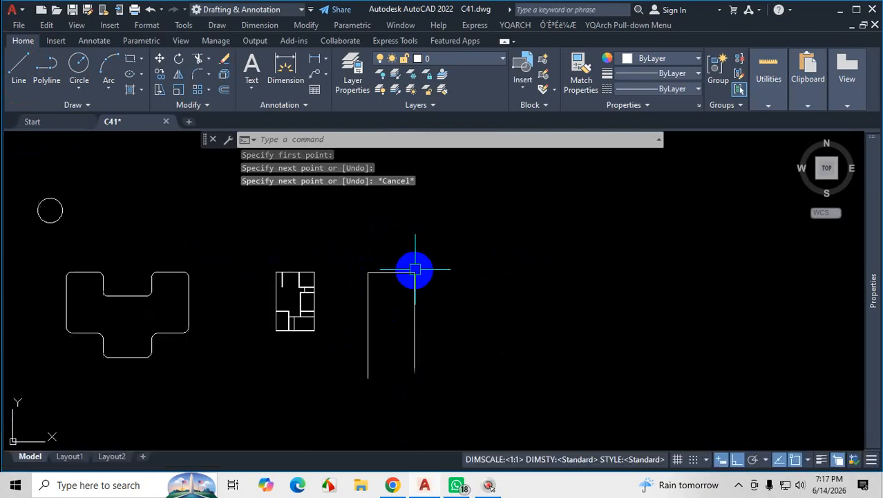
Switch to the ground floor plan PDF in Chrome, check the layout down to the parking area, and return to AutoCAD.
left_click(456, 485)
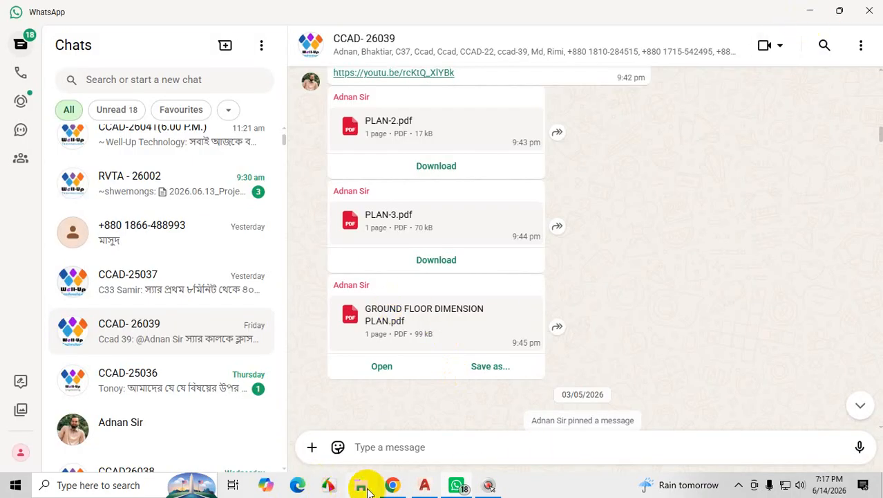
left_click(391, 485)
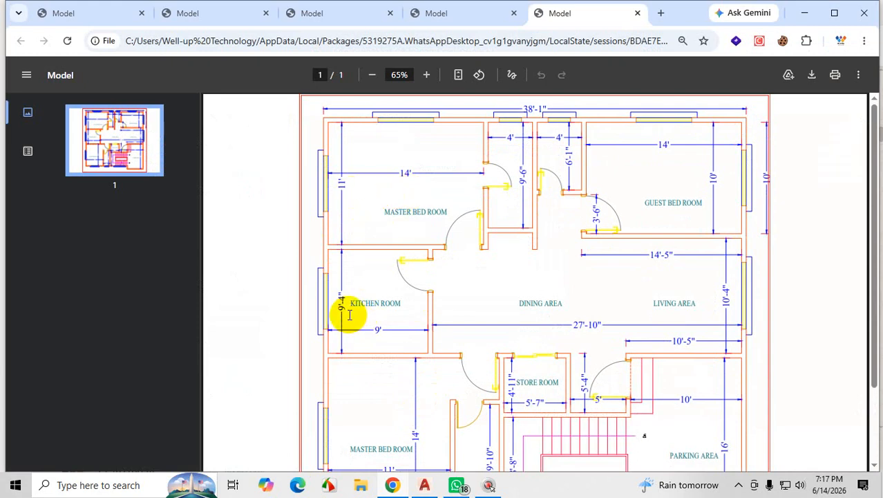
scroll(366, 225, "down", 2)
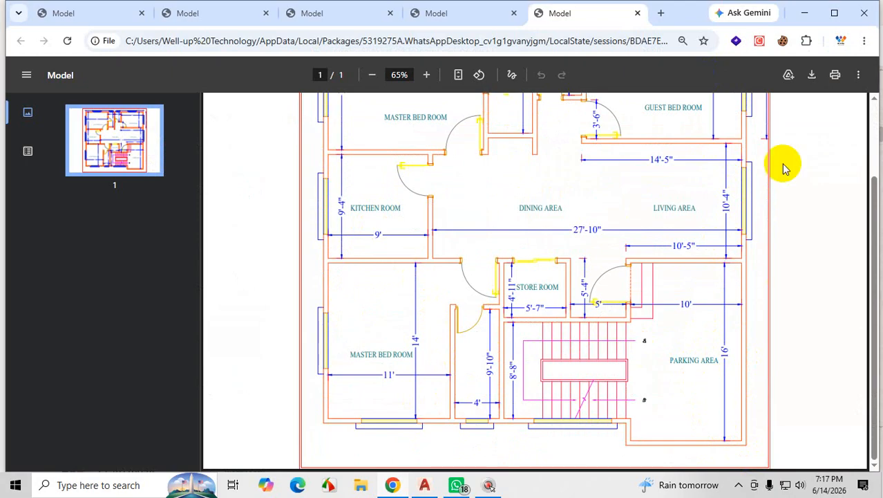
left_click(807, 13)
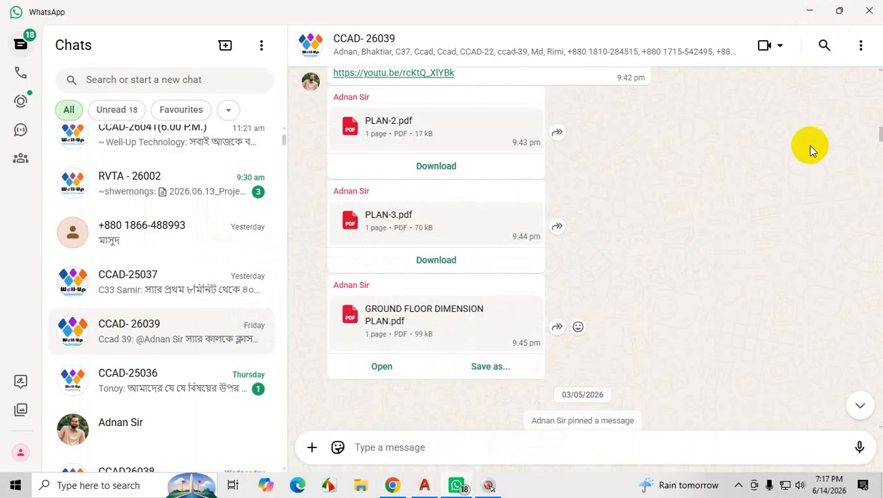
left_click(808, 13)
scroll(347, 316, "up", 5)
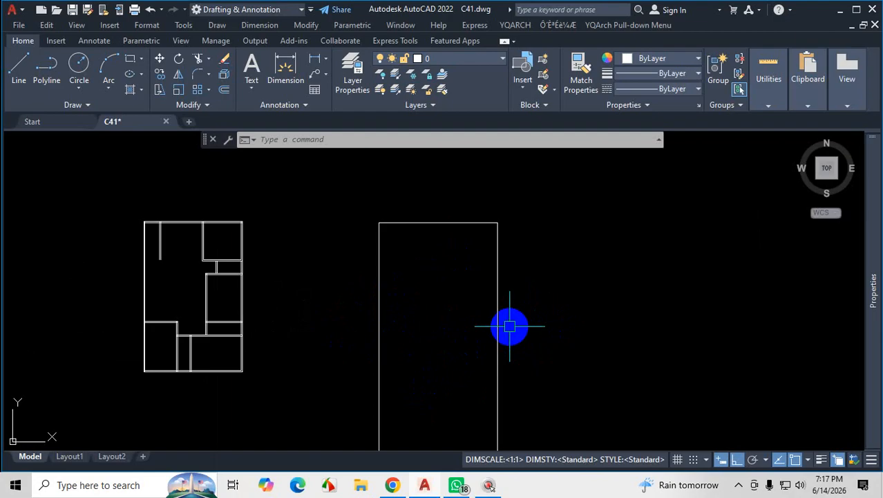
scroll(486, 317, "down", 4)
scroll(484, 307, "up", 2)
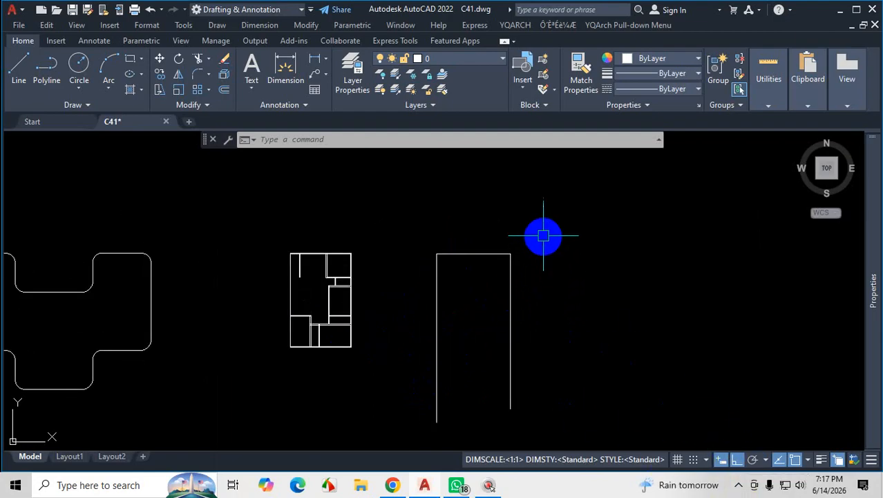
scroll(469, 266, "up", 4)
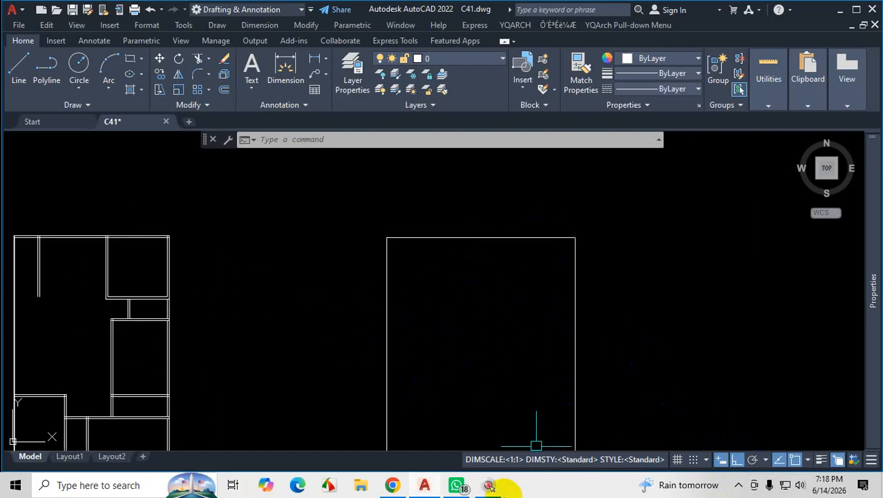
Check the plan PDF in Chrome from the staircase up to the overall width dimension, and compare it with the AutoCAD outline.
left_click(400, 487)
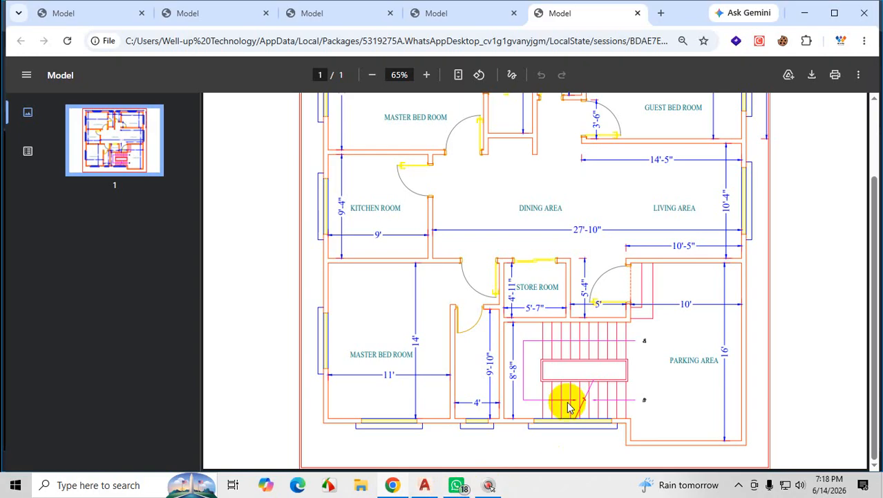
scroll(567, 391, "up", 2)
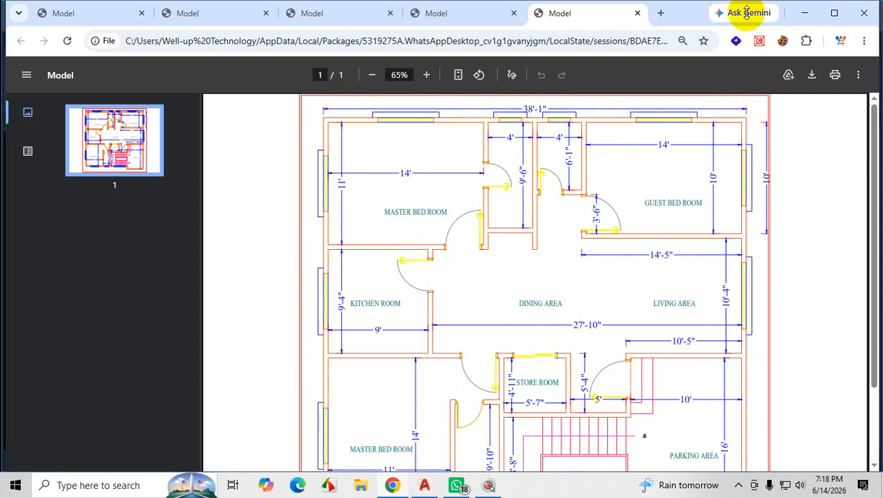
left_click(804, 15)
scroll(433, 203, "down", 6)
scroll(430, 241, "up", 4)
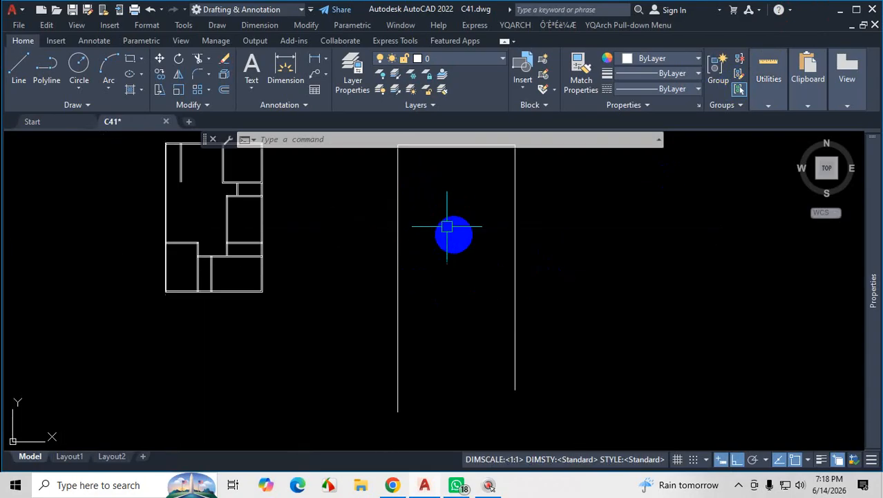
scroll(452, 265, "down", 2)
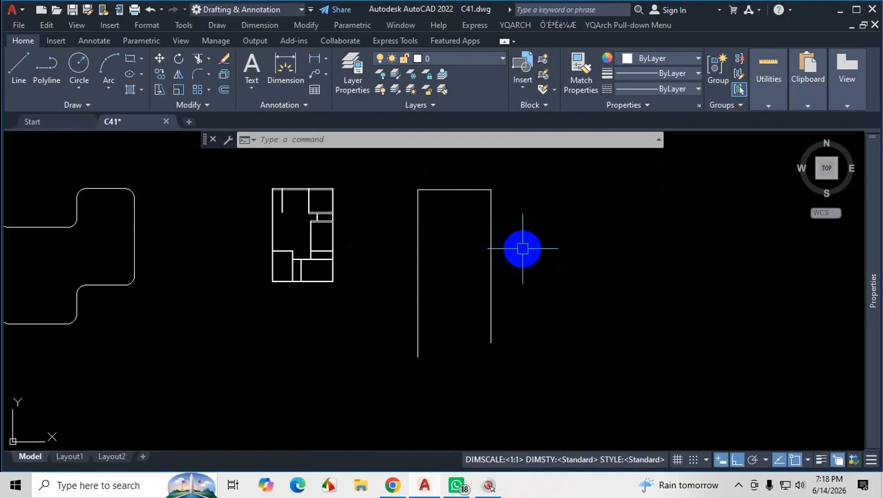
left_click(523, 248)
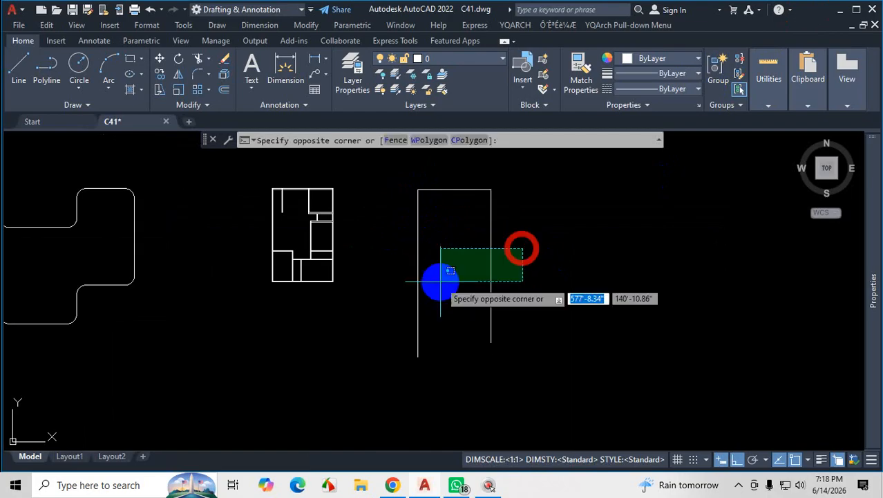
left_click(524, 247)
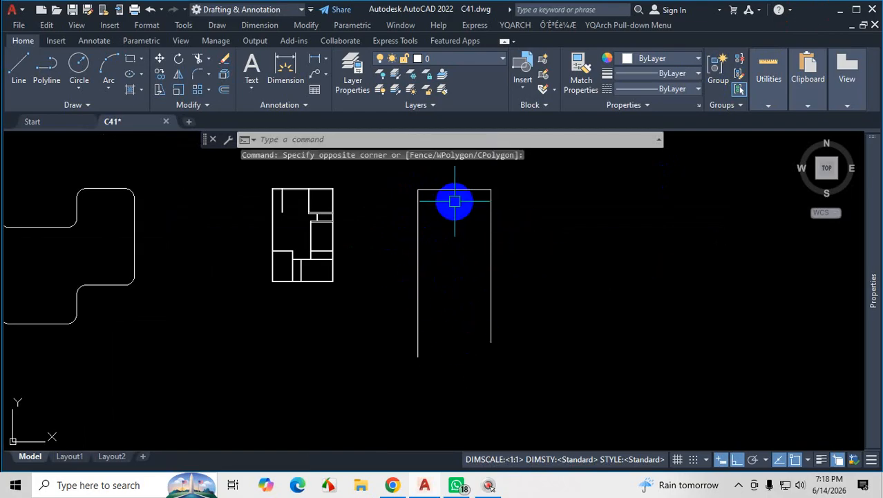
scroll(454, 201, "up", 3)
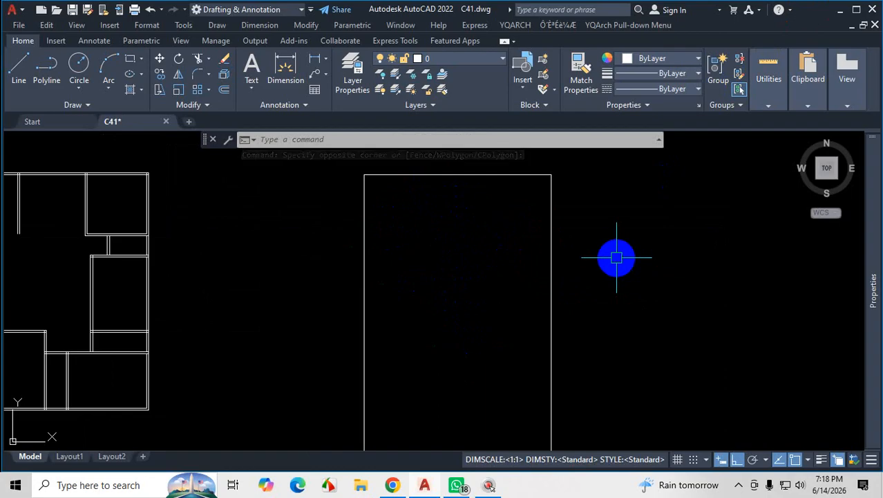
Review the vertical dimensions of the guest bed room, living area and parking area in the Chrome plan PDF, and return to AutoCAD.
left_click(392, 485)
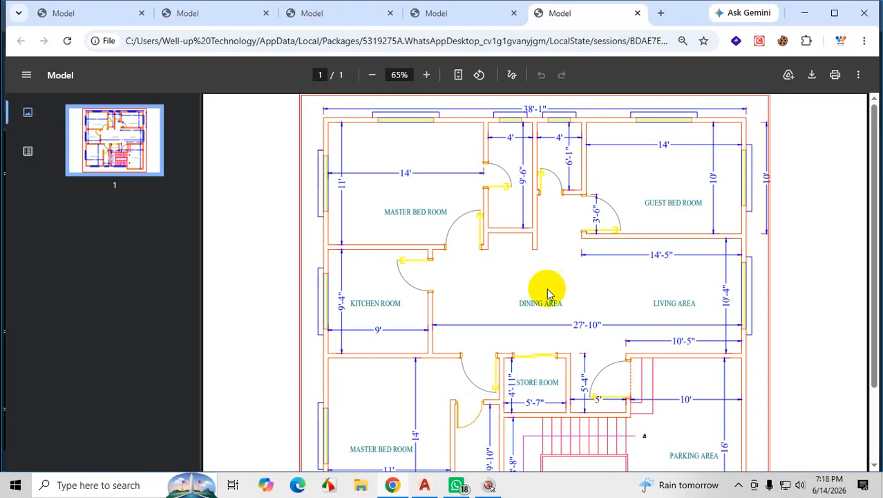
scroll(634, 189, "down", 3)
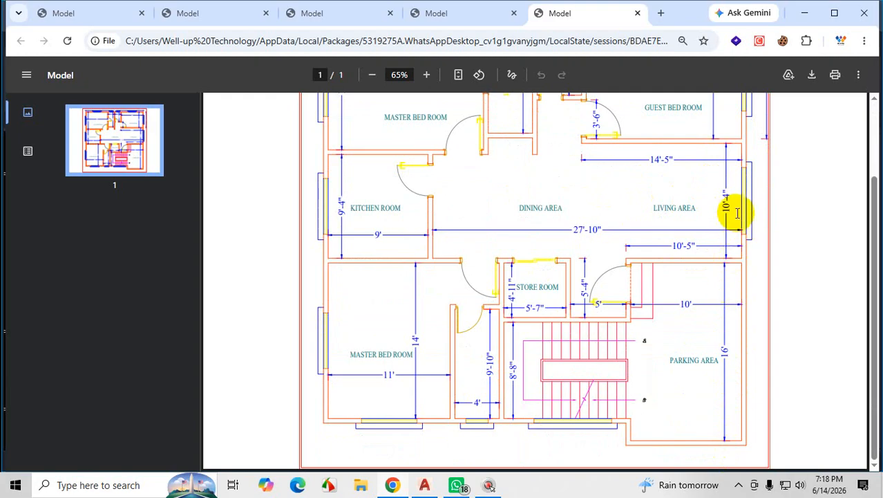
scroll(737, 213, "up", 3)
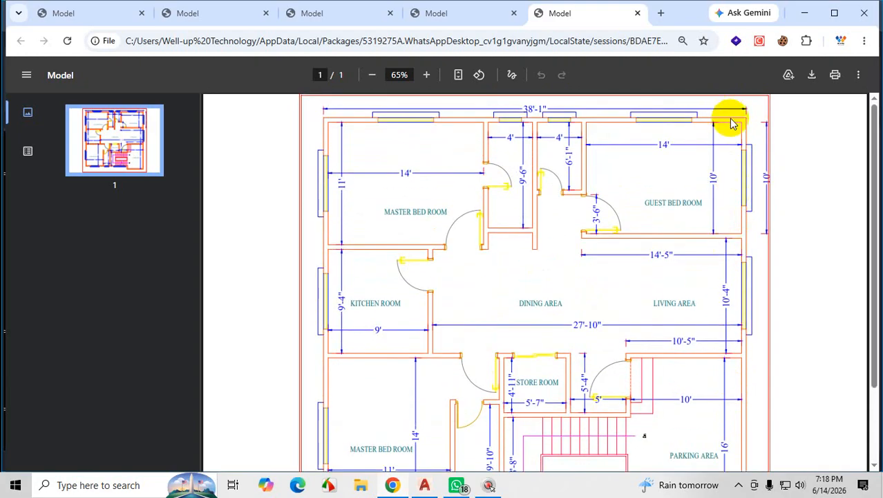
scroll(747, 373, "down", 3)
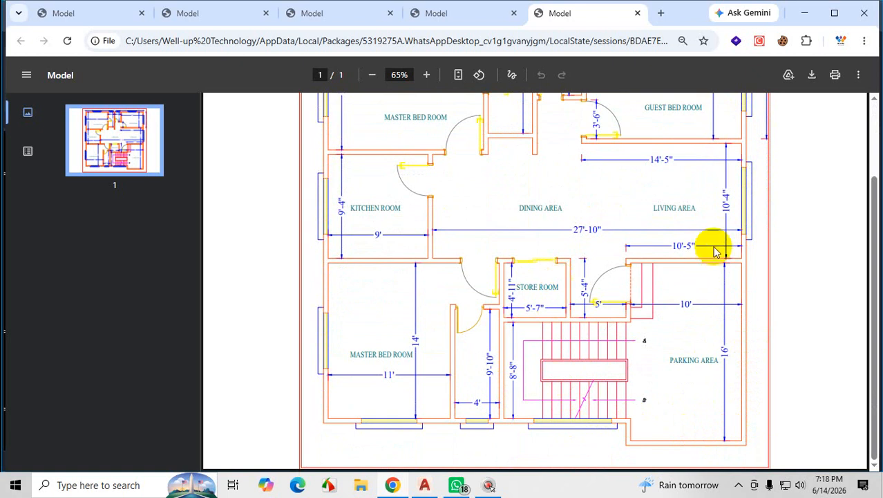
scroll(622, 237, "up", 3)
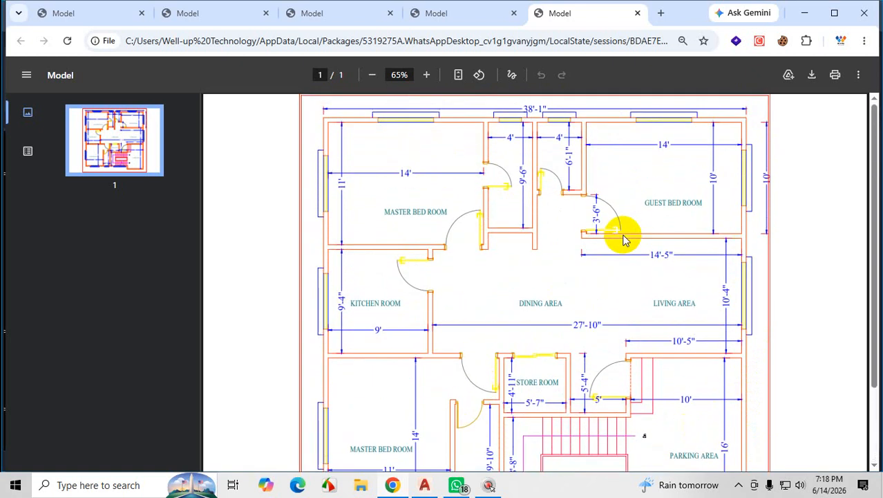
left_click(804, 14)
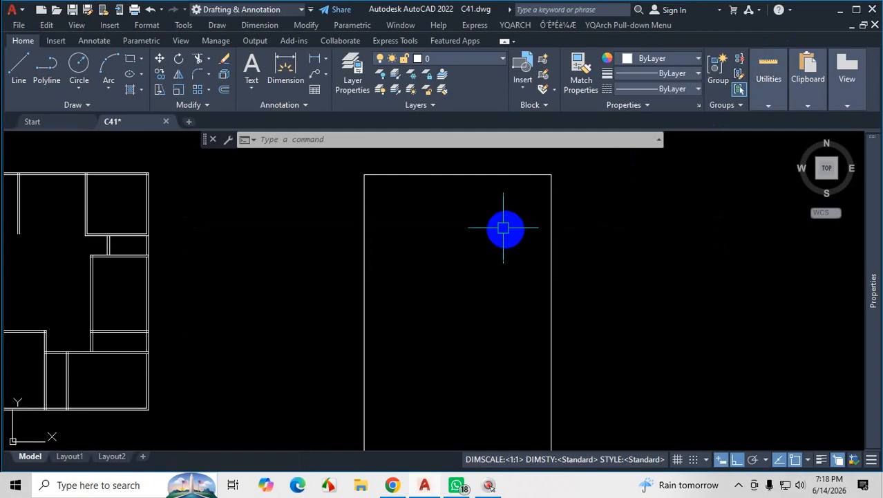
Erase the three lines of the unfinished outer wall outline beside the existing floor plan.
scroll(519, 221, "down", 4)
scroll(492, 221, "up", 4)
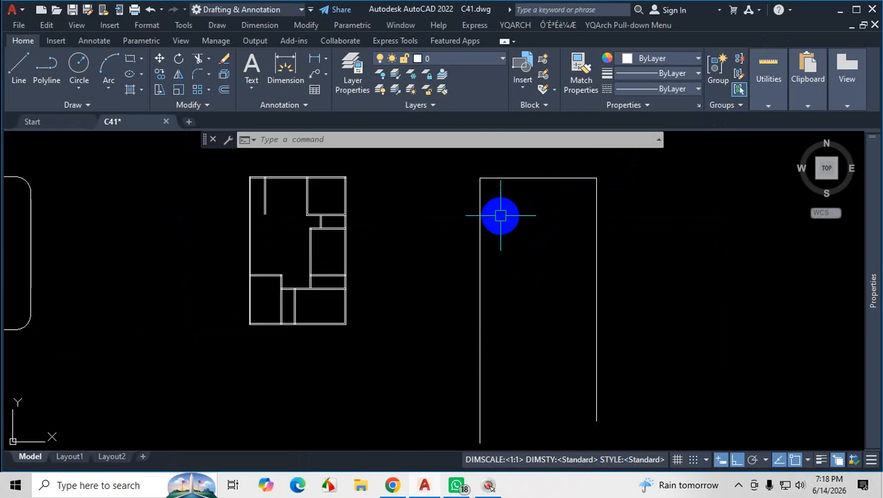
scroll(544, 174, "up", 4)
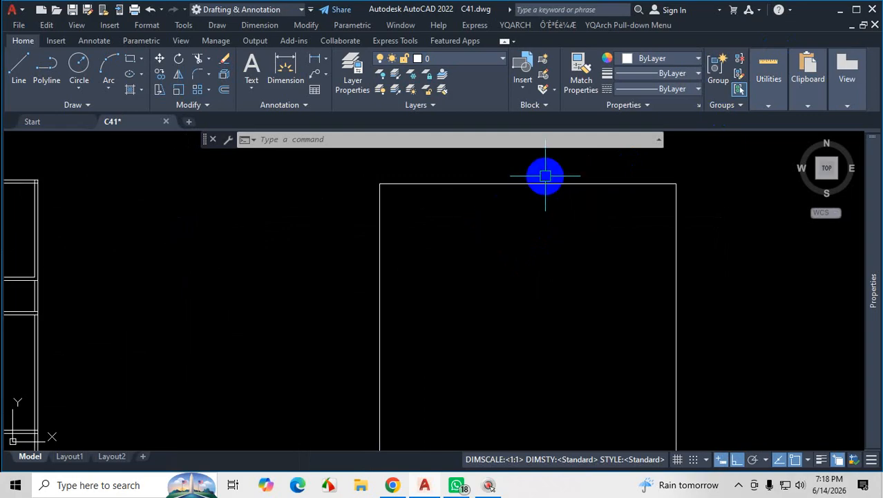
left_click(739, 487)
key("Delete")
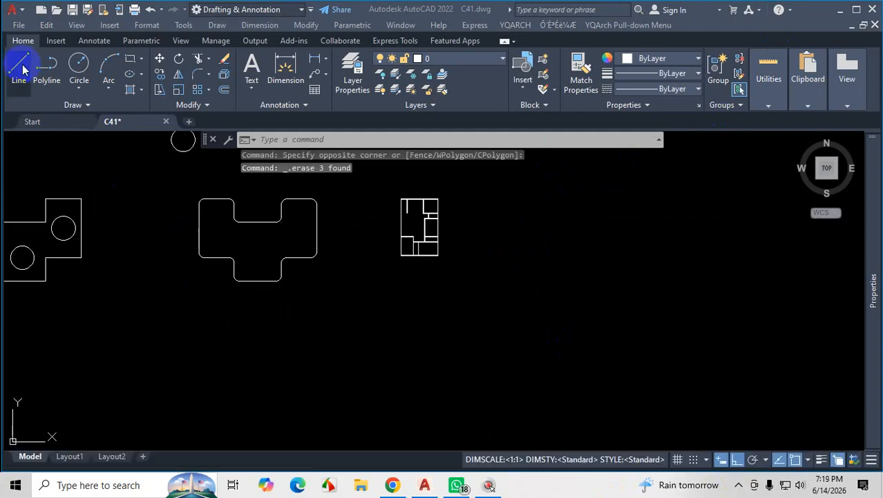
Draw a 50' line straight up, starting just right of the existing floor plan and level with its bottom edge.
scroll(516, 226, "up", 4)
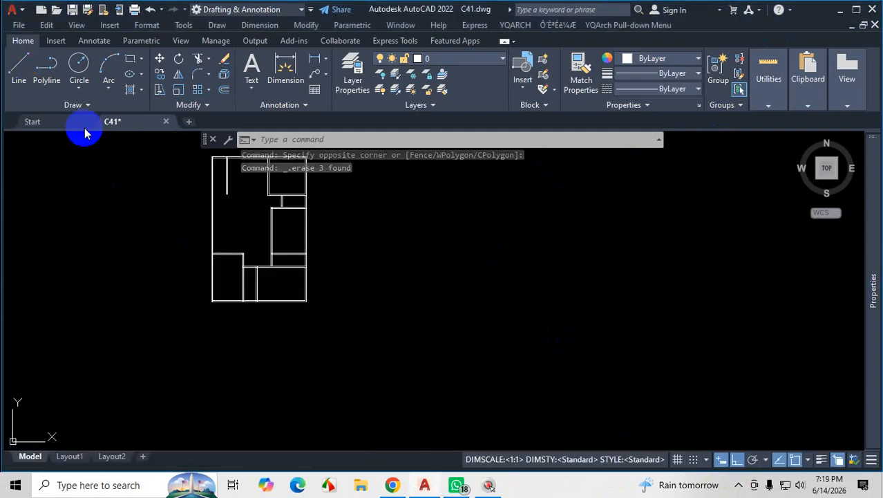
left_click(20, 66)
scroll(391, 277, "down", 4)
scroll(392, 270, "up", 4)
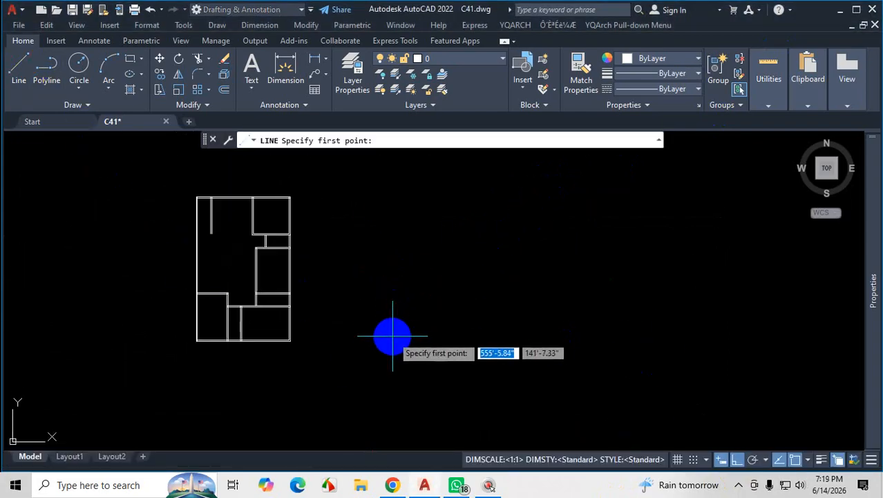
scroll(290, 342, "up", 5)
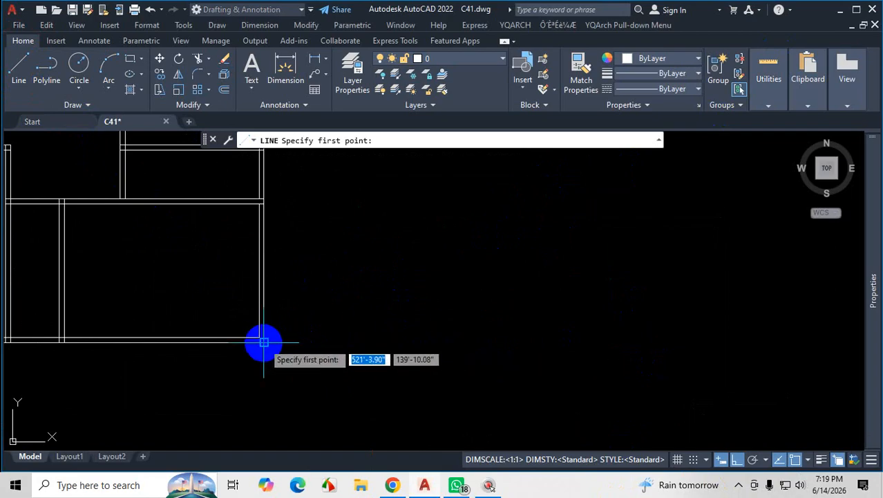
left_click(377, 341)
scroll(401, 325, "down", 3)
scroll(414, 303, "up", 4)
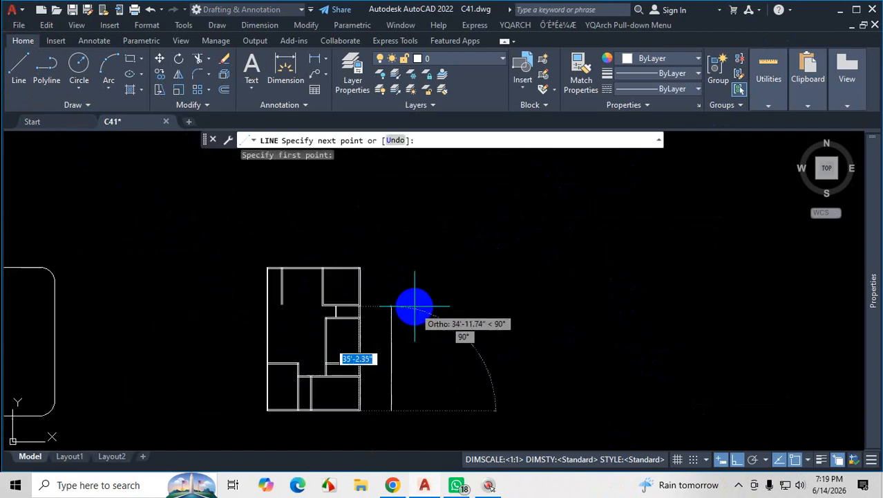
type("50'")
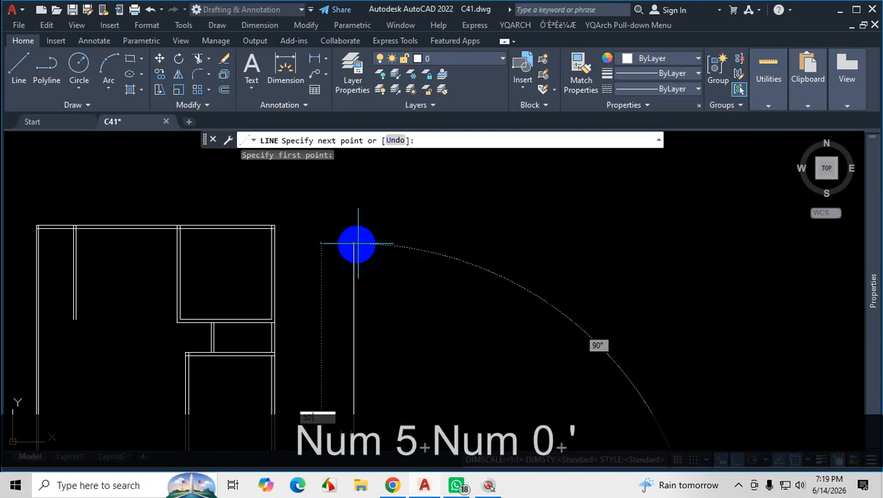
key("Return")
Continue the outline 38'1" horizontally to the right from the top of the 50' line.
scroll(512, 288, "down", 2)
scroll(512, 287, "down", 1)
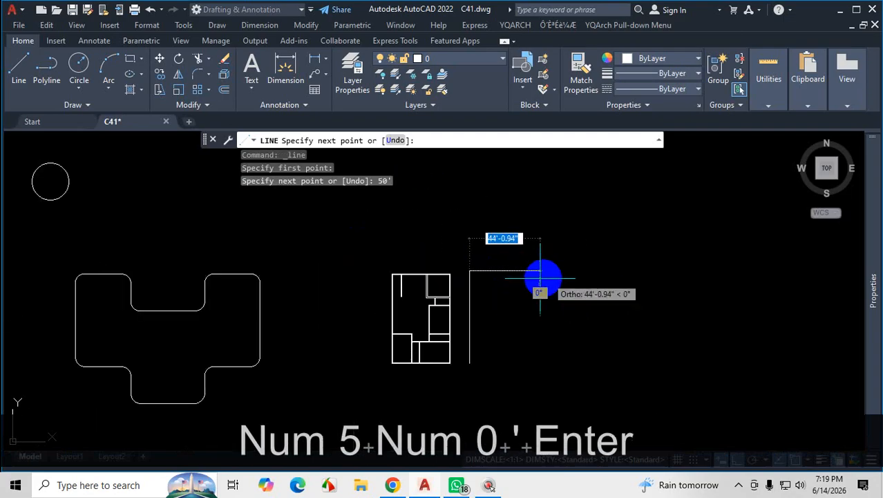
scroll(542, 282, "up", 3)
type("38")
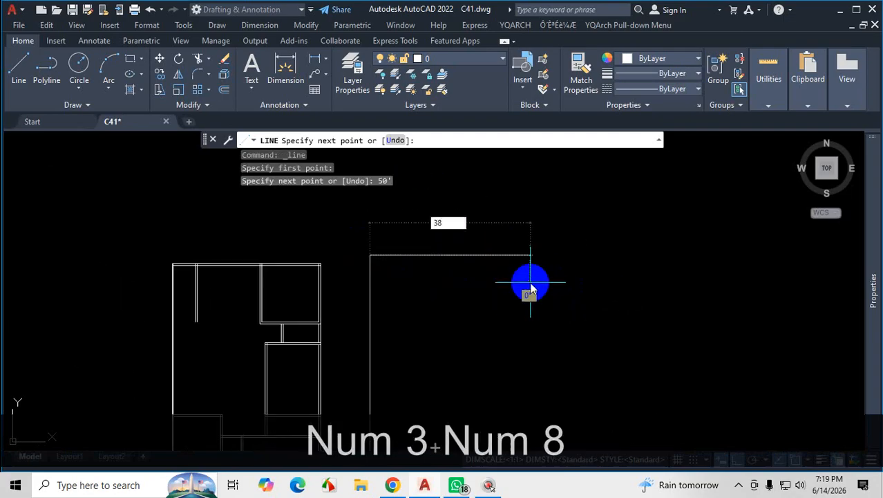
type("'1")
key("Return")
Draw a 50' line straight down from the right end of the 38'1" line and finish the Line command.
scroll(543, 207, "down", 4)
scroll(543, 269, "up", 3)
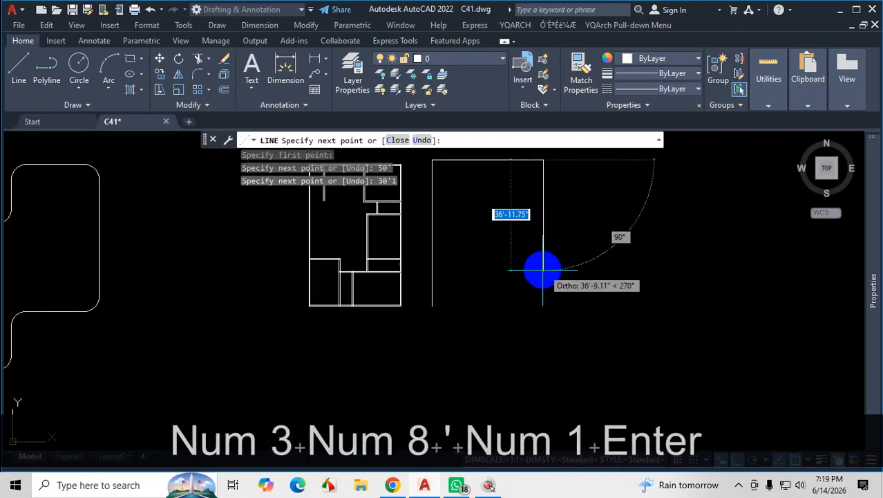
scroll(539, 283, "up", 2)
type("50")
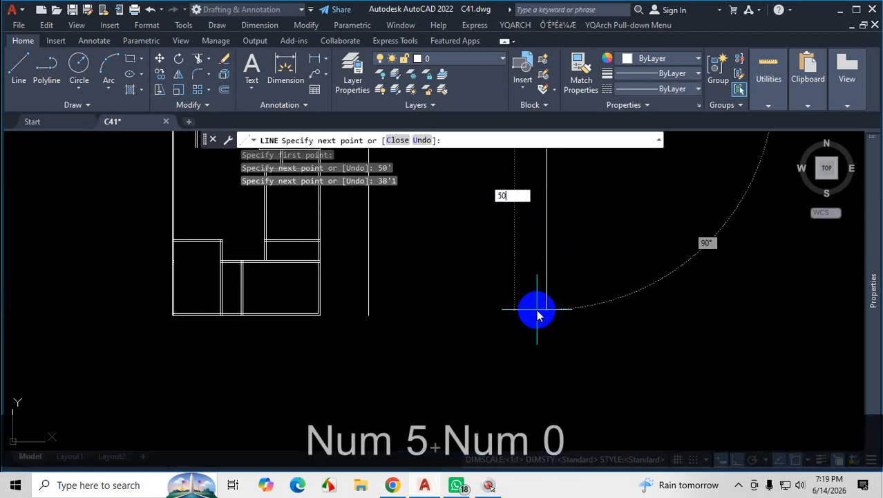
type("'")
key("Return")
key("Escape")
scroll(386, 316, "up", 2)
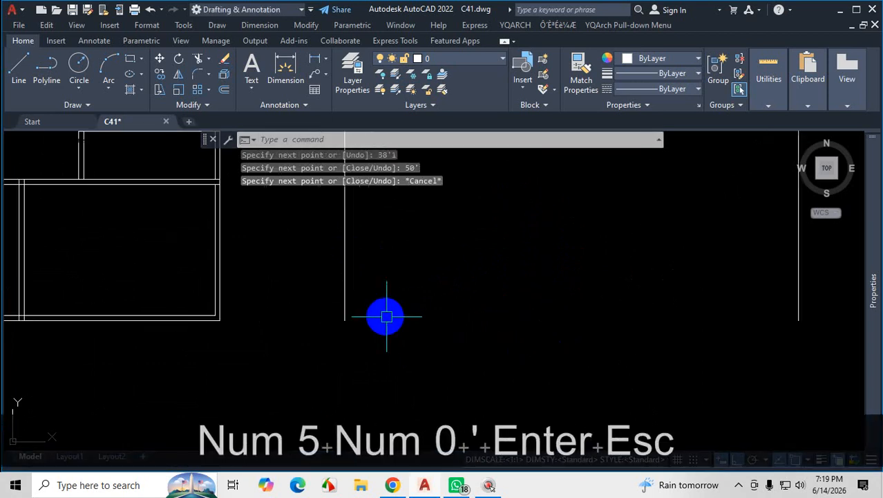
scroll(466, 372, "down", 3)
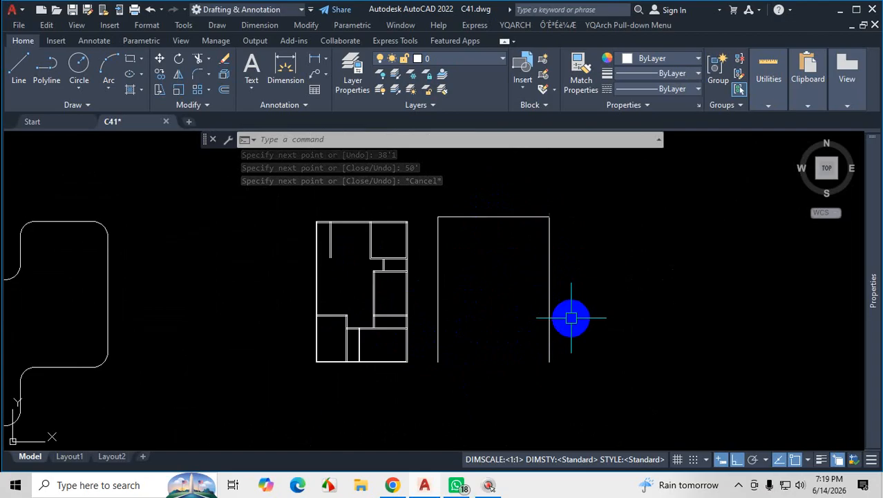
scroll(455, 228, "up", 2)
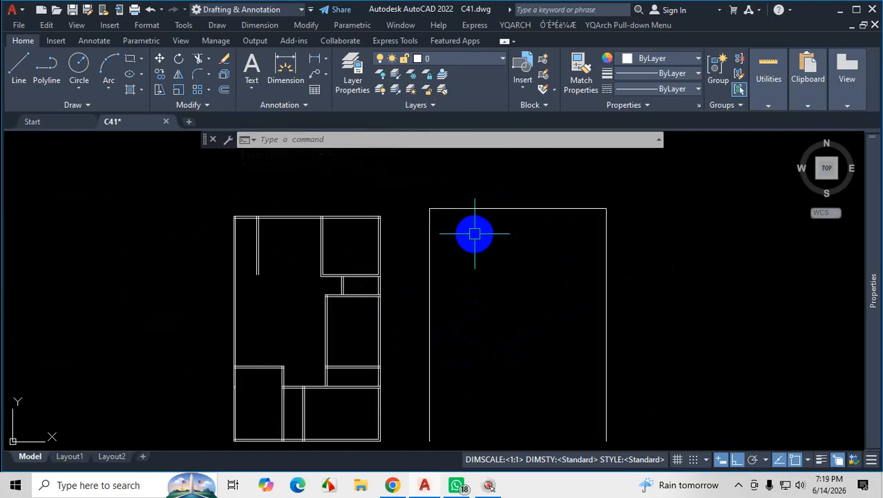
Check the top and side outer walls on the floor plan PDF in Chrome and return to the AutoCAD drawing.
scroll(503, 288, "down", 1)
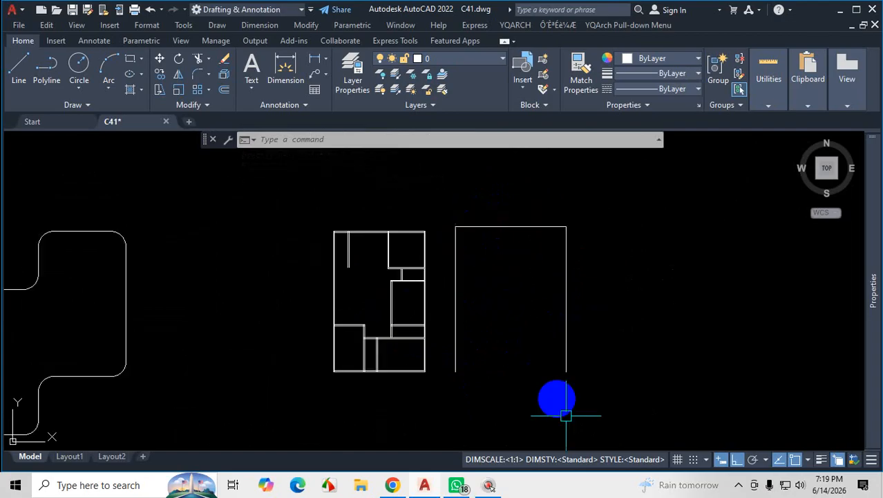
left_click(459, 486)
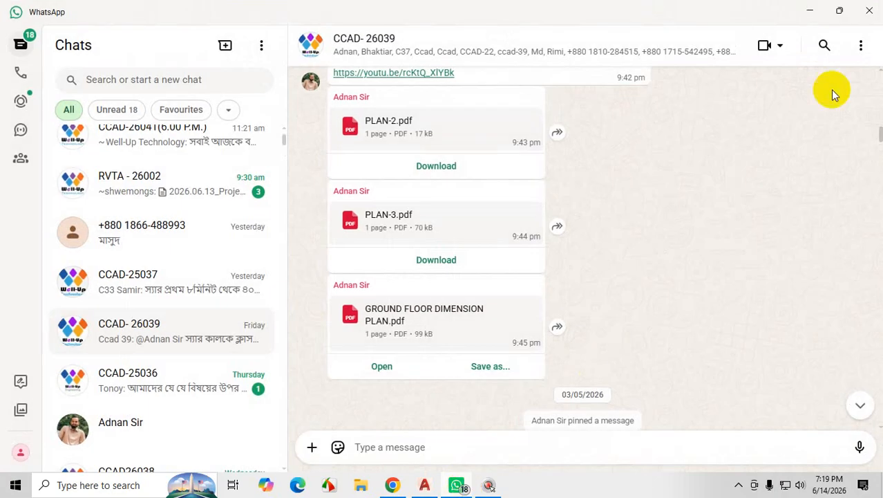
left_click(807, 14)
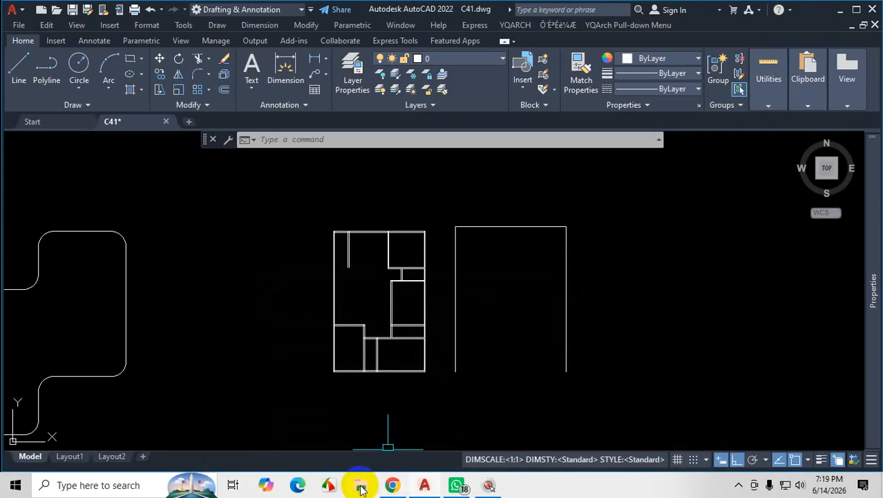
left_click(392, 486)
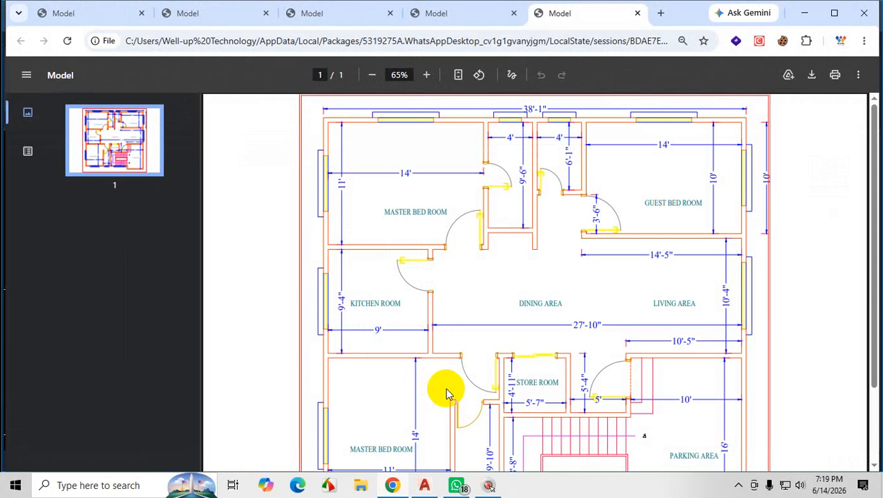
key("ctrl+1")
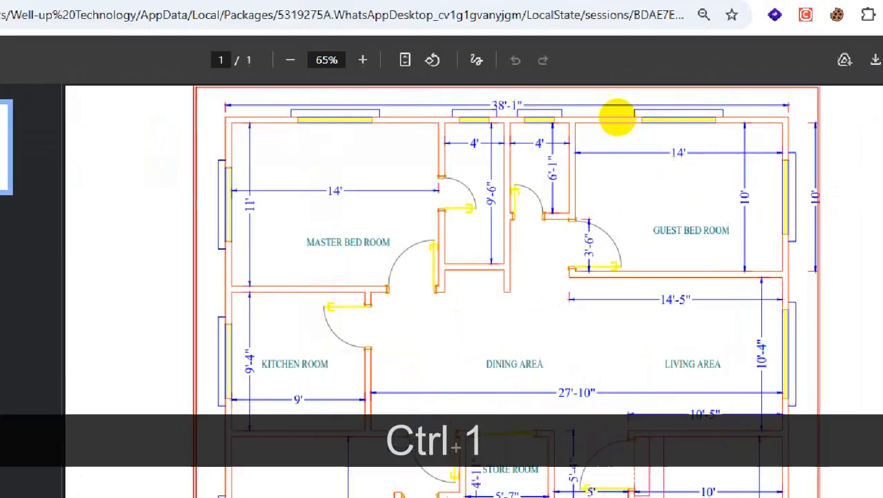
left_click(618, 116)
left_click_drag(643, 133, 391, 130)
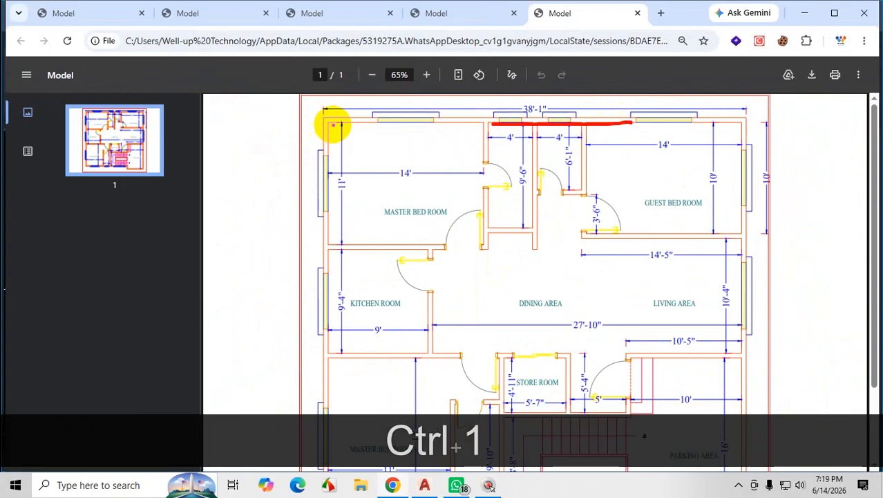
left_click_drag(332, 124, 331, 228)
left_click_drag(737, 122, 741, 269)
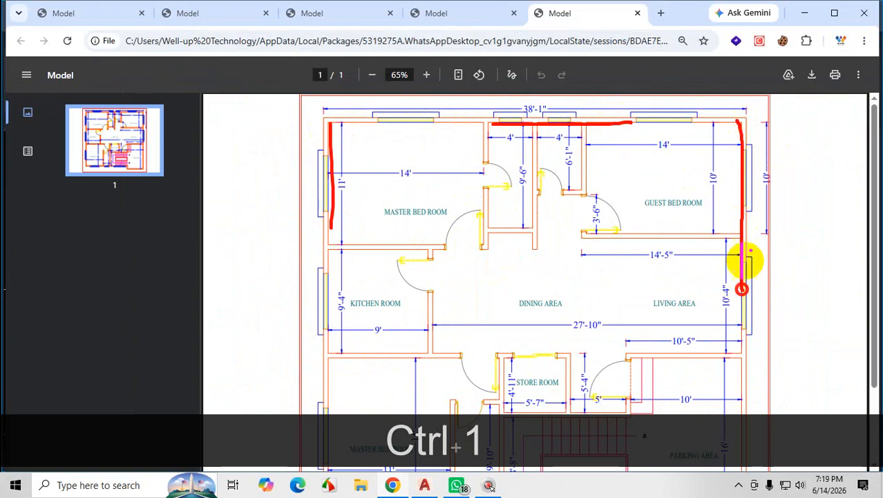
key("Escape")
left_click(802, 14)
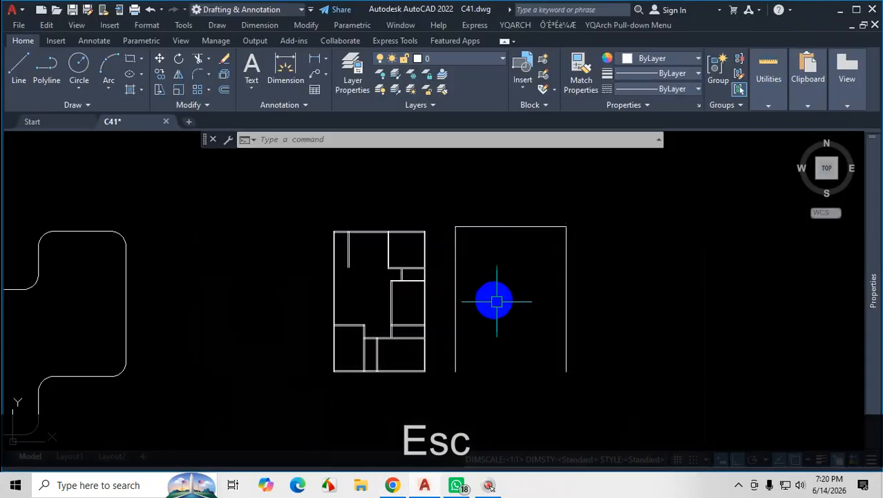
Offset the top outer wall line 5" inward.
scroll(499, 303, "up", 2)
type("o")
key("Return")
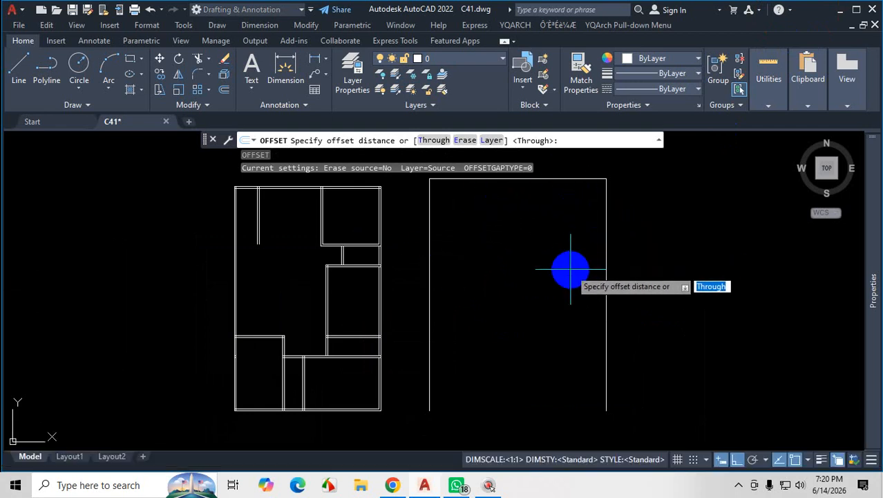
type("5")
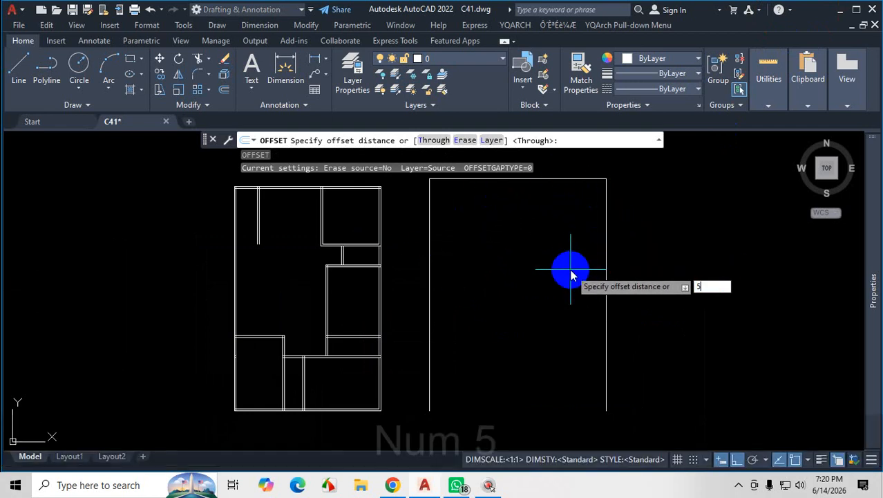
key("Return")
scroll(523, 259, "down", 2)
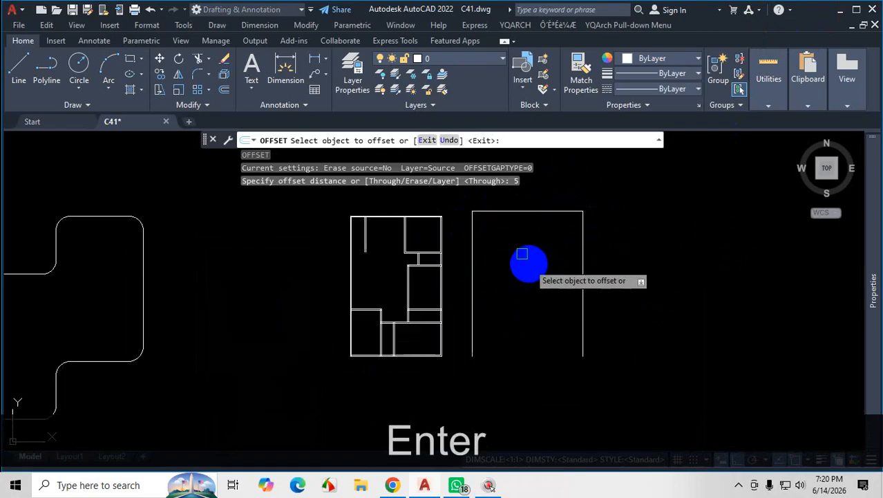
scroll(517, 209, "up", 4)
left_click(526, 251)
left_click(527, 280)
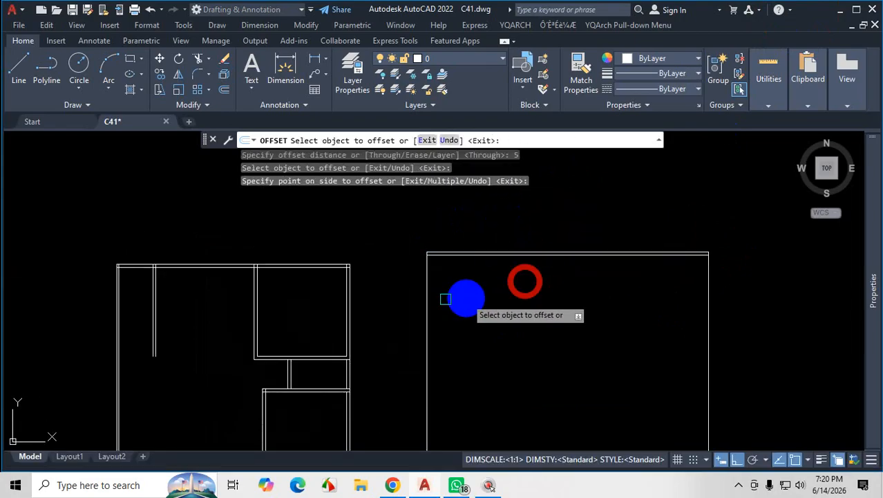
Offset the two vertical side wall lines inward by the same 5" distance and finish the Offset command.
left_click(428, 297)
left_click(456, 296)
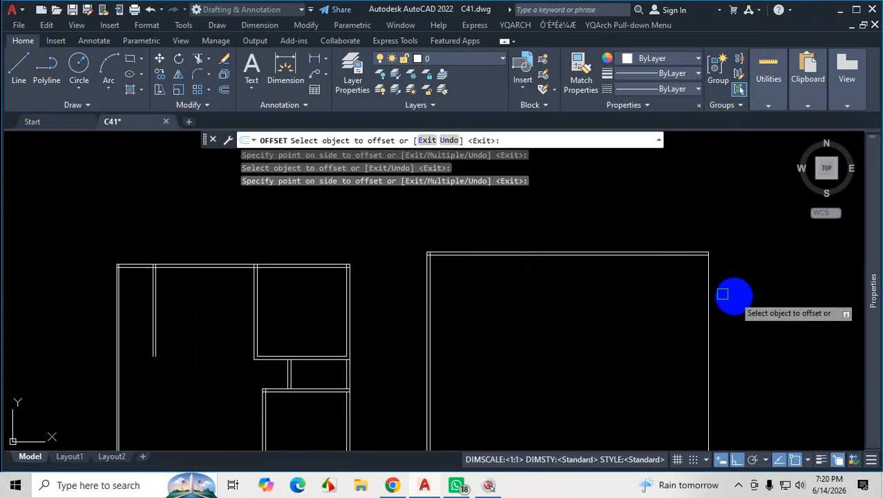
left_click(706, 284)
left_click(658, 302)
scroll(662, 262, "down", 2)
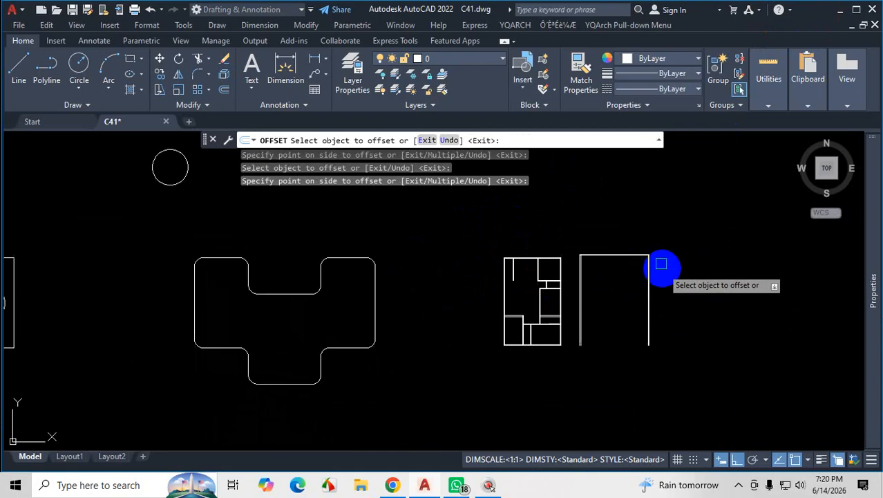
scroll(604, 247, "up", 3)
scroll(328, 253, "up", 1)
scroll(361, 236, "down", 2)
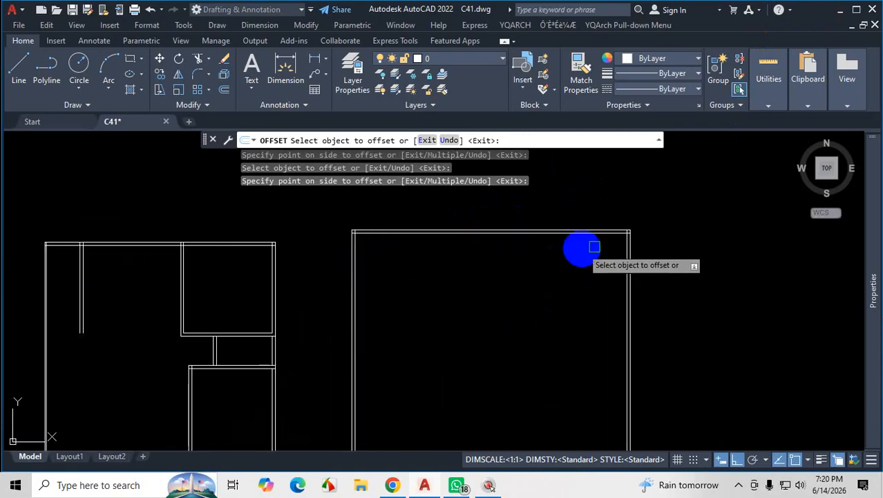
scroll(643, 250, "up", 1)
left_click(739, 486)
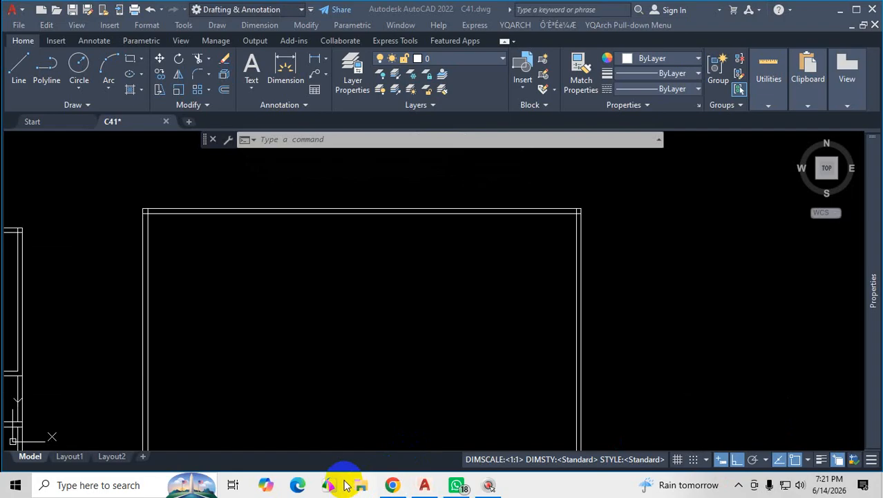
Switch to the plan PDF in Chrome and trace how the horizontal and vertical interior walls run across the rooms.
left_click(392, 485)
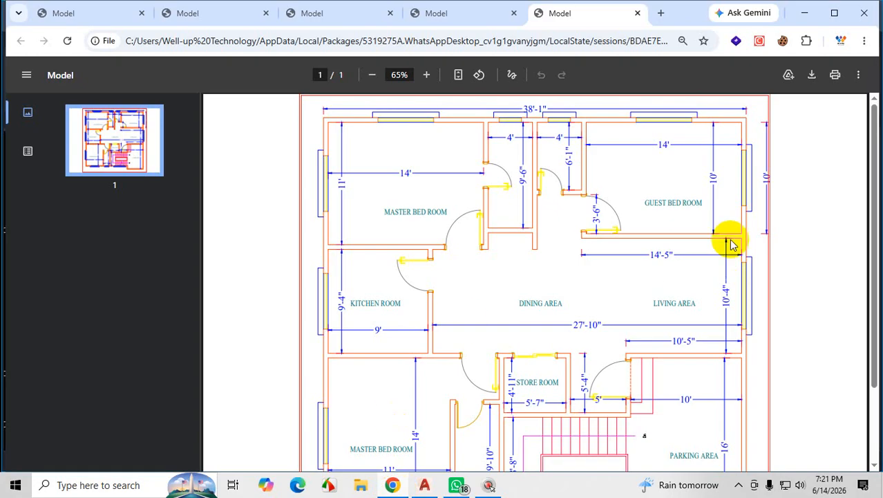
key("ctrl+1")
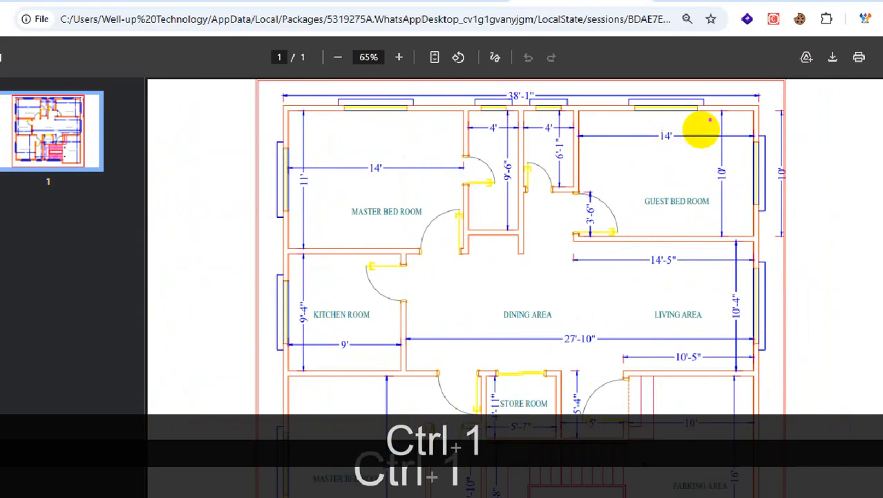
left_click_drag(722, 112, 461, 122)
left_click_drag(733, 231, 314, 244)
left_click_drag(727, 378, 320, 396)
left_click_drag(691, 492, 531, 494)
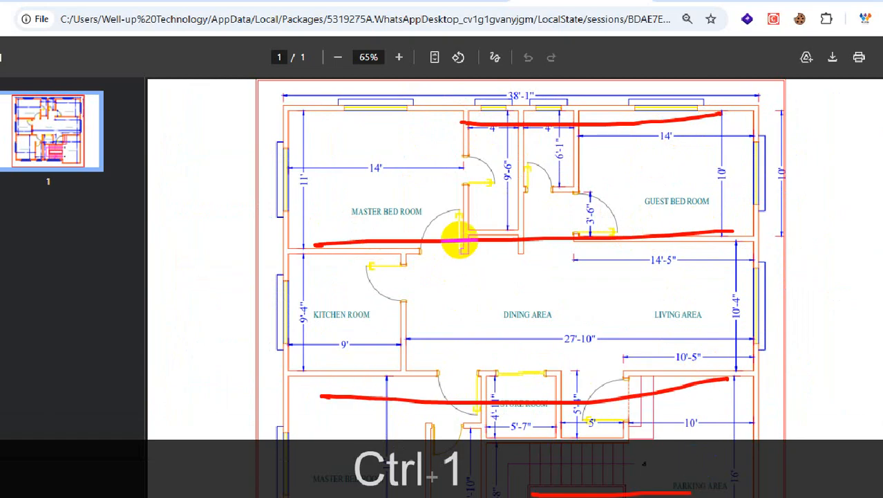
left_click_drag(400, 107, 415, 361)
left_click_drag(482, 130, 485, 308)
left_click_drag(536, 151, 536, 262)
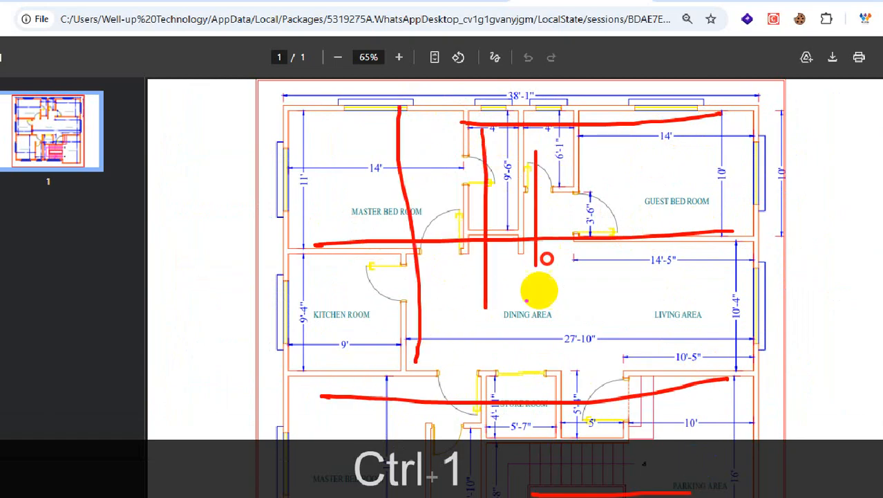
key("Escape")
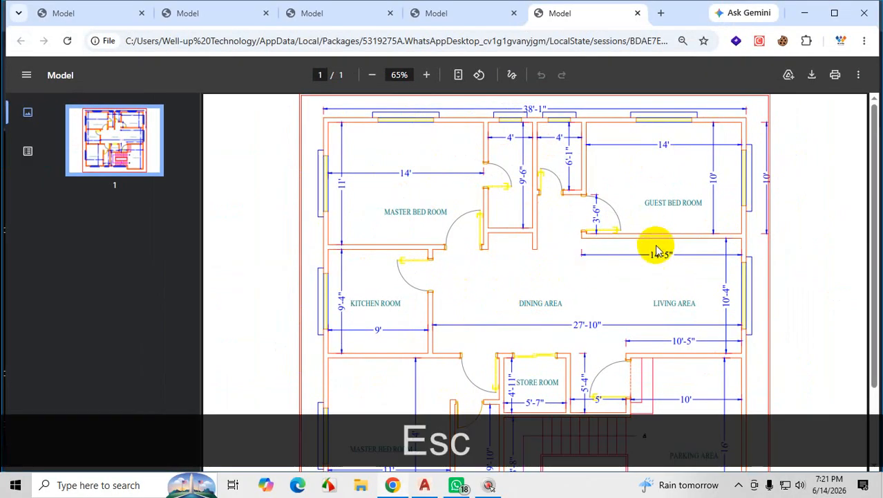
Examine the guest bedroom on the plan, marking its lower wall line and its vertical depth dimension.
key("ctrl+1")
left_click(636, 286)
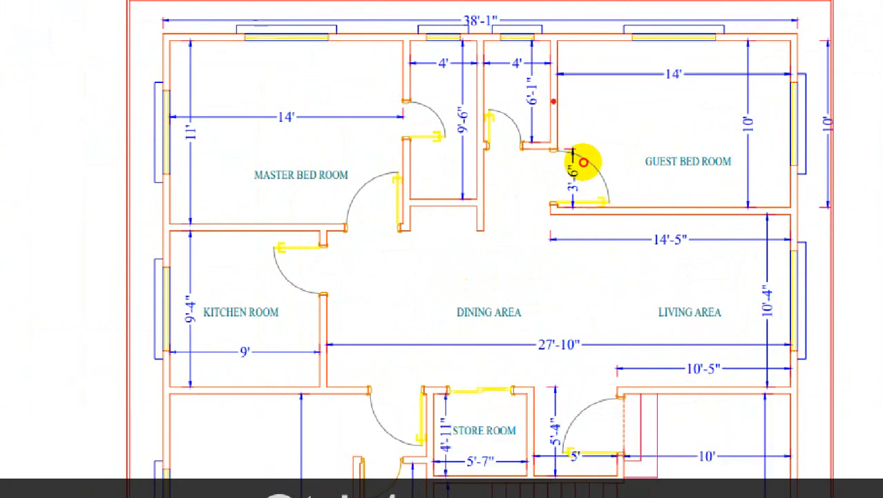
left_click_drag(554, 103, 510, 152)
mouse_move(613, 215)
left_mouse_down()
mouse_move(524, 215)
mouse_move(780, 209)
left_mouse_up()
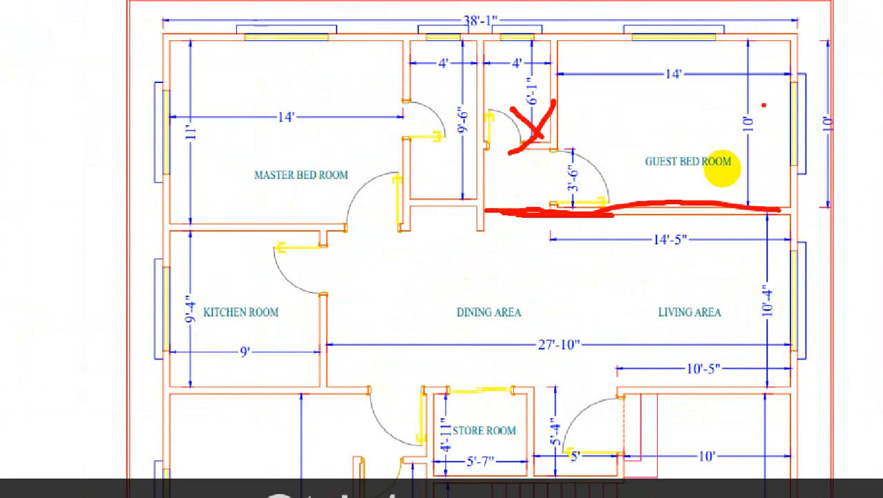
left_click_drag(760, 106, 760, 144)
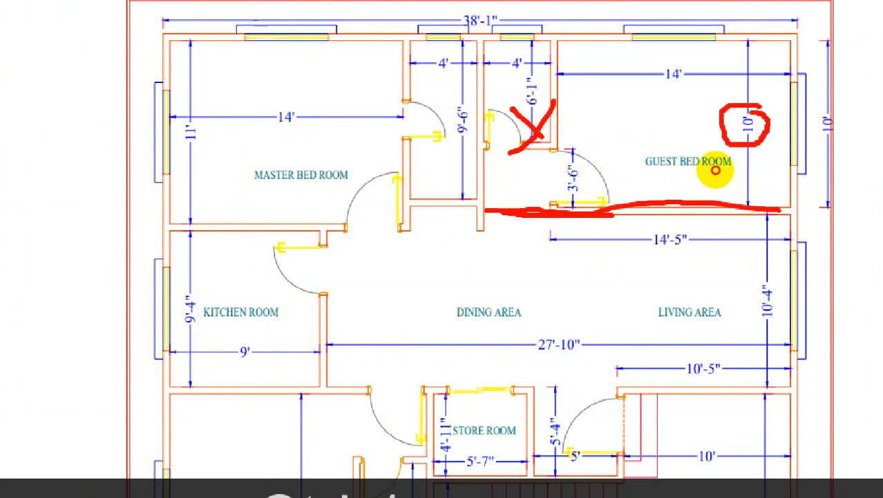
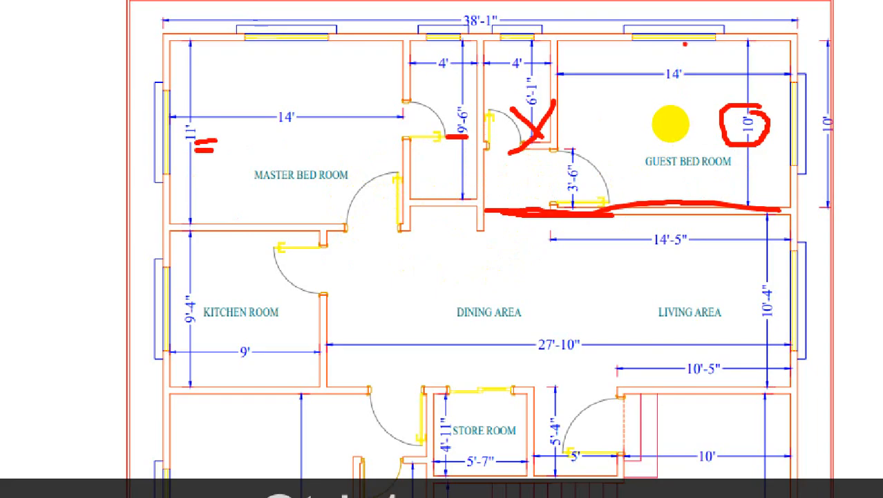
Trace the guest bedroom's vertical depth on the plan, clear the markings and return to AutoCAD.
left_click_drag(684, 40, 694, 200)
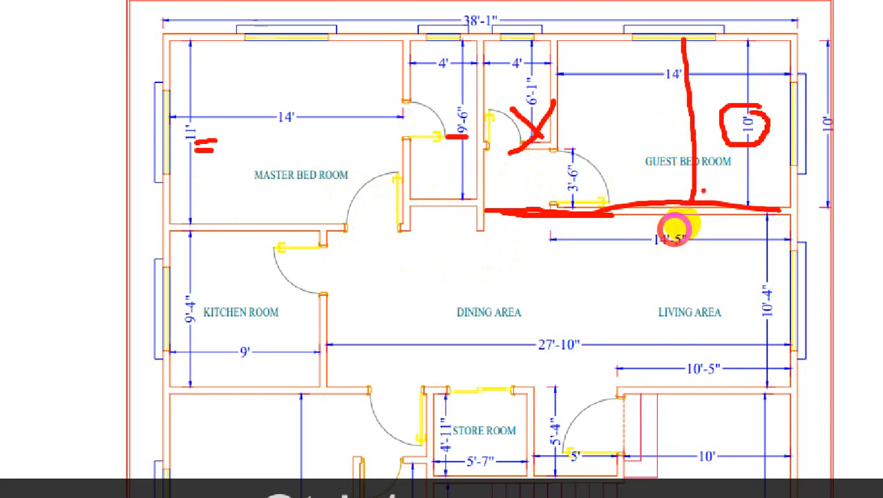
key("Escape")
left_click(800, 14)
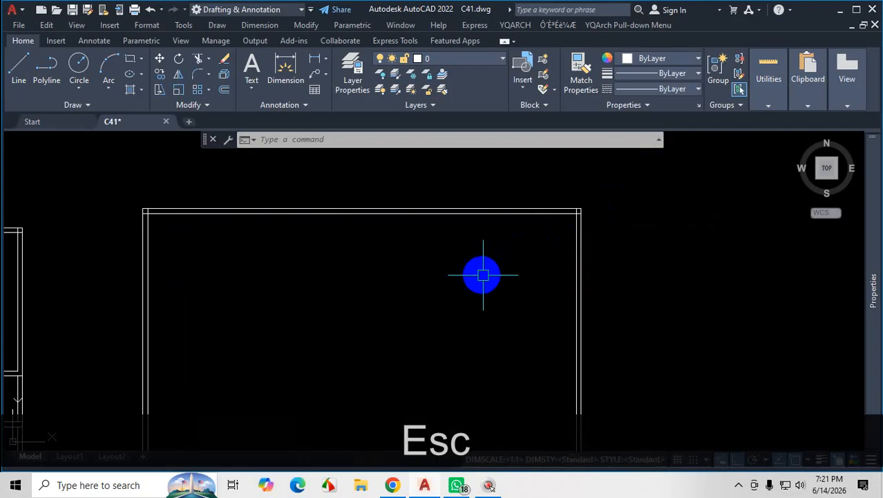
Offset the inner line of the top outer wall 10' downward with the Through option.
type("o")
key("Return")
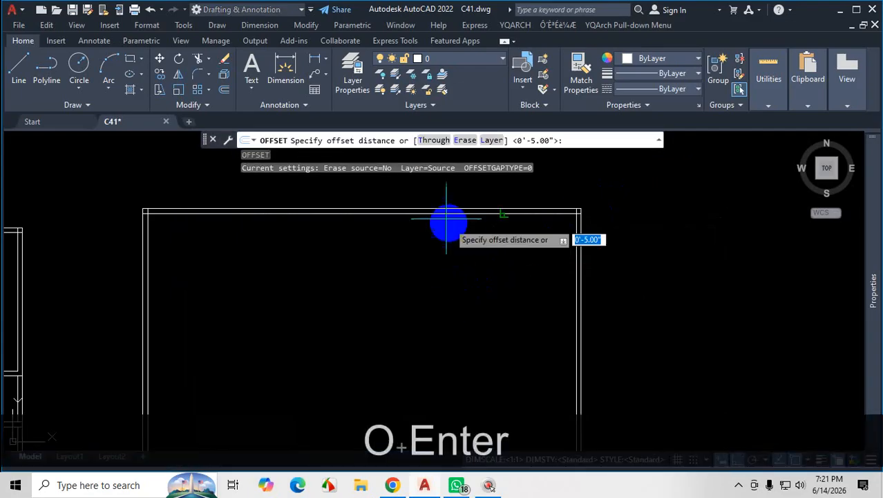
left_click(435, 142)
scroll(418, 221, "up", 4)
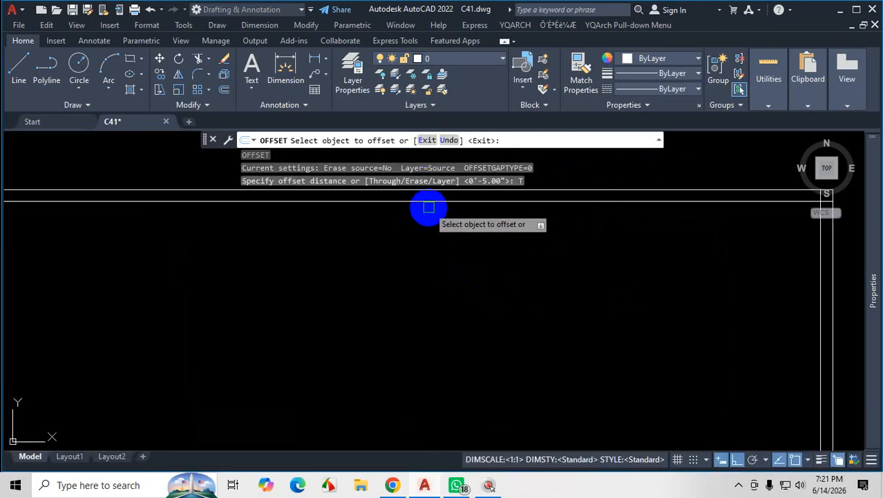
left_click(426, 202)
scroll(424, 206, "down", 3)
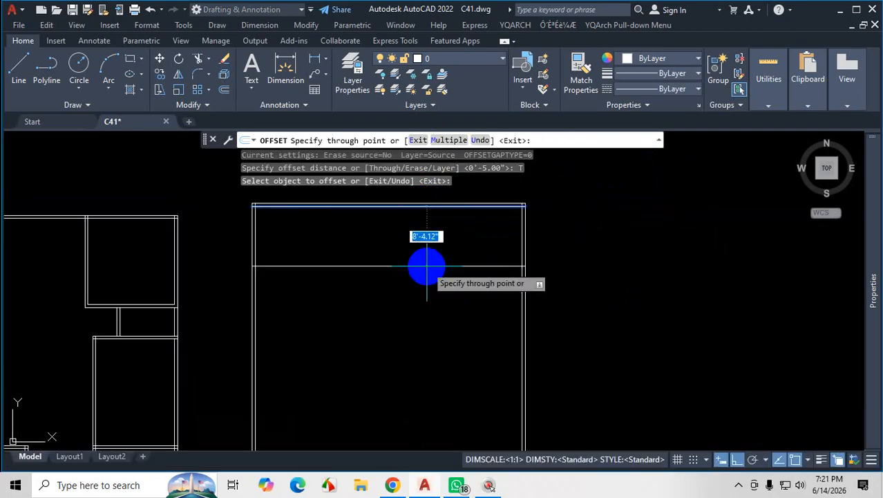
type("10")
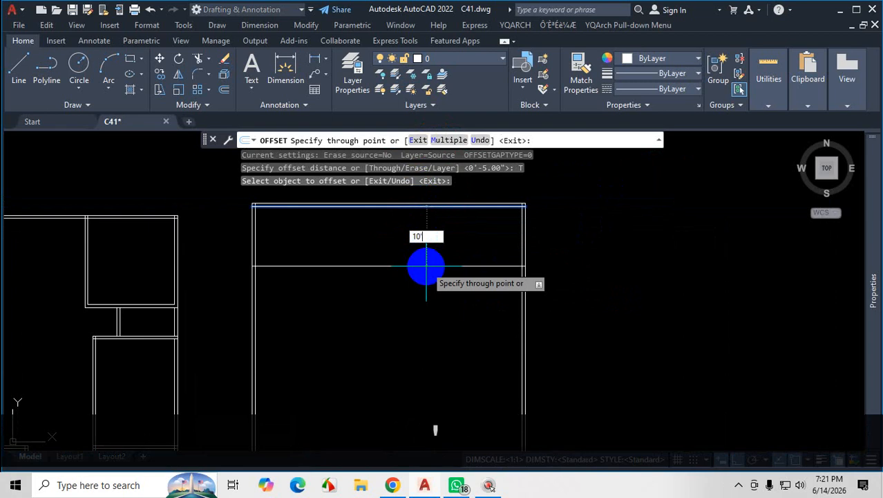
type("'")
key("Return")
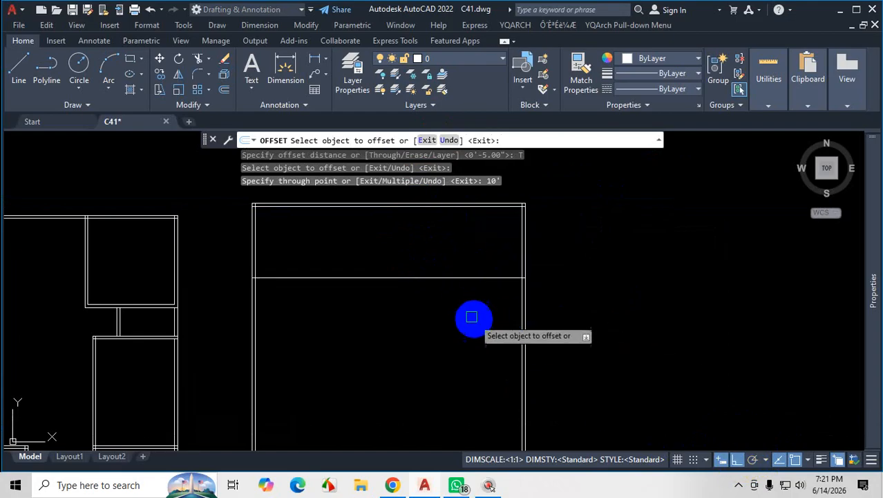
Offset the new horizontal line 5" downward to give the interior wall its thickness.
scroll(460, 335, "up", 2)
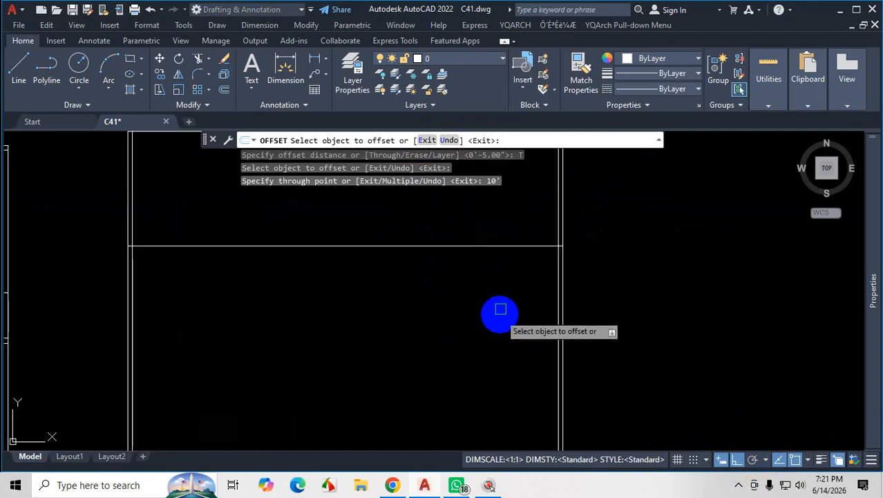
left_click(505, 246)
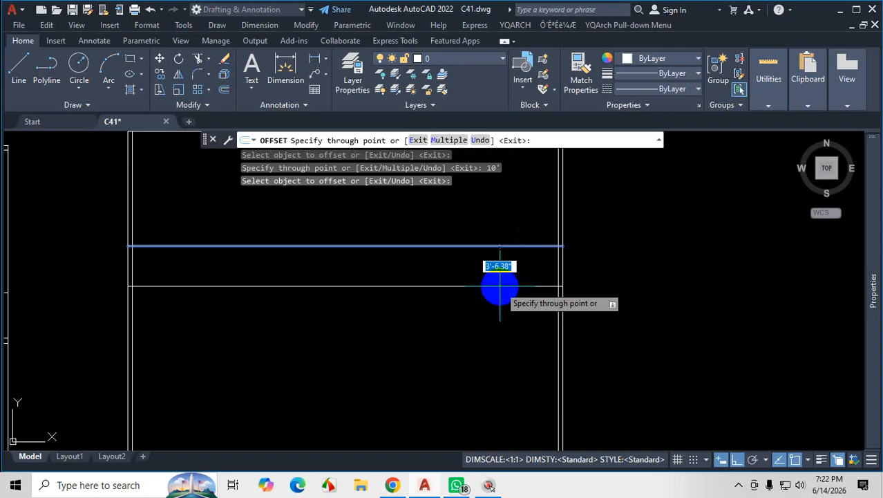
type("5")
key("Return")
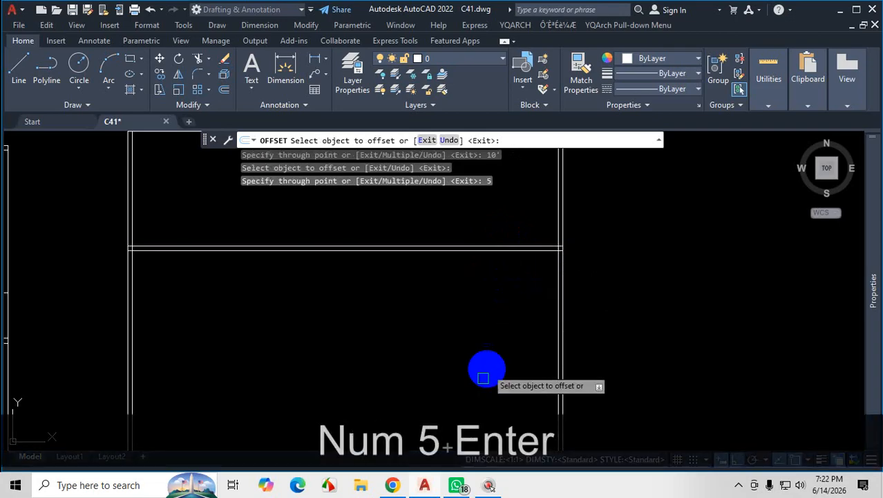
Check the guest bedroom walls on the plan PDF in Chrome, return to AutoCAD and end the Offset command.
left_click(392, 485)
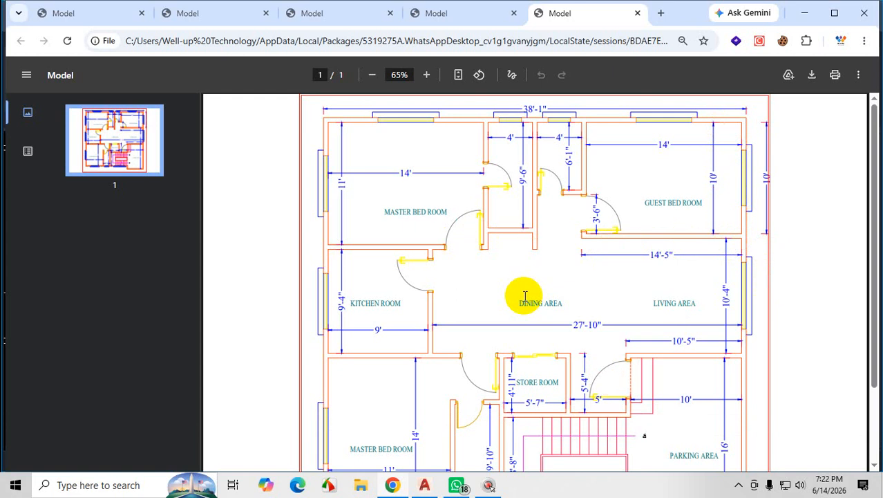
key("Escape")
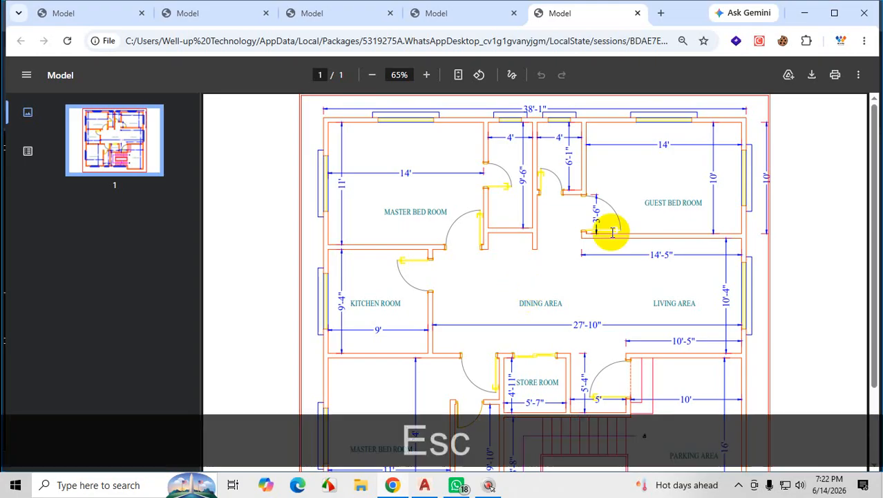
left_click(804, 12)
scroll(643, 263, "down", 4)
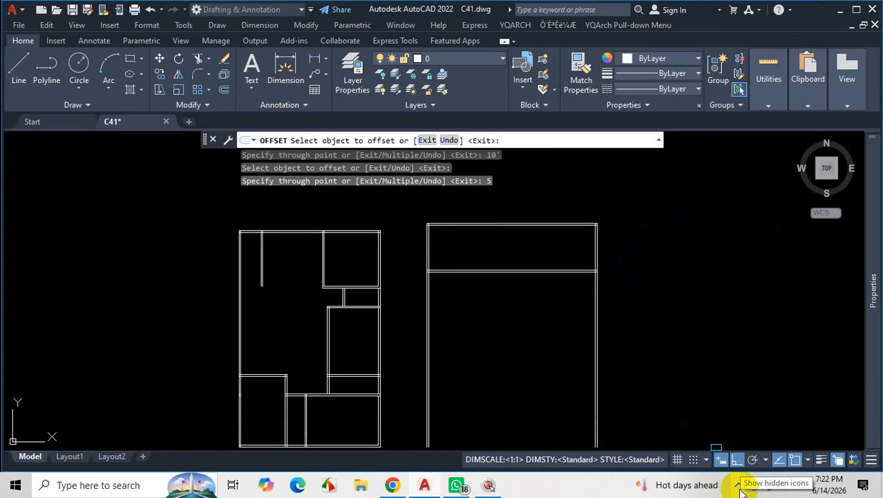
scroll(564, 256, "up", 4)
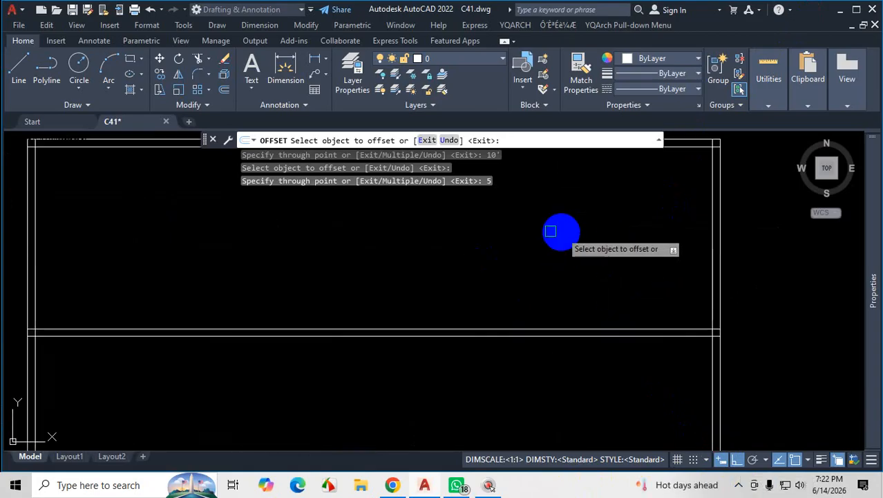
scroll(601, 260, "down", 2)
scroll(601, 259, "up", 2)
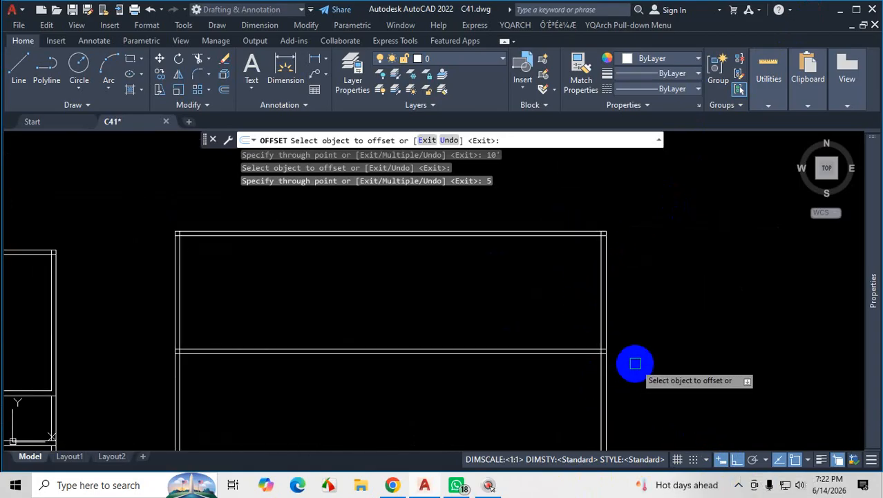
key("Escape")
Examine where the new horizontal wall meets the right outer wall and compare it with the wall layout of the neighbouring plan.
scroll(622, 318, "down", 3)
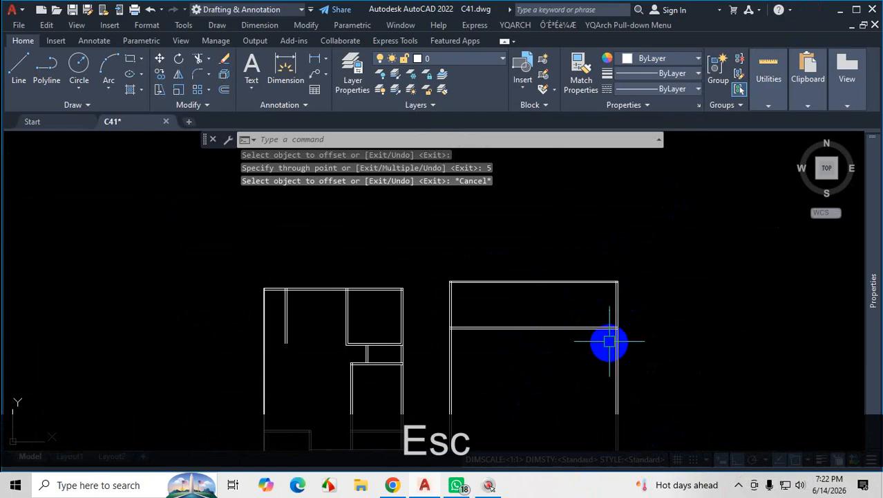
scroll(613, 331, "up", 5)
scroll(621, 335, "up", 3)
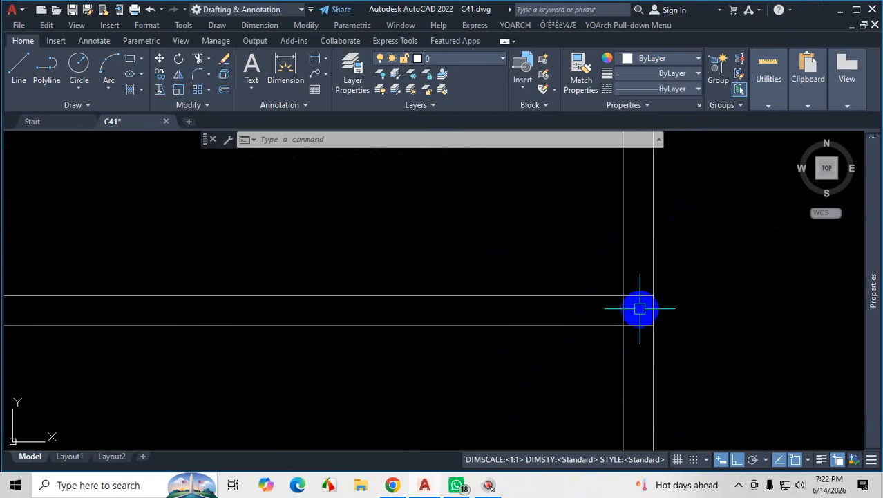
scroll(665, 285, "down", 6)
scroll(460, 354, "up", 4)
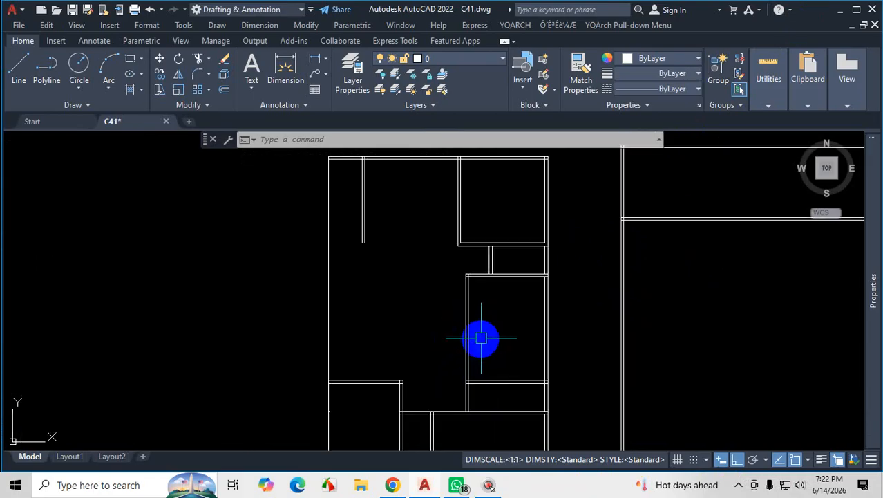
scroll(511, 331, "down", 5)
scroll(577, 306, "up", 5)
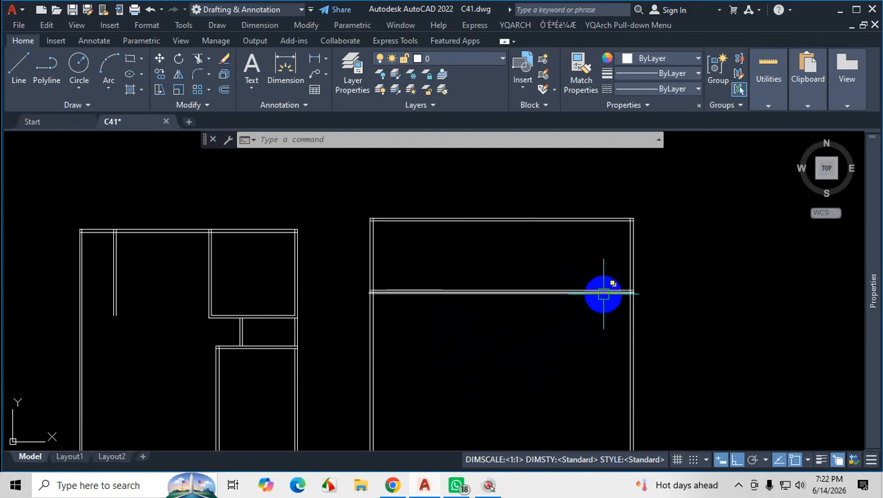
scroll(615, 294, "up", 3)
scroll(663, 296, "down", 4)
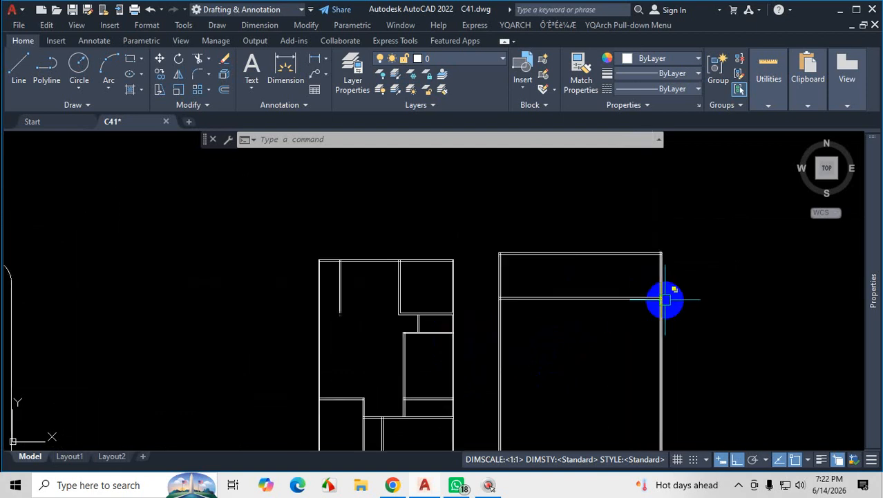
scroll(662, 297, "up", 4)
scroll(667, 301, "down", 3)
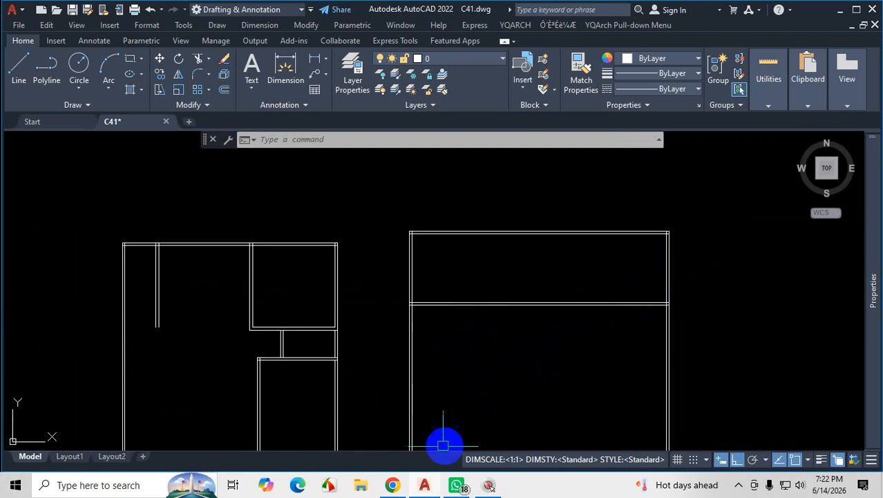
In the Chrome plan PDF, trace the upper rooms' walls, mark the guest bedroom's lower wall junction with the right outer wall, and return to AutoCAD.
left_click(393, 485)
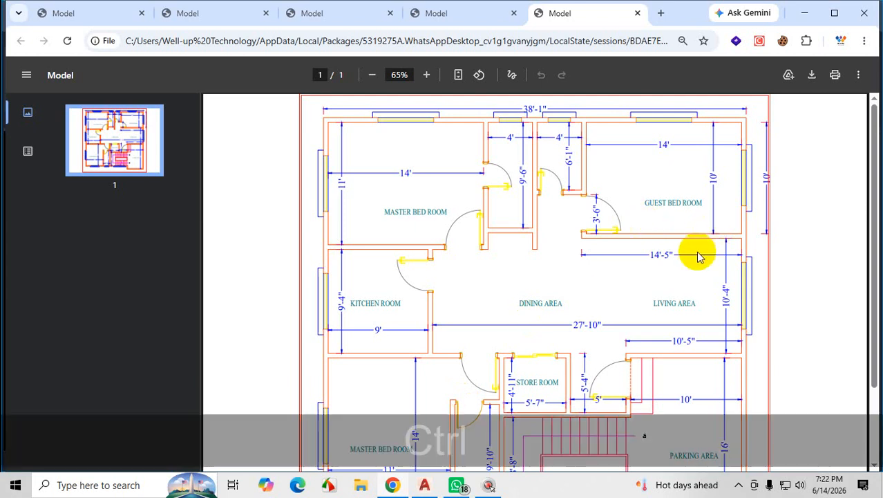
key("ctrl+1")
mouse_move(263, 241)
left_mouse_down()
mouse_move(714, 237)
mouse_move(861, 8)
mouse_move(670, 18)
left_mouse_up()
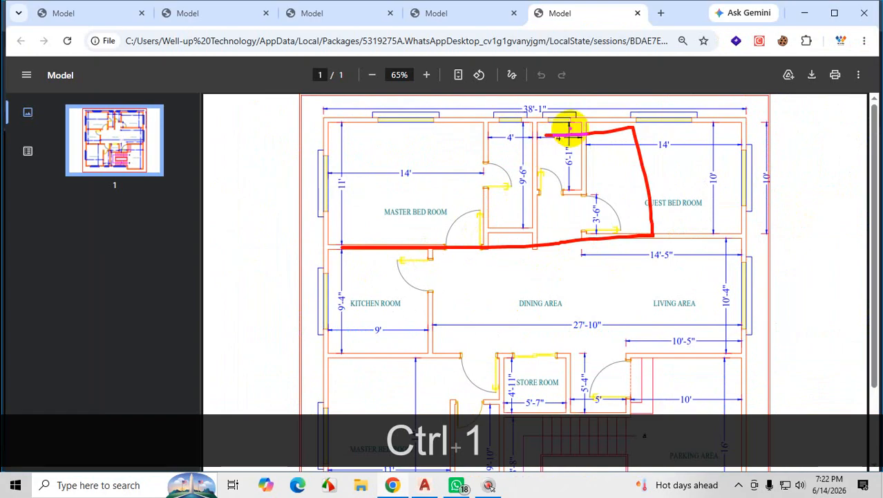
left_click_drag(526, 118, 532, 250)
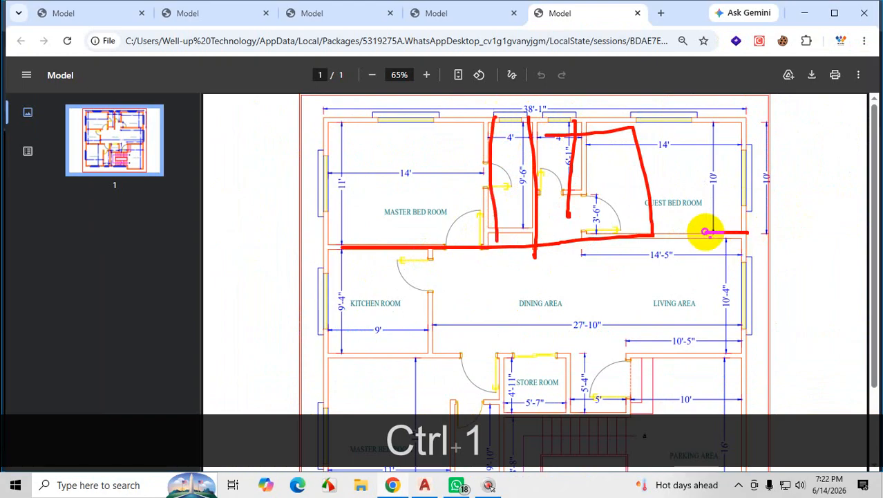
left_click_drag(740, 241, 737, 245)
left_click_drag(740, 234, 754, 246)
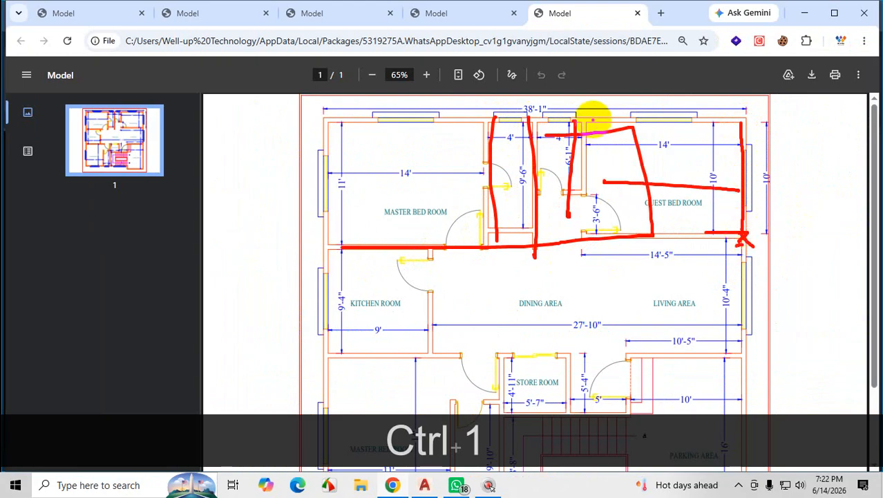
key("Escape")
left_click(804, 13)
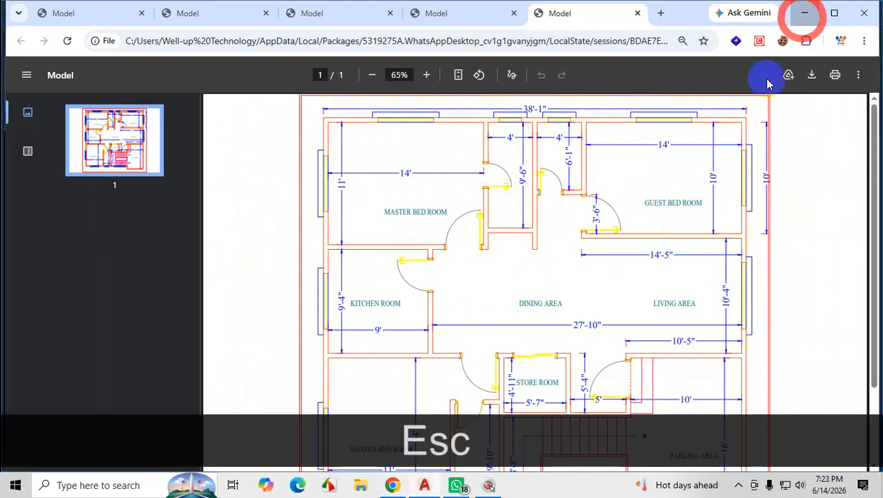
Trim the inner line of the right outer wall between the two lines of the new horizontal wall, then inspect the junction.
scroll(667, 322, "up", 10)
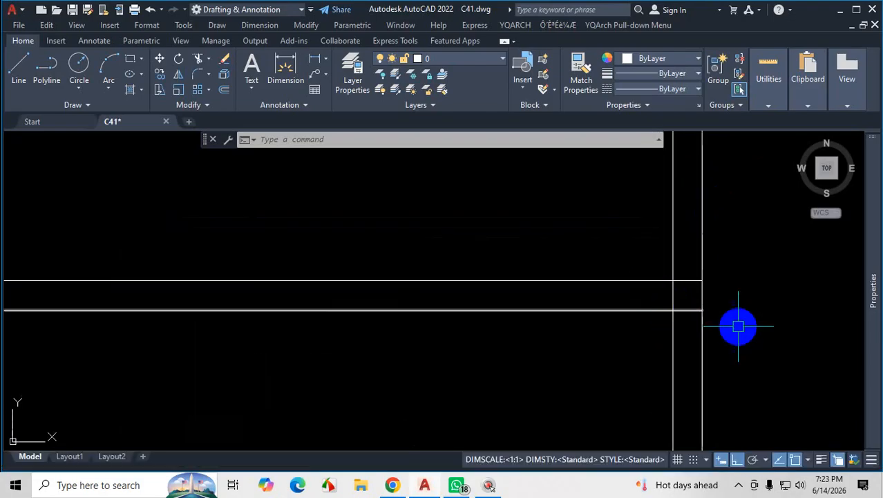
type("tr")
key("Return")
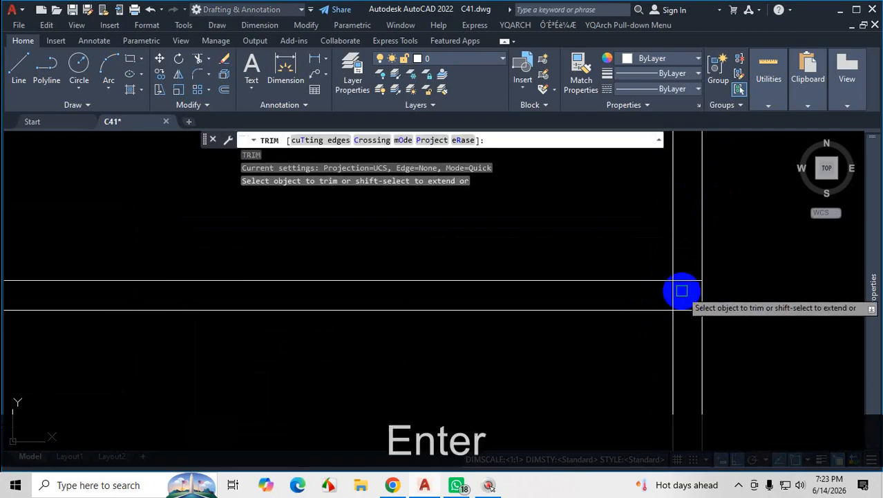
scroll(676, 302, "up", 1)
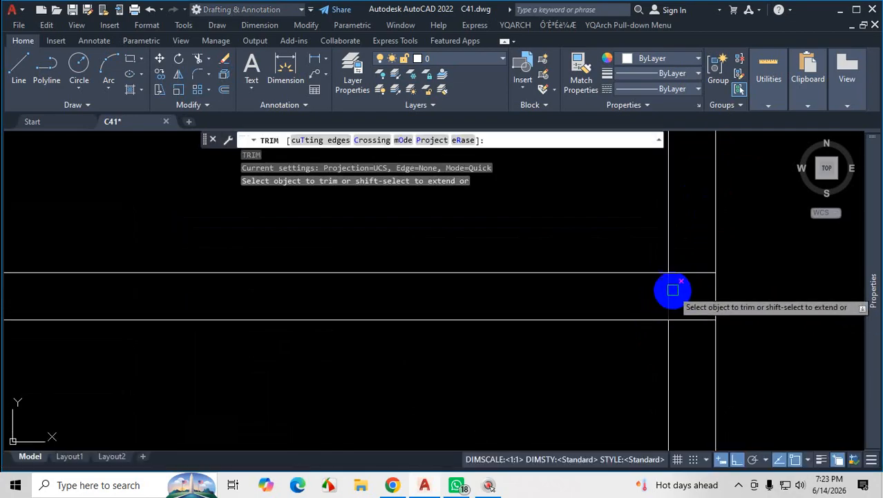
left_click(670, 227)
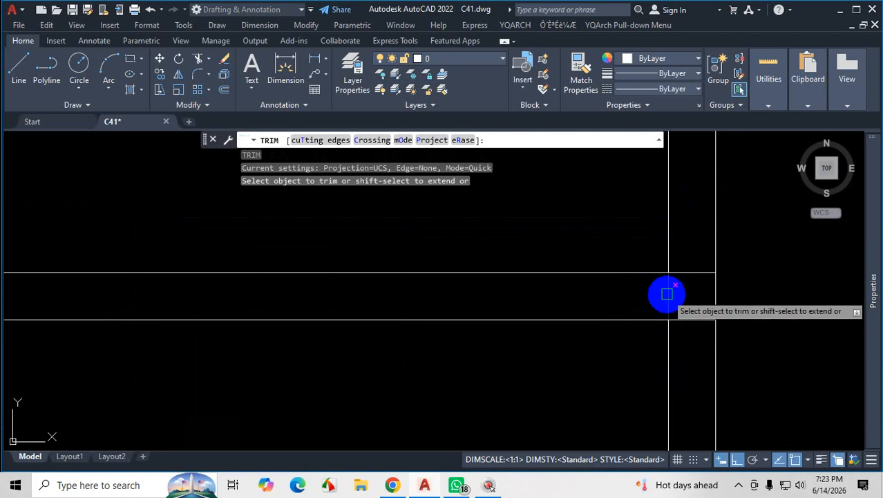
left_click(667, 296)
scroll(694, 297, "down", 5)
scroll(701, 291, "down", 5)
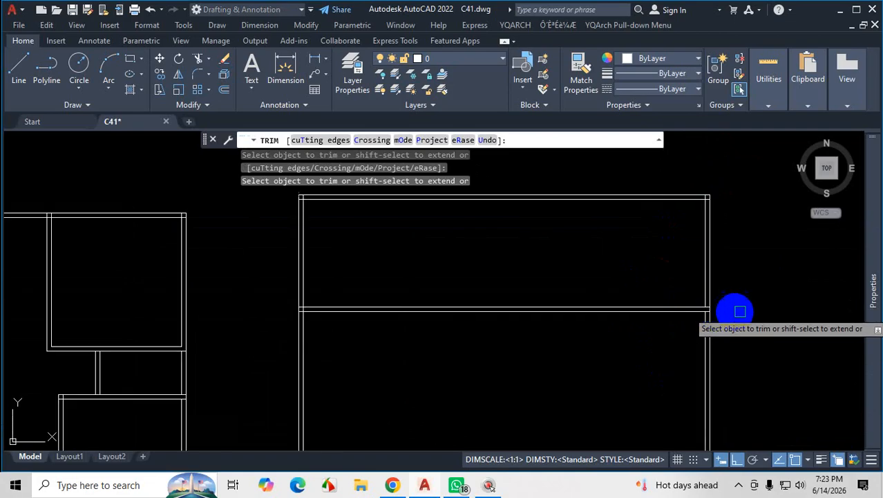
key("Escape")
scroll(672, 250, "up", 5)
key("Escape")
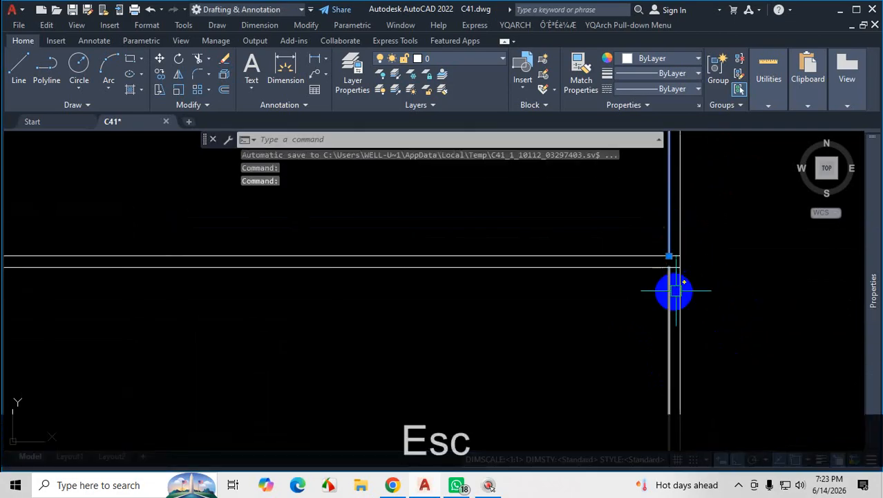
scroll(685, 311, "down", 5)
key("Escape")
scroll(688, 271, "up", 2)
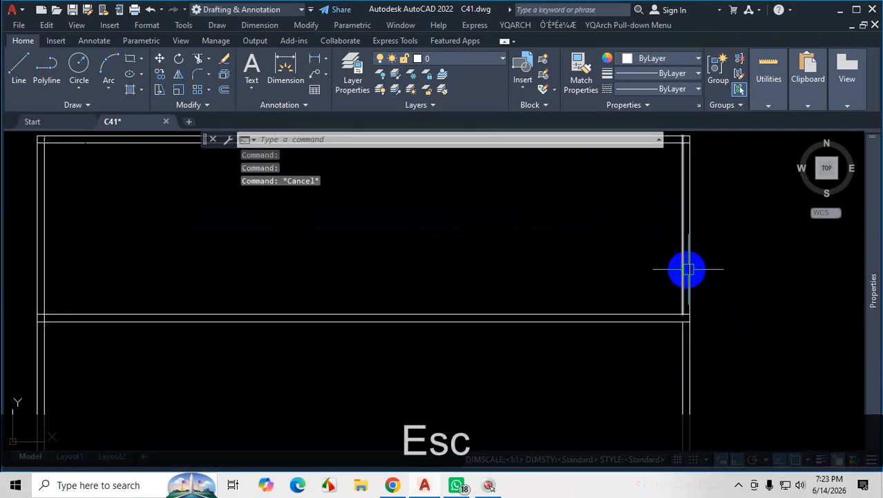
scroll(685, 268, "down", 4)
Check the upper rooms on the plan PDF in Chrome and return to the AutoCAD drawing's upper right corner.
left_click(392, 486)
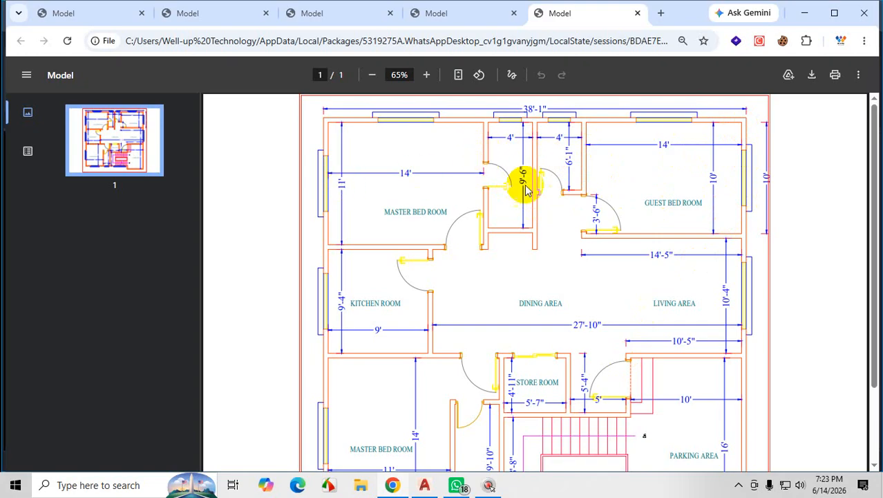
left_click(802, 13)
scroll(676, 251, "up", 5)
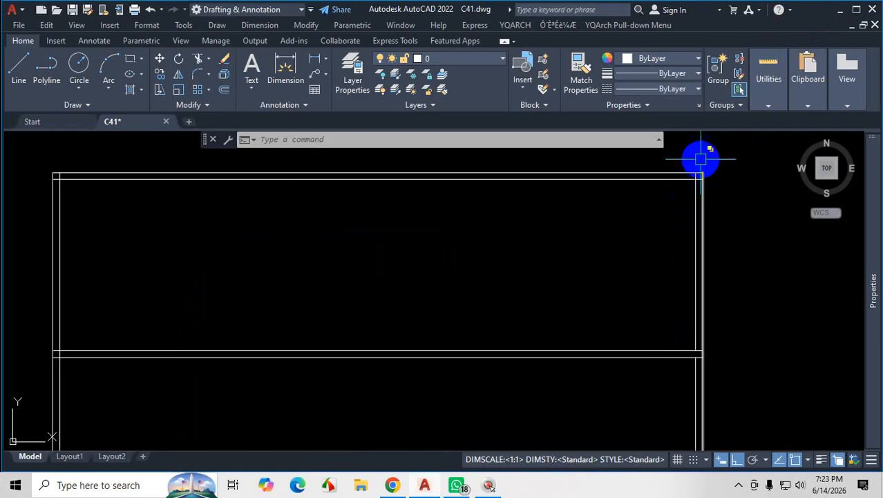
Inspect the upper right corner of the outline, where the top and right outer walls meet.
scroll(707, 160, "up", 4)
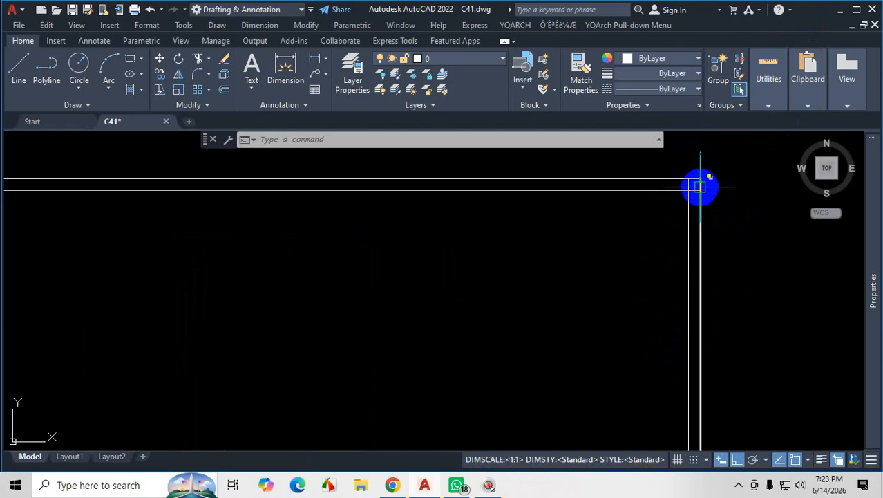
scroll(669, 199, "up", 3)
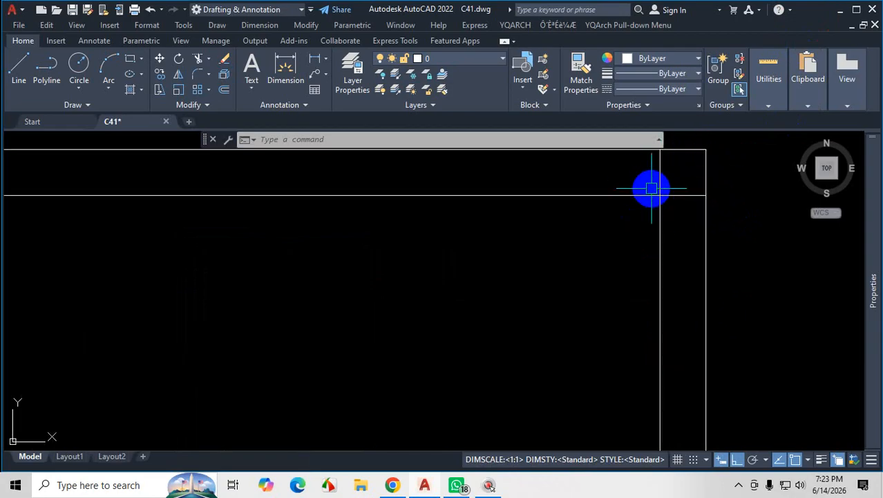
scroll(650, 188, "down", 4)
scroll(663, 216, "down", 3)
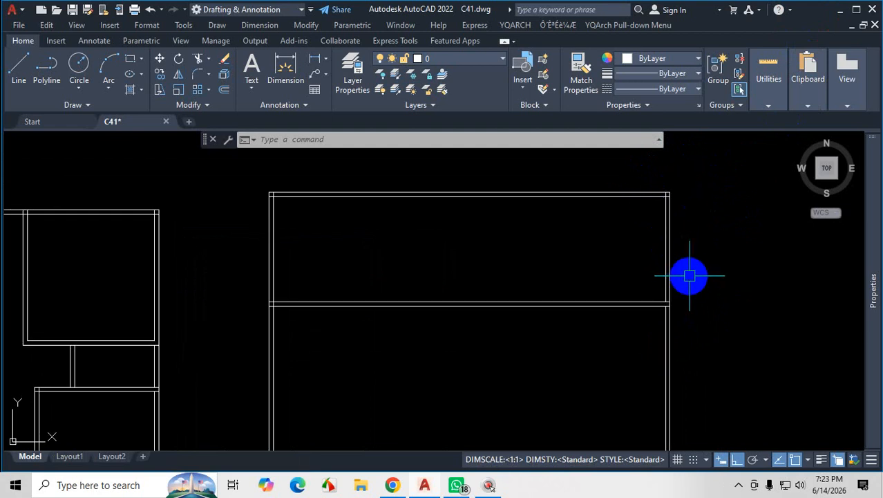
scroll(690, 276, "up", 2)
type("o")
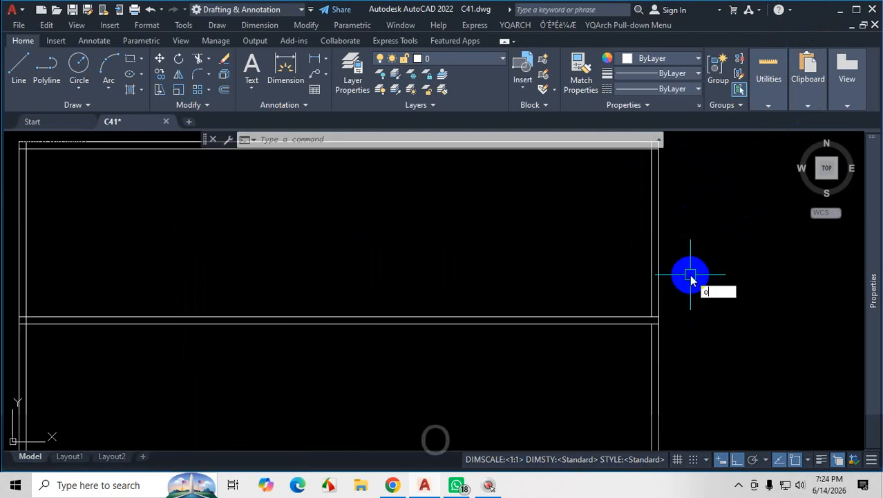
key("Return")
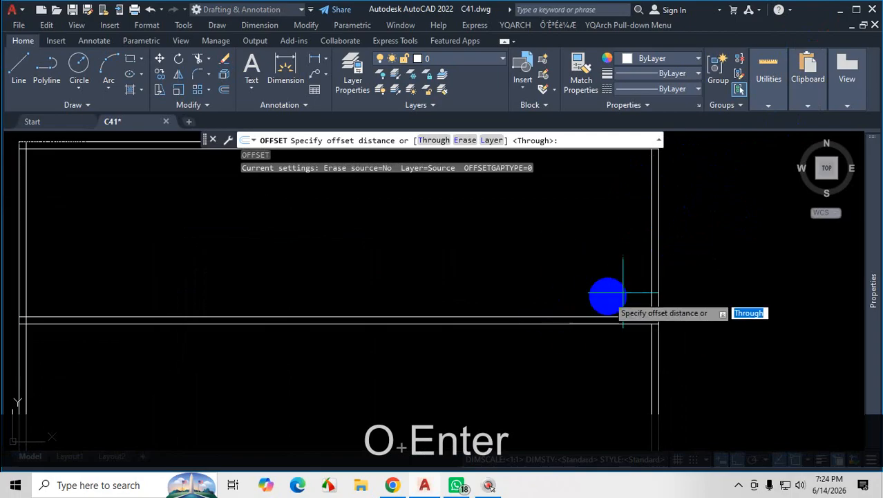
scroll(627, 293, "down", 3)
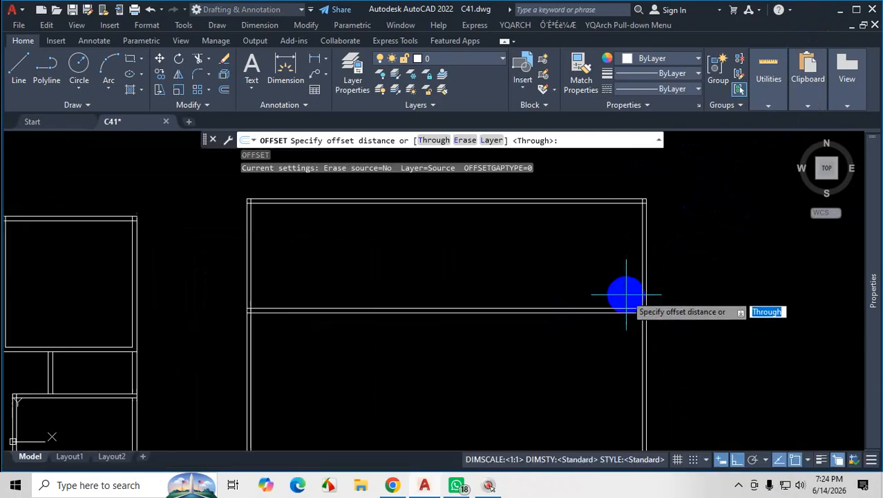
scroll(396, 311, "up", 5)
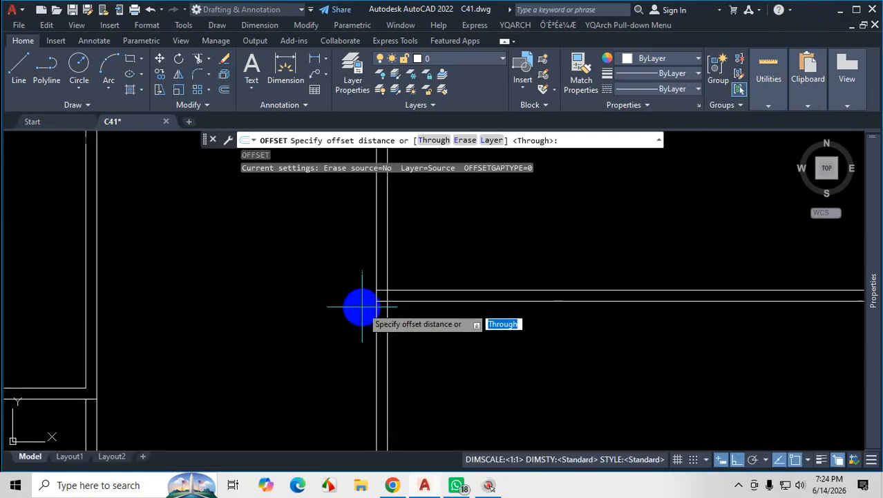
scroll(377, 291, "up", 5)
scroll(403, 311, "down", 10)
scroll(642, 235, "up", 13)
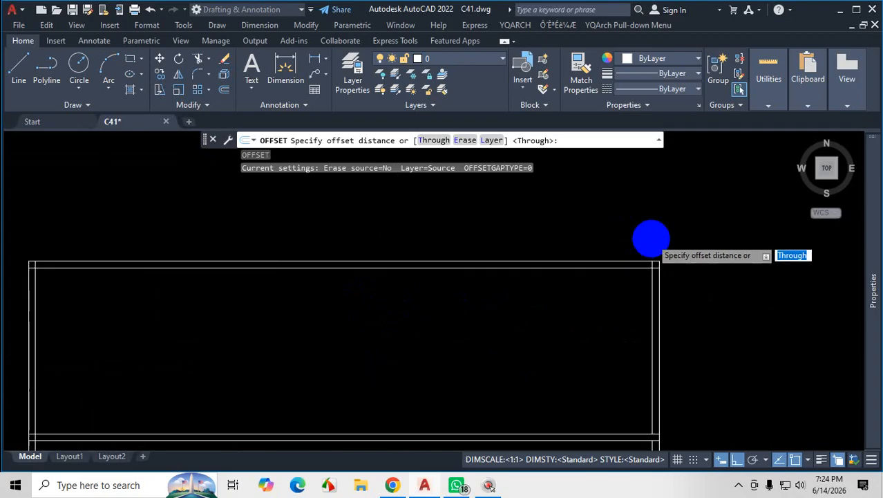
scroll(551, 207, "down", 9)
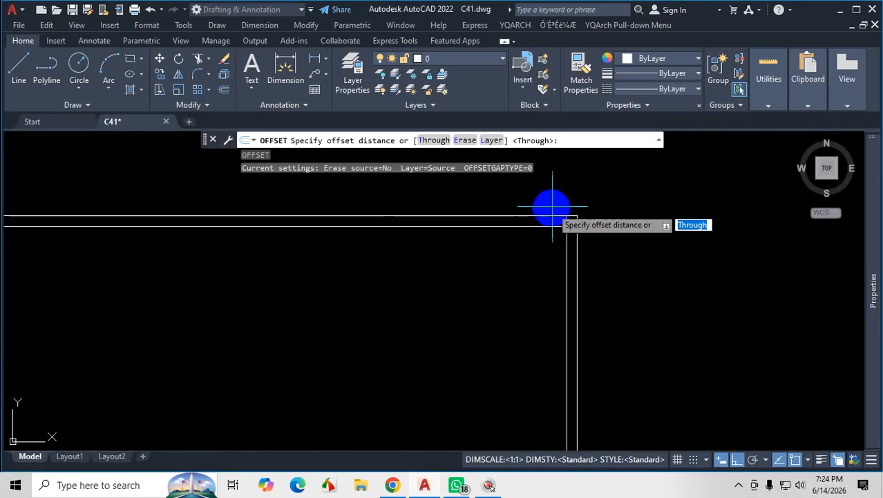
scroll(577, 398, "up", 3)
scroll(550, 384, "up", 4)
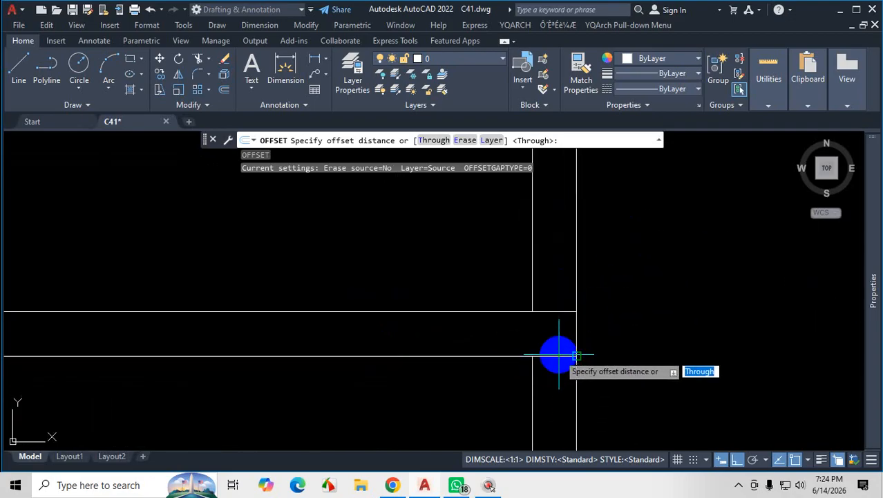
scroll(560, 328, "down", 4)
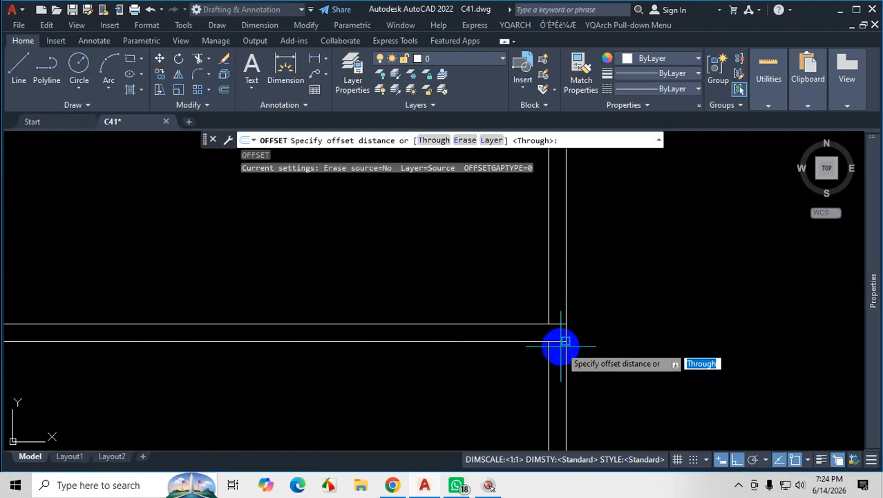
scroll(540, 327, "up", 6)
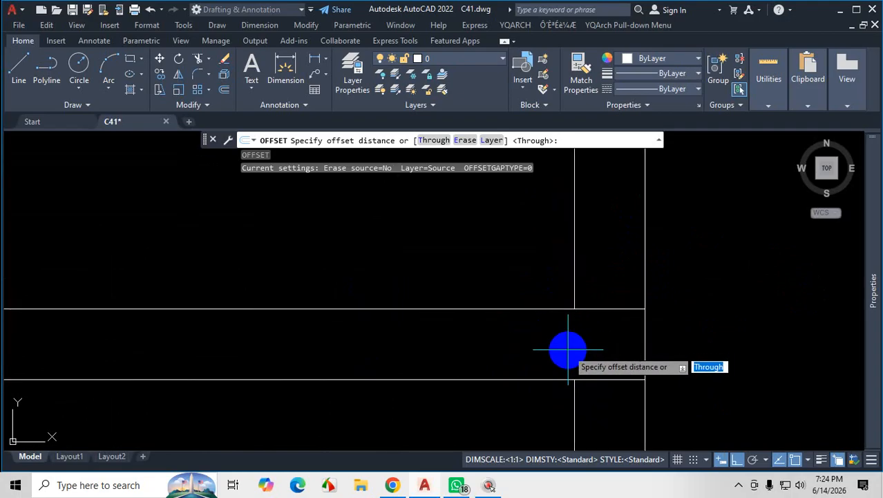
key("Escape")
scroll(680, 318, "down", 3)
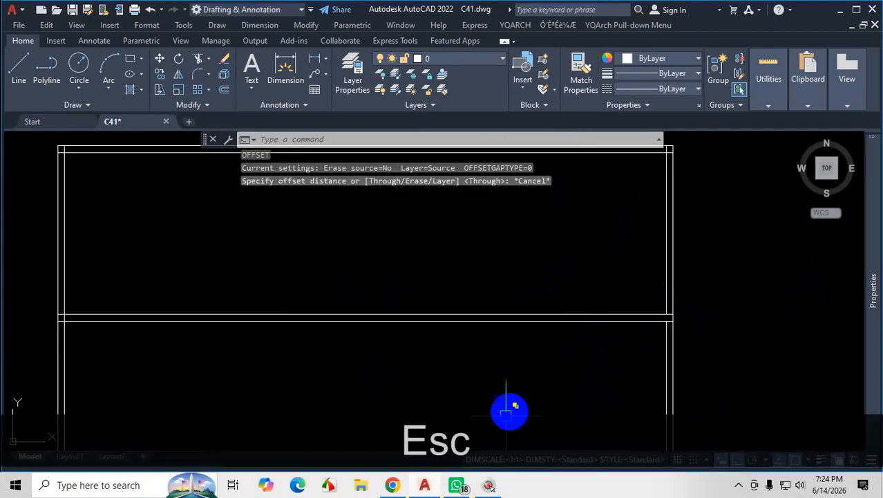
Check the guest bedroom in the Chrome plan PDF, tracing the upper outer wall from its right corner, and return to the AutoCAD drawing.
left_click(459, 483)
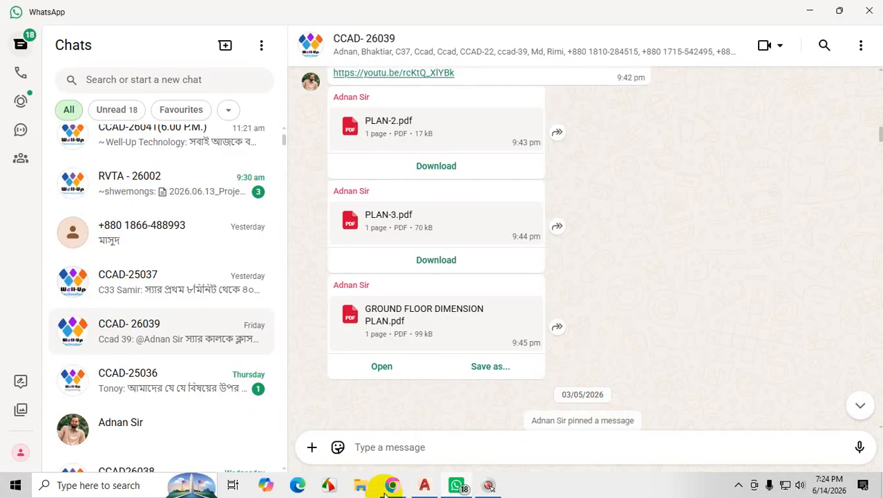
left_click(391, 486)
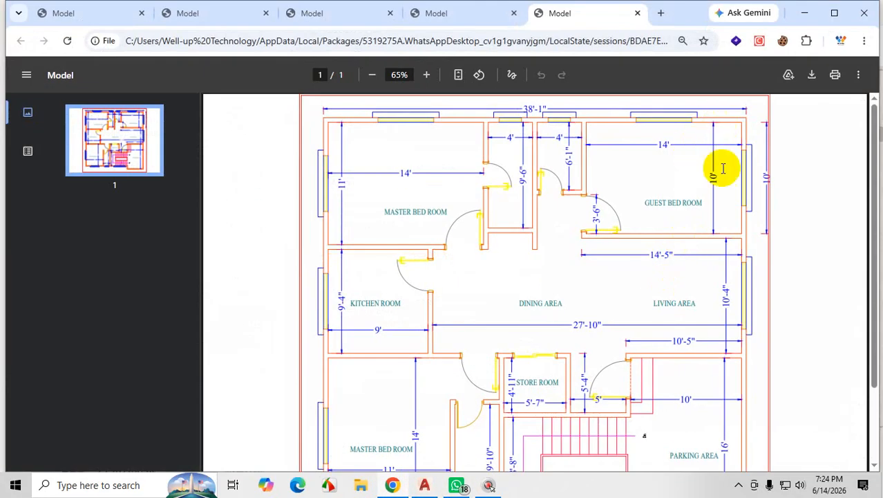
key("ctrl+1")
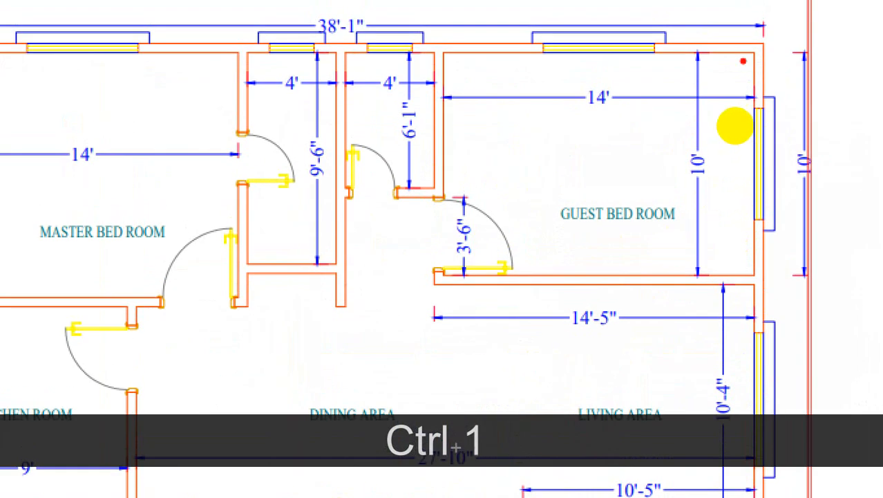
left_click_drag(751, 55, 509, 43)
key("Escape")
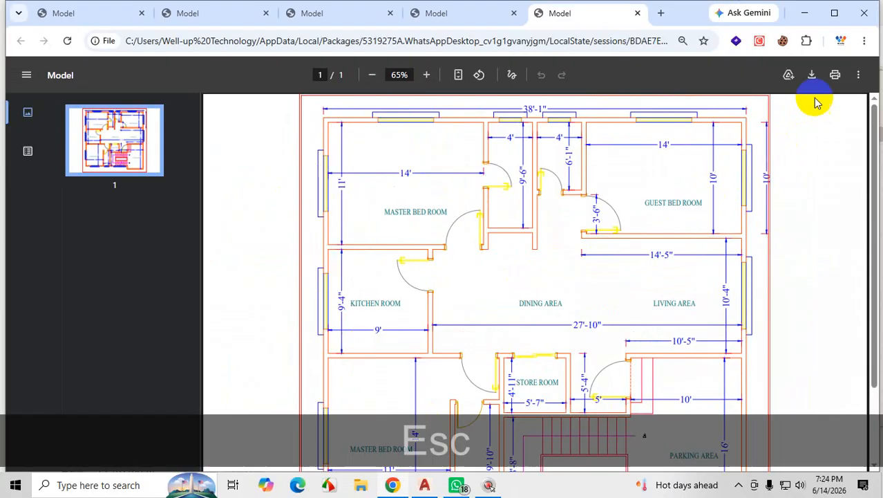
left_click(805, 14)
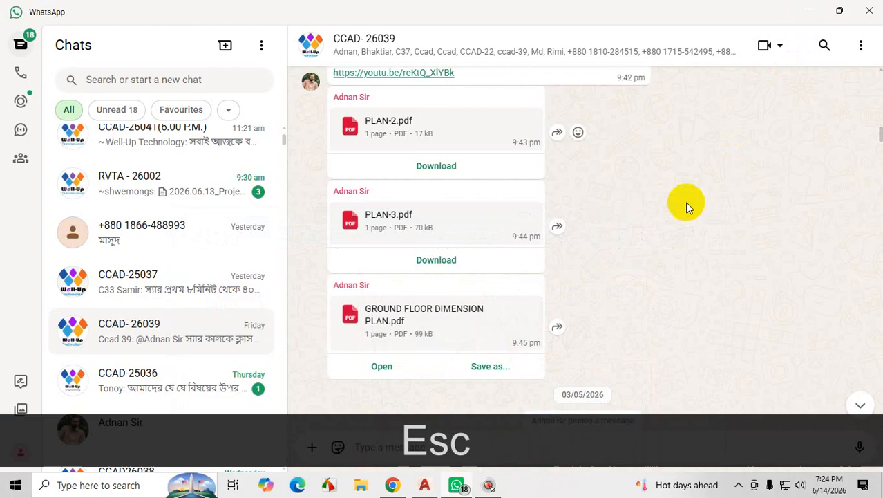
left_click(811, 12)
scroll(586, 323, "down", 2)
scroll(566, 331, "up", 2)
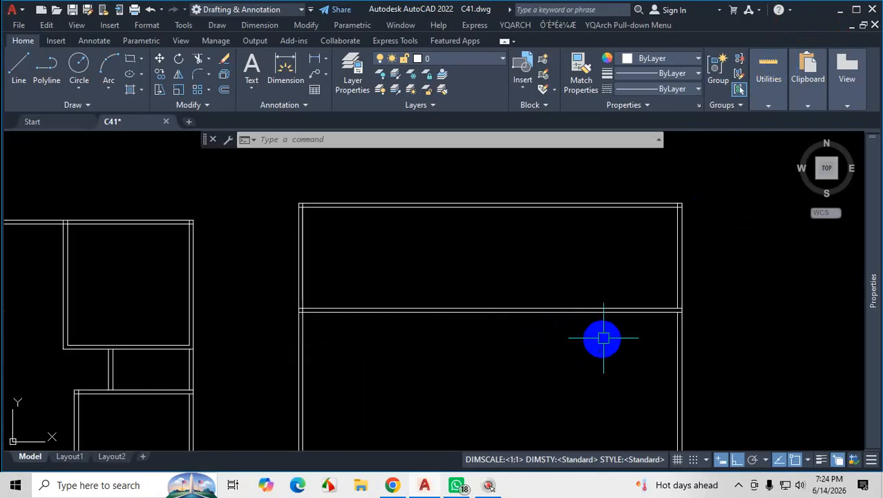
Undo the trim at the right outer wall and the offsets that made the horizontal wall below the top wall.
scroll(604, 338, "up", 2)
key("ctrl+z")
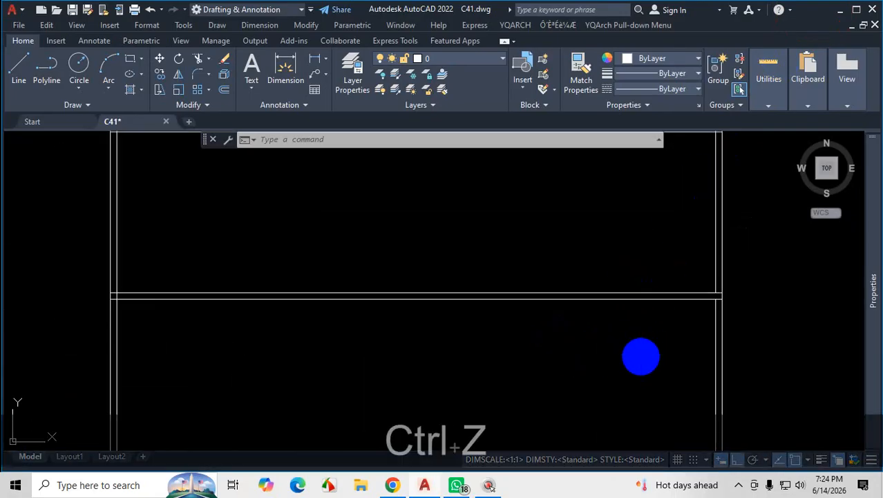
key("ctrl+z")
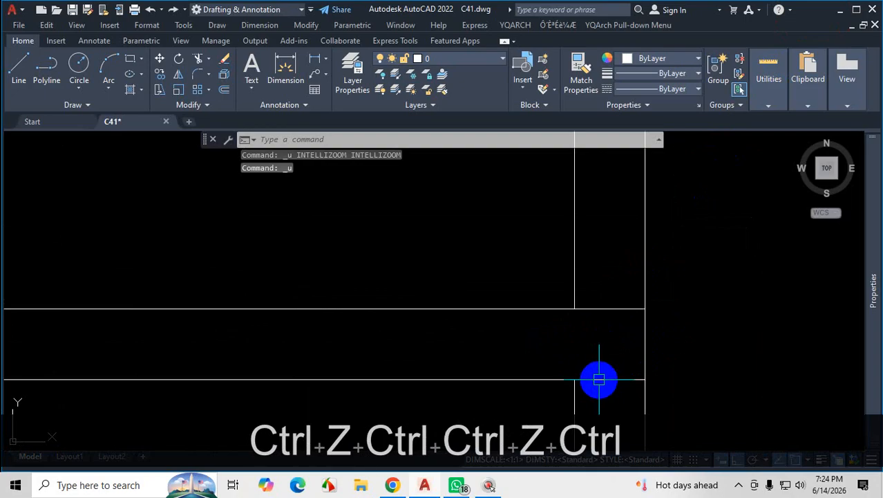
key("ctrl+z")
key("Escape")
scroll(698, 315, "down", 3)
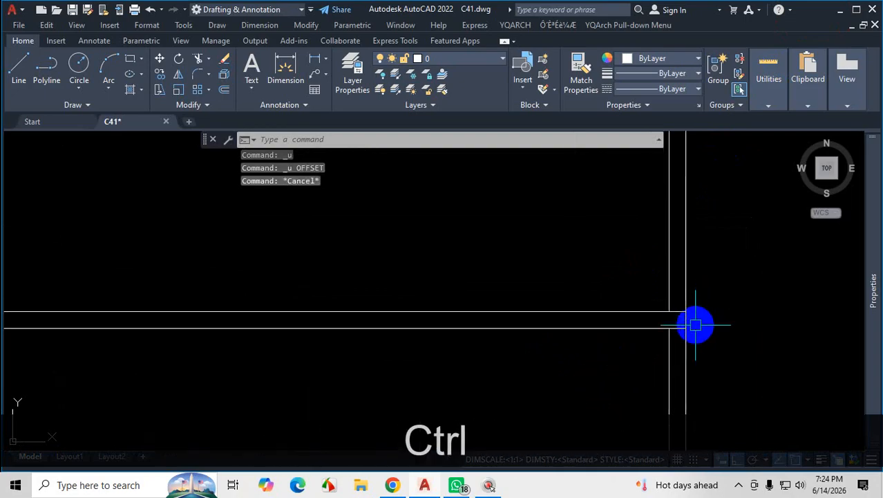
key("ctrl+z")
key("ctrl+z")
key("ctrl+z")
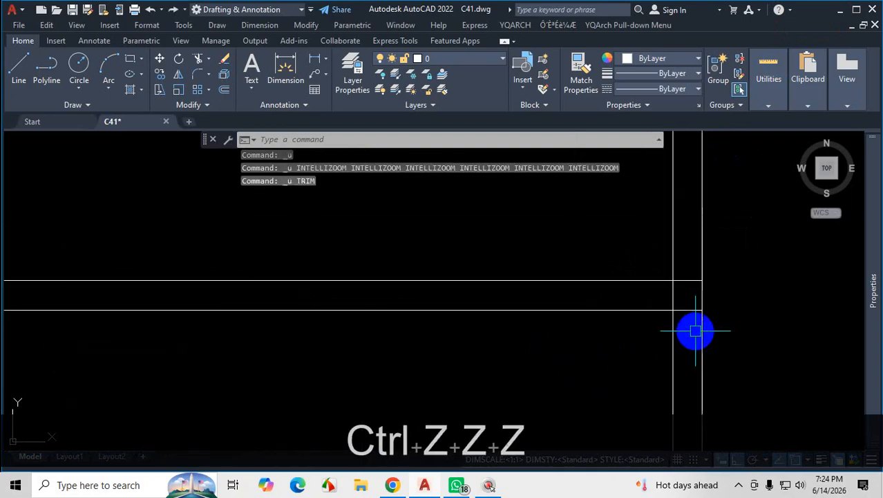
key("ctrl+z")
key("ctrl+z")
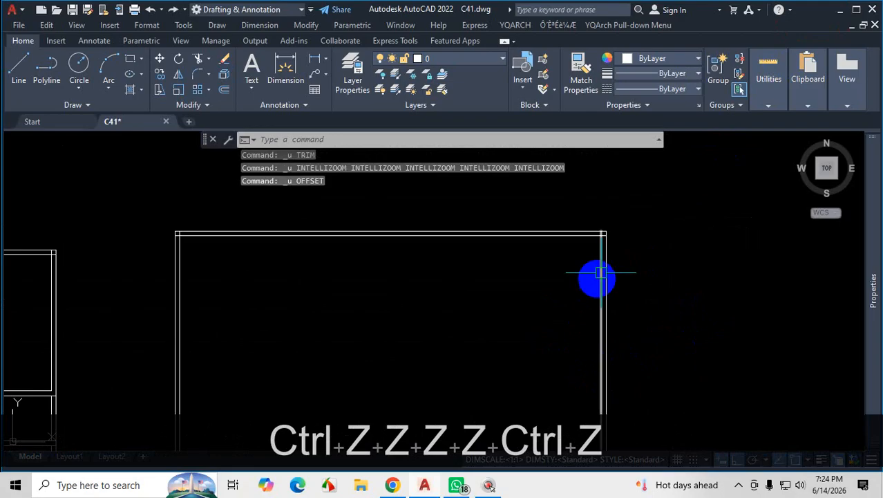
scroll(543, 237, "up", 4)
scroll(669, 254, "down", 3)
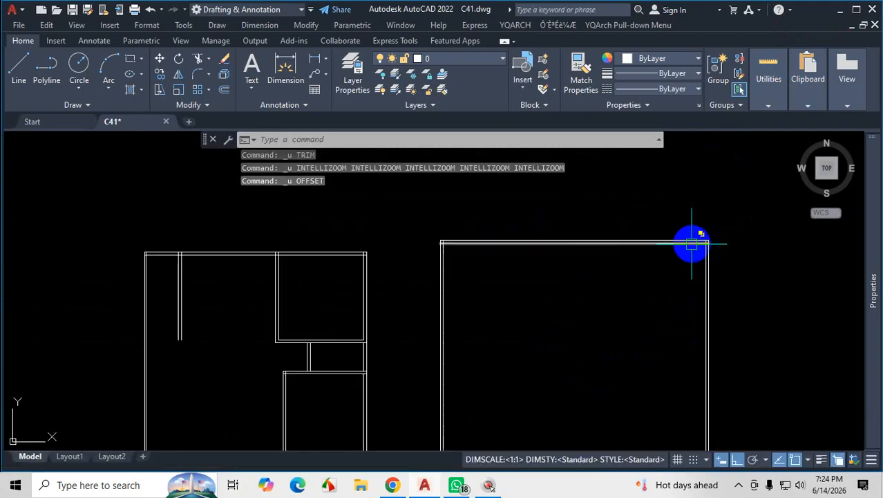
Offset the inner line of the top outer wall 10' downward, using the Through option with Ortho on.
scroll(689, 240, "up", 3)
type("o")
key("Return")
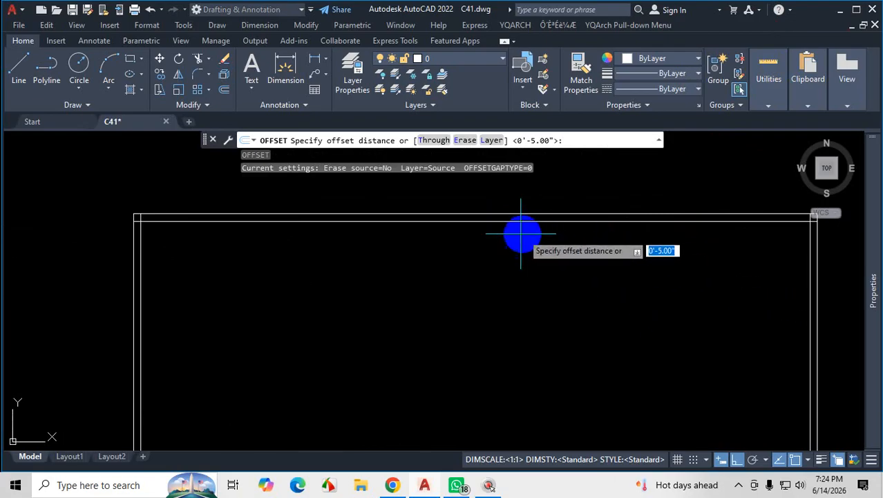
left_click(435, 140)
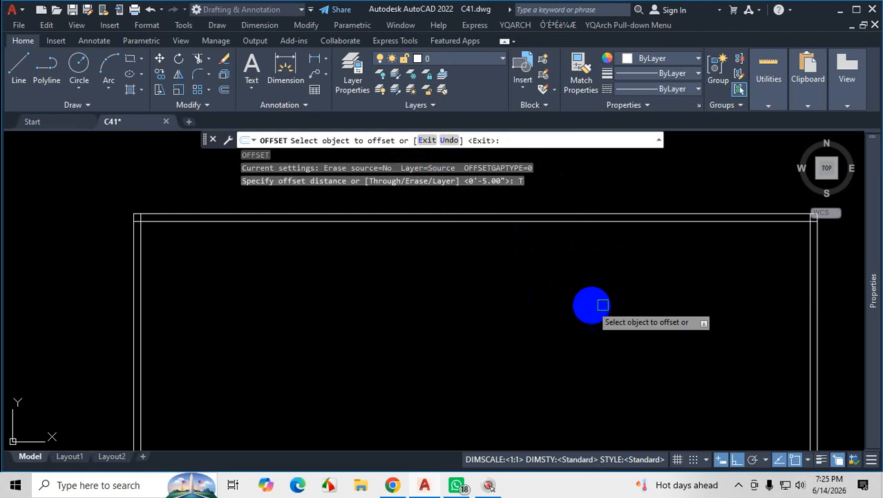
left_click(641, 223)
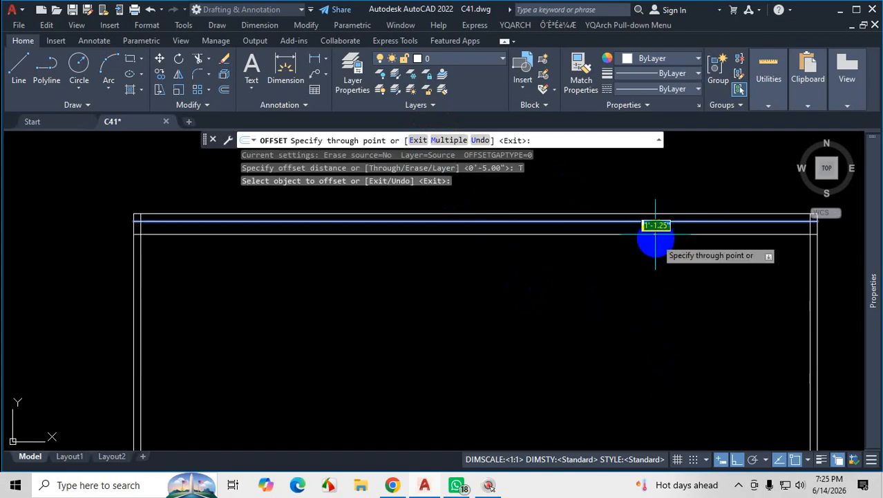
scroll(661, 232, "down", 5)
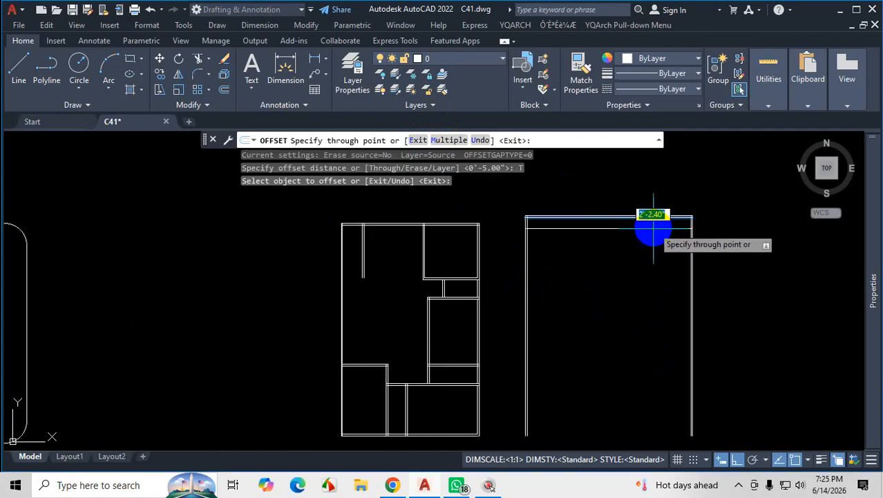
left_click(737, 459)
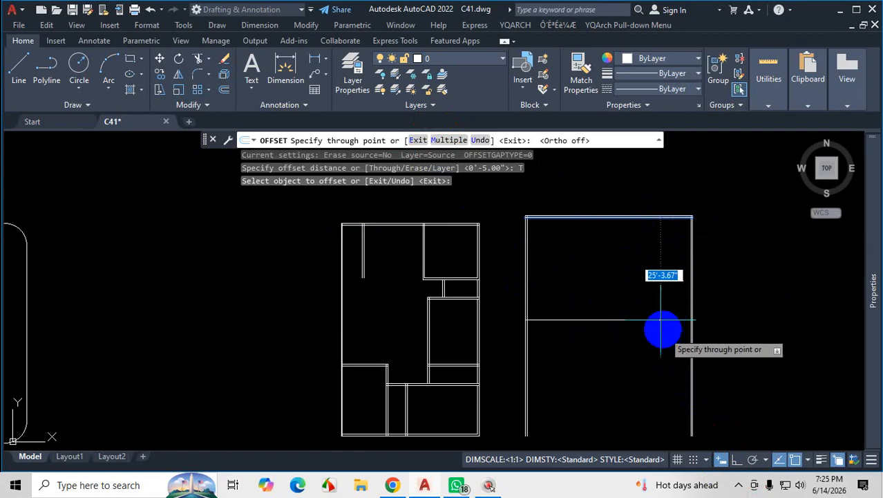
left_click(737, 459)
scroll(651, 245, "up", 2)
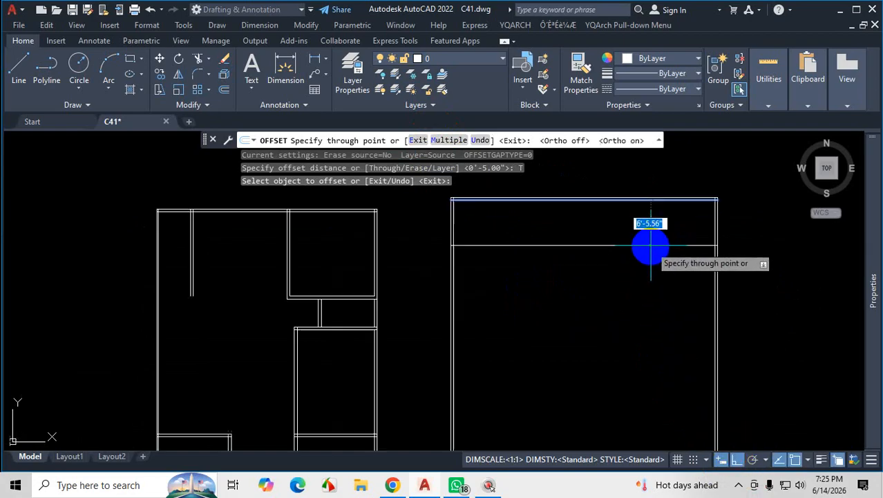
scroll(650, 245, "up", 2)
type("10")
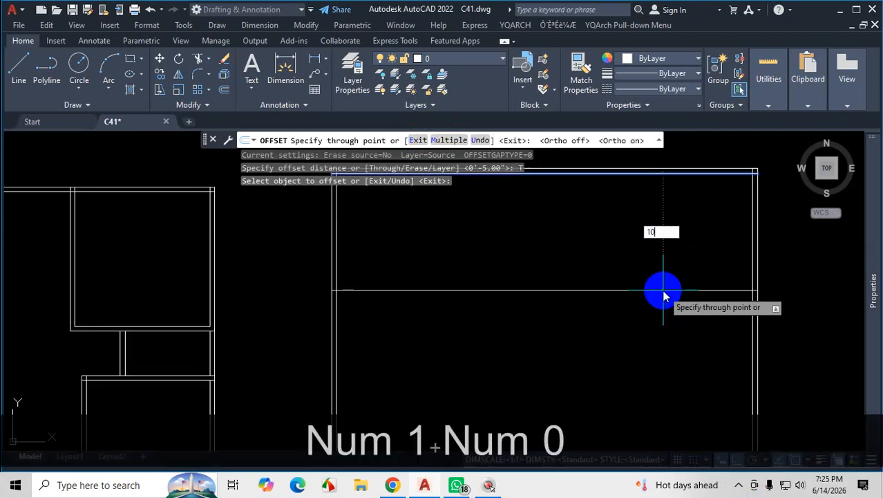
type("'")
key("Return")
Offset the new horizontal line 5" downward to give the wall below the guest bedroom its thickness.
scroll(663, 298, "down", 2)
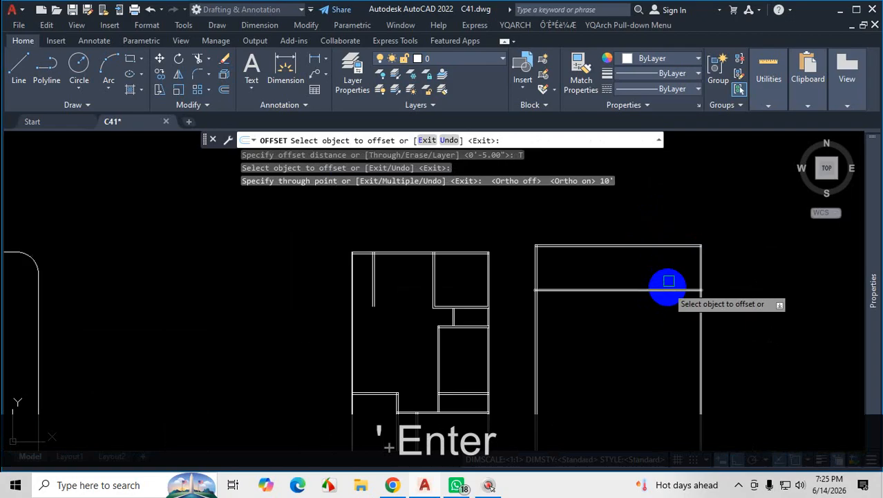
scroll(671, 301, "up", 2)
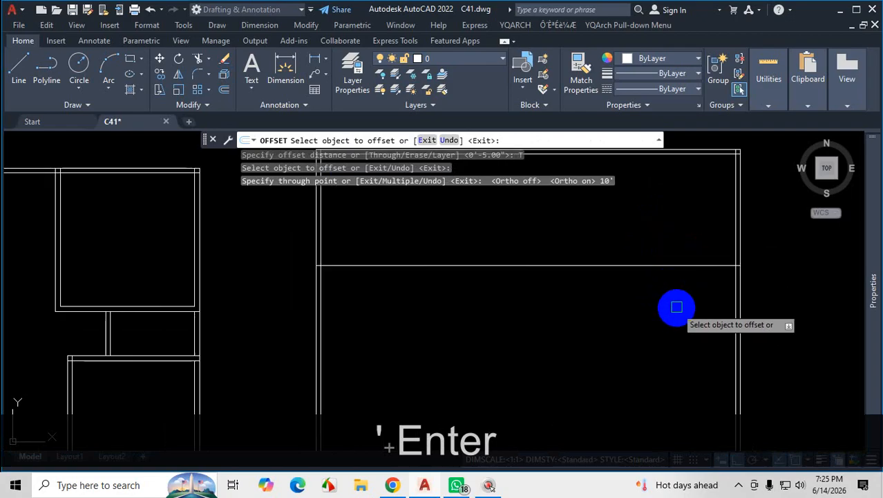
left_click(683, 267)
type("5")
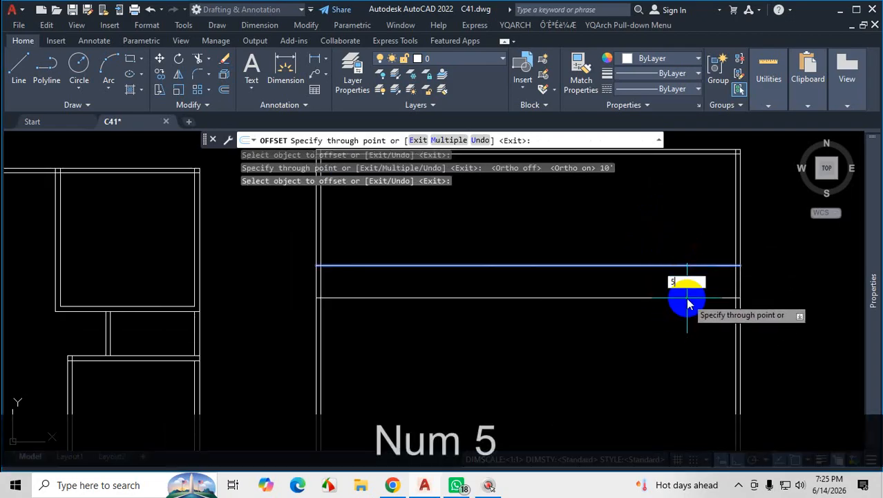
key("Return")
key("Escape")
Trim the crossing line pieces where the new horizontal wall meets the right outer wall to form an open junction.
scroll(726, 279, "up", 8)
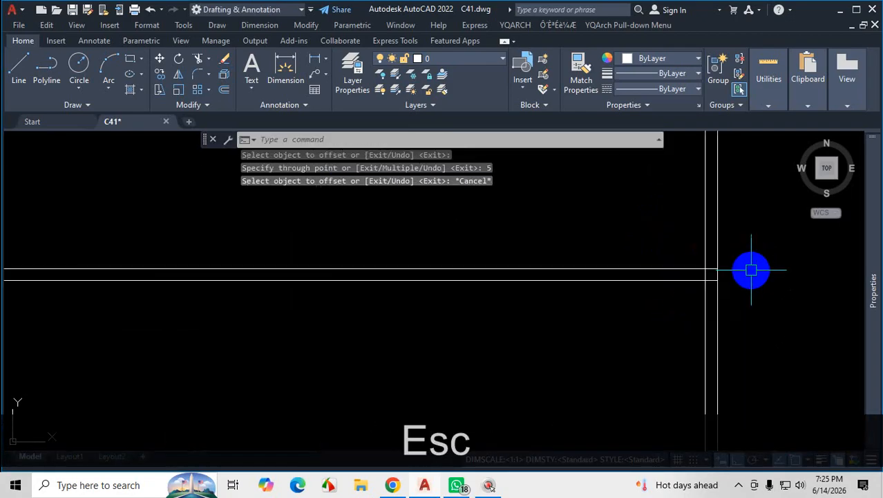
type("tr")
key("Return")
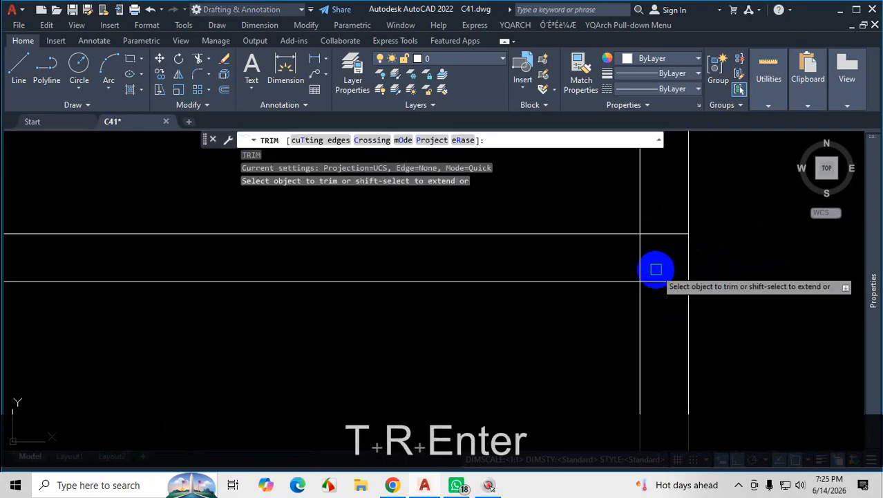
left_click(645, 258)
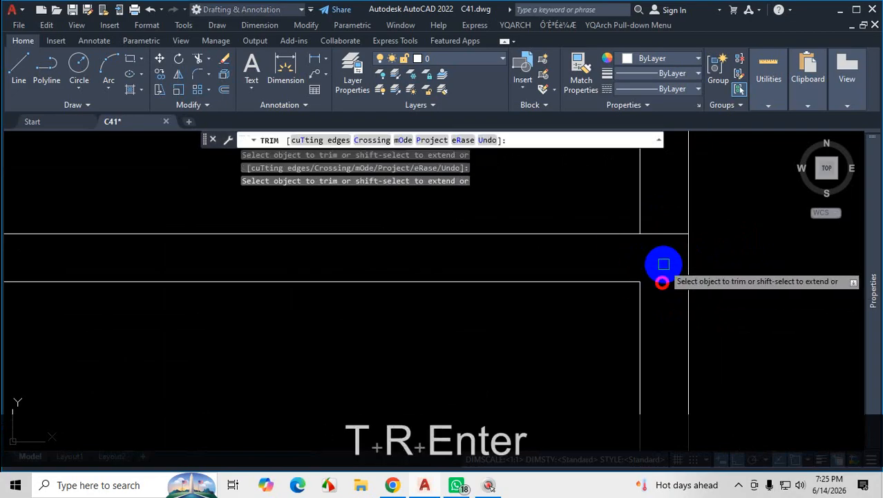
left_click(668, 233)
scroll(766, 273, "down", 3)
key("Escape")
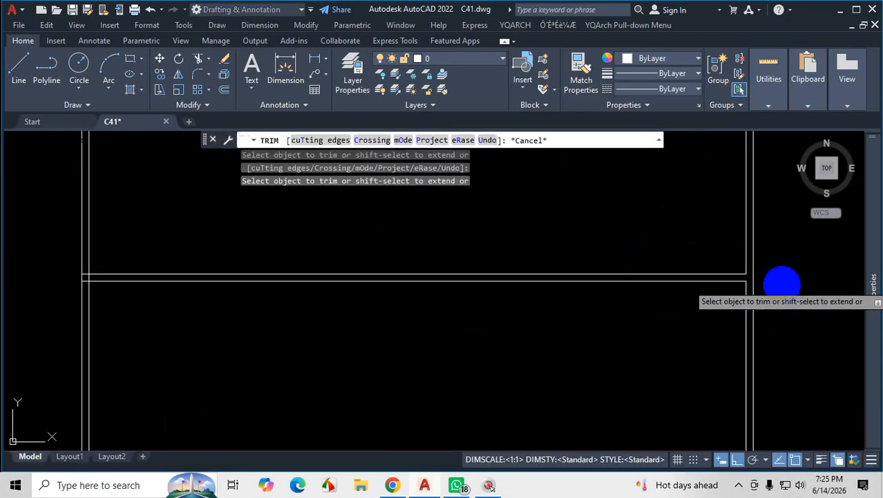
scroll(706, 307, "down", 2)
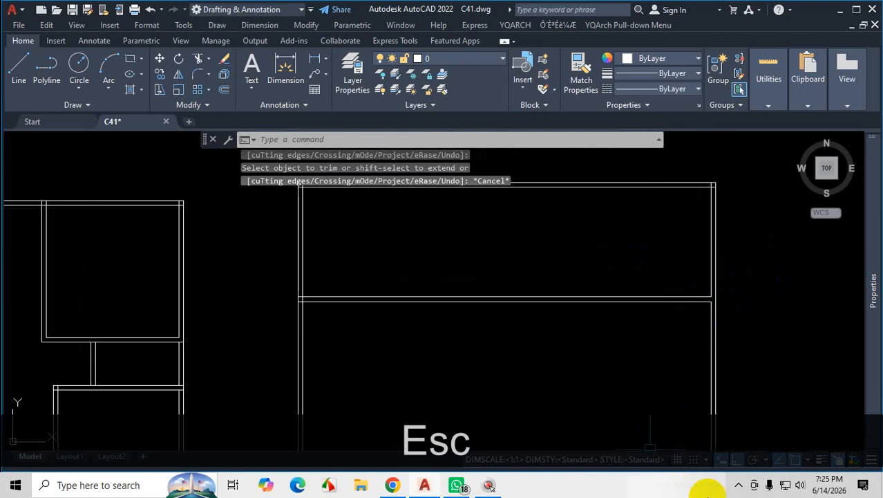
Offset the inner line of the right outer wall 14' to the left with the Through option, checking the guest bedroom width in the Chrome plan PDF.
scroll(704, 235, "up", 5)
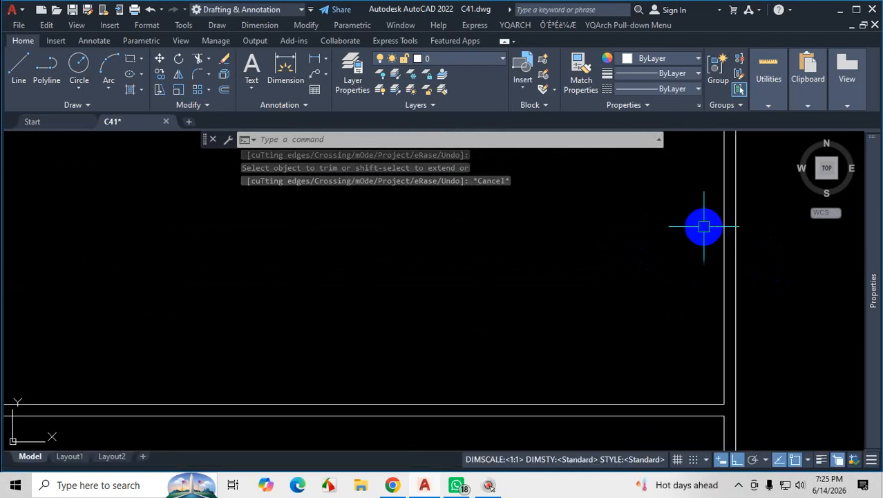
scroll(585, 316, "down", 2)
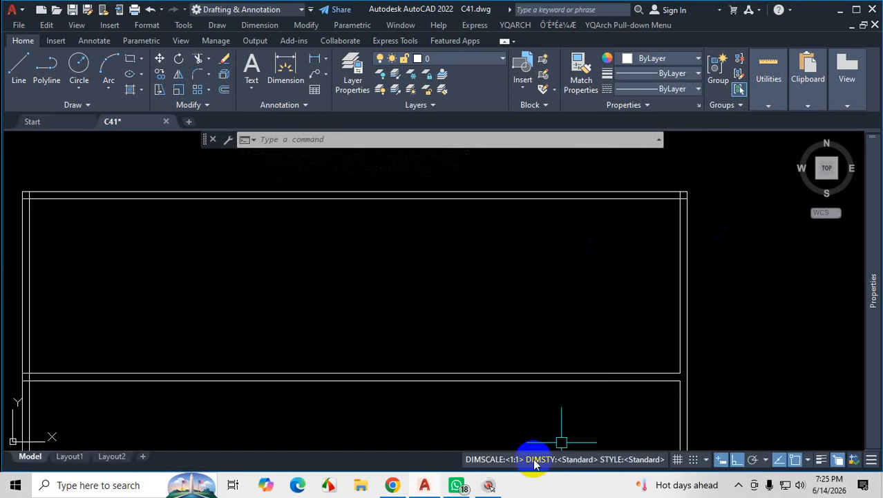
left_click(390, 486)
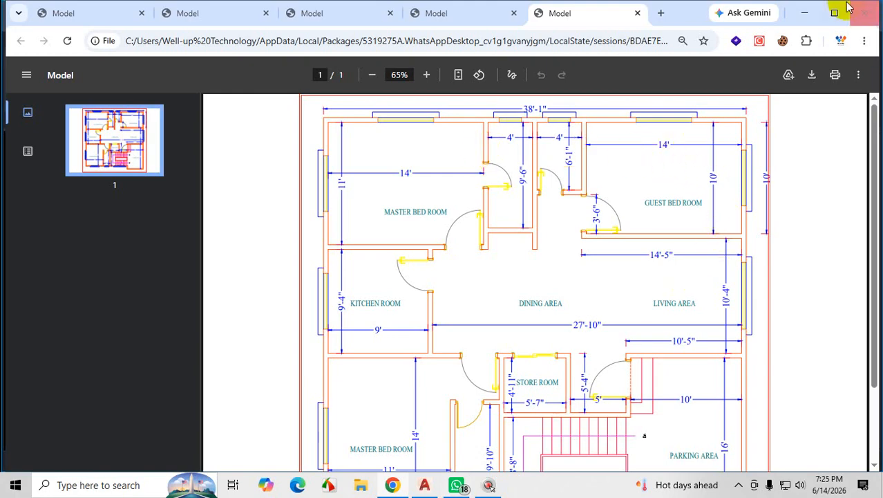
left_click(804, 13)
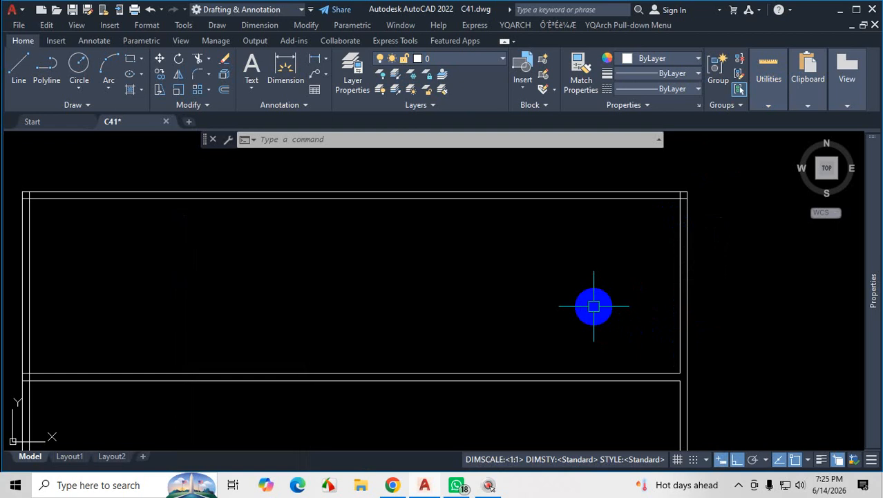
type("o")
key("Return")
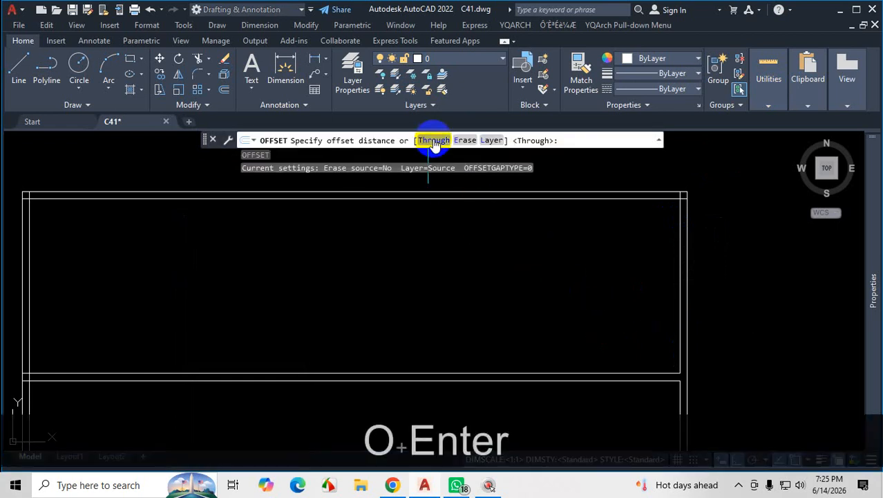
left_click(434, 142)
left_click(681, 305)
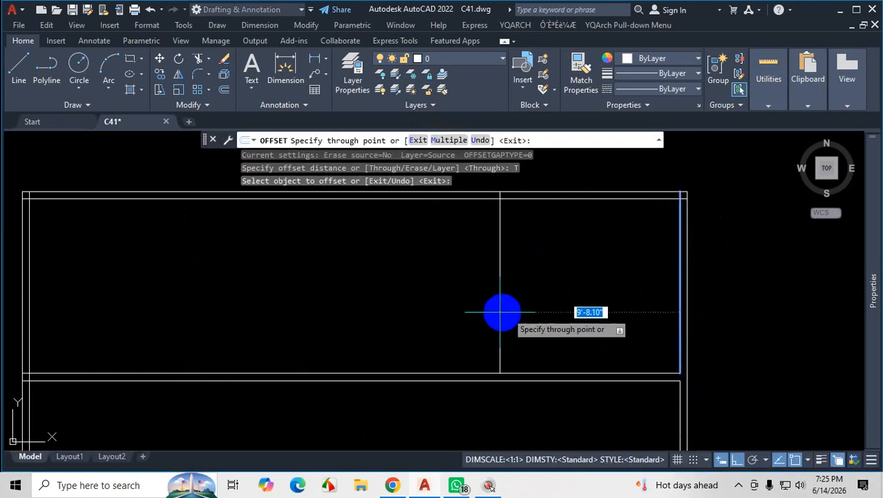
left_click(391, 485)
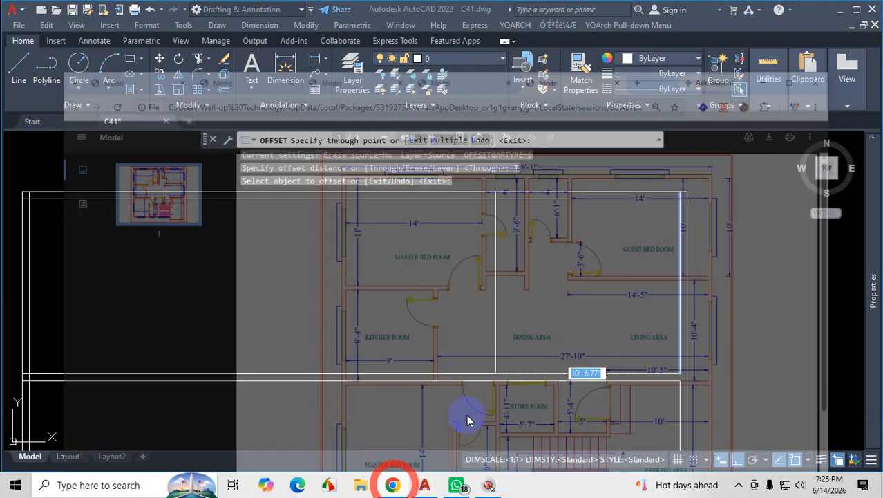
left_click(805, 13)
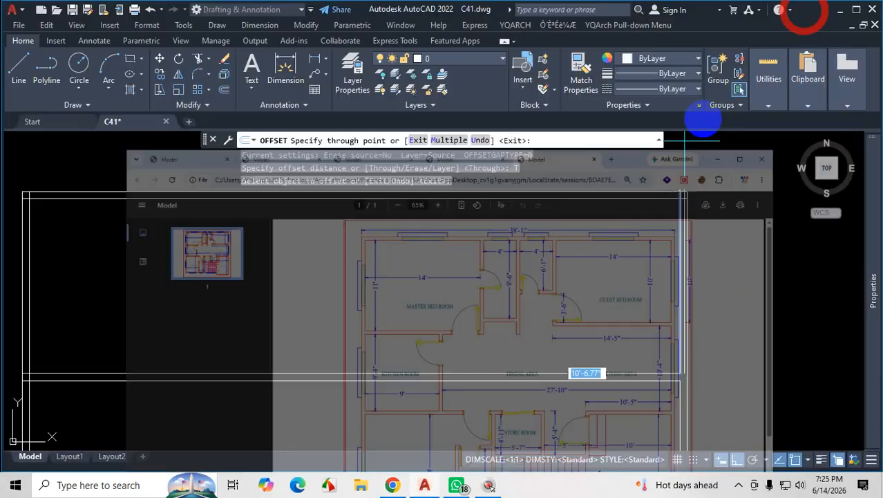
type("14'")
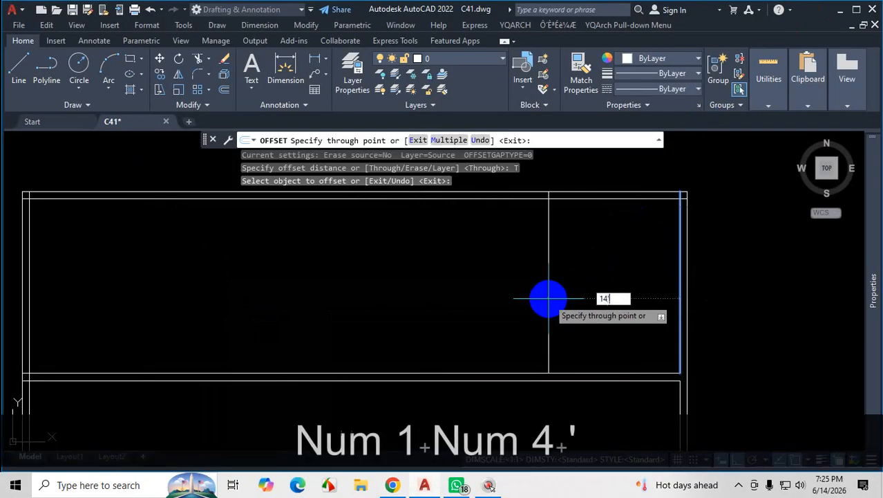
key("Return")
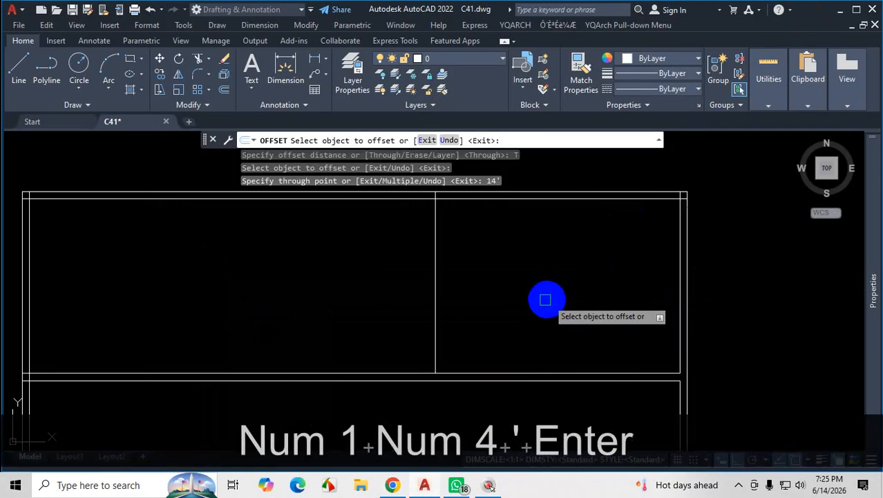
Offset the new vertical line 5" to the left to complete the guest bedroom's left wall.
left_click(435, 278)
type("5")
key("Return")
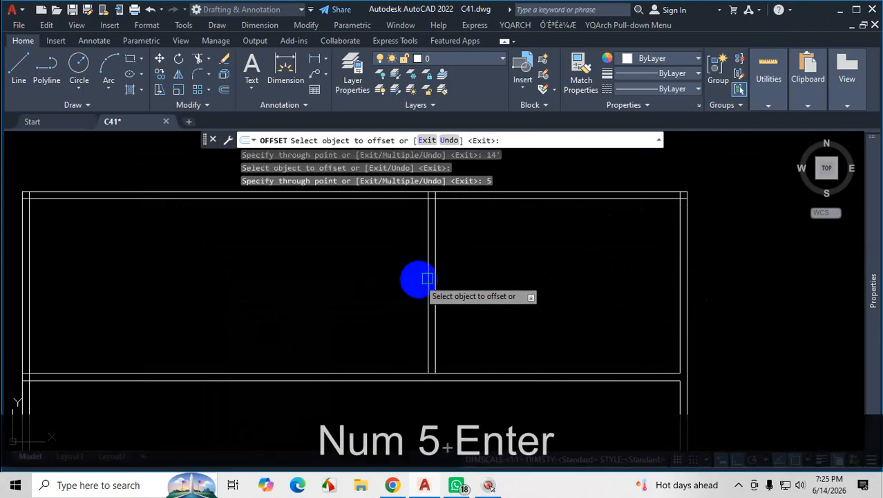
Offset the left line of the guest bedroom's left wall 4' to the left, and offset the resulting line another 5" as wall thickness.
scroll(420, 290, "up", 2)
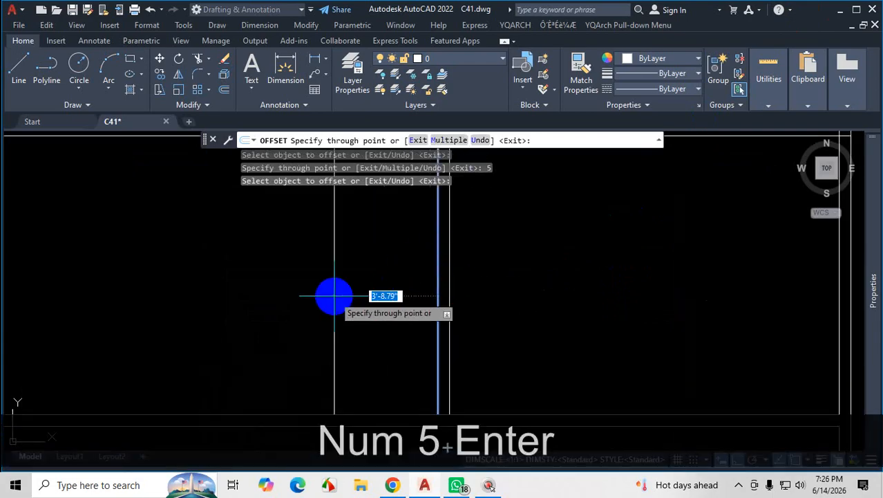
type("4'")
key("Return")
scroll(335, 296, "down", 4)
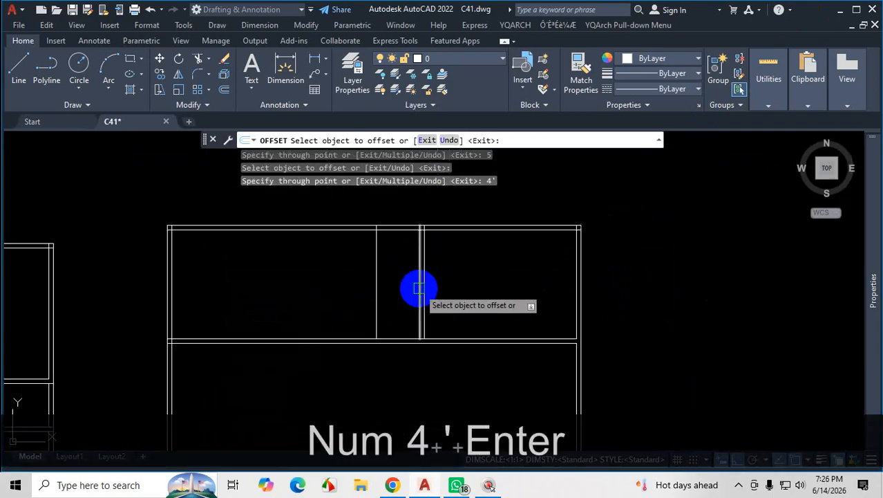
left_click(385, 273)
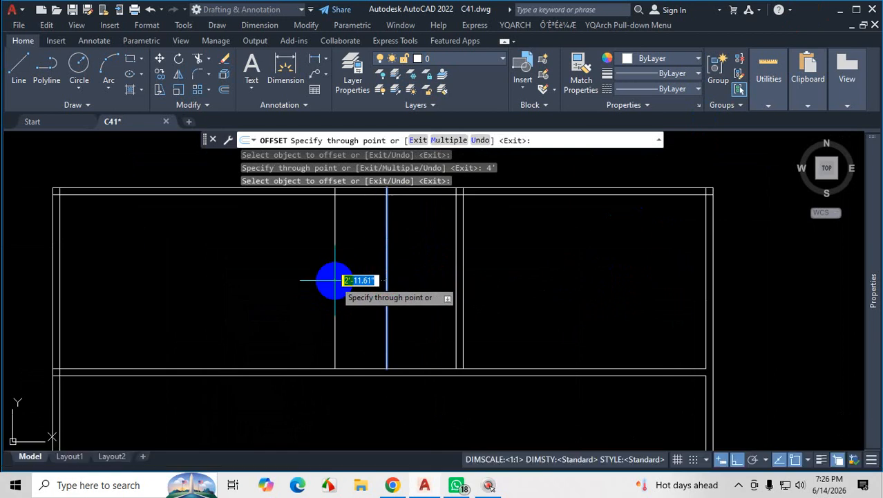
type("5")
key("Return")
Offset the left line of the second vertical wall 4' to the left and add a 5" wall thickness beside it.
scroll(356, 281, "up", 2)
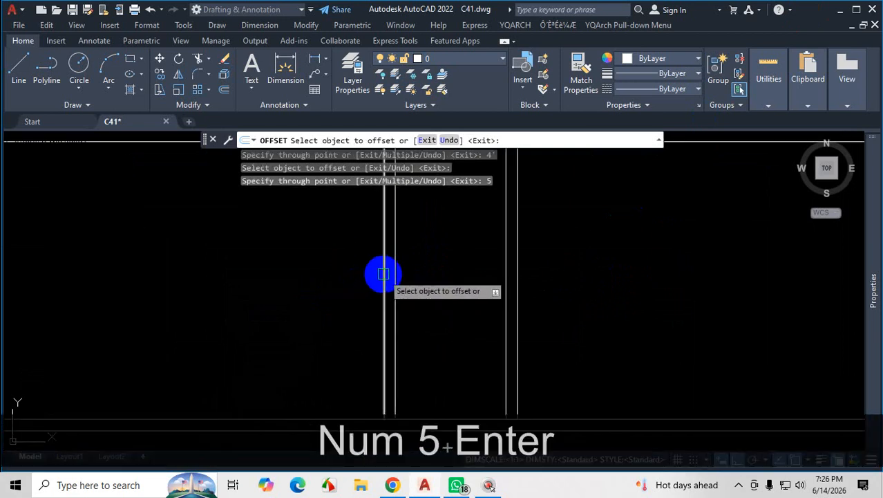
left_click(384, 277)
scroll(284, 296, "down", 2)
type("4'")
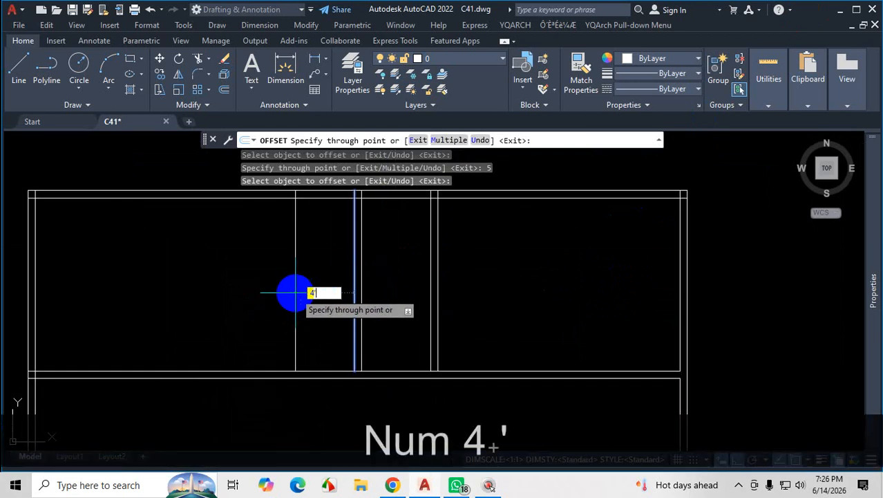
key("Return")
left_click(285, 277)
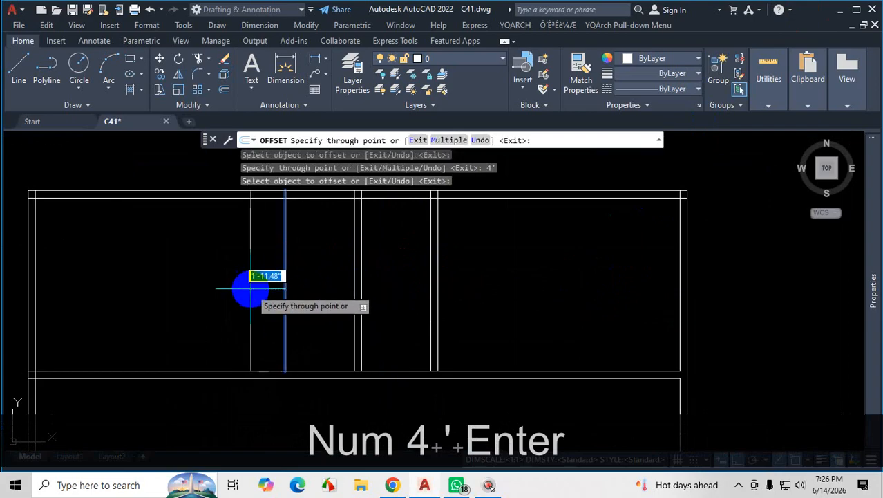
type("5")
key("Return")
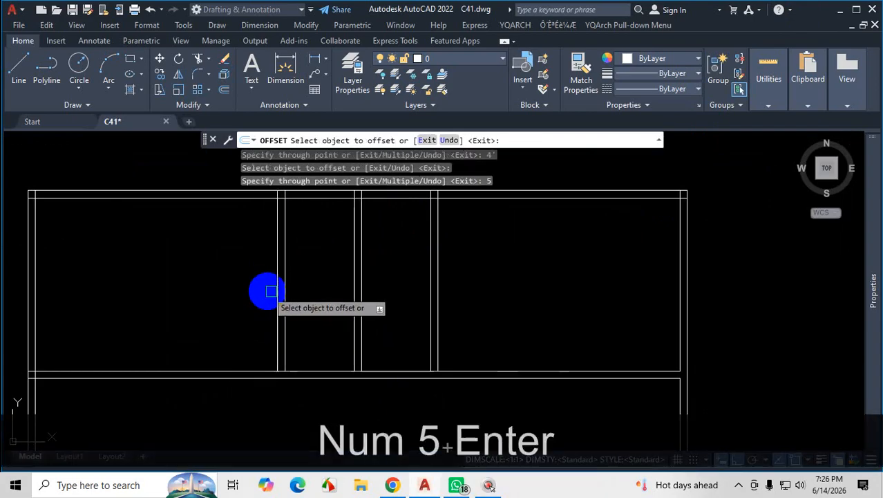
key("Escape")
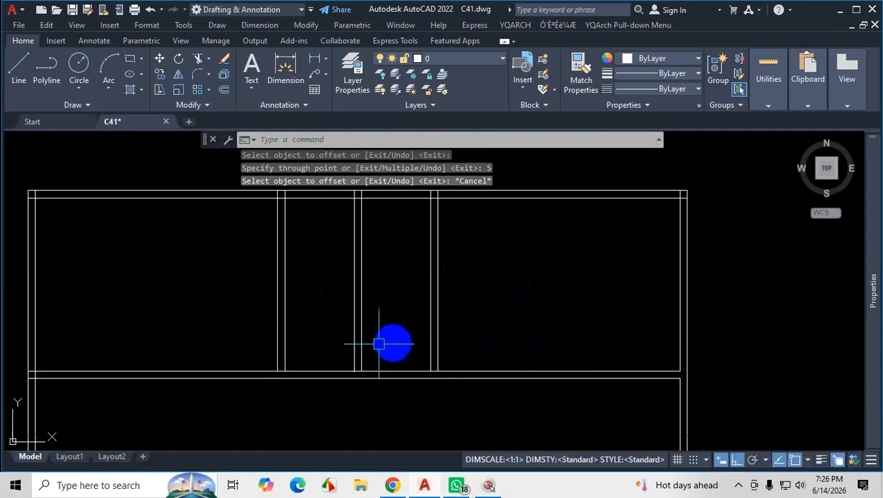
Trace the walls of the two 4' wide rooms between the guest bedroom and the upper master bedroom in the Chrome plan PDF.
left_click(391, 486)
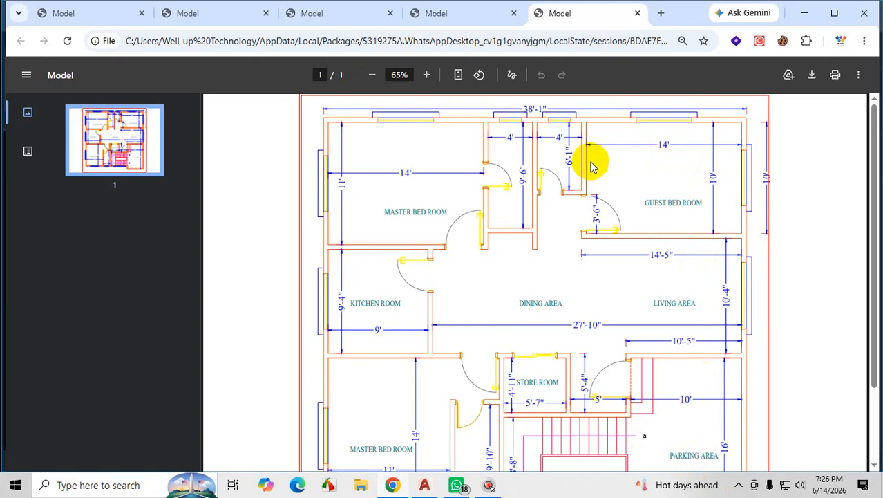
key("ctrl+1")
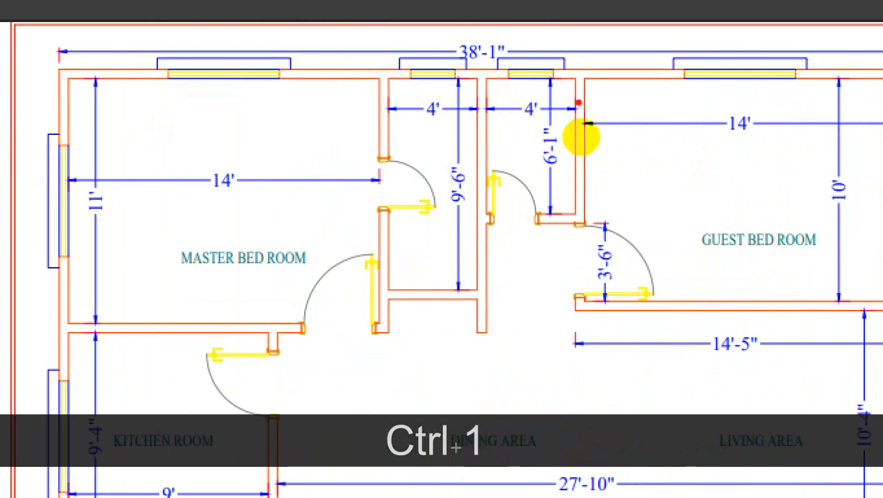
left_click_drag(586, 135, 579, 359)
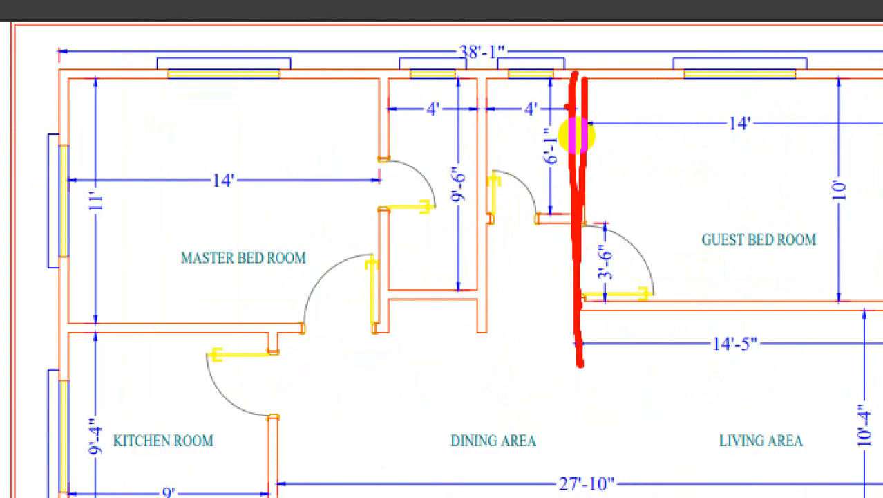
left_click_drag(538, 123, 539, 235)
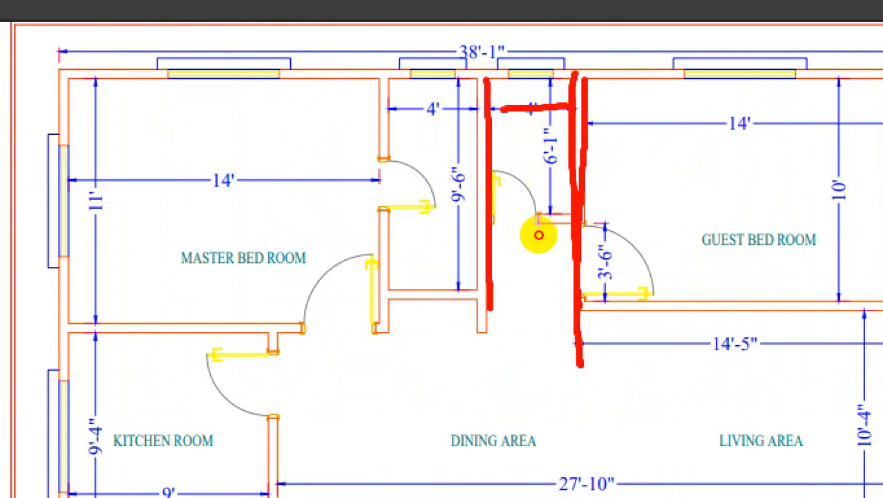
left_click_drag(533, 121, 534, 223)
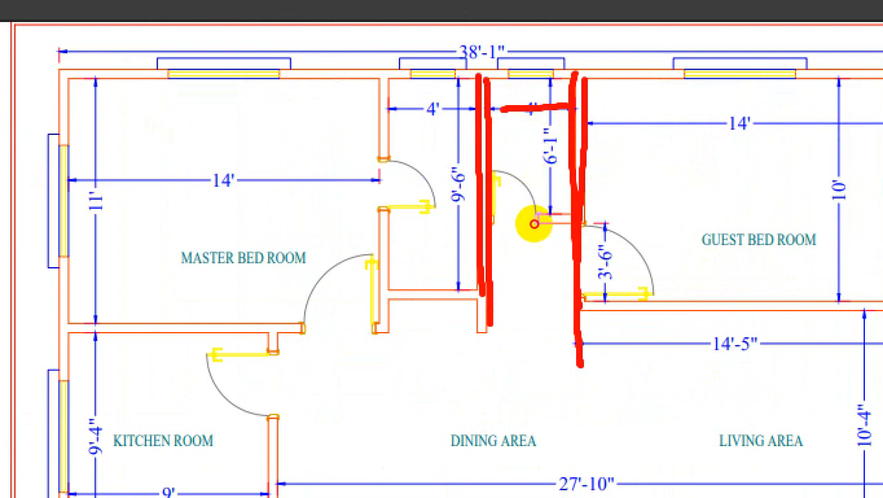
mouse_move(533, 142)
left_mouse_down()
mouse_move(493, 140)
mouse_move(490, 209)
left_mouse_up()
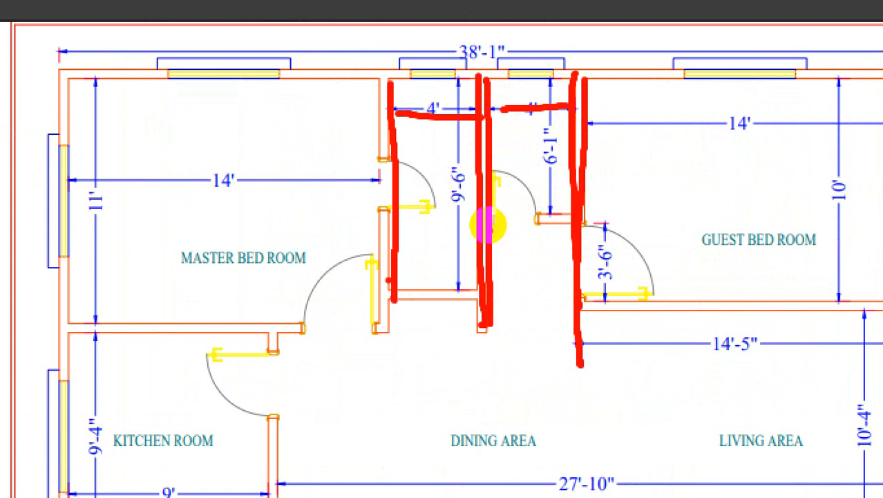
mouse_move(484, 137)
left_mouse_down()
mouse_move(484, 214)
mouse_move(528, 235)
left_mouse_up()
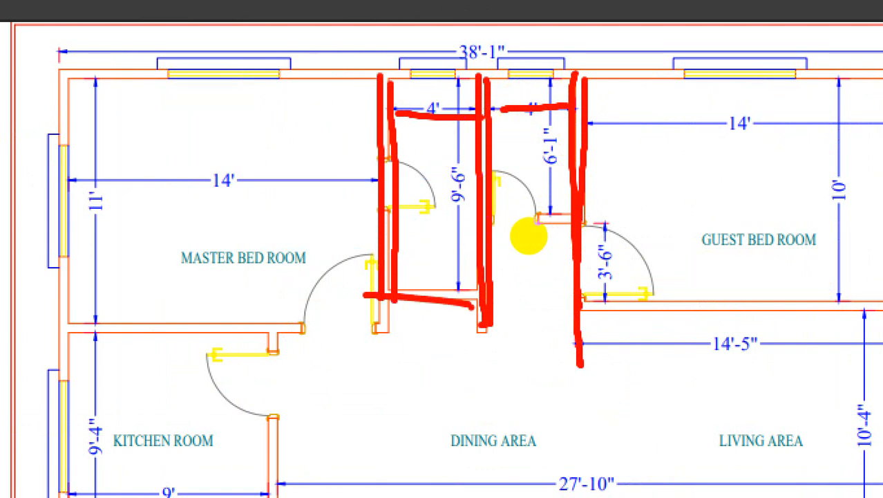
key("Escape")
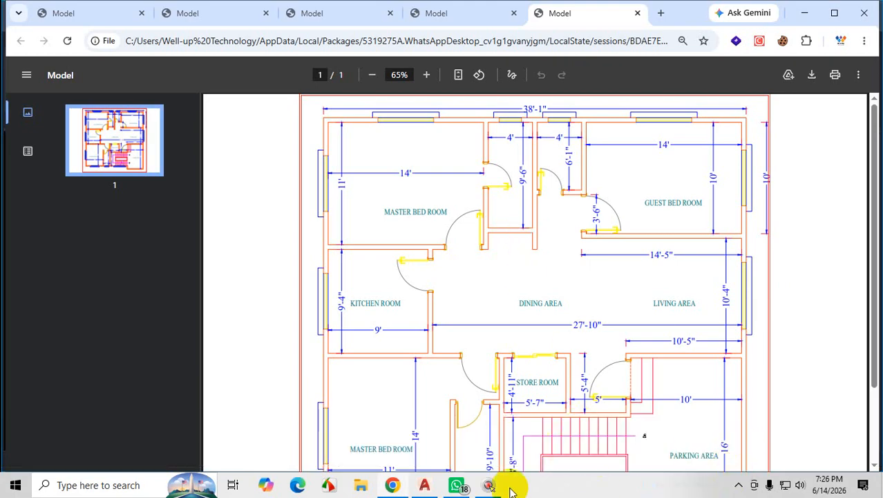
Mark the guest bedroom's left wall and the opening below the adjoining 4' room on the Chrome plan PDF, and return to AutoCAD.
left_click(427, 487)
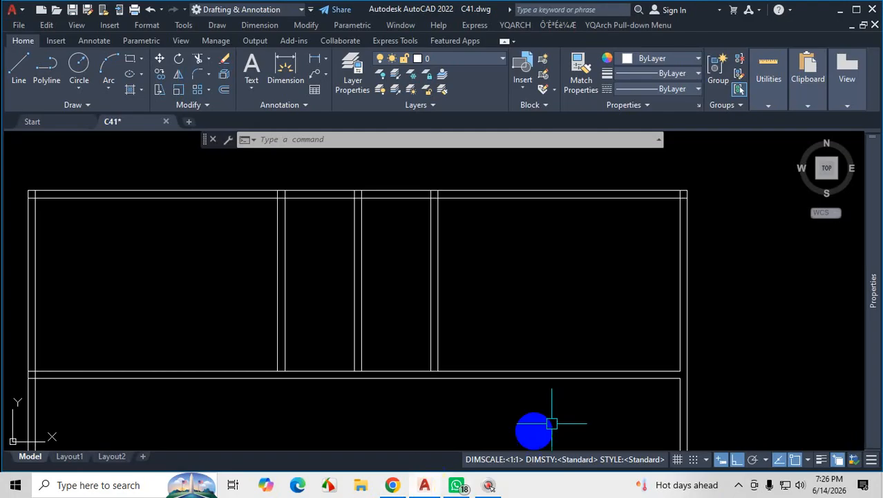
left_click(739, 484)
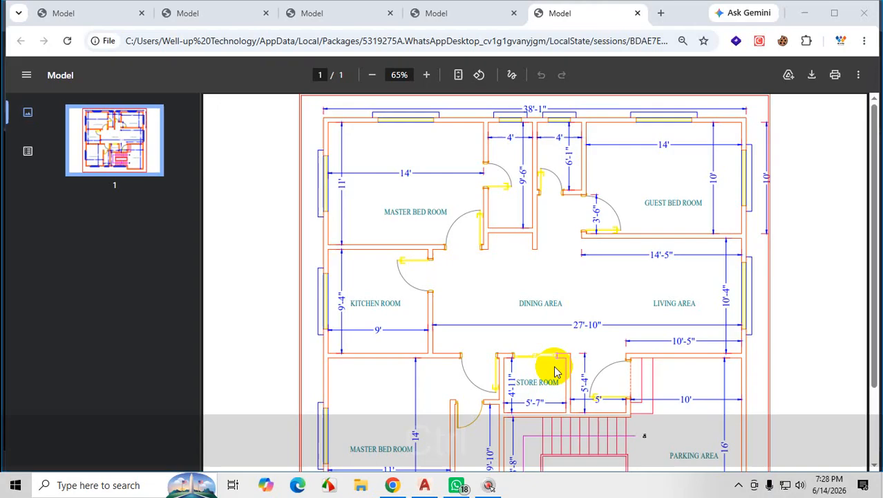
key("ctrl+1")
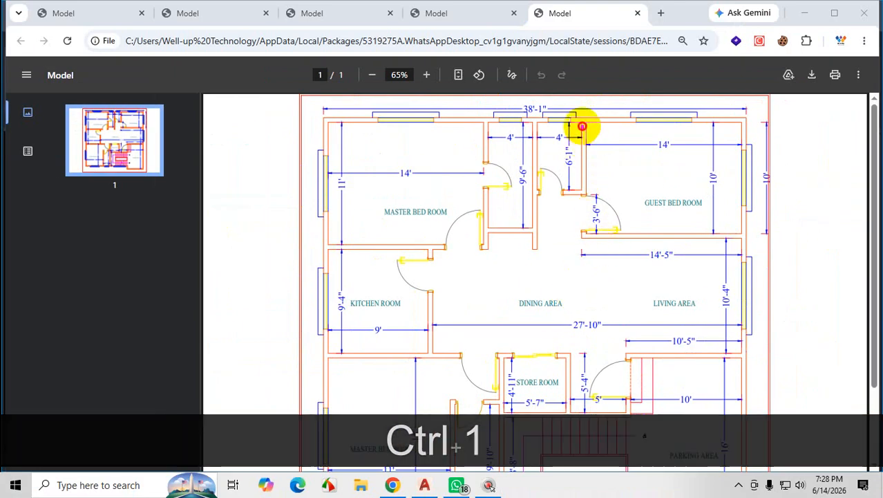
left_click_drag(582, 127, 581, 248)
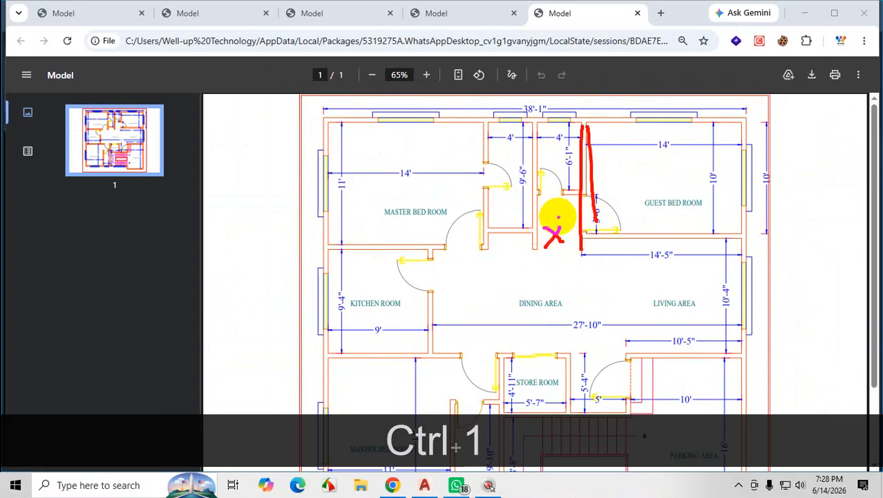
key("Escape")
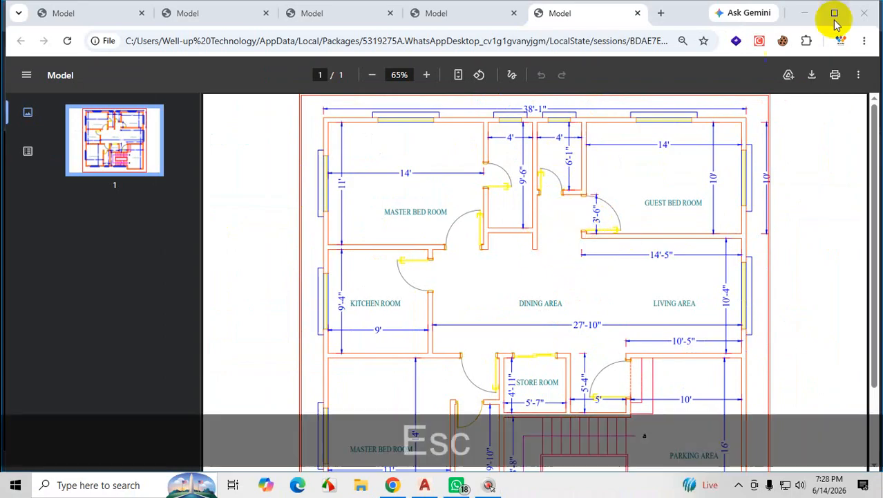
left_click(805, 13)
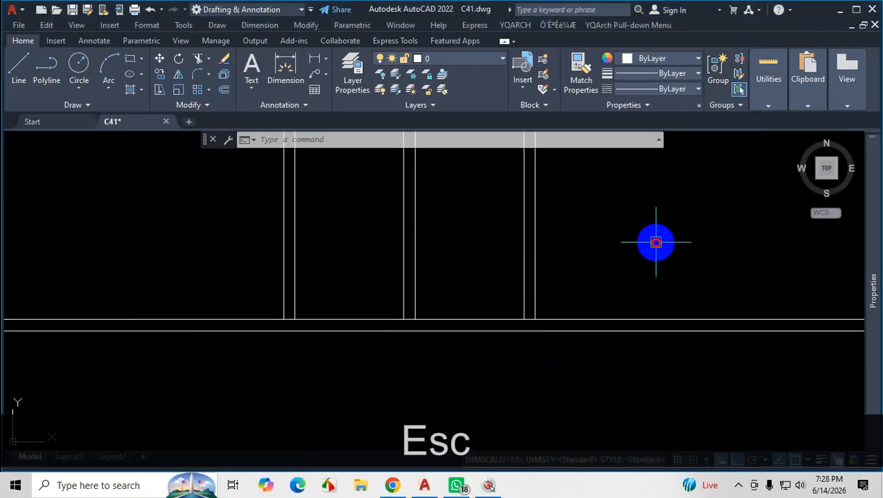
Extend the six vertical lines of the three interior walls down to the lower line of the horizontal wall.
scroll(543, 298, "down", 3)
scroll(527, 311, "up", 4)
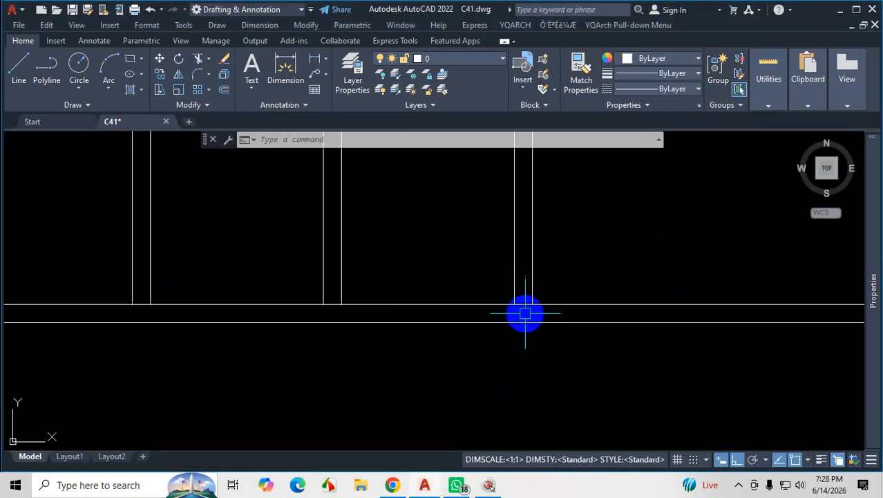
left_click(593, 305)
scroll(563, 308, "down", 3)
scroll(556, 291, "up", 2)
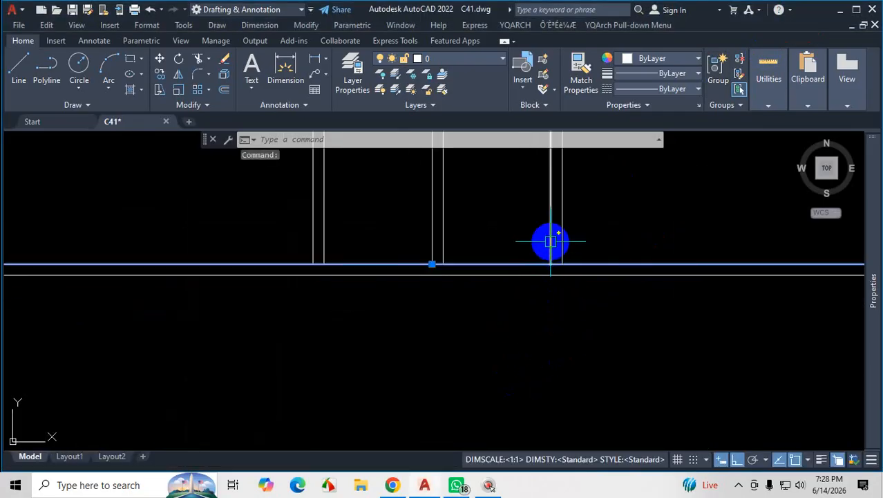
key("Escape")
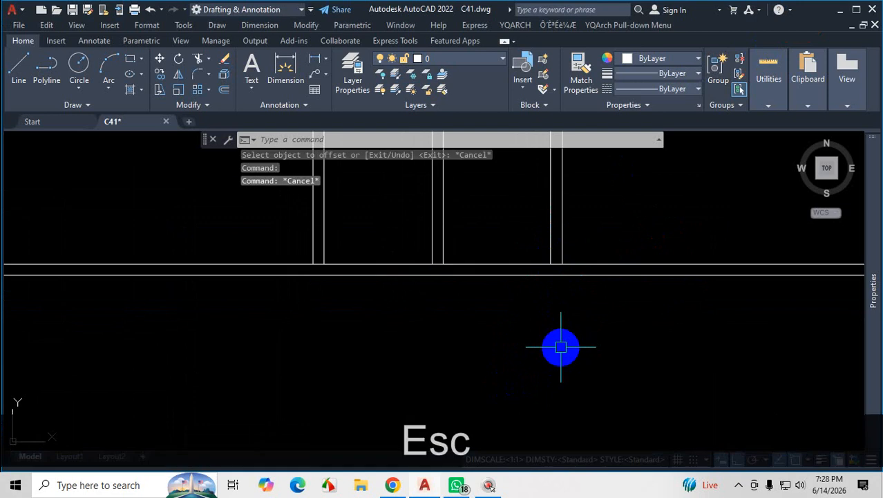
type("ex")
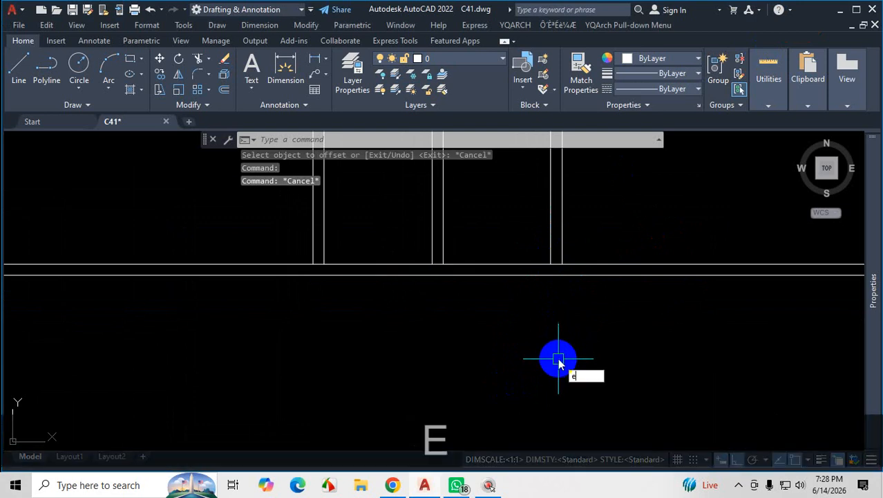
key("Return")
left_click_drag(585, 228, 301, 232)
scroll(477, 321, "down", 4)
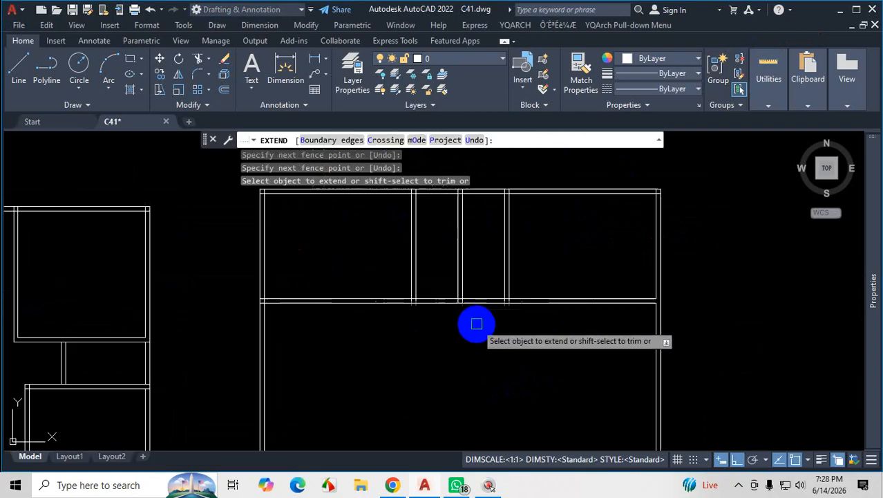
scroll(504, 318, "up", 2)
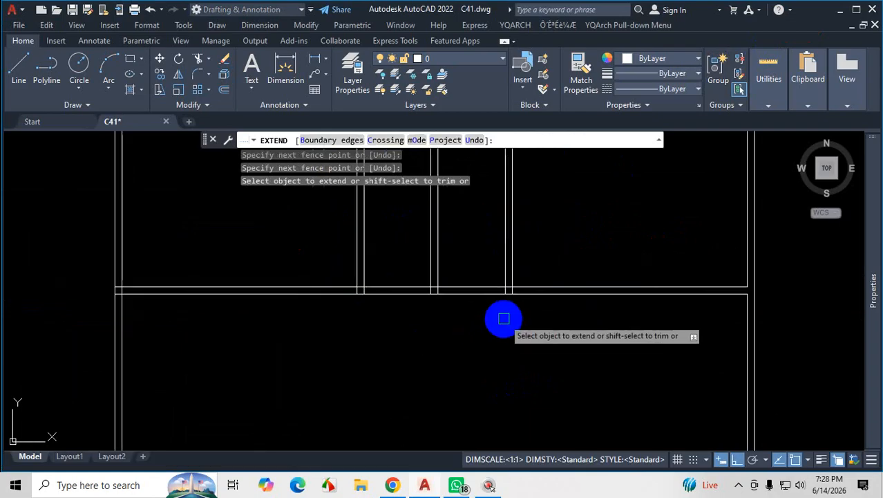
scroll(509, 329, "down", 2)
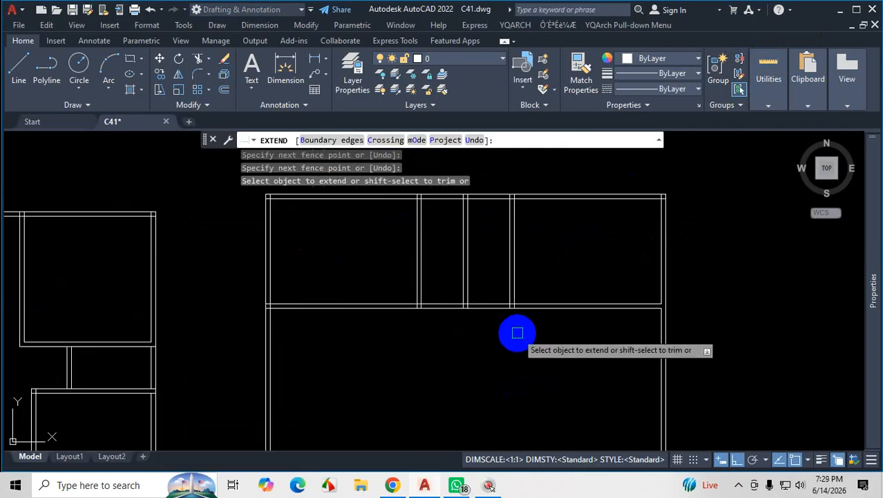
scroll(498, 328, "up", 2)
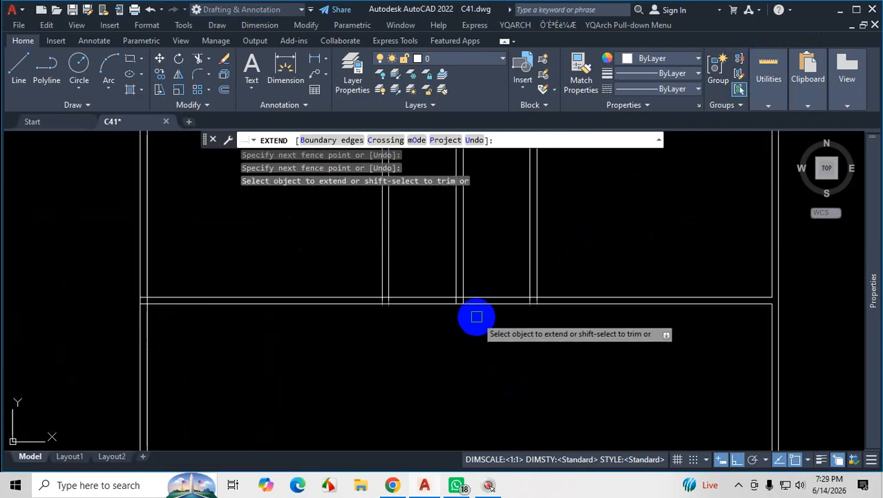
Check the plan PDF and trim both horizontal wall lines between the middle vertical wall and the guest bedroom's left wall to open the passage.
left_click(393, 485)
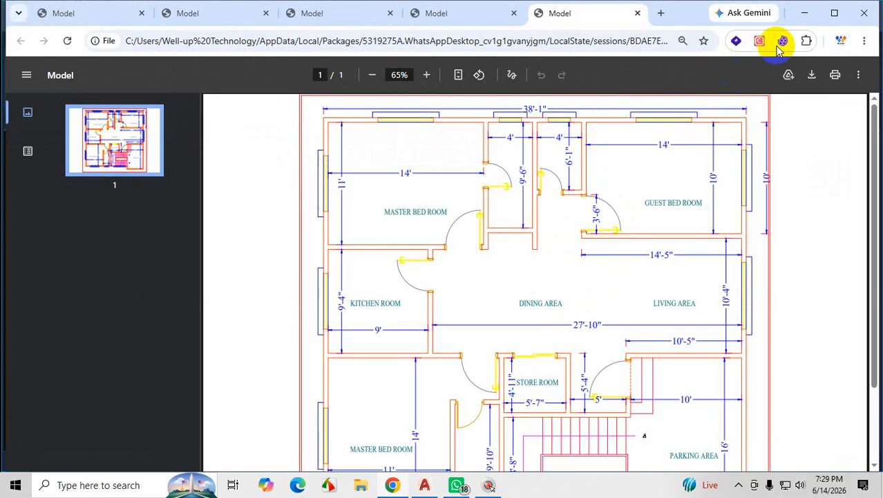
left_click(810, 14)
left_click(520, 230)
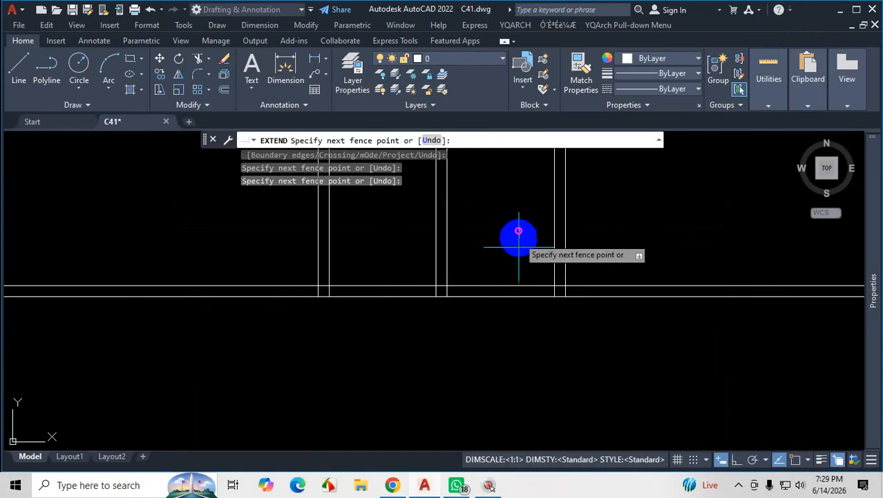
key("Return")
left_click(517, 266)
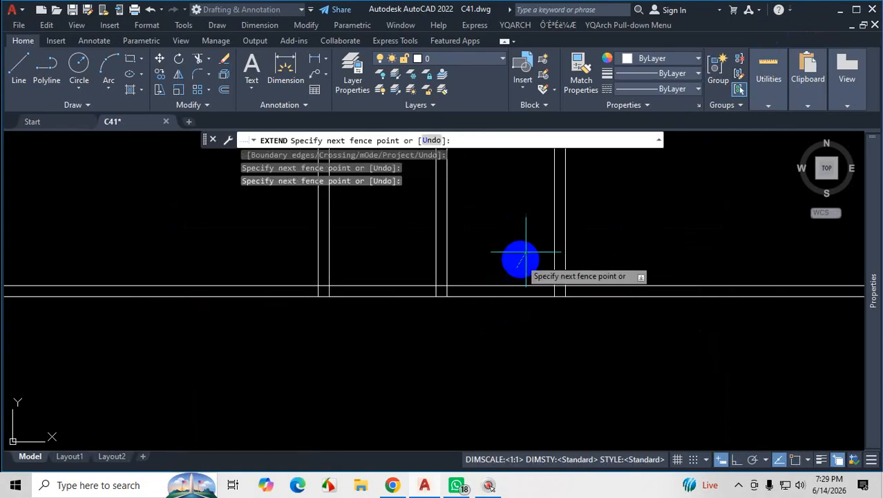
key("Return")
left_click(522, 245)
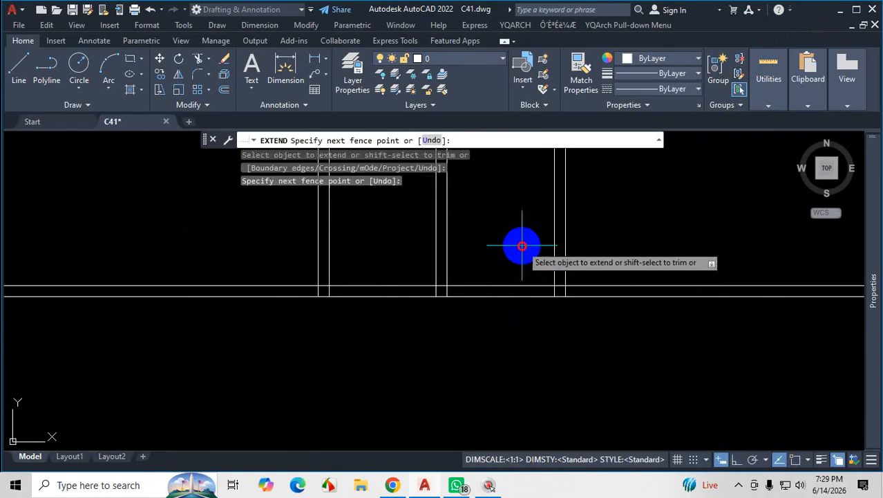
key("Return")
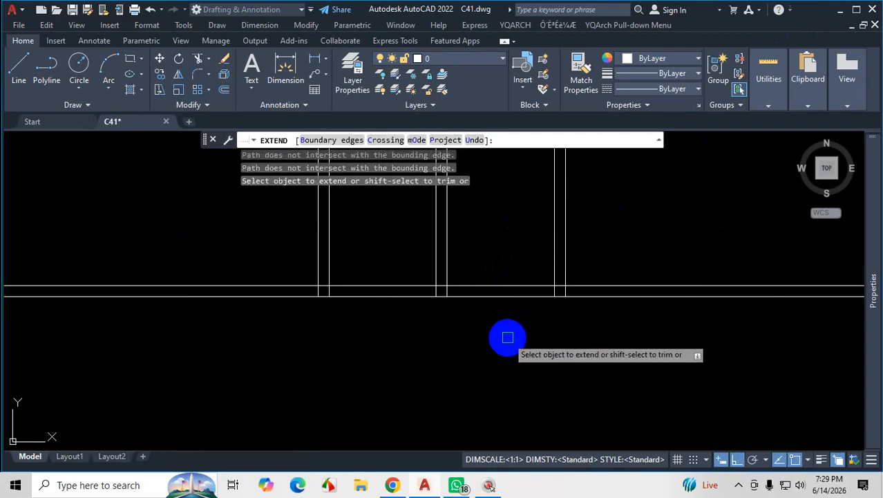
left_click(516, 235, "shift")
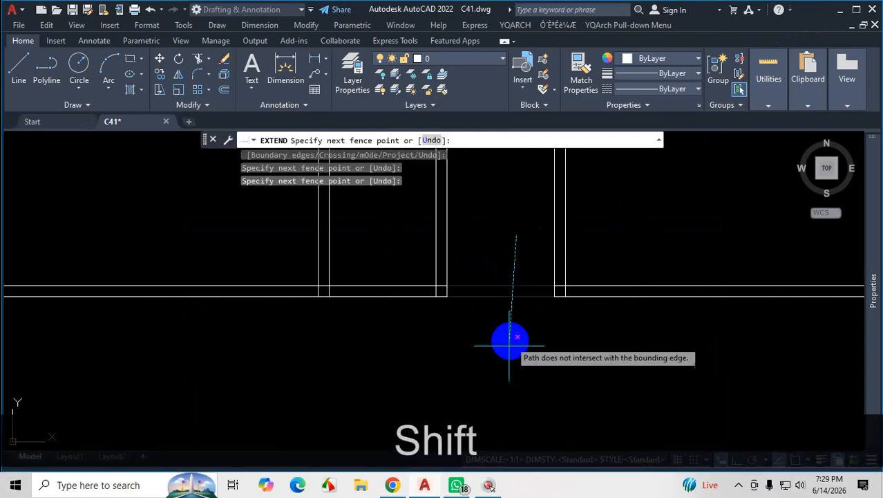
key("Return")
scroll(608, 358, "down", 4)
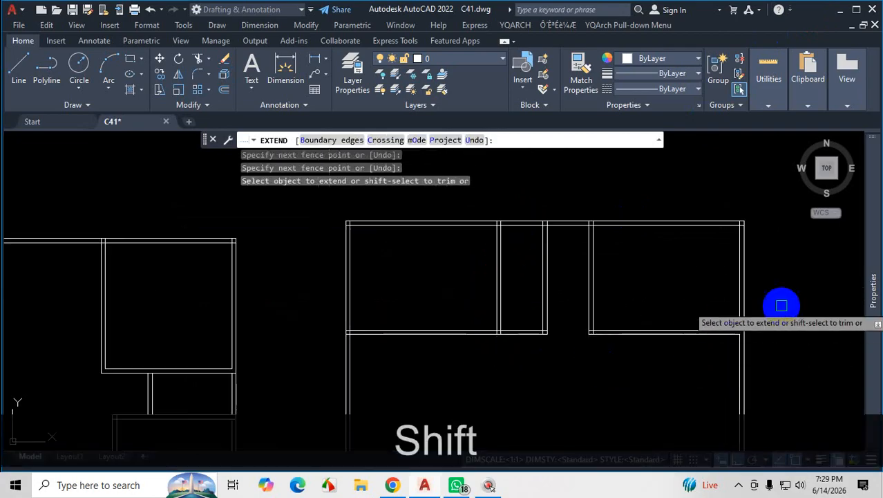
scroll(551, 275, "up", 2)
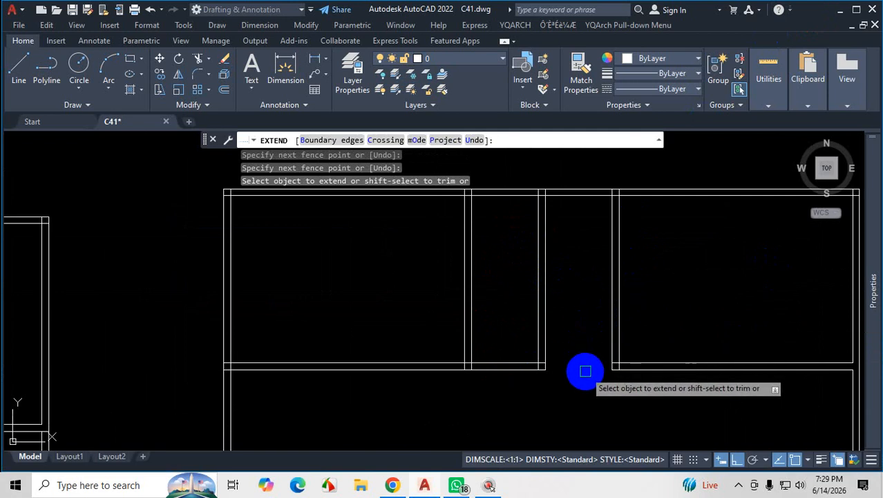
Trim the inner line of the upper outer wall where the interior vertical walls meet it.
scroll(583, 366, "up", 2)
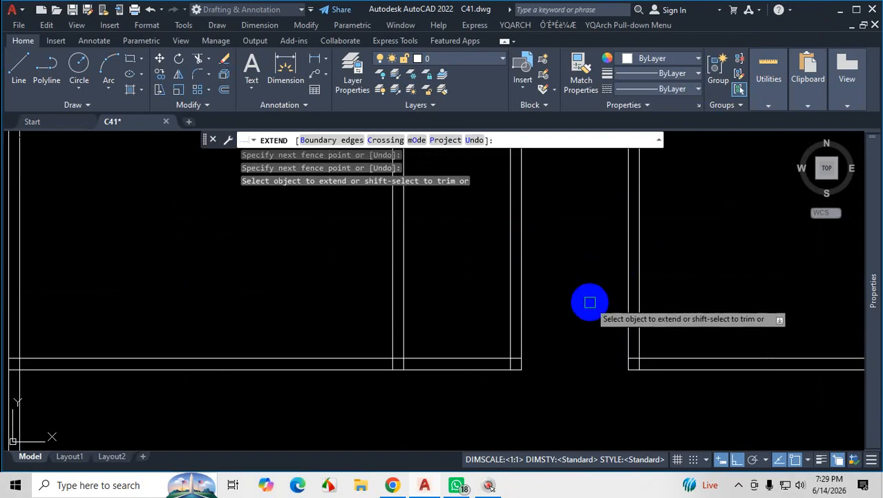
scroll(589, 305, "down", 2)
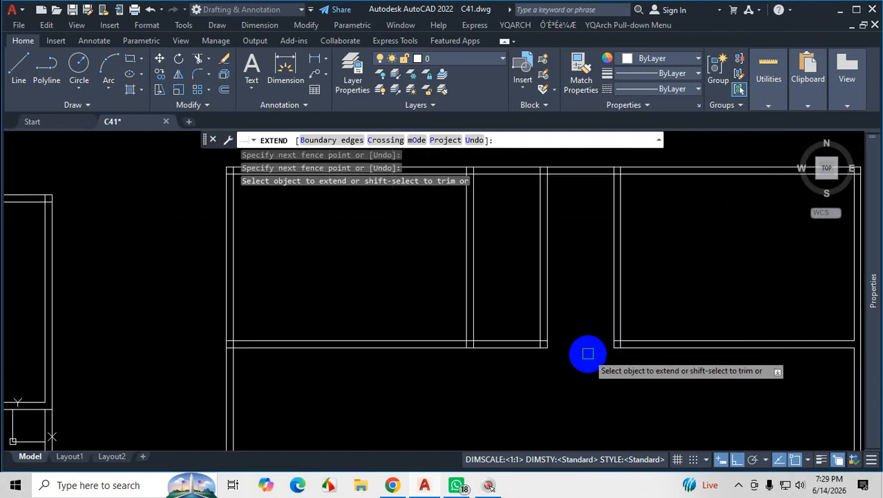
scroll(604, 162, "up", 6)
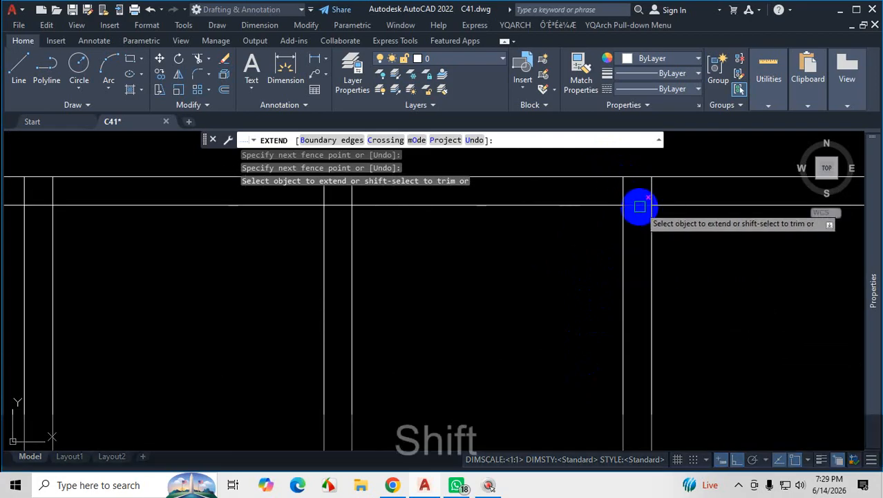
left_click(641, 205, "shift")
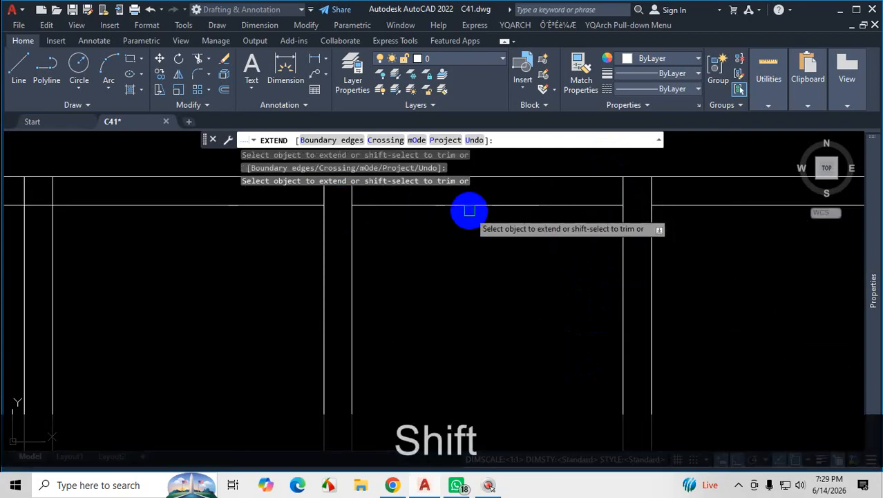
scroll(580, 245, "down", 8)
scroll(555, 280, "up", 2)
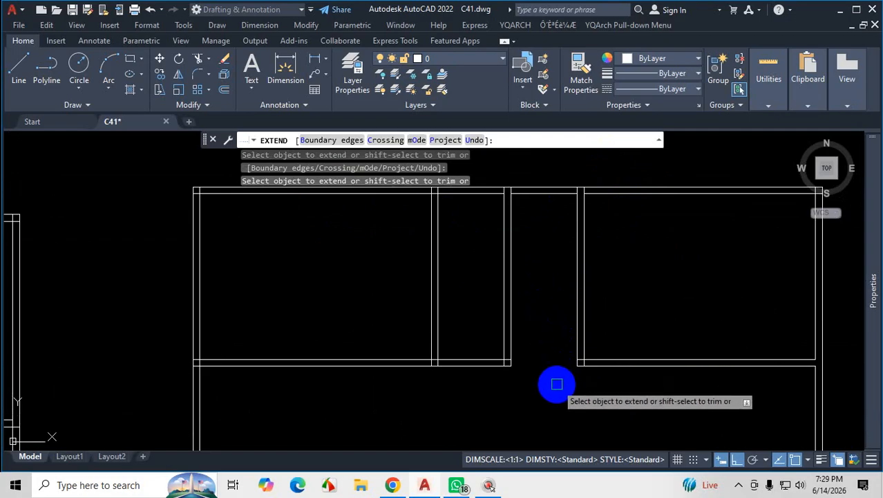
Trim both horizontal wall lines inside the vertical wall between the upper master bedroom and the adjoining 4' room, and end the Extend command.
left_click(738, 484)
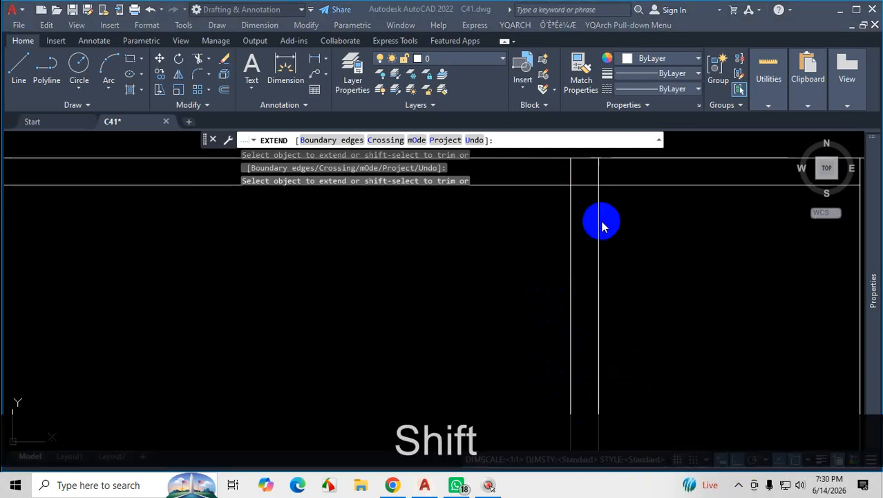
left_click(593, 221)
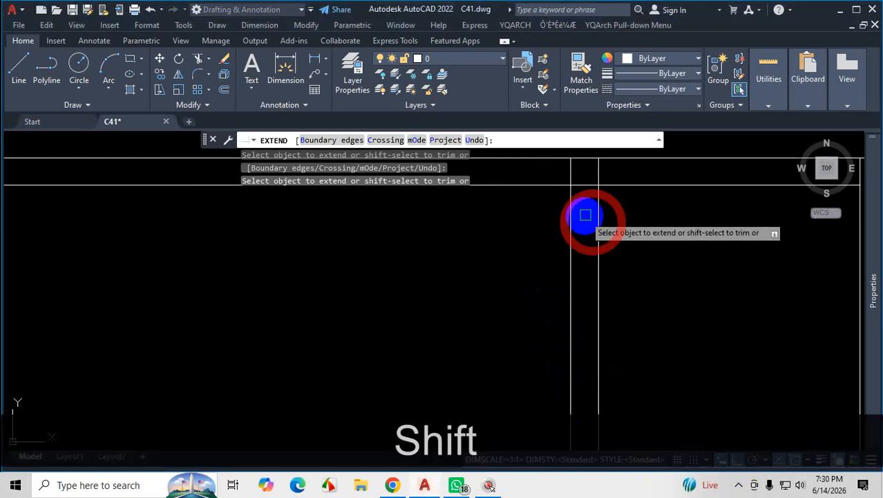
scroll(594, 201, "down", 8)
scroll(608, 290, "up", 5)
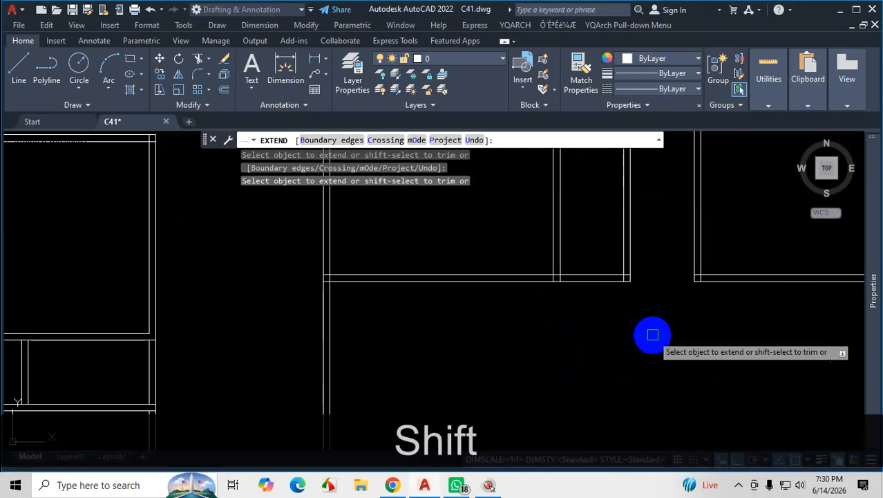
scroll(556, 278, "up", 1)
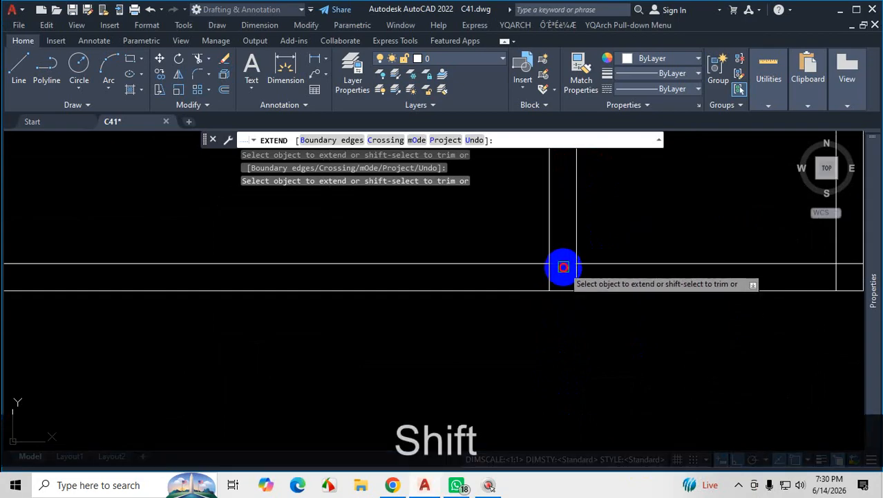
left_click(562, 264, "shift")
scroll(572, 315, "down", 4)
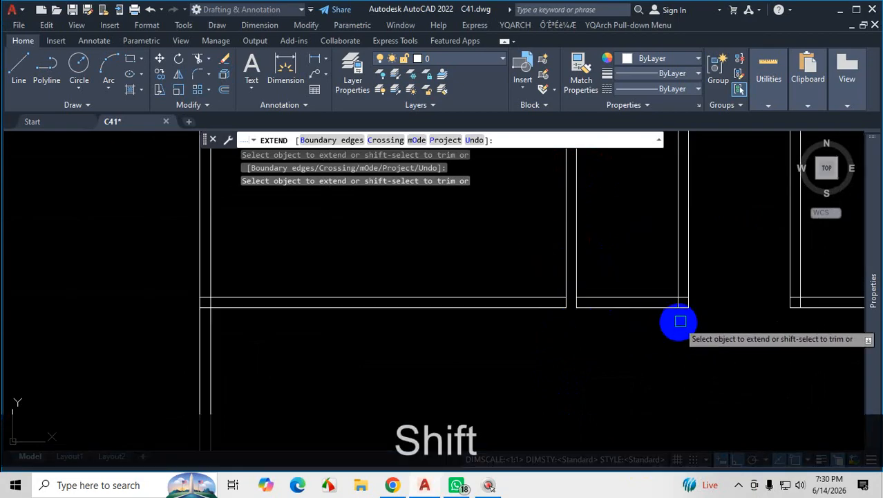
scroll(626, 343, "down", 3)
scroll(626, 343, "up", 4)
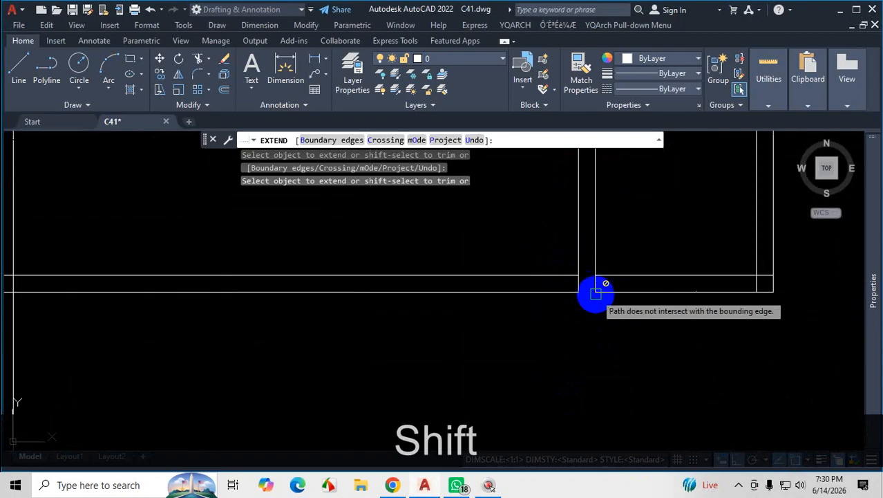
scroll(572, 286, "down", 4)
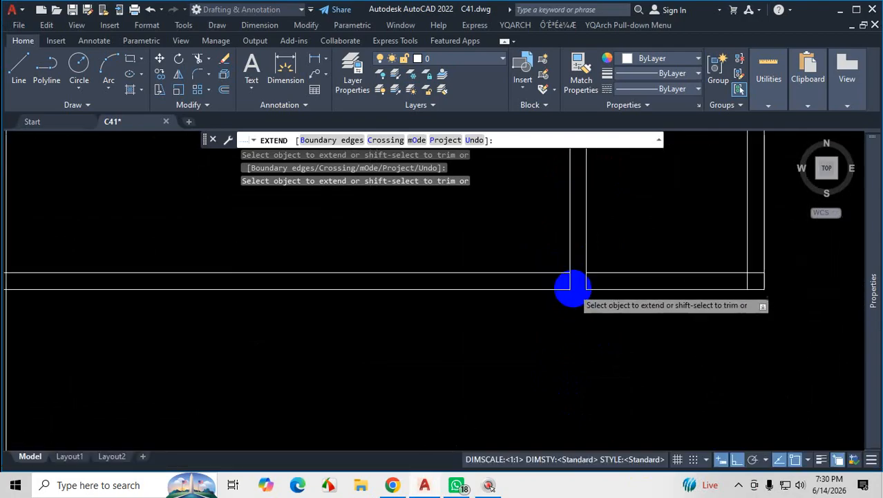
scroll(587, 342, "down", 4)
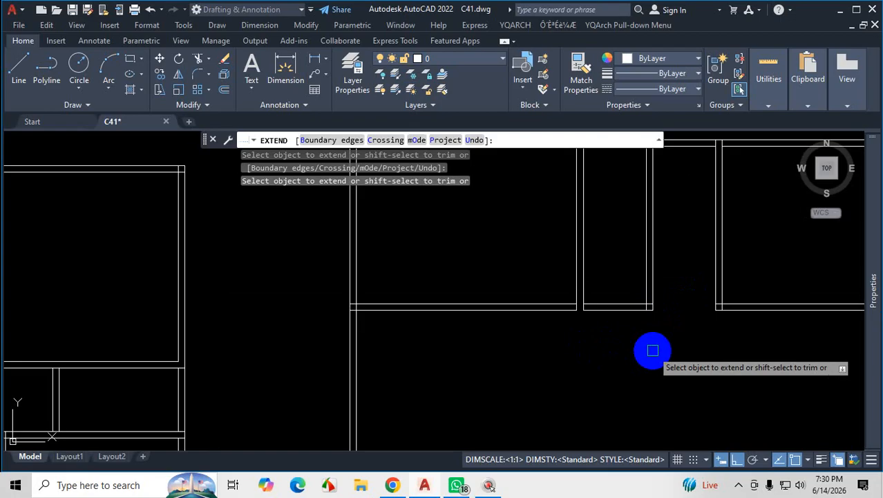
key("Escape")
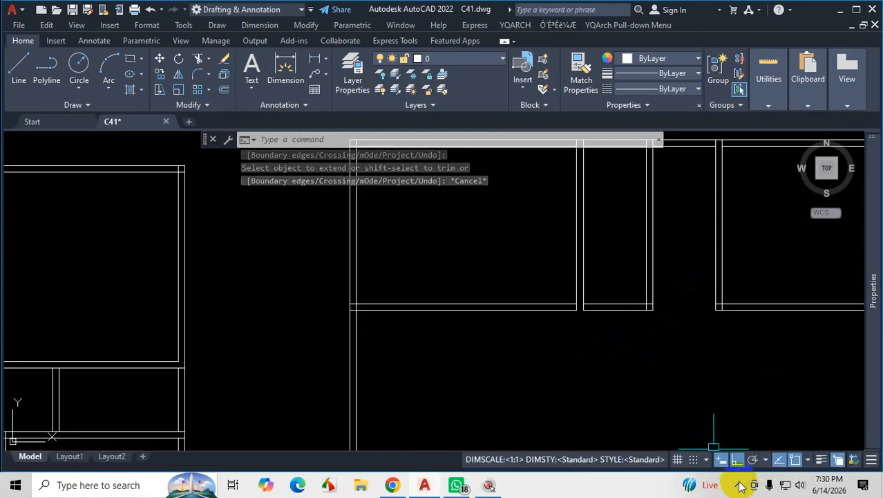
scroll(681, 276, "down", 3)
scroll(678, 280, "up", 4)
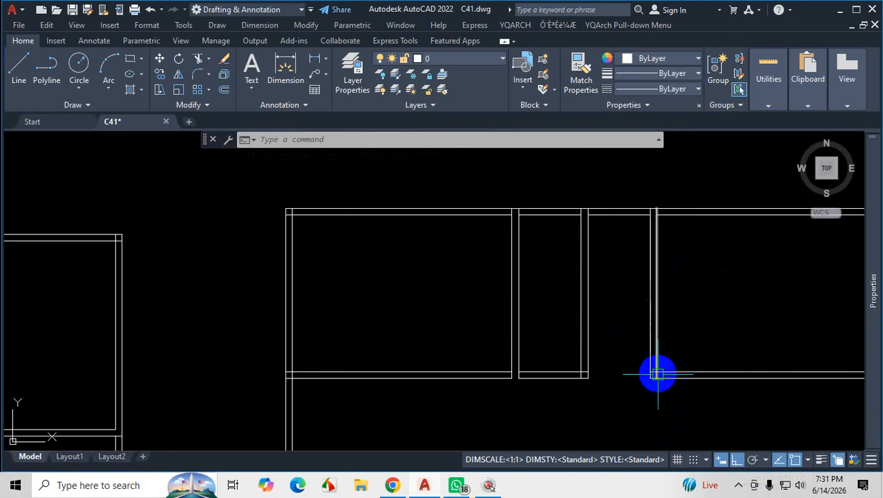
scroll(623, 385, "up", 2)
scroll(633, 363, "down", 2)
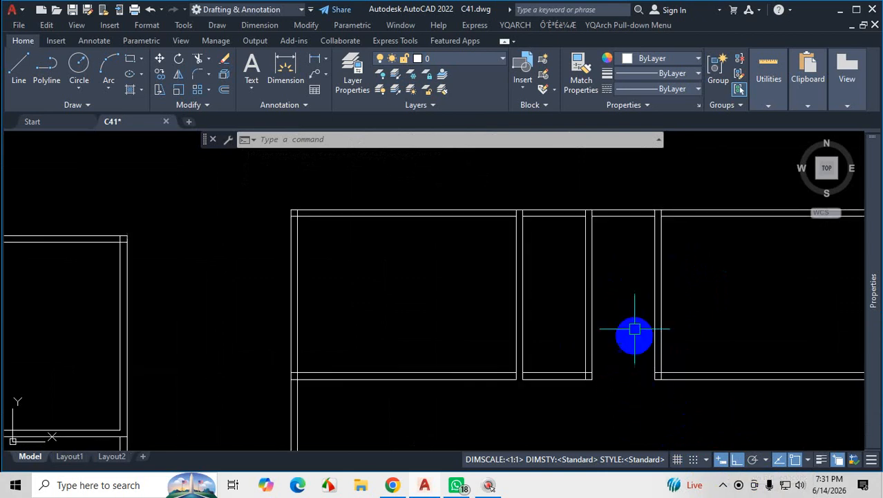
scroll(660, 221, "up", 3)
scroll(536, 260, "down", 2)
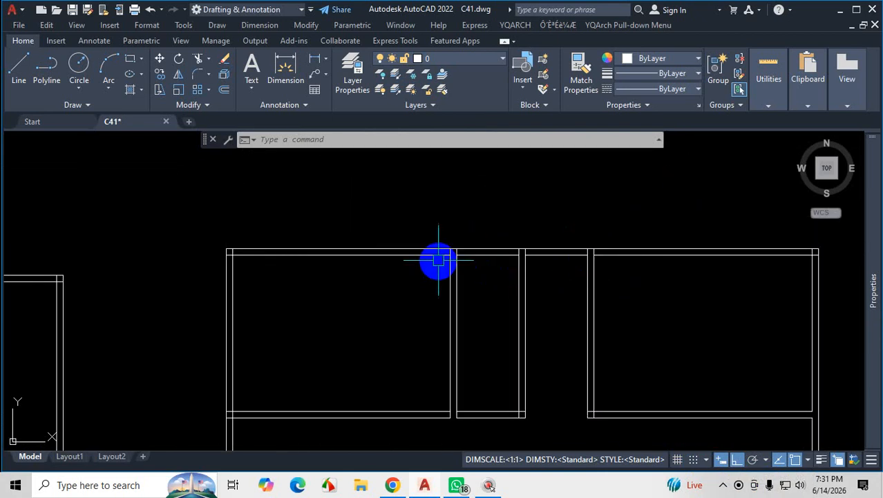
scroll(448, 260, "up", 2)
scroll(495, 202, "down", 3)
scroll(559, 301, "up", 2)
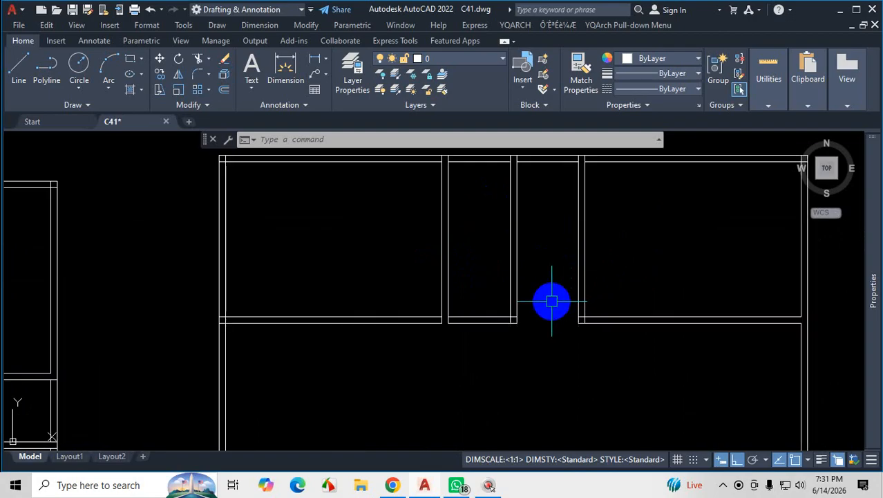
Check the plan PDF for the depth and lower wall of the 4' room next to the guest bedroom, and return to AutoCAD.
left_click(392, 485)
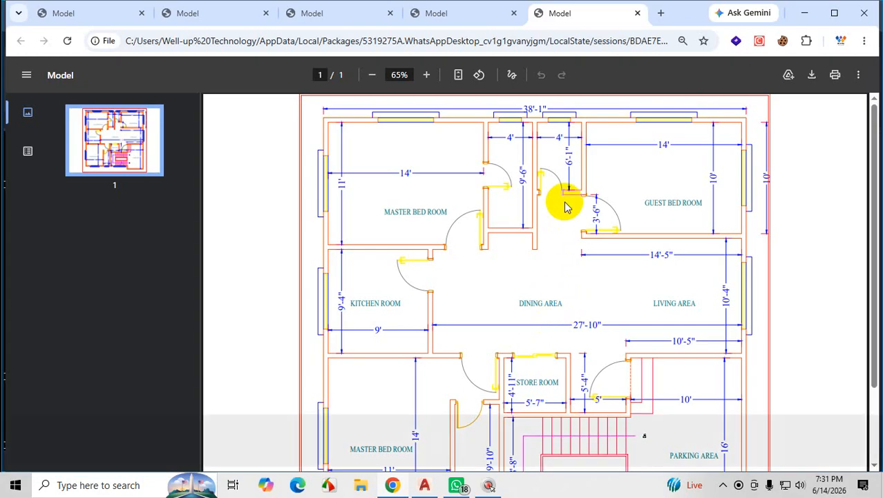
key("ctrl+1")
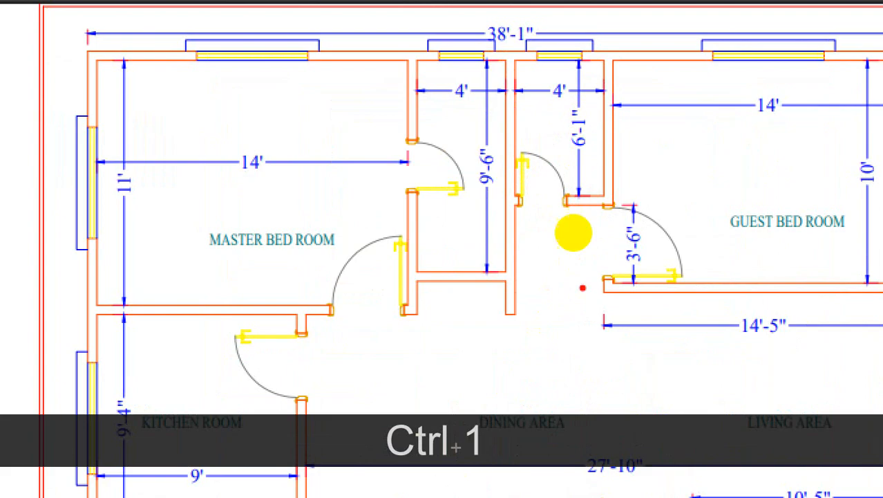
left_click_drag(577, 253, 533, 318)
left_click_drag(530, 267, 589, 310)
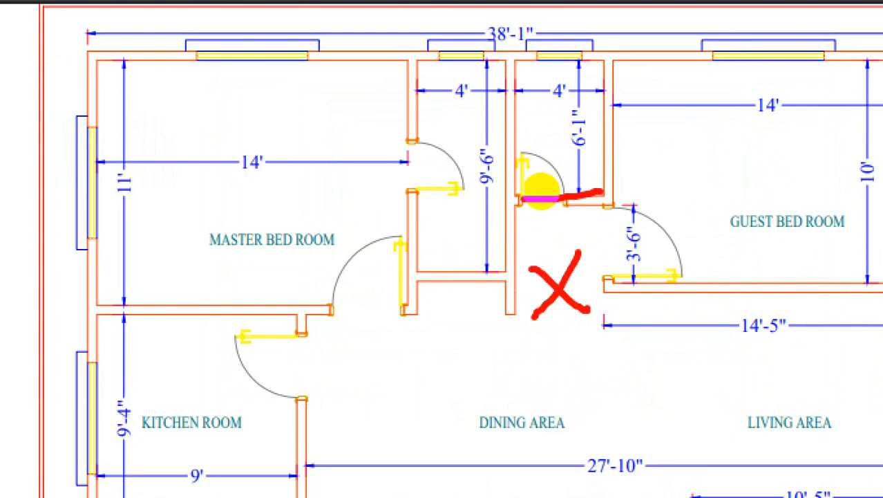
mouse_move(611, 205)
left_mouse_down()
mouse_move(567, 206)
mouse_move(604, 193)
left_mouse_up()
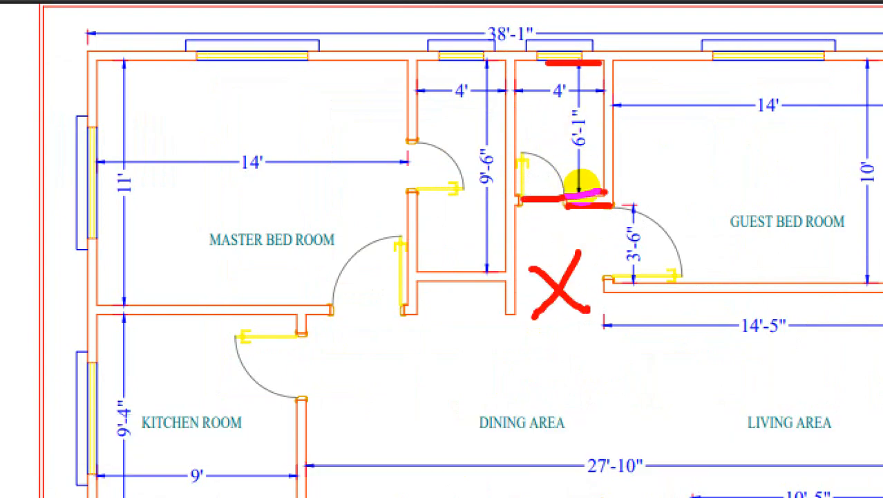
mouse_move(559, 163)
left_mouse_down()
mouse_move(558, 139)
mouse_move(562, 154)
left_mouse_up()
key("Escape")
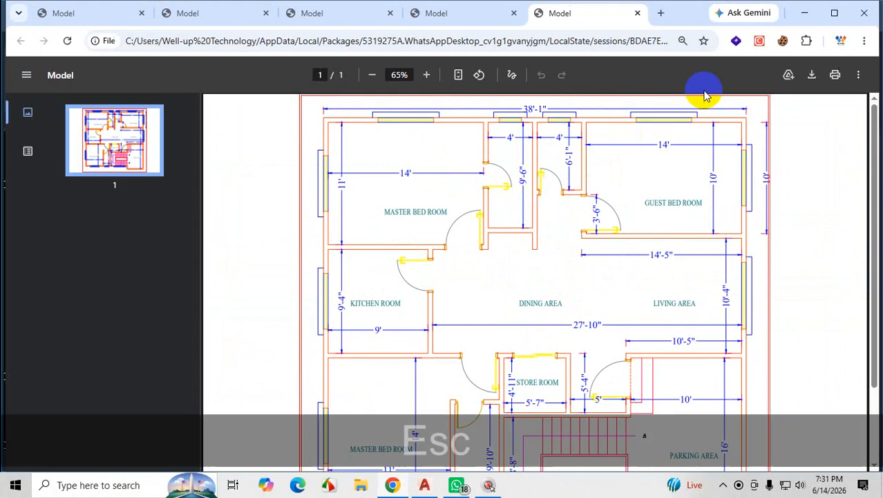
left_click(805, 15)
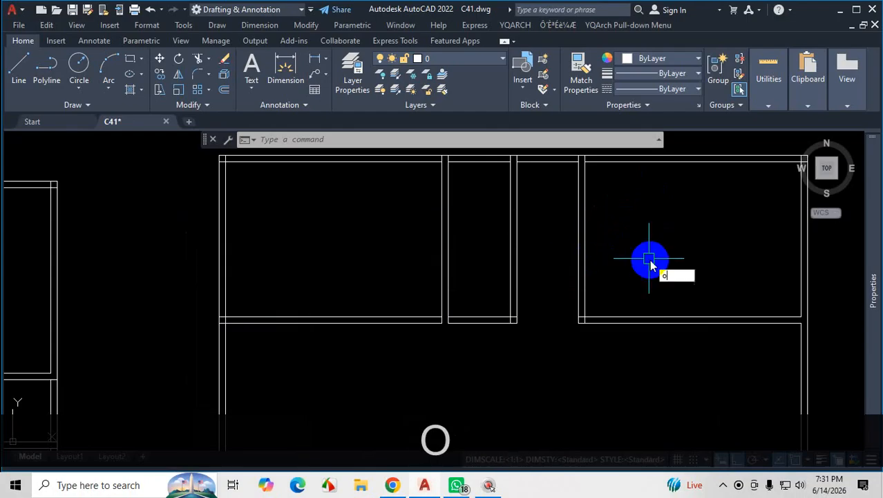
Offset the upper outer wall's inner line 6'1 downward inside the 4' room next to the guest bedroom.
key("Return")
key("Return")
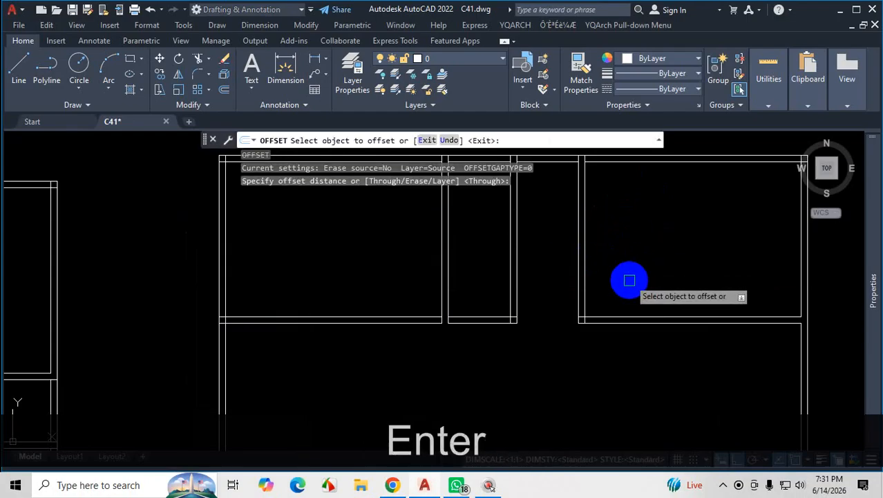
scroll(572, 208, "up", 3)
left_click(585, 200)
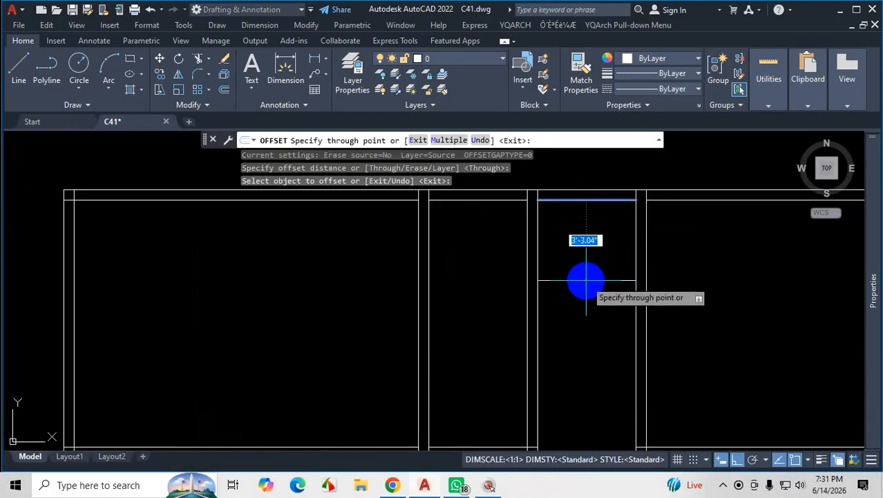
type("6'1")
key("Return")
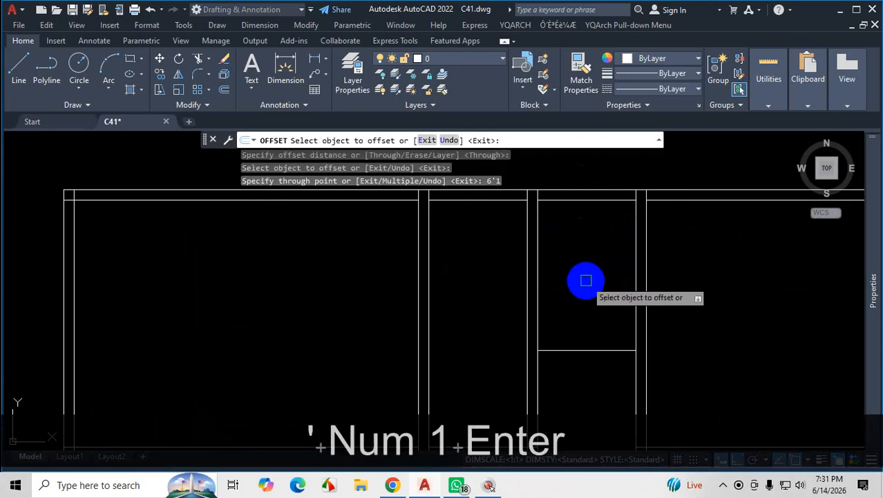
Offset the new horizontal line 5 inches downward as the wall's second line and end the Offset command.
scroll(594, 284, "down", 3)
scroll(601, 308, "up", 3)
left_click(597, 282)
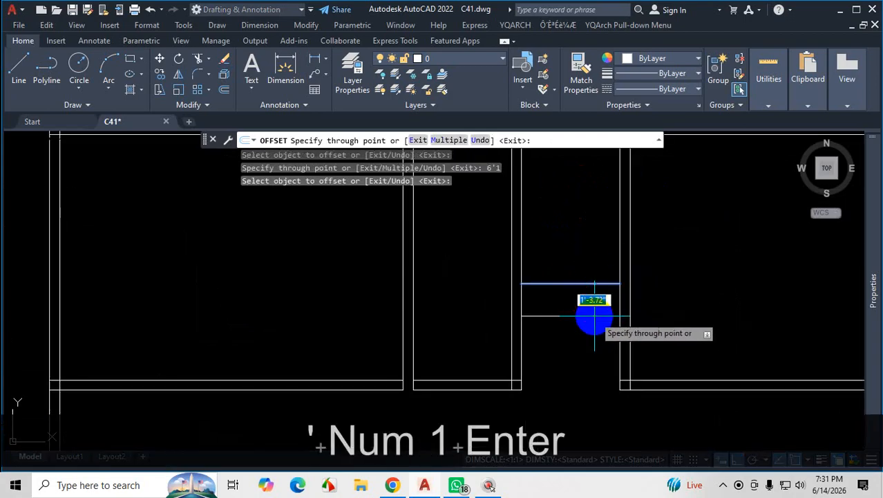
type("5")
key("Return")
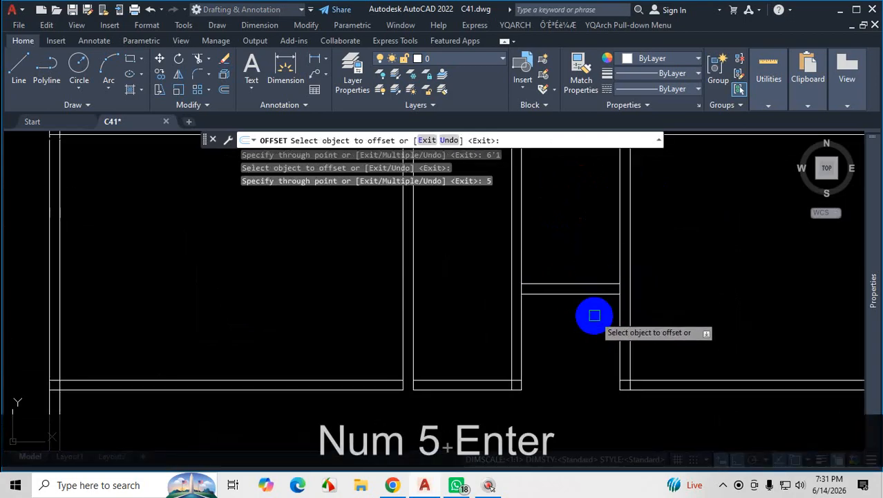
key("Escape")
scroll(594, 315, "down", 3)
scroll(586, 314, "up", 2)
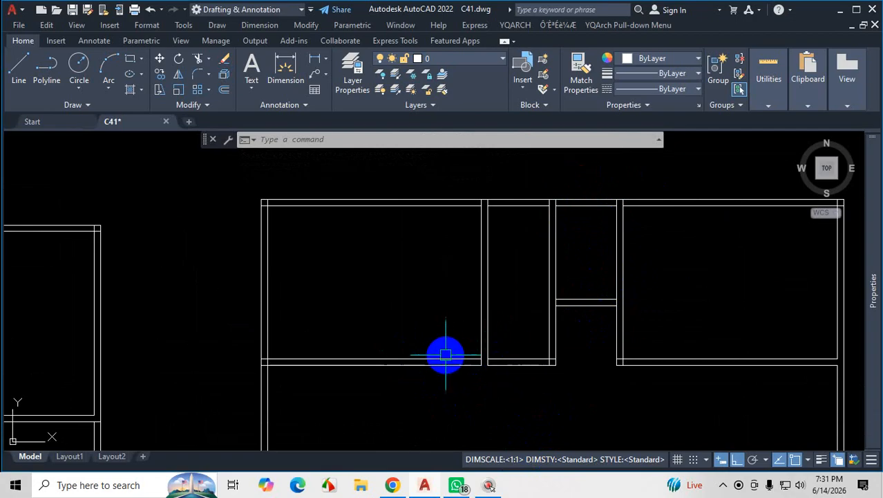
left_click(528, 347)
left_click(515, 379)
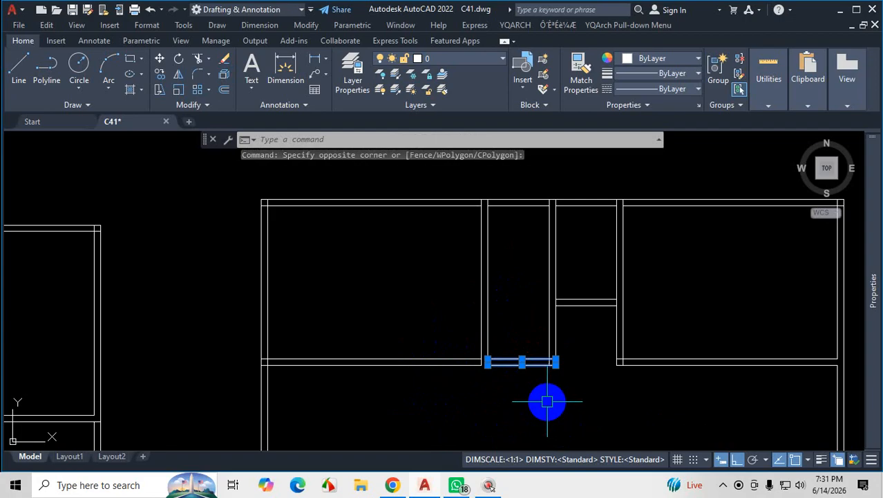
key("Escape")
Examine on the plan PDF how the lower walls of the upper master bedroom, its adjoining 4' room and the guest bedroom line up, and return to AutoCAD.
left_click(392, 487)
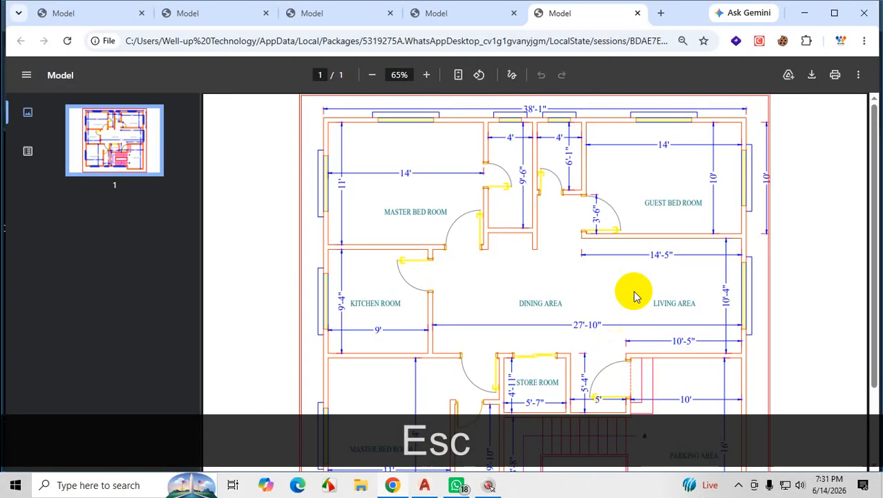
key("ctrl+1")
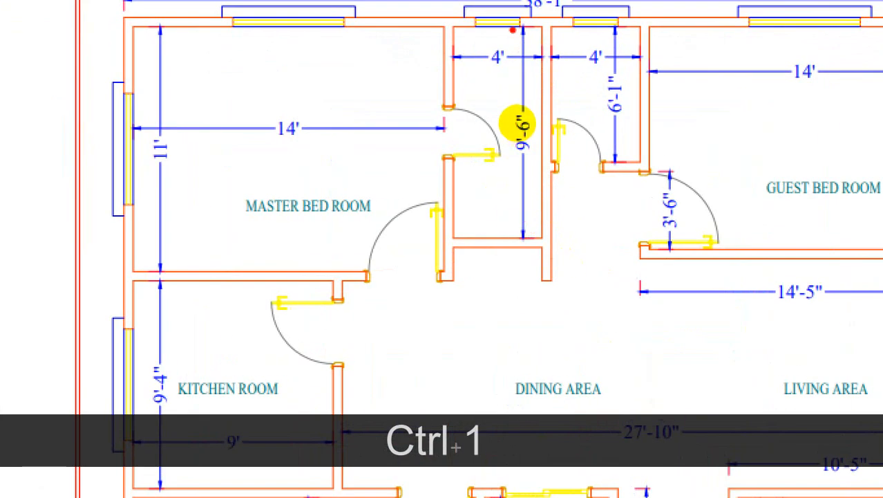
left_click_drag(512, 31, 516, 187)
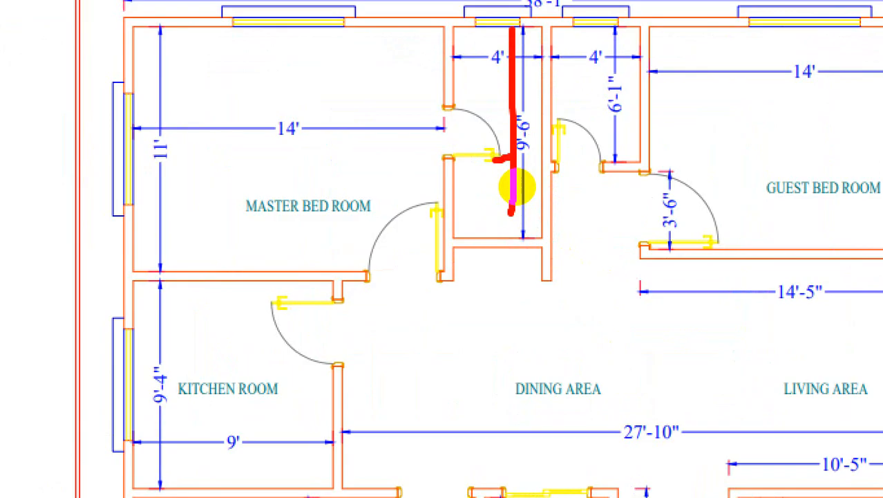
key("ctrl+1")
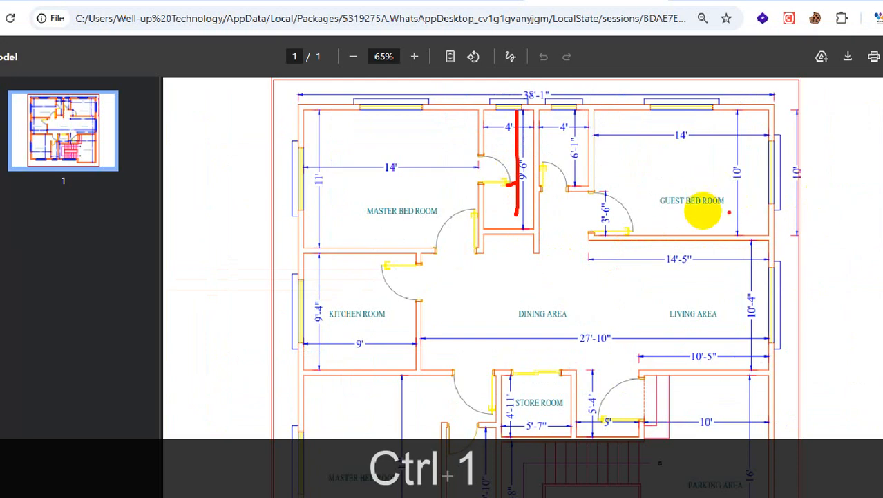
left_click_drag(703, 237, 699, 241)
mouse_move(751, 156)
left_mouse_down()
mouse_move(743, 183)
mouse_move(737, 148)
left_mouse_up()
left_click_drag(631, 215, 611, 203)
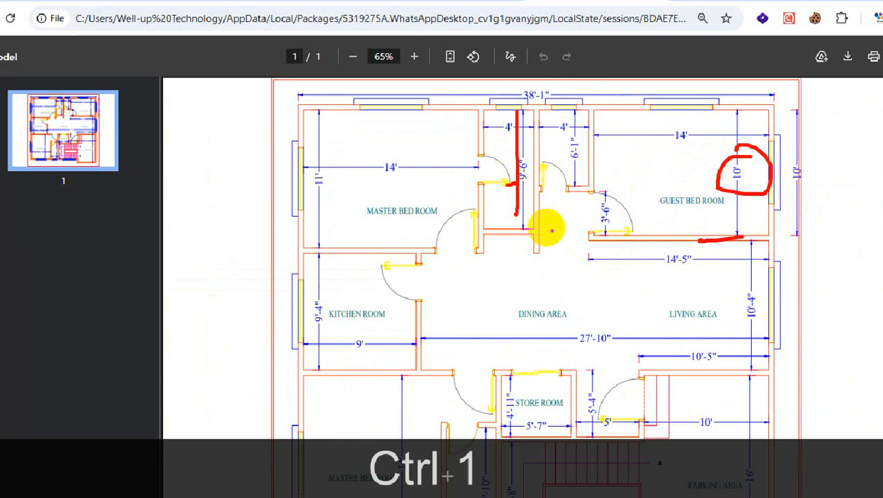
mouse_move(519, 237)
left_mouse_down()
mouse_move(509, 233)
mouse_move(515, 211)
left_mouse_up()
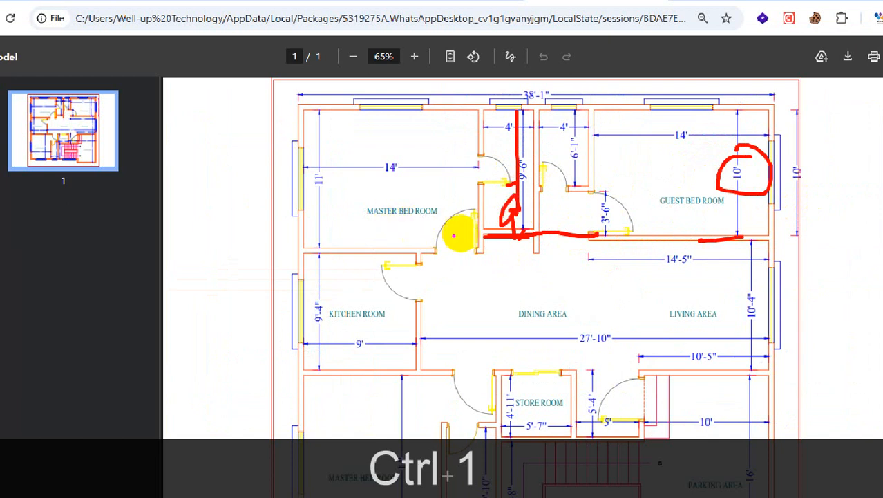
left_click_drag(283, 155, 330, 165)
mouse_move(473, 235)
left_mouse_down()
mouse_move(394, 230)
mouse_move(434, 238)
left_mouse_up()
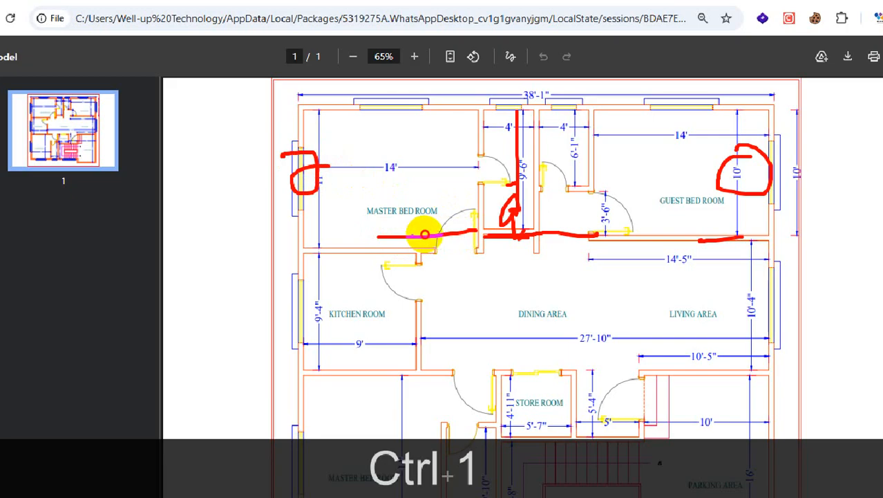
left_click_drag(406, 248, 428, 255)
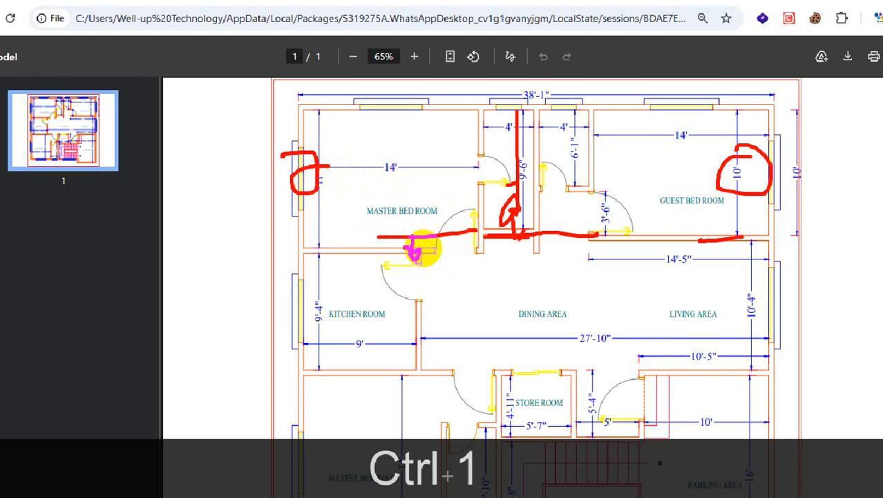
key("Escape")
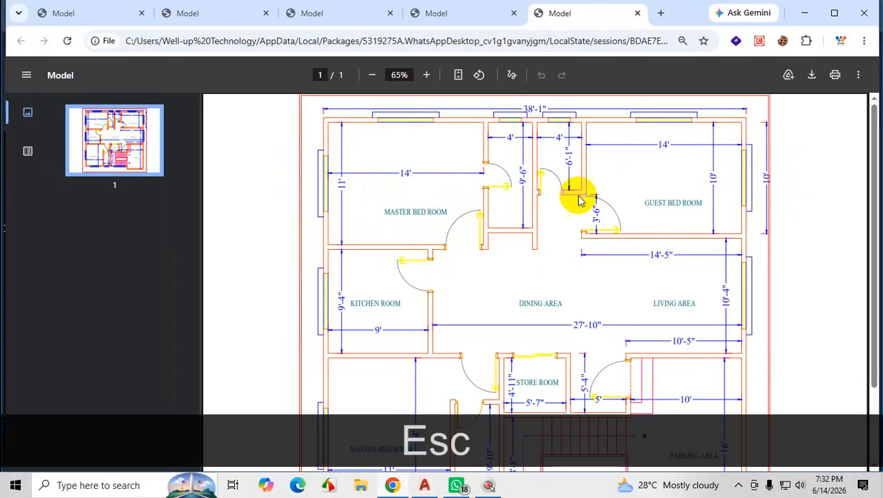
left_click(805, 14)
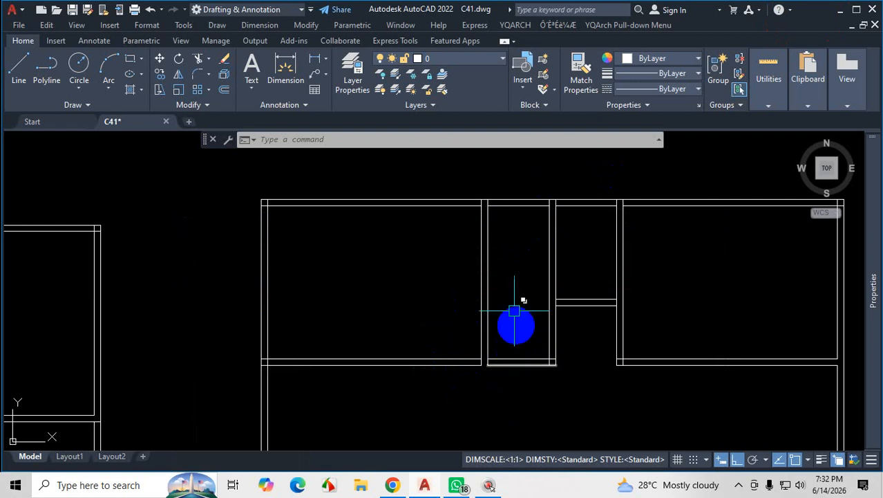
scroll(511, 332, "down", 2)
scroll(505, 308, "up", 5)
left_click(526, 246)
left_click(501, 331)
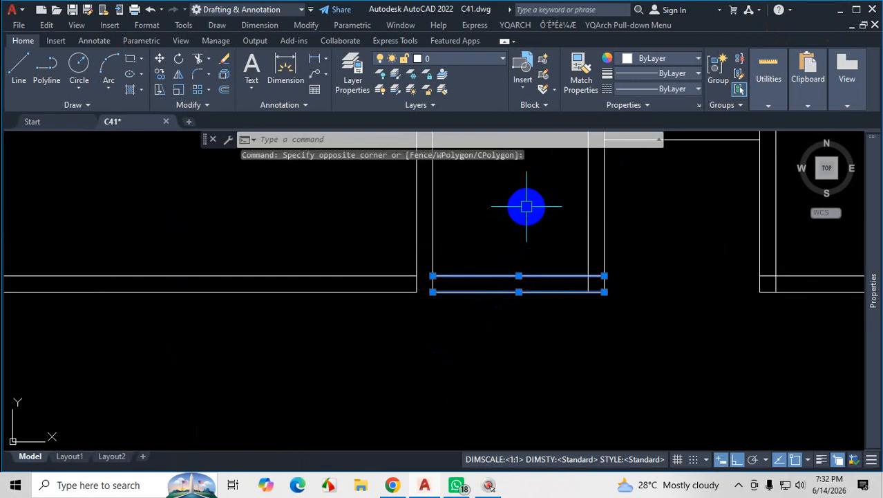
scroll(483, 276, "down", 4)
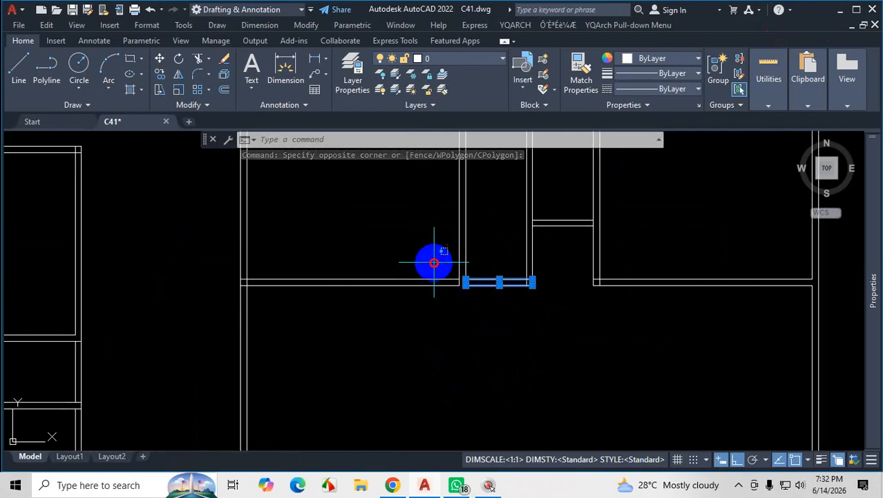
left_click(430, 256)
left_click(398, 325)
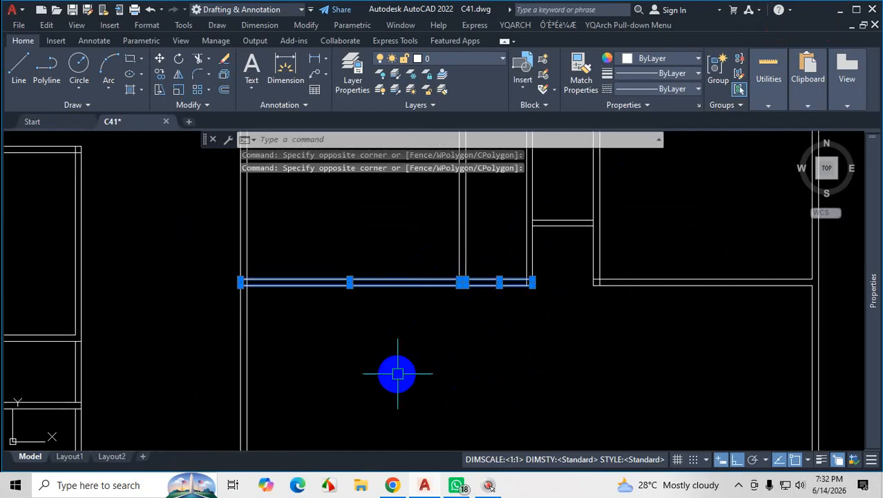
key("Escape")
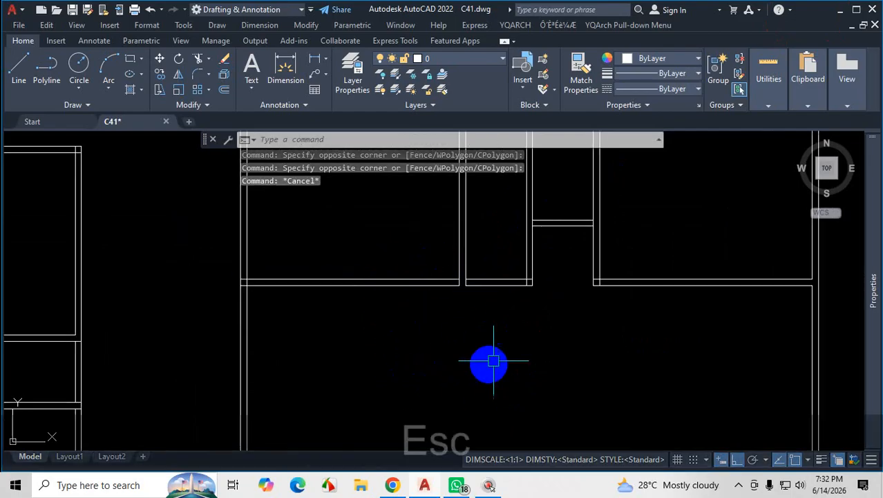
scroll(496, 325, "up", 2)
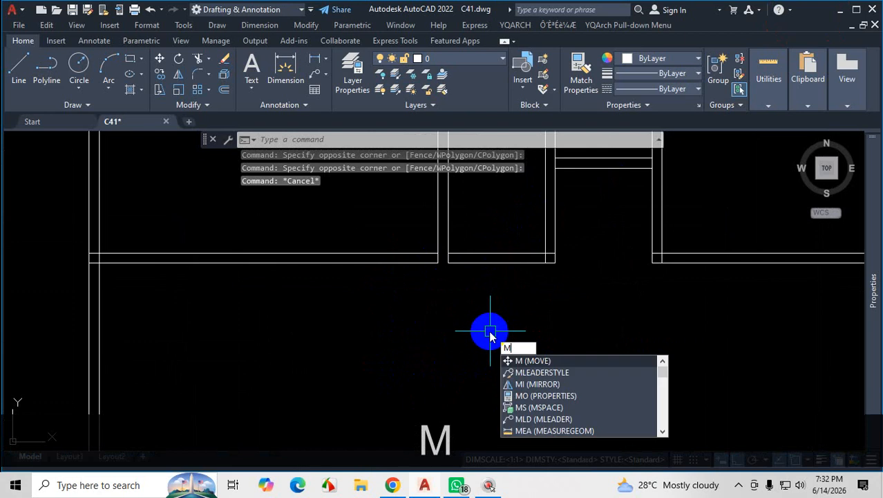
key("Escape")
left_click(499, 226)
left_click(476, 298)
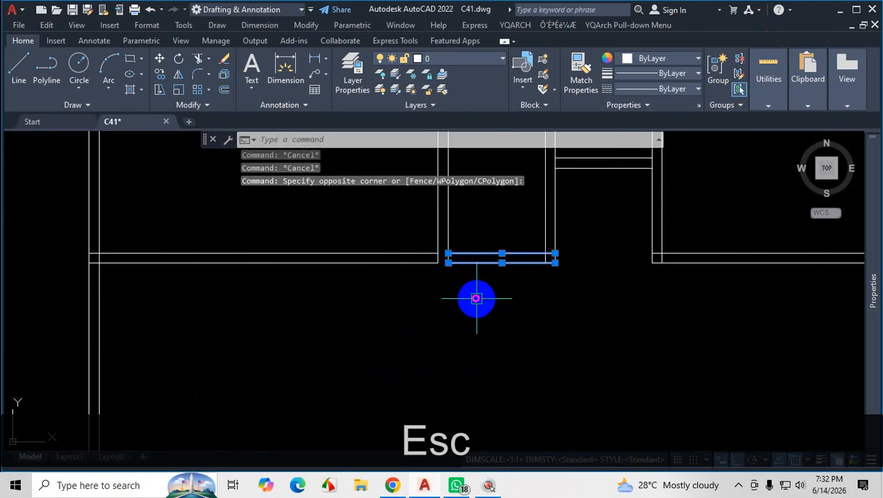
type("m")
key("Return")
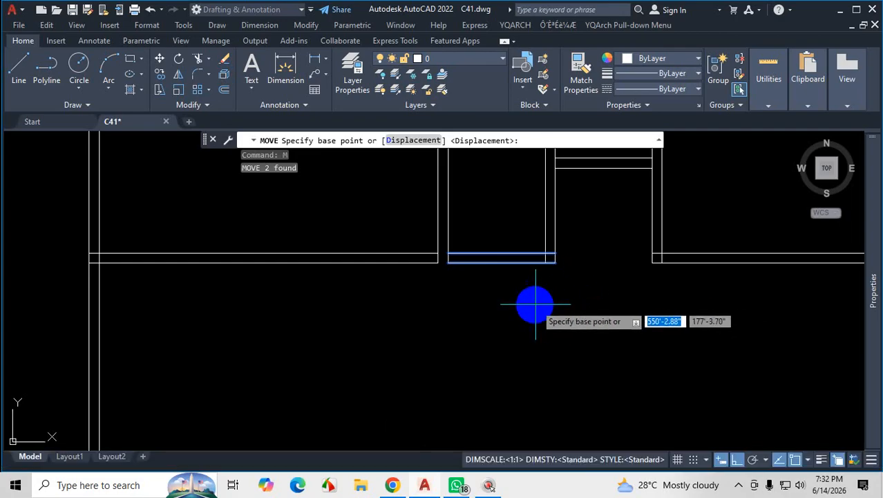
scroll(524, 246, "up", 4)
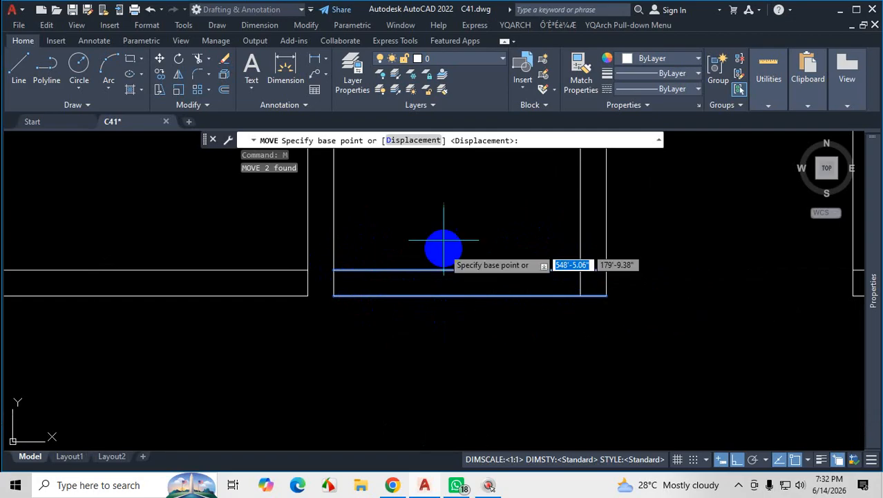
scroll(438, 248, "down", 4)
scroll(493, 239, "up", 6)
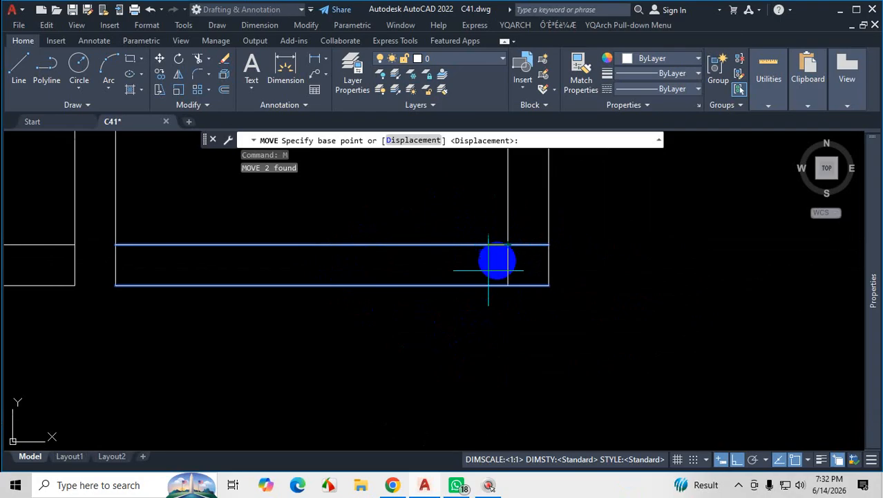
scroll(465, 339, "down", 6)
scroll(465, 324, "up", 2)
left_click(465, 322)
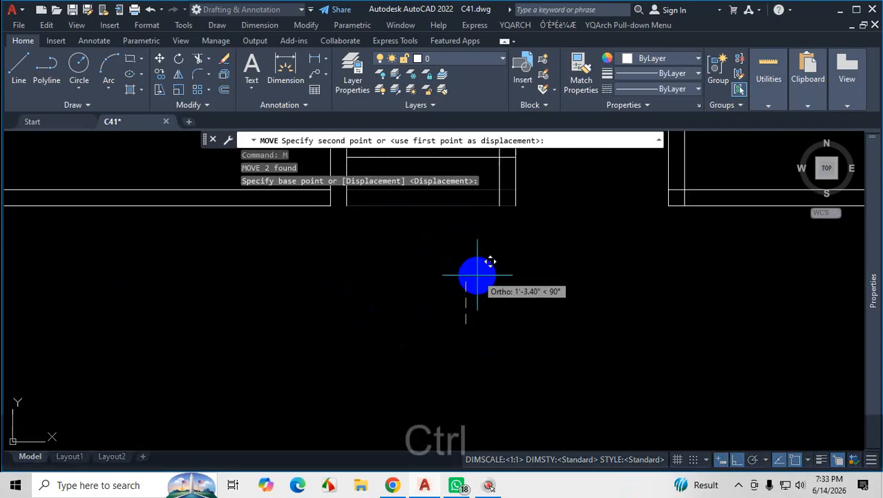
key("ctrl+1")
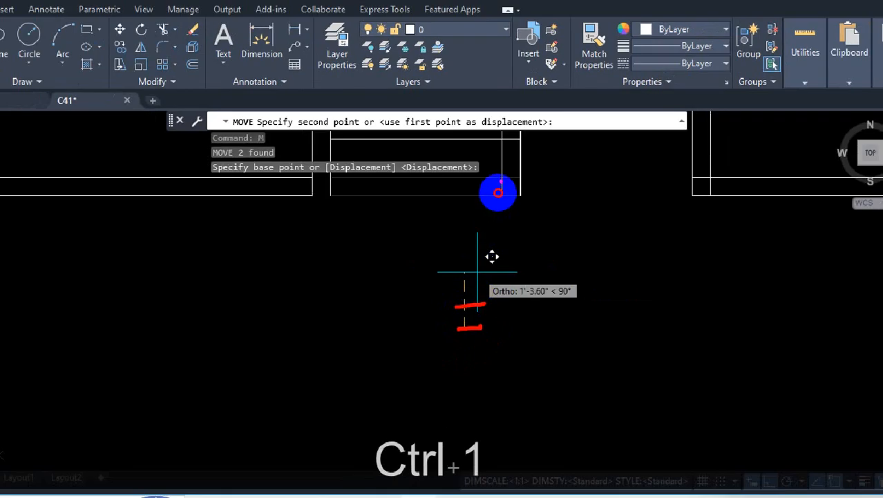
left_click_drag(502, 181, 416, 187)
left_click_drag(511, 150, 409, 153)
left_click_drag(521, 170, 374, 163)
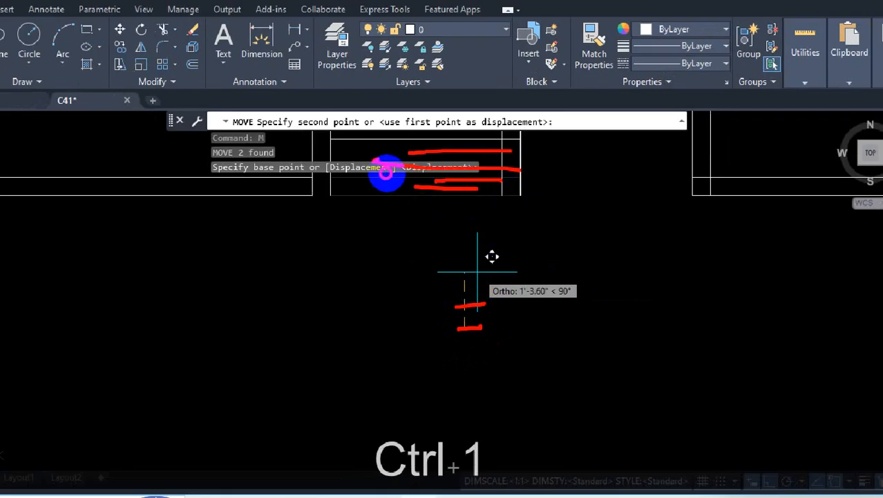
key("Escape")
key("Escape")
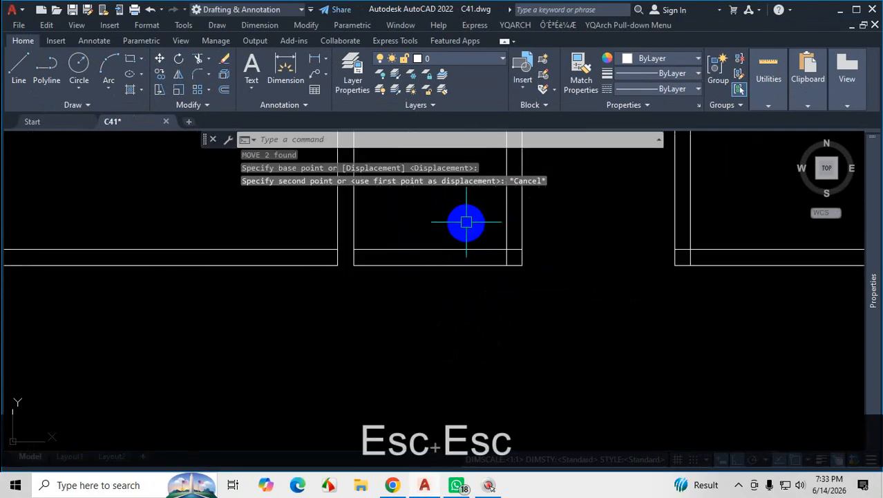
Move the two lower wall lines of the 4' room beside the upper master bedroom 6 inches straight up.
left_click(467, 222)
left_click(423, 289)
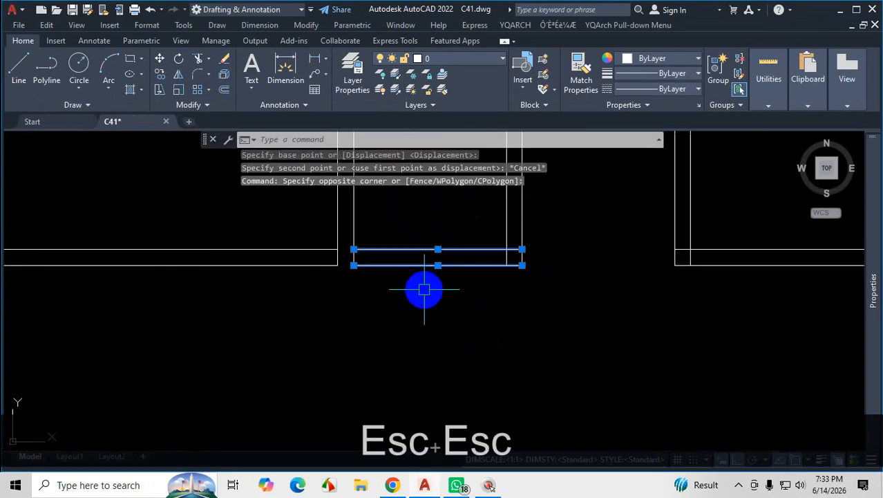
type("m")
key("Return")
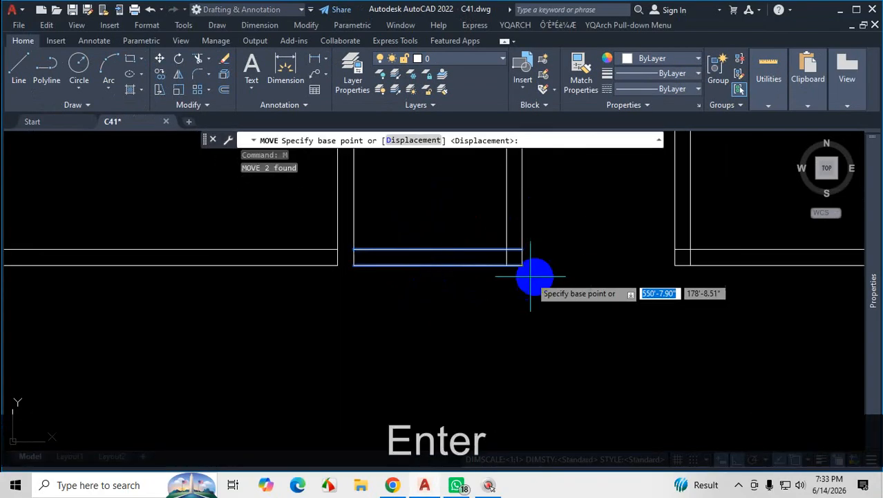
scroll(506, 259, "up", 4)
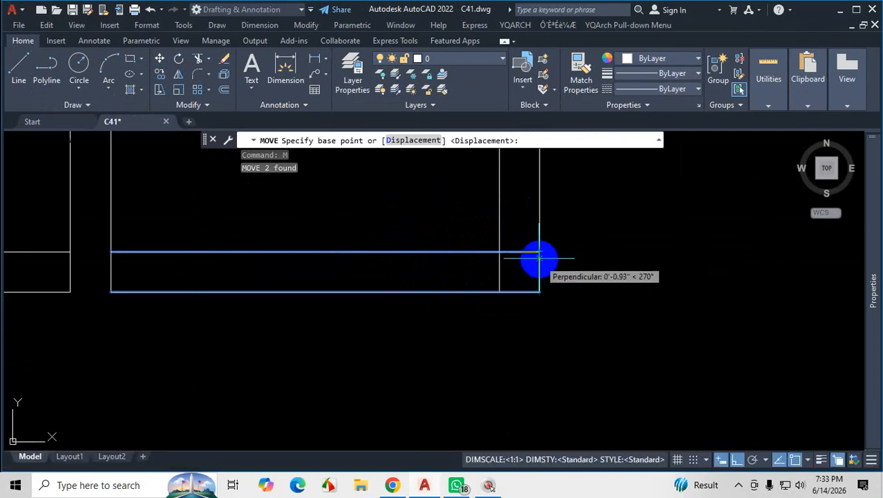
left_click(539, 251)
scroll(551, 243, "down", 2)
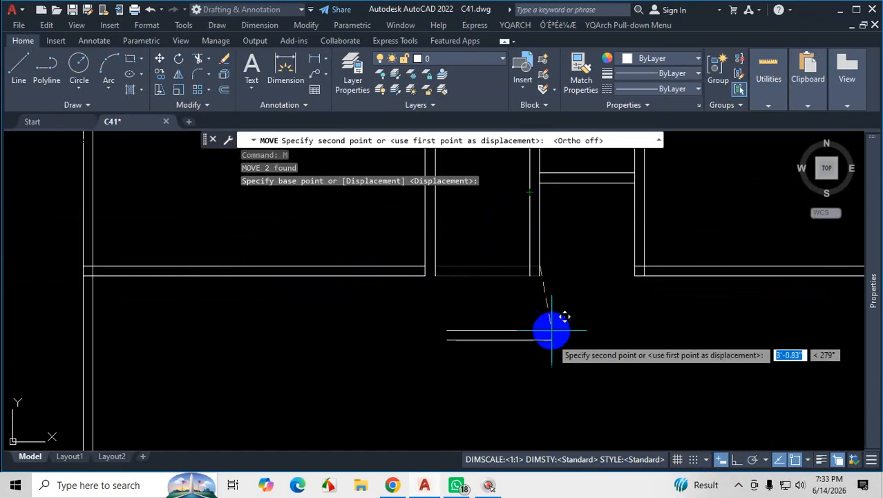
left_click(736, 459)
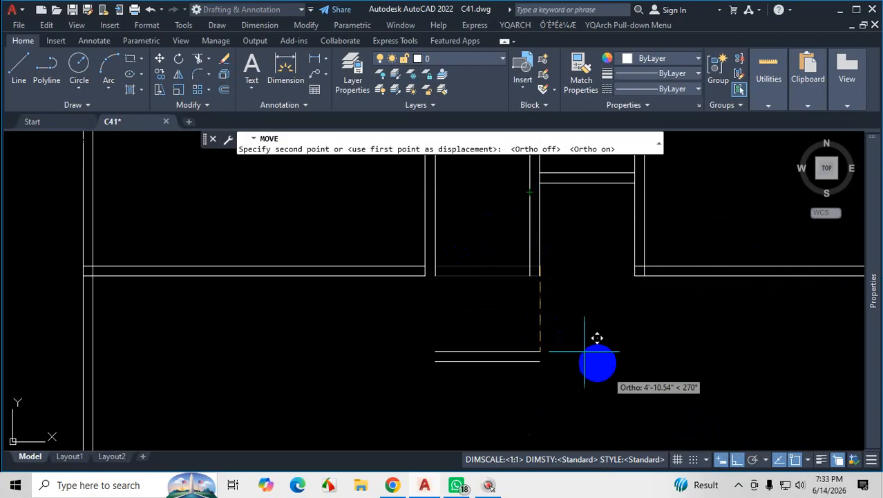
scroll(517, 228, "up", 4)
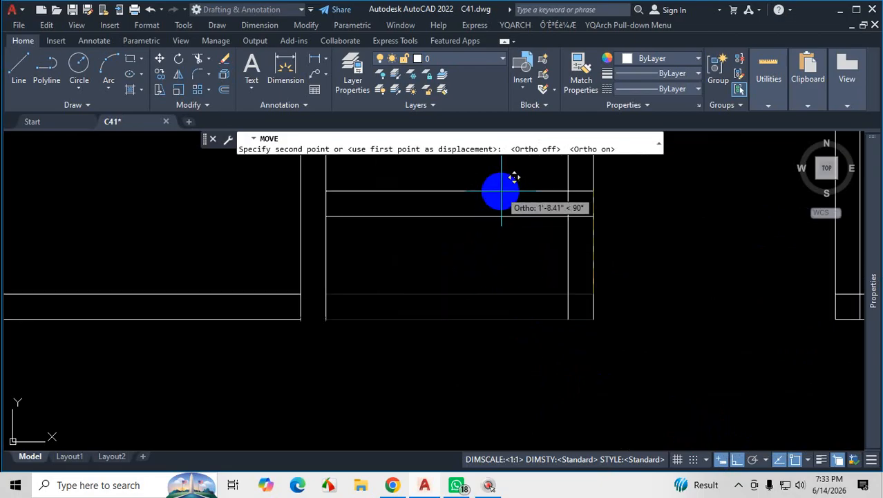
scroll(517, 183, "down", 4)
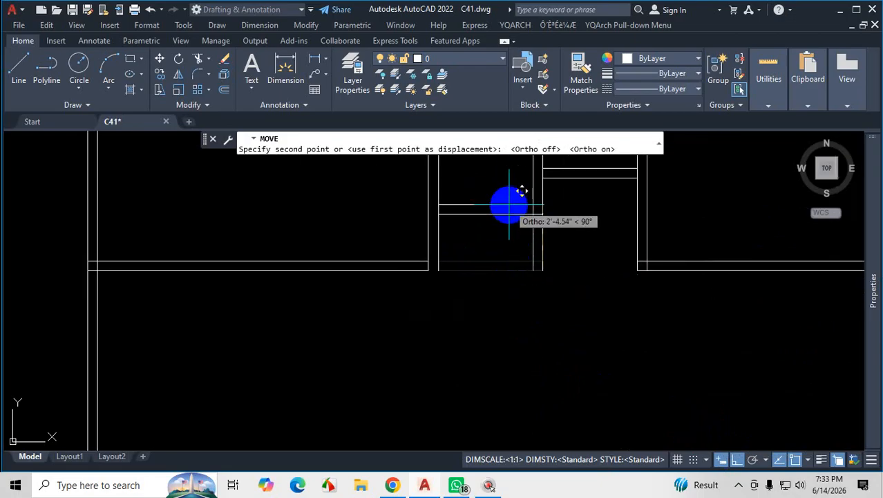
scroll(522, 193, "up", 4)
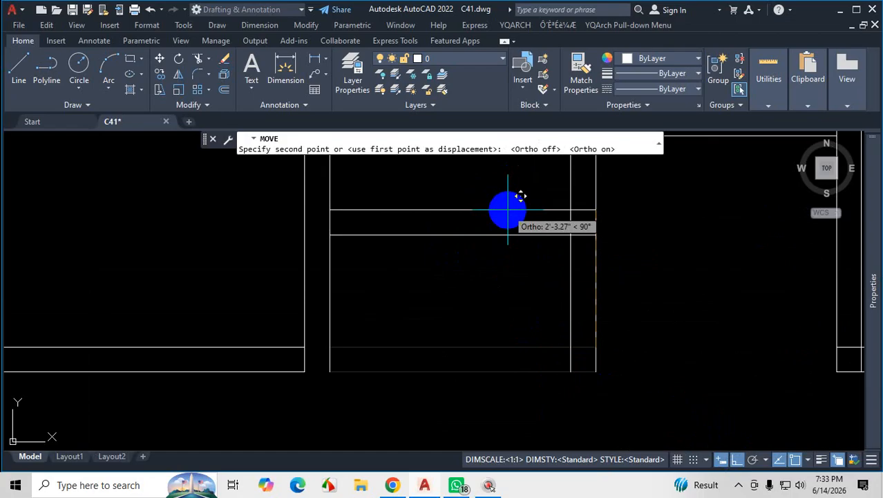
type("6")
key("Return")
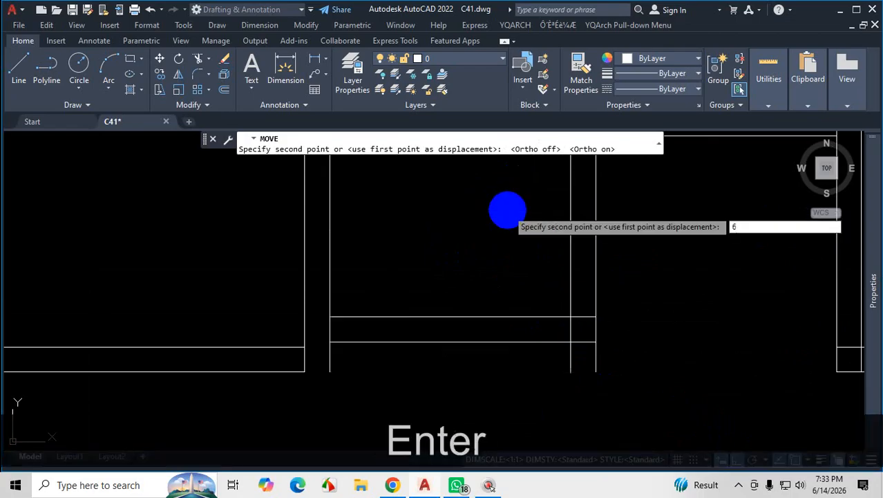
Move the two lower wall lines of the upper master bedroom 12 inches straight down.
scroll(484, 291, "down", 7)
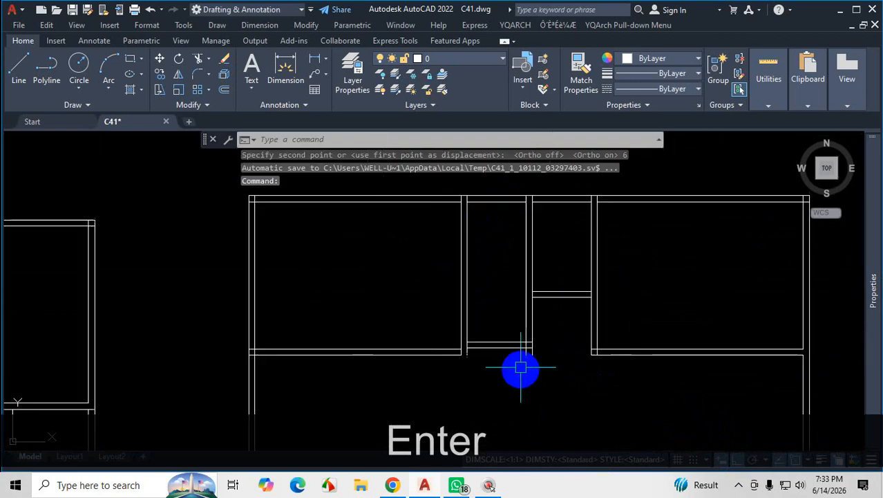
scroll(511, 221, "up", 3)
scroll(501, 285, "down", 3)
scroll(515, 291, "up", 4)
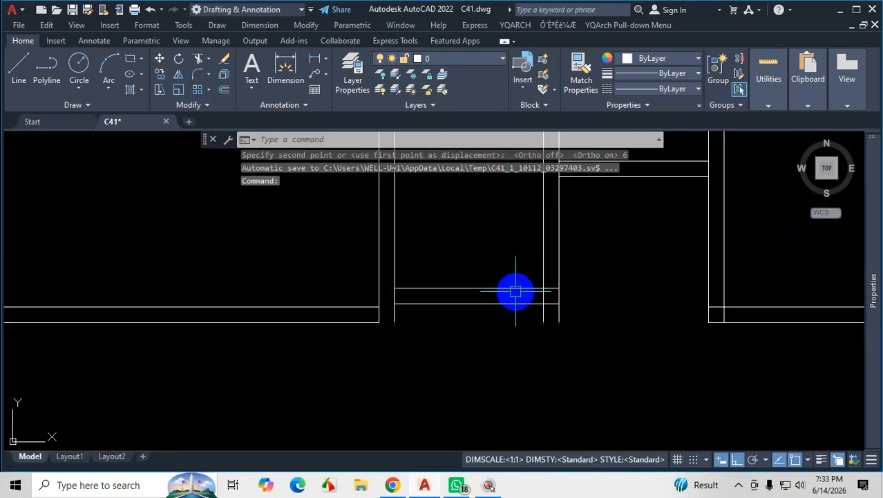
scroll(519, 291, "down", 2)
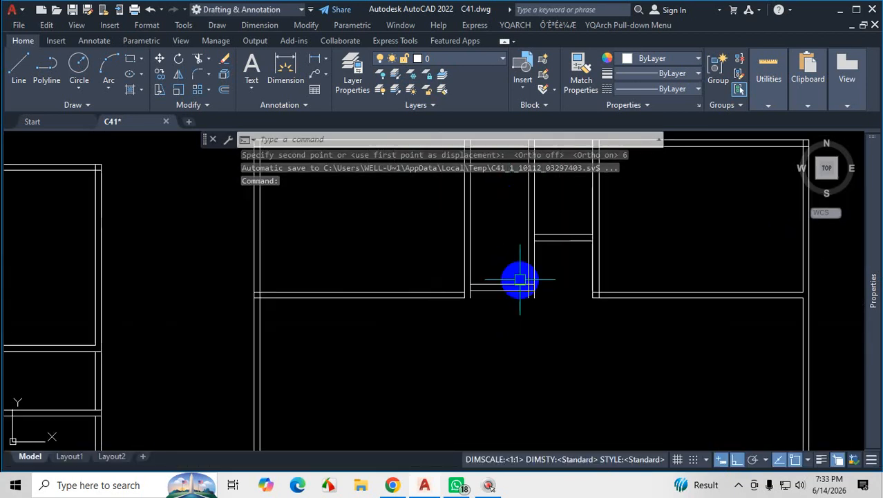
left_click(402, 247)
left_click(365, 330)
type("m")
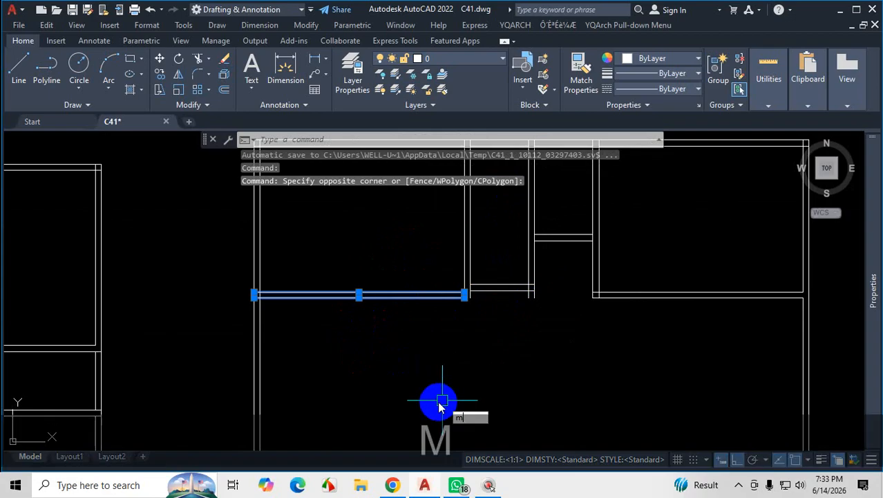
key("Return")
scroll(460, 305, "up", 4)
left_click(473, 278)
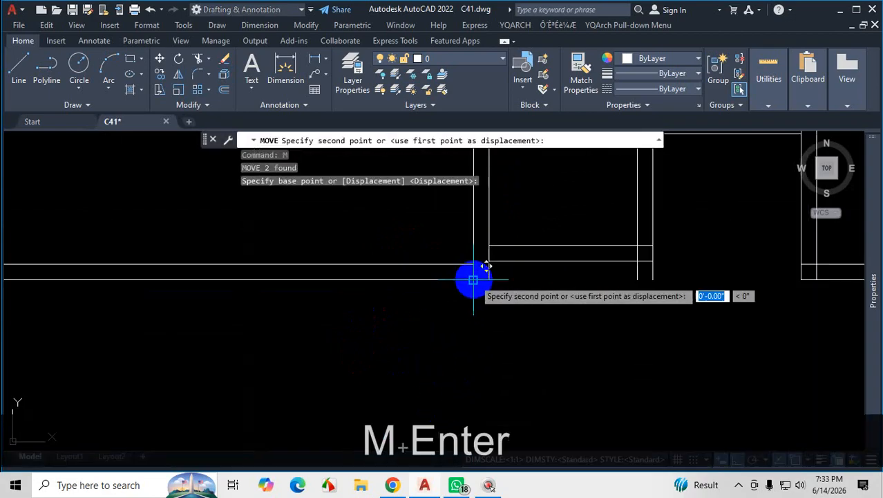
scroll(483, 297, "down", 3)
scroll(499, 294, "down", 3)
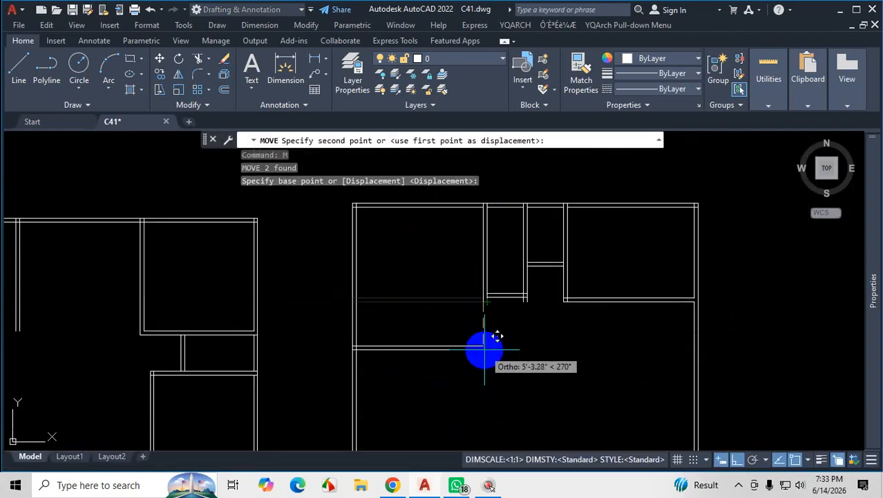
type("12")
key("Return")
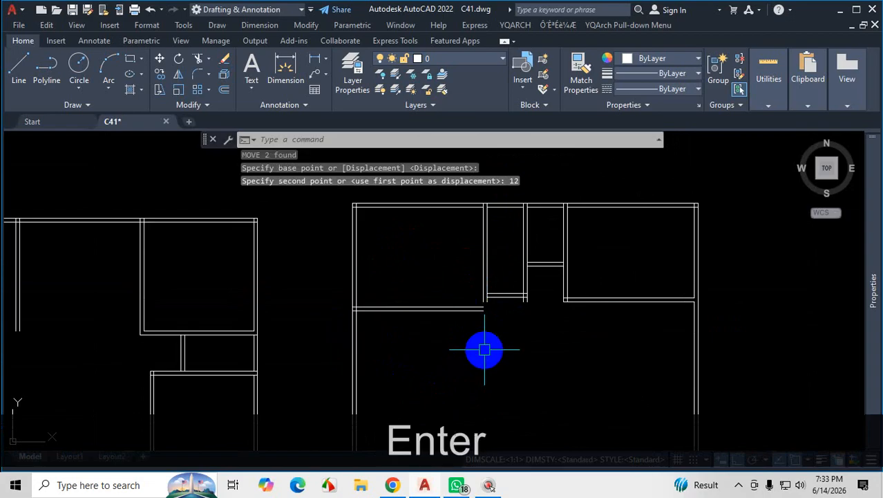
Switch to the plan PDF in Chrome and compare the depths of the guest bedroom, master bedroom and adjoining 4' room, including the recess below it.
scroll(511, 333, "up", 2)
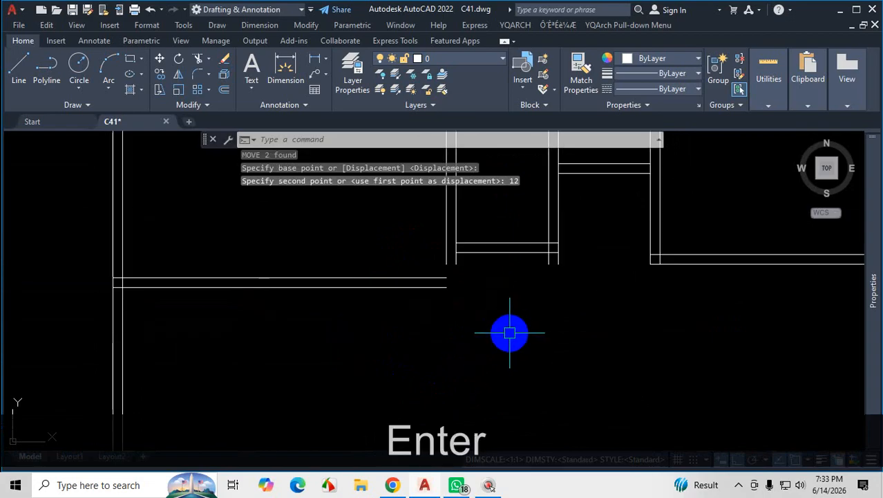
left_click(456, 485)
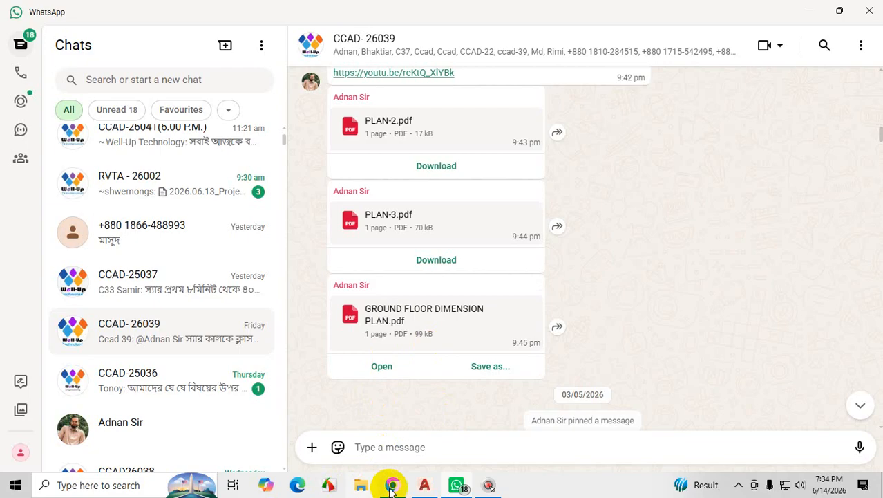
left_click(391, 486)
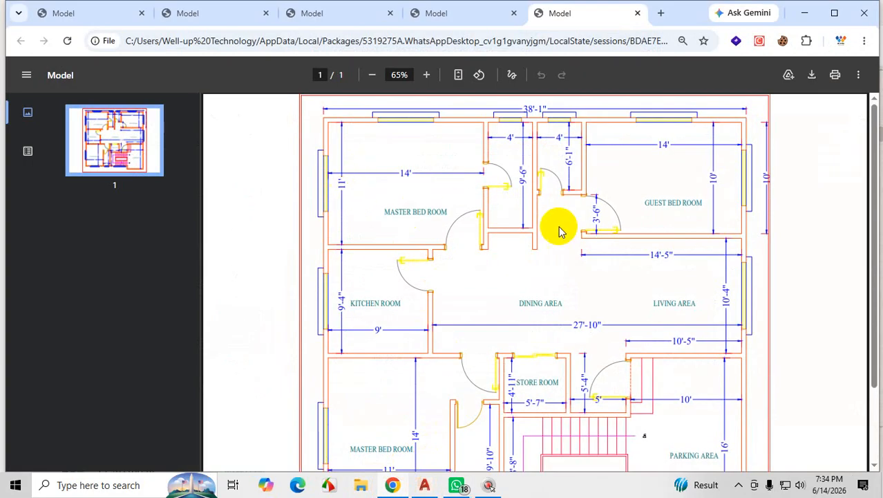
key("ctrl+1")
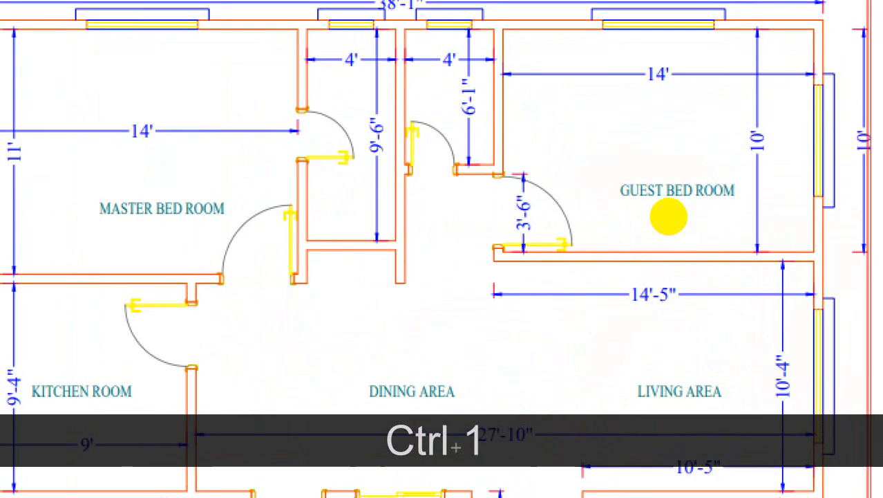
left_click(643, 196)
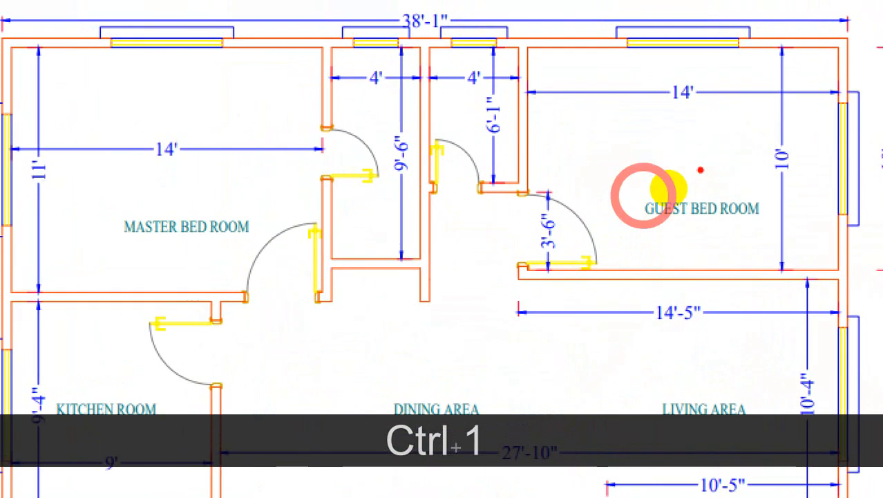
mouse_move(711, 124)
left_mouse_down()
mouse_move(709, 236)
mouse_move(664, 239)
left_mouse_up()
scroll(711, 235, "down", 4)
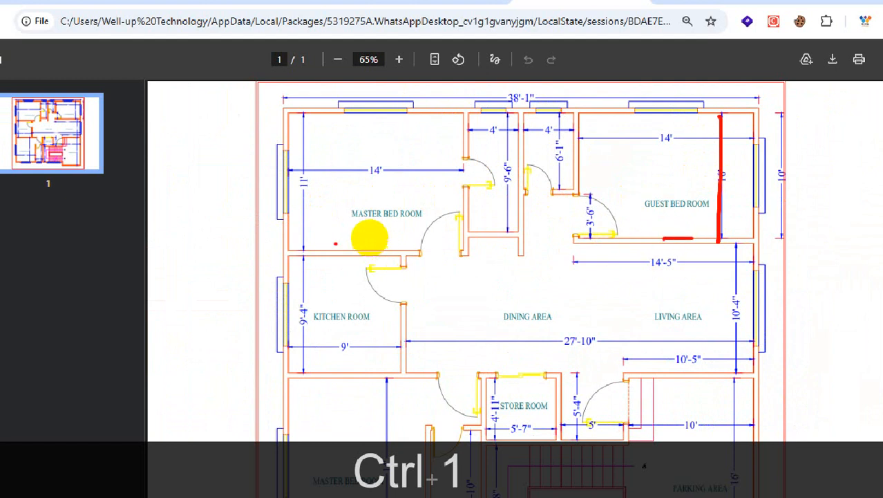
mouse_move(303, 164)
left_mouse_down()
mouse_move(332, 209)
mouse_move(354, 169)
mouse_move(315, 160)
left_mouse_up()
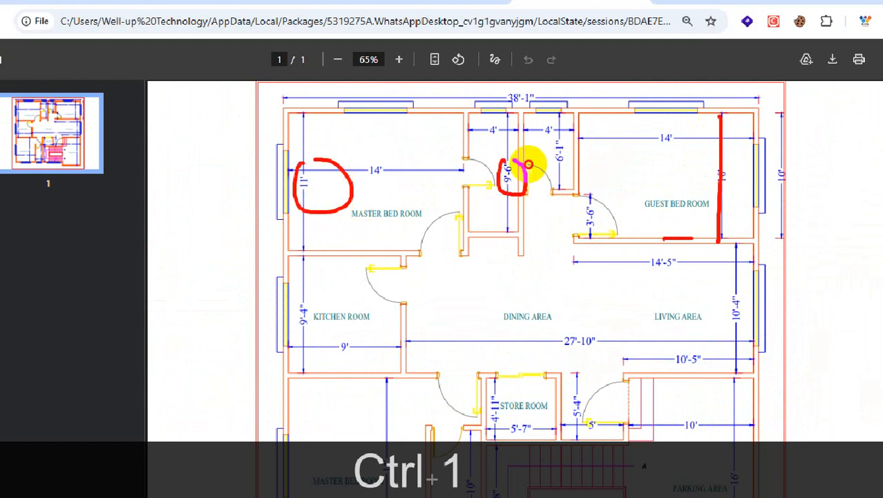
left_click_drag(529, 165, 524, 192)
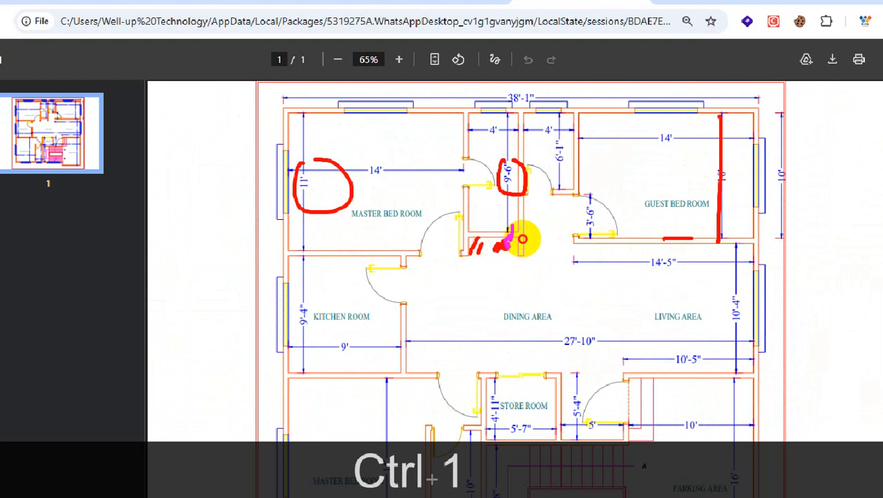
left_click_drag(523, 238, 522, 242)
left_click_drag(521, 304, 470, 253)
left_click_drag(477, 246, 489, 254)
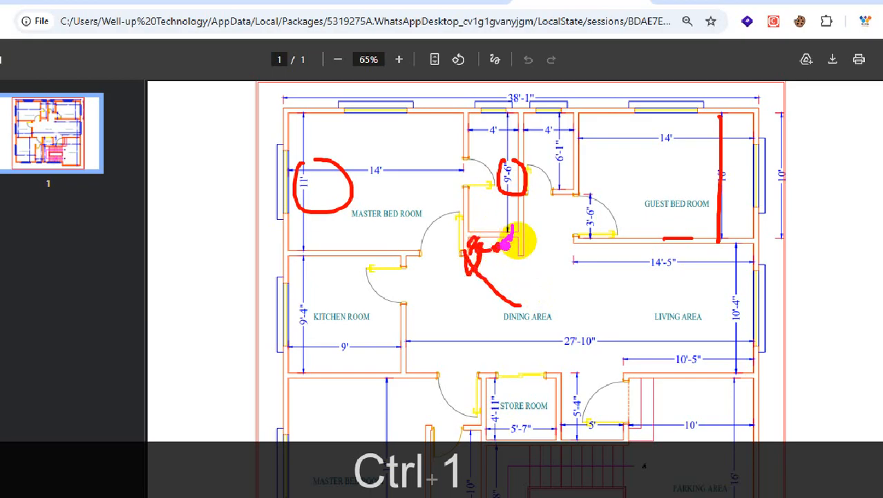
key("Escape")
key("ctrl+1")
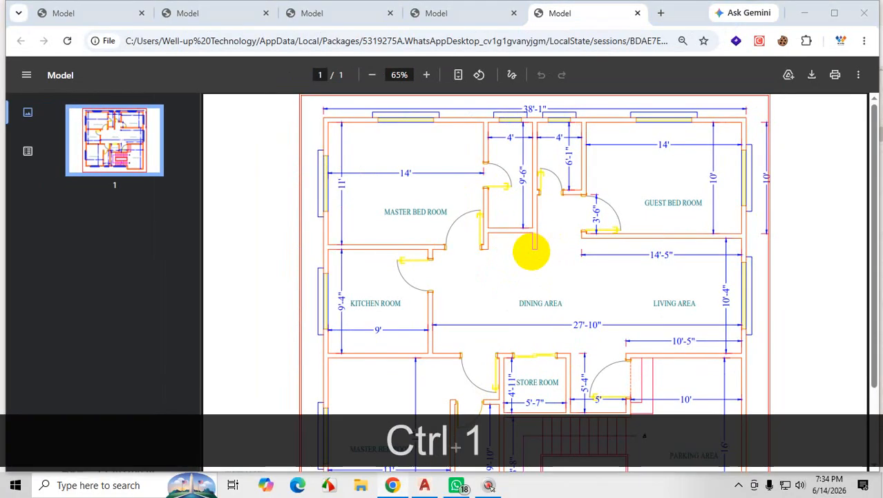
left_click_drag(499, 248, 537, 246)
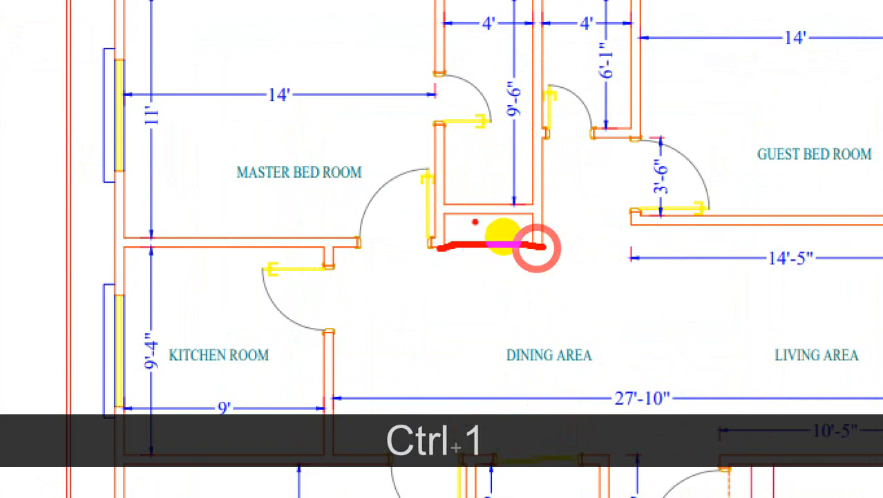
left_click_drag(475, 220, 465, 243)
left_click_drag(514, 221, 522, 239)
key("Escape")
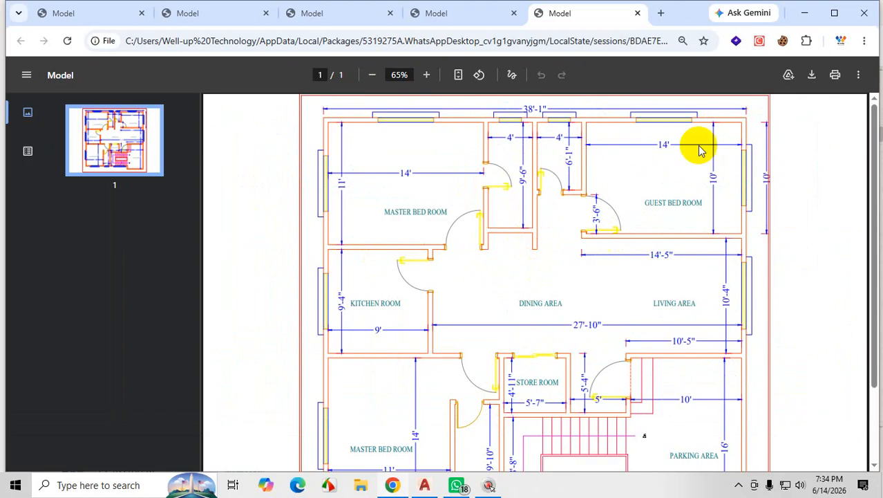
Return to AutoCAD and examine how the lower walls of the upper master bedroom, the 4' rooms and the guest bedroom meet.
left_click(805, 12)
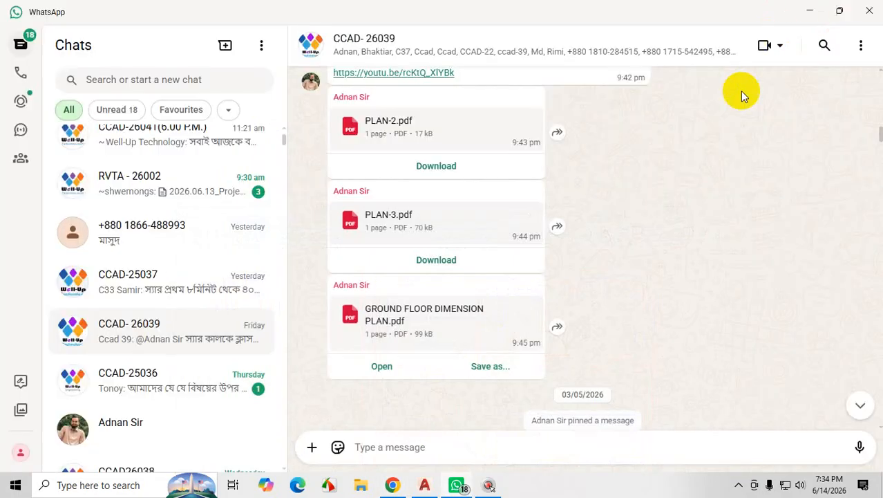
left_click(810, 13)
scroll(497, 312, "down", 4)
scroll(450, 218, "up", 2)
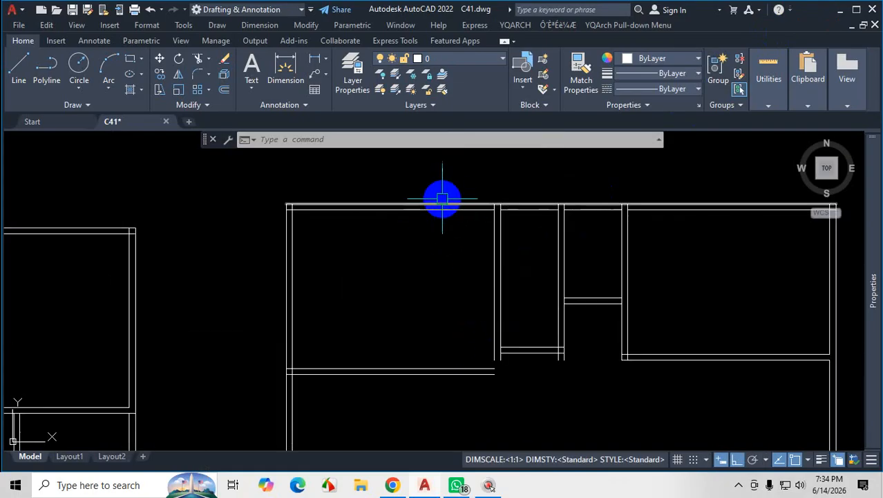
scroll(484, 208, "up", 3)
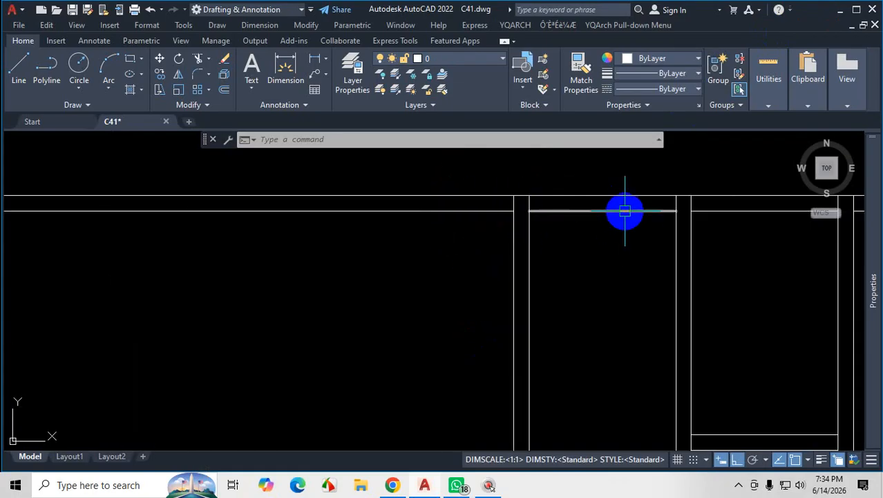
scroll(517, 205, "down", 8)
scroll(536, 269, "up", 6)
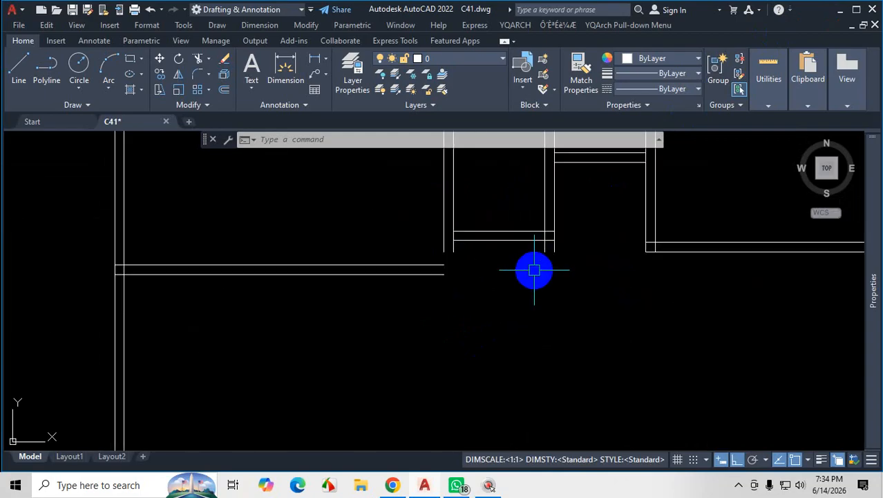
scroll(534, 270, "down", 4)
scroll(471, 271, "up", 4)
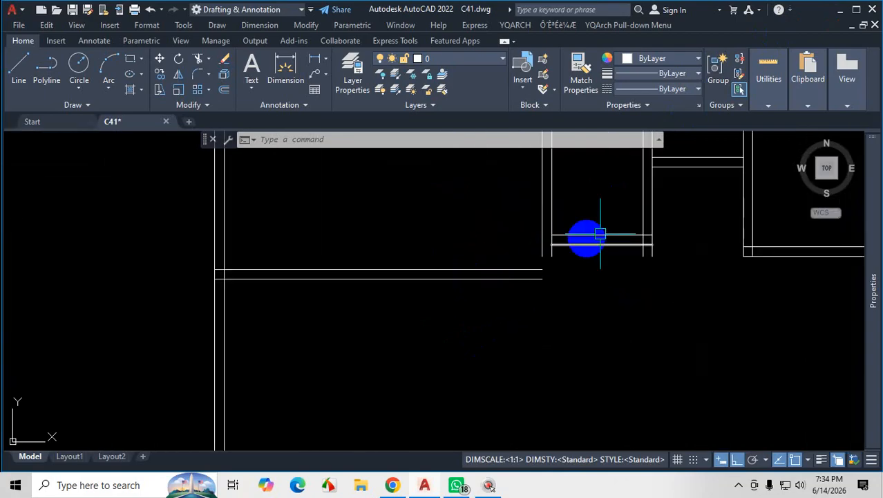
scroll(628, 235, "up", 4)
scroll(522, 269, "down", 6)
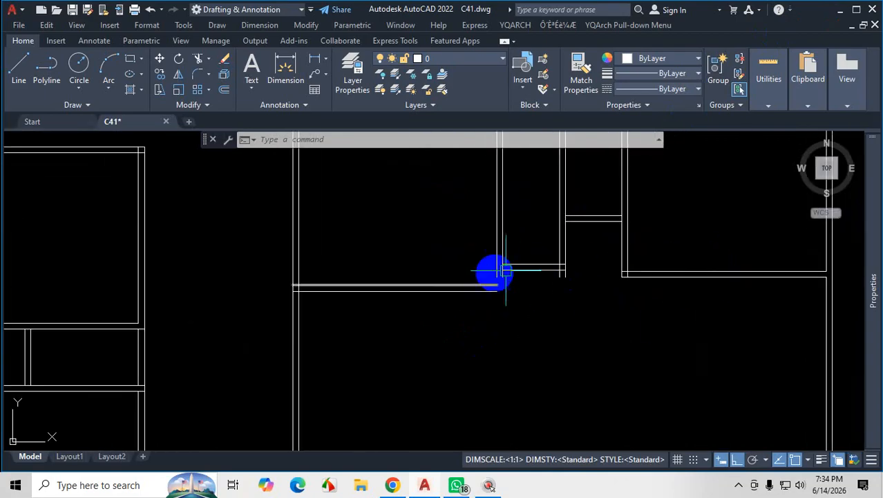
scroll(506, 271, "up", 4)
scroll(530, 251, "down", 6)
scroll(470, 296, "up", 4)
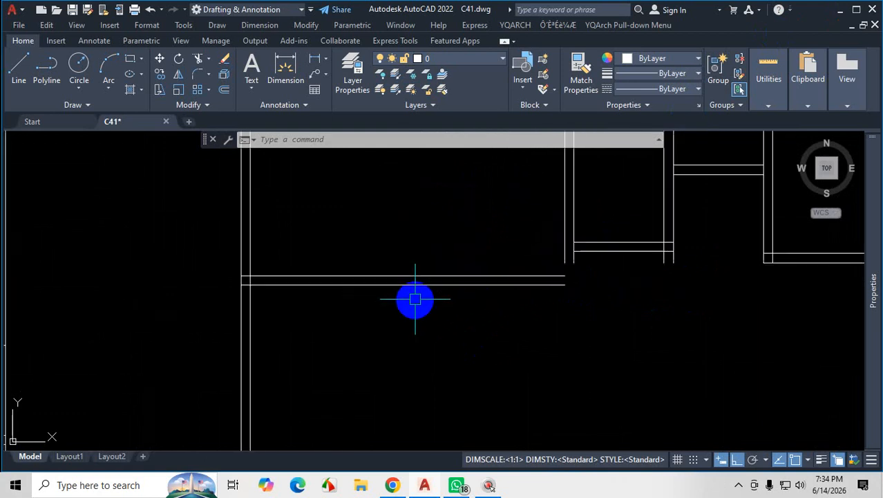
scroll(430, 345, "down", 4)
scroll(511, 327, "up", 4)
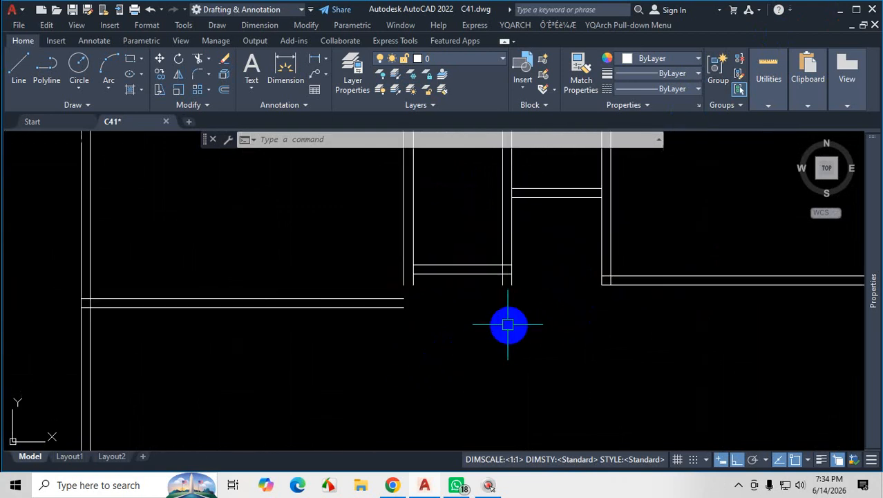
scroll(426, 311, "up", 4)
scroll(428, 312, "down", 2)
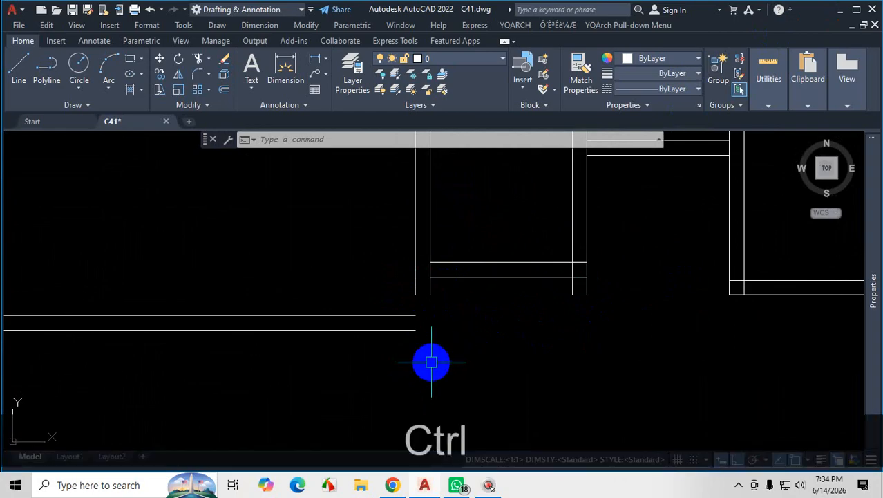
key("ctrl+1")
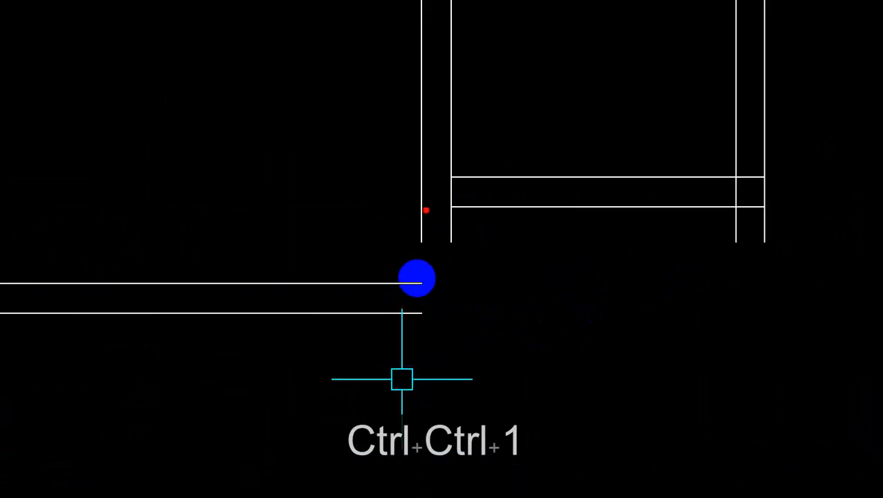
mouse_move(418, 282)
left_mouse_down()
mouse_move(365, 287)
mouse_move(463, 302)
mouse_move(460, 223)
left_mouse_up()
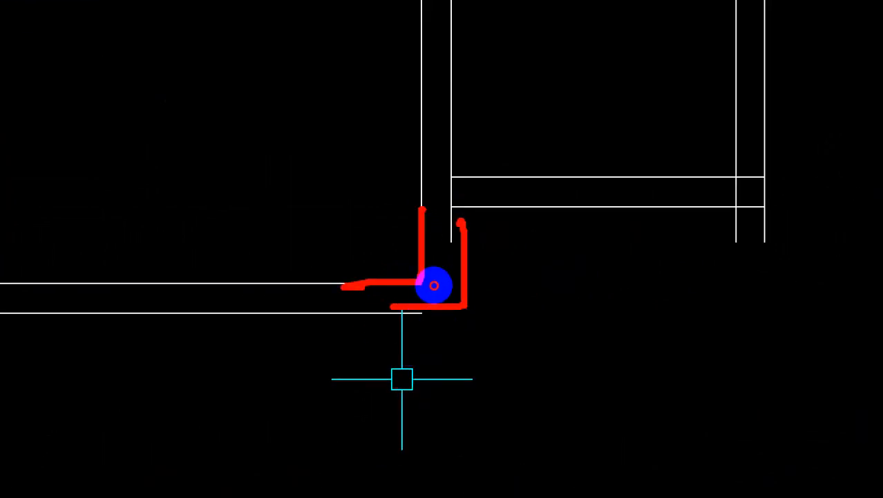
left_click_drag(583, 204, 477, 213)
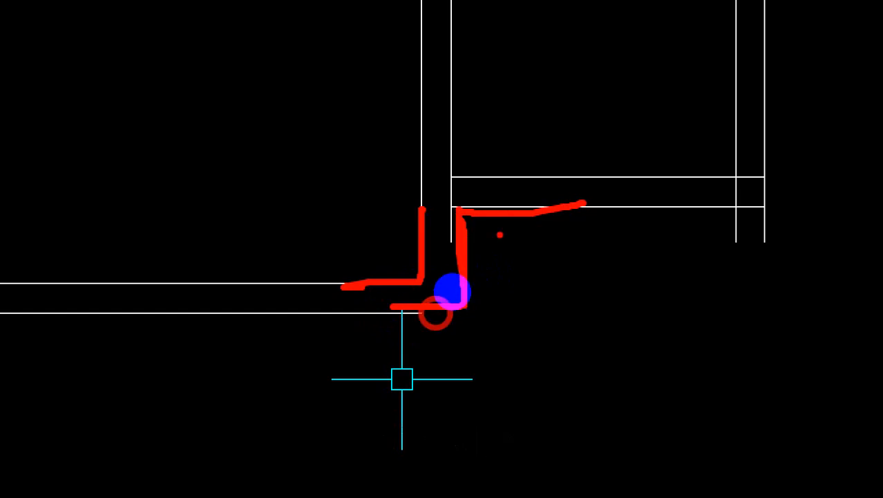
left_click_drag(450, 186, 534, 178)
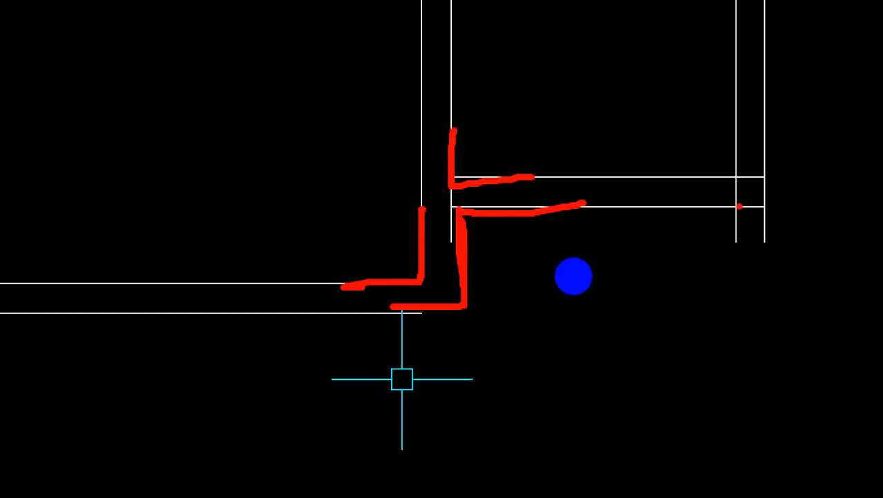
left_click_drag(573, 282, 573, 304)
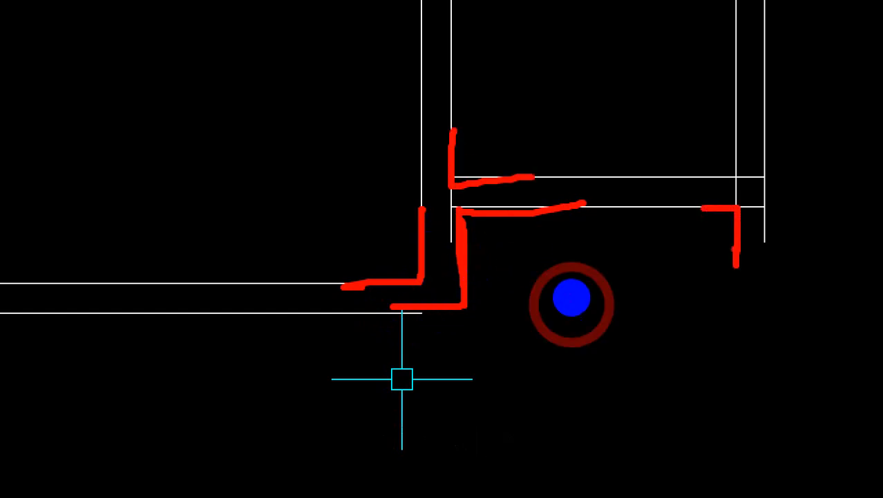
key("Escape")
Fillet the upper master bedroom's two lower wall lines with the two wall lines shared with the 4' room, using the Multiple option.
scroll(515, 297, "down", 4)
scroll(536, 319, "up", 4)
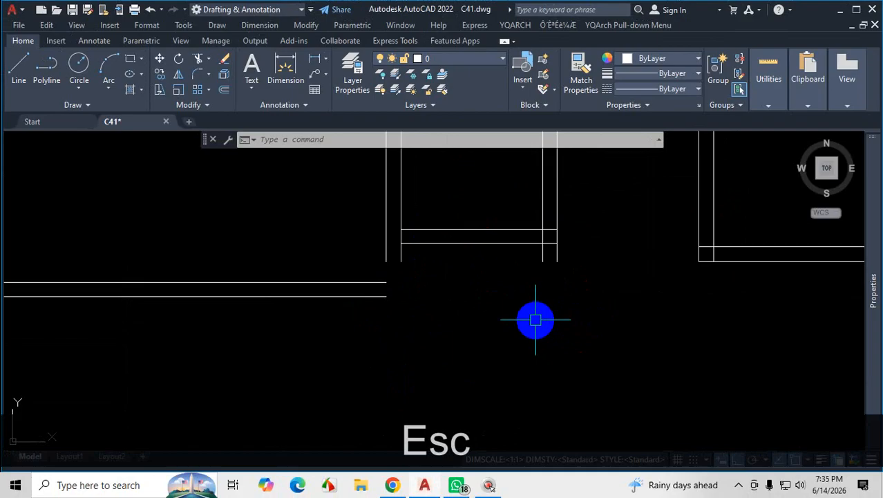
type("f")
key("Return")
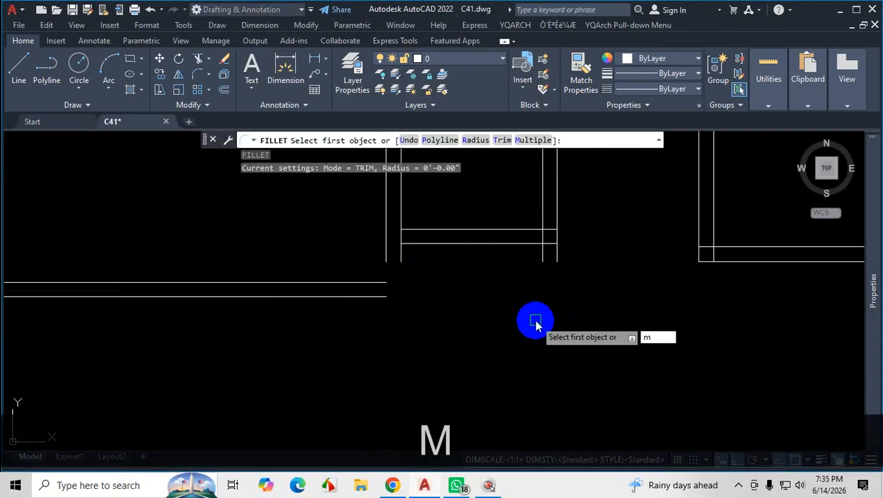
key("Return")
scroll(429, 292, "up", 2)
left_click(400, 221)
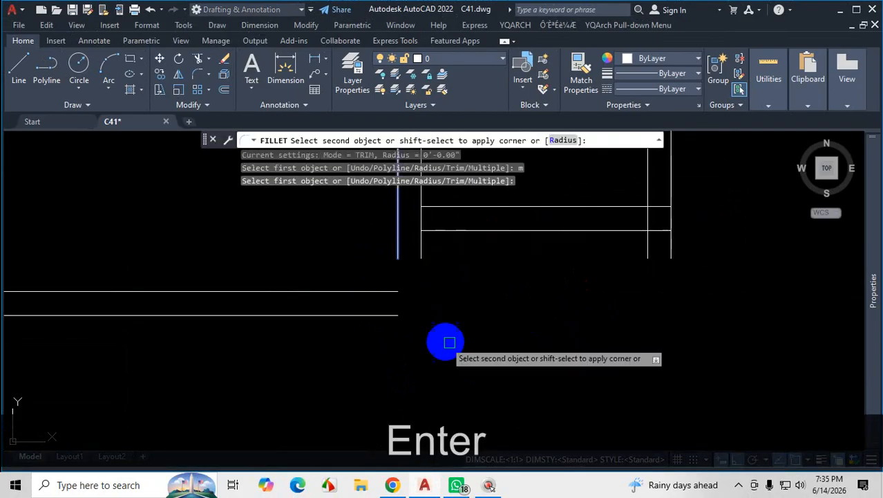
left_click(347, 291, "shift")
left_click(356, 316)
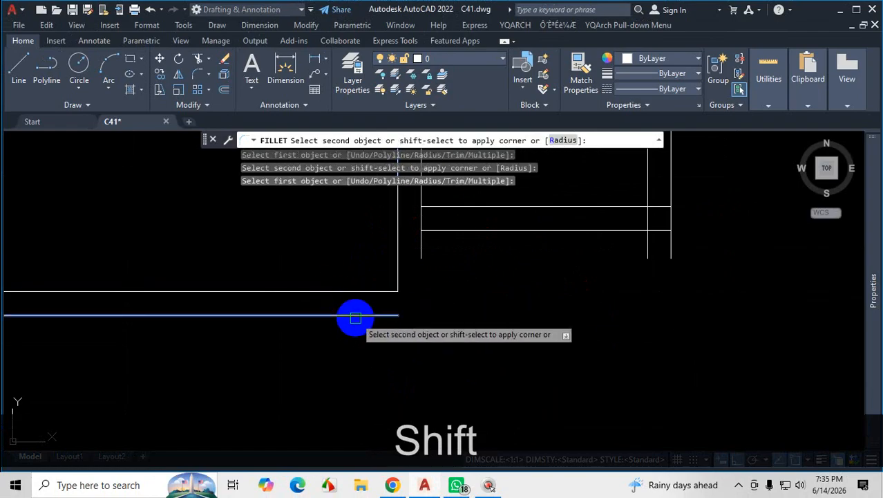
left_click(422, 252, "shift")
scroll(484, 329, "down", 1)
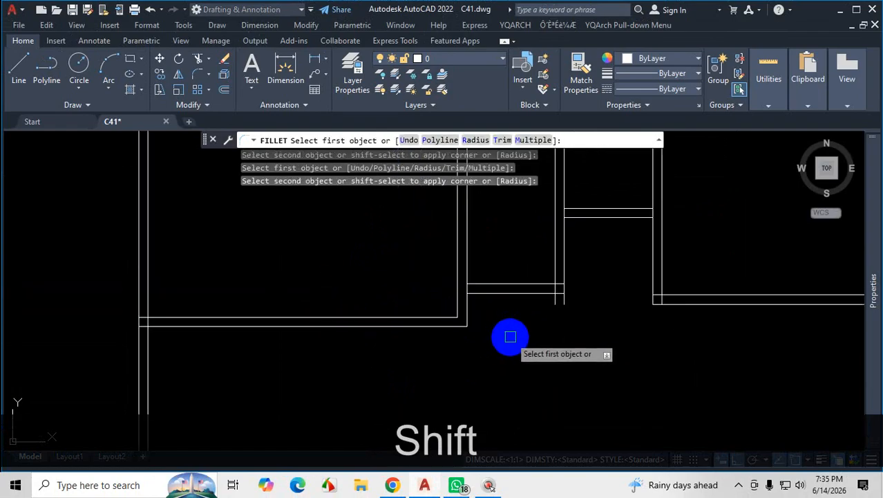
Check the recess on the plan PDF in Chrome, then in AutoCAD fillet the 4' room's far outer wall line with the bedroom's lower outer line.
scroll(513, 339, "down", 1)
scroll(558, 319, "up", 2)
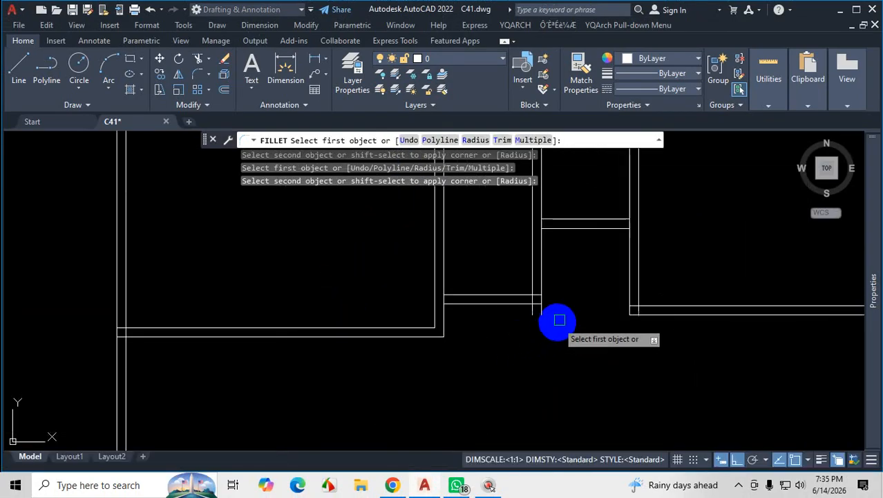
scroll(553, 298, "down", 2)
scroll(553, 297, "up", 3)
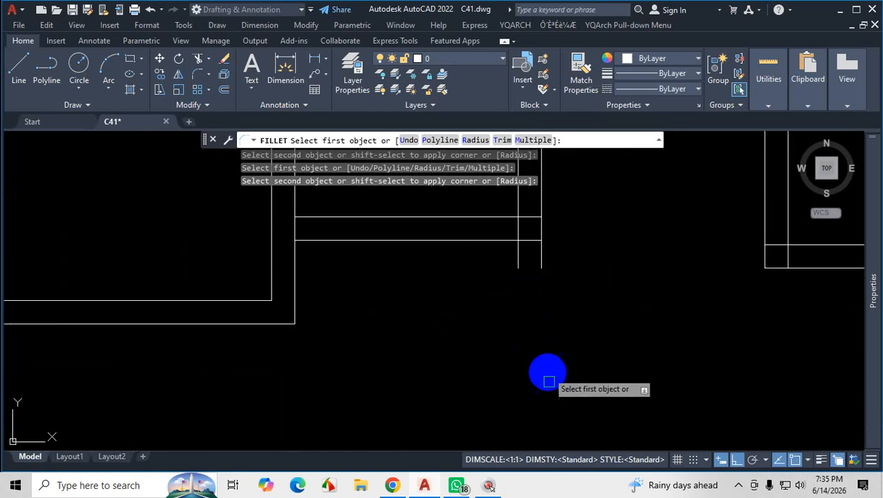
left_click(393, 486)
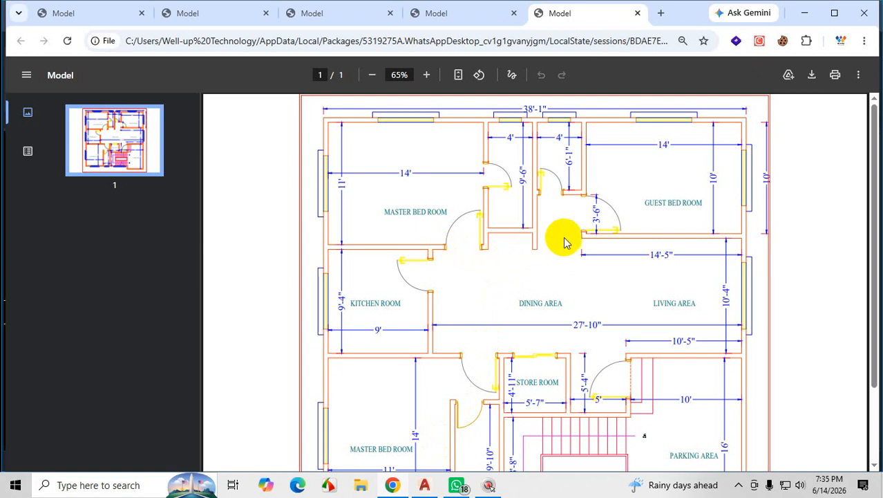
left_click(804, 13)
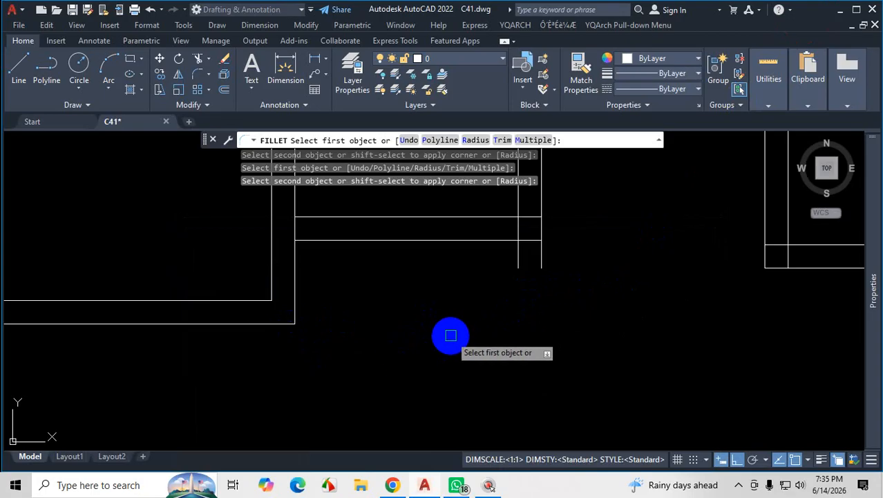
left_click(541, 253)
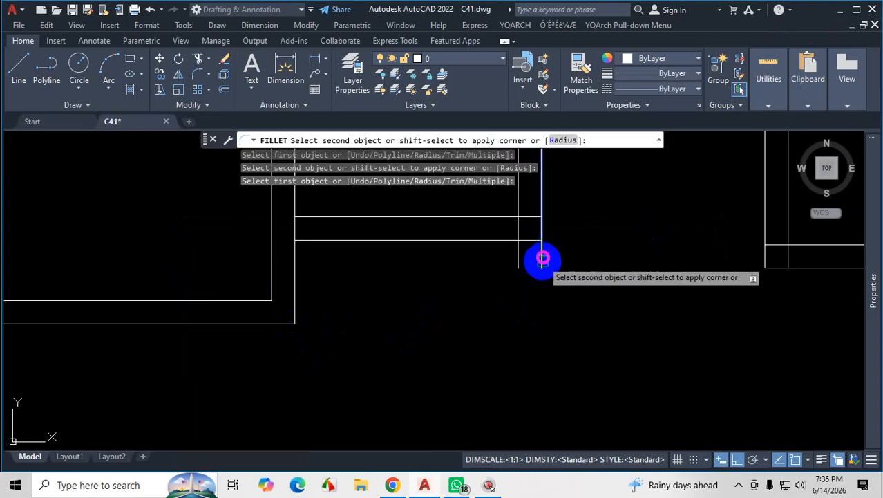
left_click(275, 323, "shift")
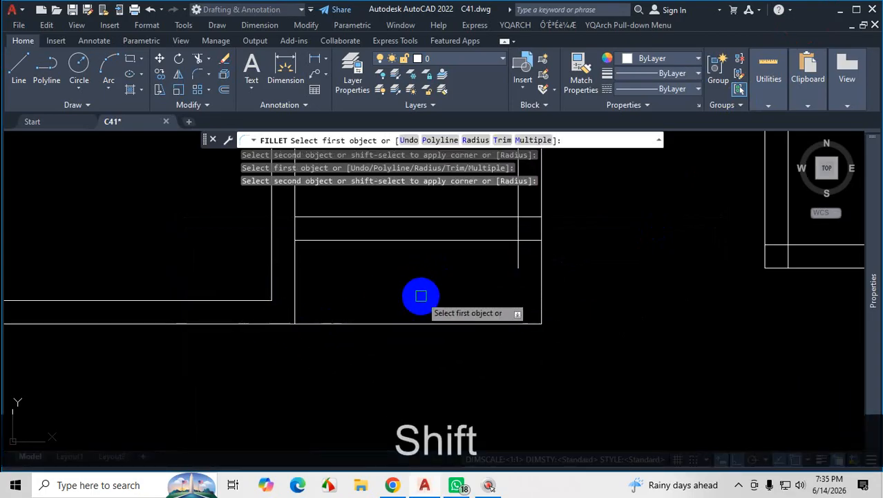
left_click(515, 271)
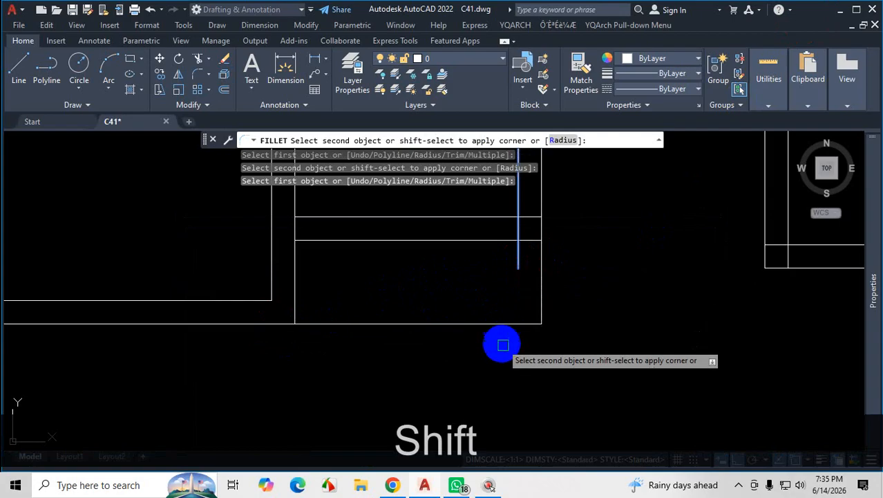
key("Escape")
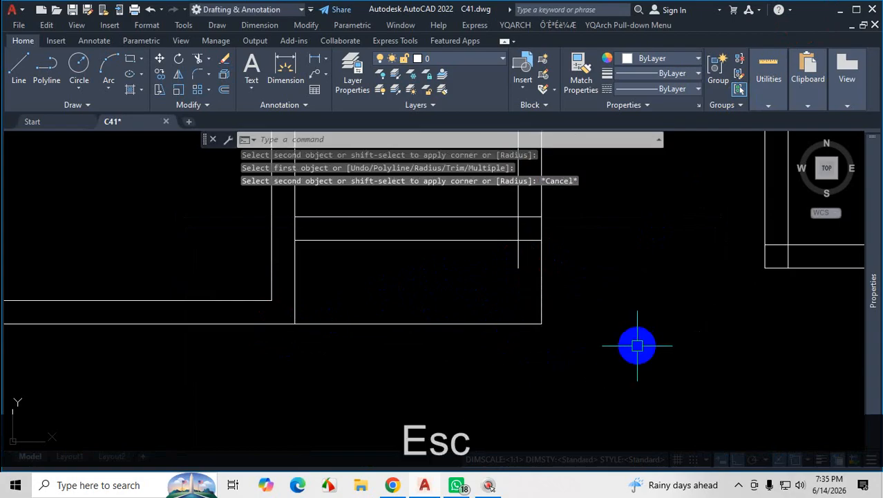
Extend the 4' room's inner wall line to the recess's lower line, and trim the line across the recess and the overlaps at the wall junction.
type("ex")
key("Return")
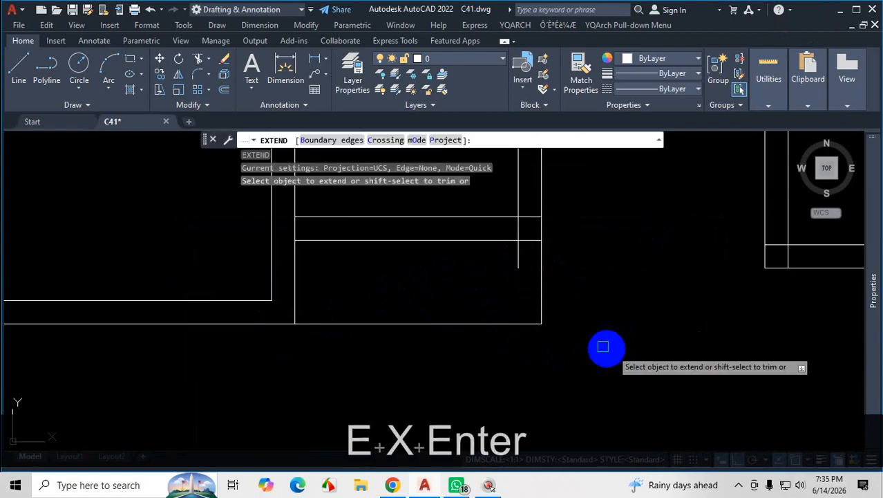
left_click(515, 261)
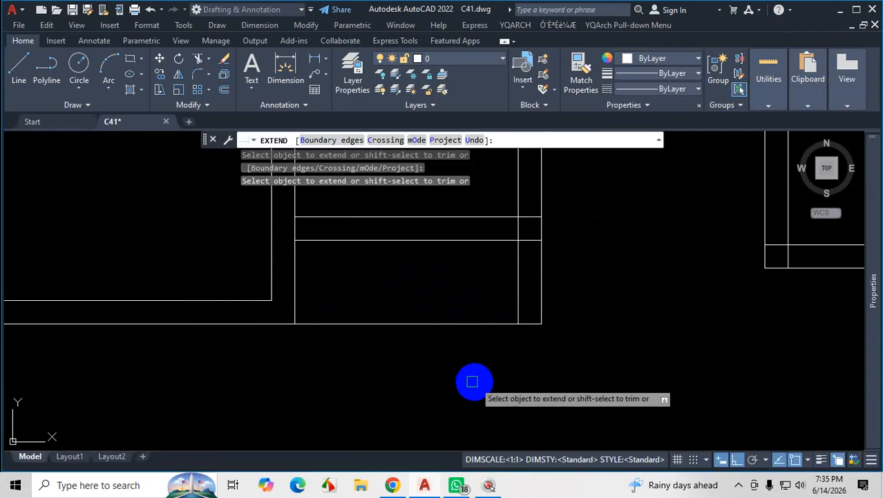
left_click(416, 323, "shift")
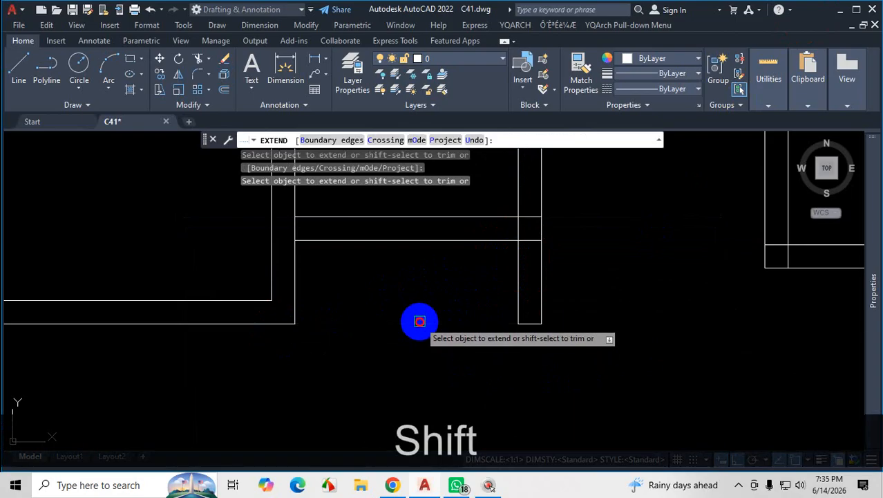
left_click(525, 230, "shift")
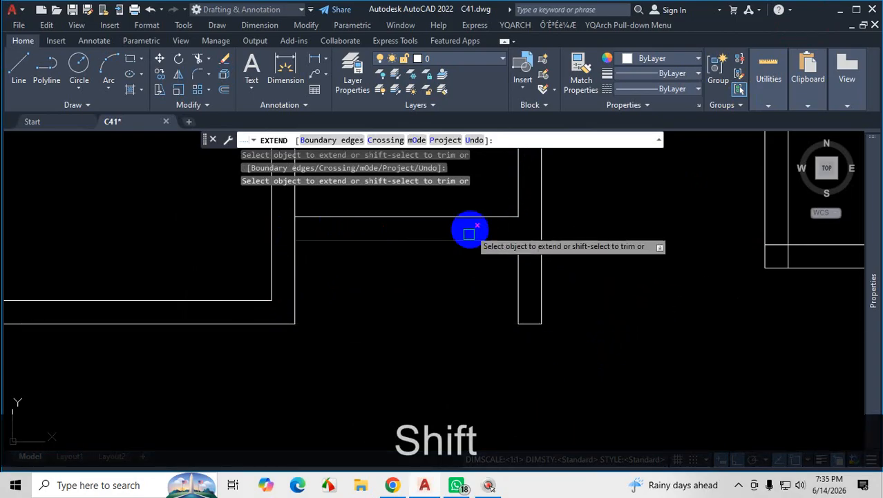
key("Escape")
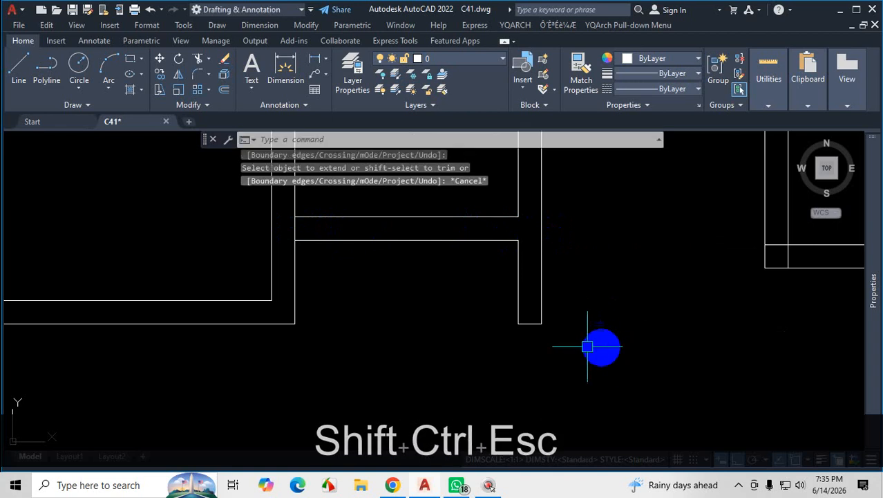
scroll(599, 347, "down", 5)
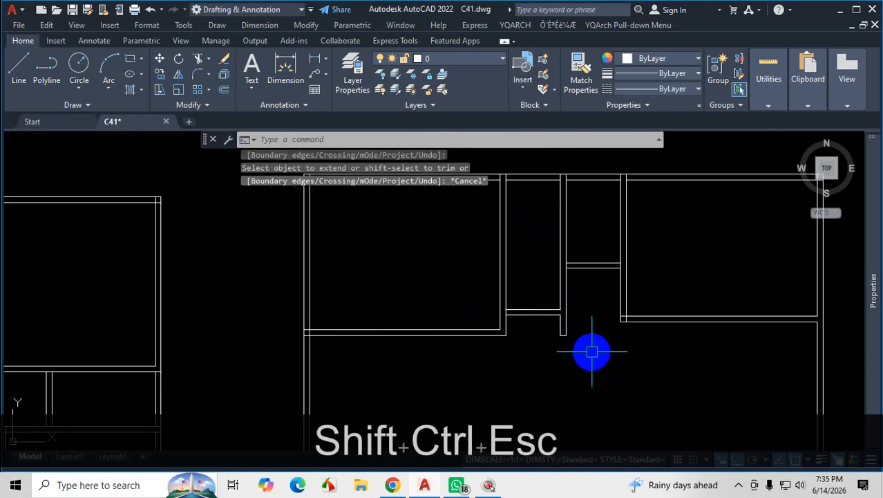
Undo the extend and trim edits and the fillets around the 4' room's recess.
key("ctrl+z")
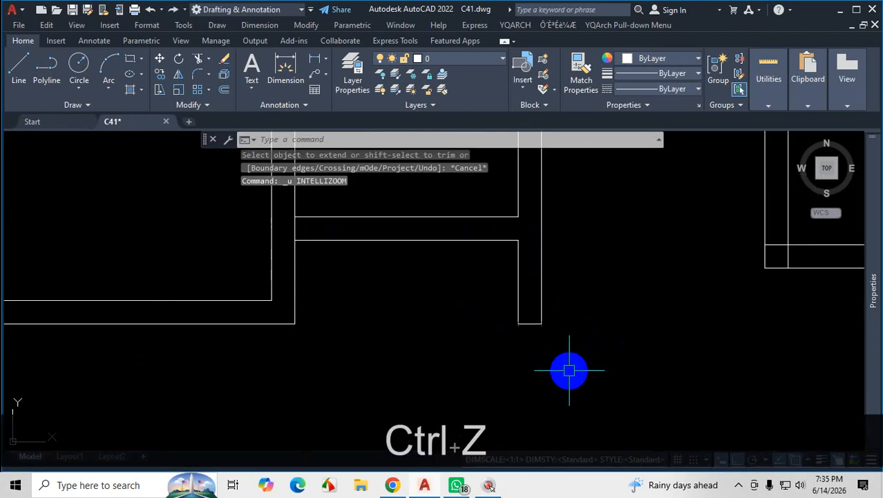
key("ctrl+z")
key("ctrl+z")
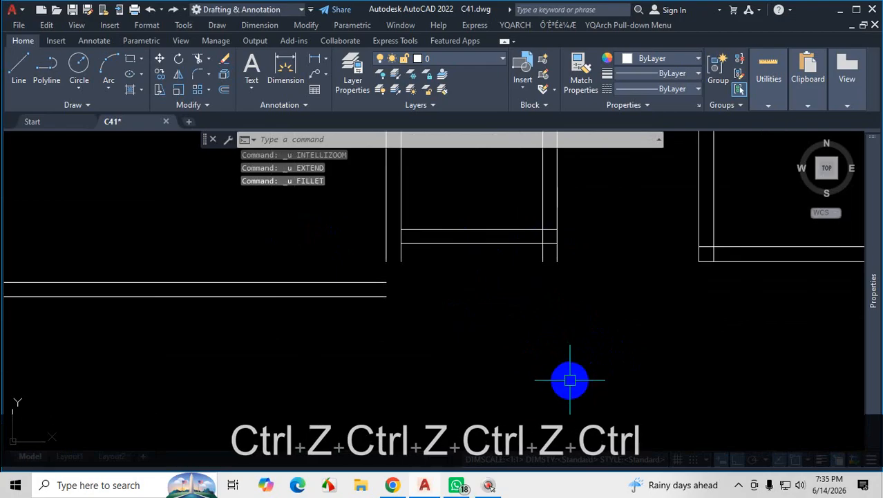
key("Escape")
scroll(529, 349, "down", 2)
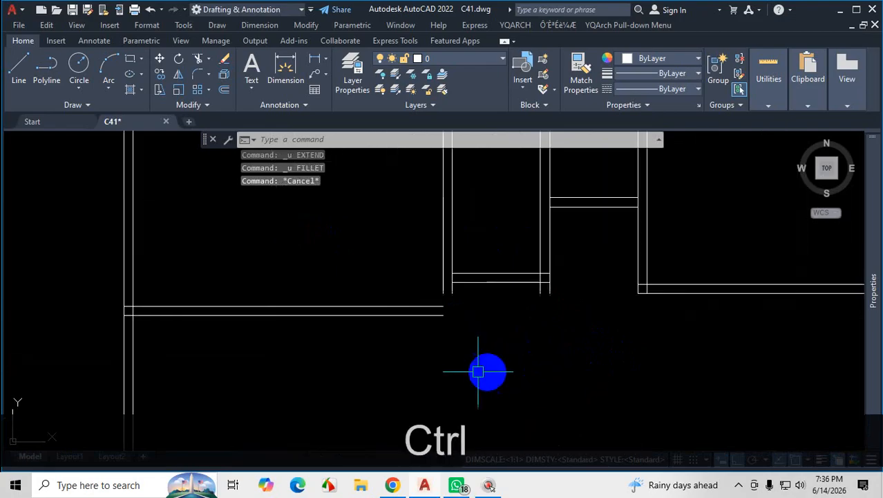
key("ctrl+1")
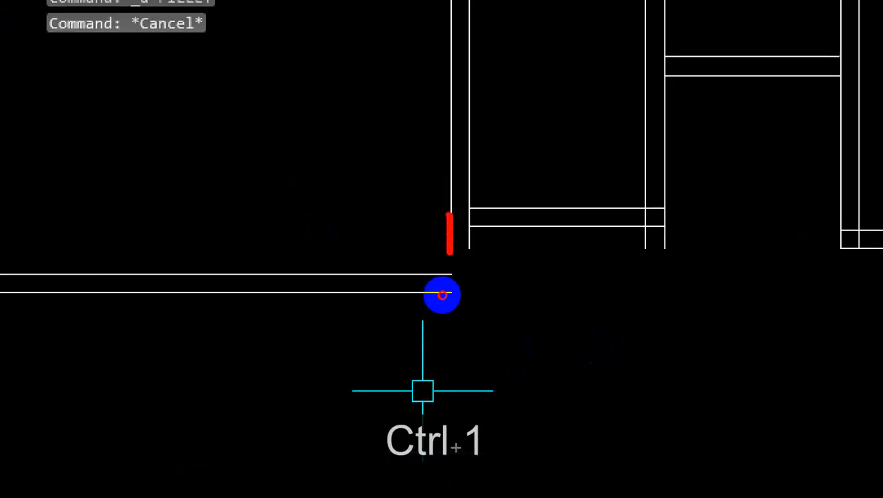
key("Escape")
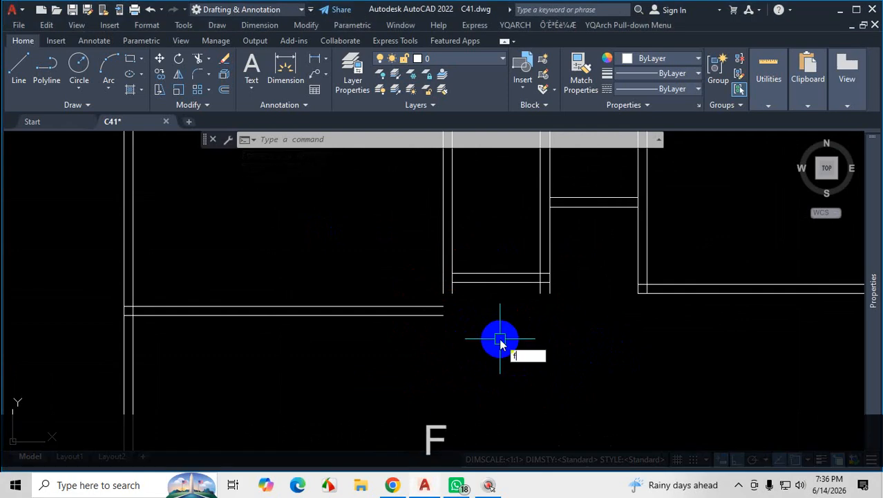
Fillet the upper master bedroom's two lower wall lines with the matching inner and outer lines of the wall shared with the 4' room, using Multiple.
key("Return")
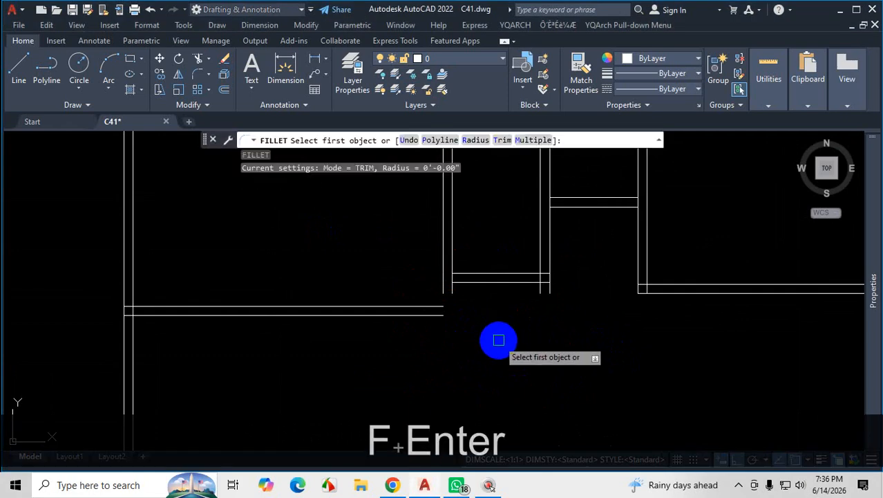
type("m")
key("Return")
scroll(414, 292, "up", 4)
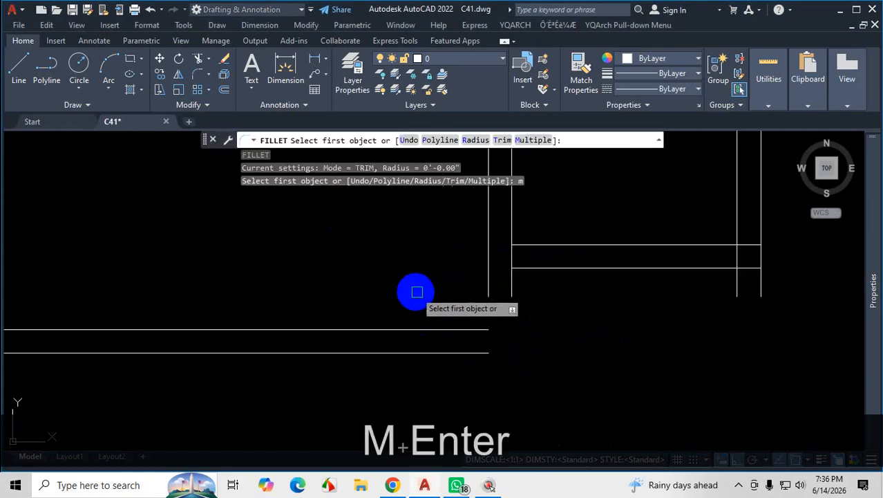
left_click(489, 245, "shift")
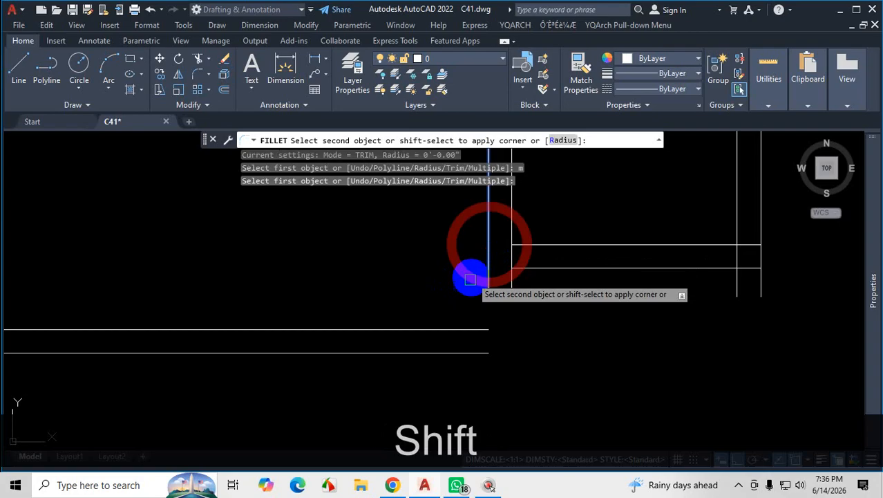
left_click(438, 329, "shift")
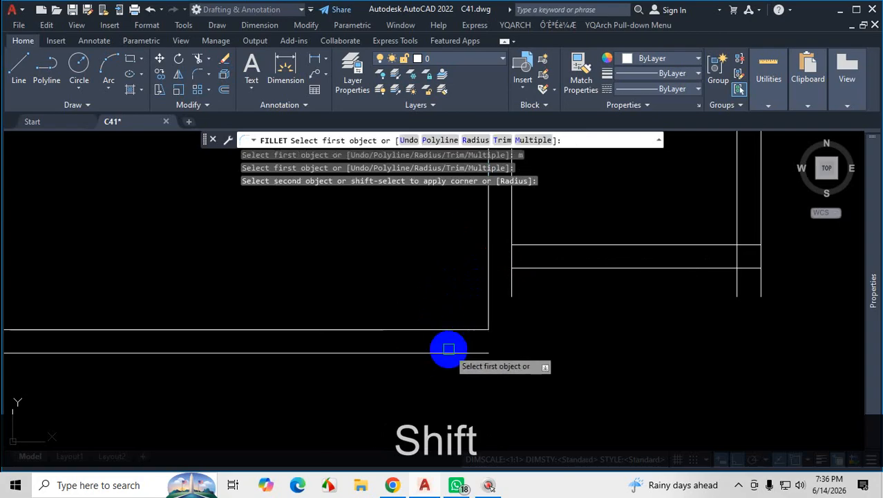
left_click(440, 353)
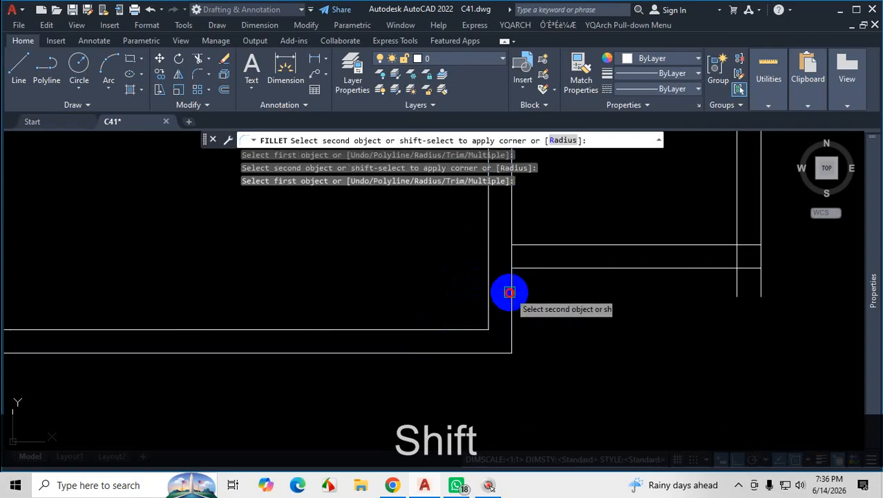
left_click(511, 292, "shift")
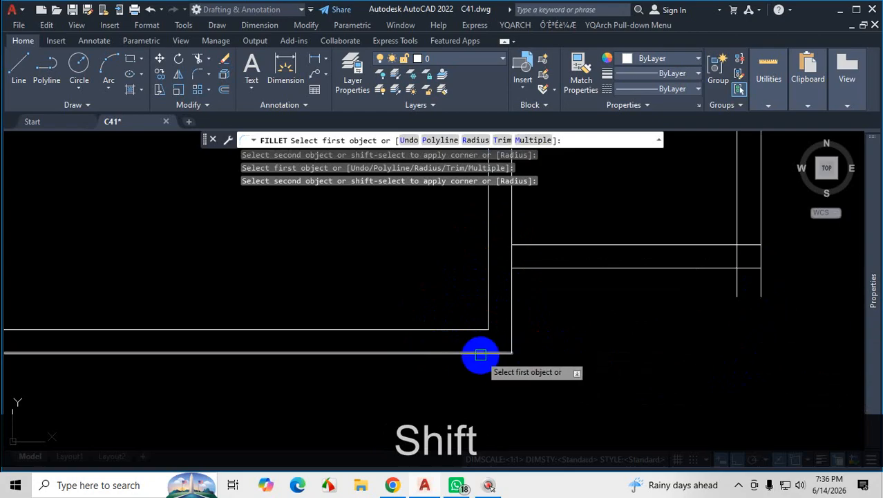
Fillet the 4' room's far outer wall line with the master bedroom's lower outer wall line.
left_click(760, 216)
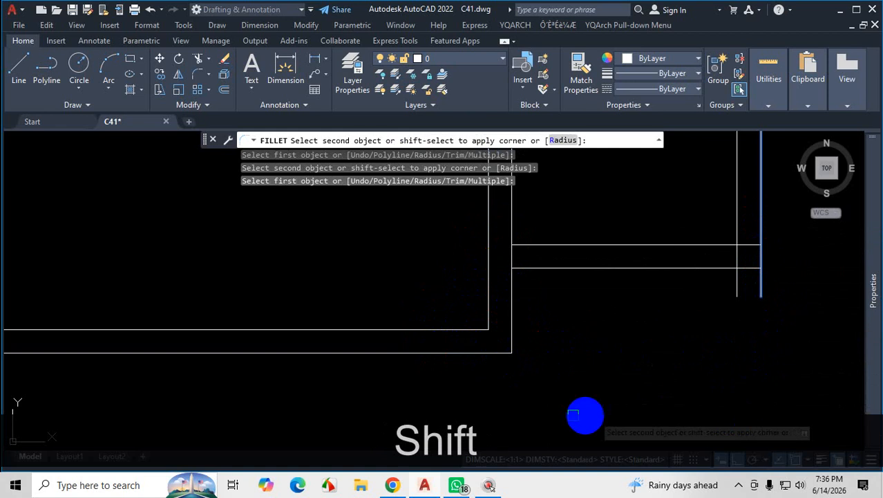
left_click(487, 353, "shift")
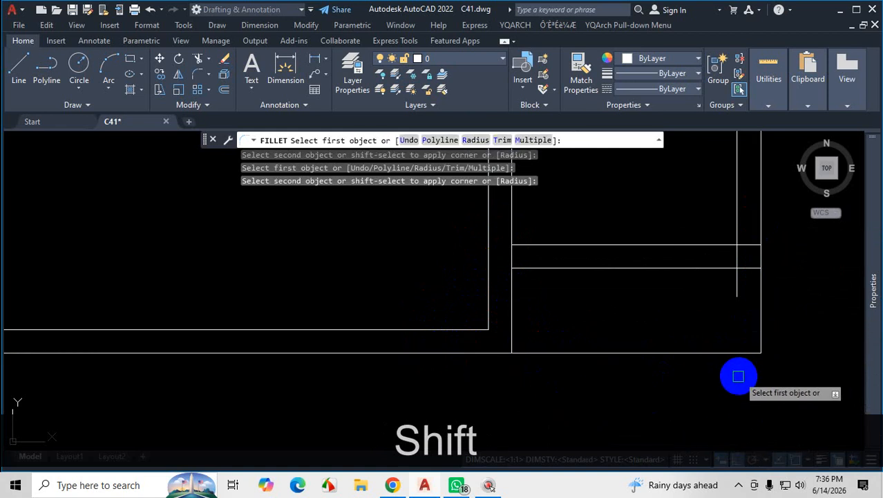
key("Escape")
Extend the 4' room's far inner wall line down to the recess's lower line, and trim that line across the recess opening.
type("e")
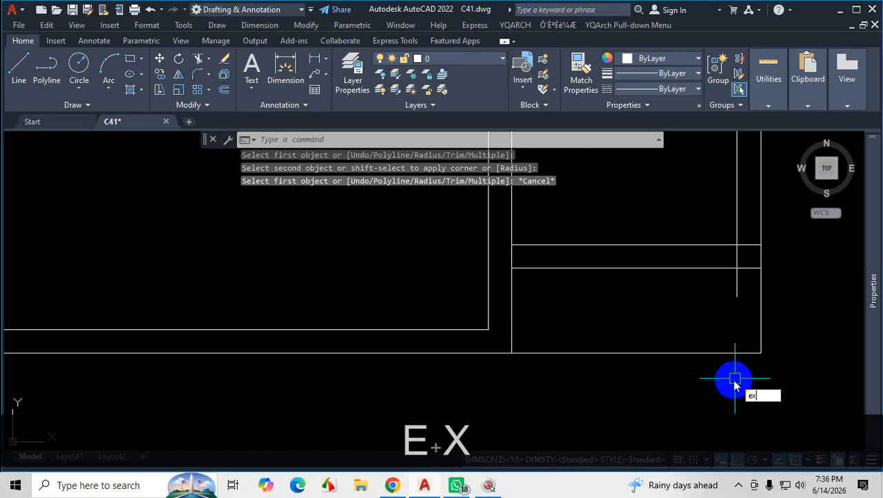
type("x")
key("Return")
left_click(736, 281)
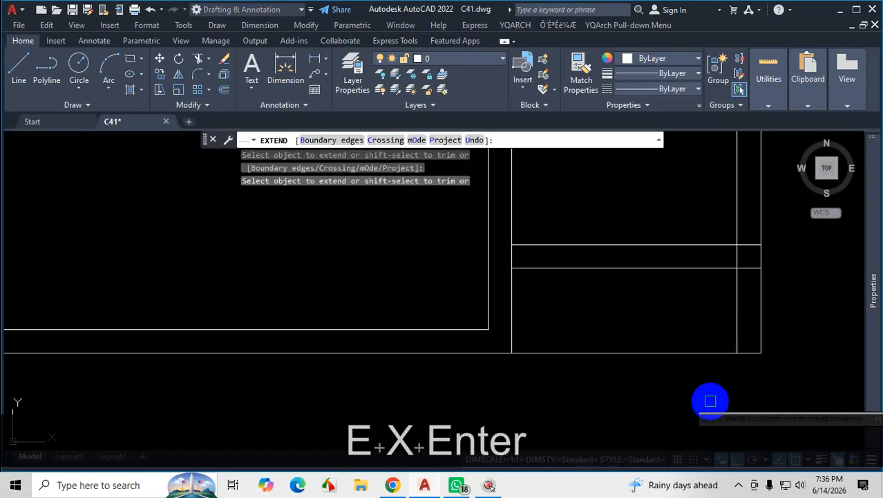
left_click(635, 354, "shift")
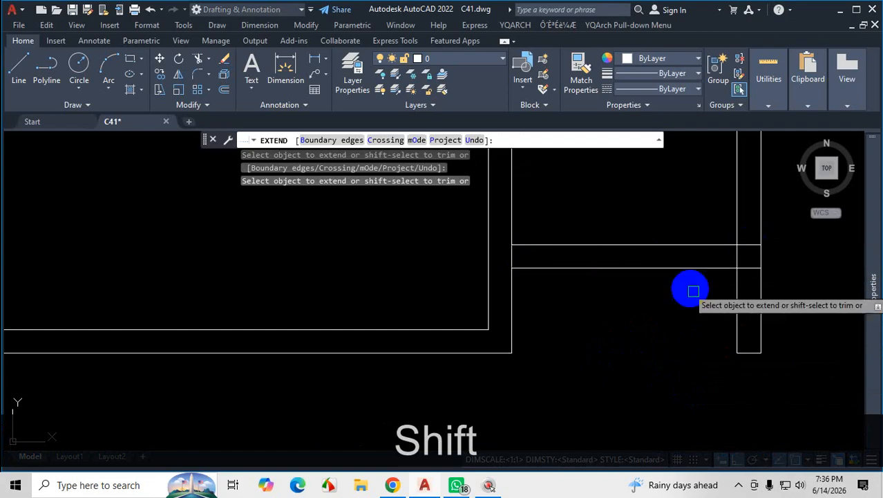
scroll(775, 240, "up", 4)
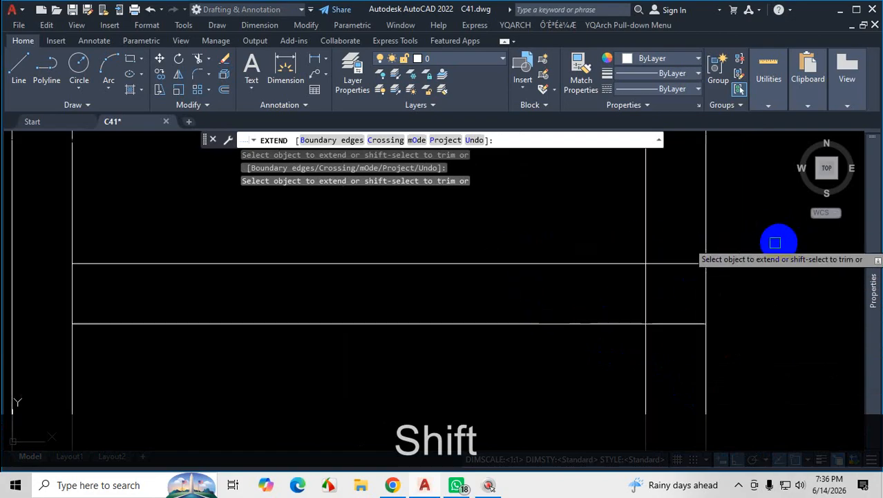
scroll(687, 317, "down", 3)
scroll(647, 349, "down", 3)
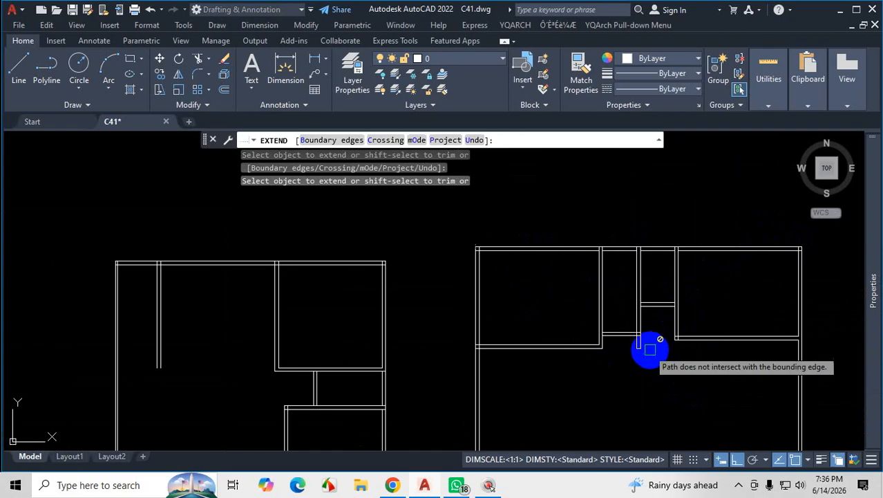
scroll(714, 308, "up", 2)
key("Escape")
scroll(633, 282, "down", 2)
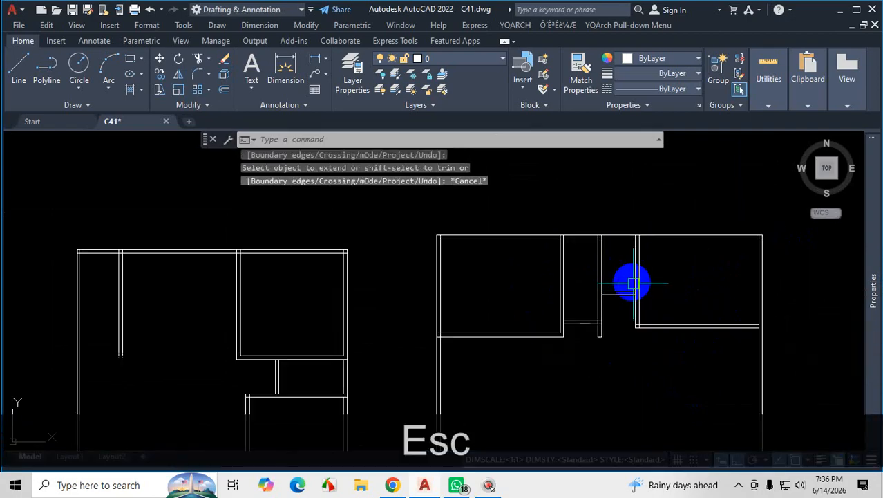
left_click(740, 486)
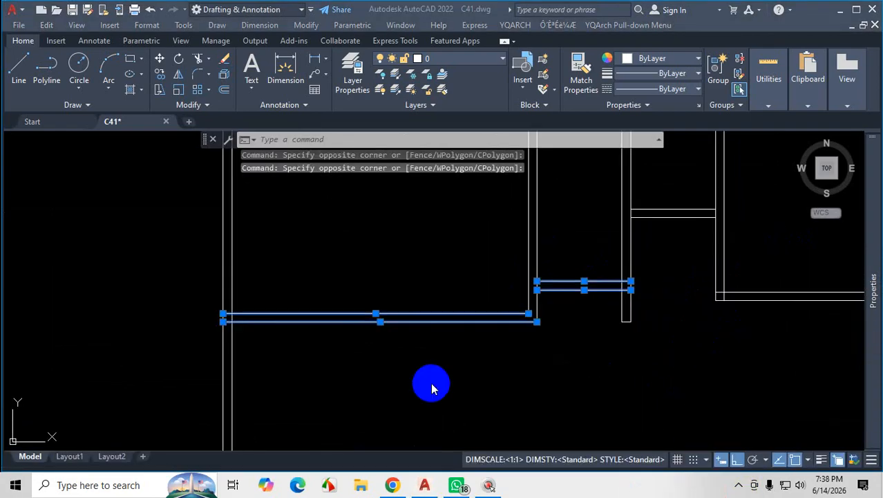
Erase the two lower wall lines of the master bedroom and the two lower wall lines of the 4' room.
key("Delete")
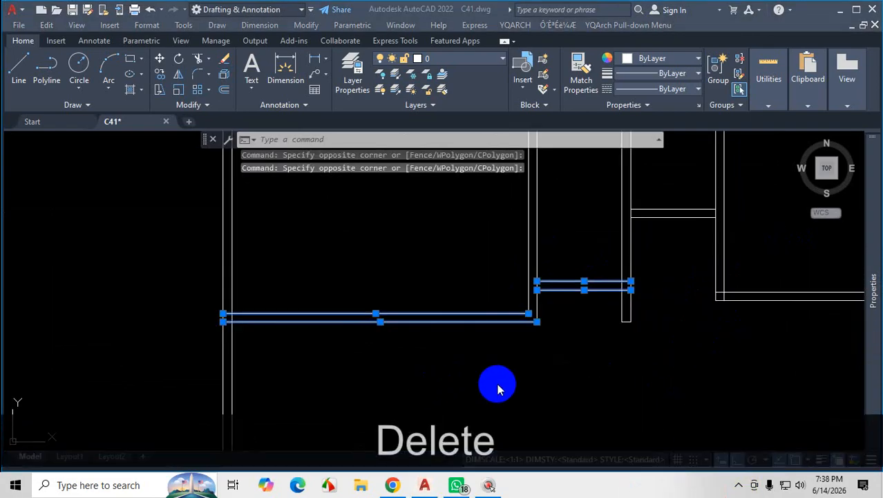
scroll(529, 361, "down", 3)
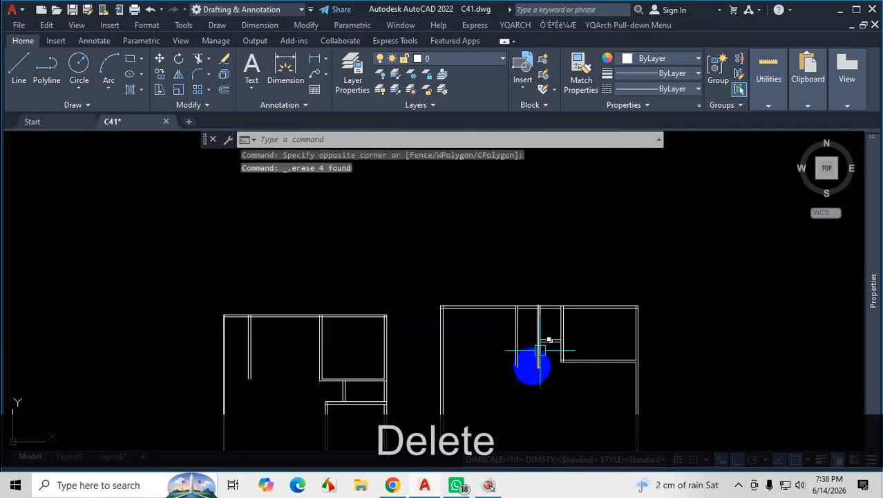
scroll(521, 313, "up", 2)
scroll(526, 304, "up", 2)
scroll(529, 247, "down", 3)
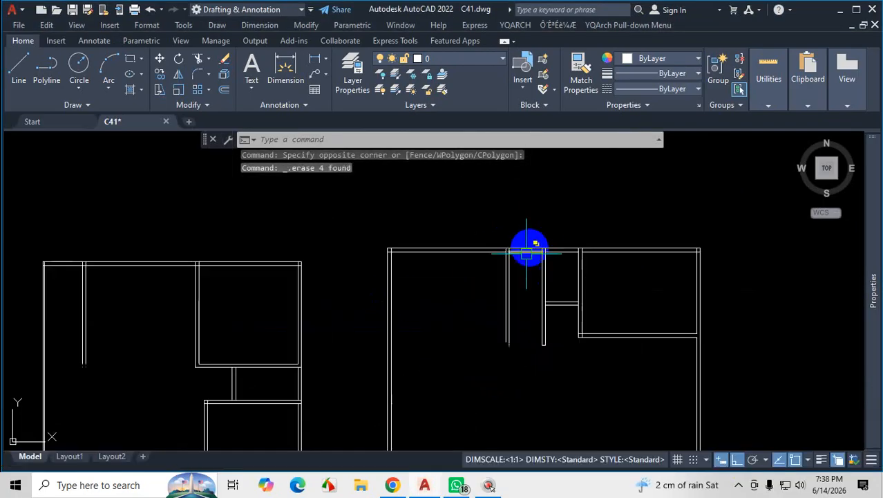
Offset the 4' room's upper inner wall line down 9'6", and offset the new line 5" further down for the wall thickness.
scroll(522, 276, "up", 3)
type("o")
key("Return")
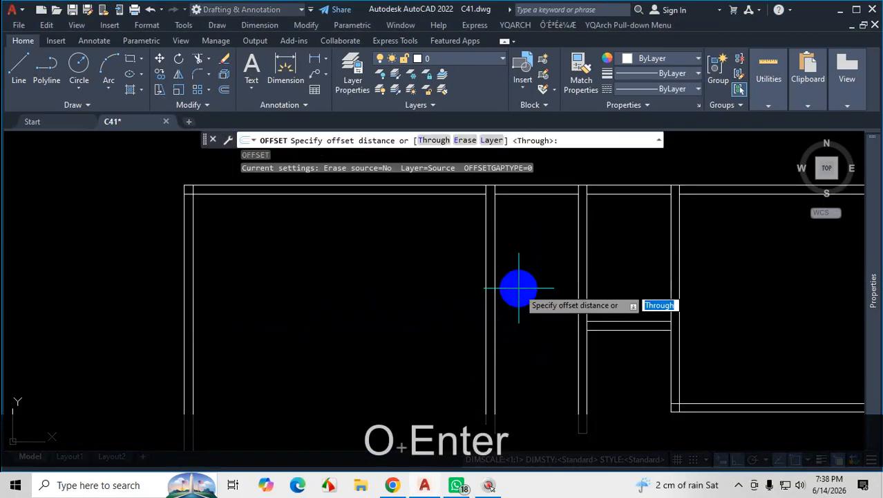
key("Return")
left_click(540, 195)
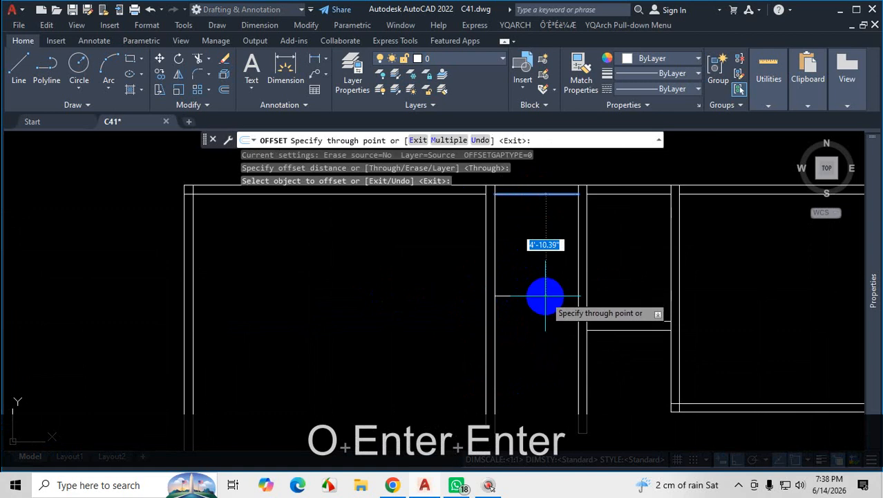
type("9'6")
key("Return")
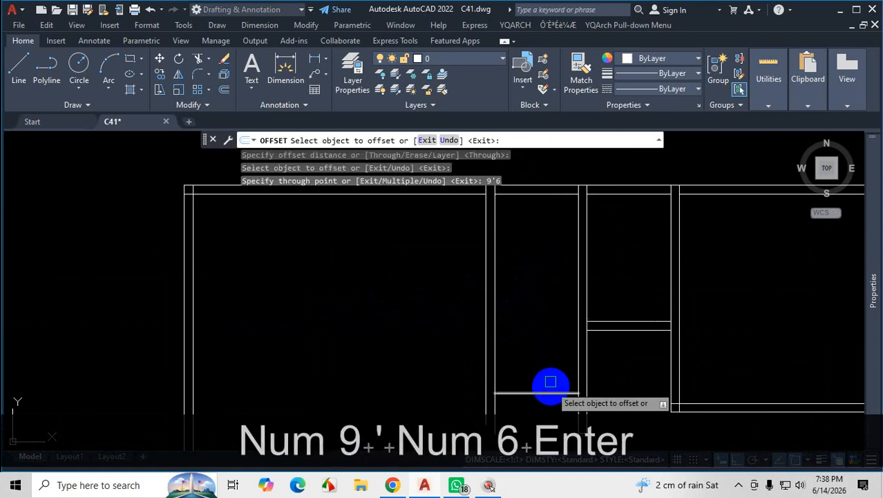
scroll(545, 296, "down", 4)
scroll(547, 337, "up", 4)
left_click(547, 339)
type("5")
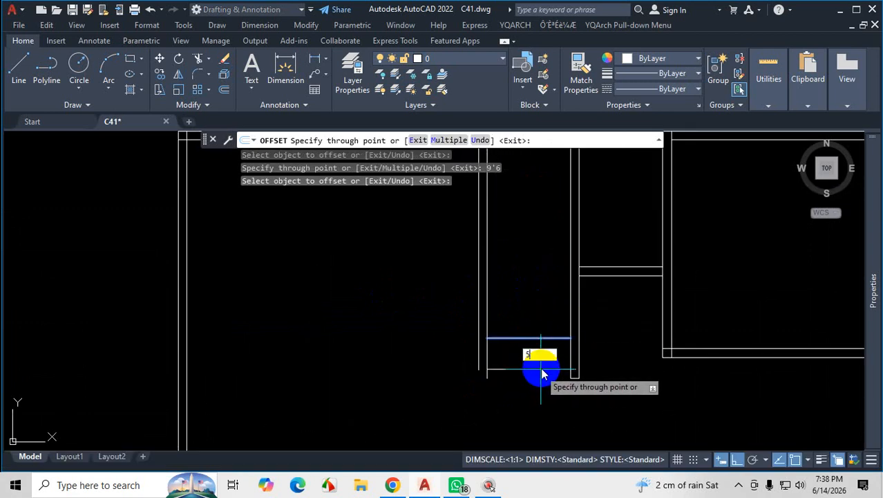
key("Return")
Offset the master bedroom's upper inner wall line down 11', and offset the new line 5" further down for the wall thickness.
scroll(543, 365, "down", 3)
left_click(472, 275)
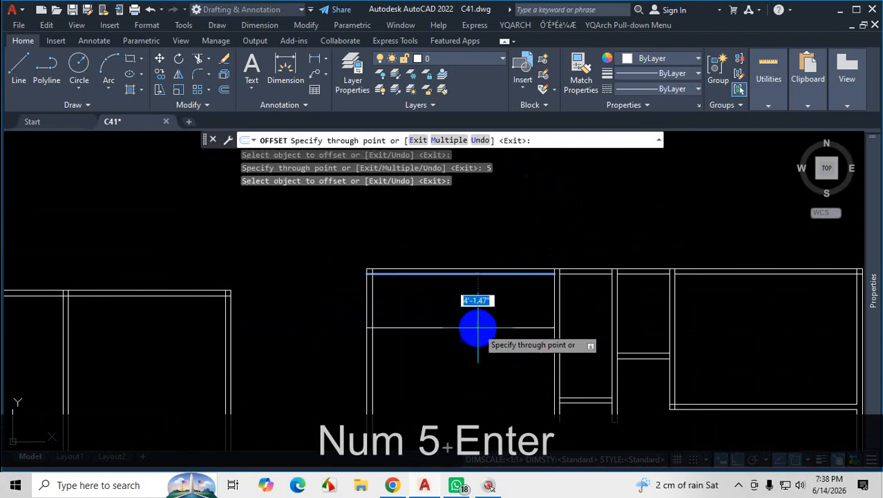
scroll(477, 353, "up", 3)
scroll(484, 380, "down", 3)
type("11'")
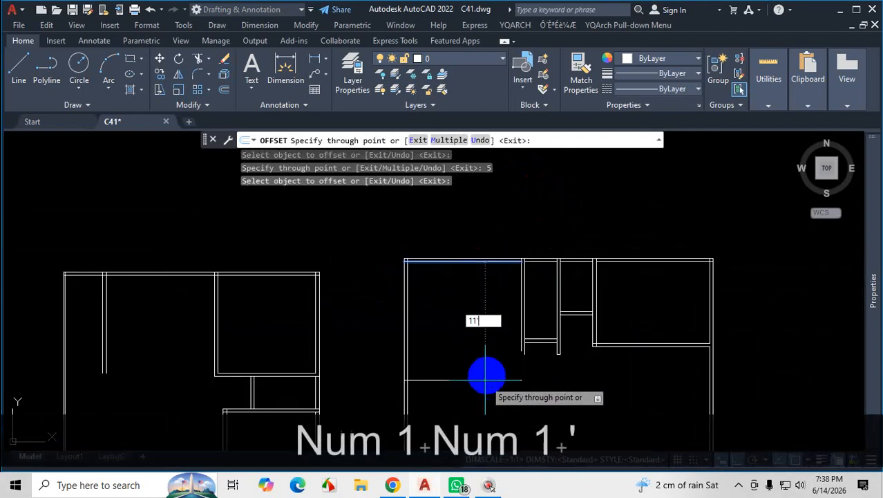
key("Return")
scroll(487, 321, "up", 3)
left_click(488, 296)
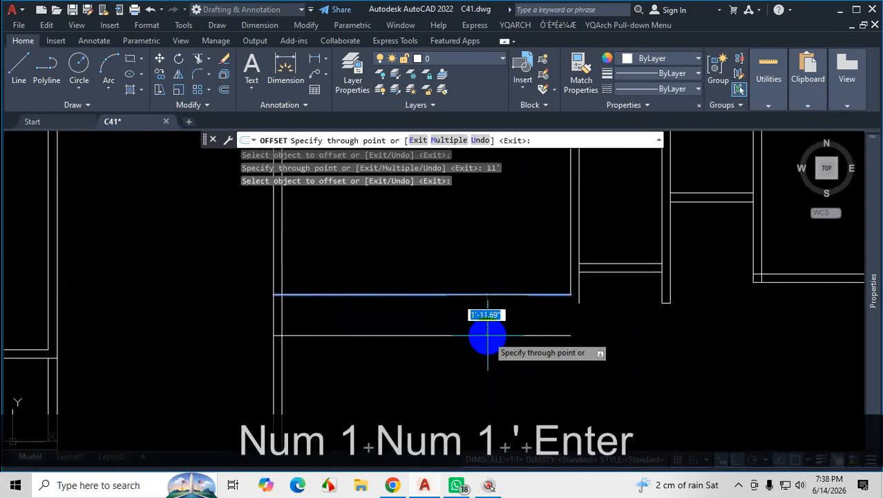
type("5")
key("Return")
scroll(566, 319, "up", 5)
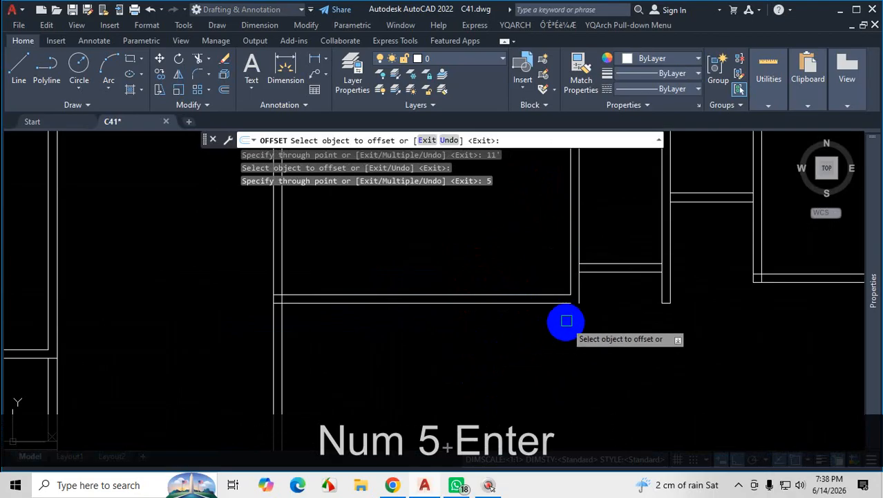
Extend the master bedroom's lower outer wall line to the outer line of the wall shared with the 4' room.
key("Escape")
type("ex")
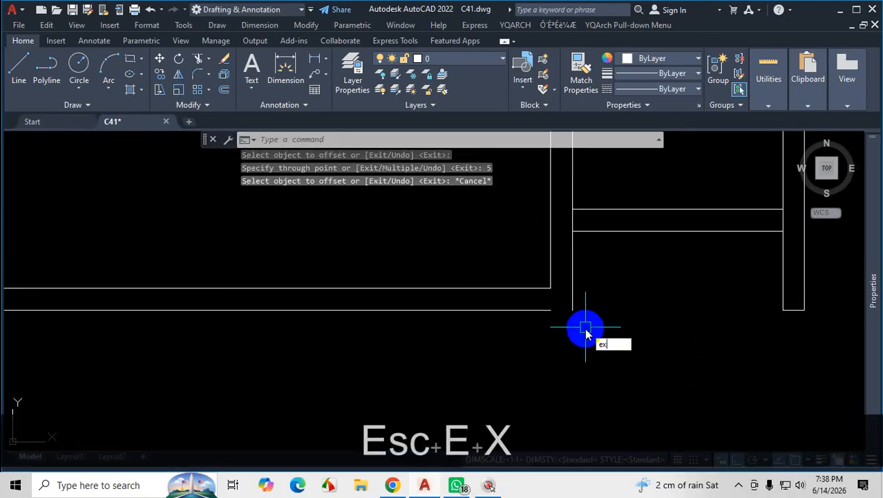
key("Return")
left_click(519, 310)
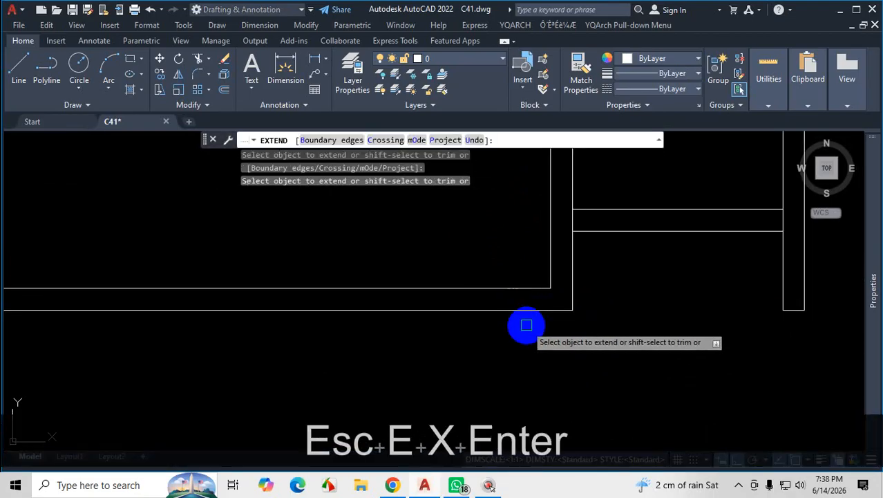
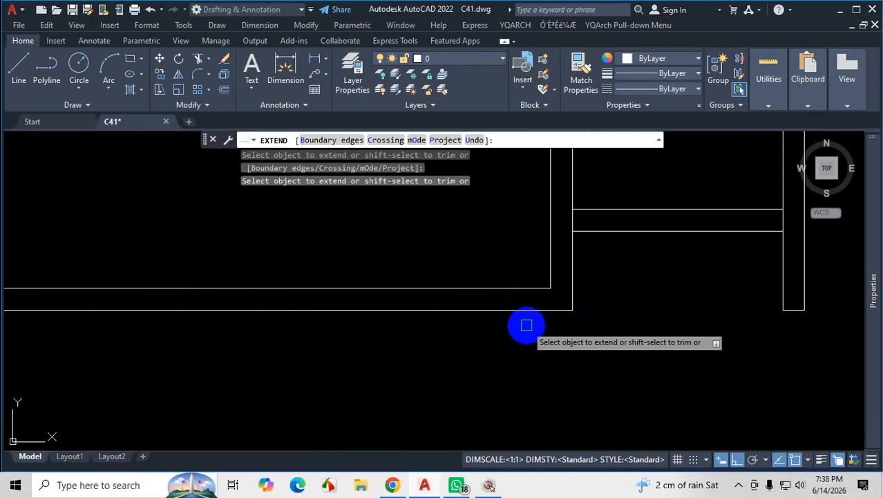
Try to move the master bedroom's two lower wall lines down 12", and undo the move.
key("Escape")
scroll(580, 344, "down", 3)
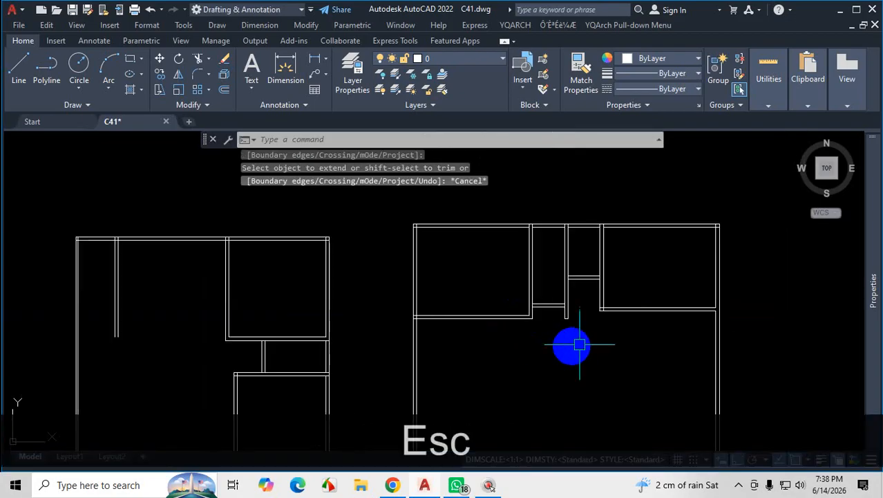
scroll(504, 318, "up", 2)
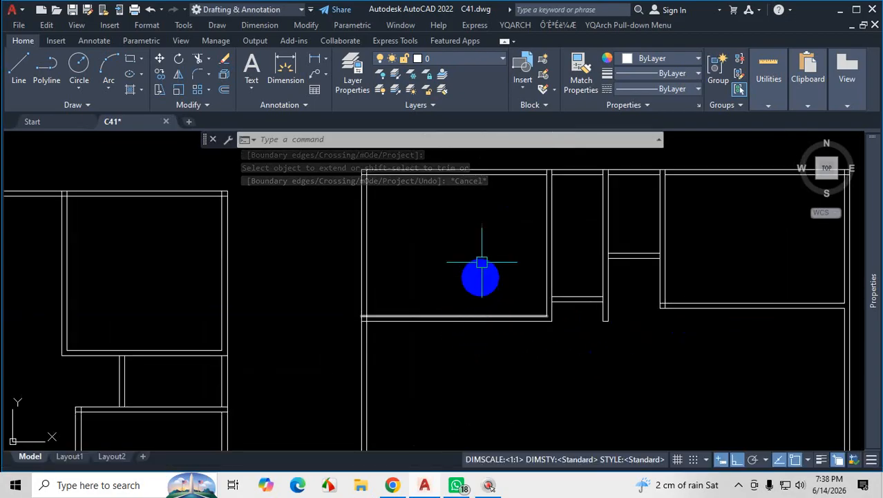
scroll(498, 311, "down", 3)
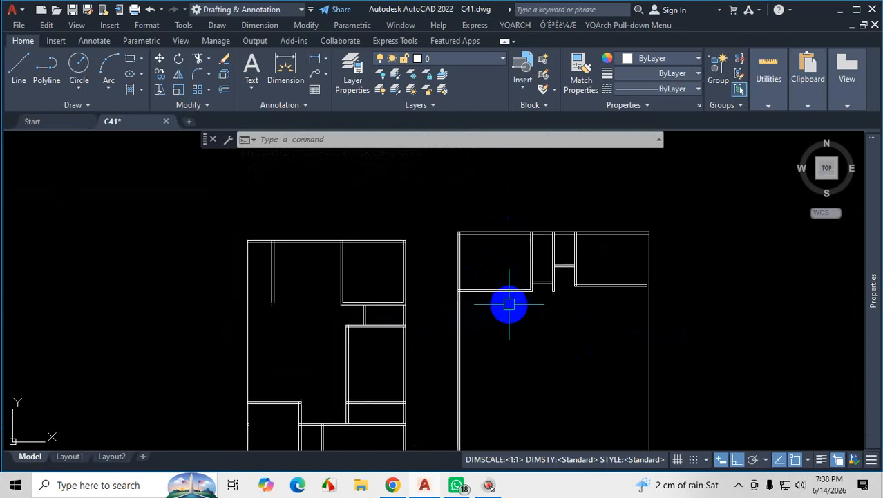
scroll(515, 262, "up", 3)
left_click(508, 263)
left_click(478, 290)
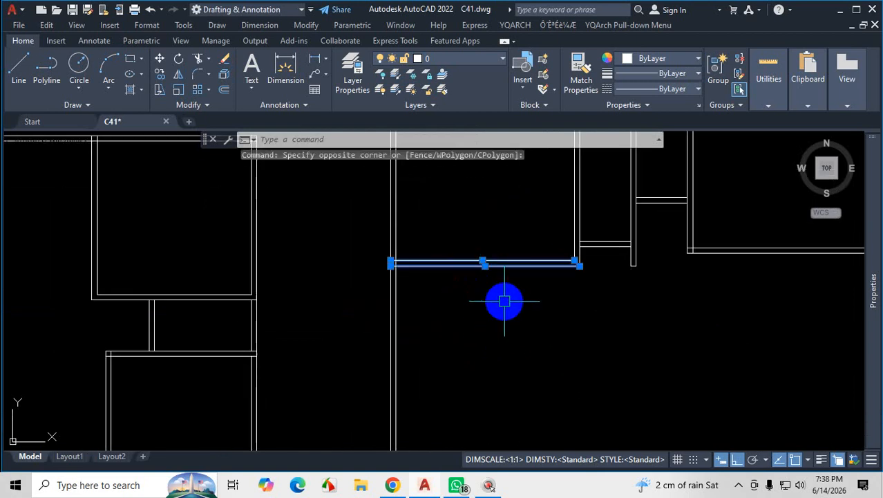
type("M")
key("Return")
left_click(506, 306)
type("1")
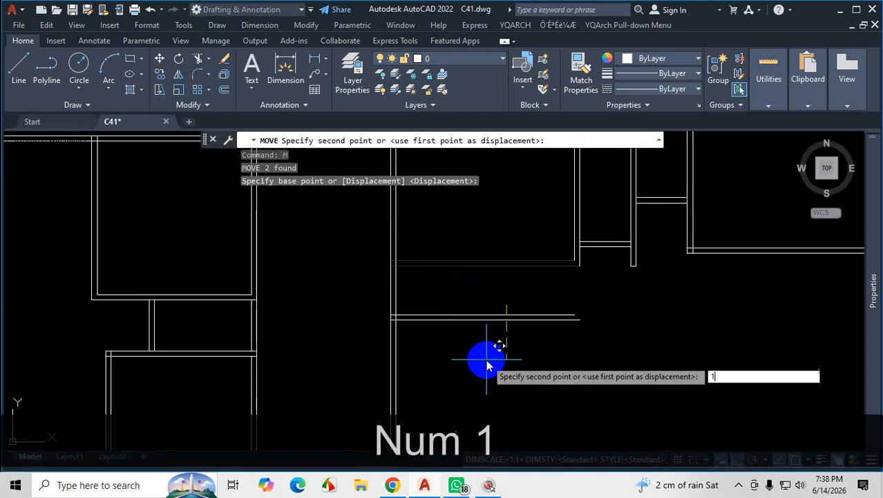
type("2")
key("Return")
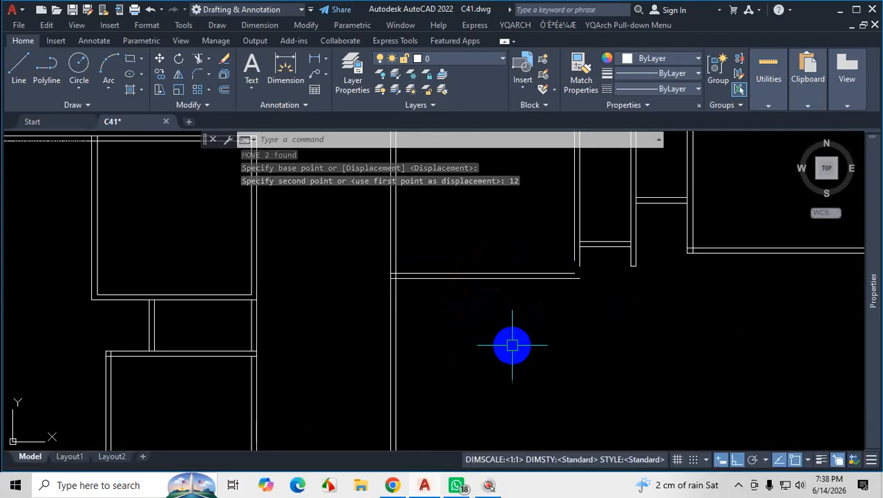
key("ctrl+z")
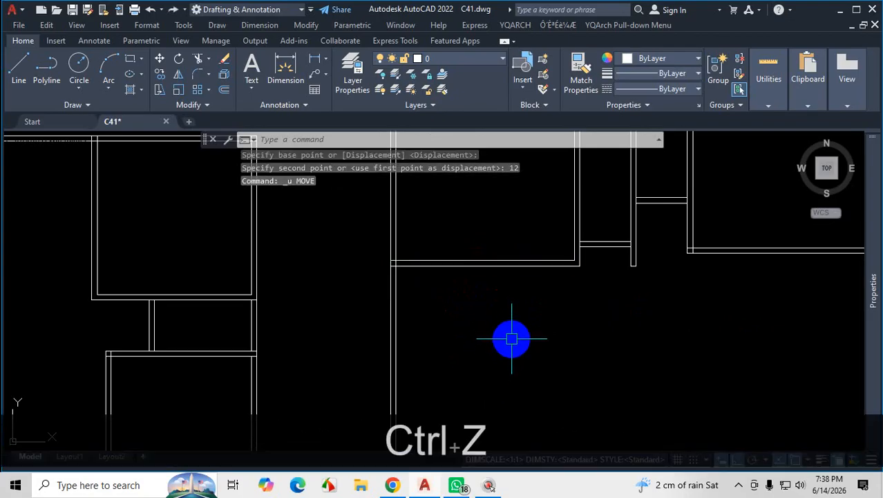
Undo the recent extend, offset and erase operations on the lower walls of the master bedroom and 4' room.
left_click(520, 246)
left_click(474, 290)
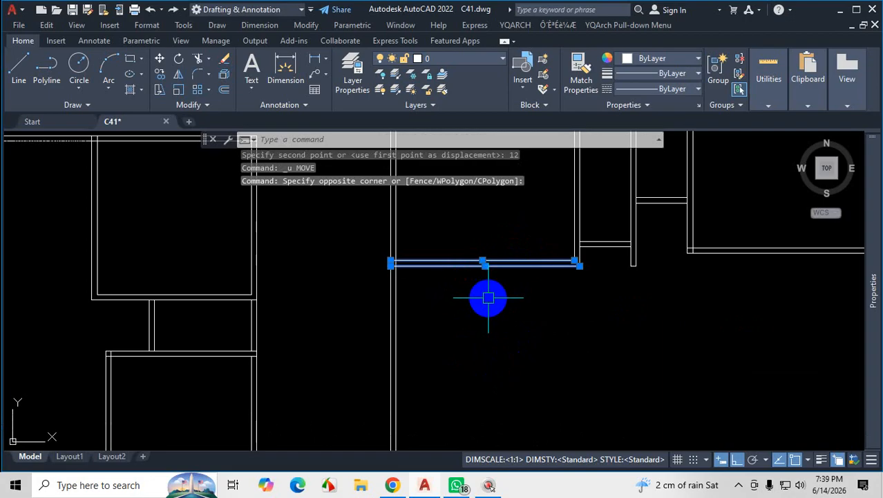
key("Escape")
key("ctrl+z")
key("ctrl+z")
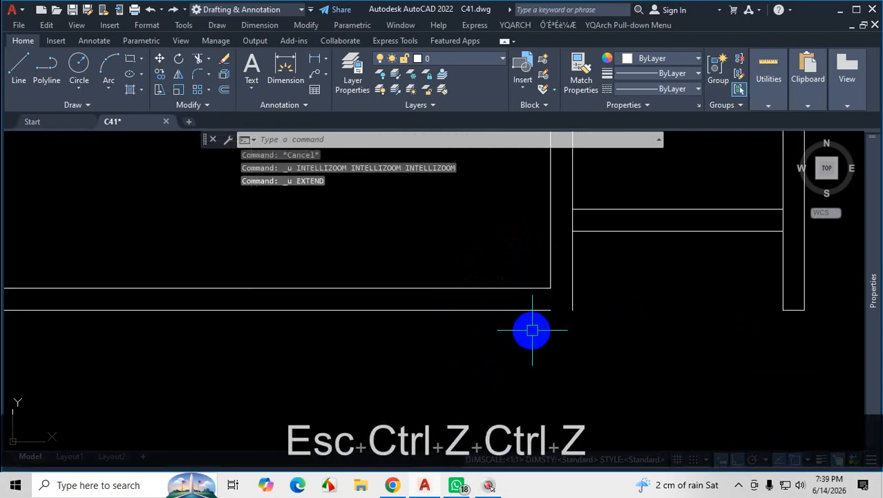
scroll(512, 297, "down", 4, "ctrl")
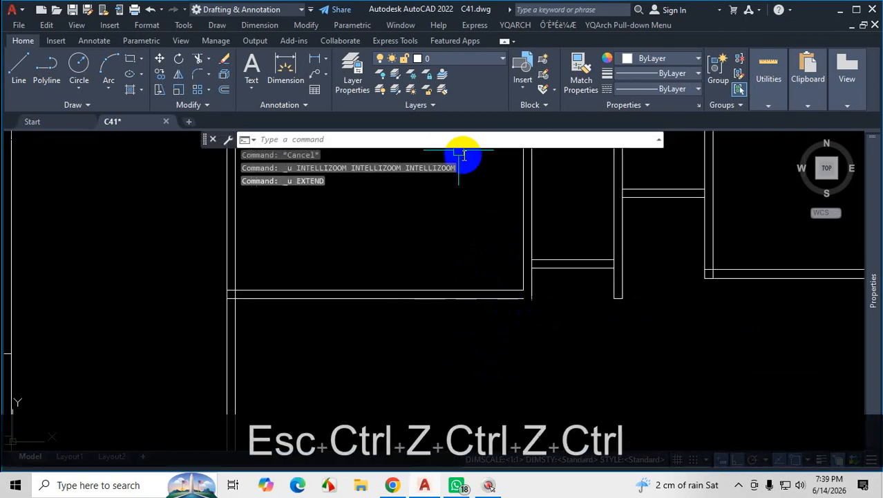
left_click(149, 10)
left_click(149, 10)
scroll(339, 221, "down", 7)
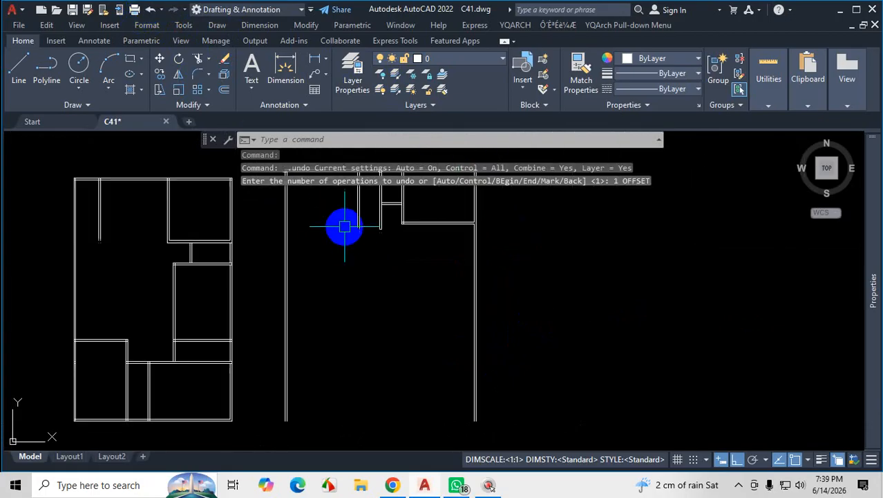
key("ctrl+z")
key("ctrl+z")
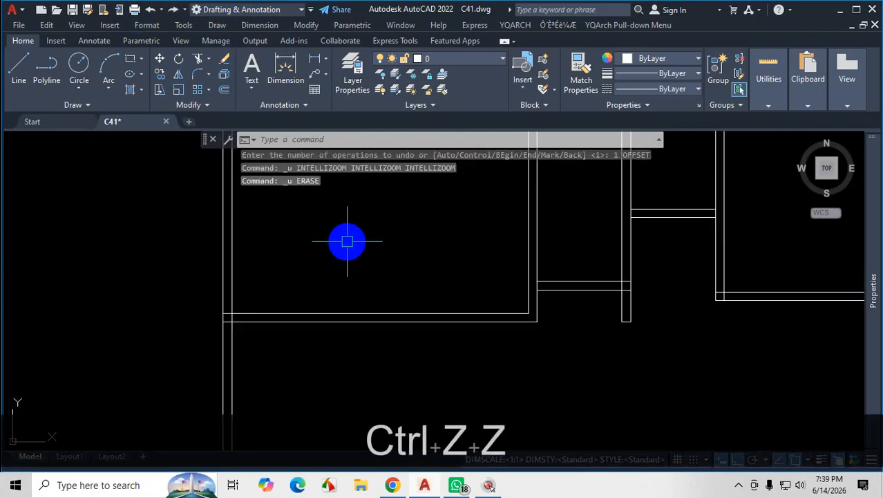
Switch to the plan PDF in Chrome and examine the walls above and below the dining and living areas and their depth dimension.
scroll(423, 324, "down", 2)
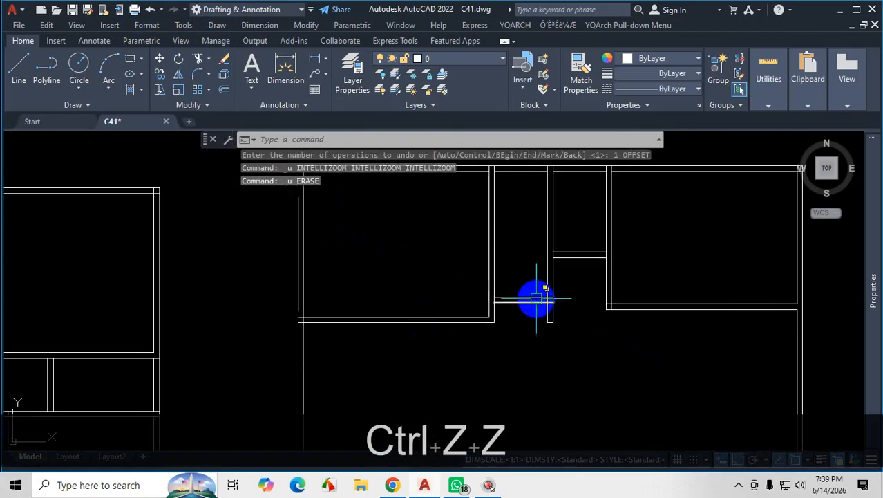
scroll(546, 295, "down", 5)
scroll(582, 347, "up", 2)
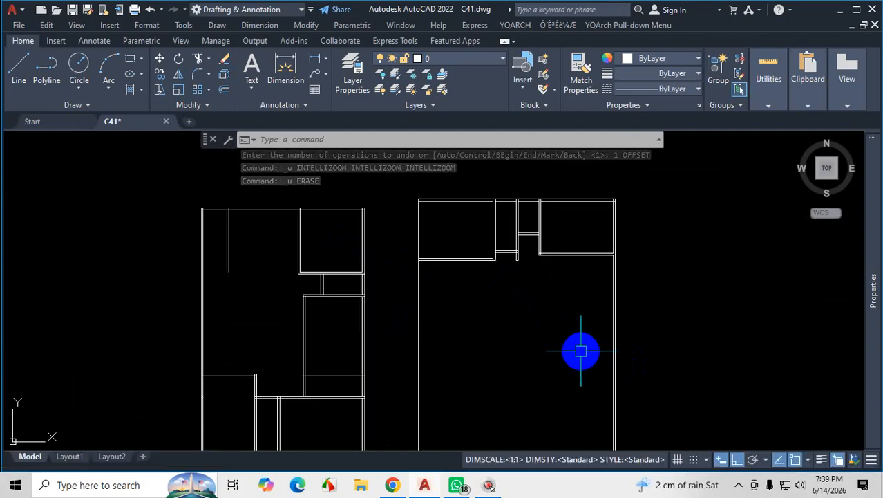
scroll(508, 272, "down", 4)
left_click(457, 484)
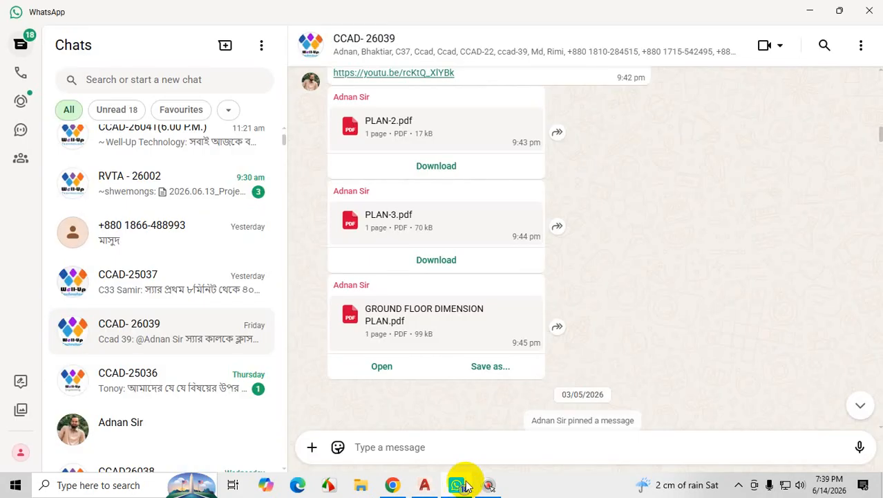
left_click(391, 485)
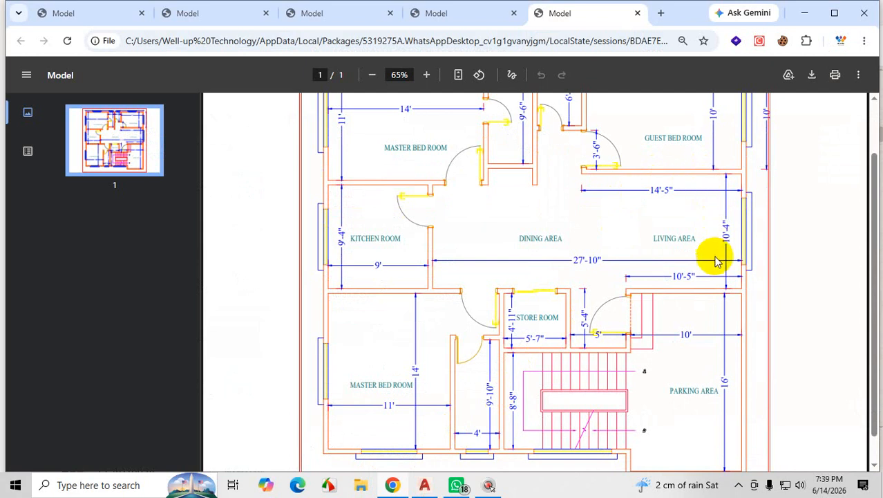
key("ctrl+1")
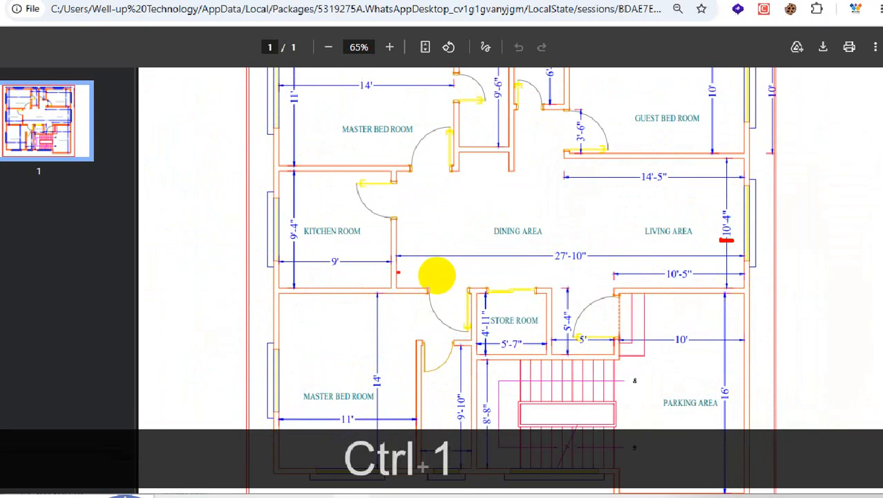
left_click_drag(640, 286, 450, 286)
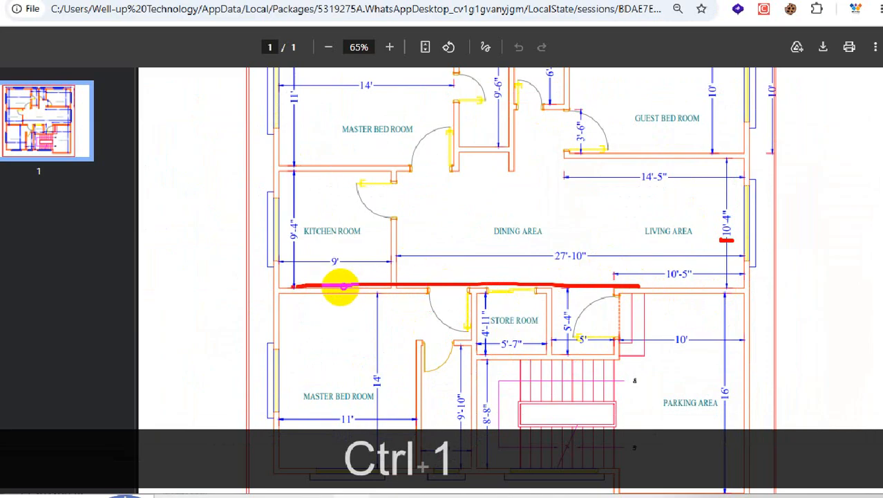
left_click_drag(663, 292, 369, 291)
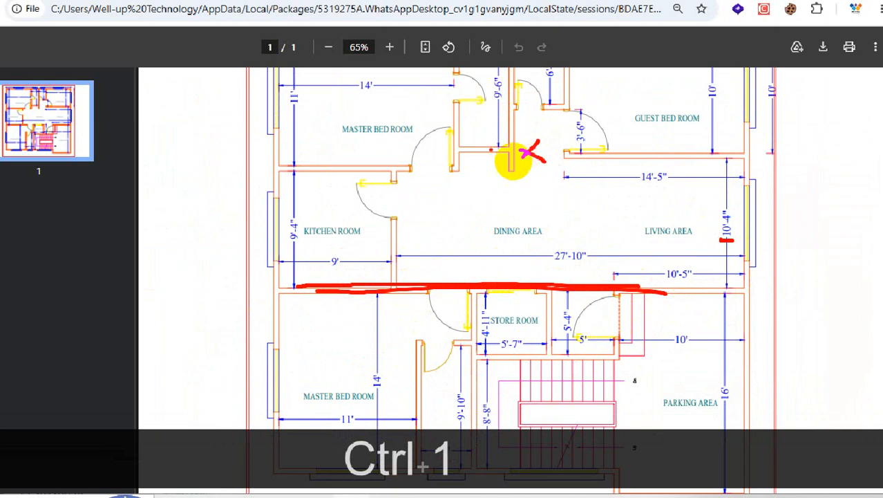
left_click_drag(581, 154, 285, 151)
left_click_drag(650, 178, 411, 188)
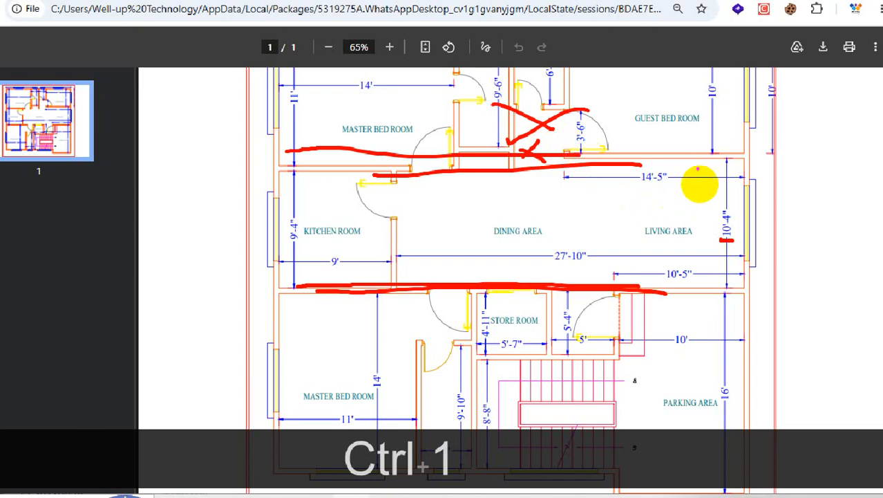
mouse_move(721, 151)
left_mouse_down()
mouse_move(664, 151)
mouse_move(711, 310)
left_mouse_up()
key("Escape")
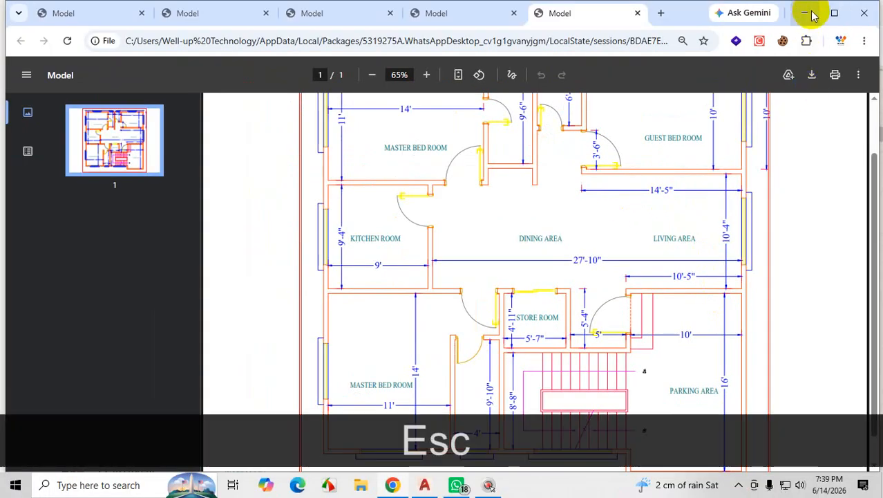
left_click(812, 13)
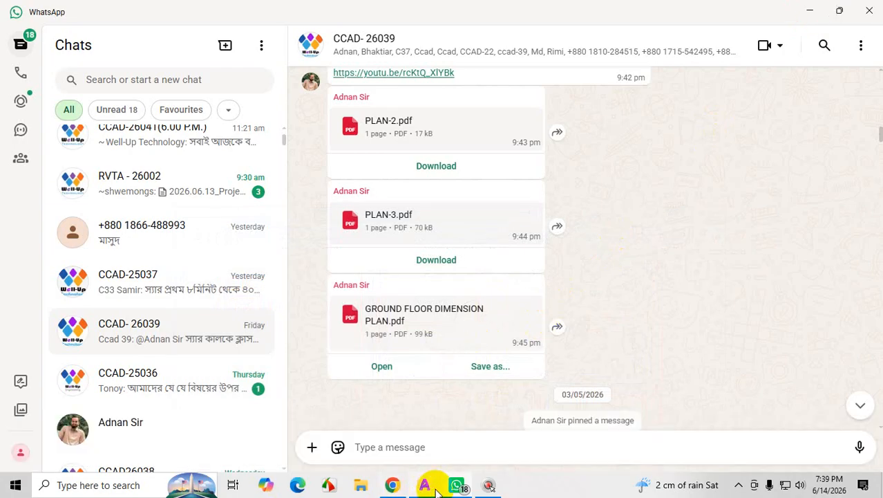
Switch back to AutoCAD and offset the guest bedroom's lower outer wall line down 10'4" for the living area's depth.
left_click(434, 488)
scroll(507, 310, "up", 5)
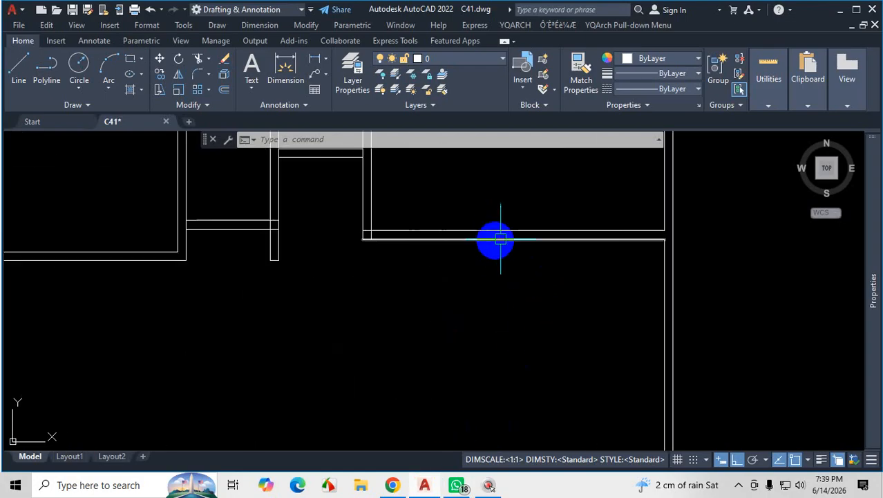
type("o")
key("Return")
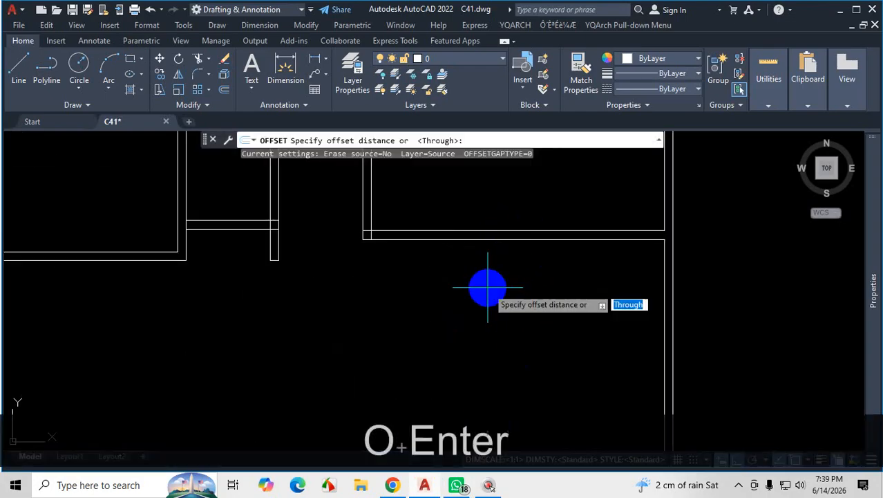
key("Return")
left_click(517, 240)
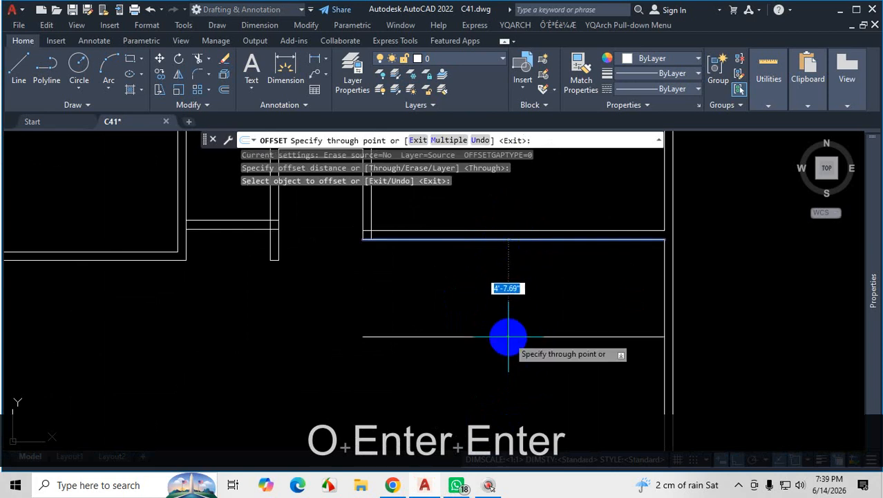
type("10")
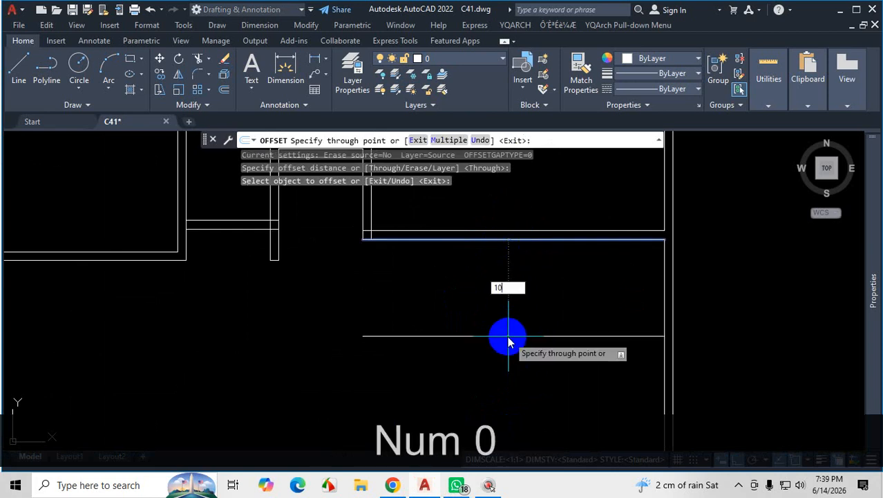
type("'4")
key("Return")
Offset the new lower line of the living area 5" further down for the wall thickness.
scroll(508, 339, "down", 3)
scroll(523, 276, "up", 3)
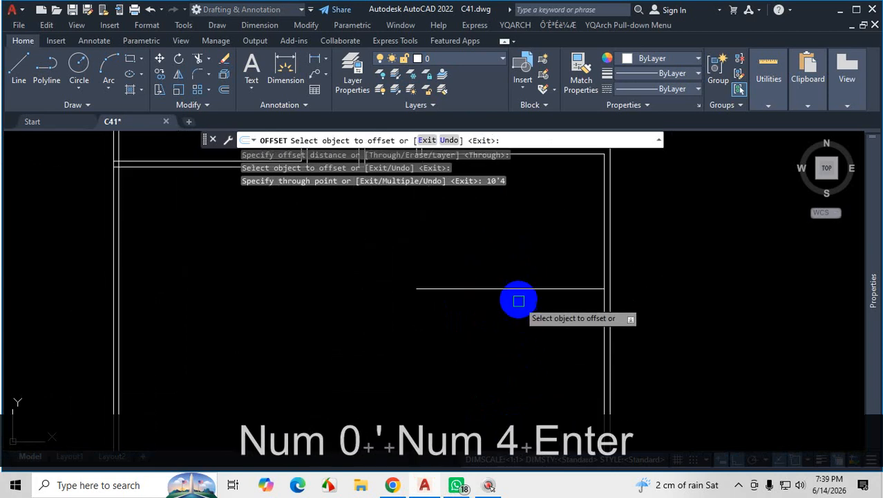
left_click(517, 288)
type("5")
key("Return")
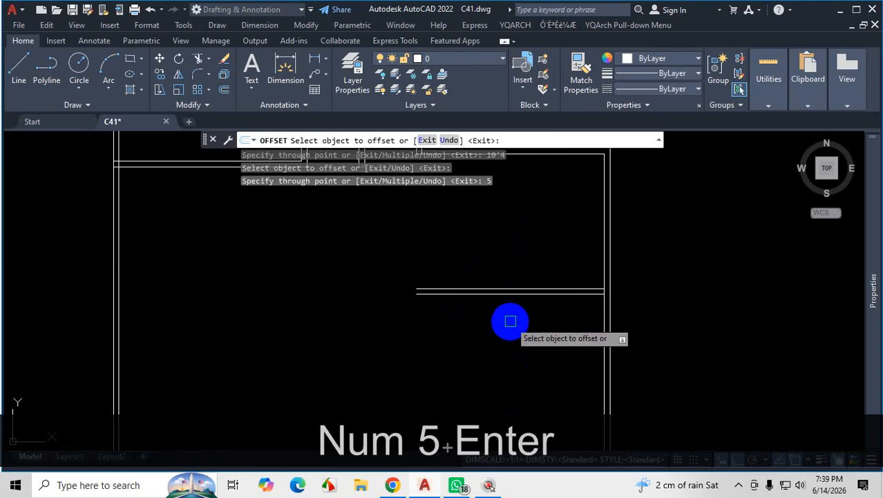
key("Escape")
Extend both lower wall lines of the living area across to the inner line of the plan's left exterior wall.
type("ex")
key("Return")
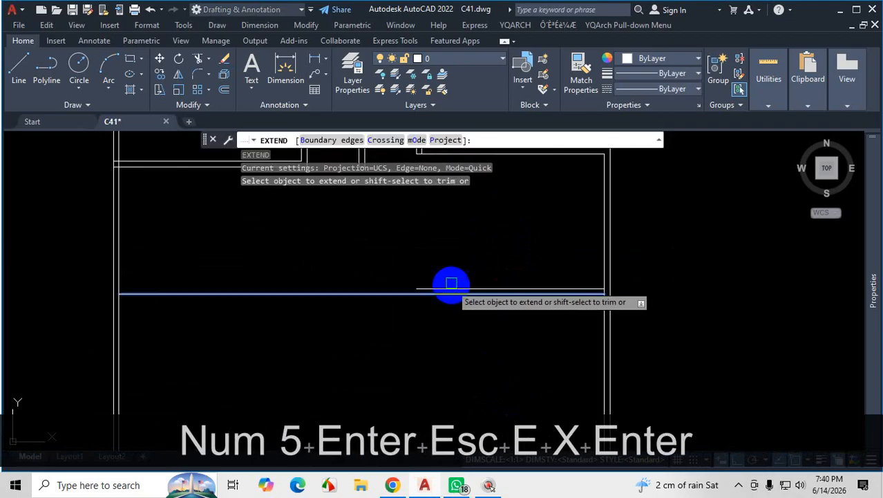
left_click(449, 255)
left_click(426, 323)
scroll(489, 314, "down", 2)
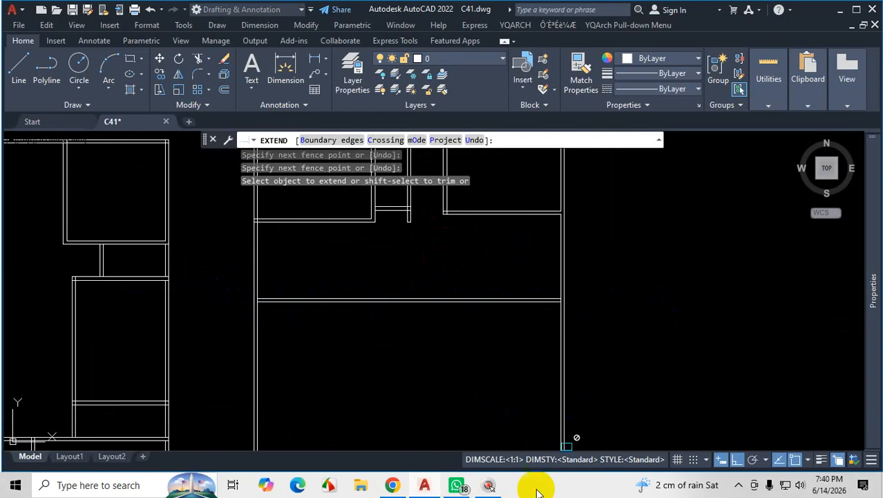
Switch to the plan PDF in Chrome and examine the wall below the living, dining and kitchen areas and the kitchen's width.
left_click(412, 487)
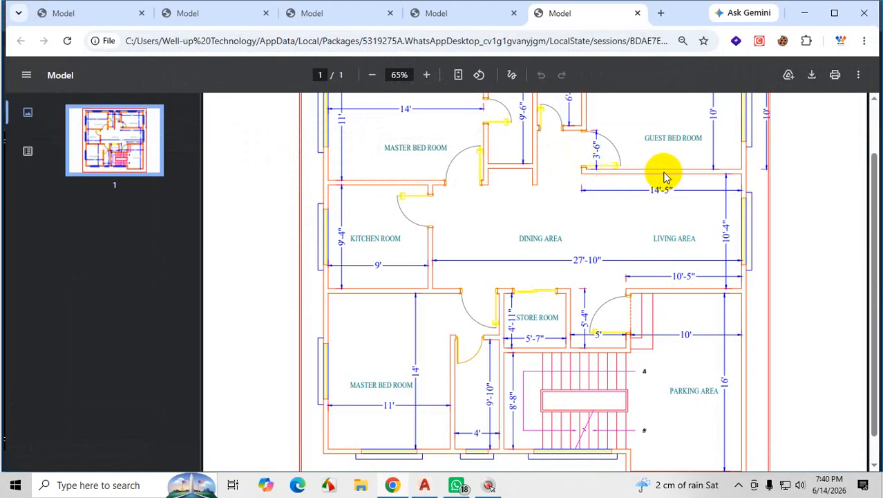
key("ctrl+1")
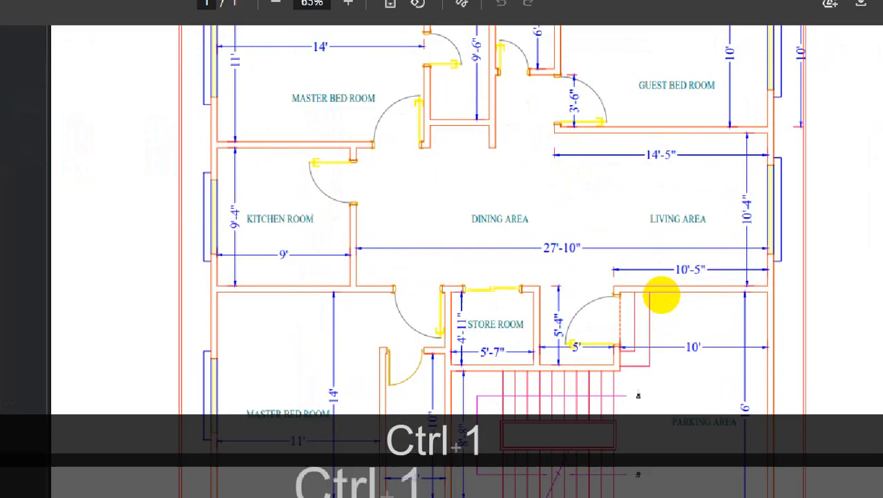
left_click_drag(808, 280, 493, 277)
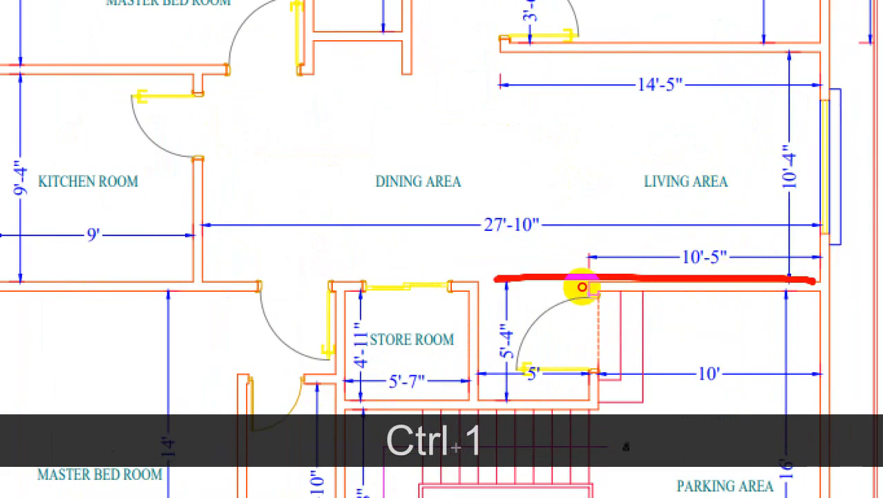
left_click_drag(801, 290, 322, 287)
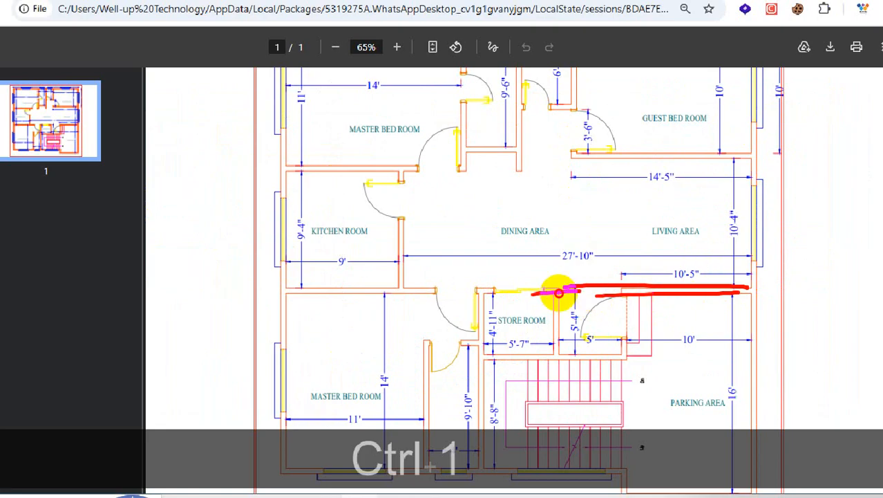
left_click_drag(582, 289, 270, 284)
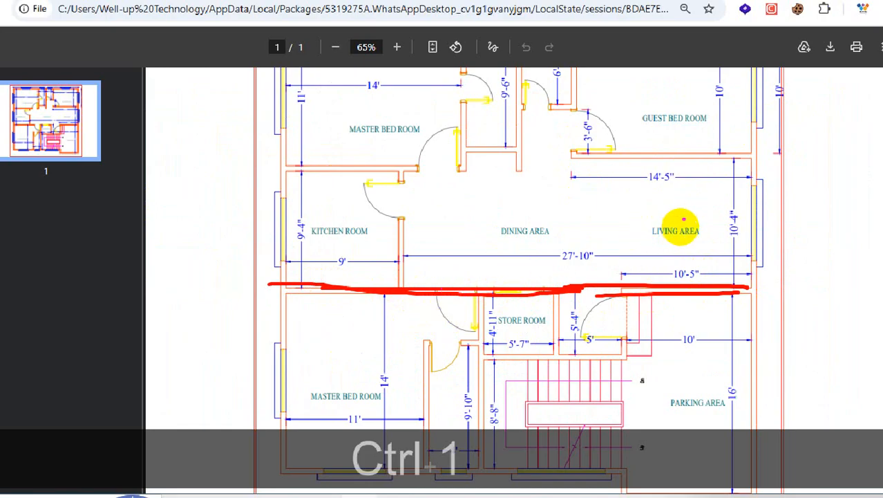
left_click_drag(660, 225, 582, 226)
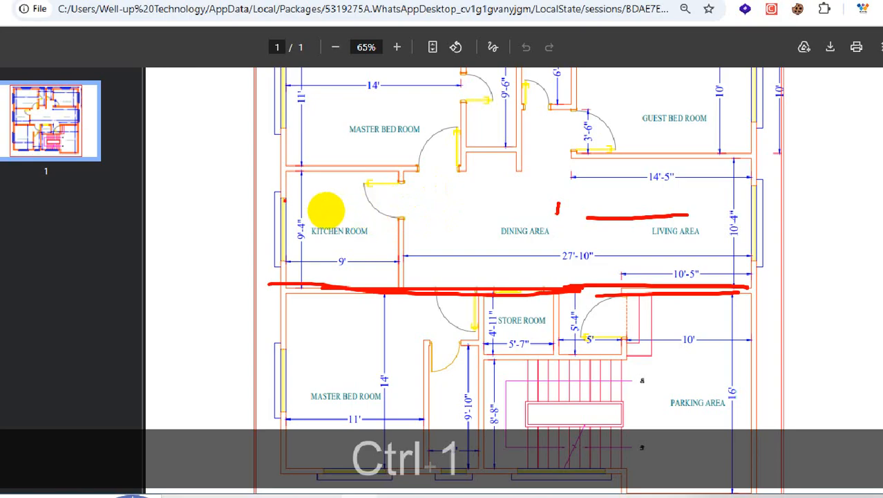
left_click_drag(333, 210, 404, 208)
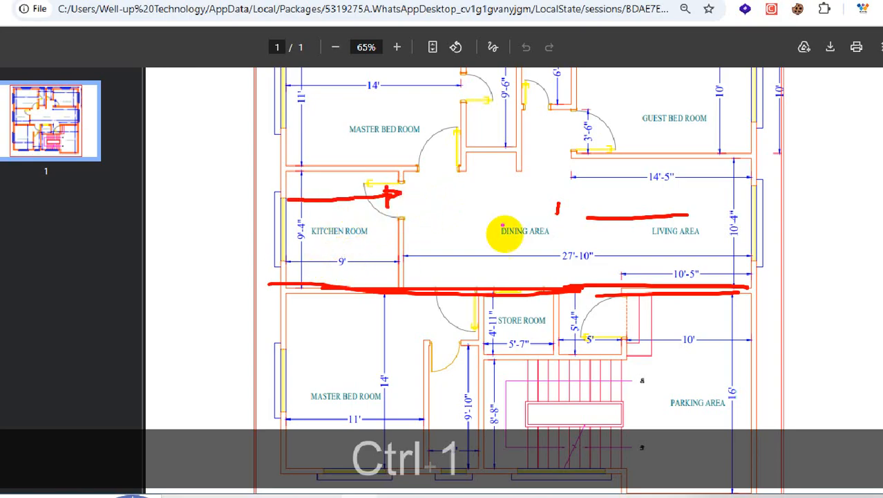
key("Escape")
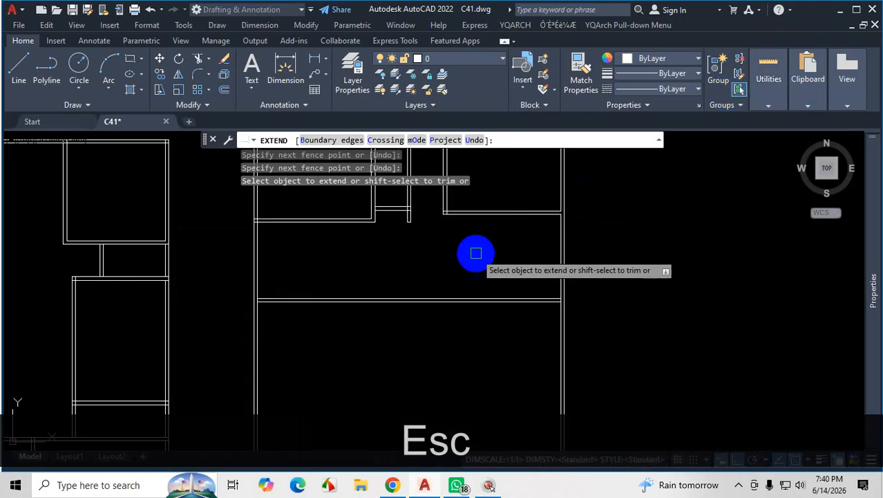
Back in AutoCAD, trim the left exterior wall's inner line at its junctions with the walls above and below the kitchen.
scroll(392, 269, "up", 10)
key("Escape")
scroll(423, 303, "down", 8)
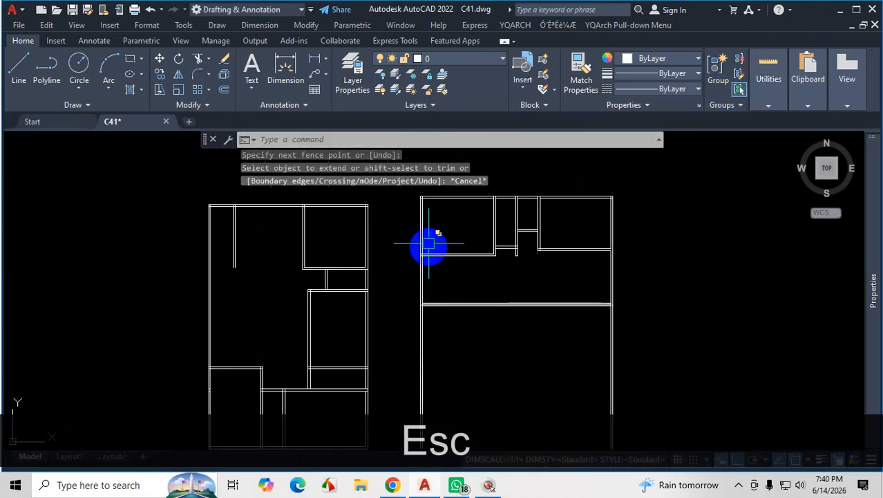
scroll(437, 300, "up", 2)
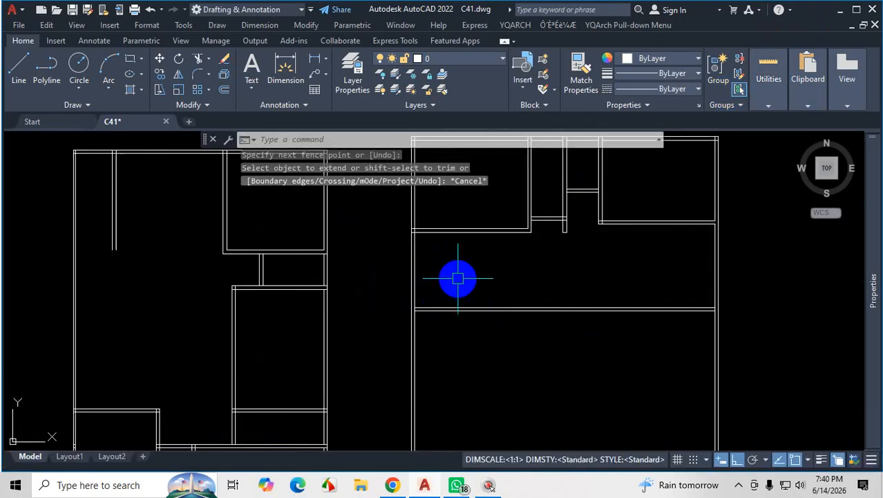
type("tr")
key("Return")
scroll(423, 239, "up", 2)
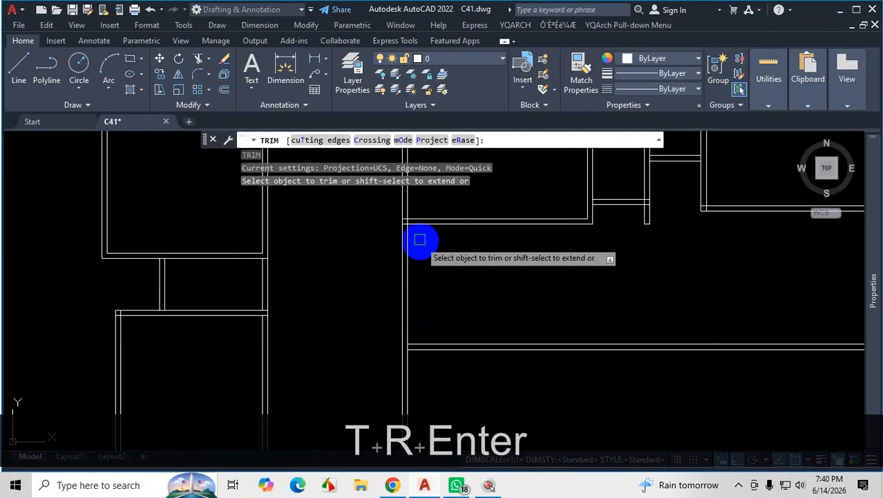
scroll(410, 221, "up", 8)
left_click(407, 226)
scroll(477, 170, "down", 8)
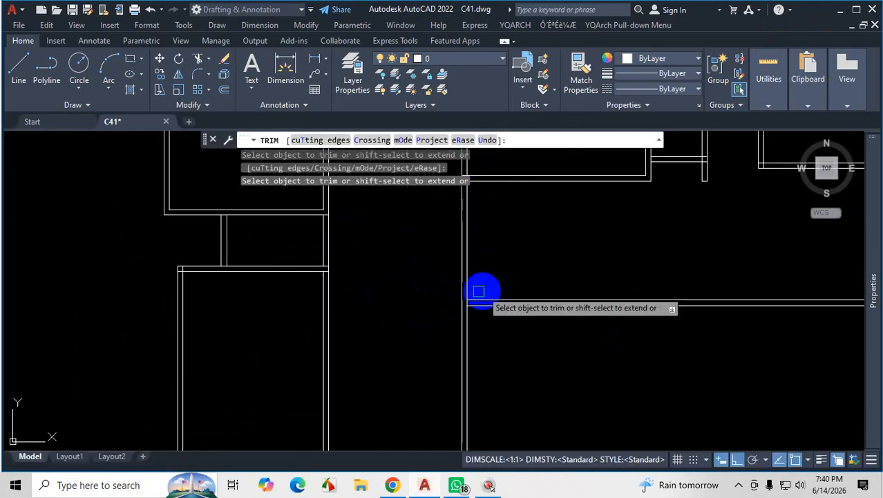
scroll(479, 291, "up", 10)
scroll(433, 314, "down", 8)
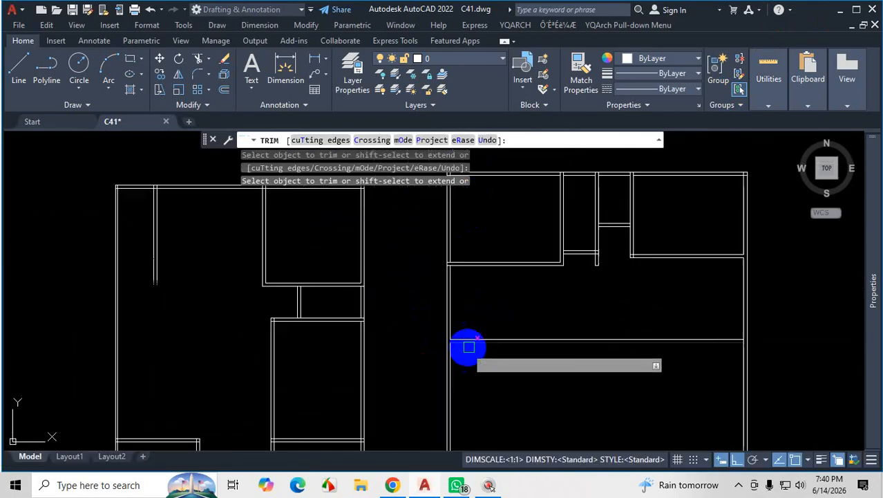
key("Escape")
scroll(455, 308, "up", 4)
scroll(457, 307, "down", 5)
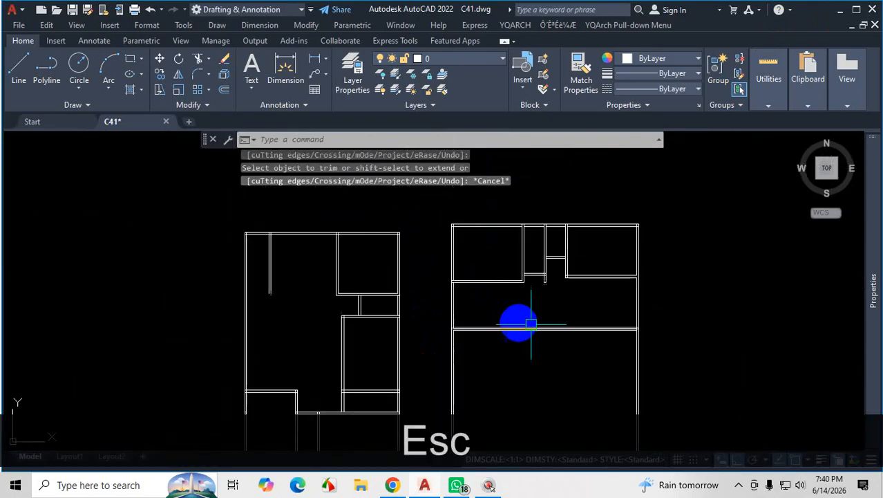
Switch to the plan PDF in Chrome and compare the depth dimensions of the kitchen and the living area.
scroll(657, 299, "up", 3)
scroll(604, 240, "up", 2)
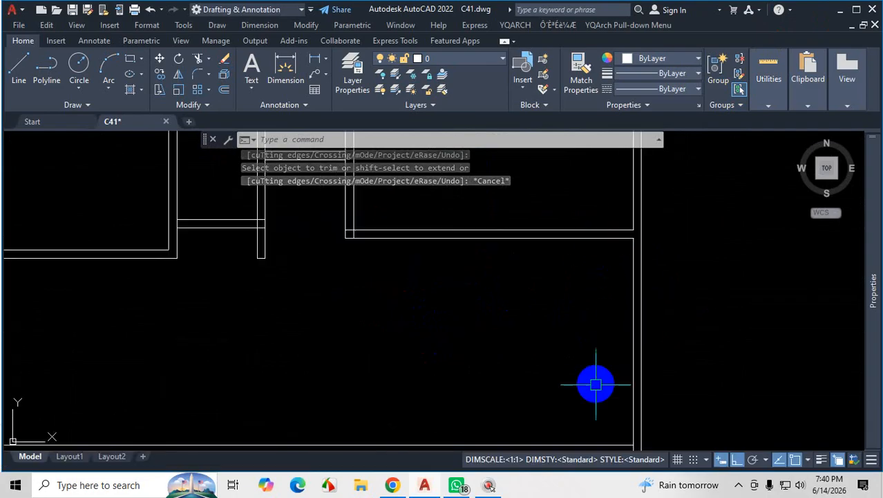
left_click(393, 488)
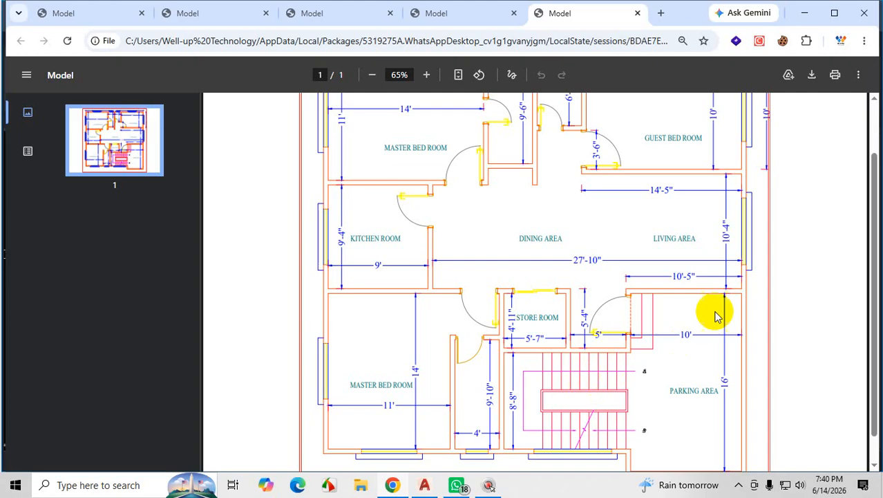
key("ctrl+1")
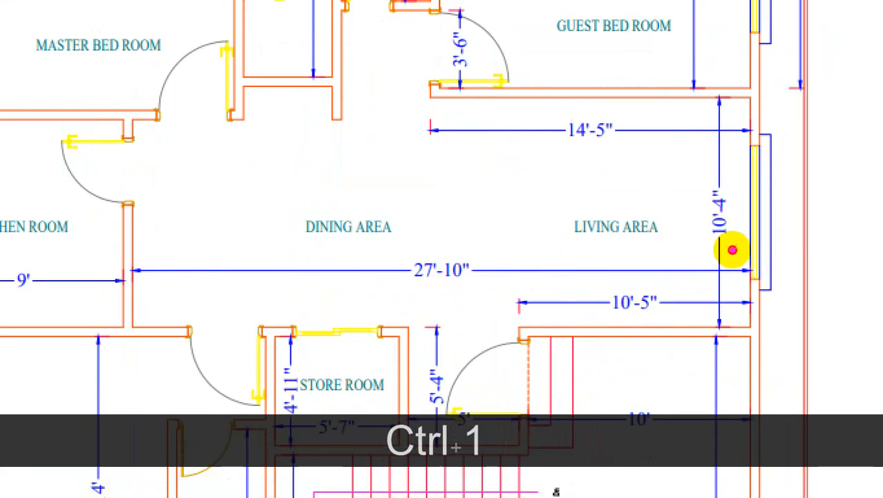
mouse_move(733, 250)
left_mouse_down()
mouse_move(720, 219)
mouse_move(705, 221)
mouse_move(709, 176)
mouse_move(660, 169)
mouse_move(701, 197)
mouse_move(706, 283)
left_mouse_up()
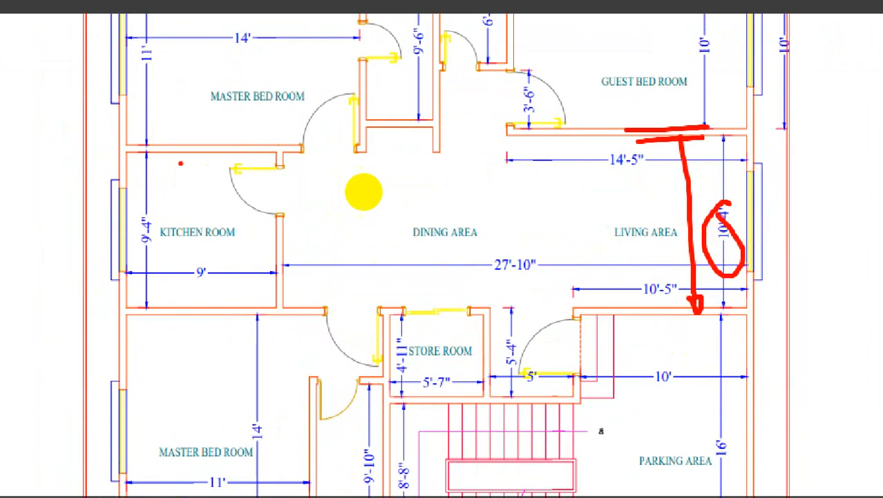
left_click_drag(328, 187, 393, 183)
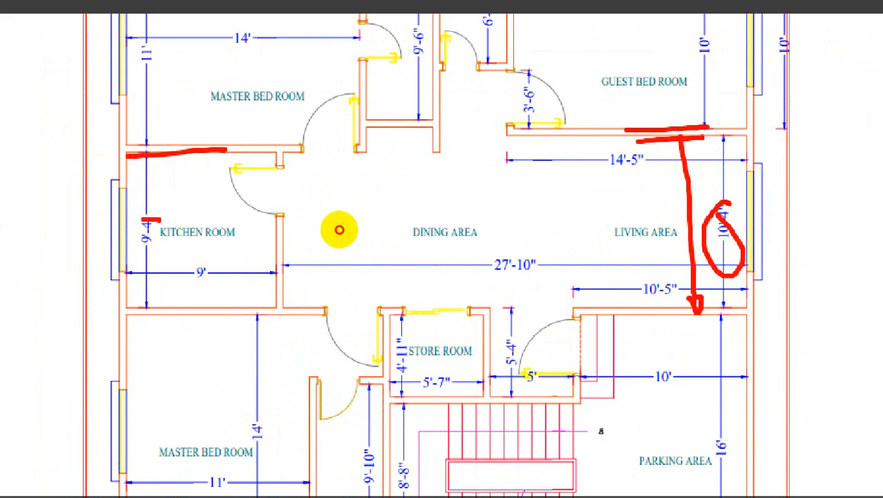
left_click_drag(142, 221, 163, 226)
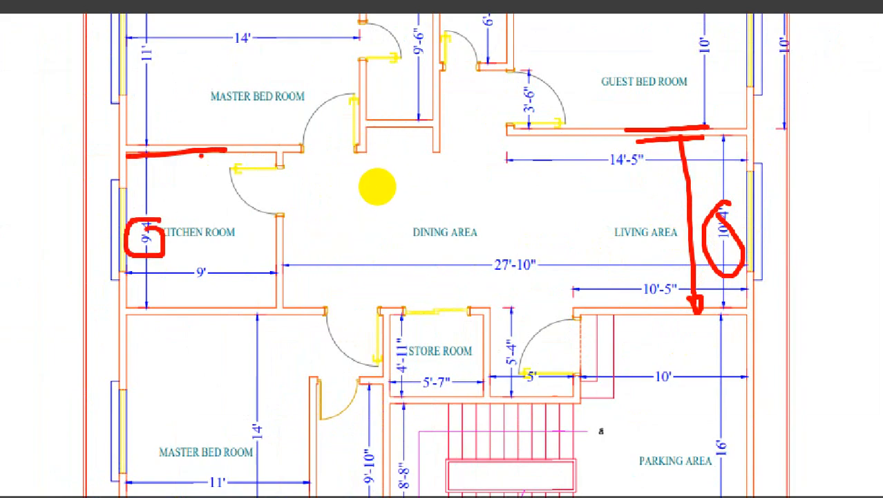
mouse_move(380, 184)
left_mouse_down()
mouse_move(382, 282)
mouse_move(396, 282)
left_mouse_up()
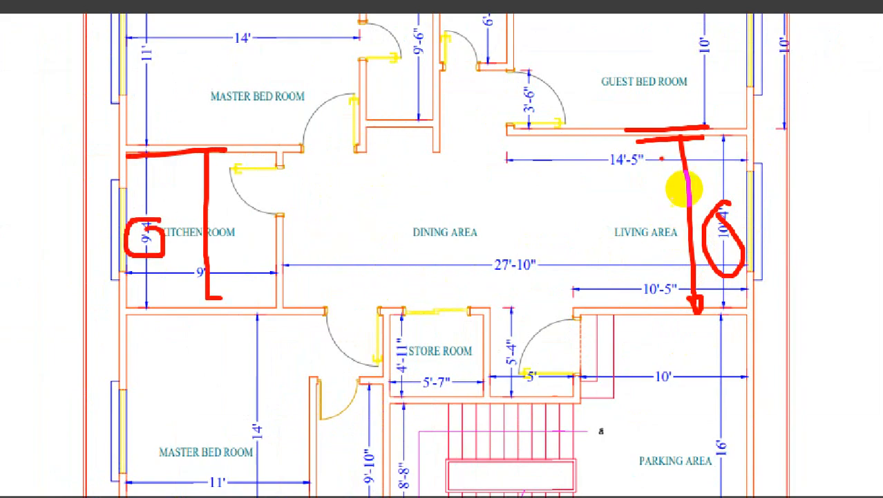
left_click_drag(723, 109, 715, 34)
left_click_drag(724, 135, 728, 310)
left_click_drag(728, 212, 726, 208)
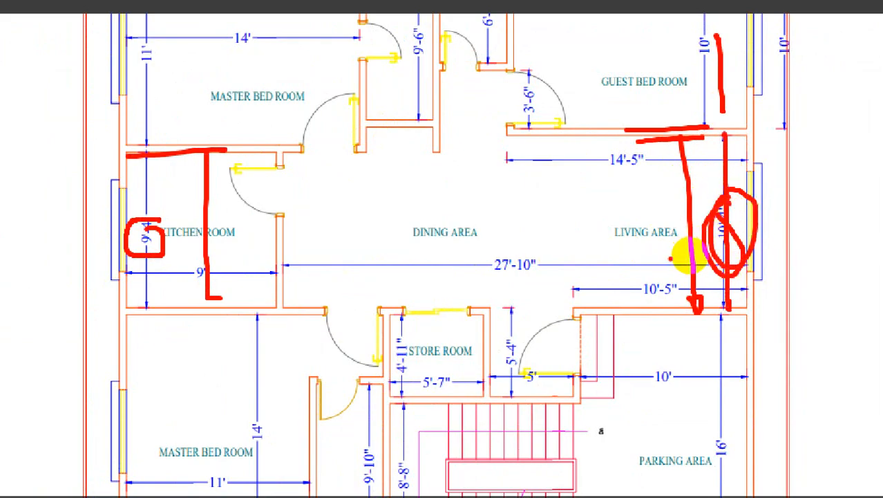
key("Escape")
Examine the kitchen's exterior wall segment, its width dimension and the partition wall toward the dining area in the PDF.
key("ctrl+1")
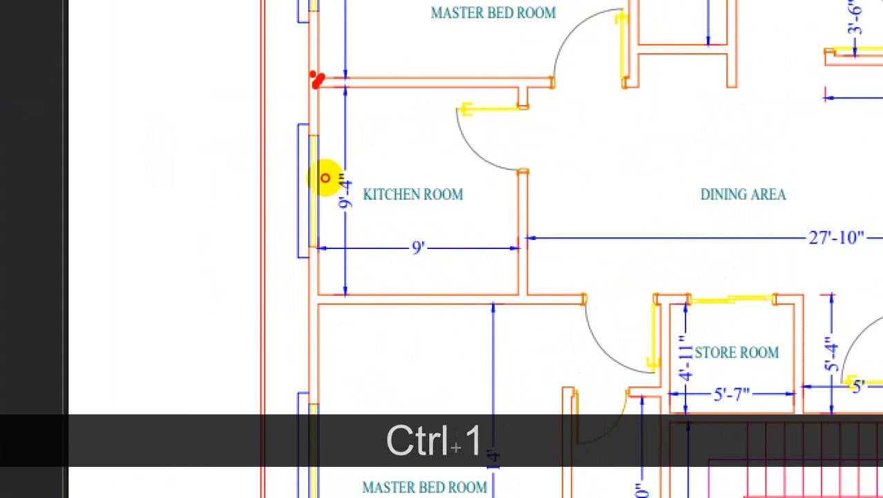
left_click_drag(326, 178, 342, 191)
left_click_drag(316, 292, 343, 313)
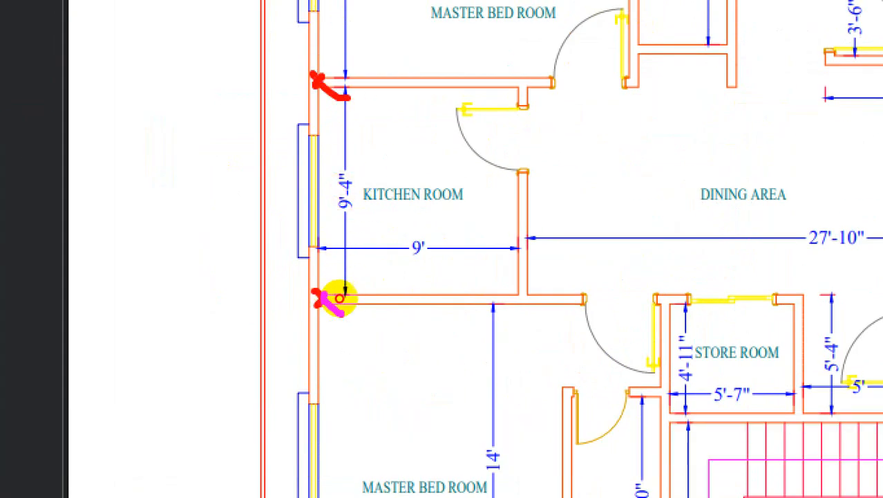
left_click_drag(316, 77, 324, 278)
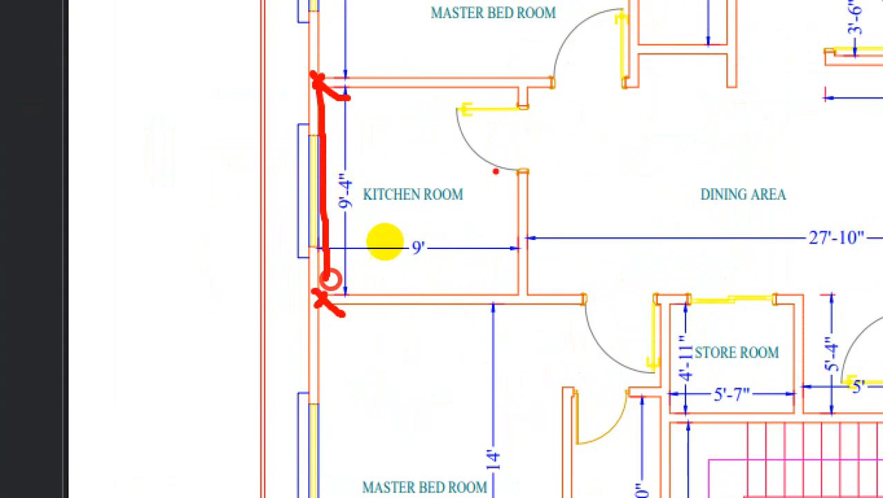
left_click_drag(520, 88, 513, 300)
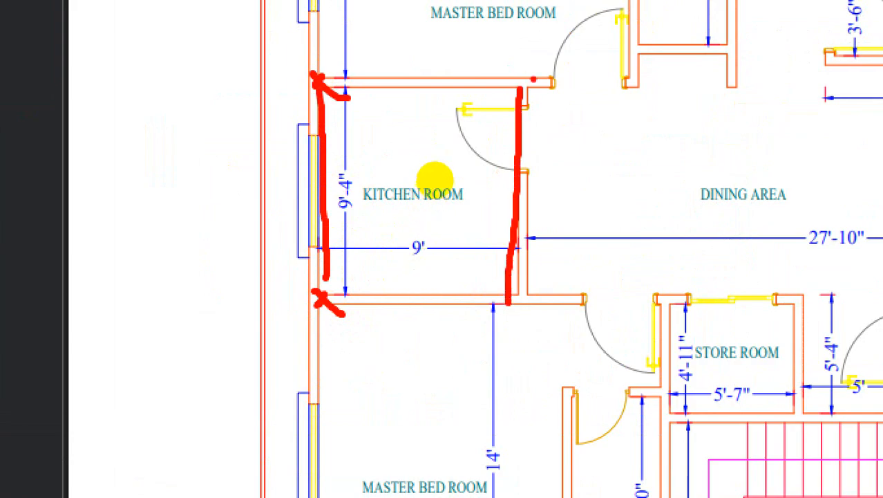
left_click_drag(532, 79, 531, 312)
key("Escape")
Switch back to AutoCAD and offset the inner exterior wall line beside the kitchen 9' inward for the kitchen's width.
left_click(804, 13)
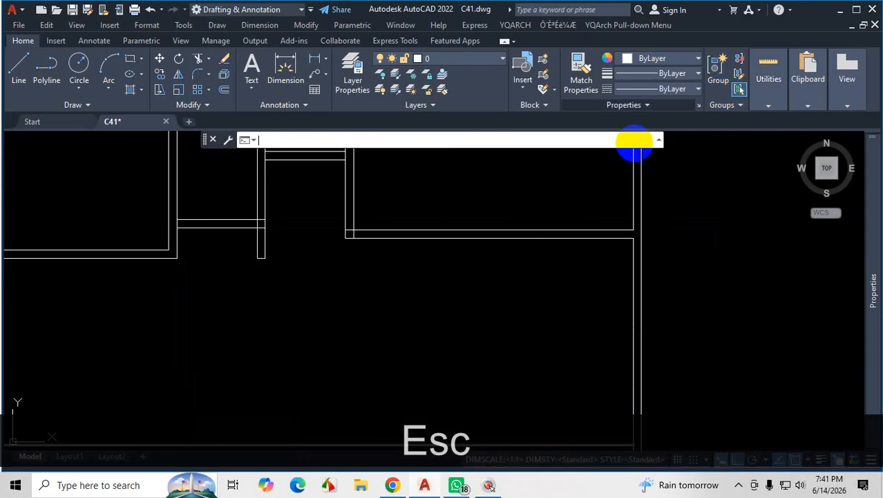
scroll(595, 241, "down", 8)
scroll(516, 260, "up", 2)
scroll(516, 260, "up", 5)
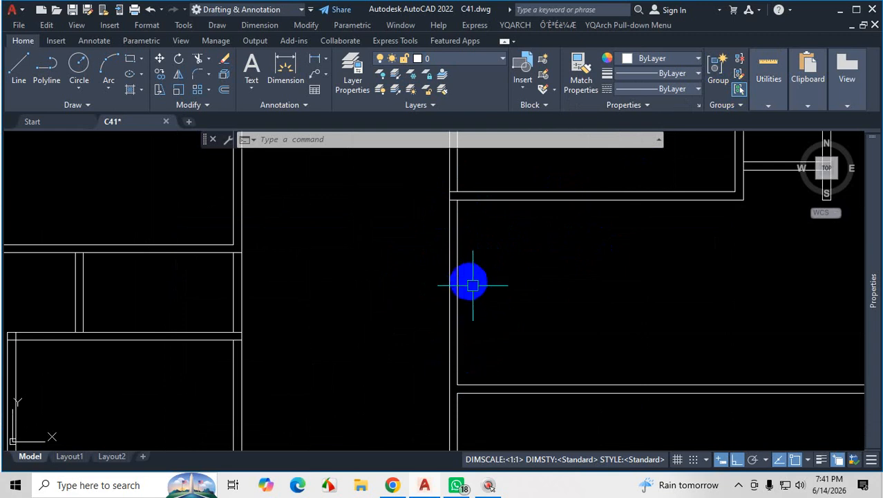
type("o")
key("Return")
key("Return")
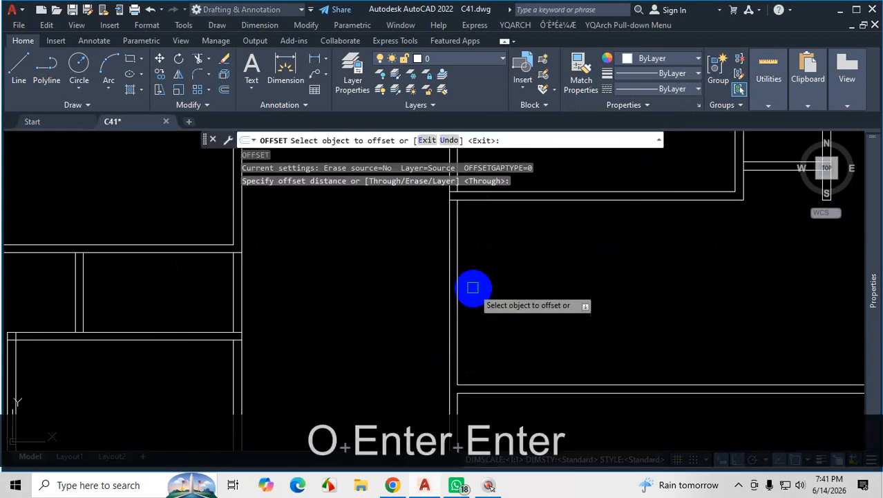
left_click(461, 282)
scroll(565, 280, "down", 2)
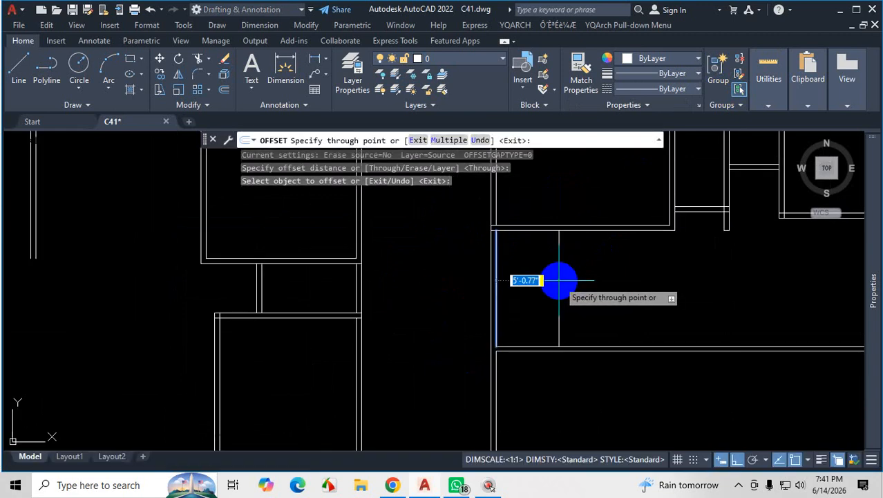
type("9'")
key("Return")
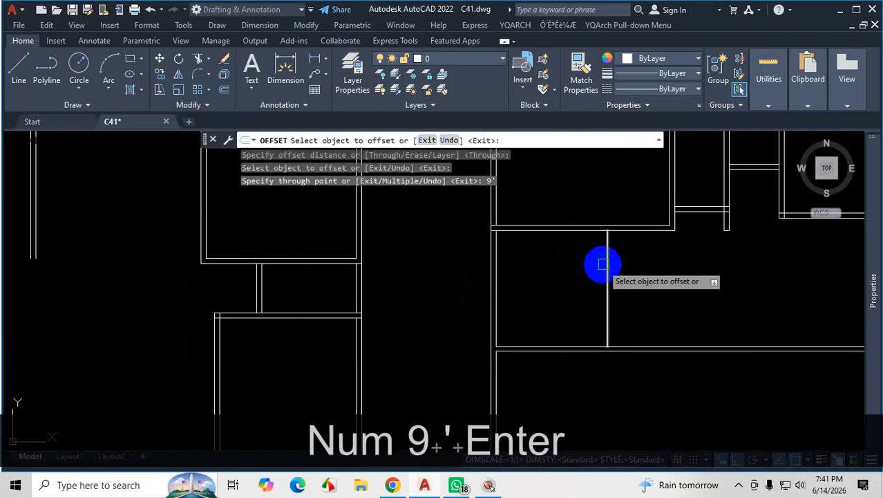
Offset the new kitchen partition line 5" further toward the dining area for the wall thickness.
left_click(606, 265)
type("5")
key("Return")
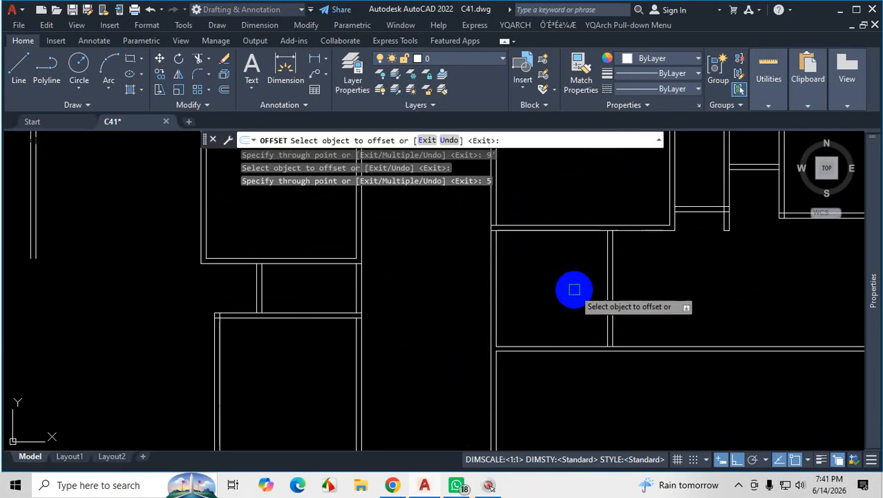
key("Escape")
Highlight the guest bedroom's lower wall lines and review the walls around the living area and kitchen.
scroll(553, 271, "down", 5)
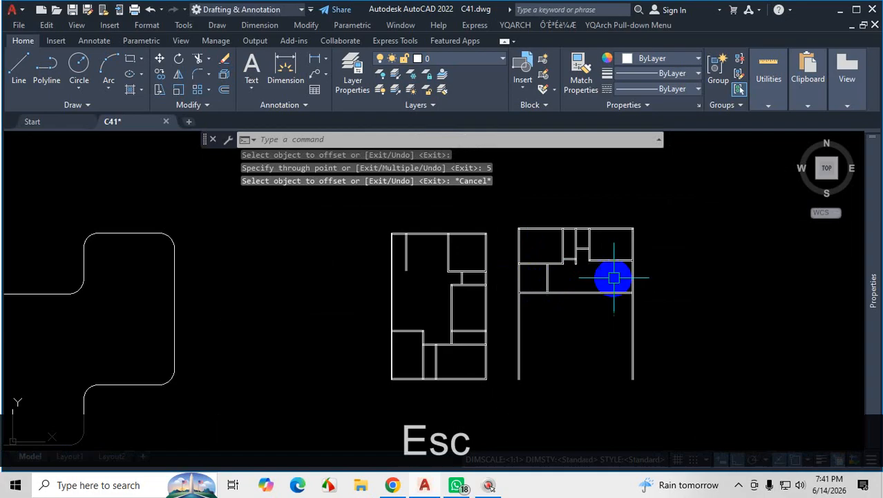
scroll(567, 270, "up", 5)
left_click(566, 218)
left_click(518, 285)
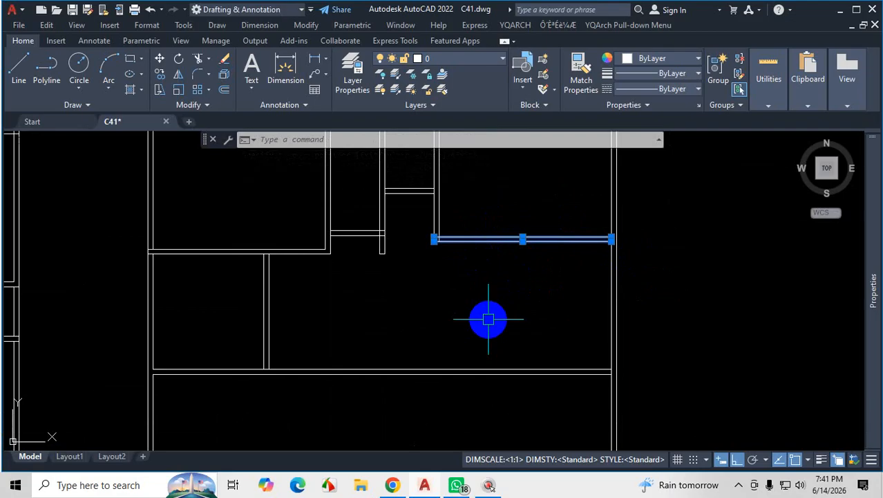
key("Escape")
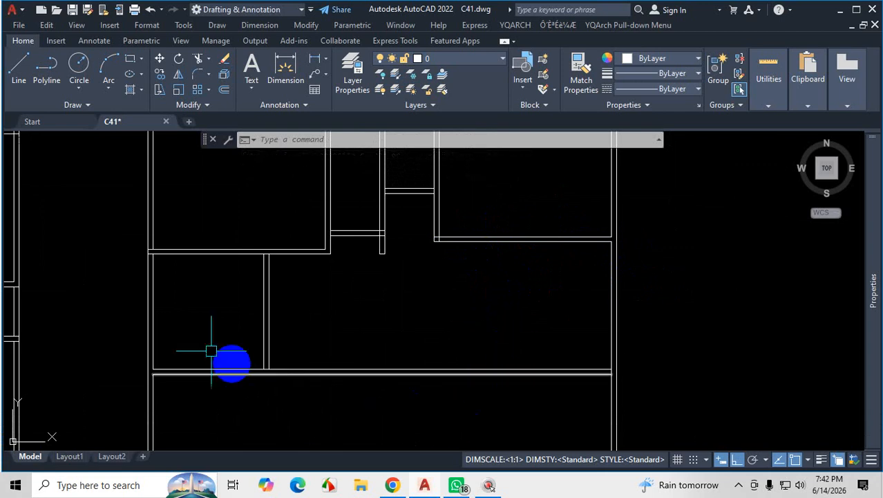
scroll(132, 379, "up", 2)
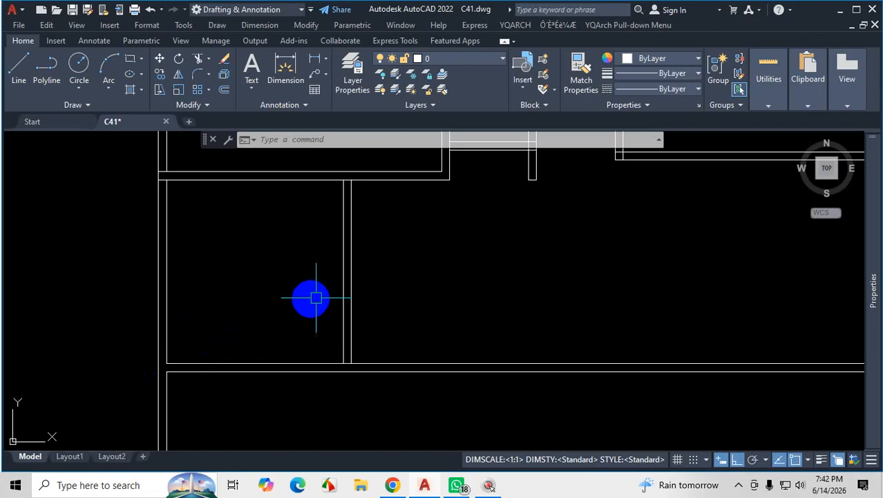
Switch to the plan PDF and mark the lower master bedroom's depth, the parking area's depth and the building's lower exterior wall lines.
left_click(457, 485)
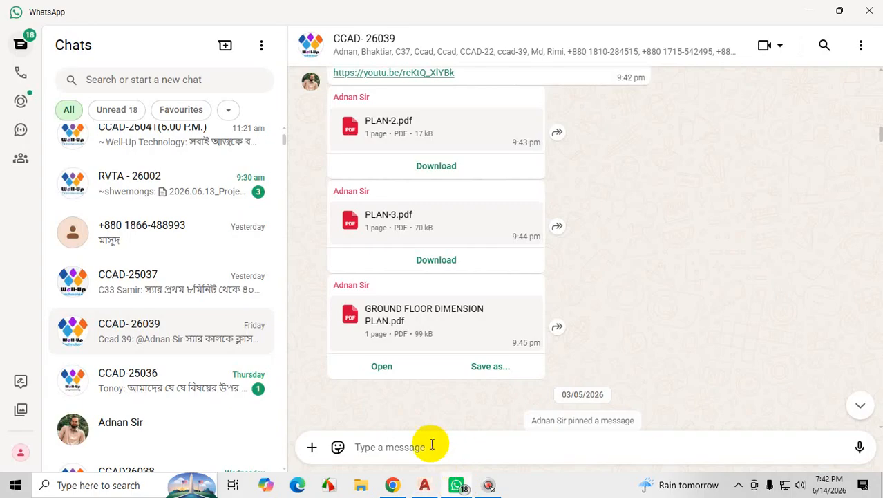
left_click(394, 487)
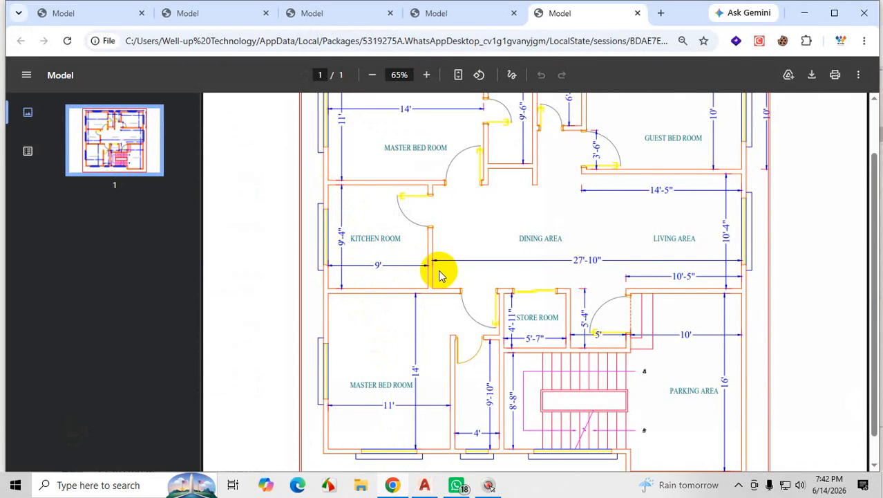
scroll(442, 274, "down", 1)
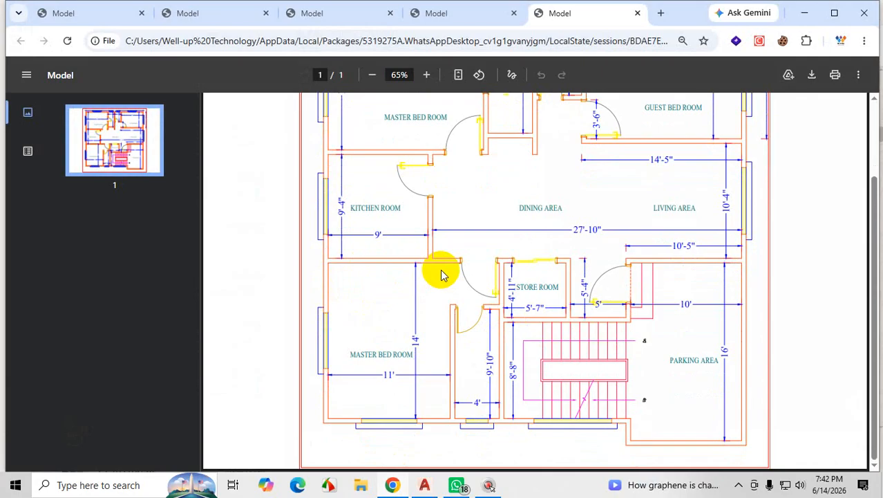
key("ctrl+1")
scroll(374, 377, "down", 3)
left_click(374, 374)
mouse_move(409, 327)
left_mouse_down()
mouse_move(423, 318)
mouse_move(412, 329)
left_mouse_up()
left_click_drag(731, 325, 725, 358)
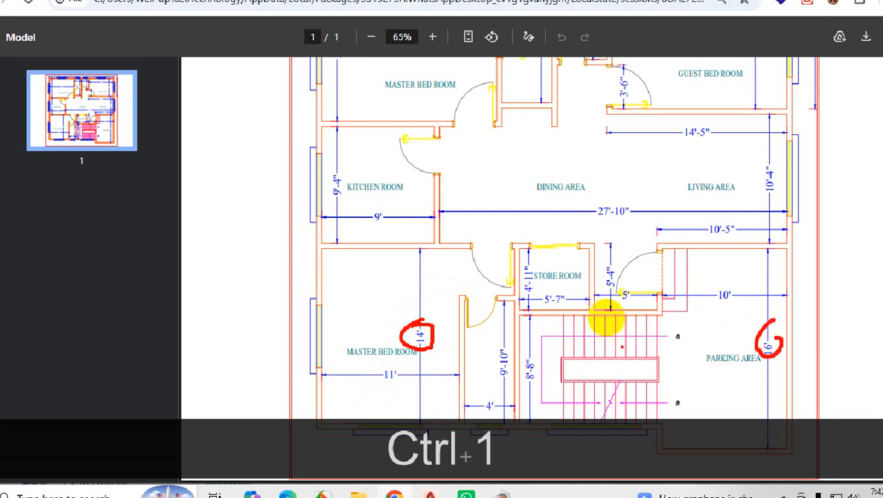
left_click_drag(666, 426, 457, 425)
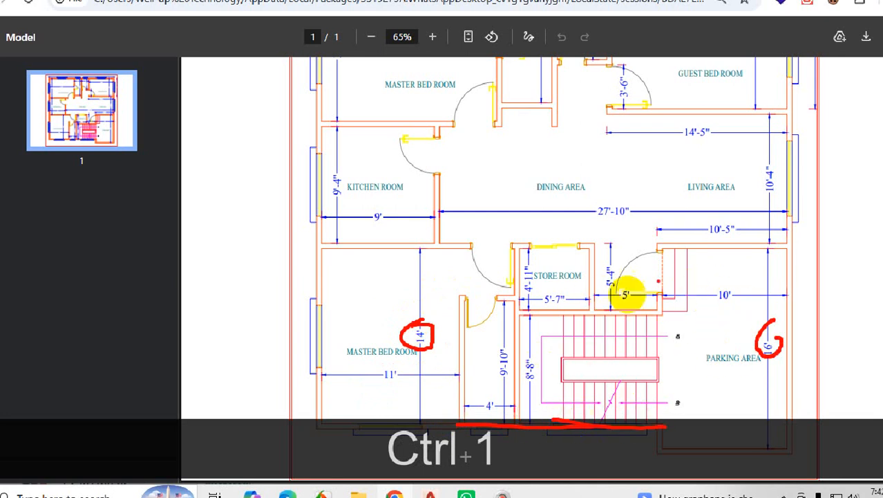
mouse_move(660, 242)
left_mouse_down()
mouse_move(627, 424)
mouse_move(308, 430)
left_mouse_up()
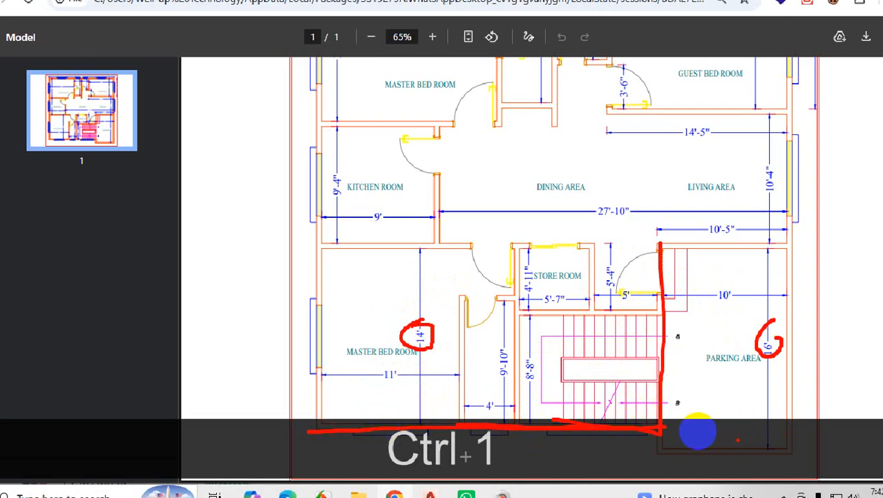
left_click_drag(735, 442, 868, 441)
mouse_move(420, 332)
left_mouse_down()
mouse_move(404, 340)
mouse_move(414, 328)
left_mouse_up()
mouse_move(679, 408)
left_mouse_down()
mouse_move(798, 402)
mouse_move(757, 443)
left_mouse_up()
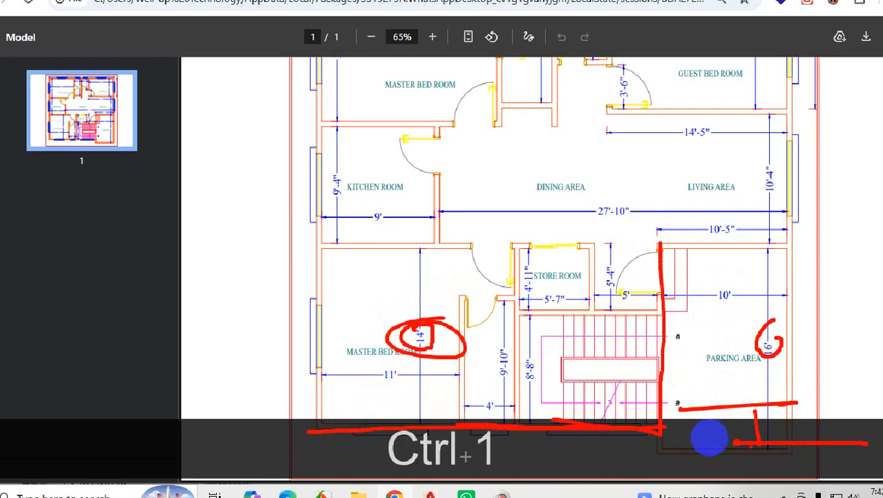
key("Escape")
Mark the lower master bedroom's depth dimension in the PDF and cross out the adjoining narrow room and the staircase.
key("ctrl+1")
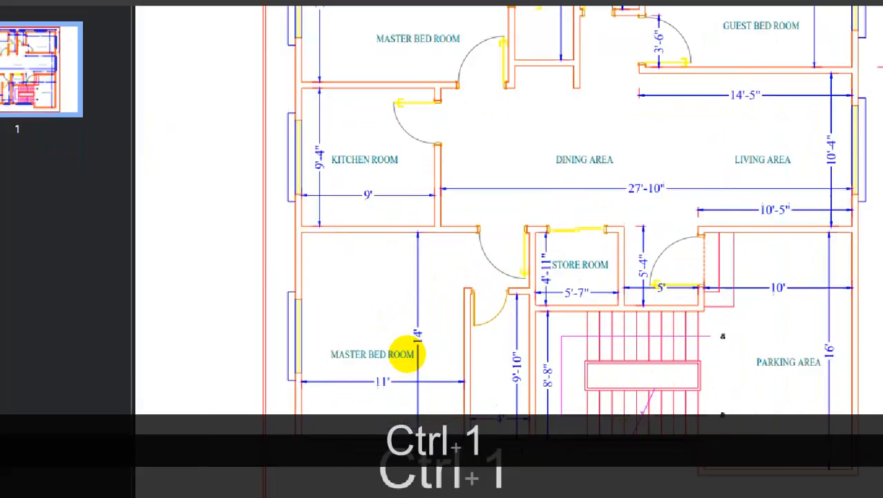
left_click(407, 354)
left_click_drag(416, 158, 412, 411)
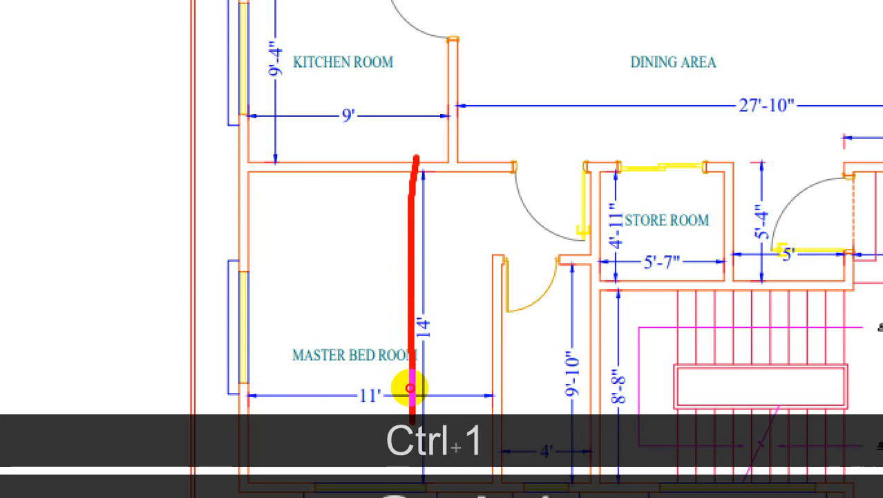
left_click_drag(567, 356, 517, 401)
left_click_drag(524, 371, 580, 399)
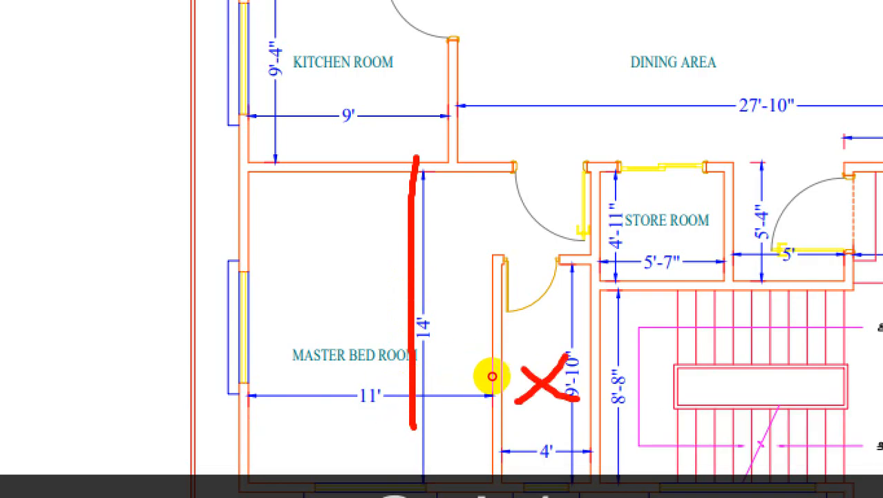
mouse_move(769, 322)
left_mouse_down()
mouse_move(720, 369)
mouse_move(799, 381)
left_mouse_up()
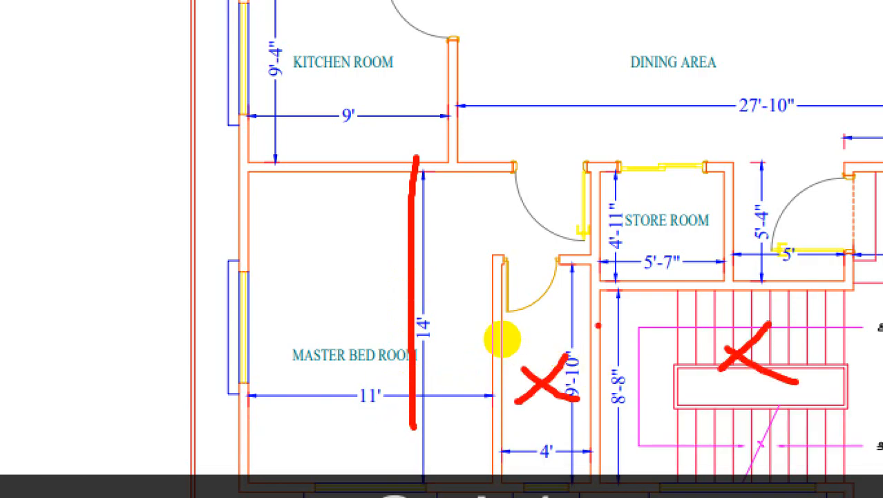
key("ctrl+1")
key("Escape")
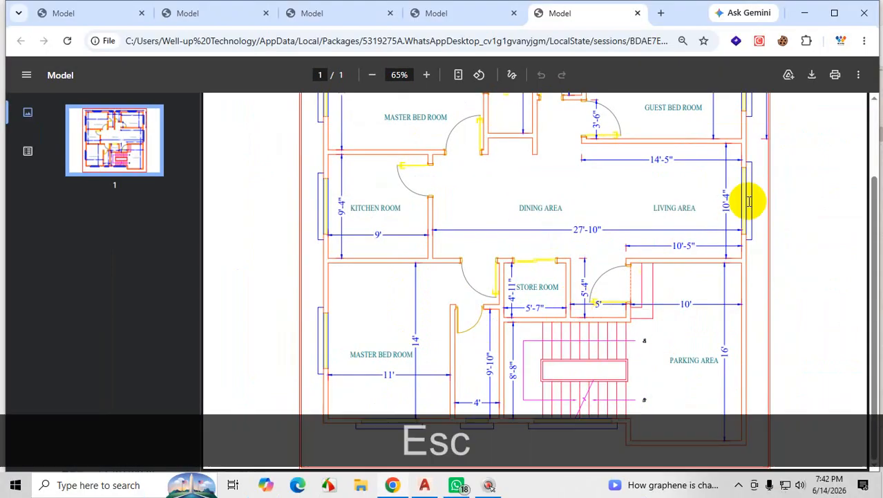
Return to AutoCAD and offset the lower line of the wall beneath the kitchen 14' downward for the master bedroom's depth.
left_click(806, 14)
left_click(809, 9)
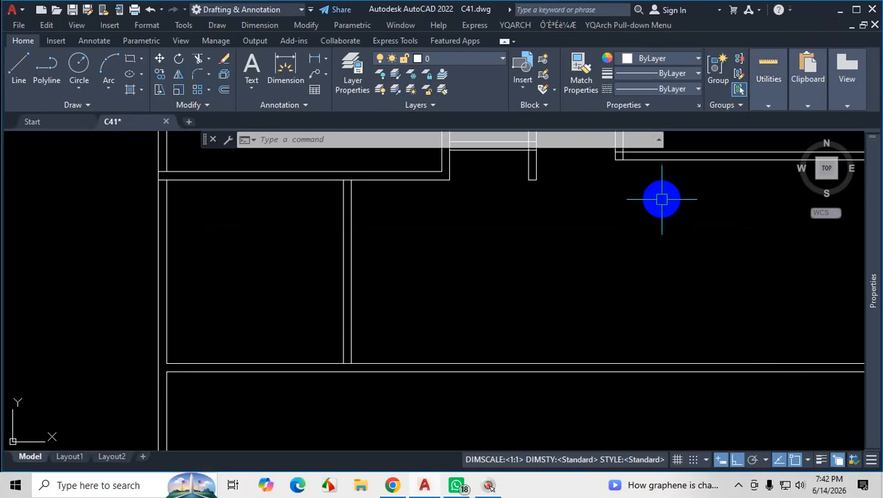
scroll(662, 200, "down", 5)
scroll(668, 310, "up", 4)
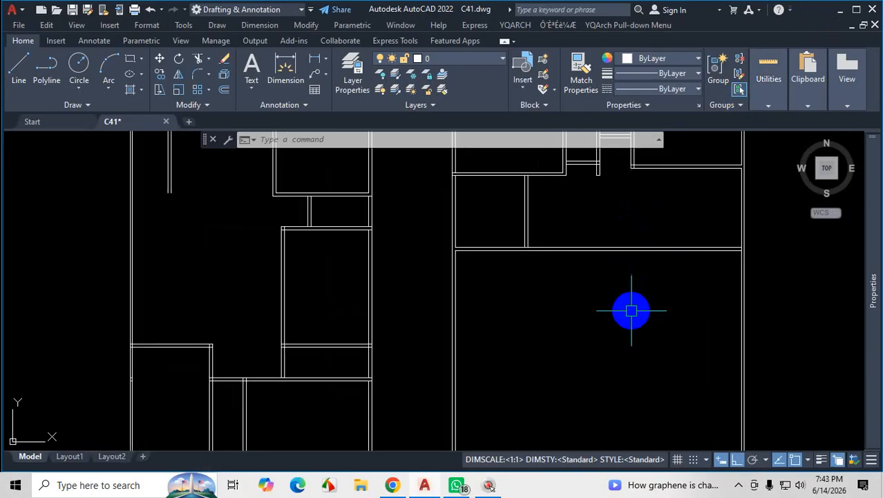
type("o")
key("Return")
key("Return")
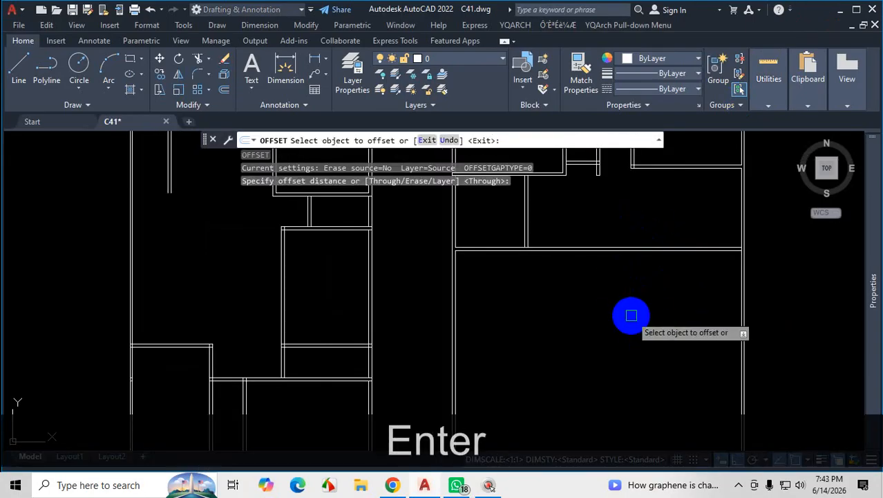
scroll(512, 256, "up", 2)
left_click(603, 239)
scroll(603, 239, "down", 3)
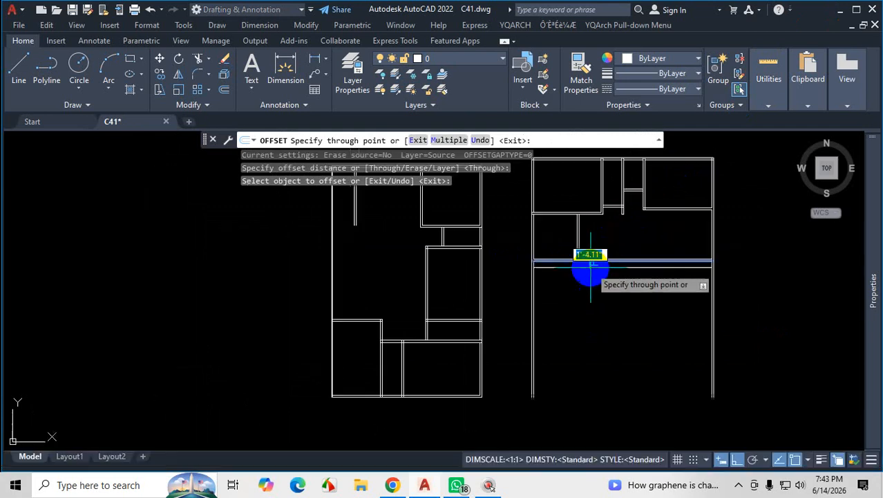
type("14'")
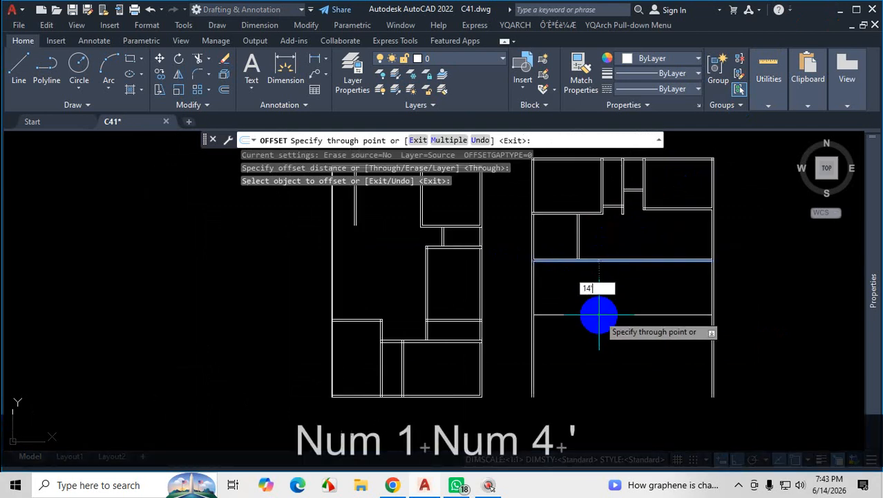
key("Return")
Offset the new lower wall line 5" further outward for the wall thickness and check the result against the plan PDF.
left_click(605, 327)
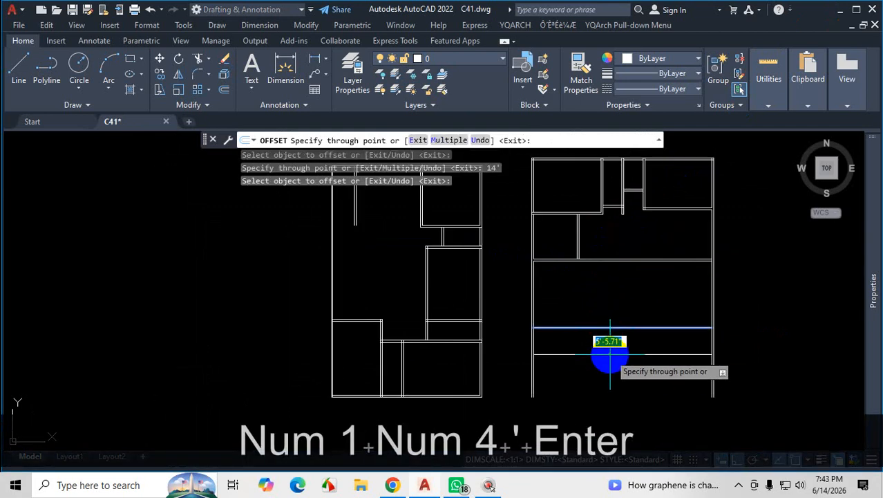
type("5")
key("Return")
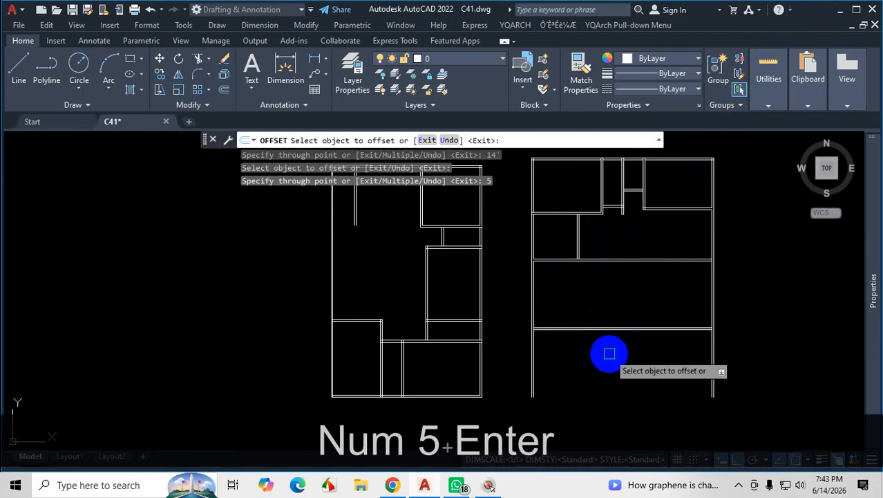
key("Escape")
scroll(541, 340, "up", 5)
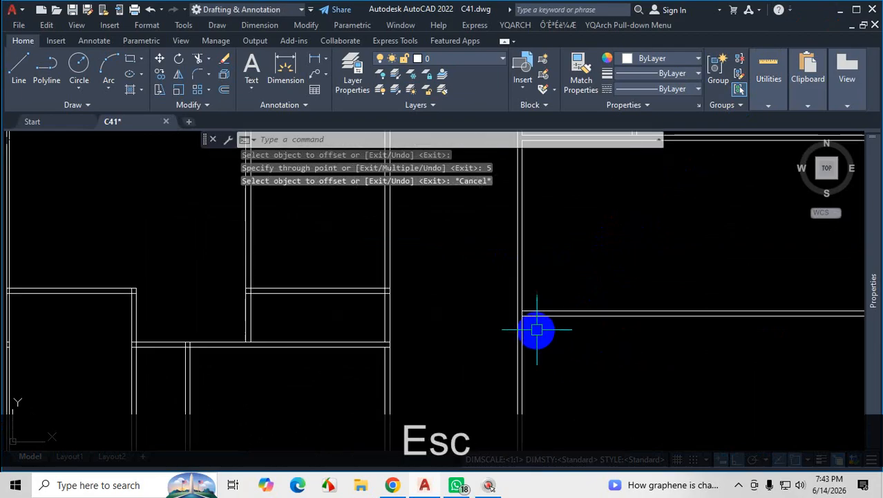
scroll(528, 326, "up", 4)
scroll(523, 322, "down", 4)
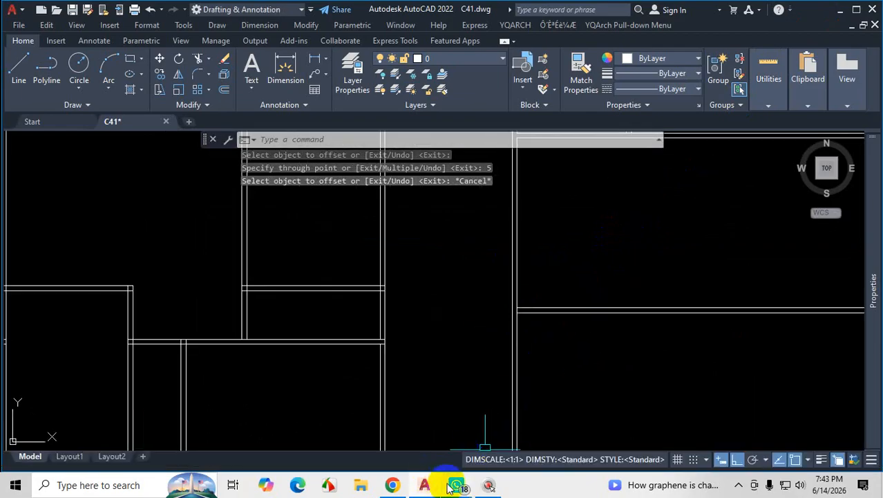
left_click(392, 485)
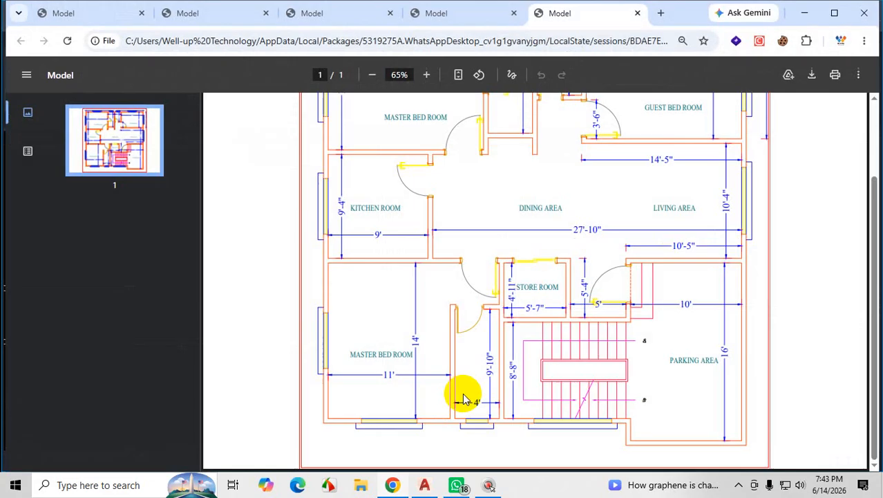
left_click(807, 12)
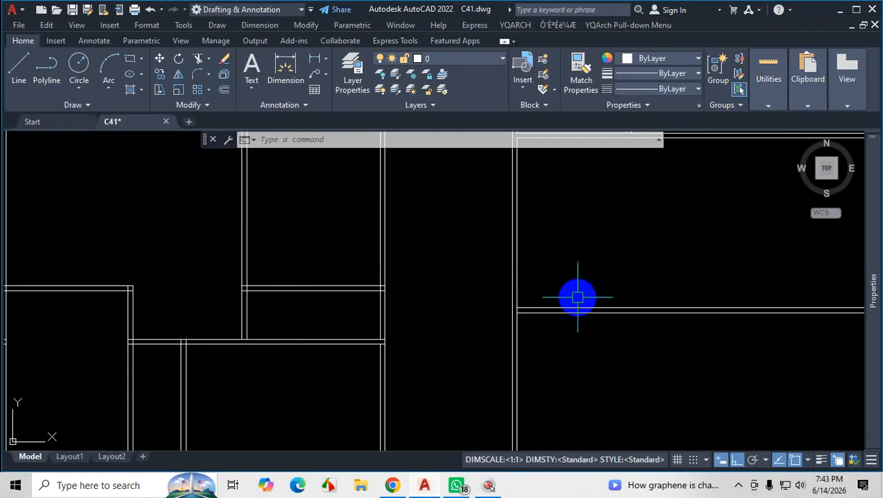
Join the outer and inner lower wall lines with the left exterior wall lines using Fillet in Multiple mode, extending the corners square.
scroll(506, 276, "up", 2)
scroll(512, 256, "up", 5)
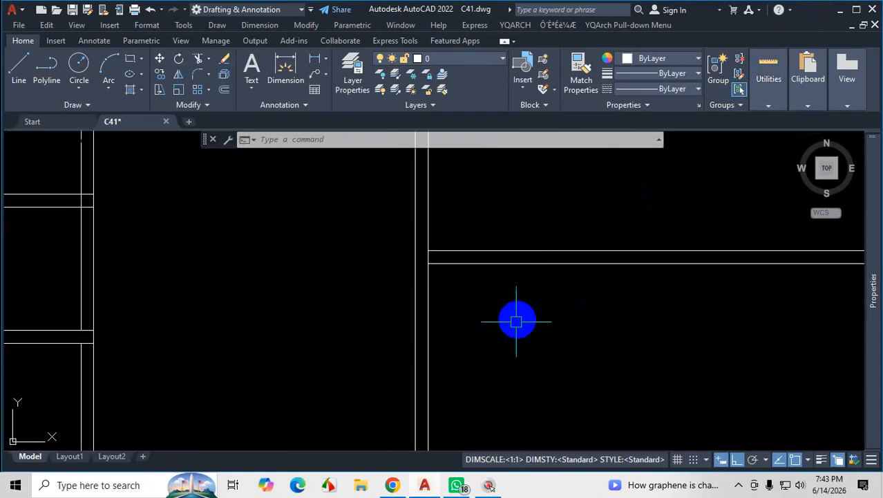
type("f")
key("Return")
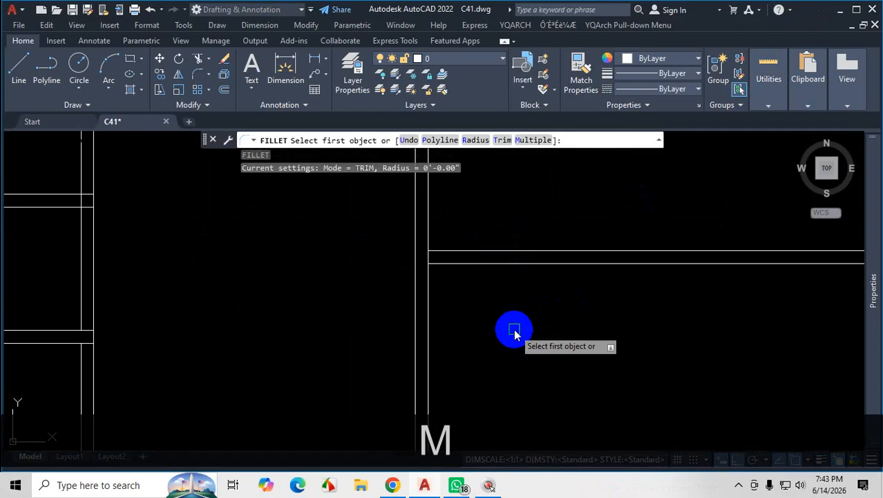
type("m")
key("Return")
left_click(465, 264)
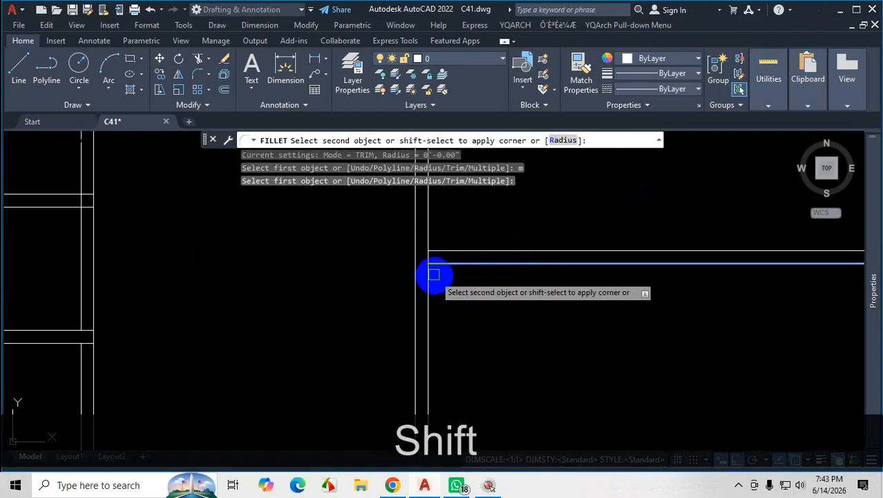
left_click(414, 213, "shift")
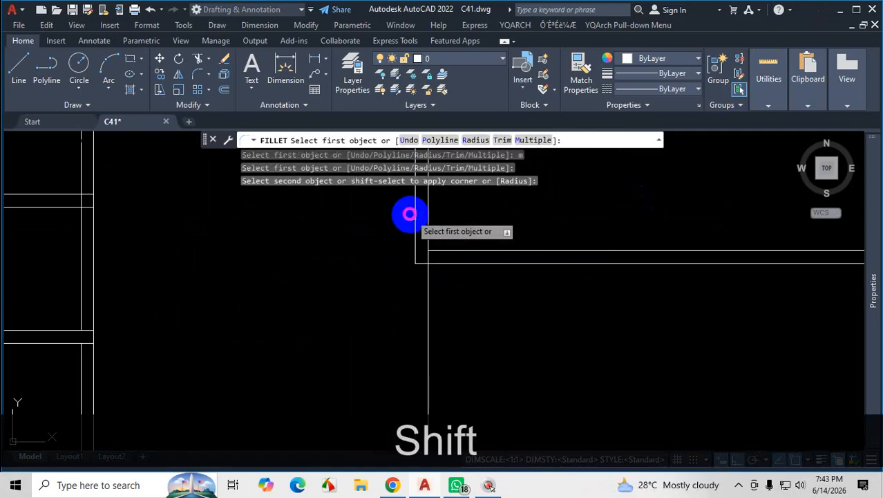
left_click(473, 262)
left_click(428, 217, "shift")
scroll(498, 330, "down", 3)
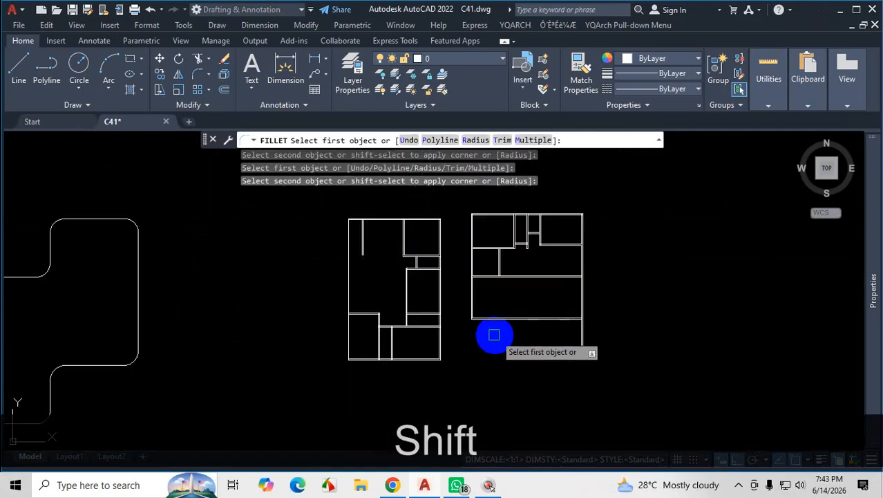
scroll(494, 334, "up", 5)
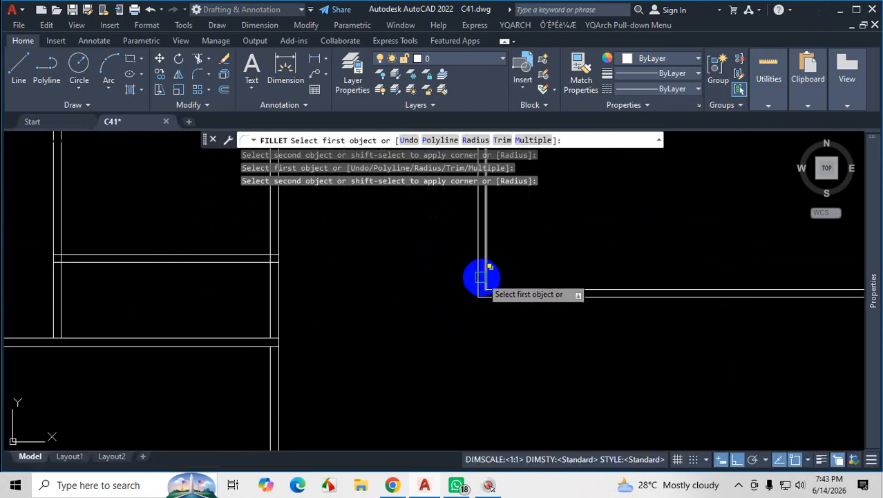
scroll(483, 332, "down", 3)
scroll(485, 322, "up", 4)
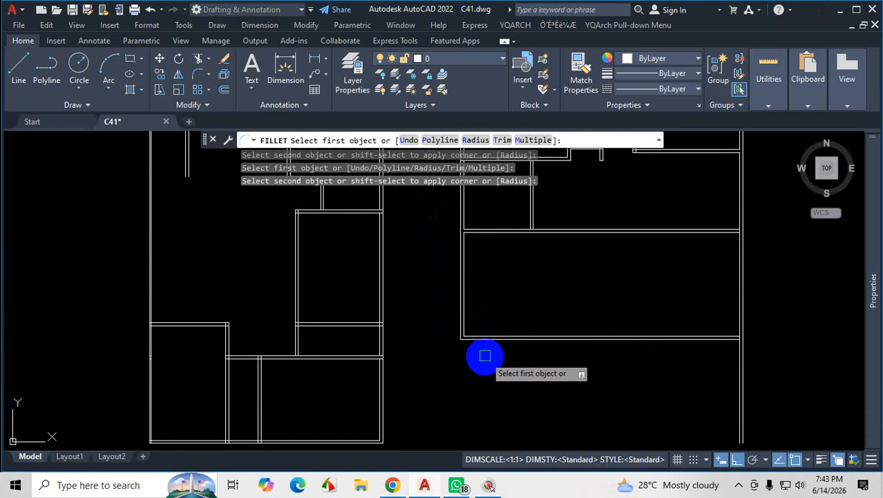
key("Escape")
scroll(492, 311, "up", 2)
scroll(492, 330, "down", 2)
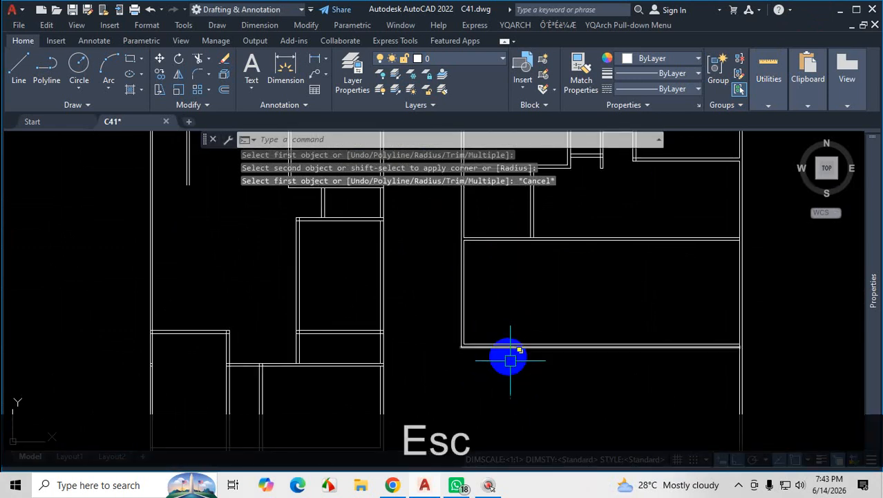
Go back to the plan PDF and mark the lower master bedroom's depth dimension and the exterior wall running beneath it.
left_click(738, 484)
left_click(730, 432)
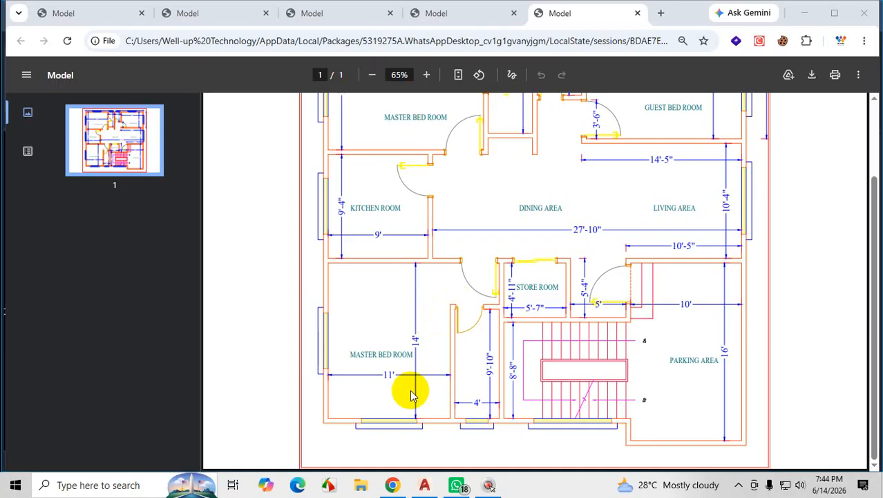
key("ctrl+1")
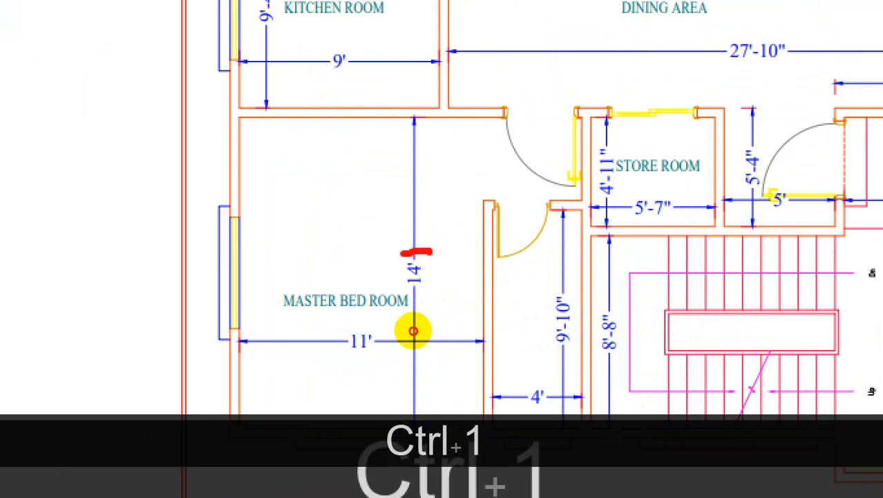
left_click_drag(413, 331, 430, 331)
left_click_drag(434, 260, 424, 413)
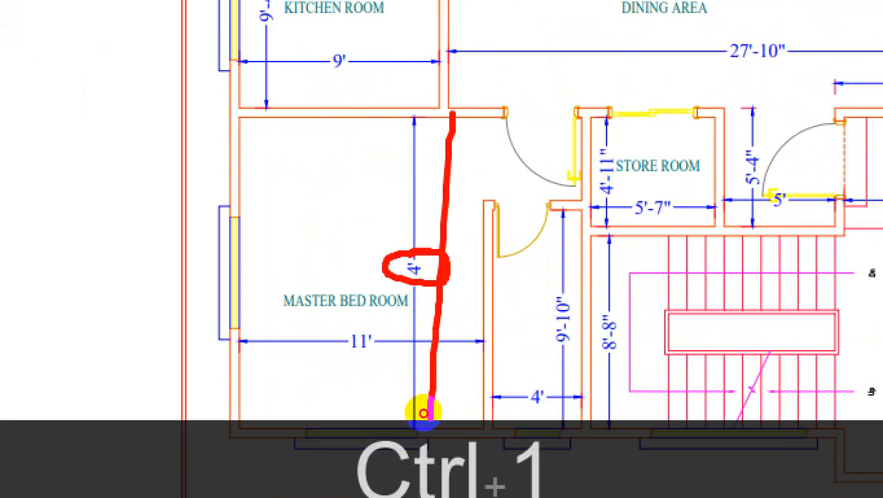
left_click_drag(249, 422, 882, 427)
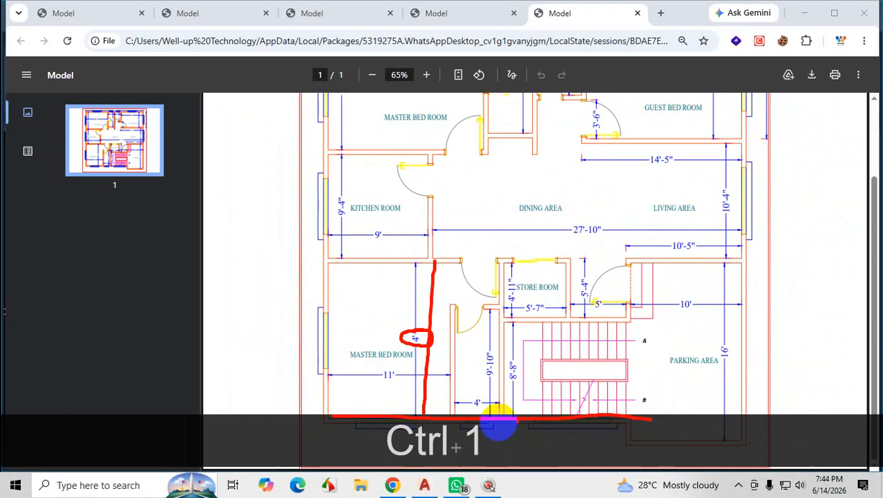
Mark the wall between the stairs and the parking area and the parking area's depth dimension on the plan PDF.
left_click_drag(629, 264, 626, 418)
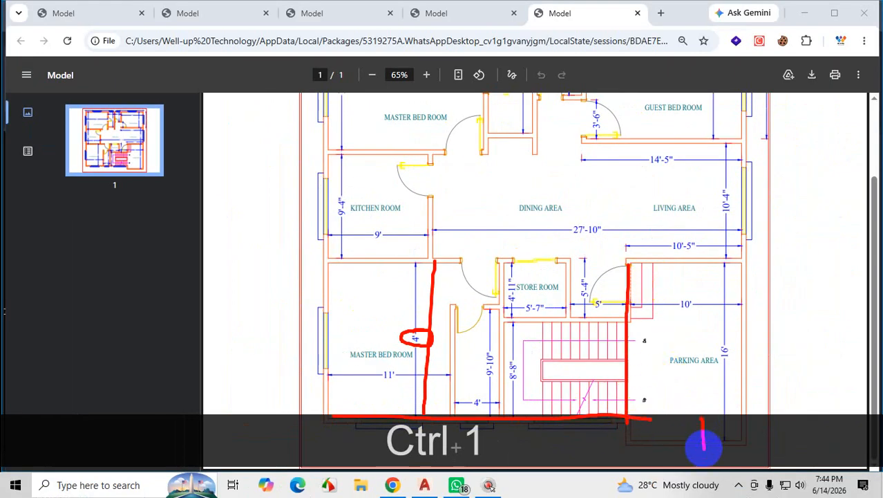
mouse_move(721, 334)
left_mouse_down()
mouse_move(812, 369)
mouse_move(747, 343)
left_mouse_up()
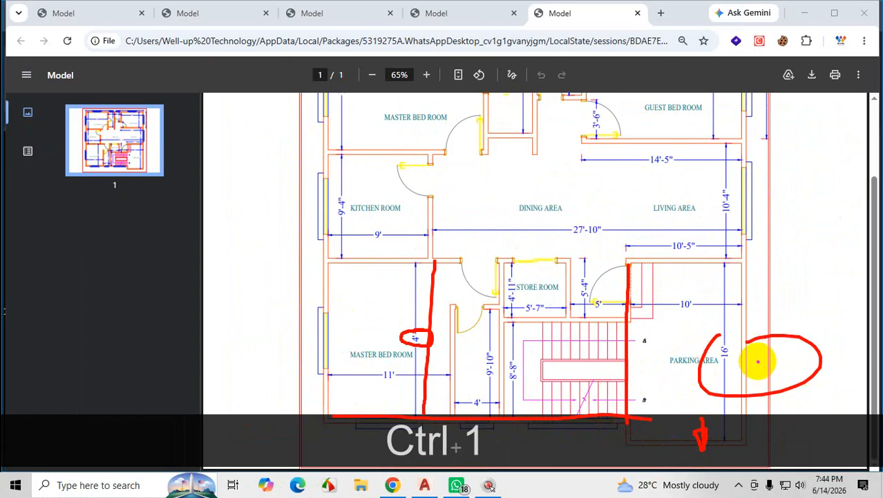
key("Escape")
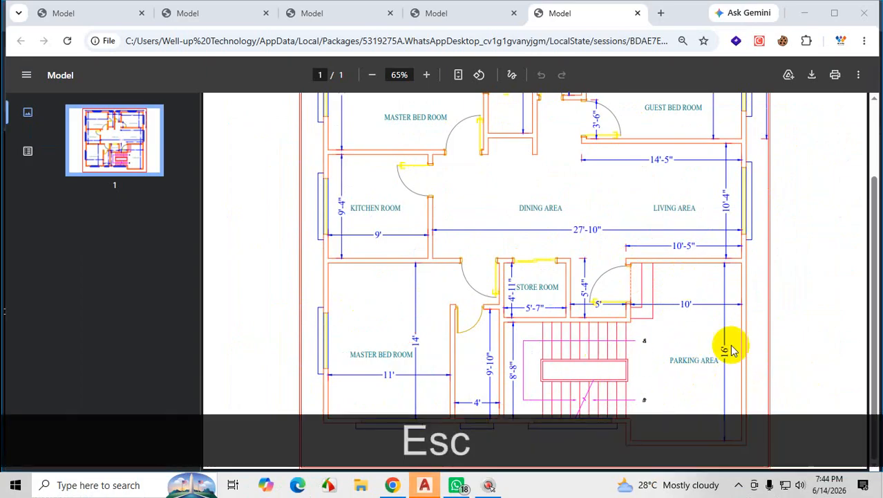
Return to AutoCAD and undo the Fillet that joined the lower wall lines with the left exterior wall.
left_click(805, 13)
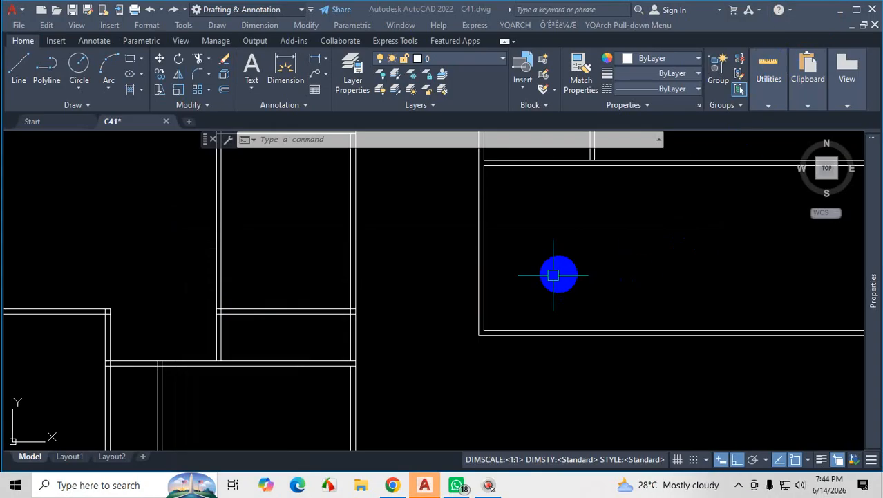
scroll(566, 322, "up", 1)
scroll(469, 236, "up", 1)
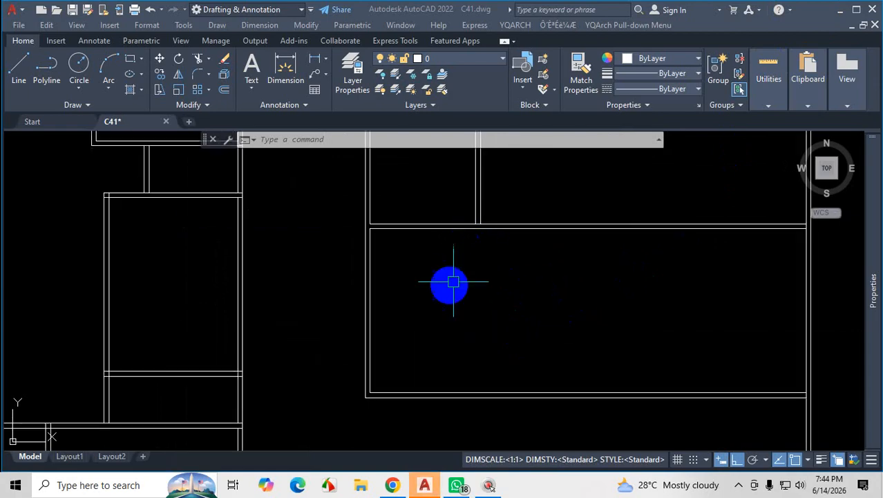
scroll(449, 282, "up", 1)
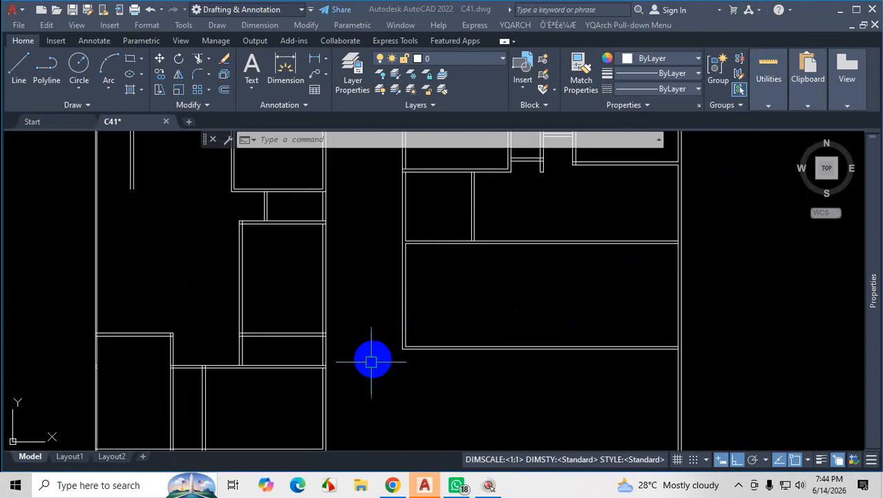
scroll(475, 349, "down", 2)
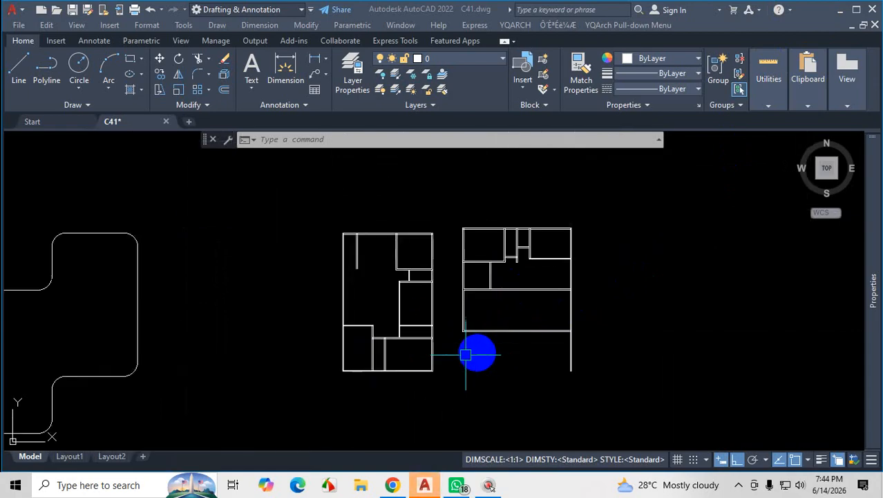
scroll(448, 353, "up", 1)
key("Escape")
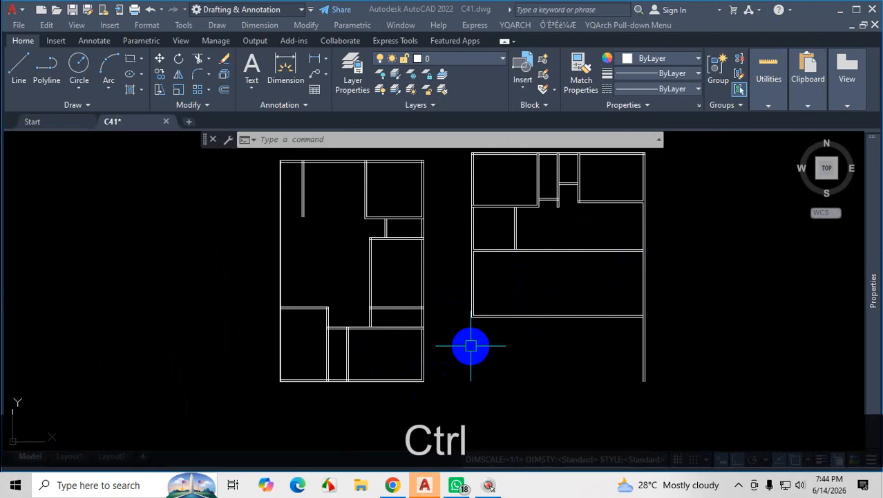
key("ctrl+z")
key("Escape")
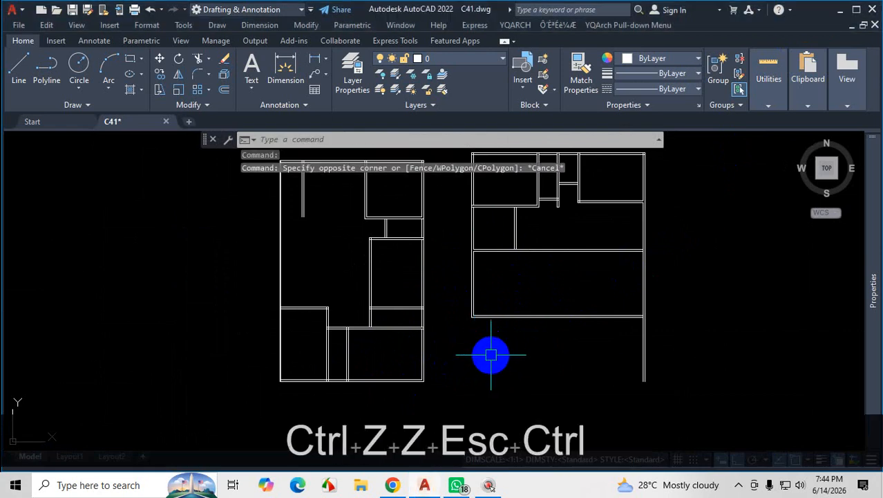
key("ctrl+z")
key("ctrl+z")
scroll(557, 322, "down", 3)
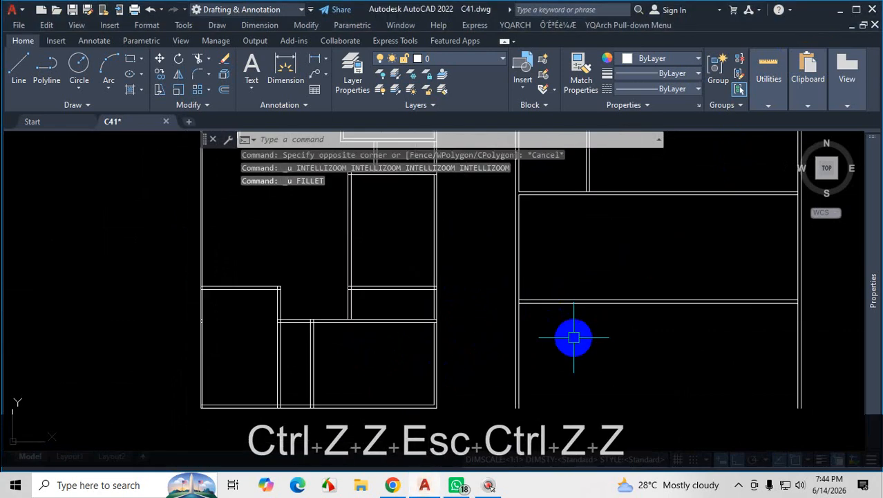
Examine the lower wall's junction with the left exterior wall and mark the part of the exterior wall running below it.
scroll(571, 341, "up", 5)
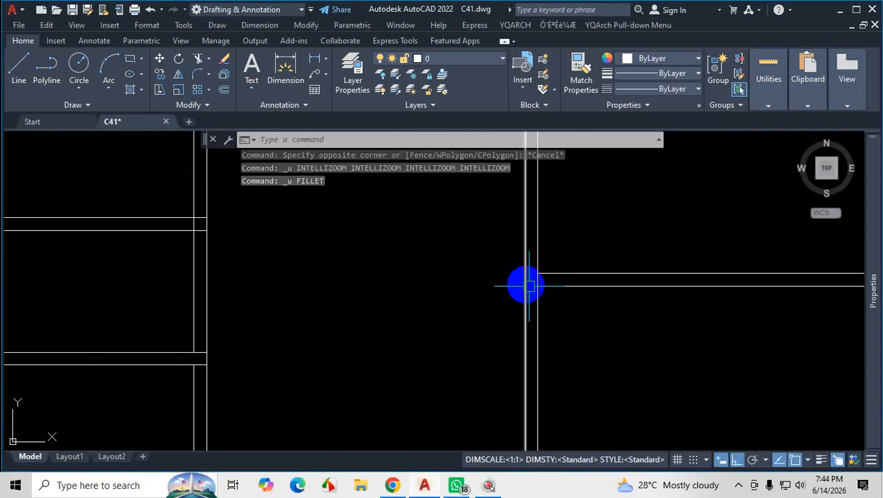
scroll(594, 321, "down", 3)
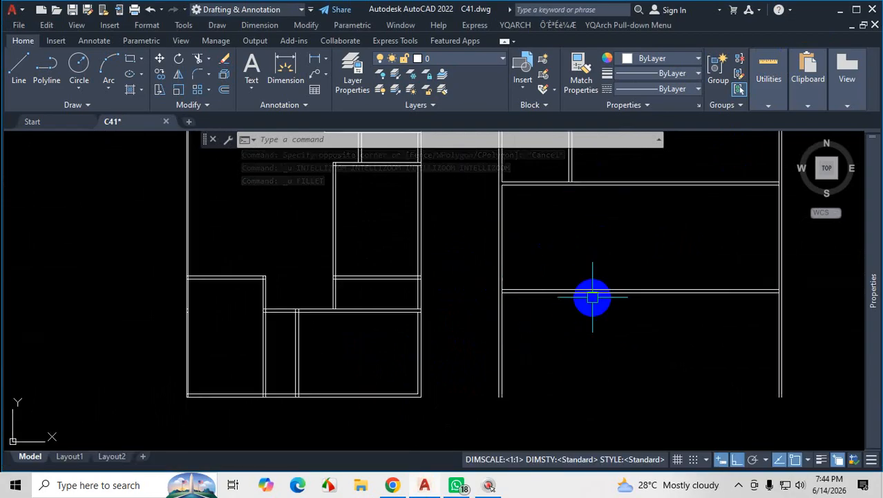
scroll(591, 296, "up", 3)
scroll(588, 309, "down", 3)
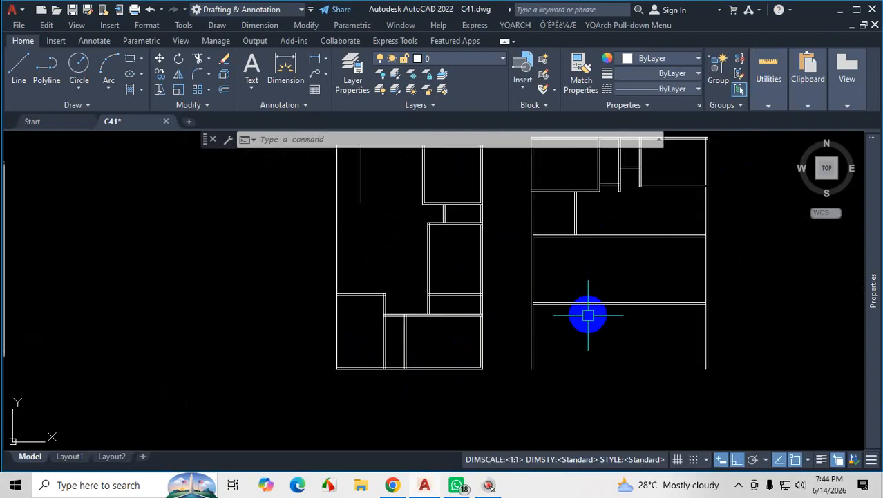
key("ctrl+1")
left_click_drag(496, 291, 493, 286)
left_click_drag(493, 251, 580, 319)
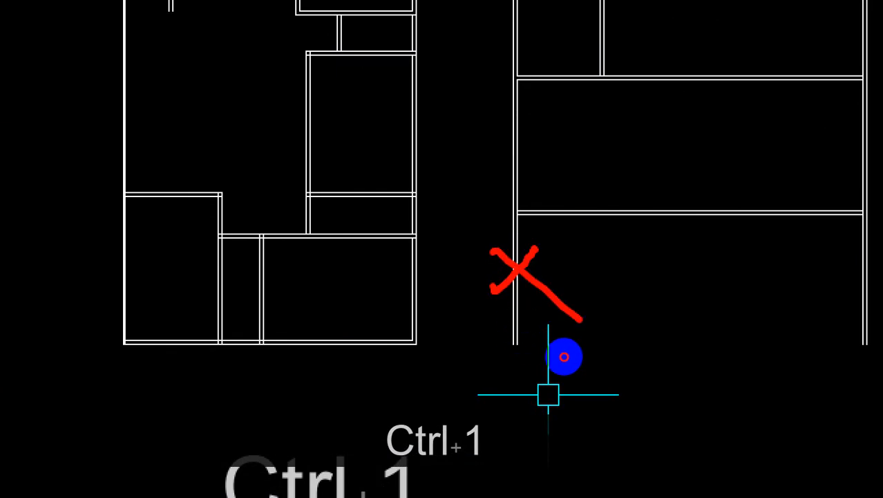
key("Escape")
Join the inner and outer left exterior wall lines with the matching lower wall lines using Fillet in Multiple mode, making square corners.
scroll(518, 373, "up", 4)
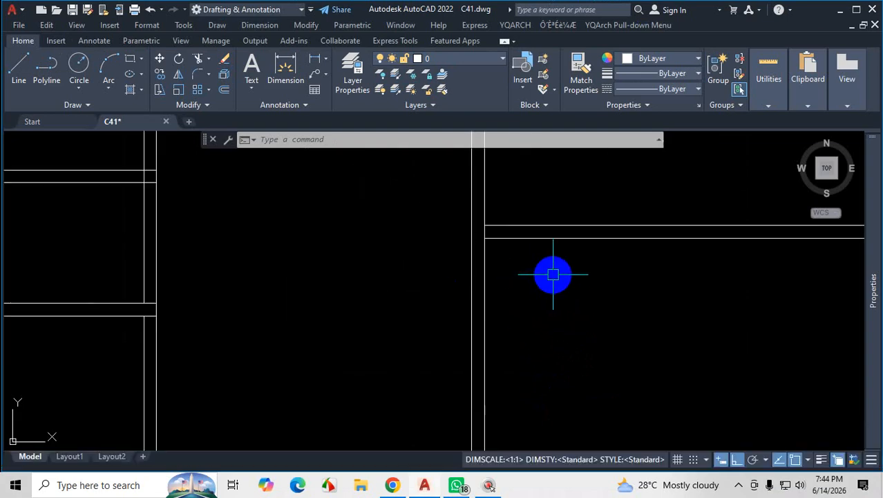
type("f")
key("Return")
type("m")
key("Return")
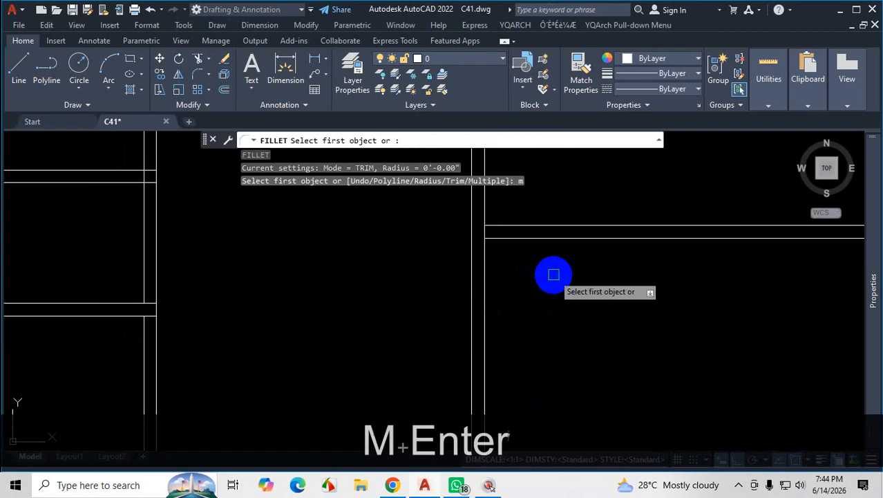
scroll(553, 276, "down", 2)
left_click(511, 221)
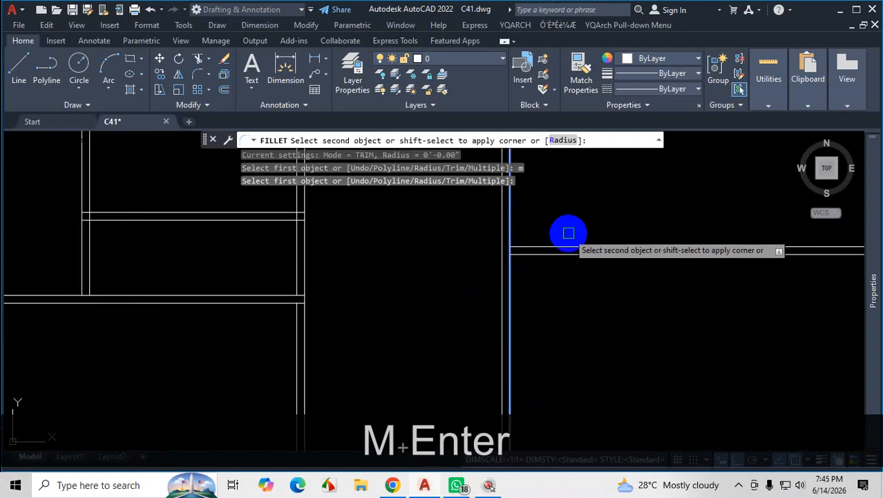
left_click(564, 247, "shift")
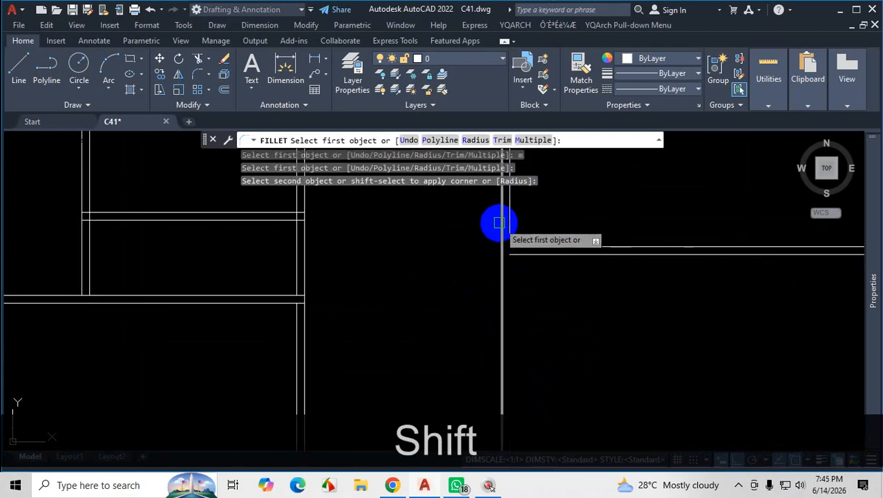
left_click(501, 223)
left_click(569, 256, "shift")
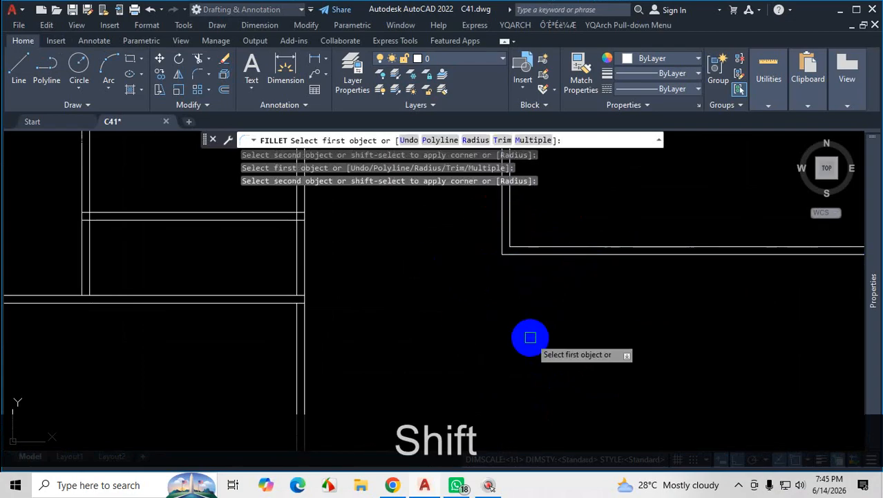
scroll(530, 337, "down", 5)
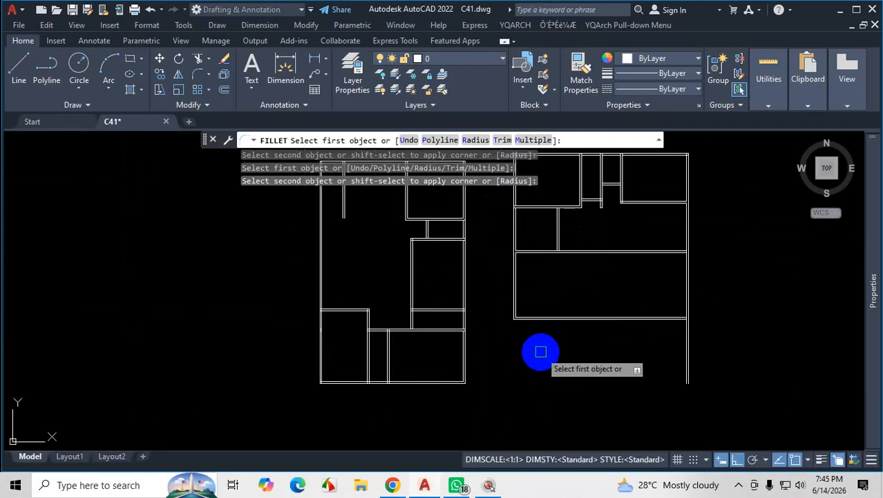
key("Escape")
scroll(529, 314, "up", 3)
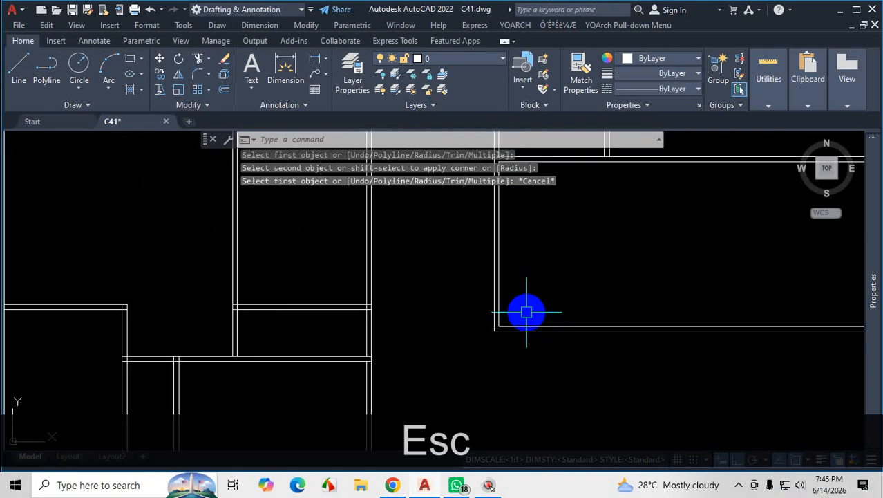
scroll(527, 313, "down", 3)
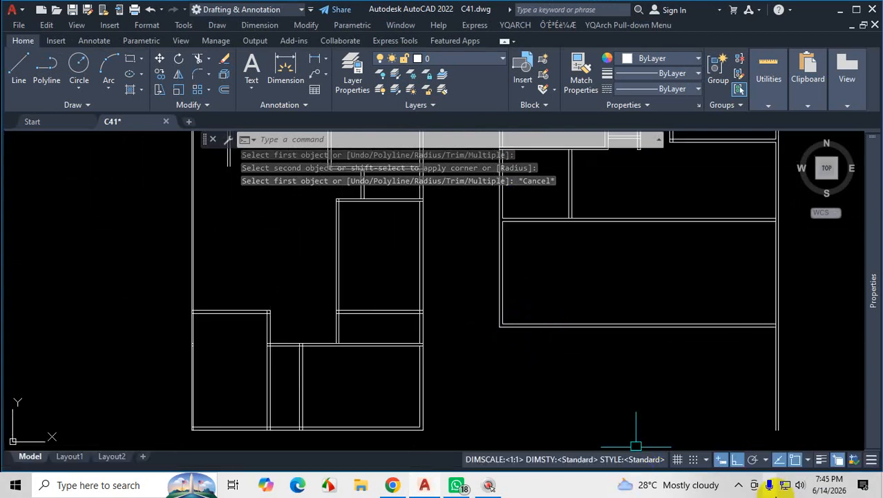
Return to AutoCAD from the plan PDF and start Offset with the Through option for the distance.
left_click(756, 485)
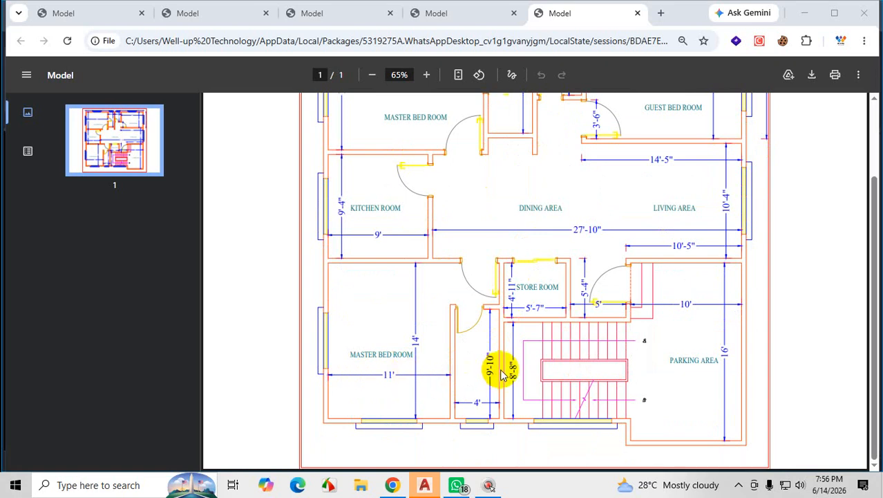
left_click(805, 13)
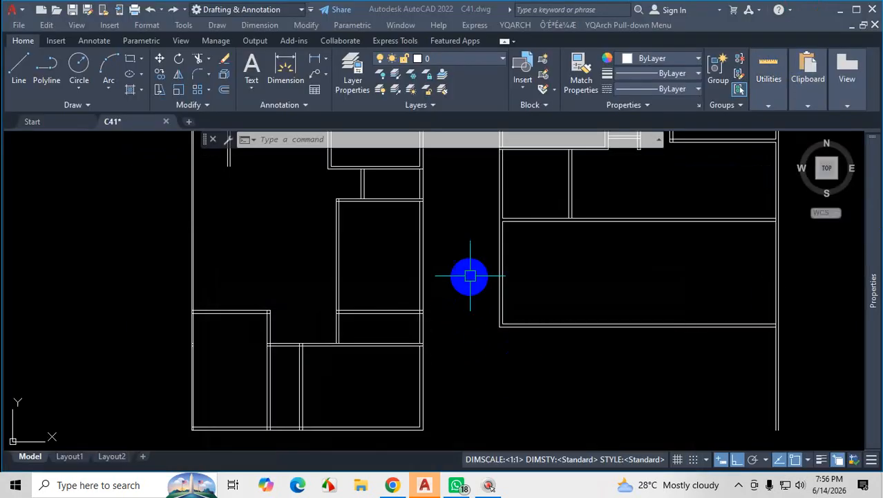
scroll(545, 233, "up", 2)
key("Return")
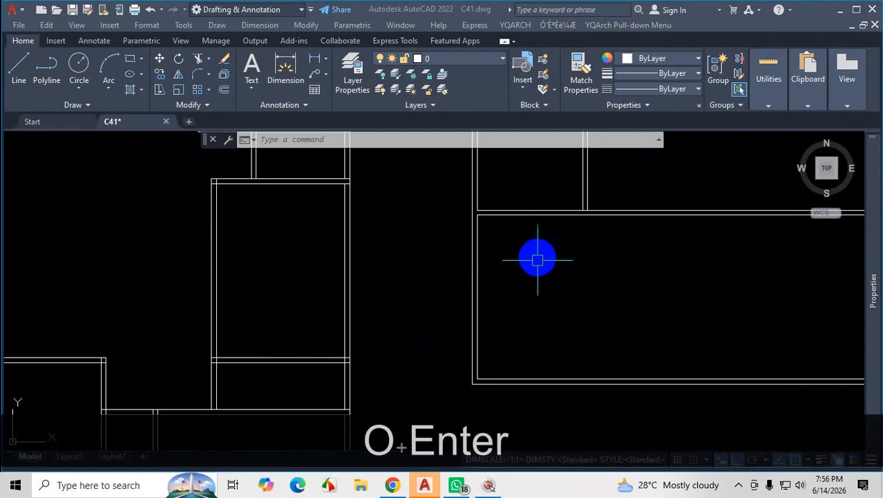
left_click(554, 277)
key("Escape")
type("o")
key("Return")
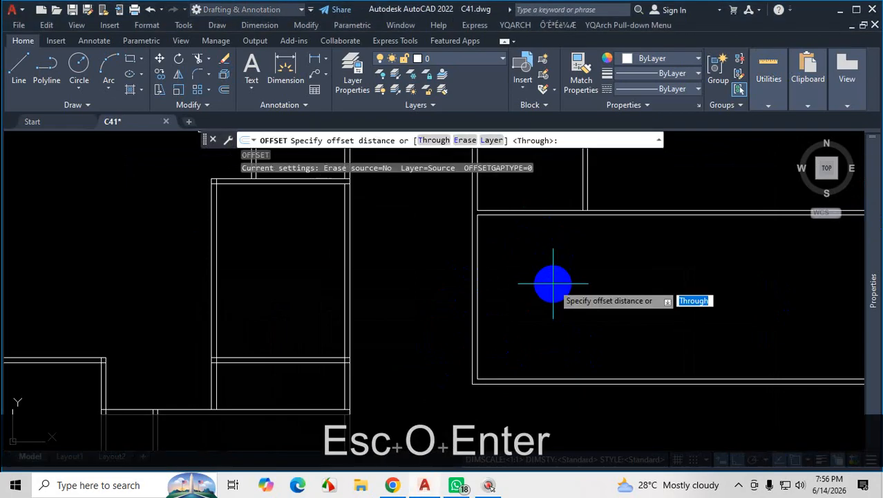
key("ctrl+1")
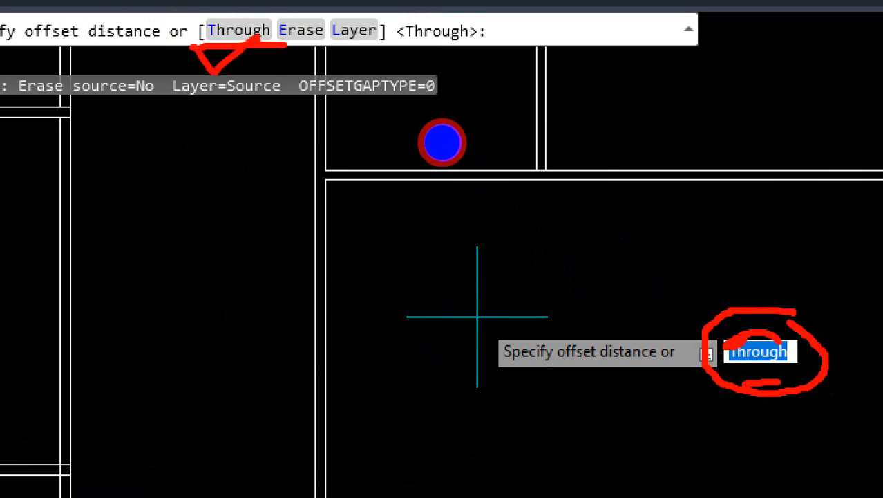
key("Escape")
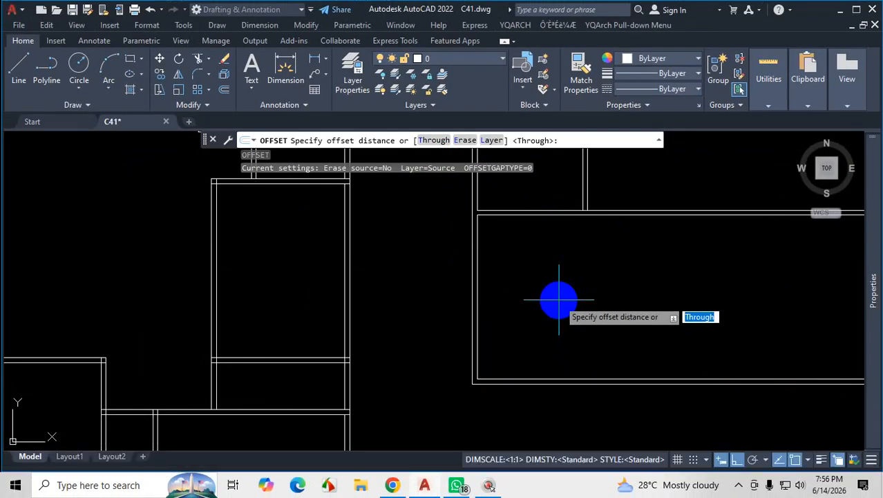
key("space")
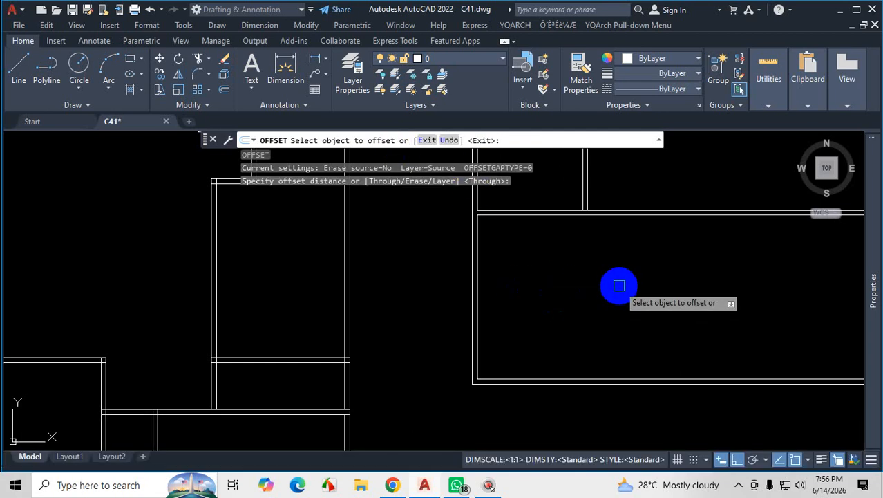
Check the lower master bedroom's width on the plan PDF and offset its inner left wall line 11' to the right.
scroll(499, 314, "up", 2)
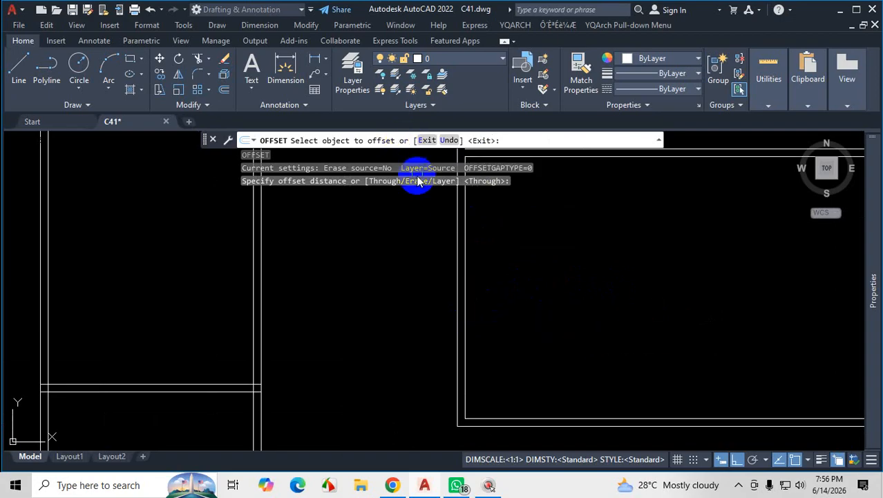
left_click(466, 292)
scroll(410, 300, "down", 4)
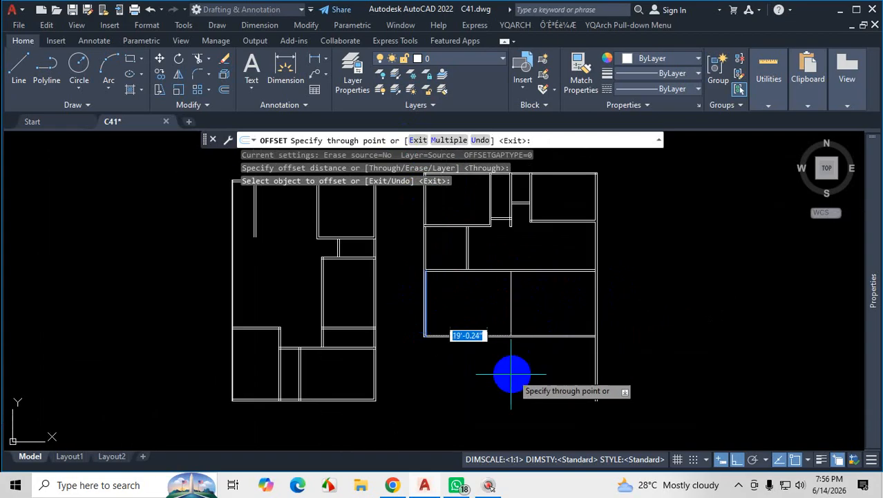
scroll(512, 374, "up", 2)
left_click(392, 485)
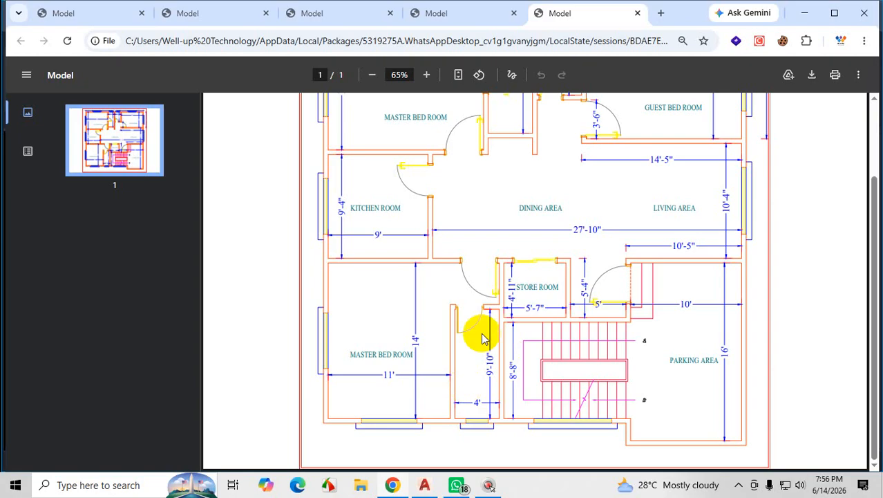
left_click(803, 13)
type("11'")
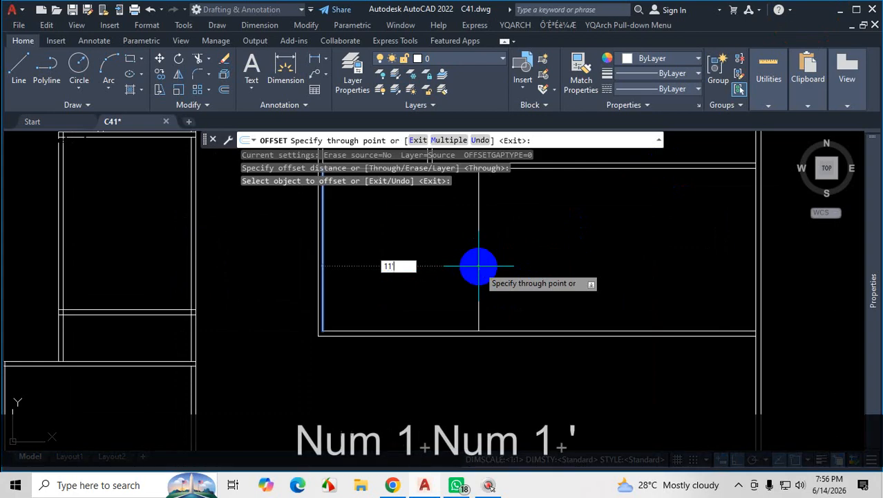
key("Return")
Offset the new bedroom partition line 5" to the right for the wall thickness.
left_click(452, 257)
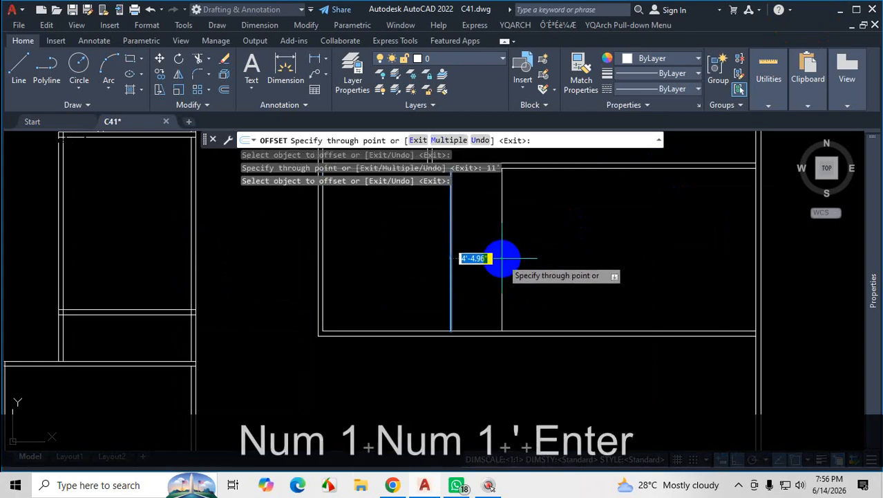
type("5")
key("Return")
scroll(446, 276, "up", 8)
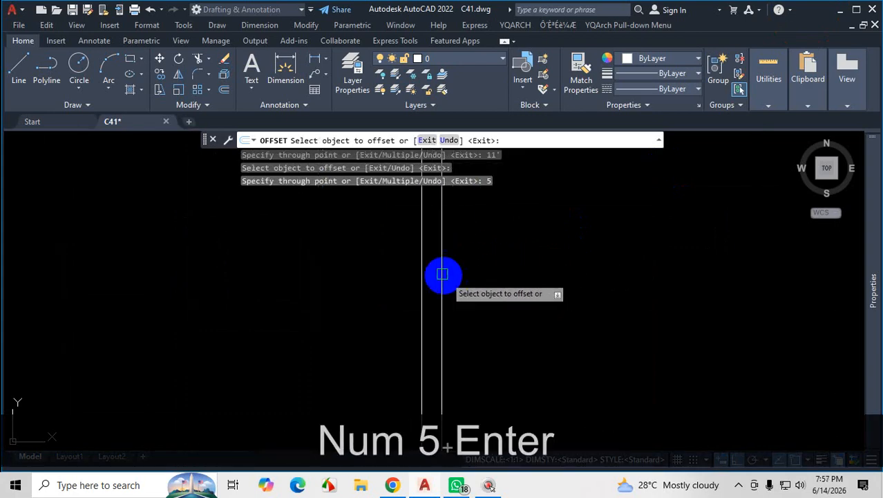
Offset the right line of the lower master bedroom's partition wall 4' to the right.
left_click(442, 274)
scroll(441, 274, "down", 5)
scroll(462, 249, "up", 3)
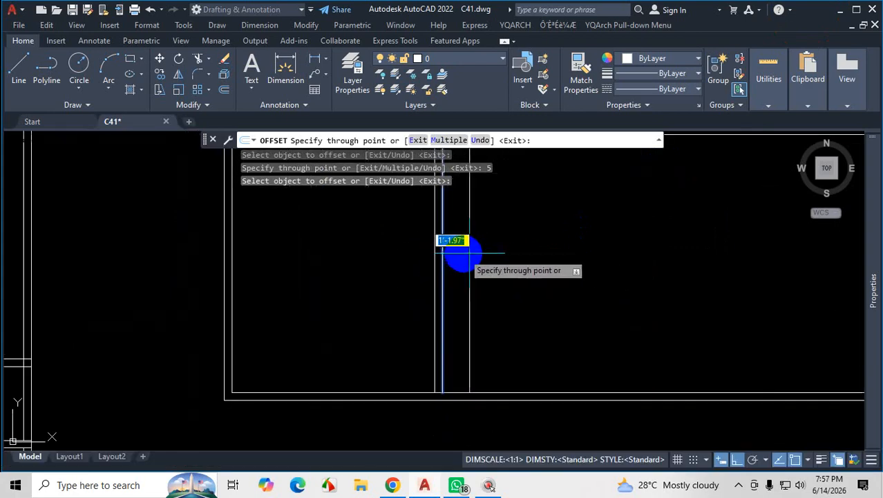
scroll(436, 272, "up", 10)
scroll(453, 280, "down", 12)
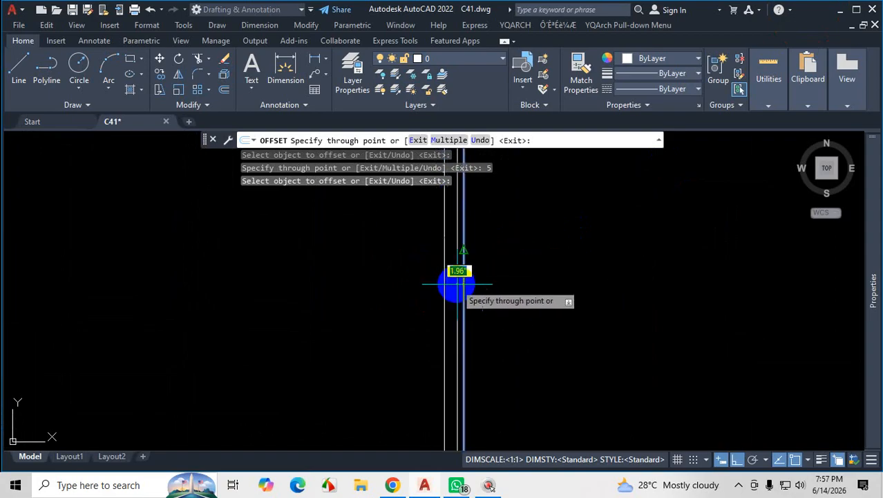
scroll(470, 282, "up", 5)
scroll(479, 271, "down", 5)
scroll(494, 280, "up", 5)
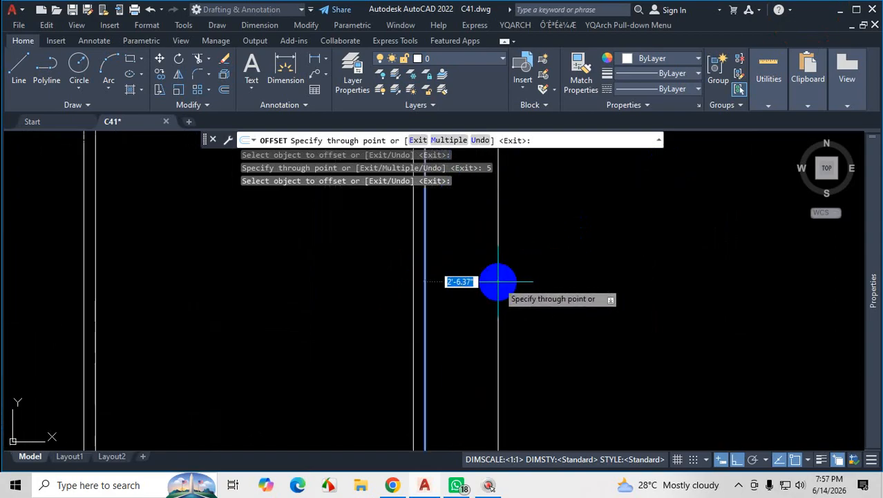
scroll(499, 278, "down", 5)
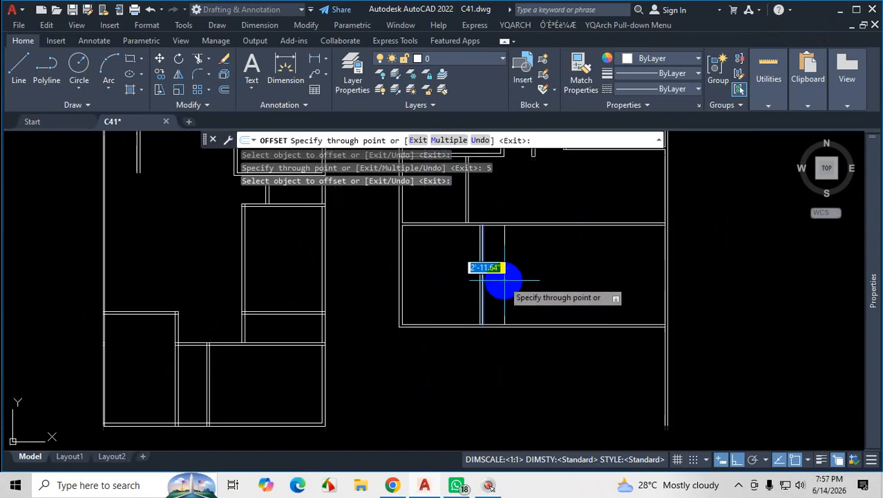
scroll(511, 279, "up", 5)
type("'")
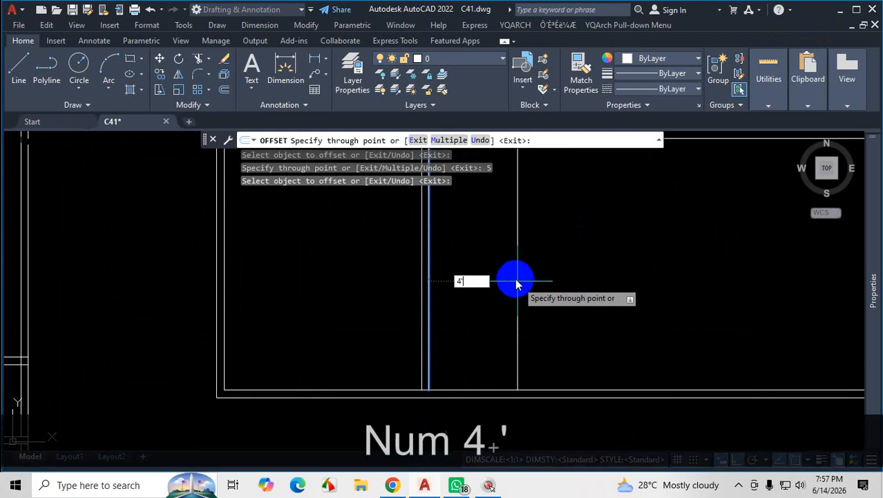
key("Return")
Offset the new line at the 4' wide room's right side 5" to the right for the wall thickness.
left_click(500, 277)
type("5")
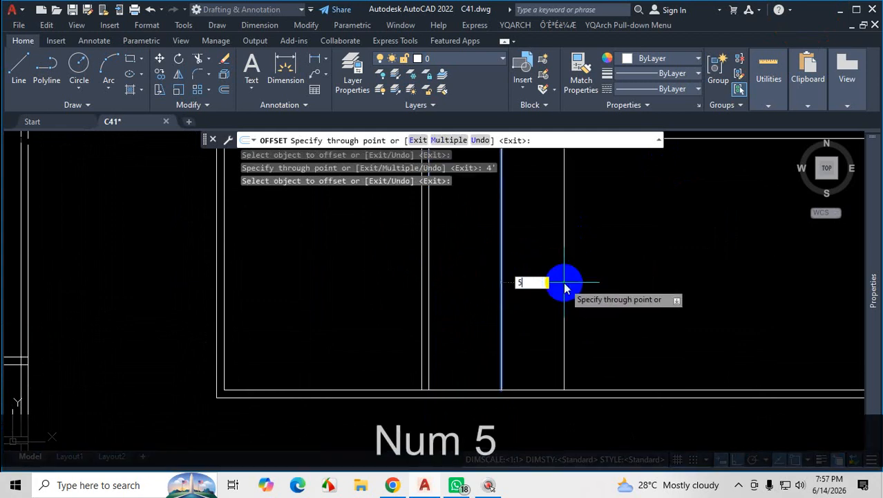
key("Return")
scroll(555, 312, "down", 5)
scroll(515, 428, "up", 1)
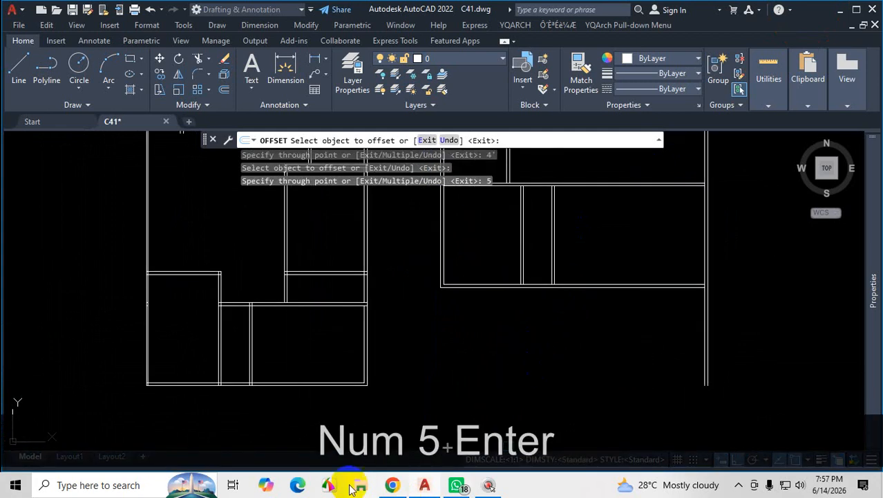
Check the store room's width on the plan PDF and offset the second partition's right line 5'7" to the right in AutoCAD.
left_click(394, 486)
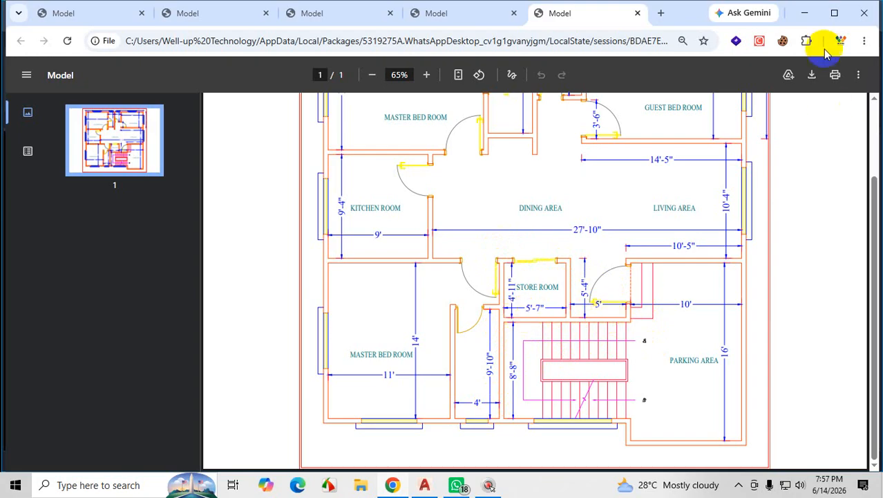
left_click(804, 13)
scroll(571, 177, "up", 5)
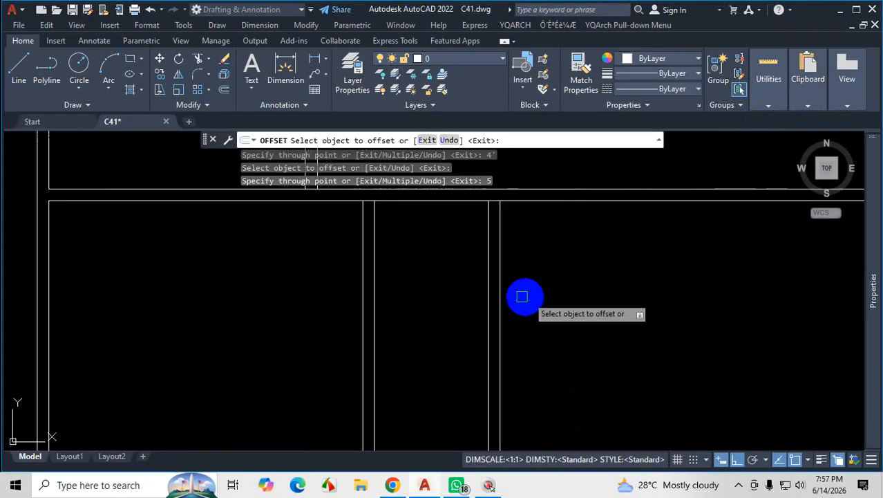
left_click(498, 291)
scroll(562, 290, "down", 3)
scroll(558, 290, "up", 3)
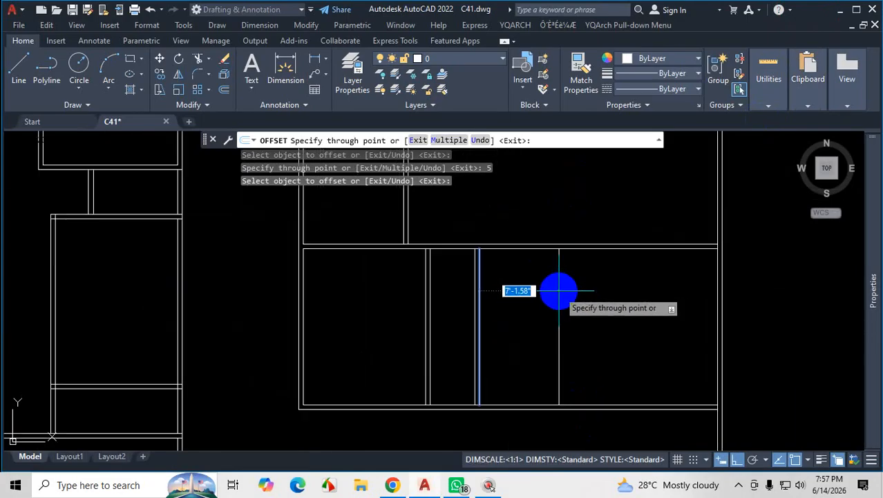
scroll(558, 290, "down", 2)
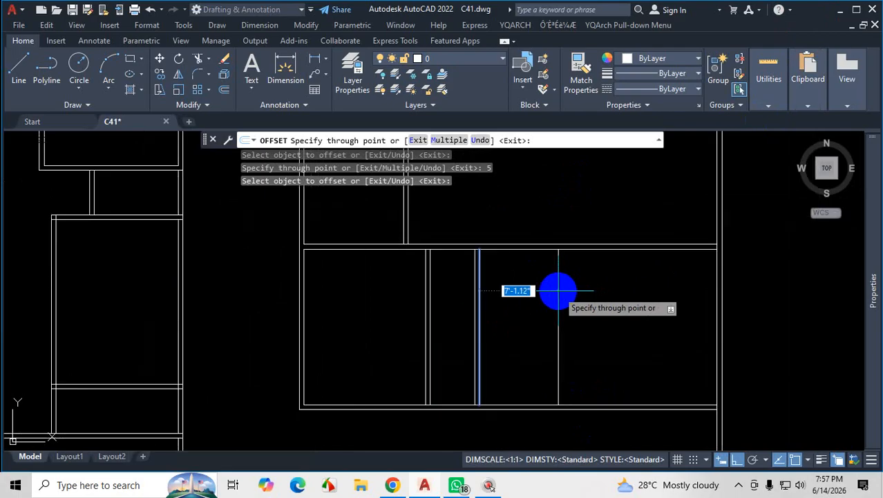
left_click(392, 485)
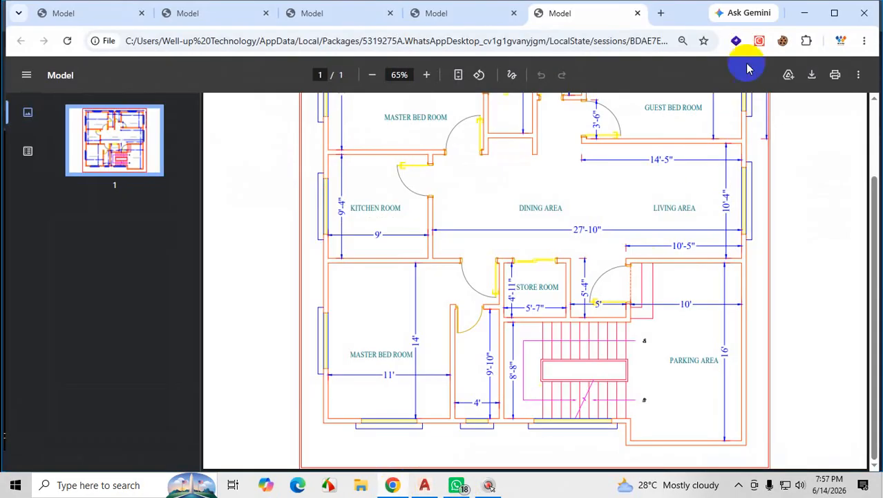
left_click(804, 13)
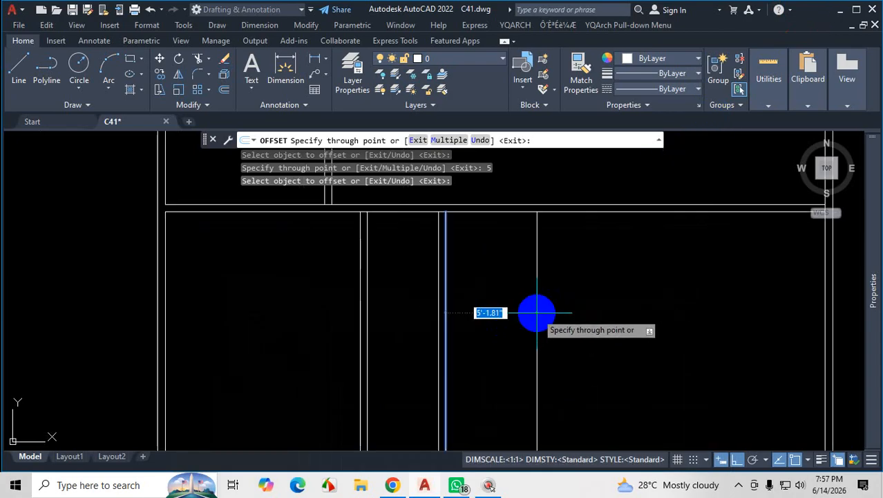
type("5'7")
key("Return")
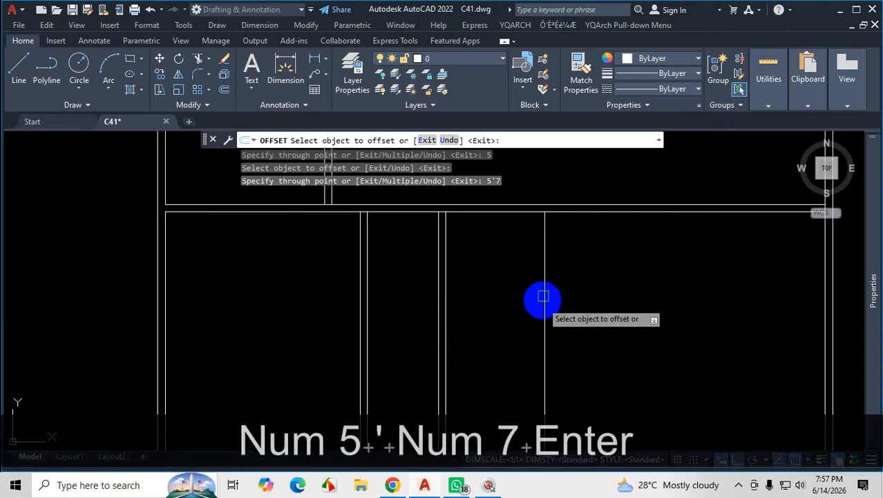
Offset the store room's right wall line 5" to the right for thickness, and offset the resulting outer line 5' further right.
left_click(544, 297)
key("Return")
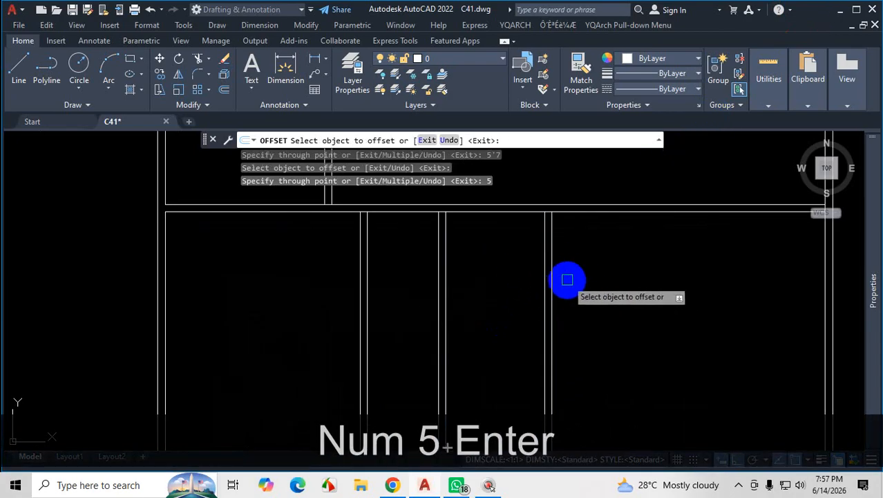
scroll(558, 288, "down", 2)
left_click(542, 280)
scroll(620, 291, "down", 2)
scroll(619, 291, "up", 2)
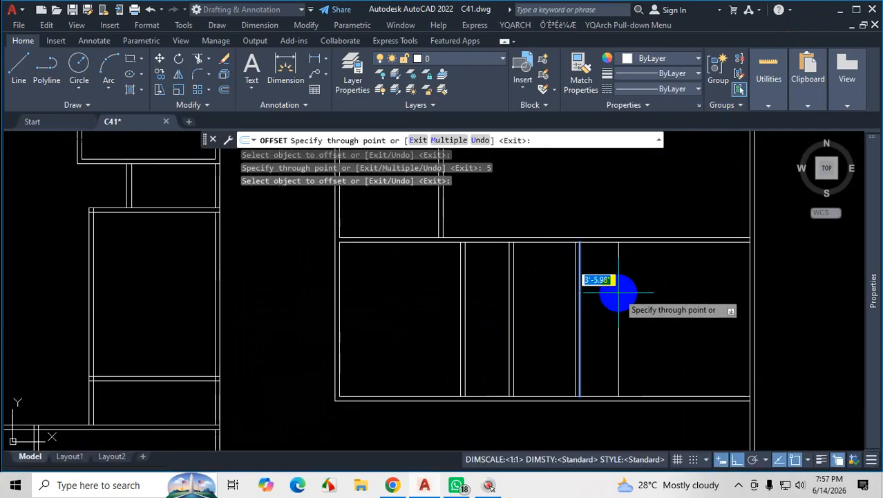
type("5'")
key("Return")
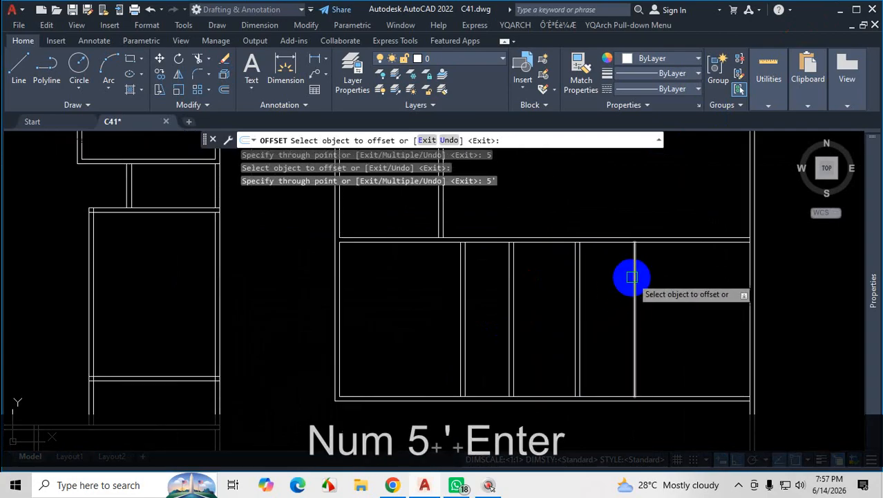
Offset the line at the 5' wide entrance space's right side 5" to the right and end Offset.
left_click(633, 277)
type("5")
key("Return")
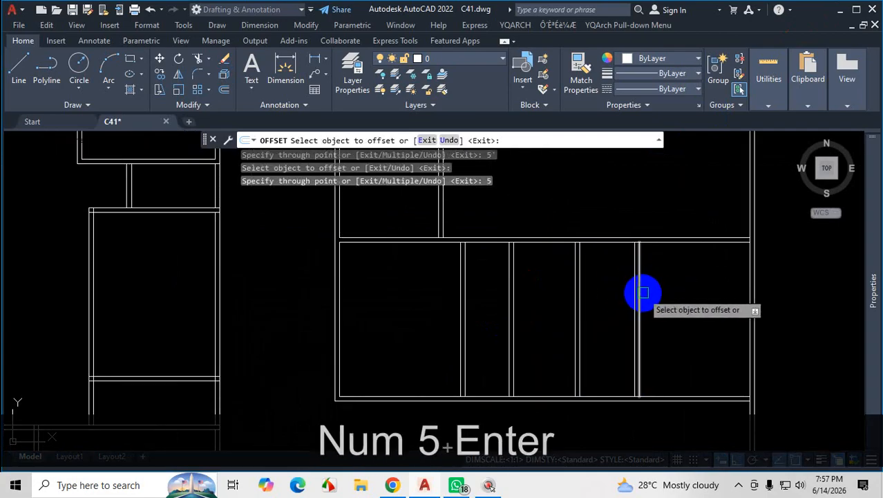
scroll(560, 323, "down", 1)
scroll(615, 319, "up", 1)
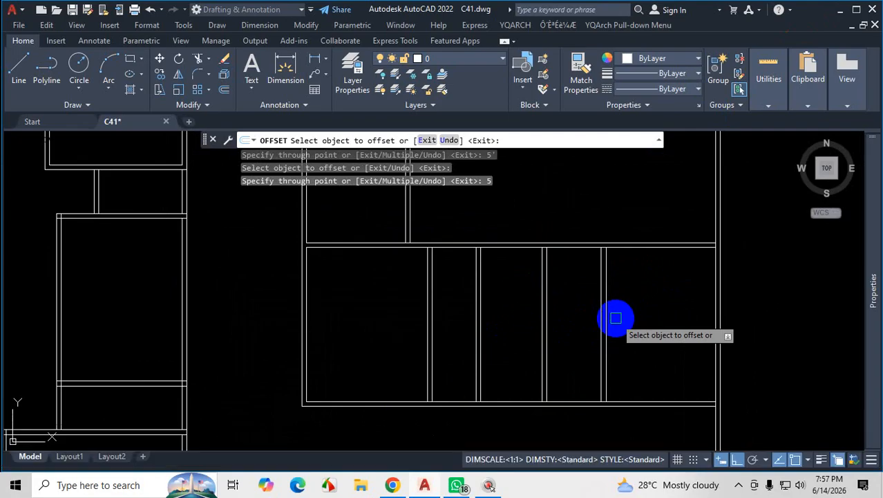
key("Escape")
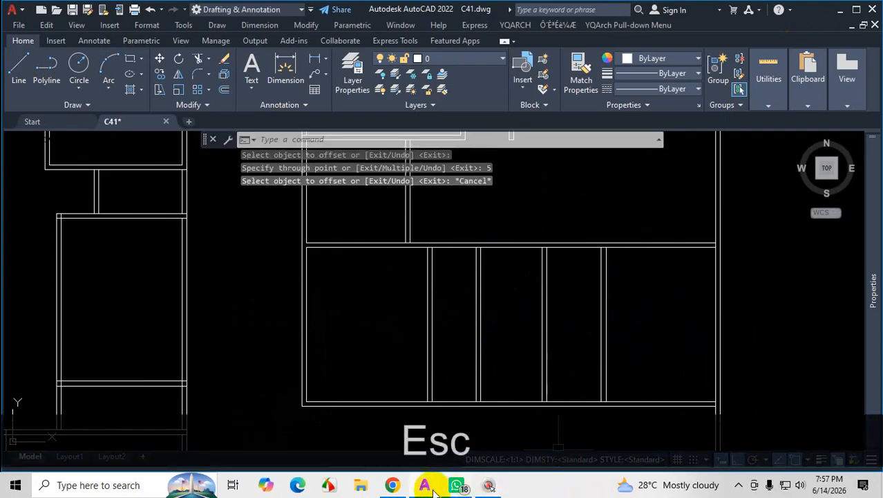
Switch to the plan PDF and examine the wall layout and dimensions around the store room and entrance.
left_click(392, 485)
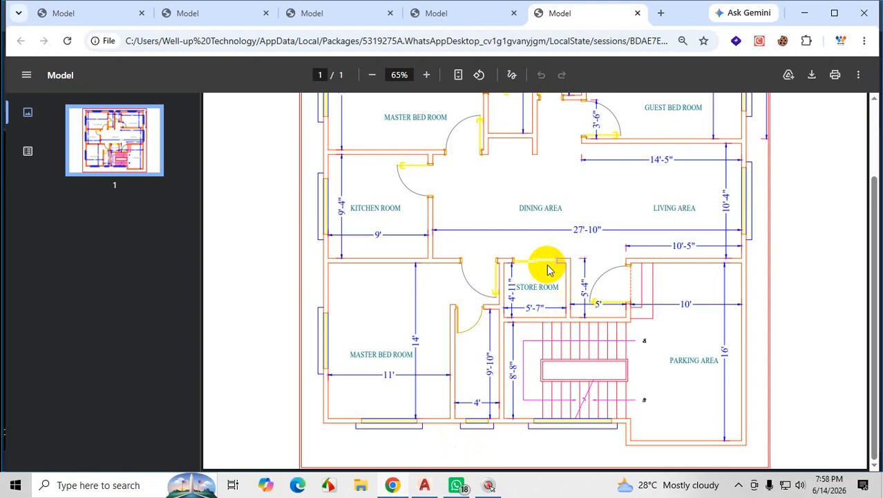
key("ctrl+1")
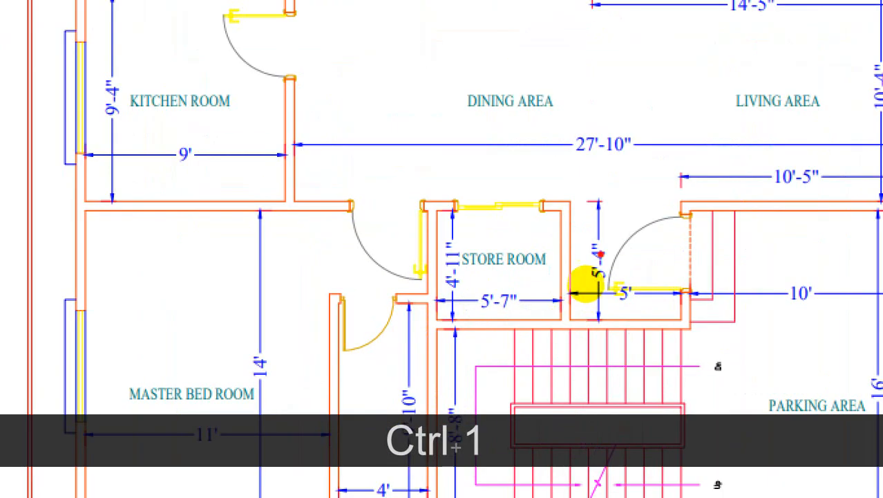
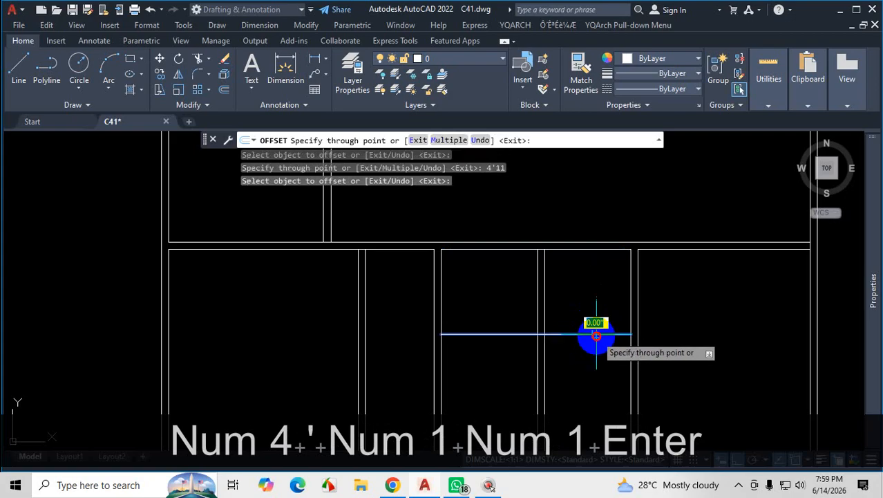
Offset the horizontal wall line below the store room and entrance 5" downward for the wall thickness and end Offset.
type("5")
key("Return")
scroll(593, 360, "down", 3)
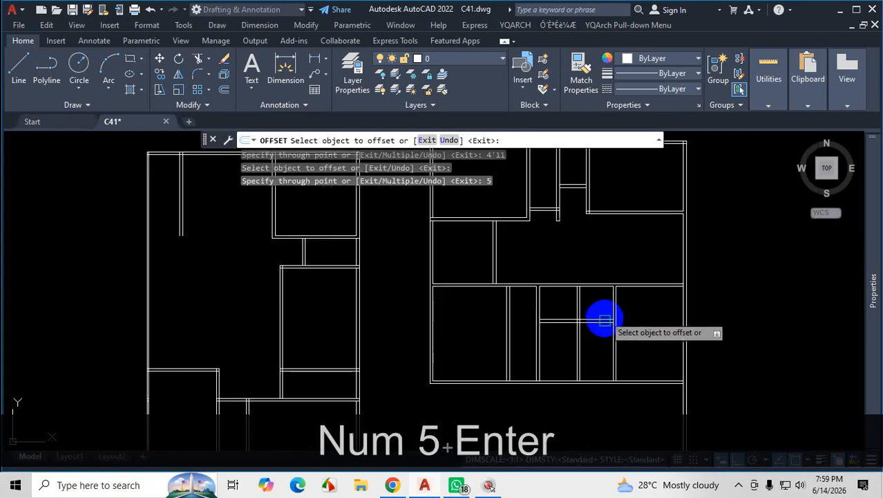
scroll(602, 314, "up", 3)
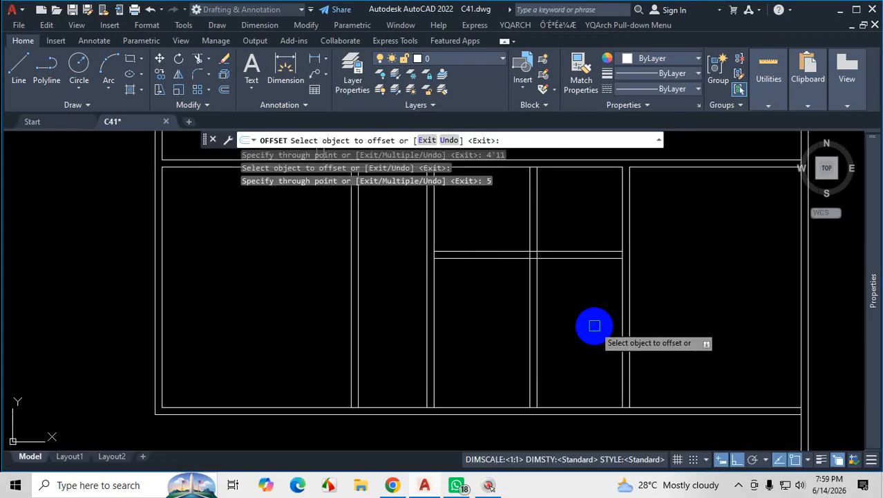
key("Escape")
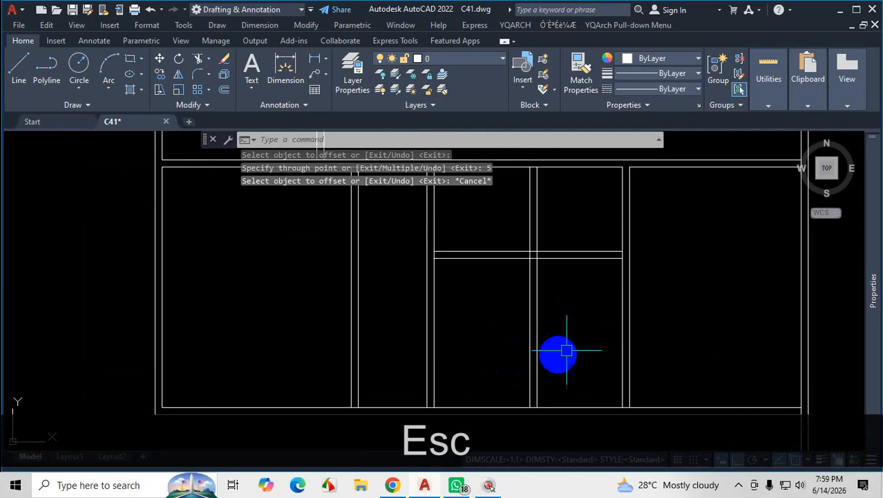
scroll(550, 290, "up", 2)
left_click(551, 274)
left_click(488, 302)
scroll(509, 296, "down", 2)
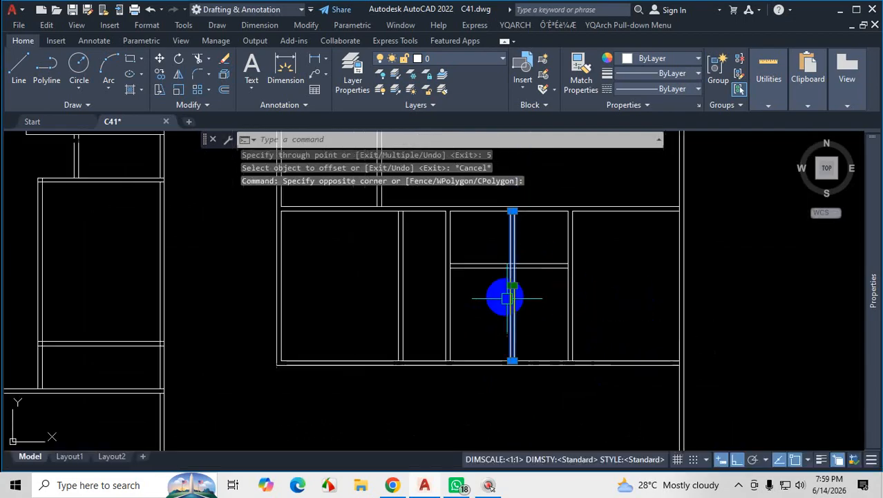
scroll(574, 292, "down", 2)
left_click(576, 298)
left_click(545, 263)
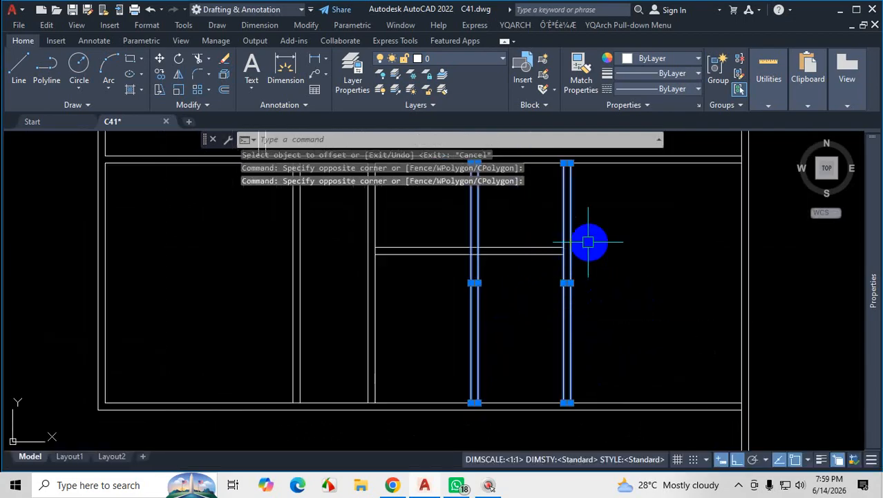
key("Escape")
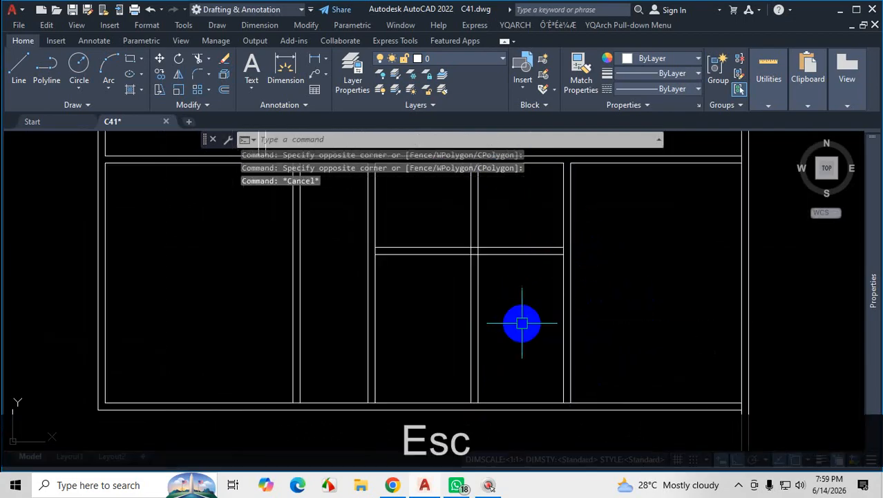
scroll(520, 322, "down", 2)
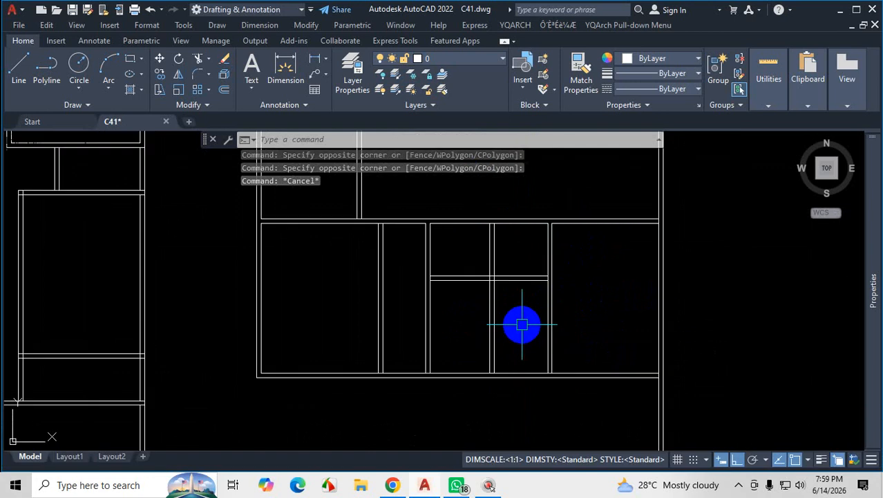
scroll(515, 305, "up", 2)
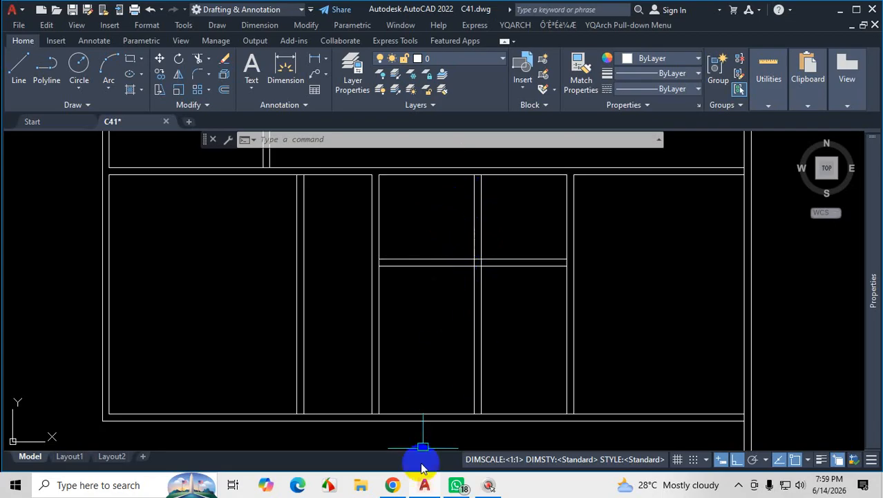
Switch to the plan PDF, examine and mark the walls around the store room and entrance, and return to AutoCAD.
left_click(392, 484)
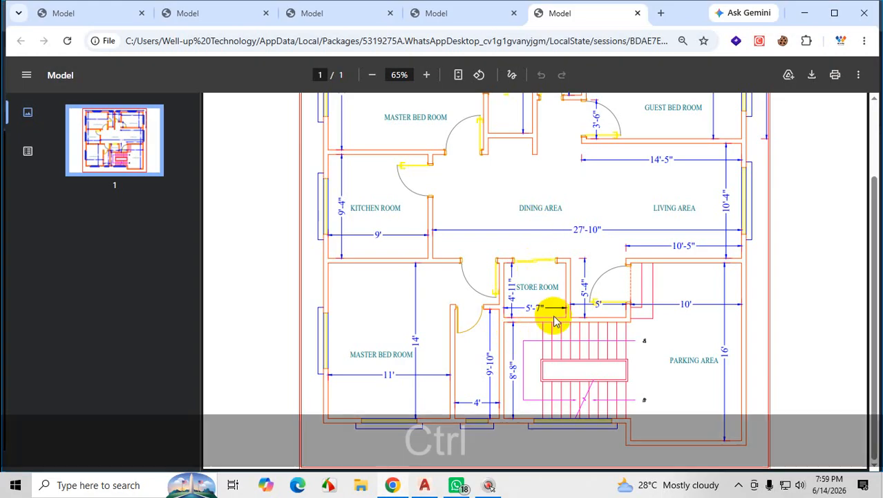
key("ctrl+1")
mouse_move(485, 216)
left_mouse_down()
mouse_move(555, 214)
mouse_move(530, 313)
left_mouse_up()
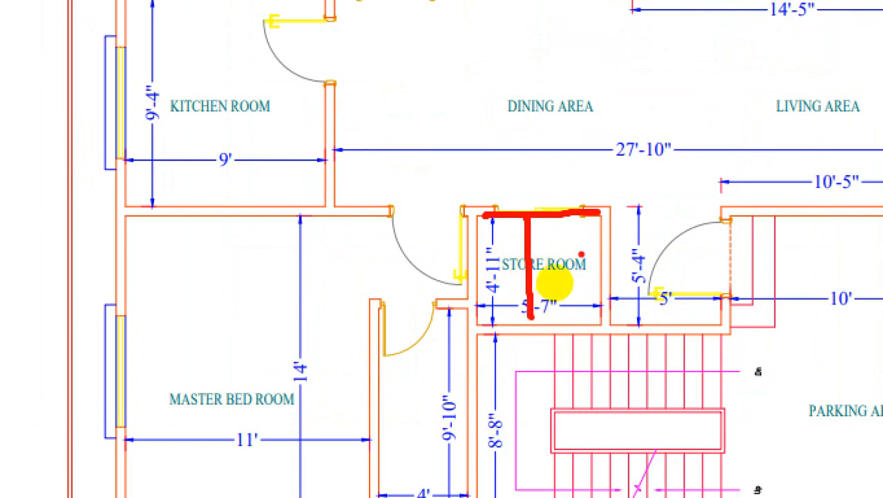
left_click_drag(604, 206, 506, 209)
left_click_drag(581, 216, 587, 352)
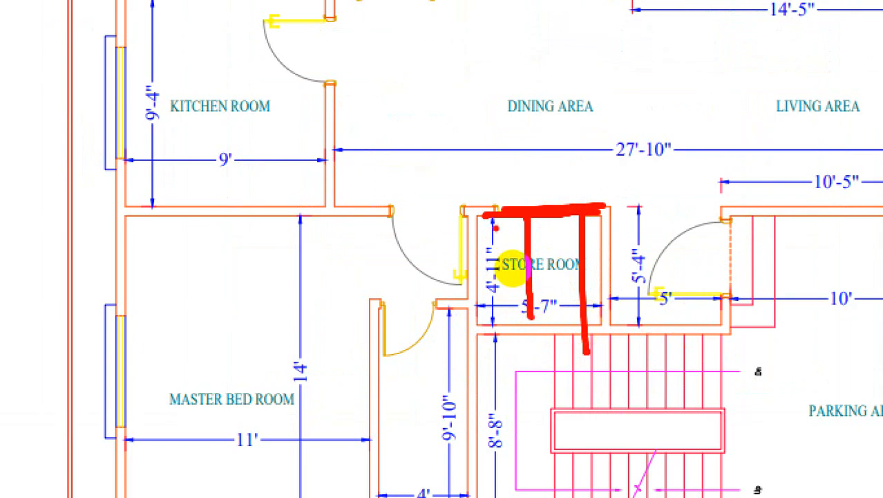
key("Escape")
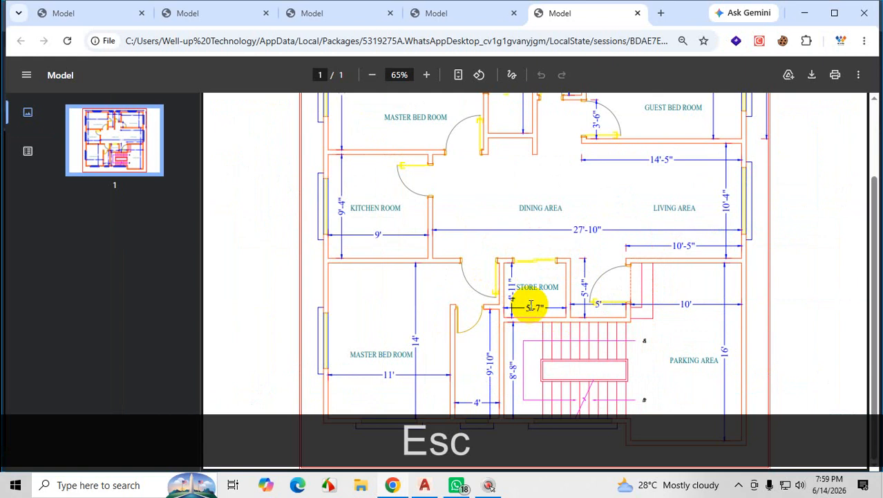
key("ctrl+1")
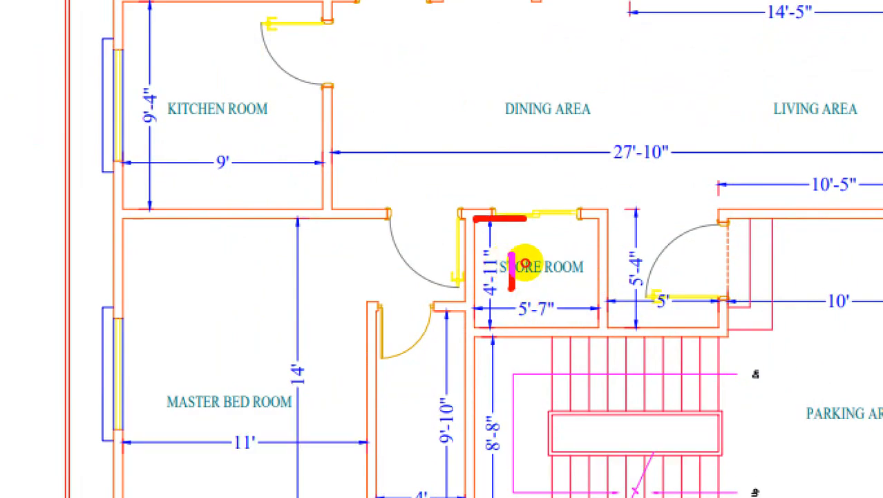
left_click_drag(558, 264, 631, 262)
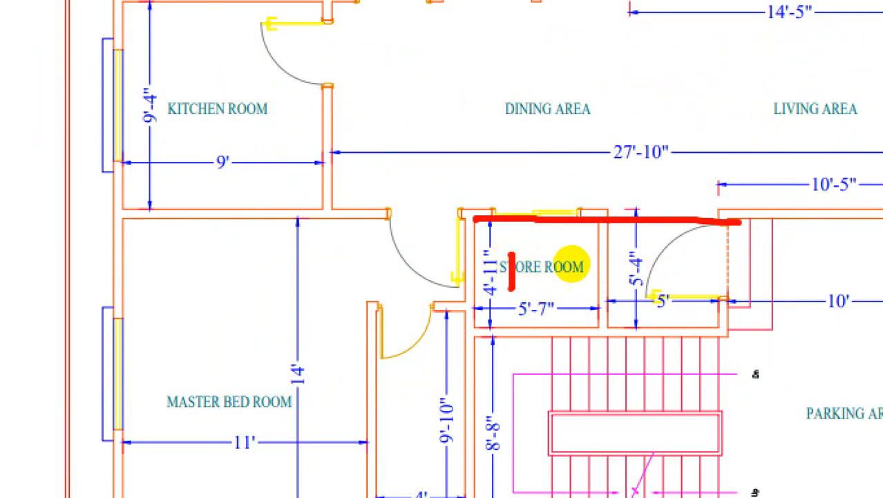
left_click_drag(568, 263, 577, 313)
key("ctrl+1")
key("Escape")
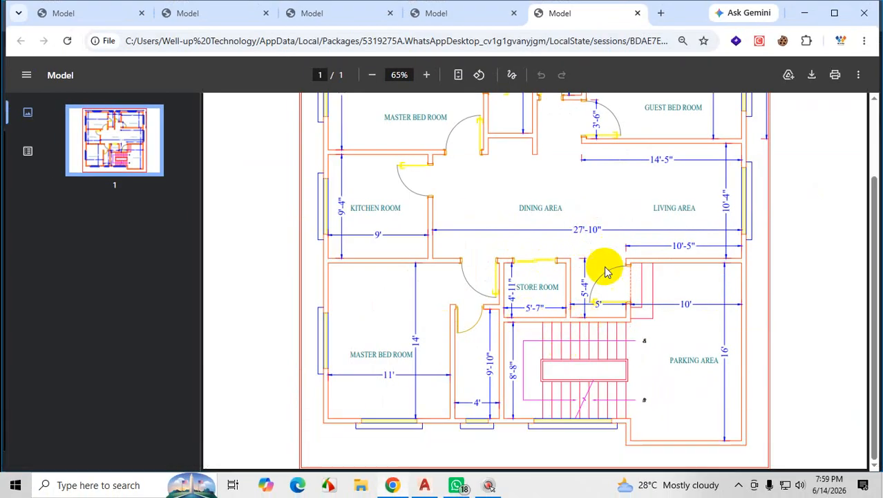
left_click(804, 13)
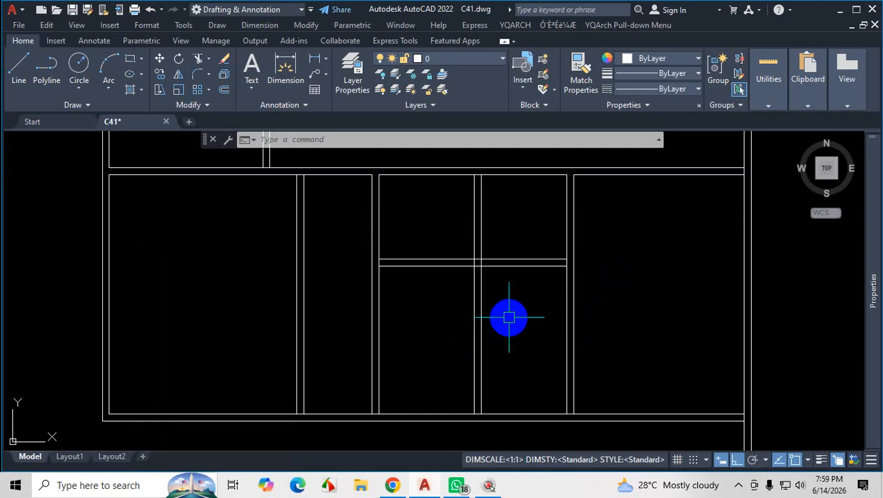
Trim the vertical wall lines beside the store room and entrance below the new horizontal wall.
type("tr")
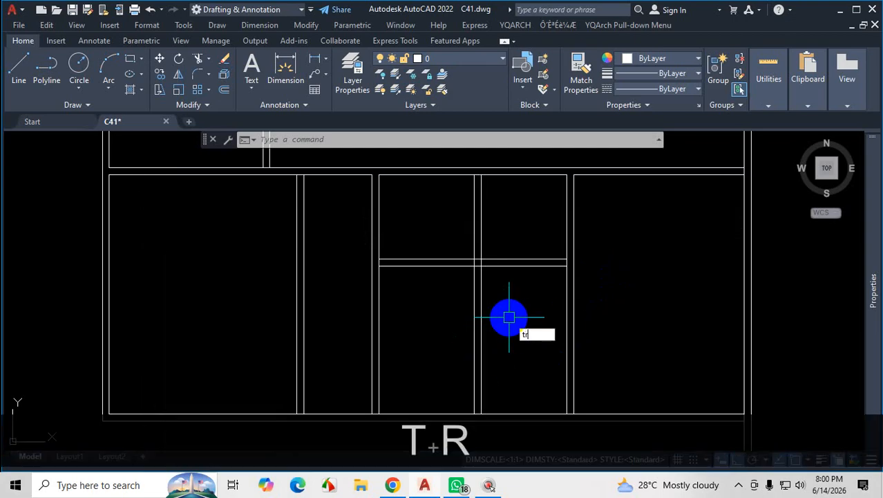
key("Return")
left_click_drag(490, 291, 446, 323)
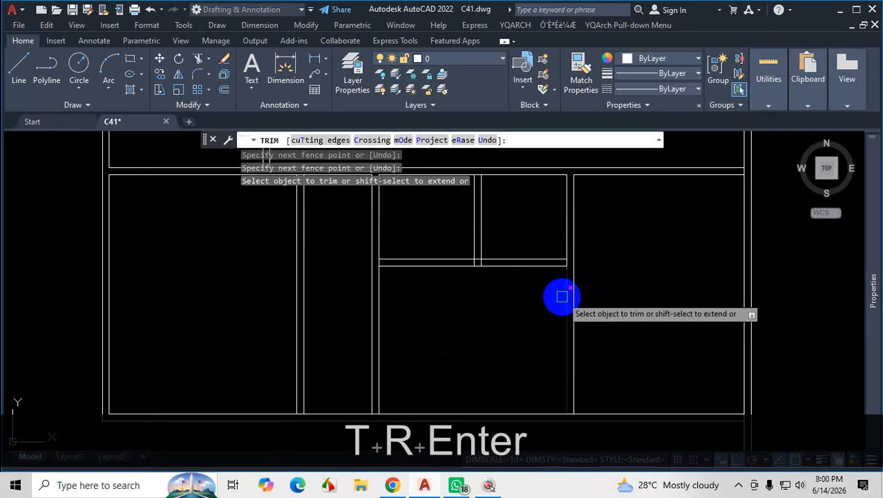
left_click(550, 262, "shift")
mouse_move(597, 302)
left_mouse_down()
mouse_move(527, 316)
mouse_move(541, 332)
left_mouse_up()
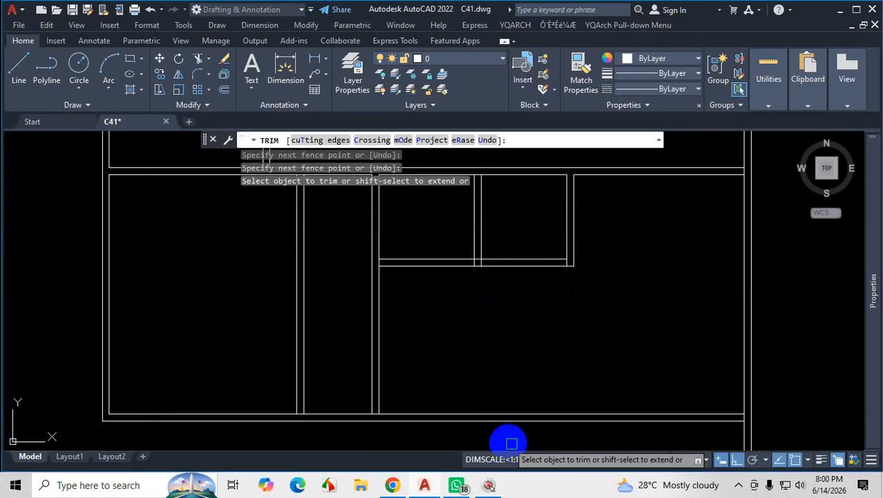
Check the entrance on the plan PDF, extend its side wall lines to the upper wall line in AutoCAD, and trim the wall across the opening.
left_click(392, 484)
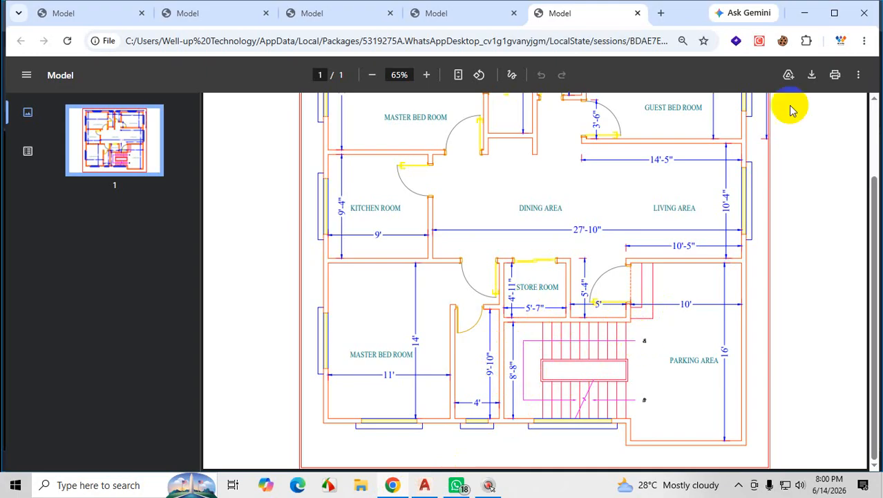
left_click(804, 13)
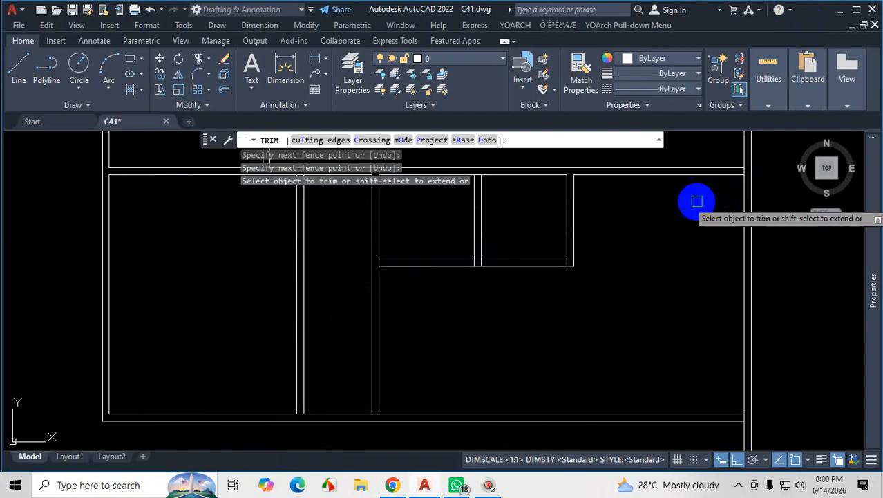
left_click(392, 486)
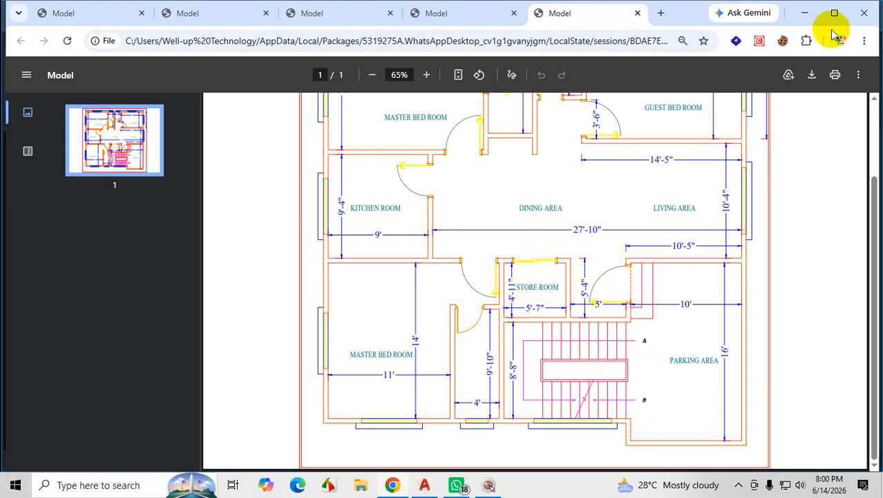
left_click(804, 13)
scroll(496, 312, "up", 5)
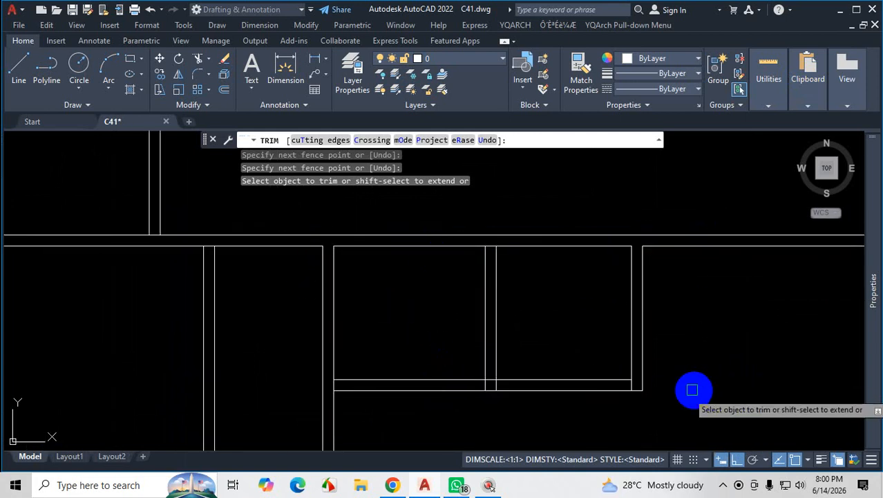
scroll(579, 242, "down", 2)
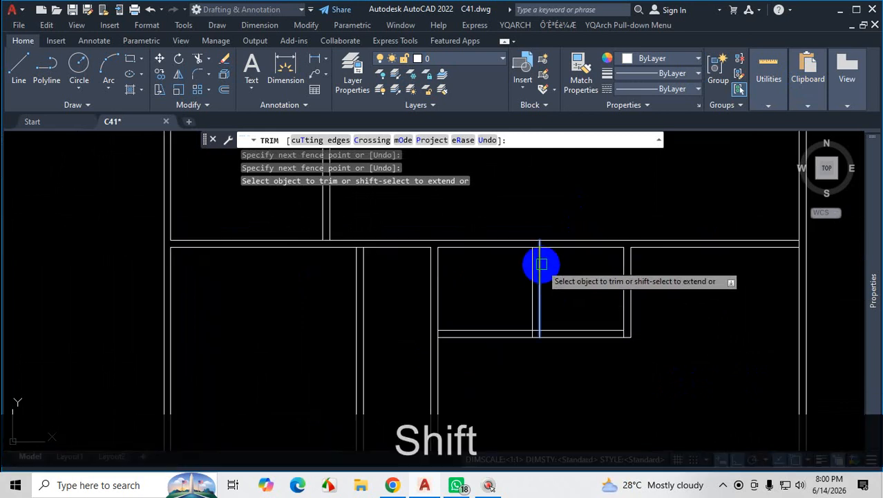
left_click(541, 264, "shift")
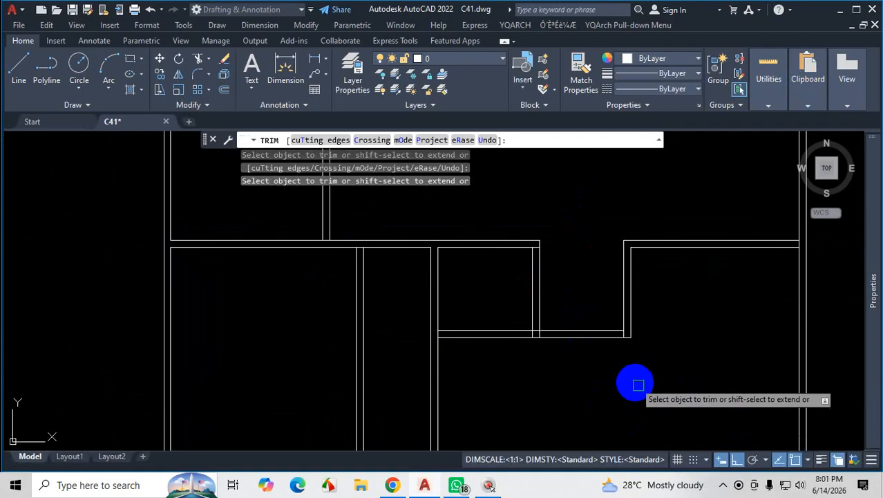
Extend the entrance's right wall lines down to the outer bottom wall line, trim the bottom wall between them, and end Trim.
scroll(583, 345, "down", 2)
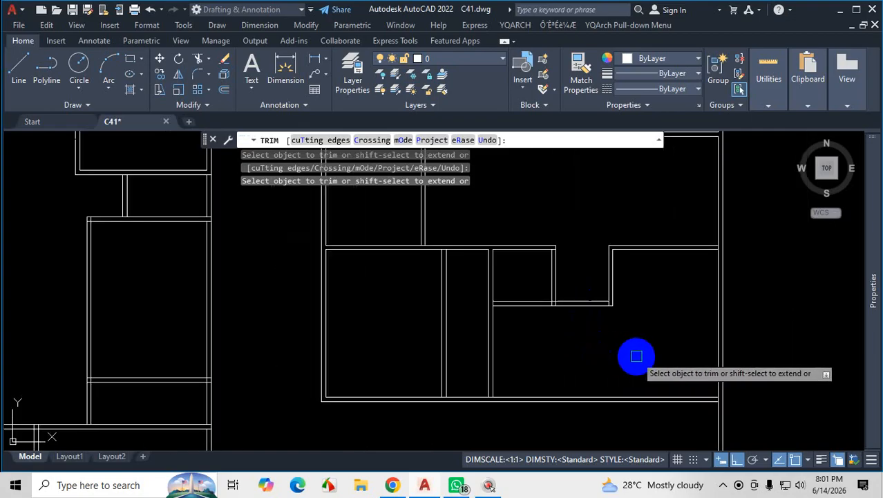
key("shift")
left_click(612, 290, "shift")
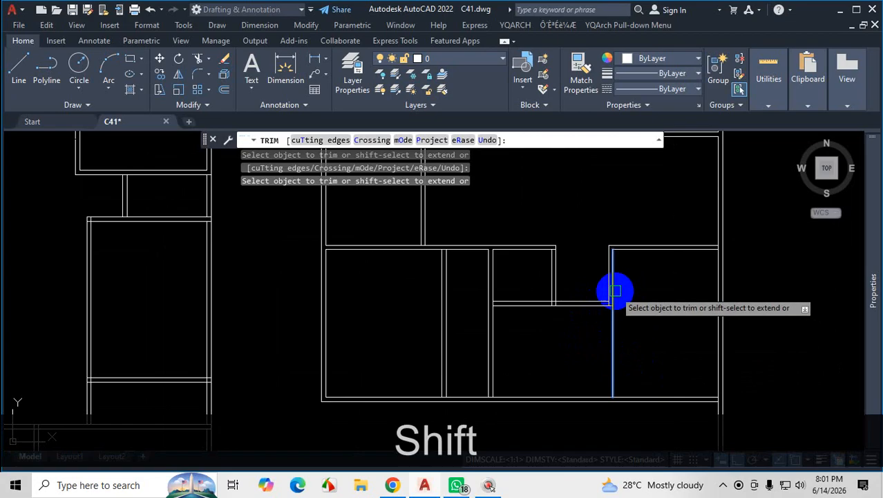
scroll(608, 288, "up", 2)
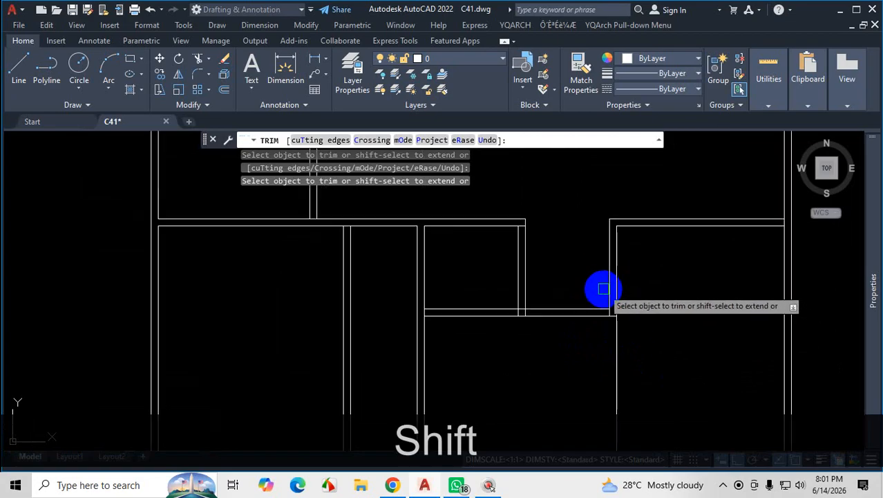
scroll(603, 289, "down", 3)
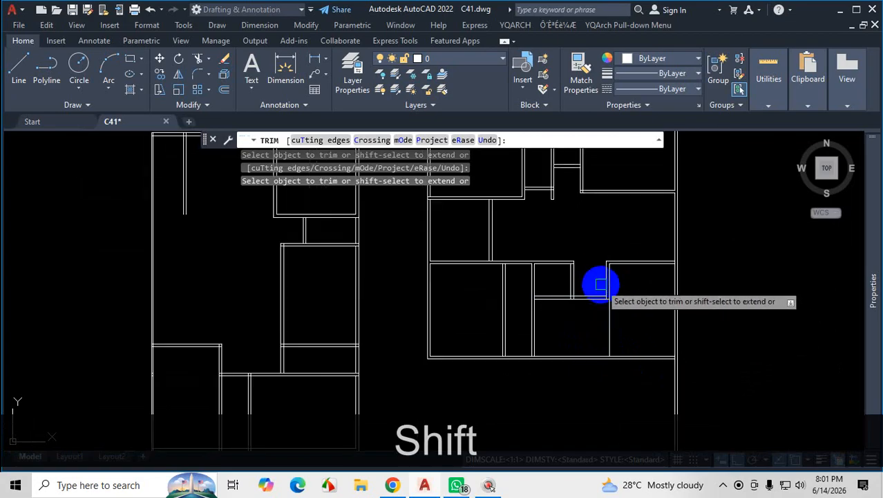
scroll(619, 373, "up", 3)
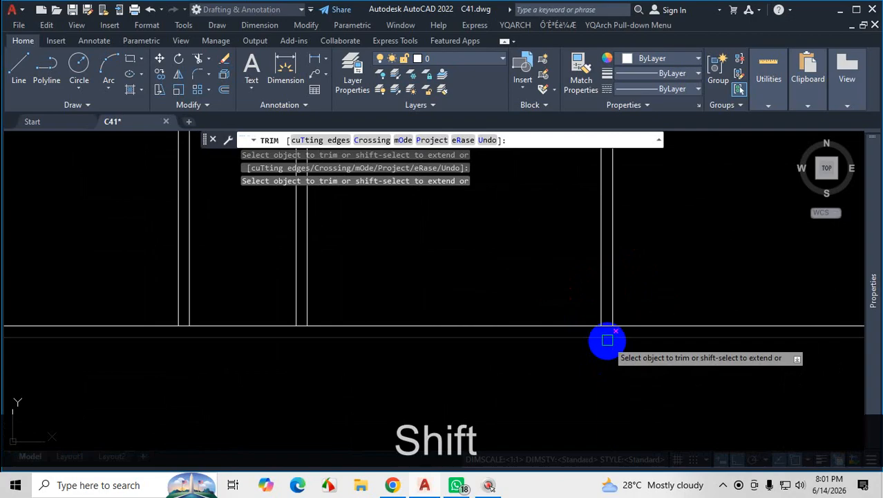
left_click(599, 303, "shift")
scroll(599, 302, "up", 3)
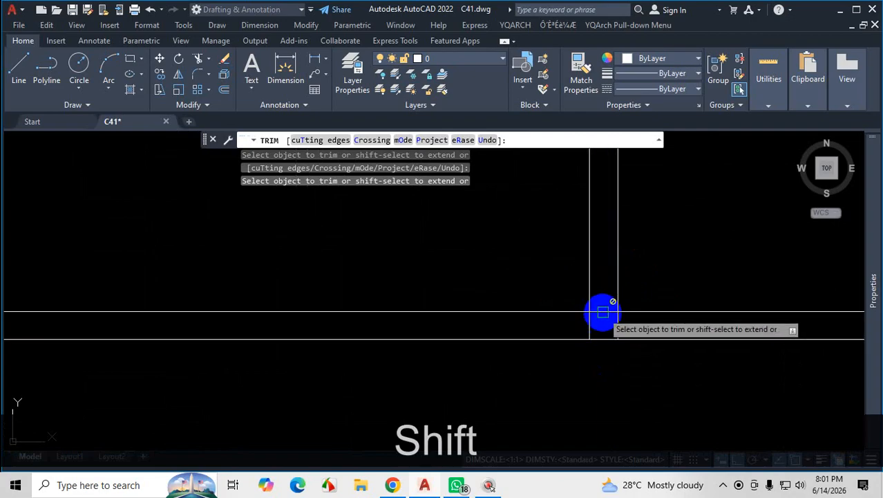
scroll(606, 335, "down", 3)
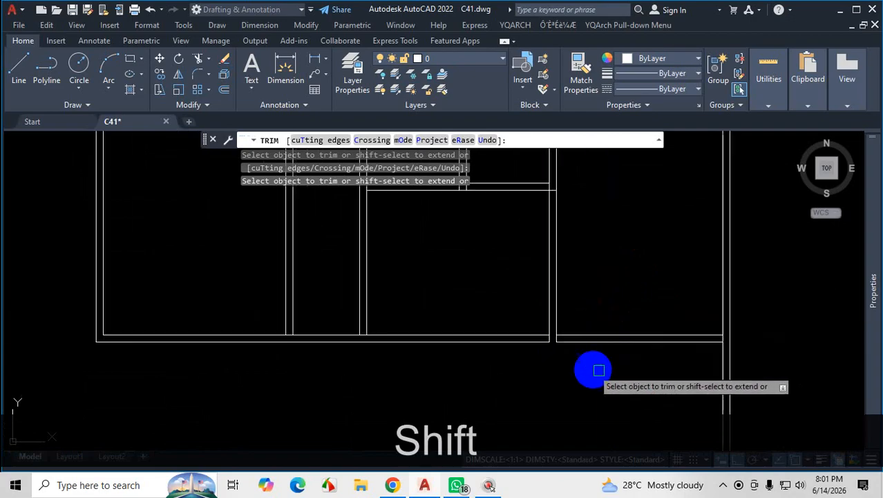
scroll(675, 365, "down", 2)
key("Escape")
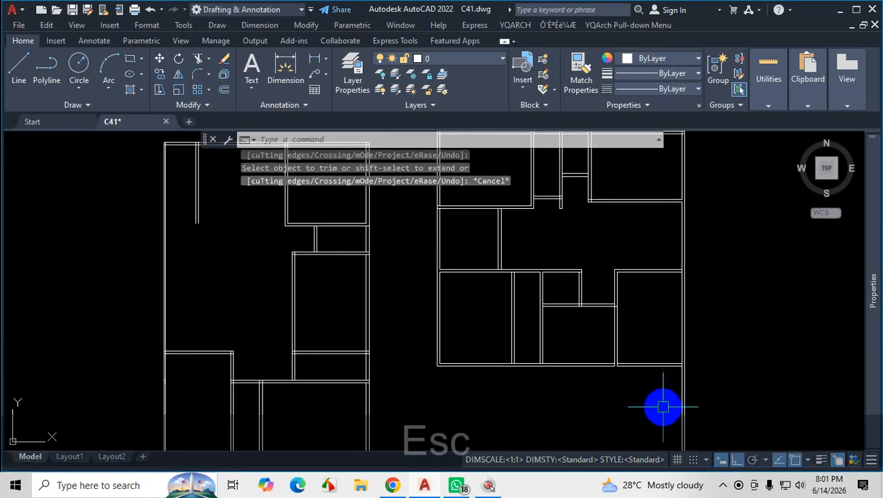
scroll(649, 309, "up", 3)
left_click(649, 309)
left_click(643, 382)
type("M")
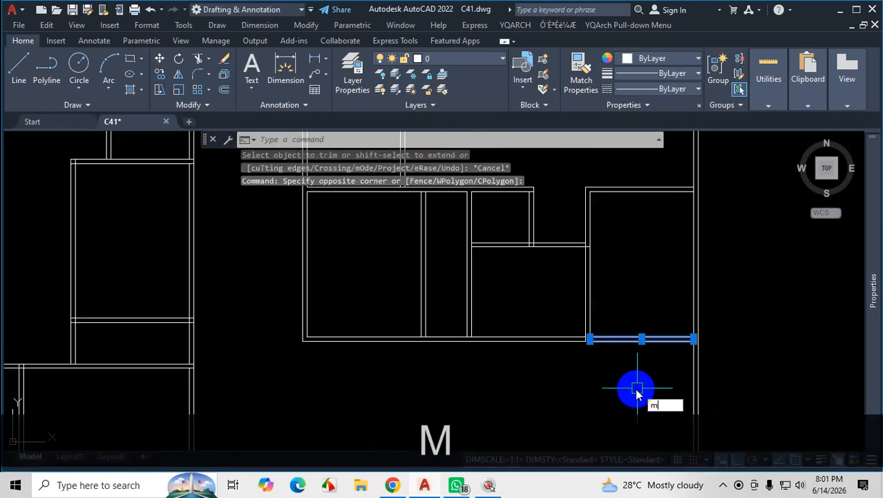
key("Escape")
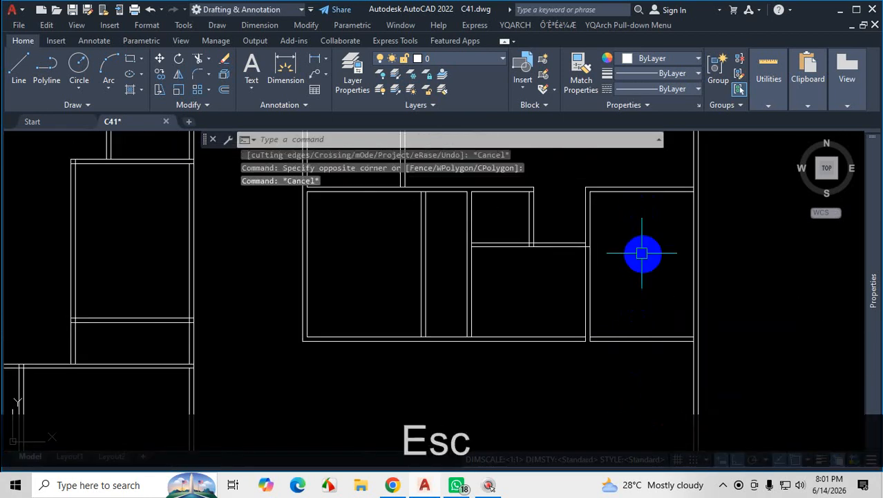
Undo the recent trims and the offsets of the horizontal wall below the store room and entrance, then try to redo.
left_click(641, 253)
key("ctrl+z")
key("ctrl+z")
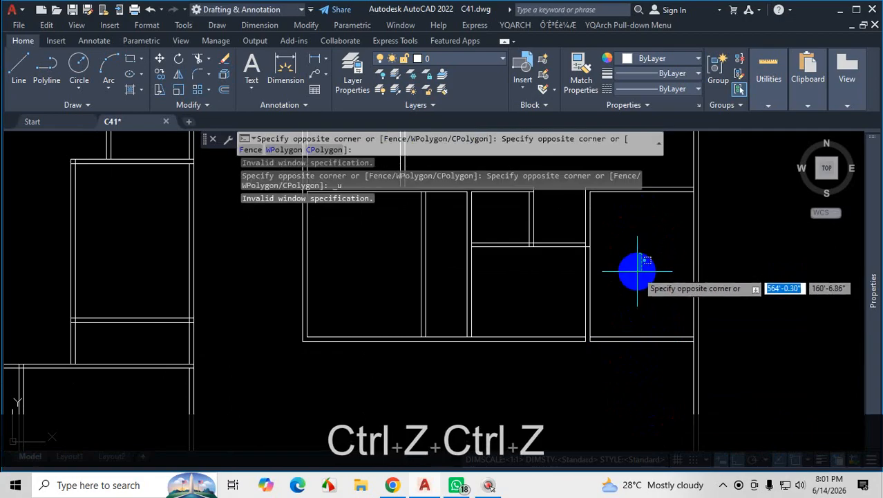
key("Escape")
key("ctrl+z")
key("ctrl+z")
key("ctrl+z")
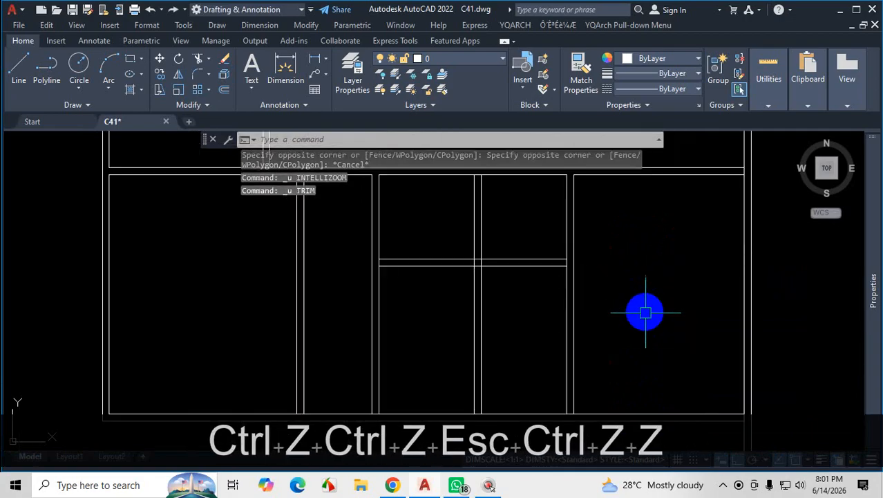
key("ctrl+z")
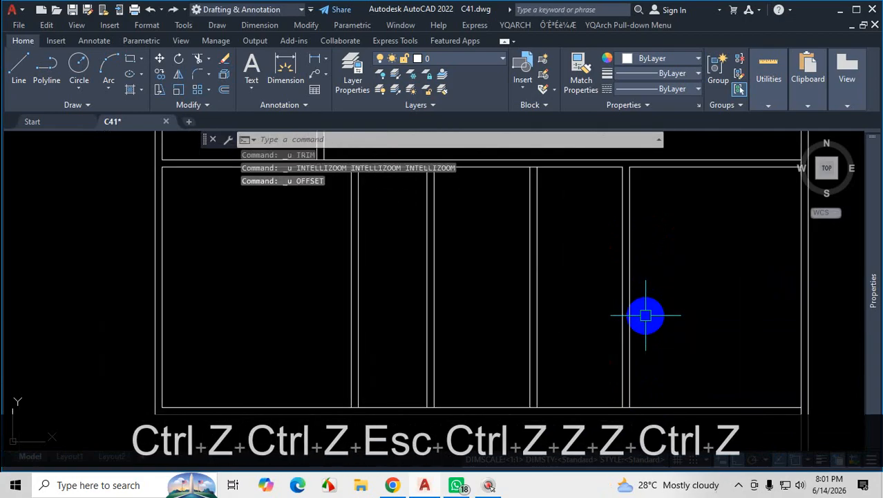
scroll(633, 292, "down", 4)
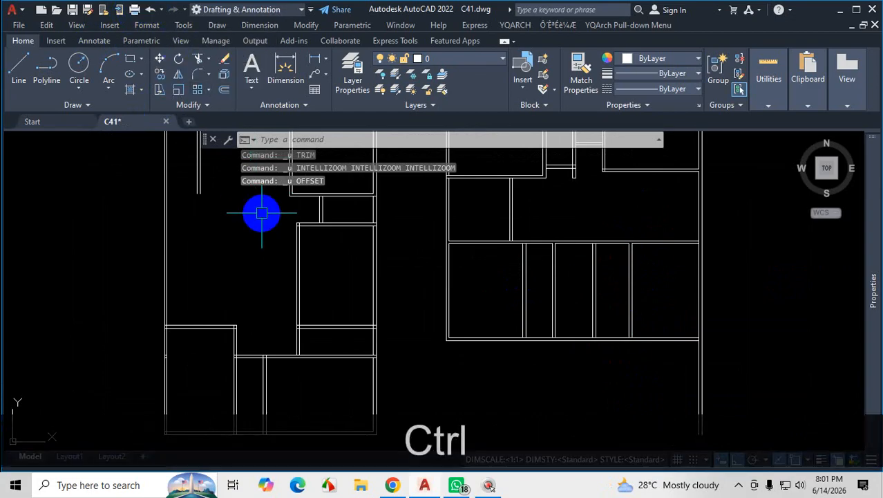
key("ctrl+y")
key("ctrl+y")
key("Escape")
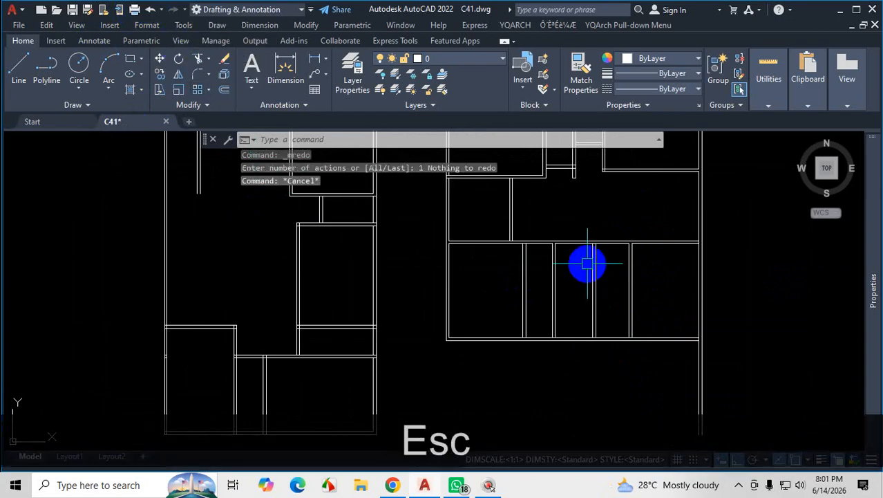
Offset the upper wall line above the store room and entrance 4'11" downward, and offset the new line 5" further down.
scroll(588, 262, "up", 2)
type("o")
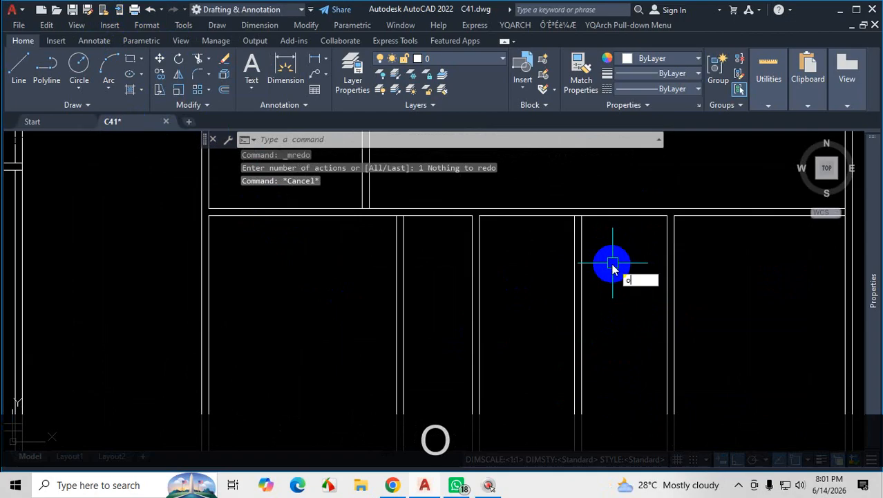
key("Return")
key("Return")
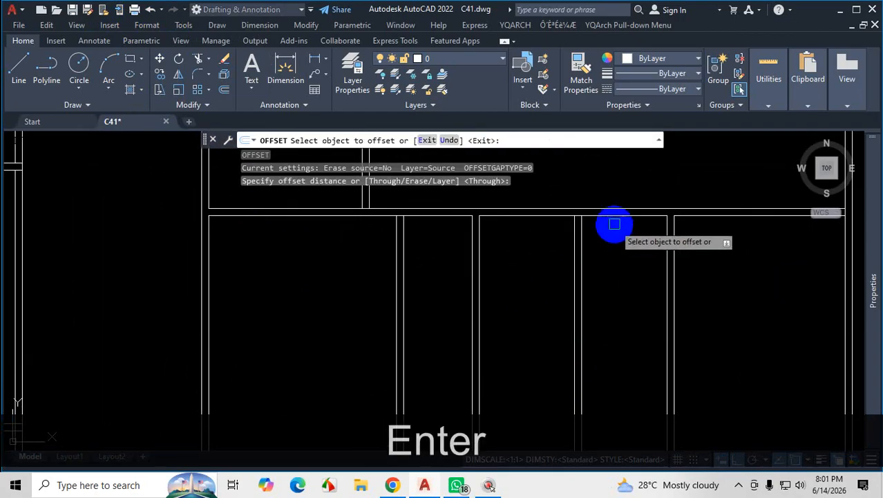
left_click(616, 216)
type("4'11")
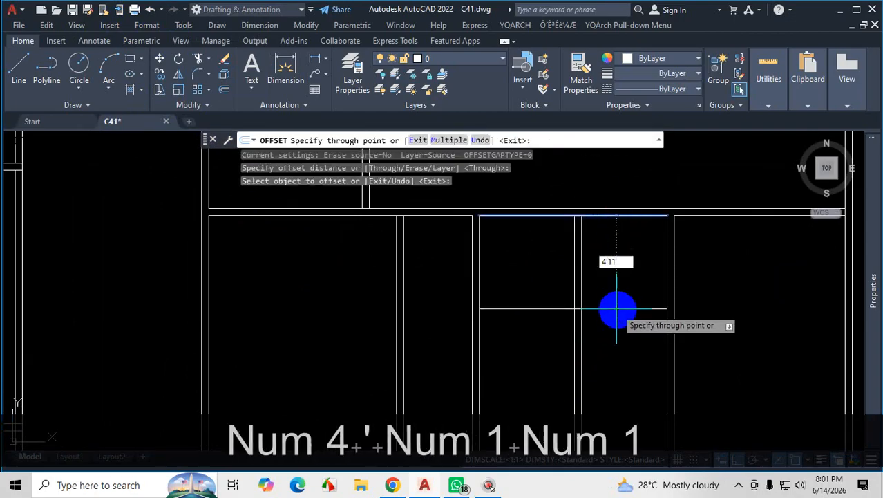
key("Return")
left_click(614, 300)
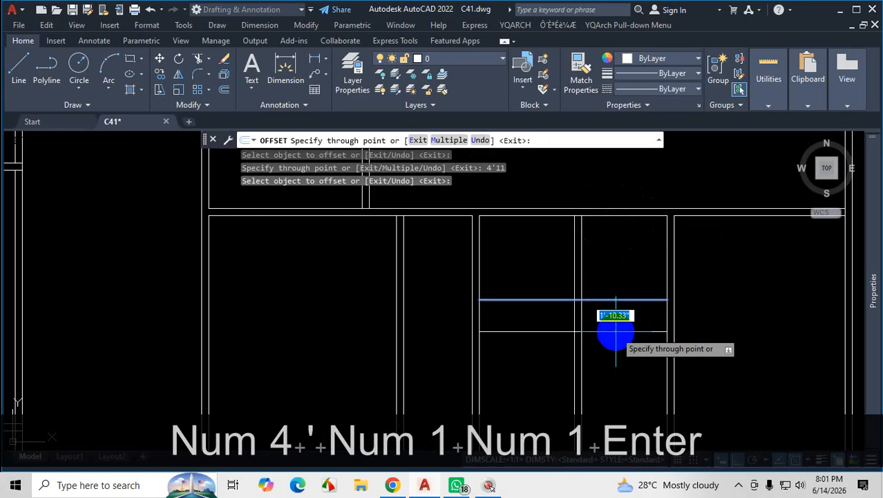
type("5")
key("Return")
scroll(607, 303, "down", 5)
scroll(618, 337, "up", 5)
key("Escape")
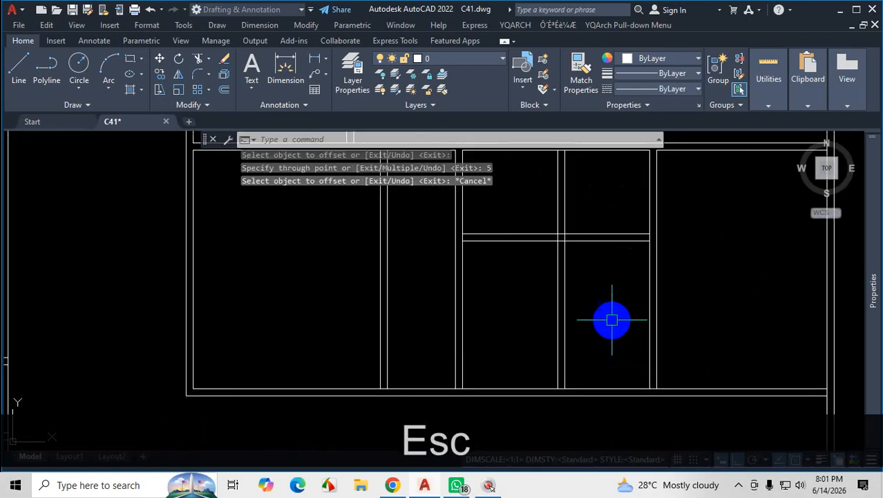
Trim the vertical wall lines between the store room and entrance below the new horizontal wall.
type("tr")
key("Return")
mouse_move(585, 284)
left_mouse_down()
mouse_move(536, 282)
mouse_move(639, 299)
left_mouse_up()
scroll(712, 220, "up", 3)
scroll(684, 270, "down", 3)
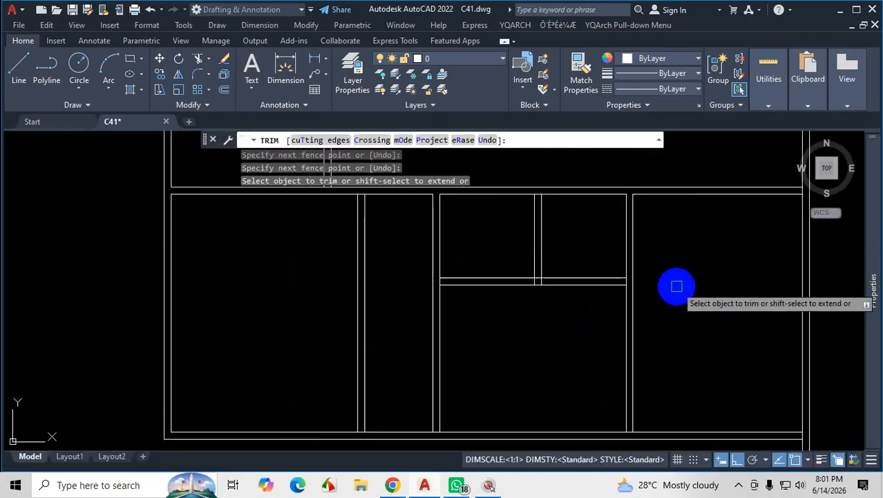
Extend the new horizontal wall lines through the entrance's right wall and trim that wall below them.
left_click(606, 277, "shift")
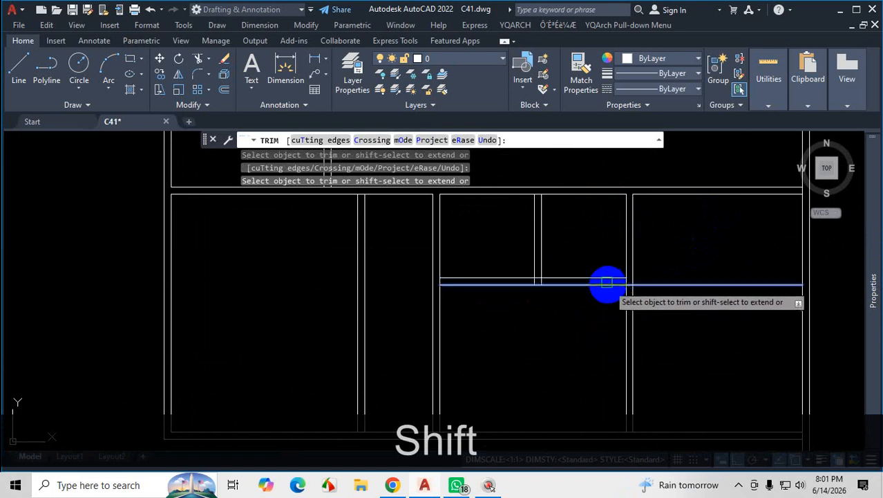
scroll(657, 317, "down", 4)
scroll(659, 335, "up", 4)
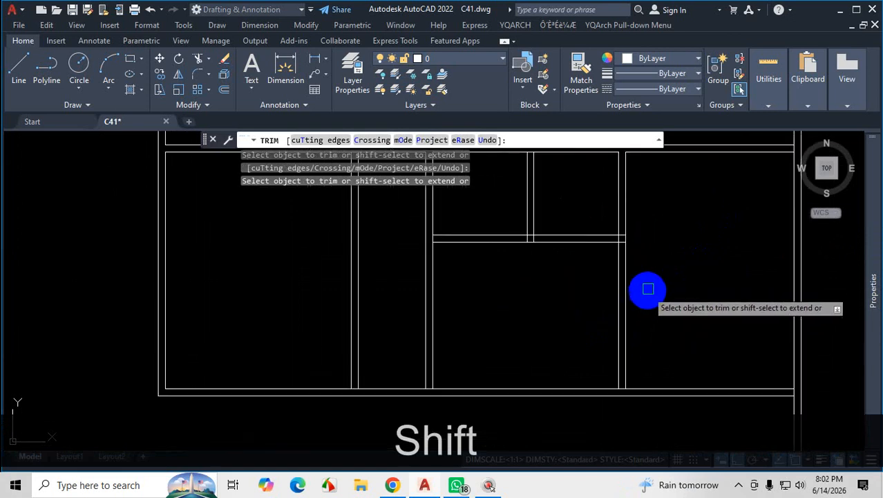
left_click_drag(647, 288, 580, 300)
Extend the entrance's side wall lines to the upper wall line, trim the wall across the opening, and end Trim.
scroll(584, 304, "down", 3)
scroll(608, 291, "up", 6)
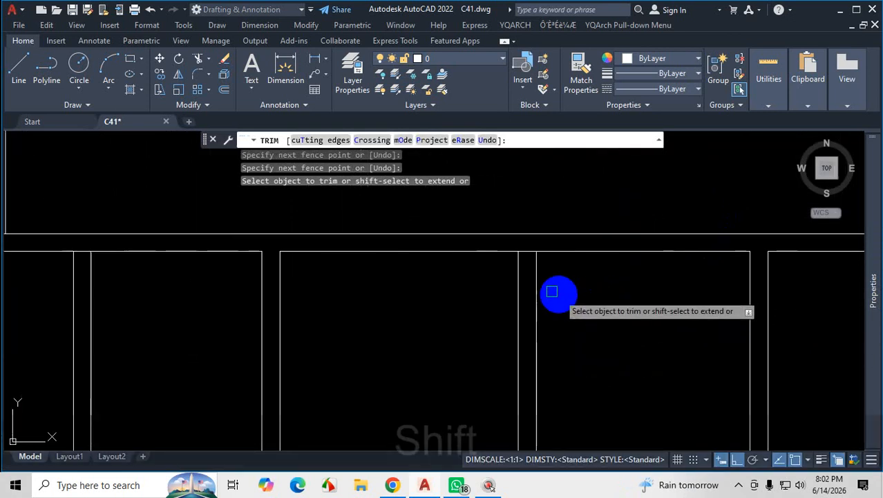
left_click(538, 276, "shift")
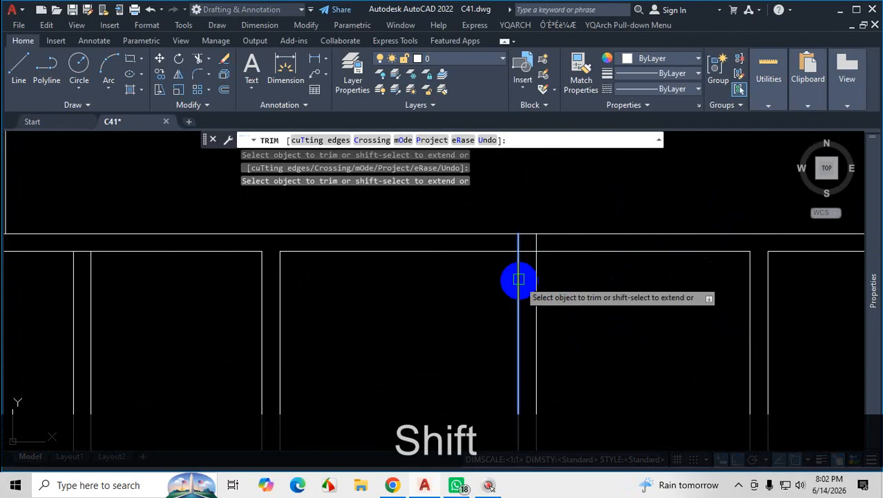
left_click(751, 281, "shift")
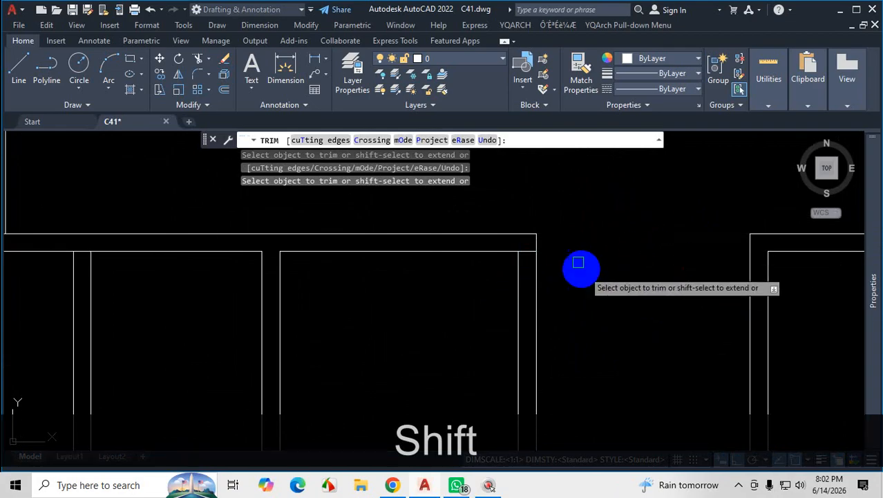
scroll(578, 266, "down", 3)
scroll(695, 366, "down", 2)
scroll(648, 325, "down", 2)
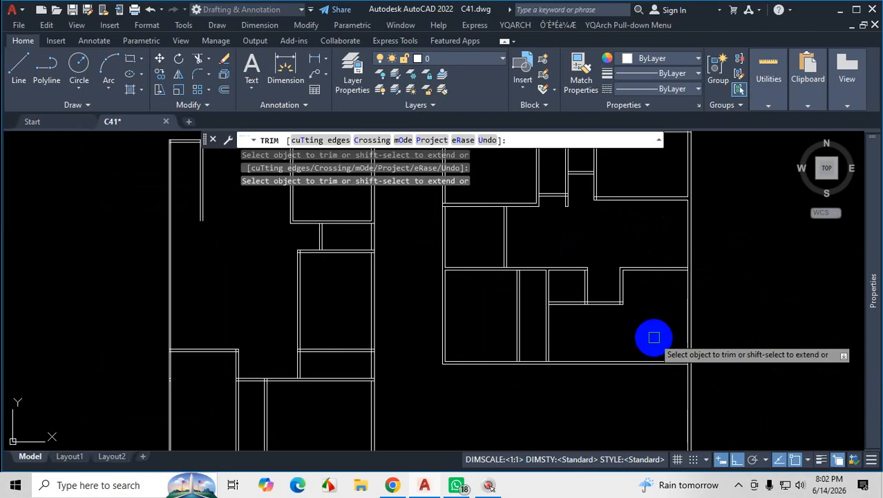
key("Escape")
Examine the horizontal wall lines above the parking area and mark the distance from them down to the lower parking wall.
scroll(658, 311, "up", 3)
left_click(669, 206)
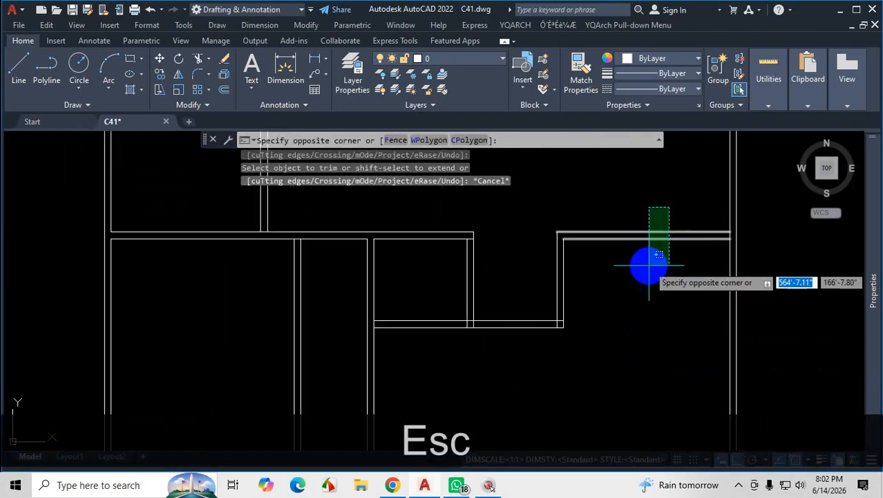
left_click(650, 264)
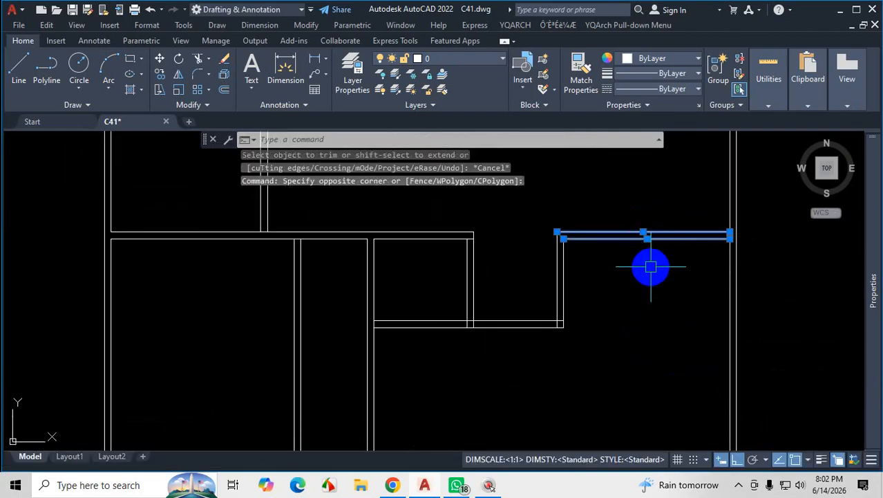
key("Escape")
left_click(669, 211)
left_click(651, 256)
scroll(641, 200, "down", 4)
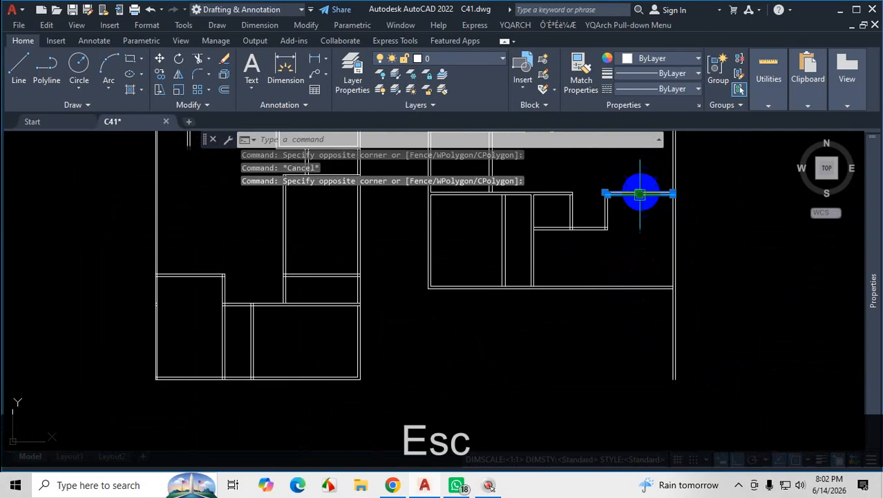
key("Escape")
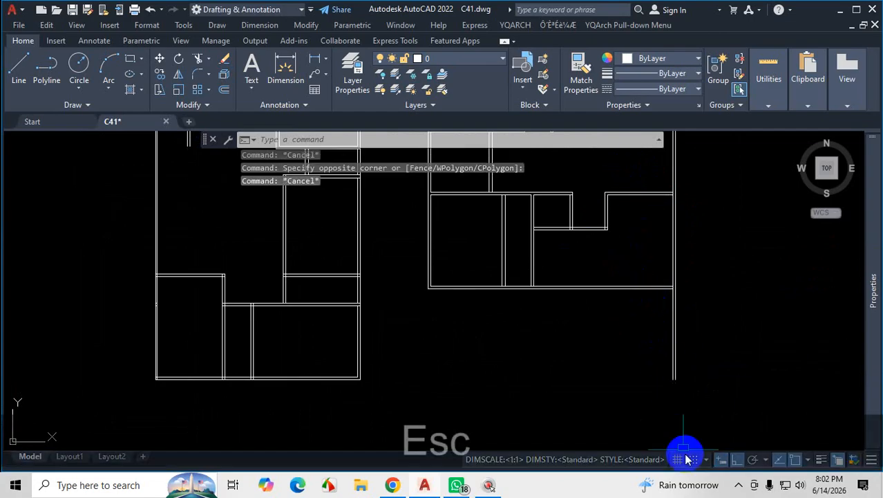
scroll(656, 184, "up", 4)
left_click(629, 228)
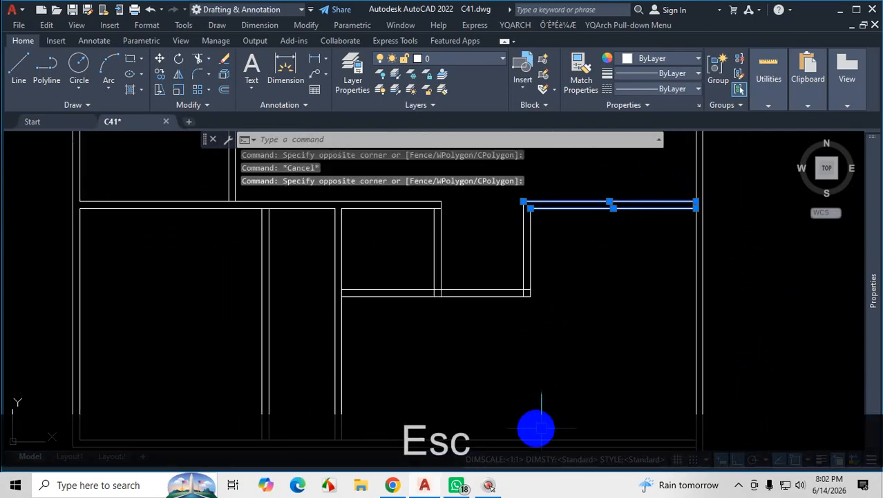
key("ctrl+1")
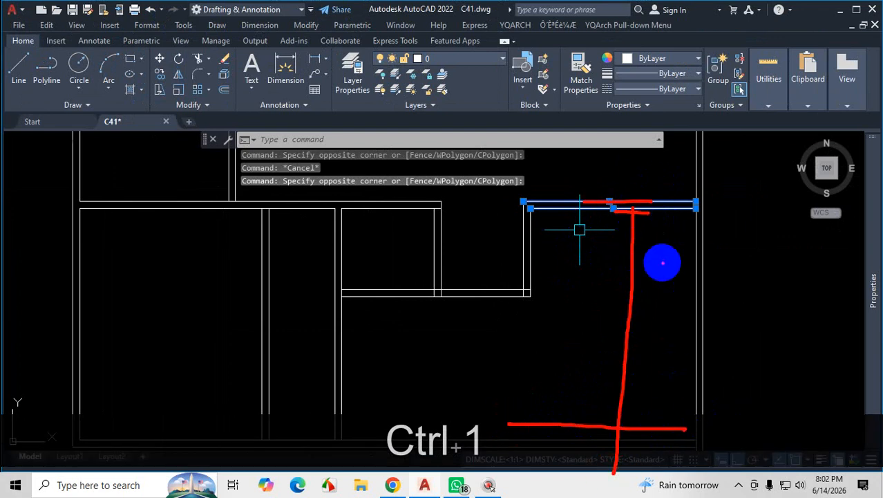
key("Escape")
key("Escape")
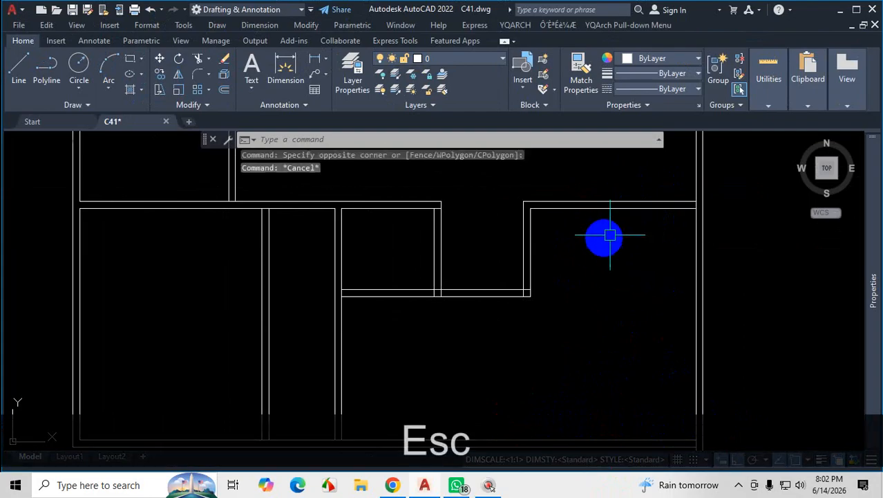
scroll(589, 240, "down", 2)
scroll(590, 241, "down", 3)
scroll(601, 245, "up", 3)
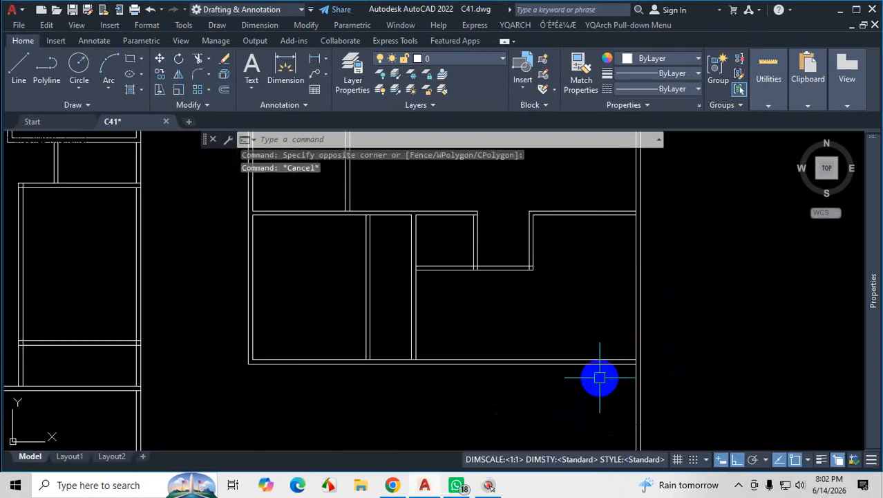
Switch to the plan PDF, check the parking area's length, and return to AutoCAD.
left_click(739, 485)
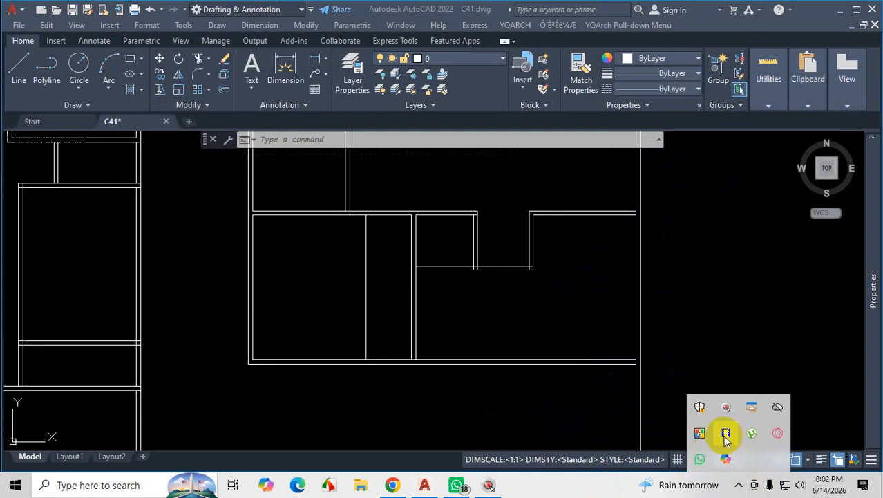
left_click(394, 484)
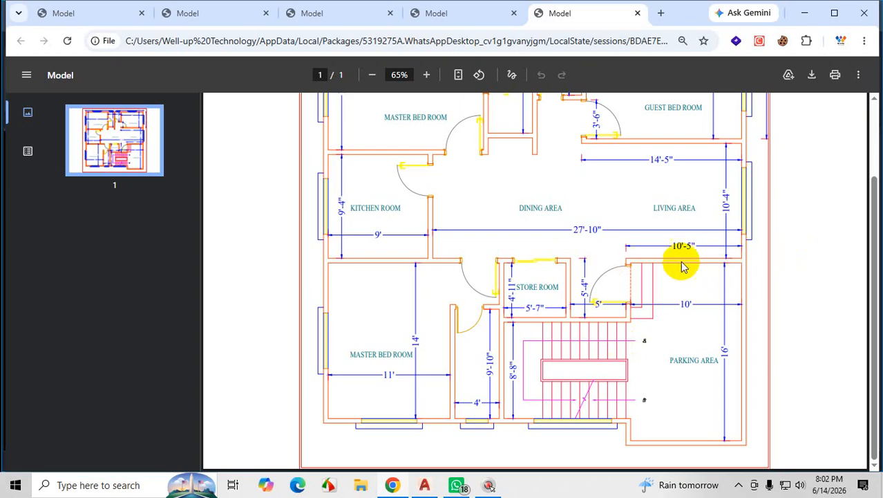
left_click(804, 13)
Offset the lower line of the wall above the parking area 16' downward, and offset the new line 5" further down.
scroll(586, 249, "up", 2)
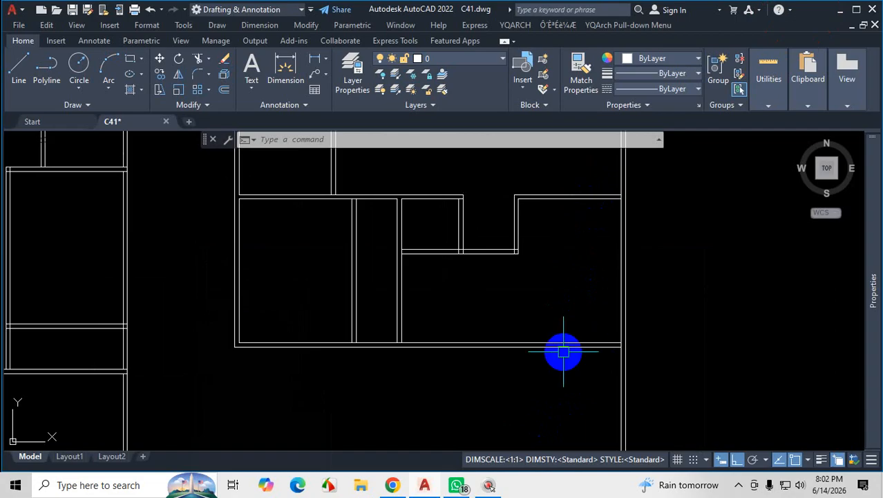
type("o")
key("Return")
key("Return")
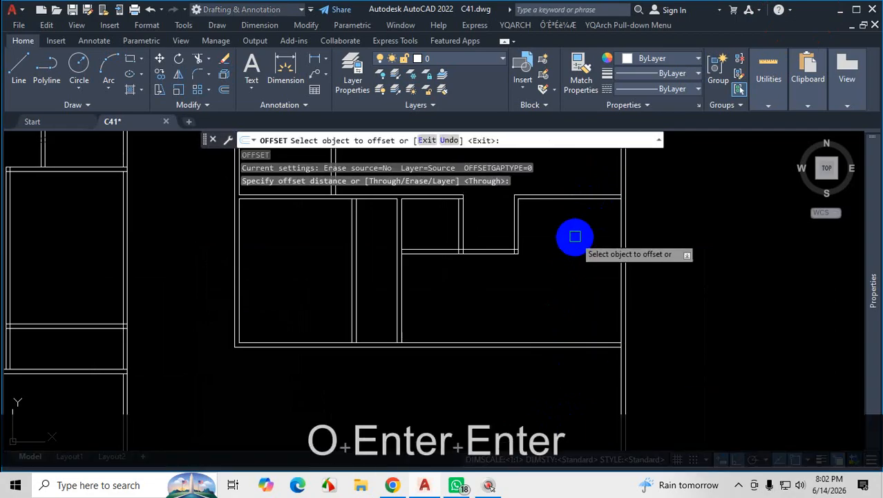
scroll(581, 228, "up", 2)
left_click(592, 214)
scroll(573, 290, "down", 3)
scroll(564, 362, "up", 3)
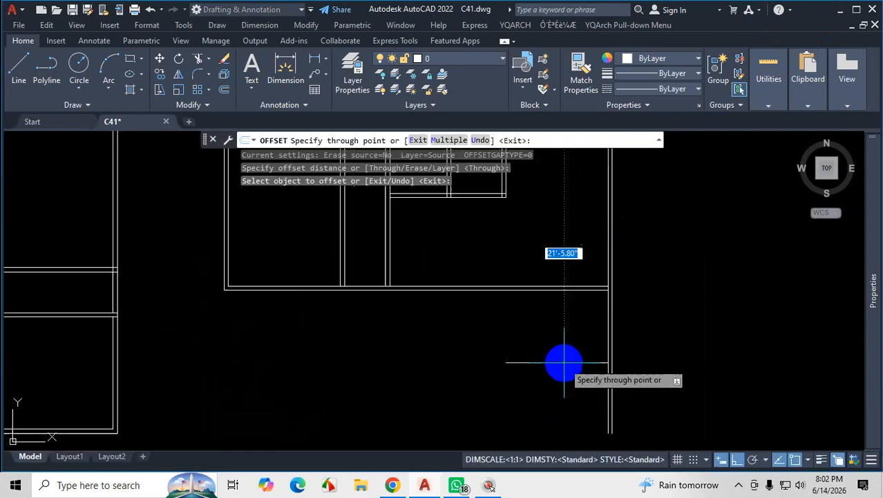
type("16'")
key("Return")
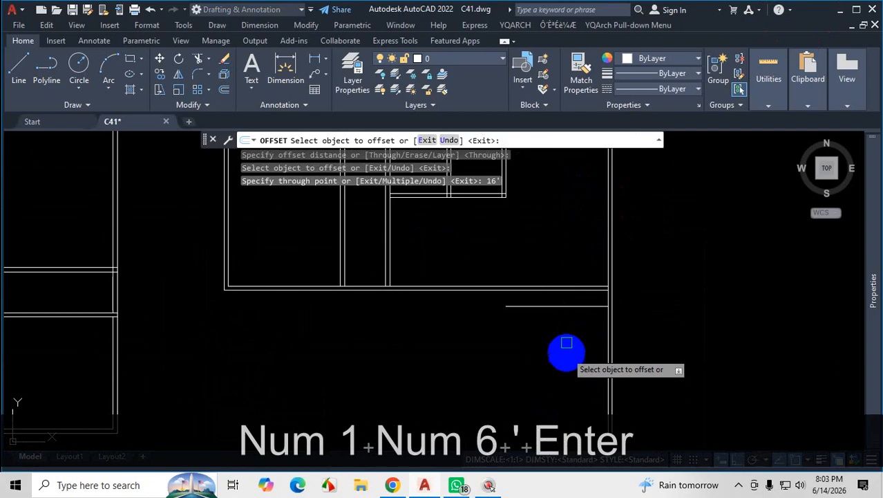
left_click(567, 303)
type("5")
key("Return")
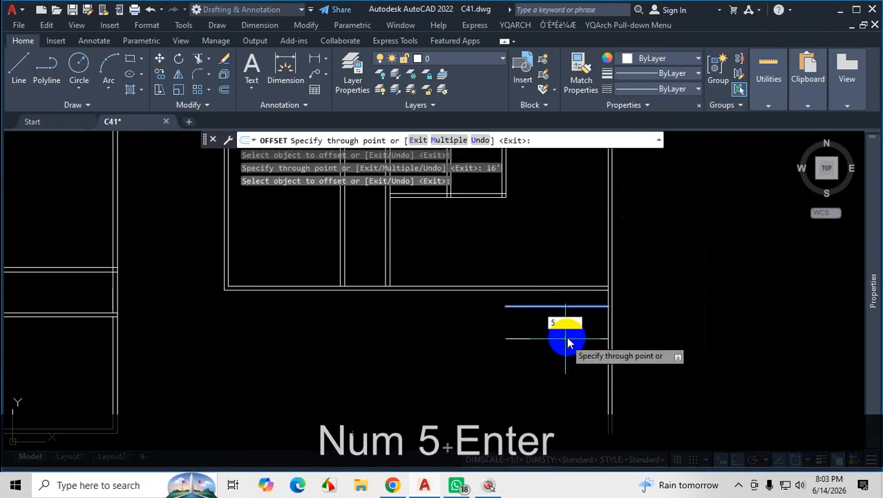
scroll(567, 340, "up", 2)
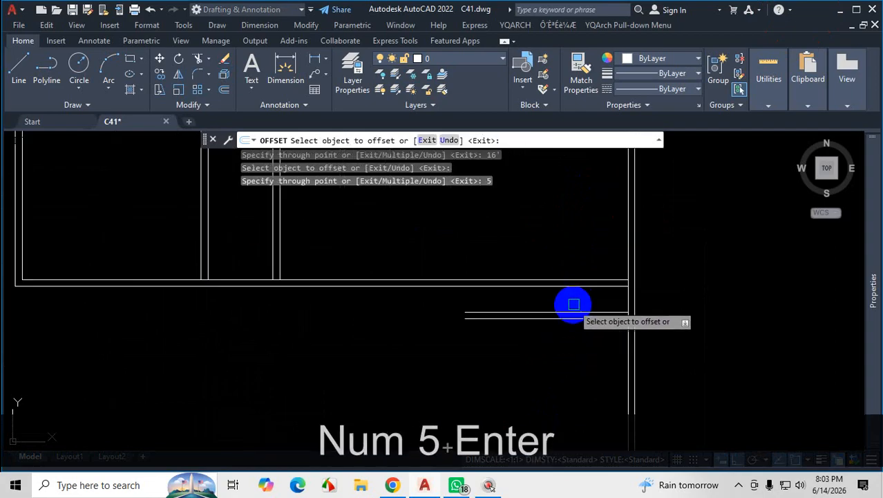
End Offset and erase the two new horizontal lines below the outer bottom wall.
key("Escape")
left_click(572, 305)
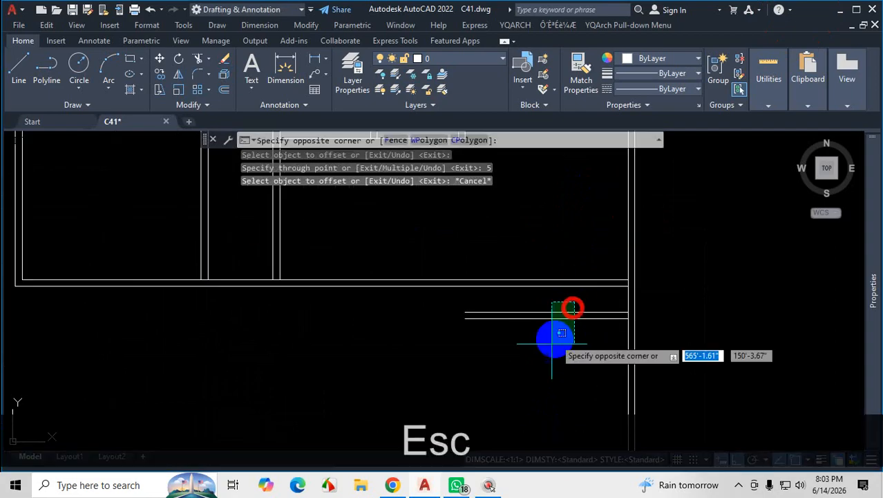
left_click(546, 355)
key("Delete")
scroll(542, 355, "down", 3)
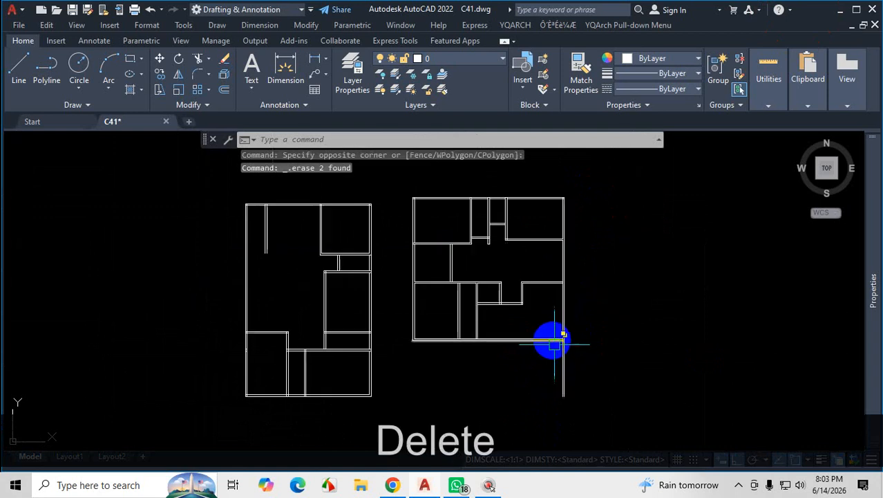
Copy the two horizontal wall lines above the parking area 16' straight down.
left_click(739, 486)
left_click(726, 375)
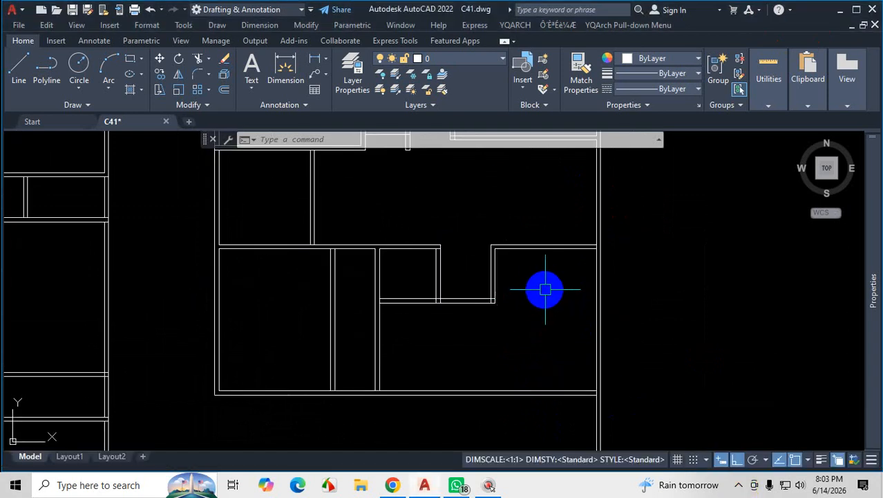
scroll(549, 290, "down", 2)
scroll(553, 285, "up", 4)
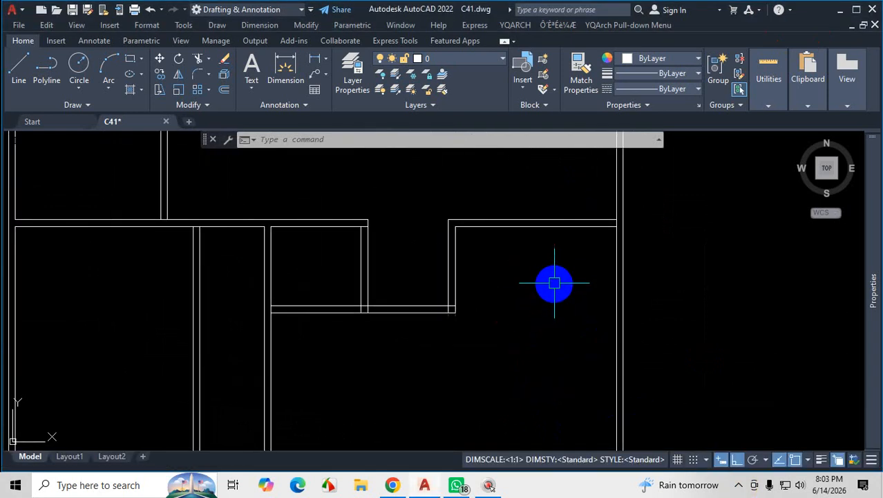
left_click(573, 192)
left_click(543, 272)
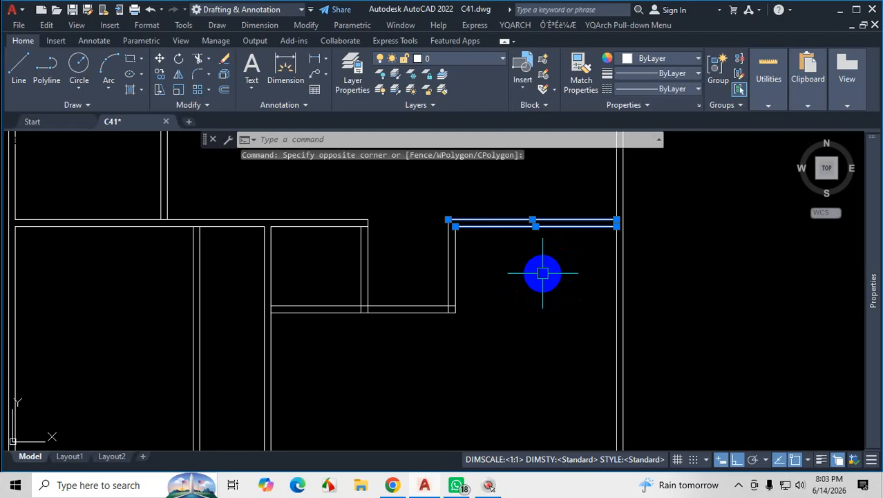
type("CO")
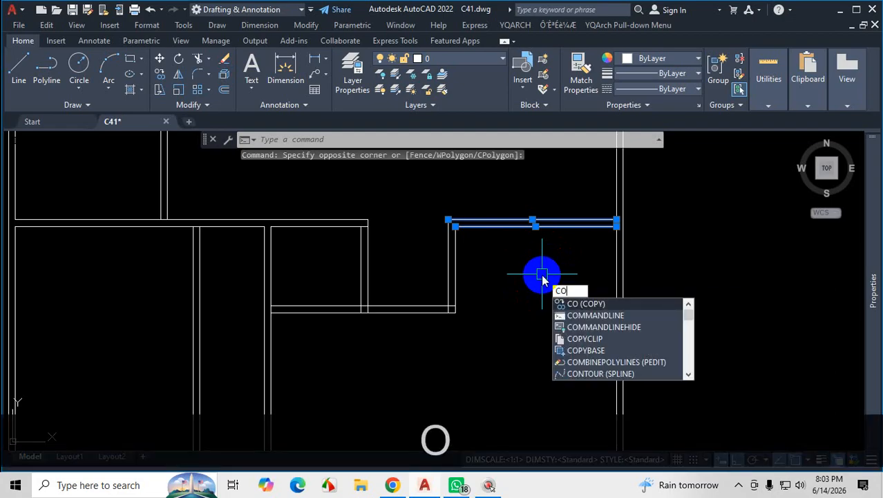
key("Return")
scroll(609, 223, "down", 2)
left_click(605, 218)
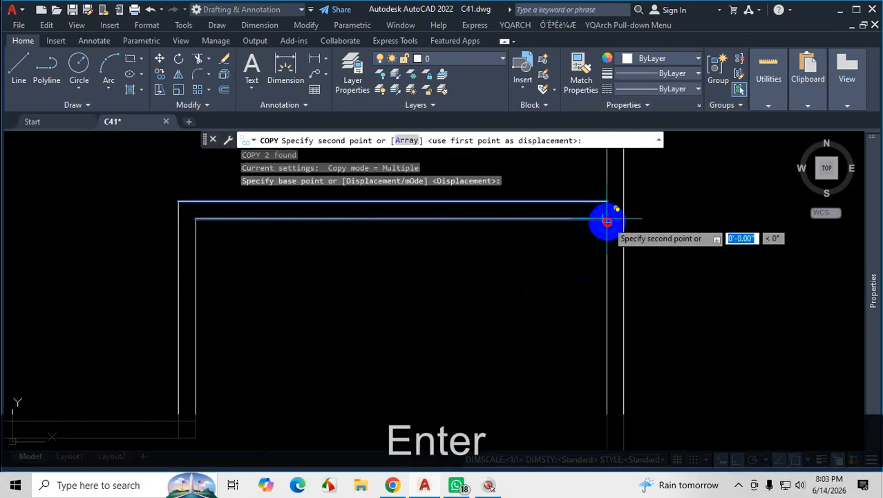
scroll(606, 218, "down", 2)
scroll(600, 372, "up", 4)
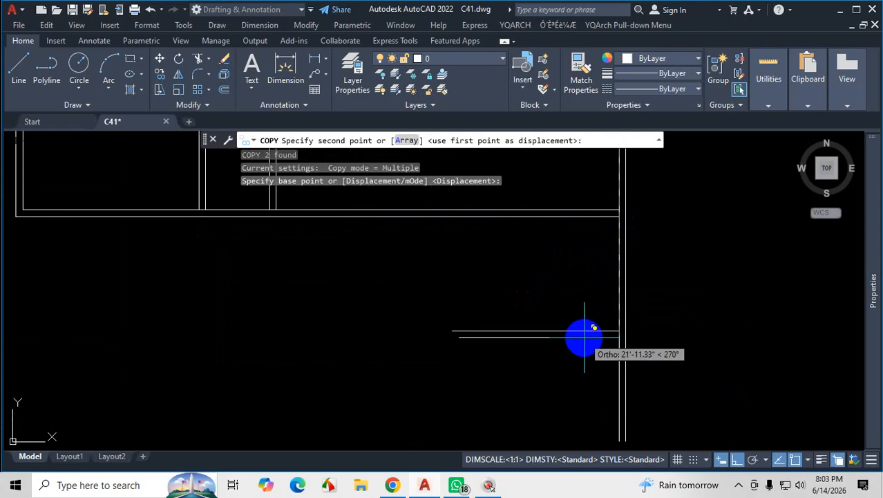
type("16")
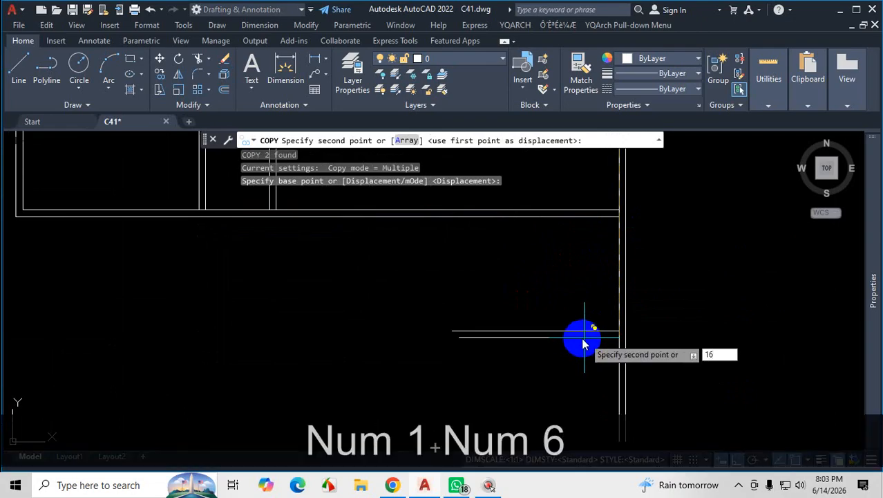
type("'")
key("Return")
scroll(584, 337, "down", 4)
key("Escape")
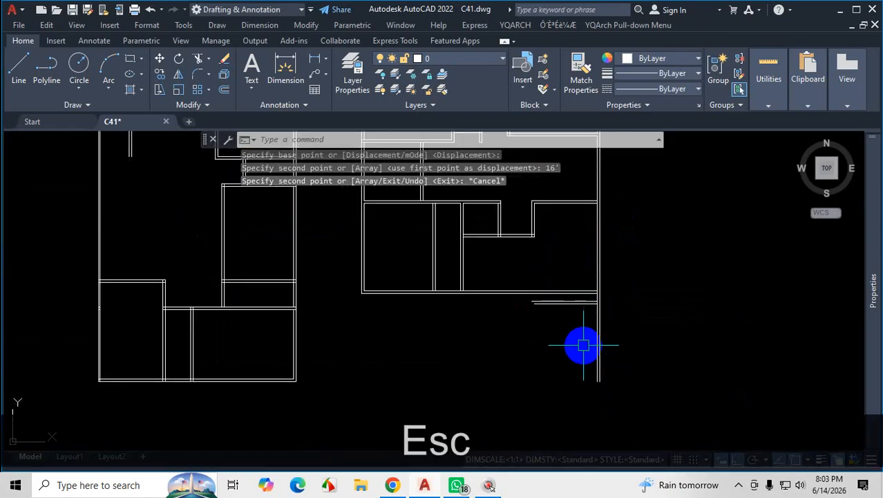
Fillet the stair-side line of the wall beside the parking area with the inner bottom wall line to form a sharp corner.
scroll(576, 287, "up", 2)
scroll(575, 288, "up", 2)
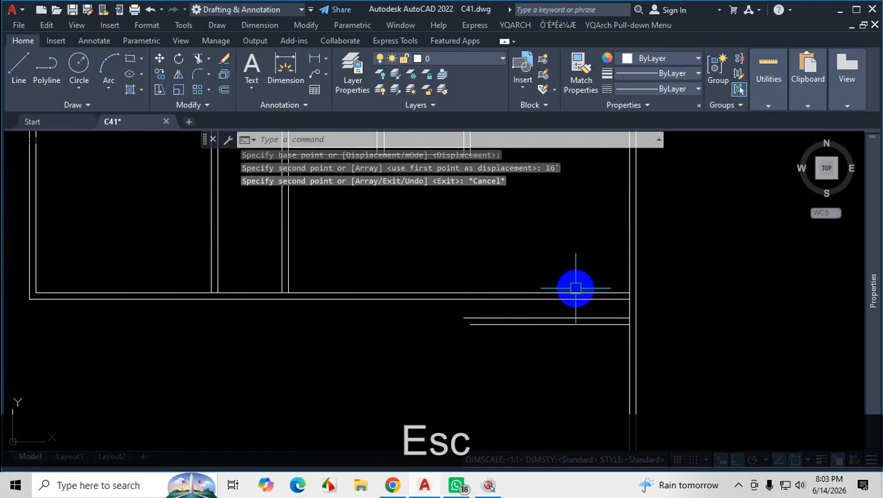
scroll(552, 311, "down", 2)
scroll(552, 312, "up", 2)
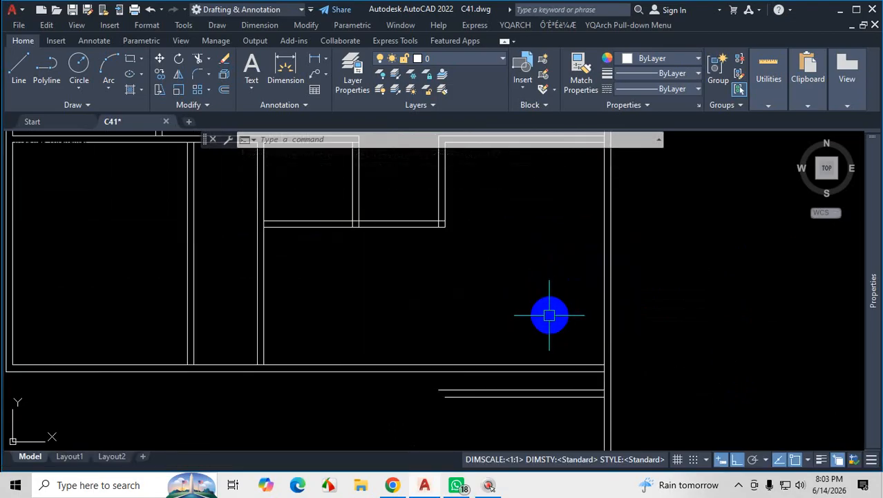
scroll(437, 399, "up", 2)
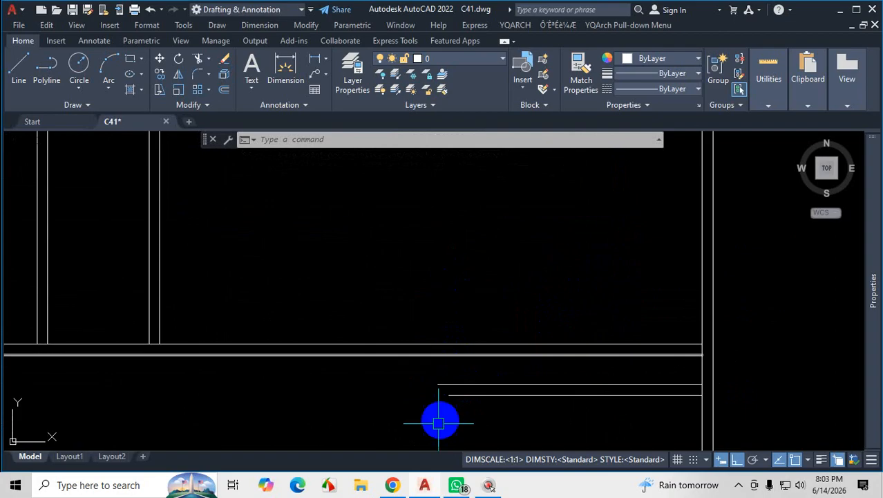
scroll(449, 375, "down", 2)
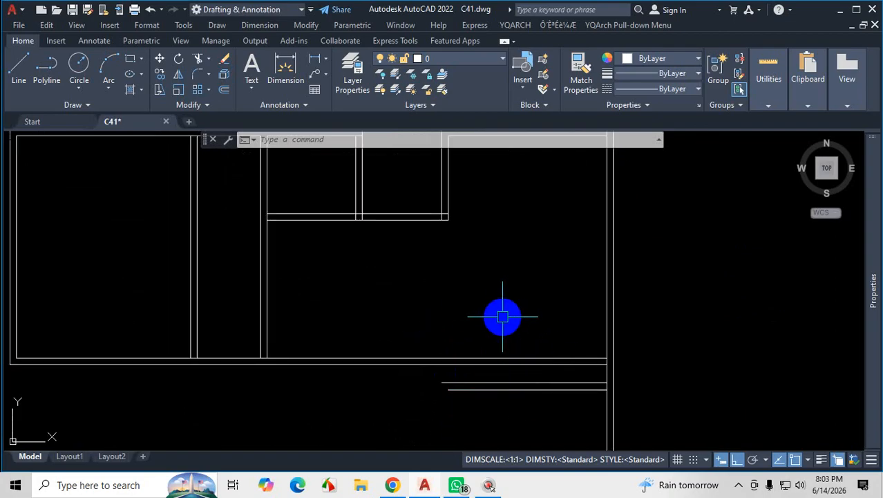
type("e")
key("Escape")
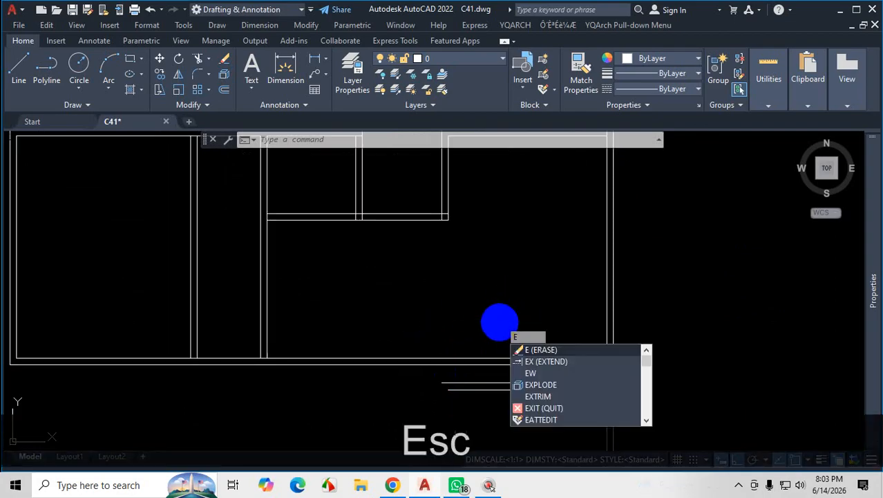
key("Return")
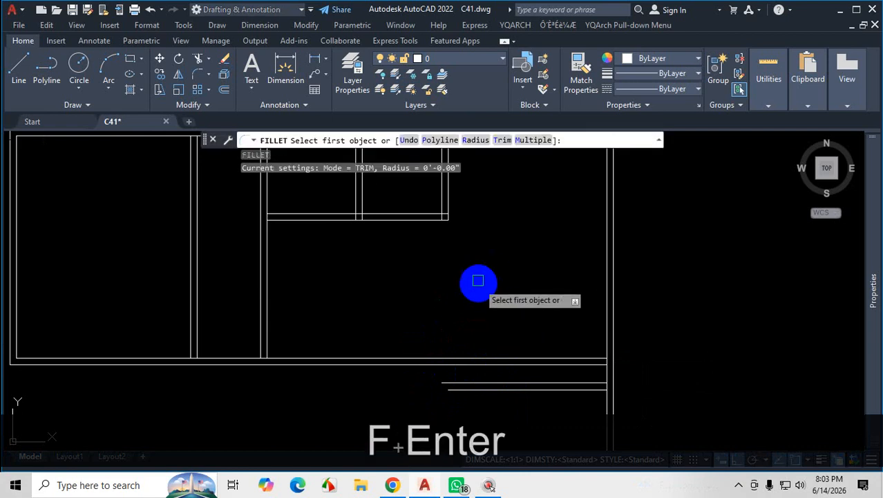
left_click(442, 199)
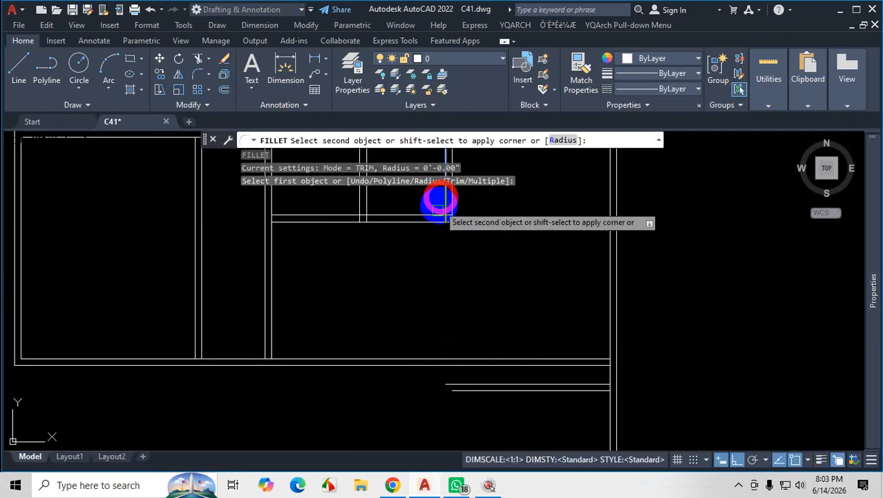
left_click(411, 356, "shift")
left_click(411, 356, "shift")
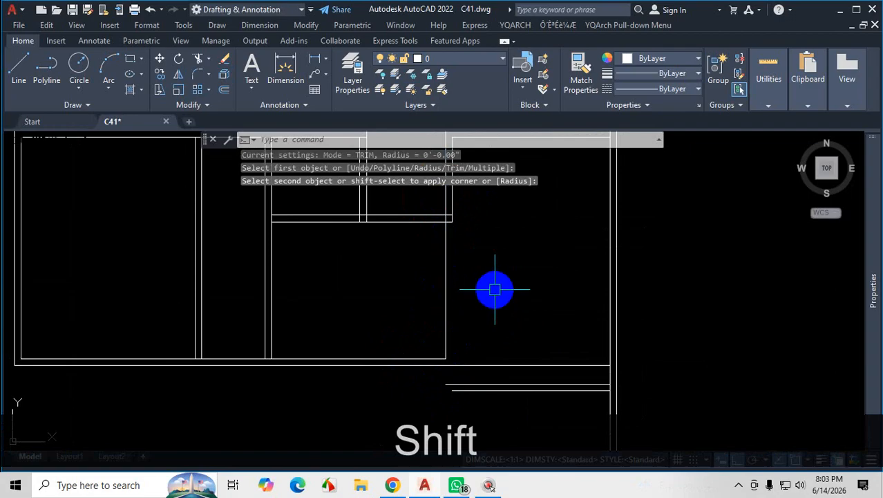
With Fillet in Multiple mode, join the parking-side vertical wall line to the outer bottom wall line in a sharp corner.
key("space")
type("m")
key("space")
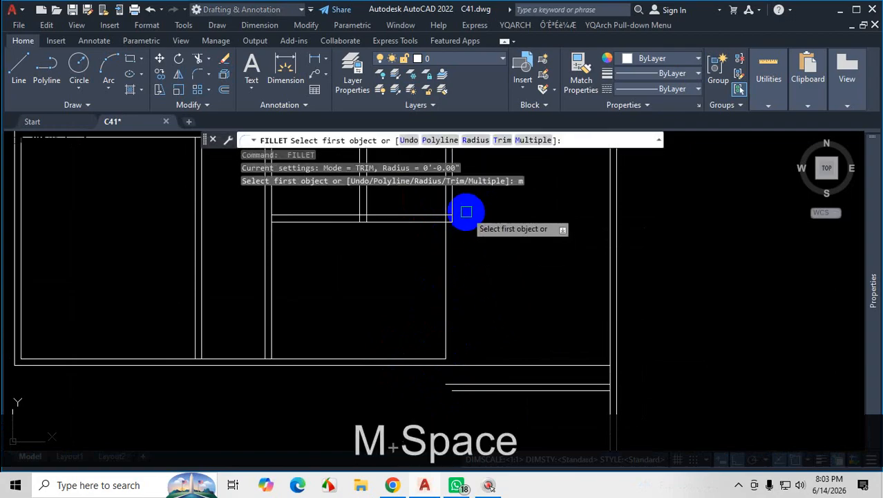
left_click(455, 206)
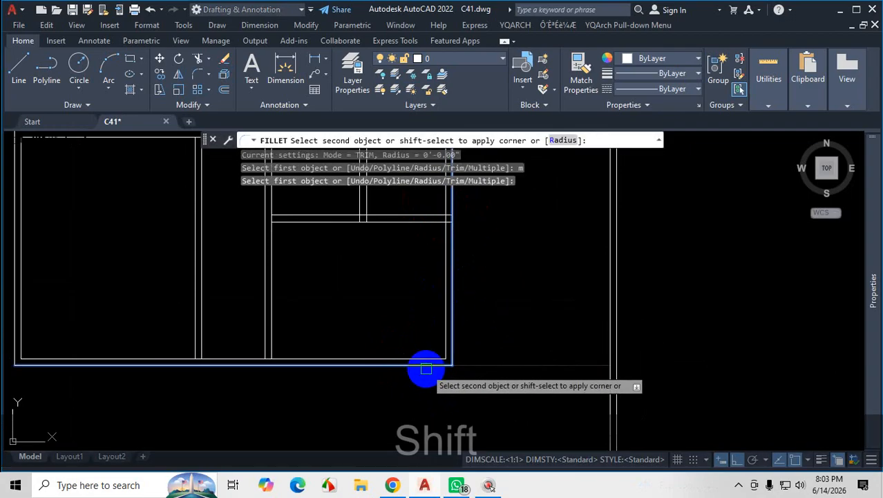
middle_click_drag(470, 342, 515, 326)
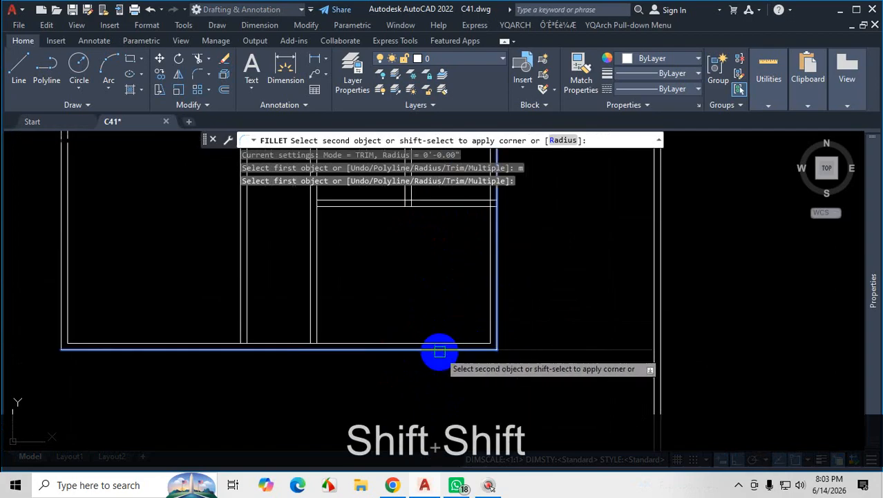
left_click(440, 351, "shift")
Fillet the two vertical wall lines with the copied parking wall lines, parking-side with upper and stair-side with lower, and end Fillet.
scroll(487, 349, "up", 2)
left_click(484, 337)
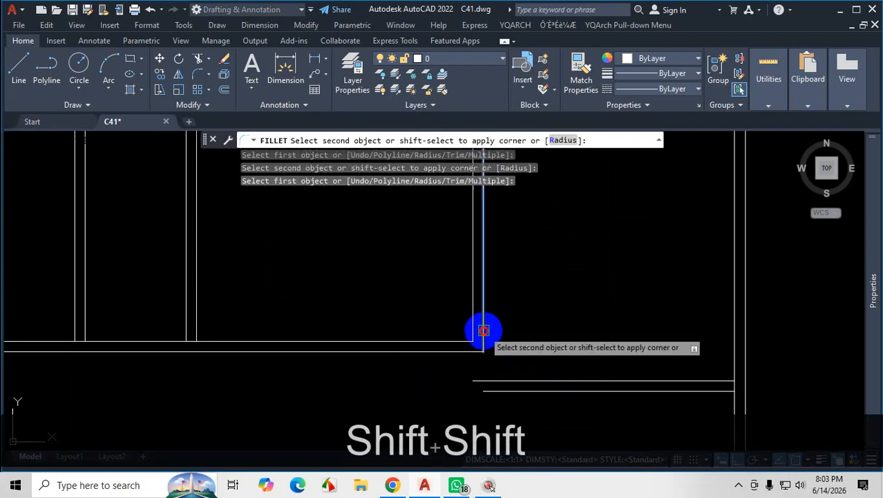
left_click(512, 379, "shift")
left_click(471, 323)
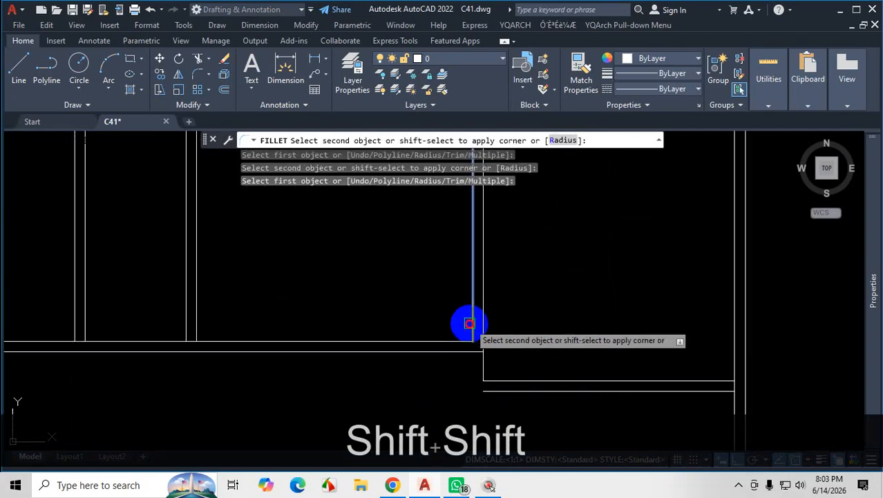
left_click(512, 391, "shift")
scroll(484, 380, "down", 3)
scroll(559, 375, "up", 2)
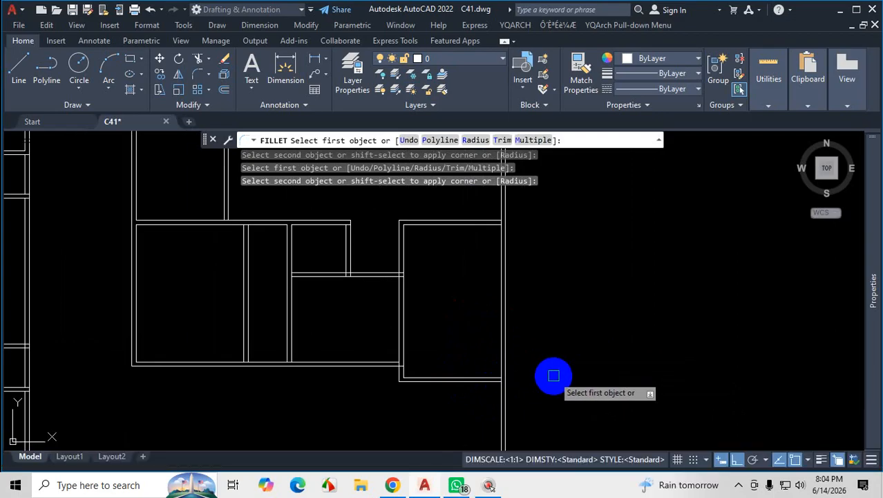
key("Escape")
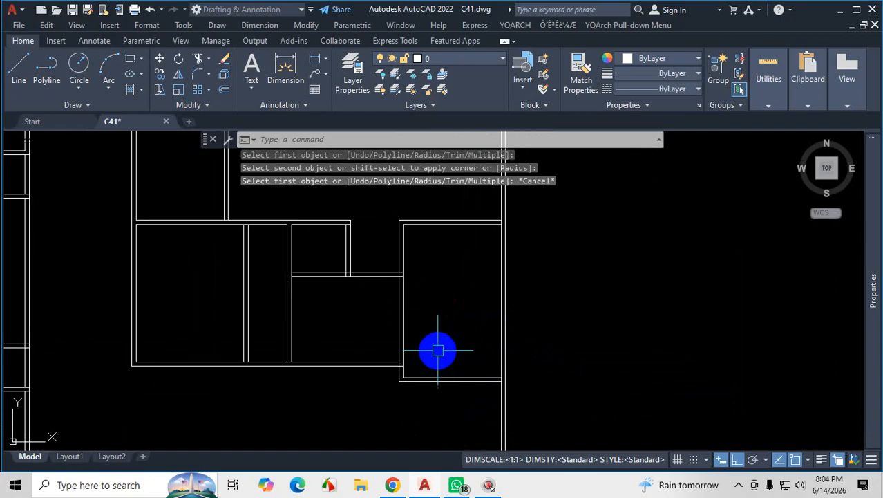
Trim away the two vertical wall lines between the stair area and the parking area above the bottom wall.
type("tr")
key("Return")
mouse_move(427, 306)
left_mouse_down()
mouse_move(374, 318)
mouse_move(435, 302)
left_mouse_up()
scroll(395, 371, "up", 5)
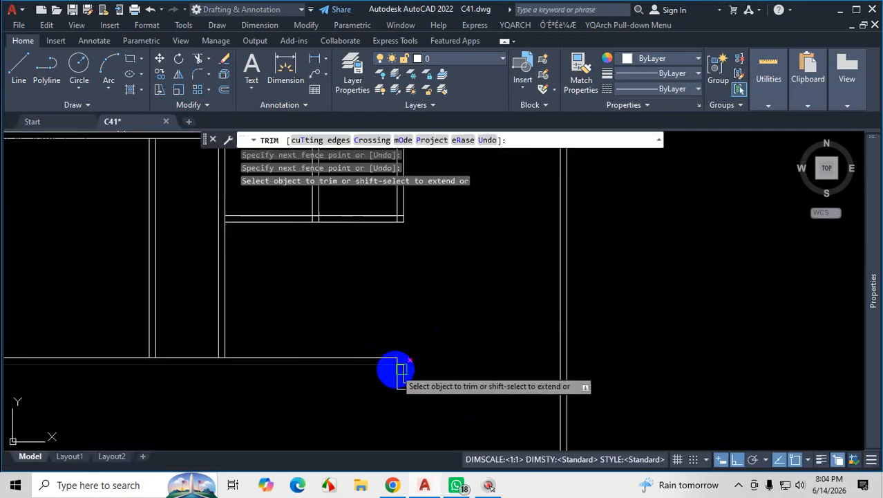
key("Escape")
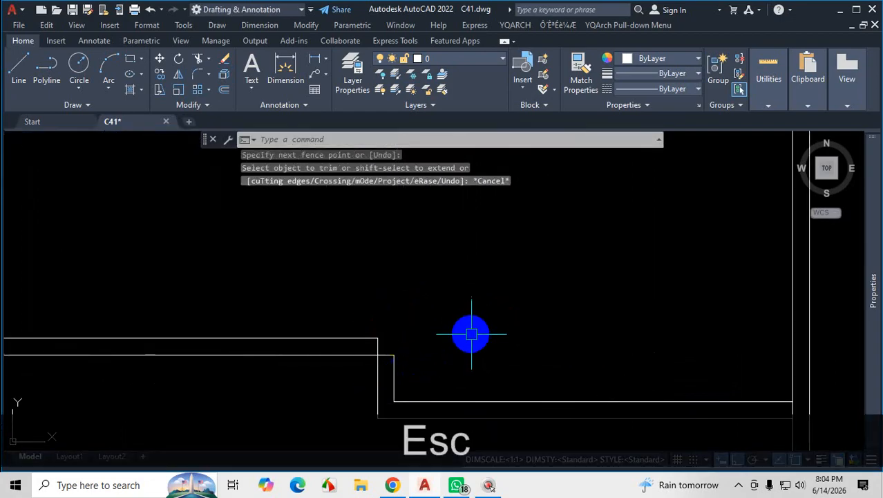
Fillet the short parking-side vertical line with the inner bottom wall line to form a sharp corner.
type("f")
key("Return")
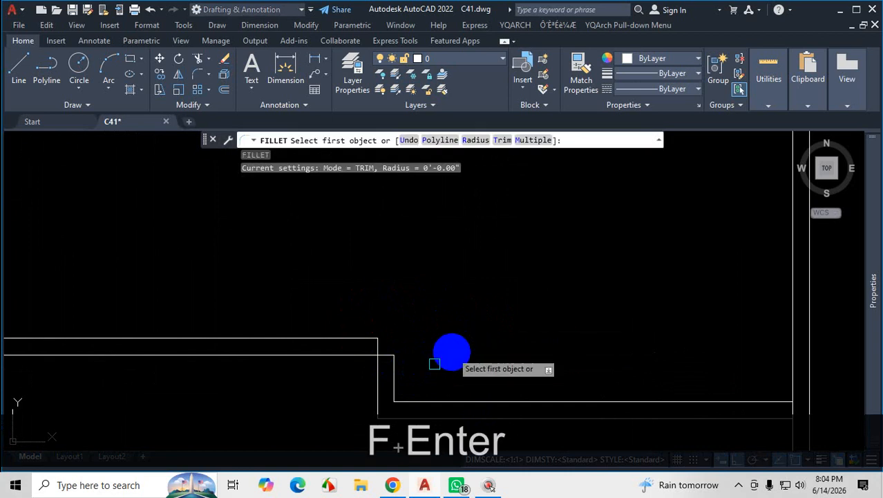
left_click(395, 373)
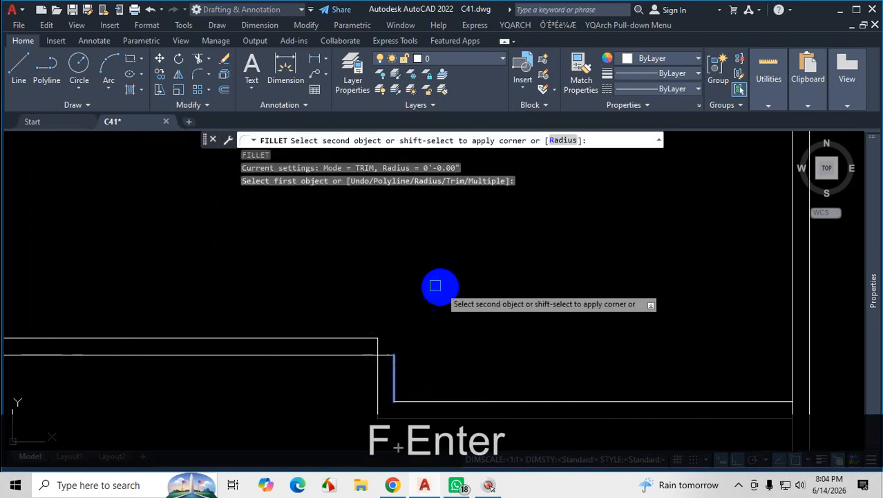
left_click(351, 338, "shift")
scroll(473, 259, "down", 4)
scroll(470, 267, "up", 2)
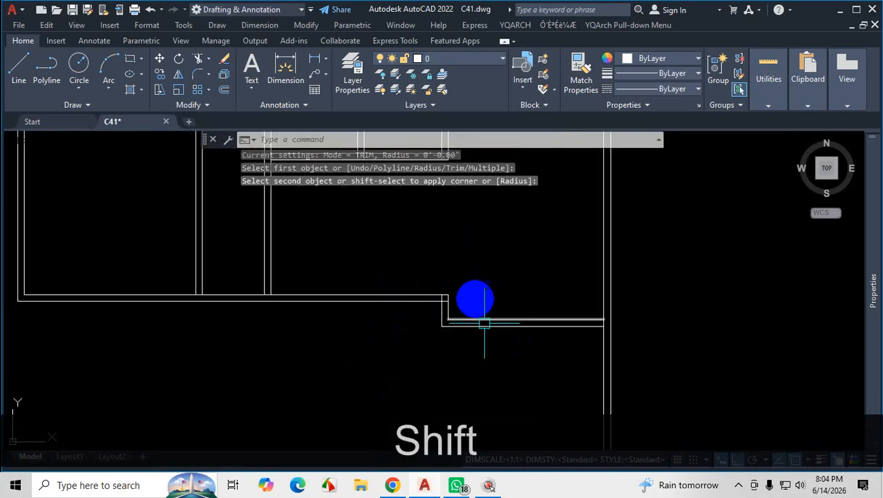
scroll(499, 342, "down", 4)
scroll(522, 304, "up", 2)
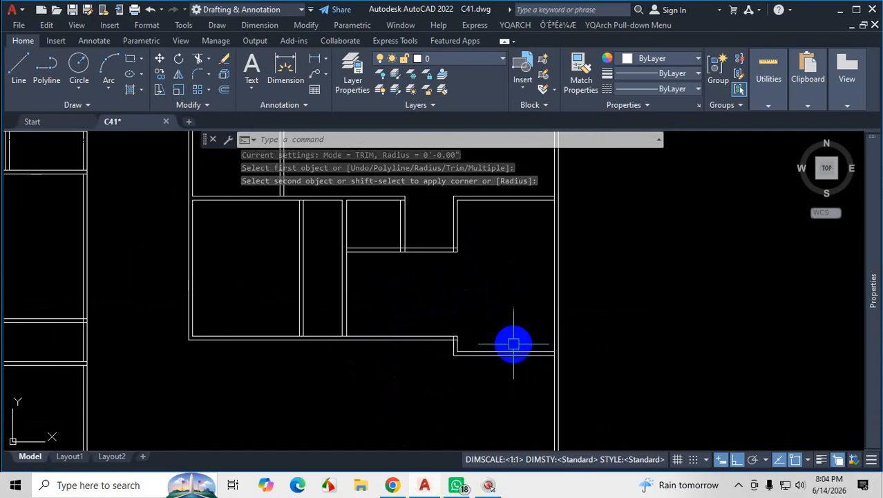
Switch to the plan PDF and mark the parking area's width and its length from the upper wall downward, then clear the marks.
scroll(508, 342, "up", 2)
left_click(459, 486)
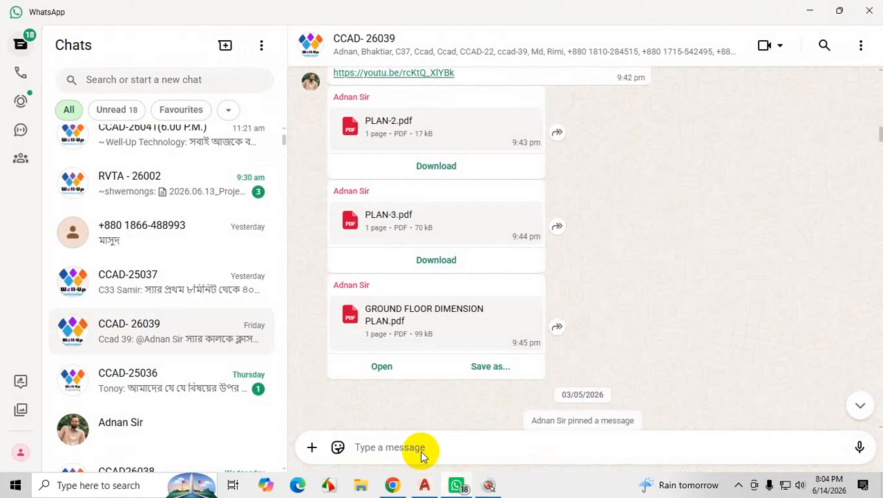
left_click(393, 485)
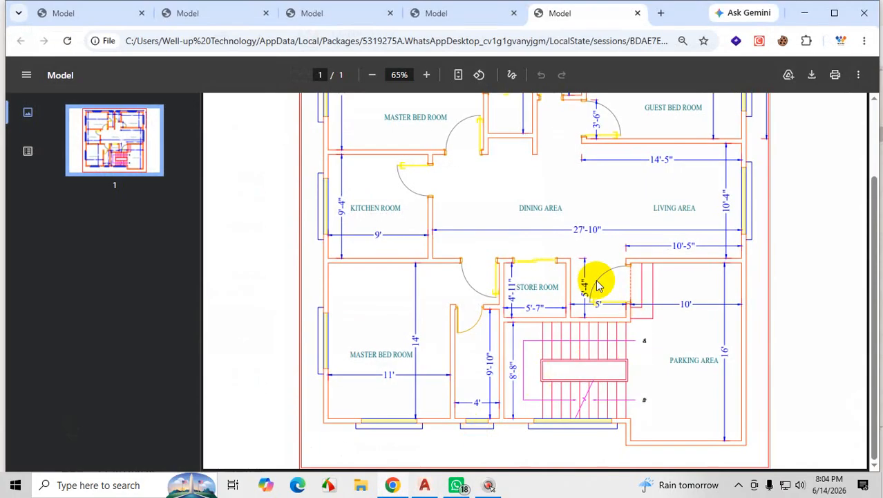
key("ctrl+1")
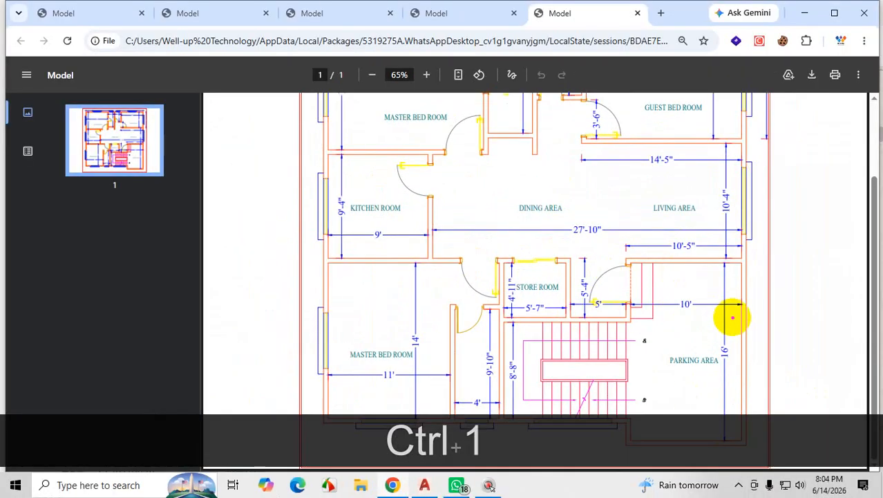
left_click_drag(739, 313, 650, 317)
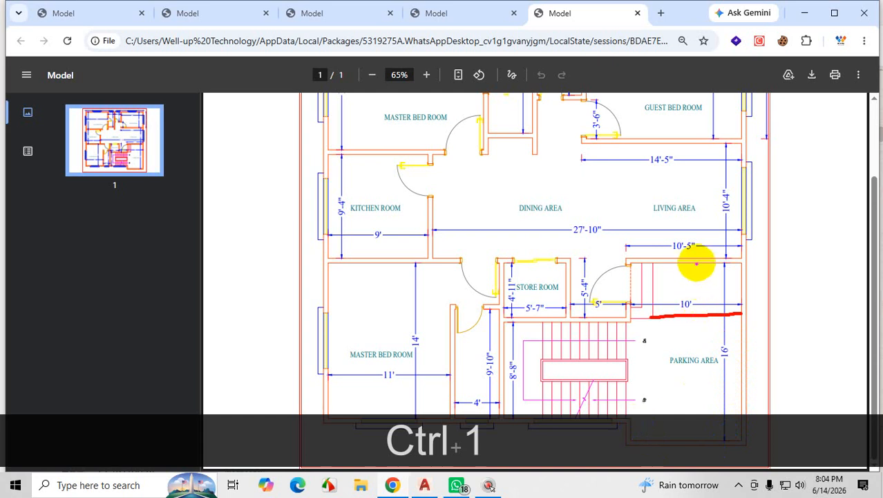
mouse_move(694, 269)
left_mouse_down()
mouse_move(697, 456)
mouse_move(691, 429)
left_mouse_up()
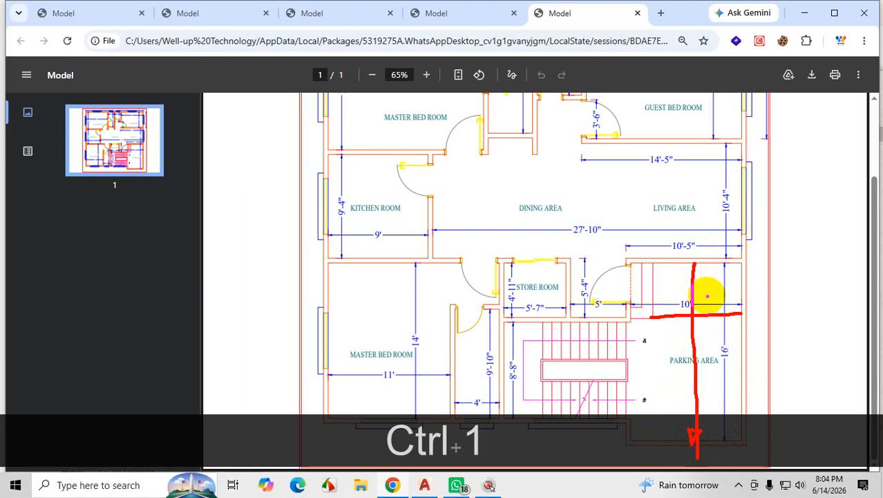
key("Escape")
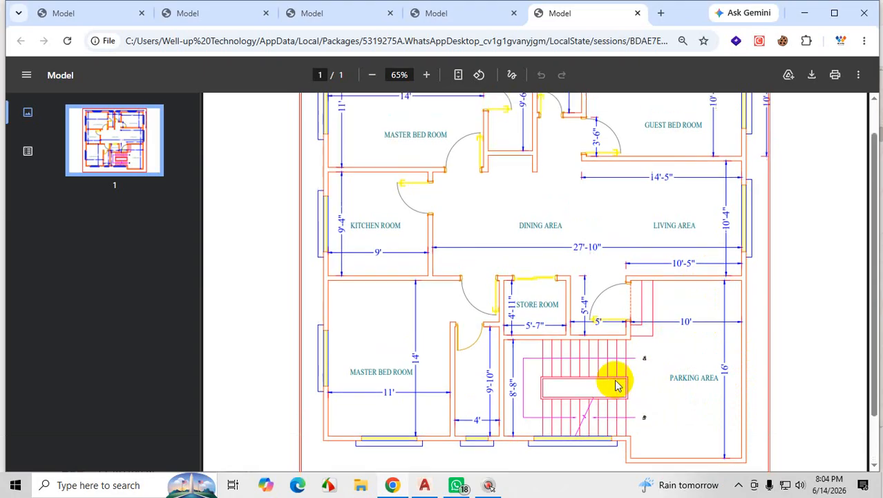
Review the parking area in the plan PDF, then switch to AutoCAD and examine the parking bottom wall and its short corner.
scroll(618, 381, "up", 2)
scroll(488, 456, "down", 2)
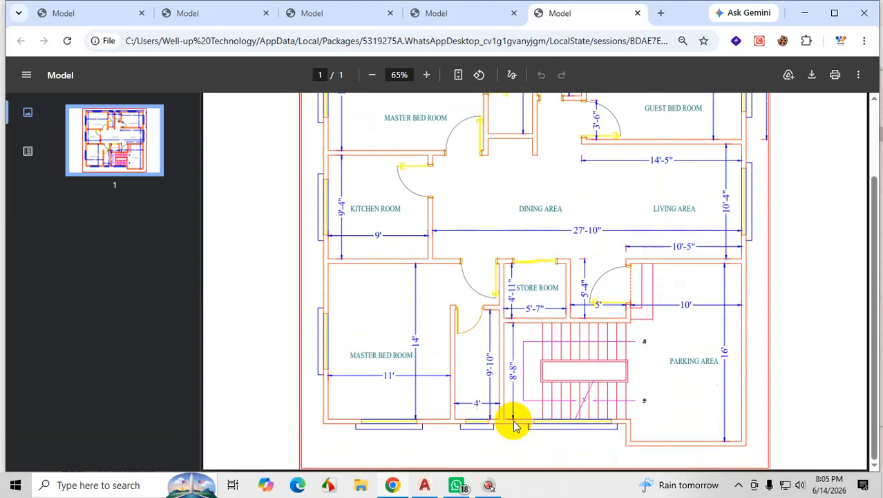
left_click(425, 485)
scroll(532, 319, "down", 3)
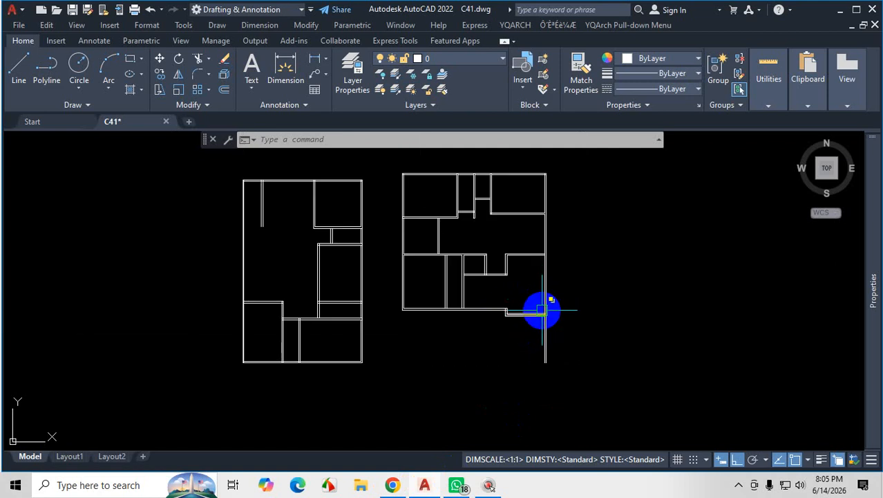
scroll(525, 304, "up", 3)
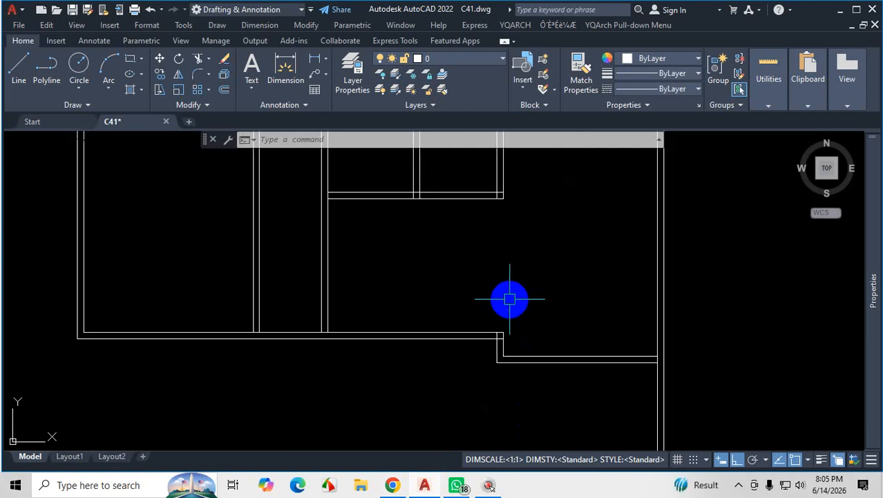
scroll(532, 313, "down", 4)
scroll(564, 314, "up", 4)
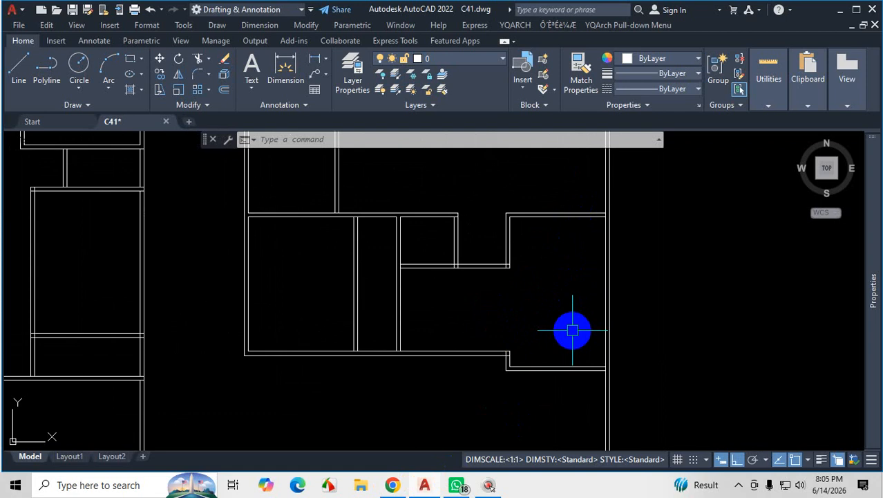
scroll(522, 319, "up", 3)
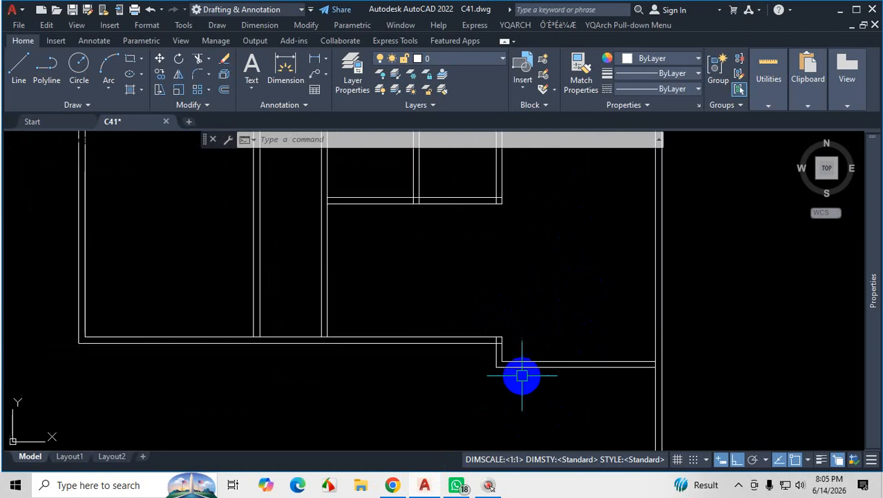
scroll(528, 342, "down", 3)
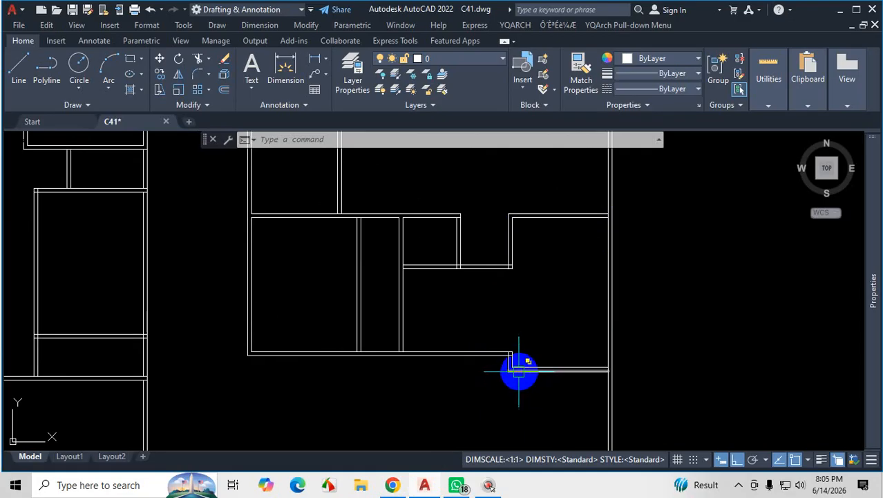
scroll(515, 360, "up", 3)
scroll(503, 343, "down", 2)
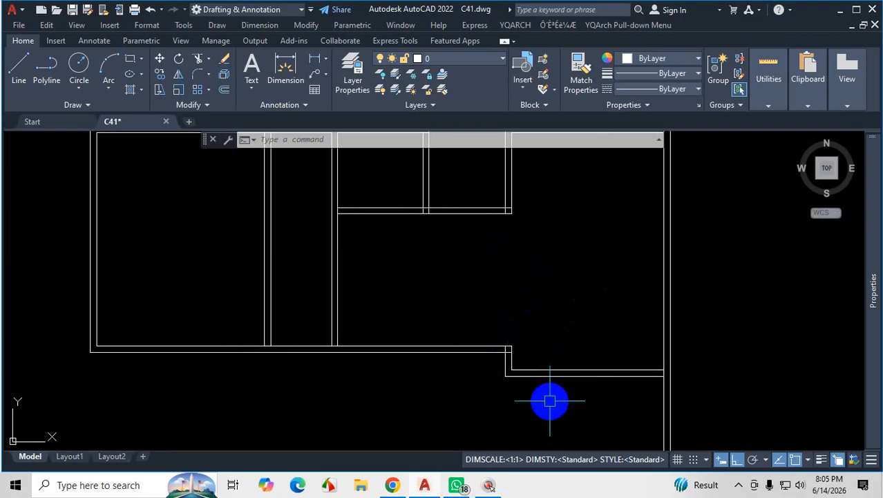
Mark the short vertical wall lines at the parking area's bottom corner, then clear the marks.
key("ctrl+1")
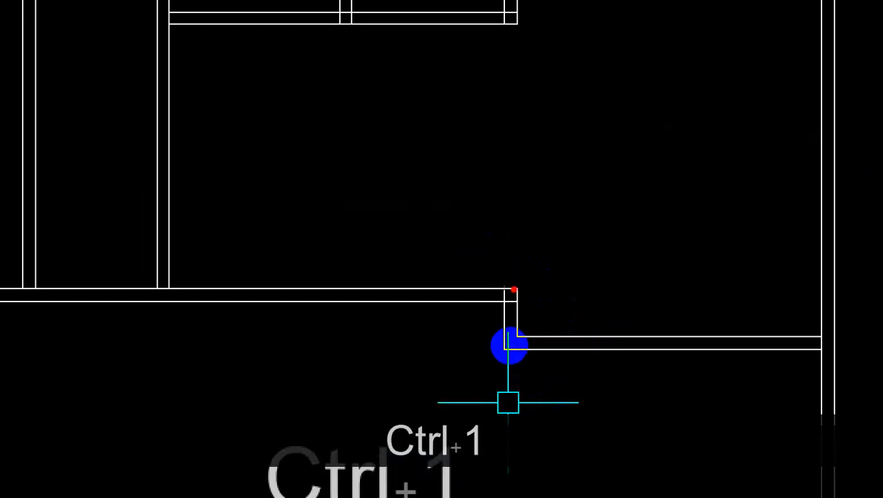
left_click_drag(510, 342, 509, 373)
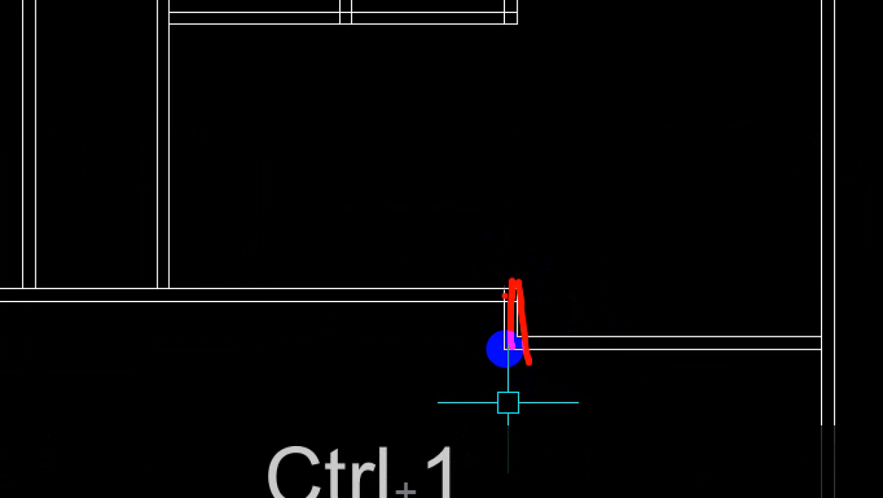
key("Escape")
scroll(518, 339, "down", 2)
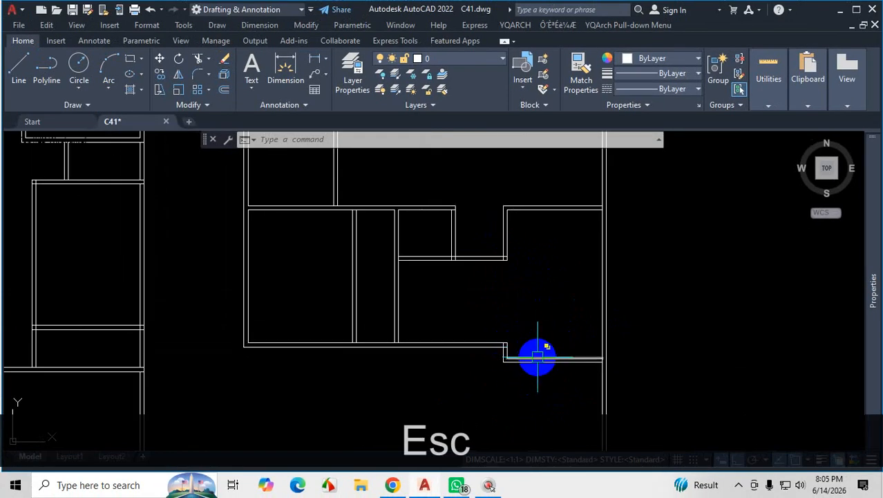
Delete the two short vertical wall lines and the two bottom wall lines of the parking area.
scroll(533, 355, "up", 2)
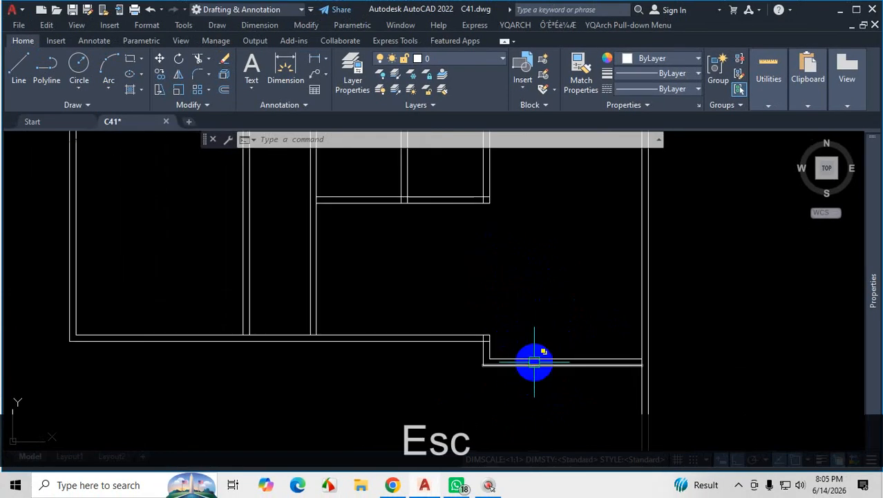
scroll(534, 360, "up", 2)
left_click(527, 343)
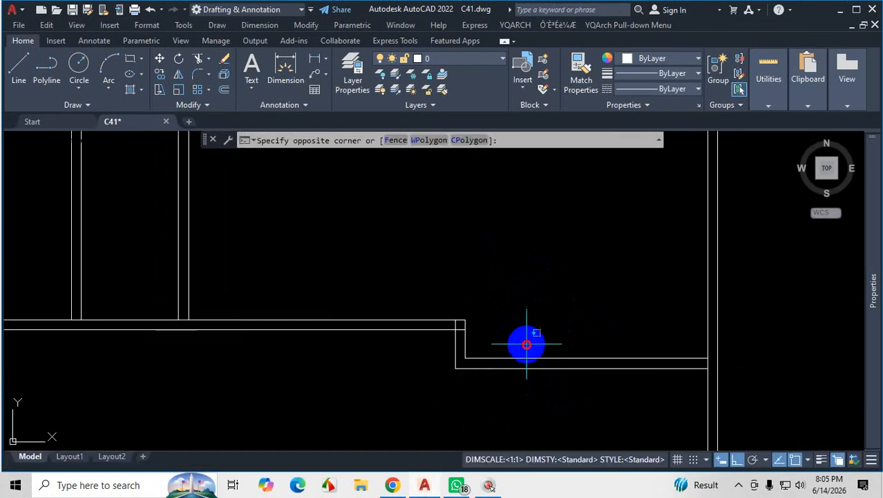
left_click(442, 386)
key("Delete")
scroll(488, 381, "down", 1)
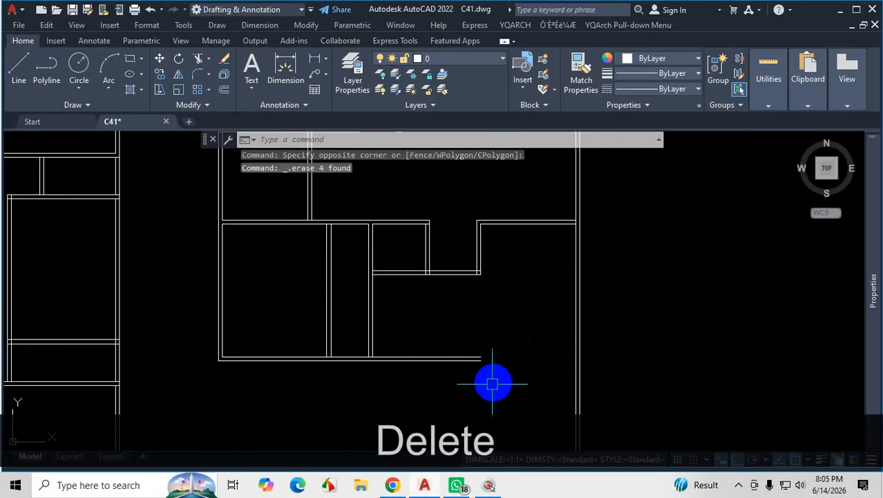
Extend both lines of the stair area's bottom wall across the parking area to the outer side wall.
scroll(493, 381, "up", 1)
type("ex")
key("Return")
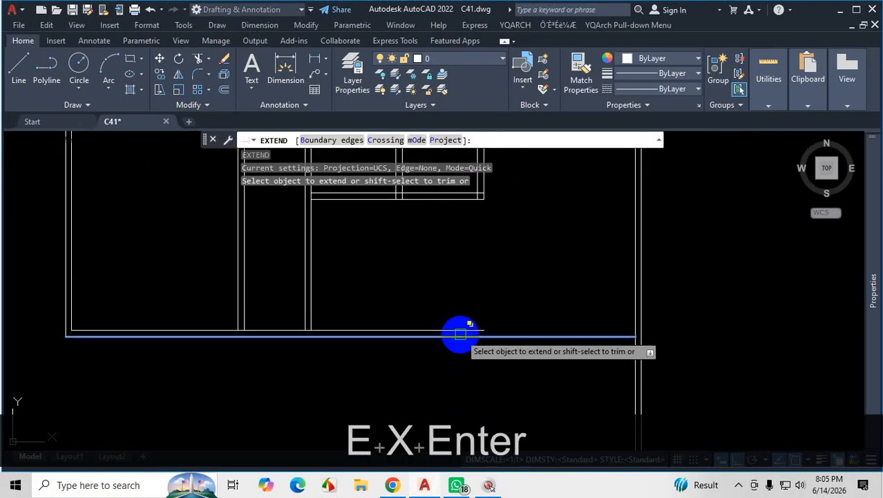
left_click(461, 329)
key("Escape")
scroll(517, 356, "down", 1)
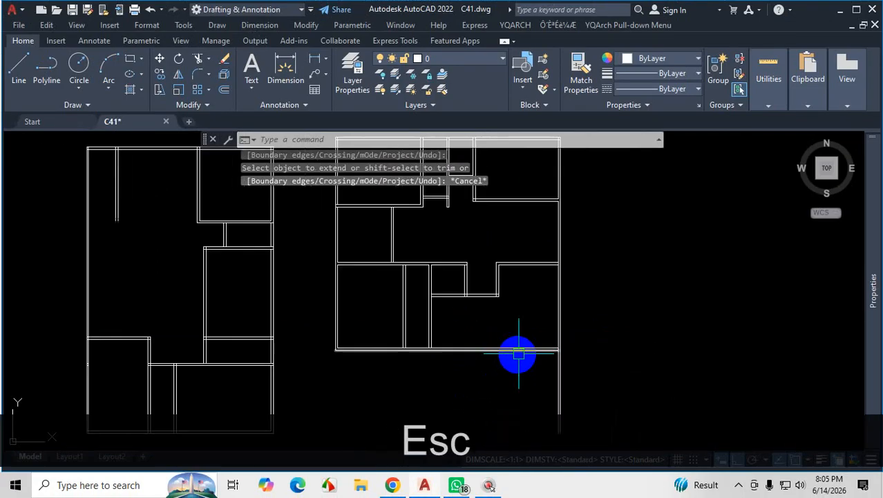
Offset the lower line of the parking area's upper wall 16' downward.
scroll(535, 371, "up", 1)
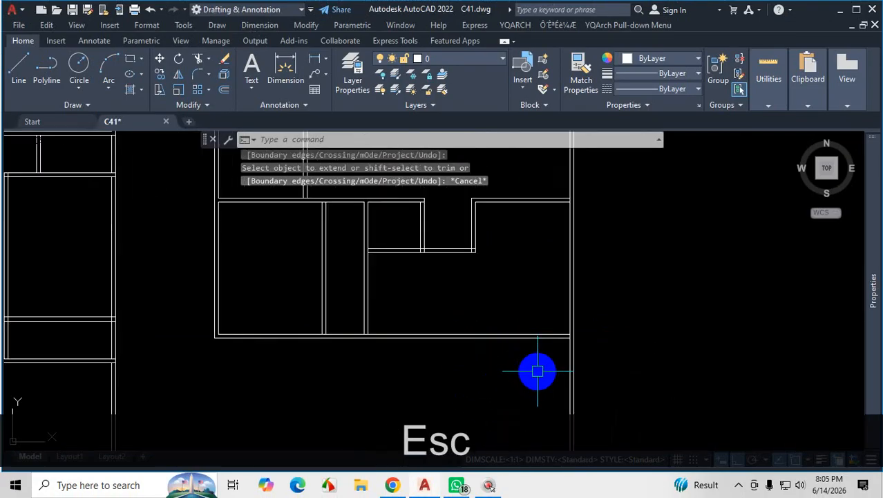
left_click(526, 227)
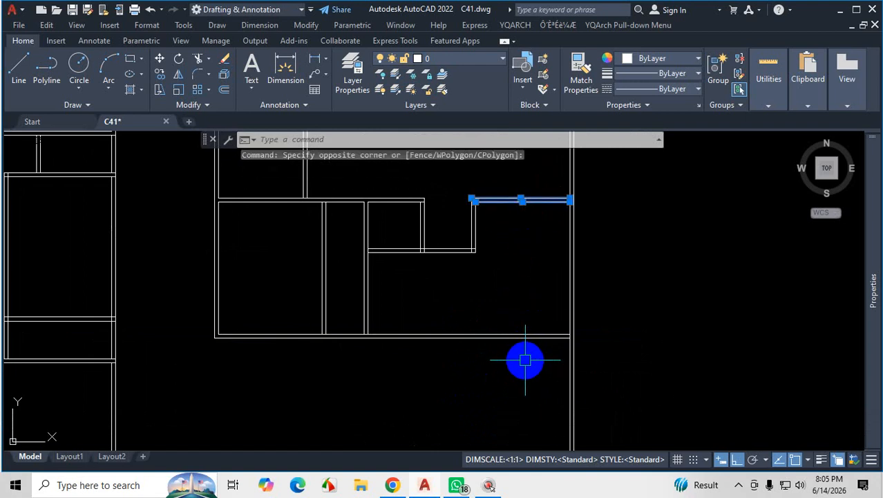
key("Escape")
type("o")
key("Return")
key("Return")
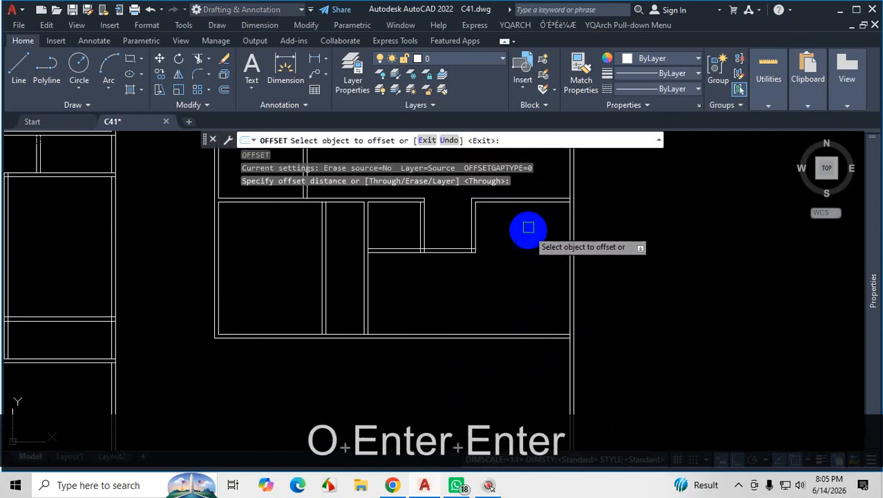
scroll(538, 205, "up", 1)
left_click(537, 201)
scroll(519, 261, "down", 2)
scroll(525, 371, "up", 2)
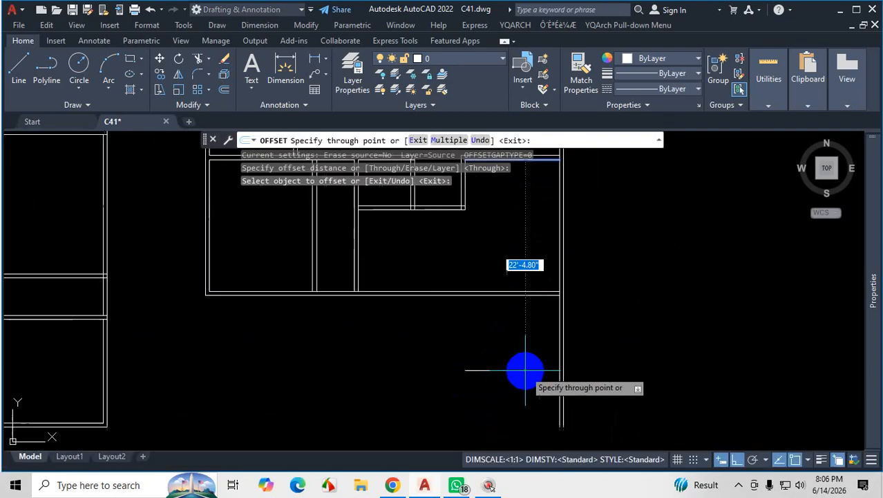
type("16'")
key("Return")
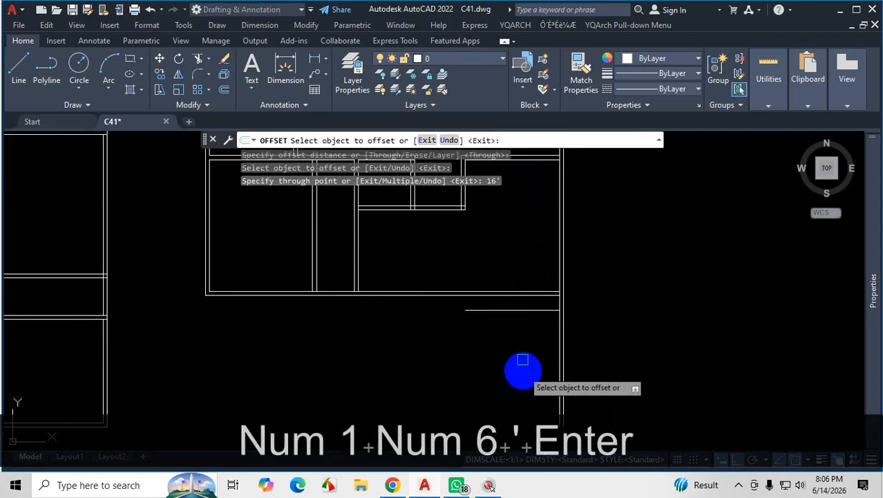
Offset the new parking bottom line 5 inches downward to form the wall thickness, and end Offset.
left_click(522, 307)
type("5")
key("Return")
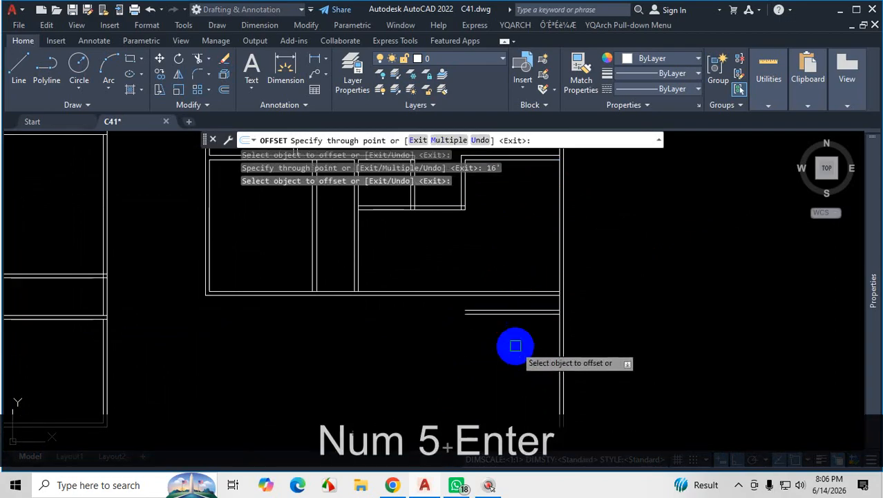
key("Escape")
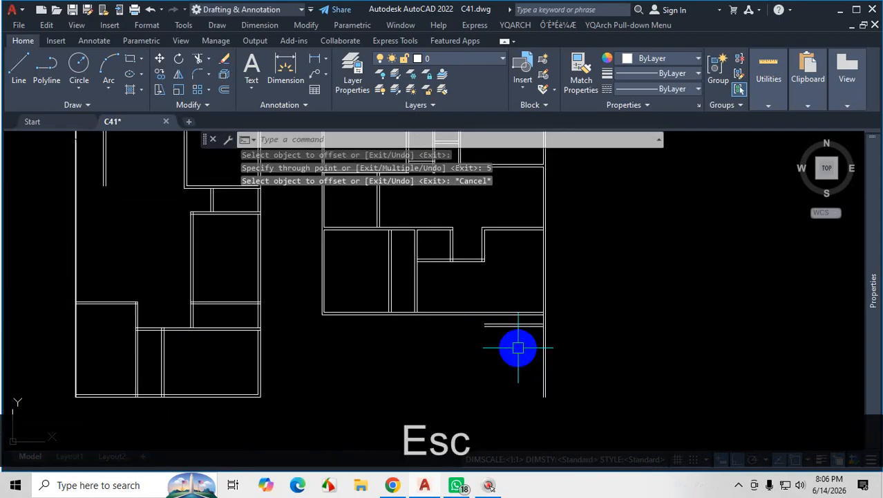
key("ctrl+1")
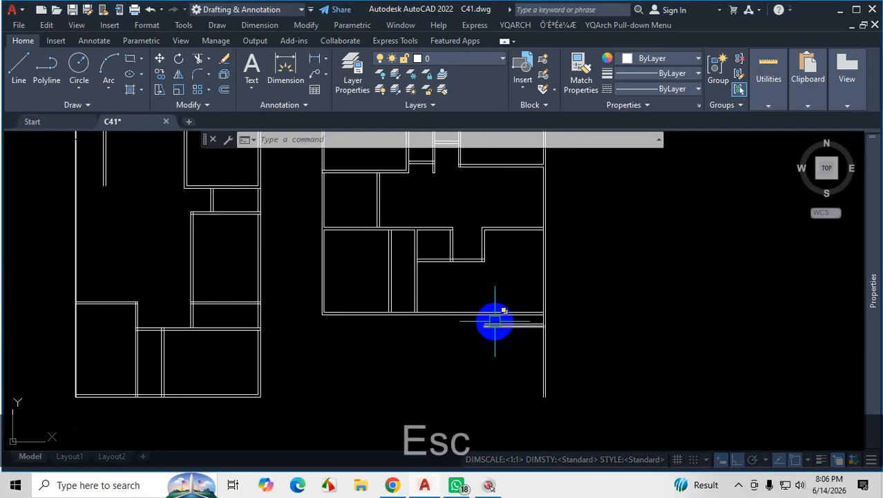
scroll(509, 387, "up", 4)
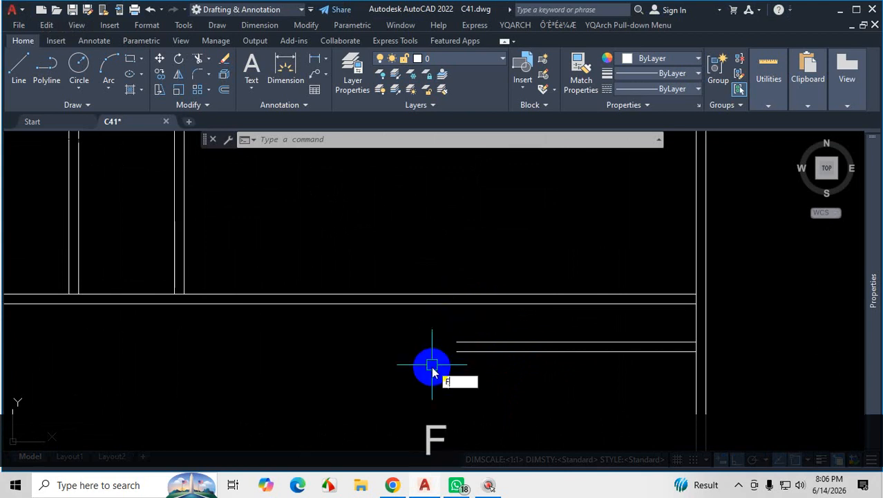
key("space")
type("m")
key("Return")
left_click(415, 303)
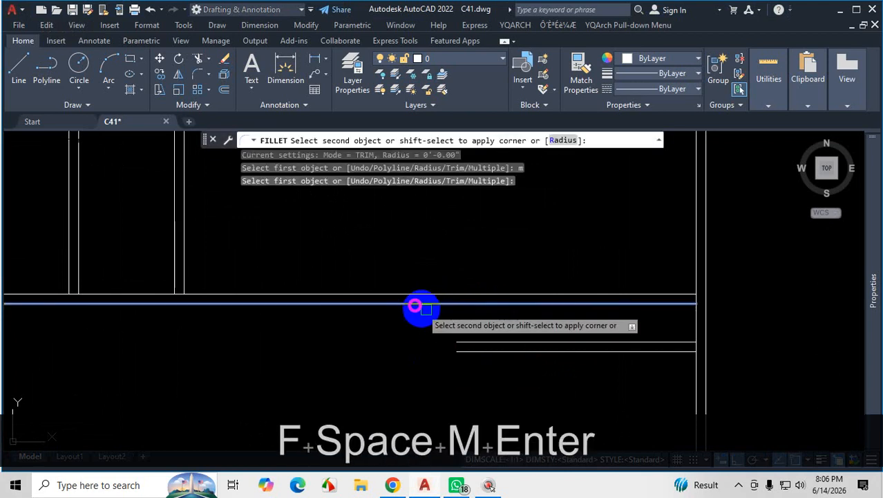
key("shift")
key("shift")
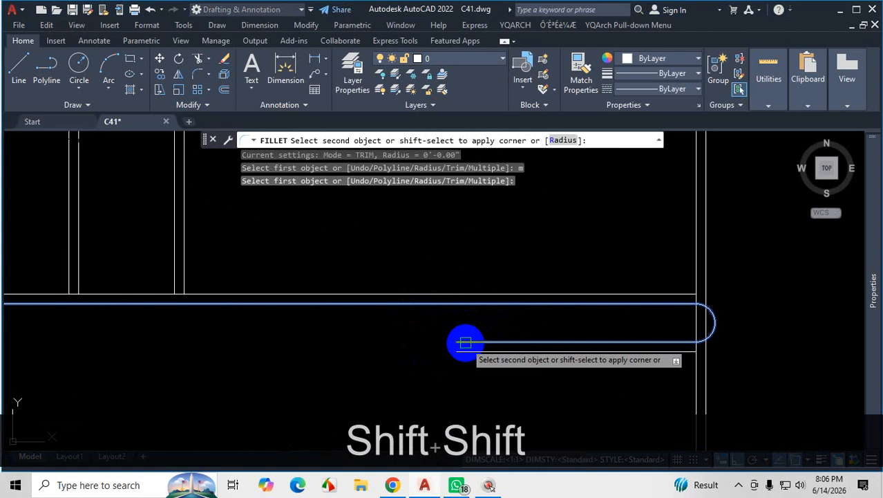
key("Escape")
key("Escape")
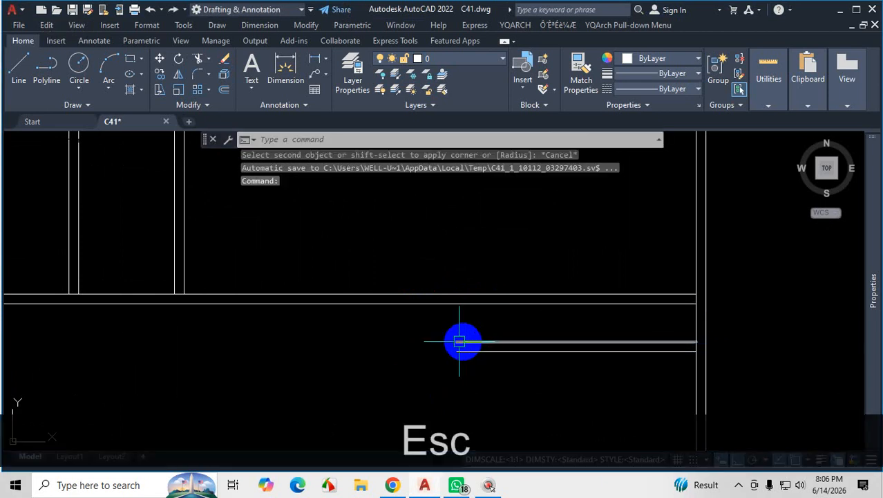
Draw a 2' vertical line from the stair-side end of the upper parking bottom line up to the inner bottom wall line.
scroll(499, 408, "down", 2)
scroll(489, 390, "down", 3)
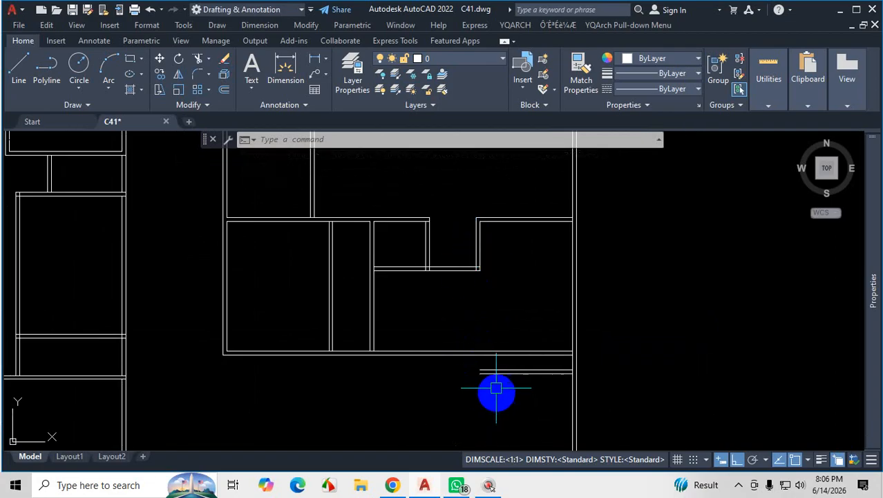
scroll(492, 387, "up", 2)
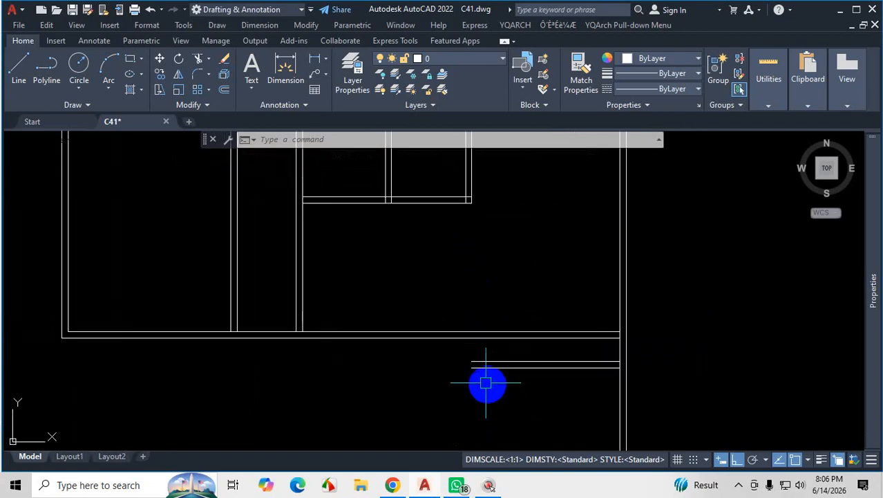
left_click(23, 71)
left_click(465, 349)
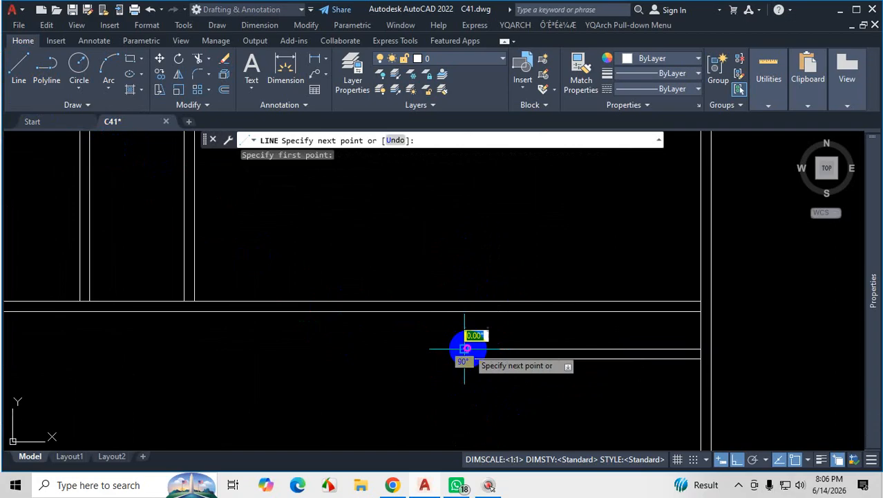
left_click(464, 302)
key("Escape")
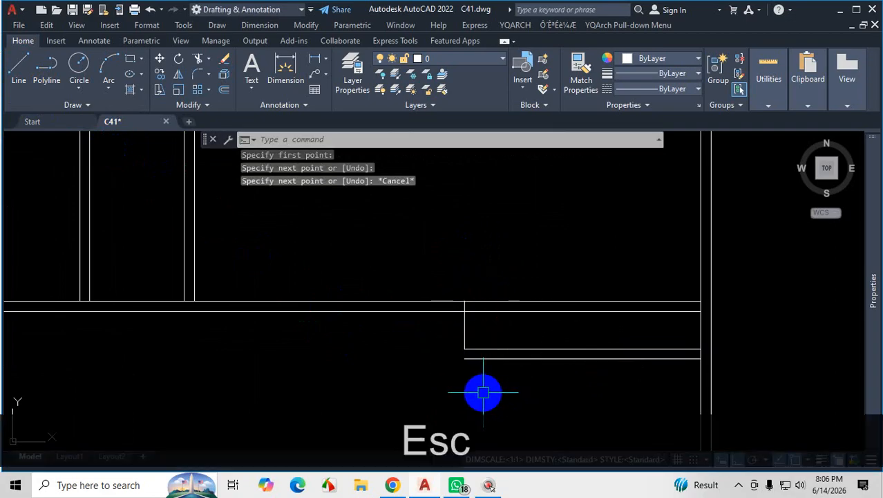
Offset the short vertical line 5 inches toward the stair area and end Offset.
type("o")
key("Return")
key("Return")
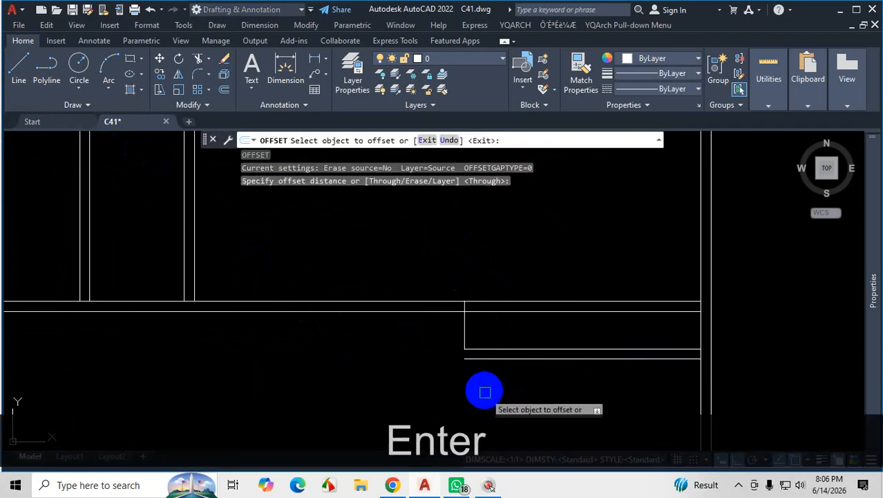
left_click(467, 325)
type("5")
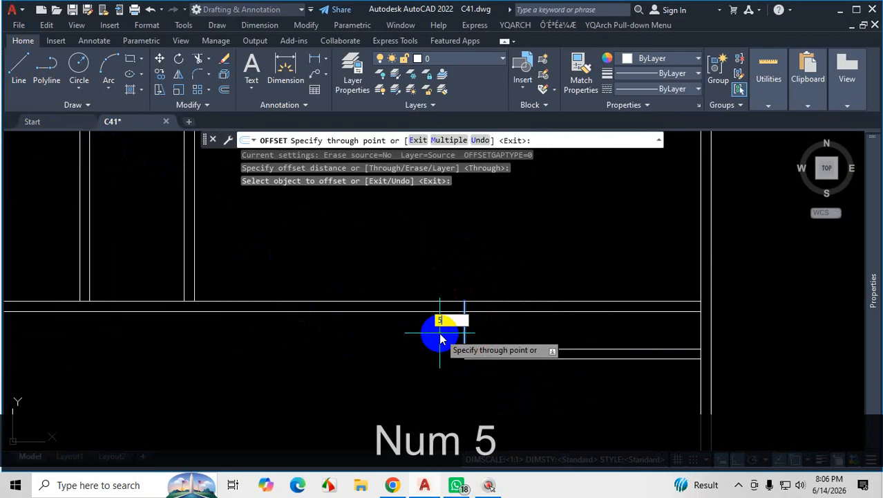
key("Return")
scroll(444, 365, "down", 3)
key("Escape")
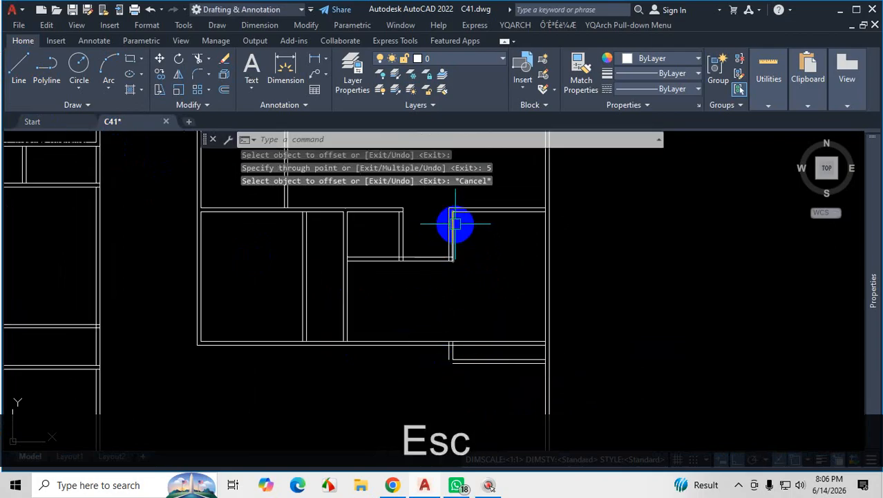
scroll(456, 413, "up", 3)
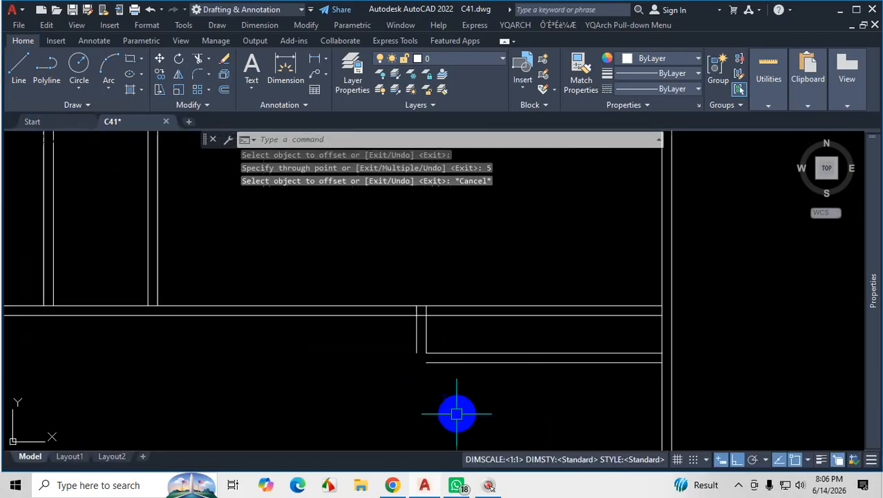
scroll(456, 414, "up", 2)
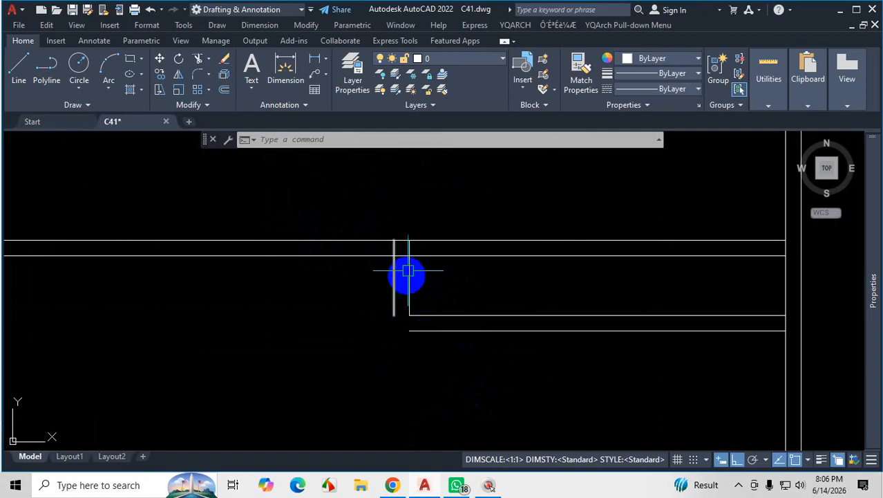
Fillet the inner and outer bottom wall lines to the two short vertical lines at zero radius, using the Multiple option.
type("f")
key("space")
type("m")
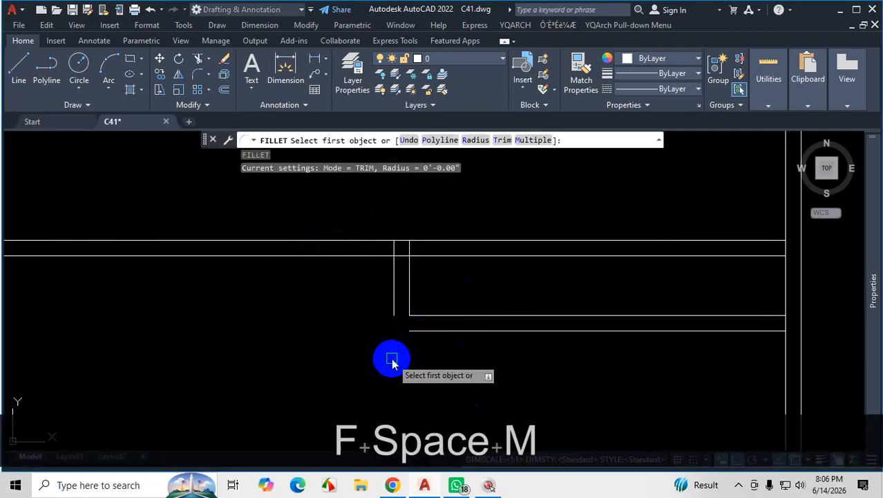
key("Return")
left_click(344, 254)
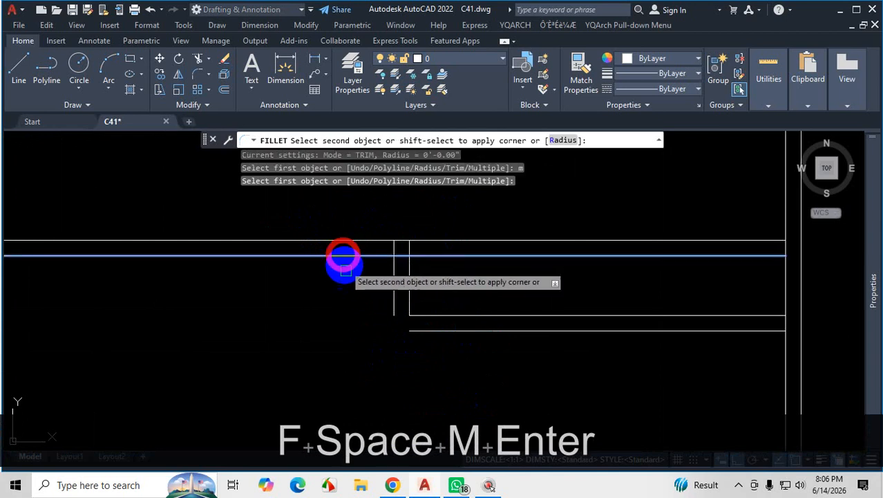
left_click(393, 290, "shift")
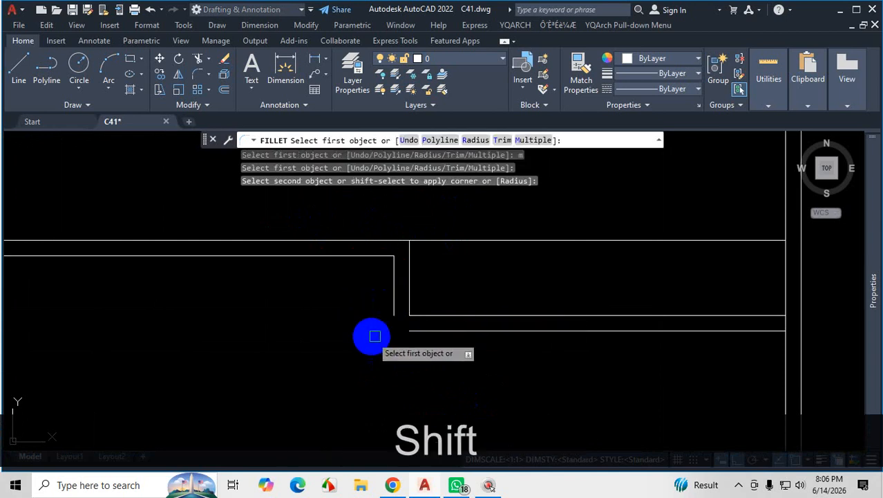
left_click(362, 240)
left_click(408, 250, "shift")
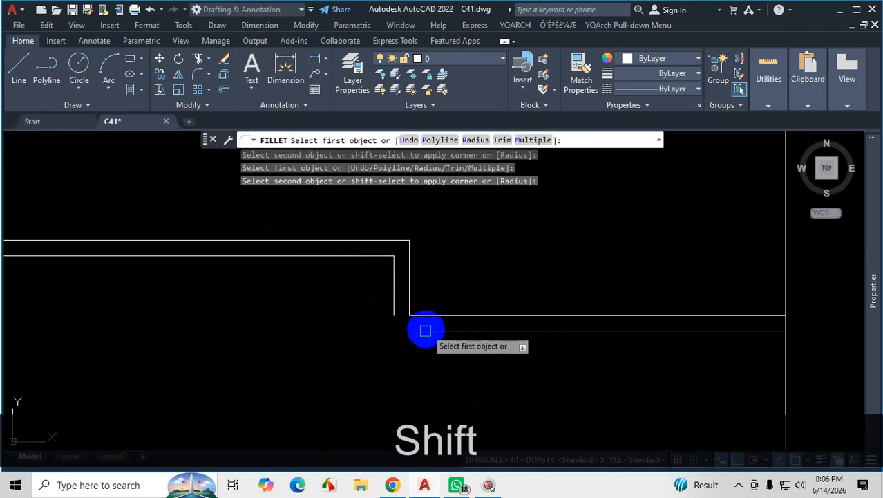
Fillet the lower parking bottom line to the stair-side short vertical line, and end Fillet.
left_click(419, 330)
left_click(388, 297, "shift")
scroll(460, 381, "down", 5)
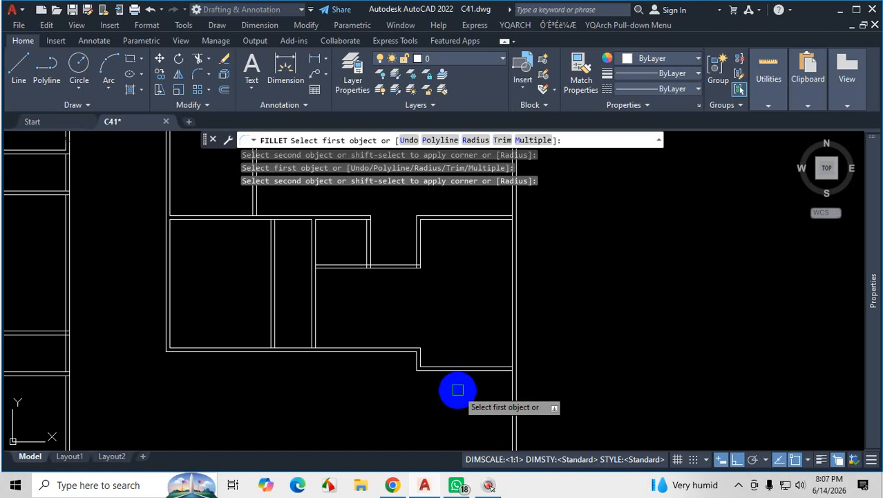
key("Escape")
Examine the stepped corner of the parking area's bottom wall and its fit with the rest of the plan.
scroll(412, 369, "up", 5)
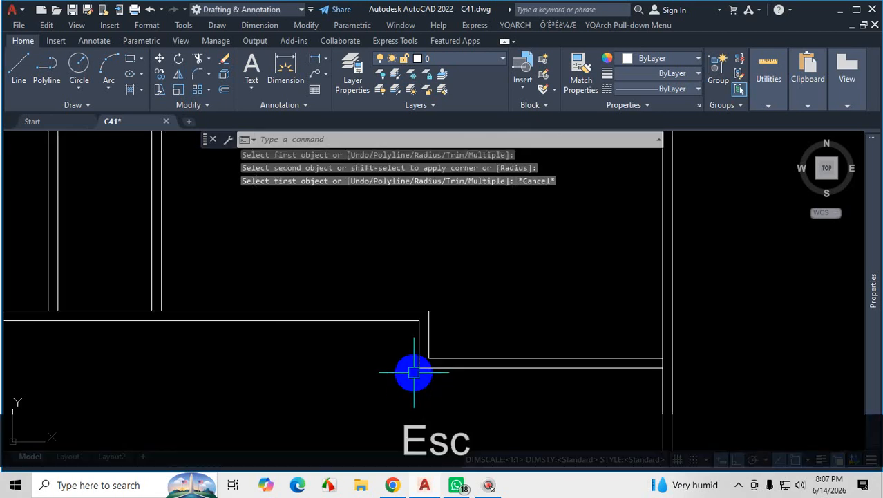
scroll(417, 339, "up", 2)
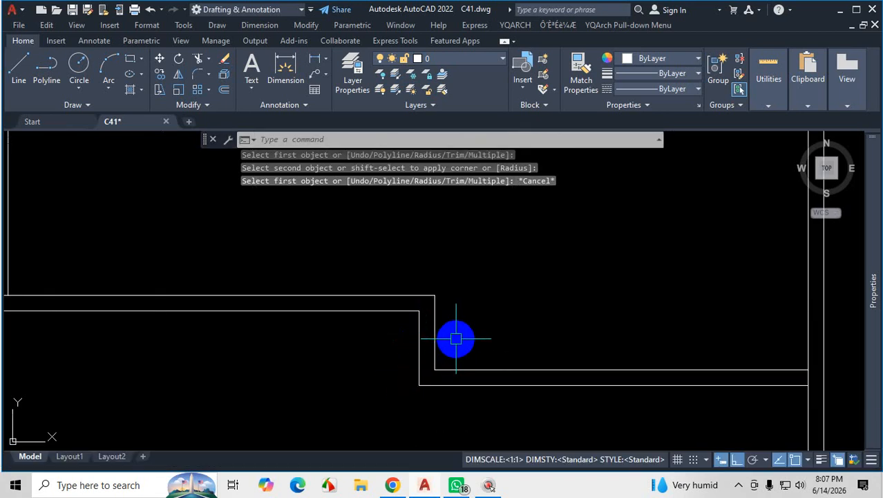
scroll(453, 346, "down", 5)
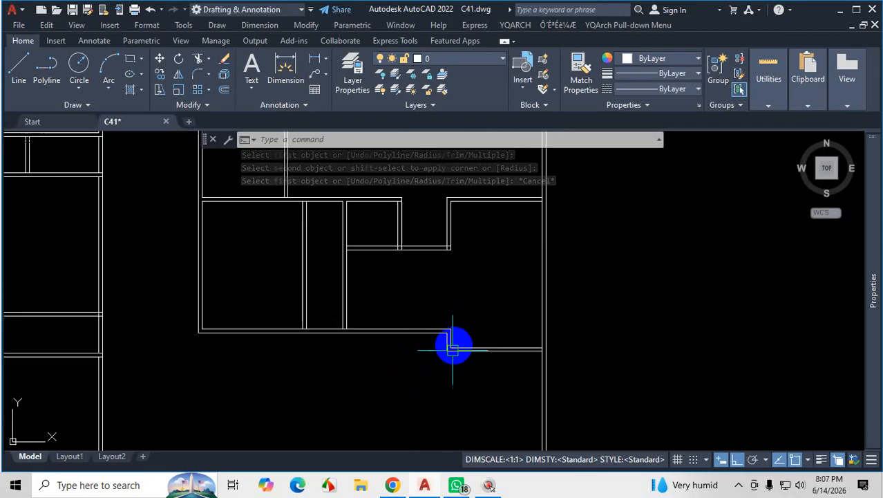
scroll(453, 349, "down", 3)
scroll(464, 332, "up", 3)
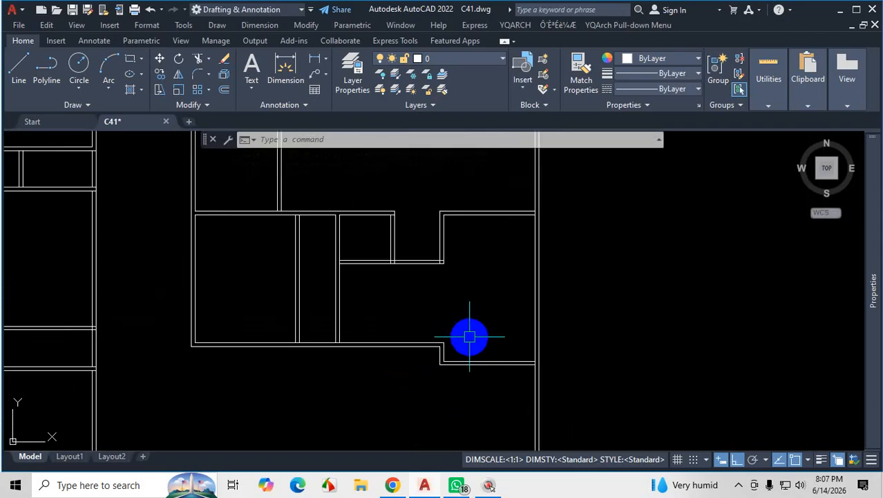
scroll(469, 338, "down", 3)
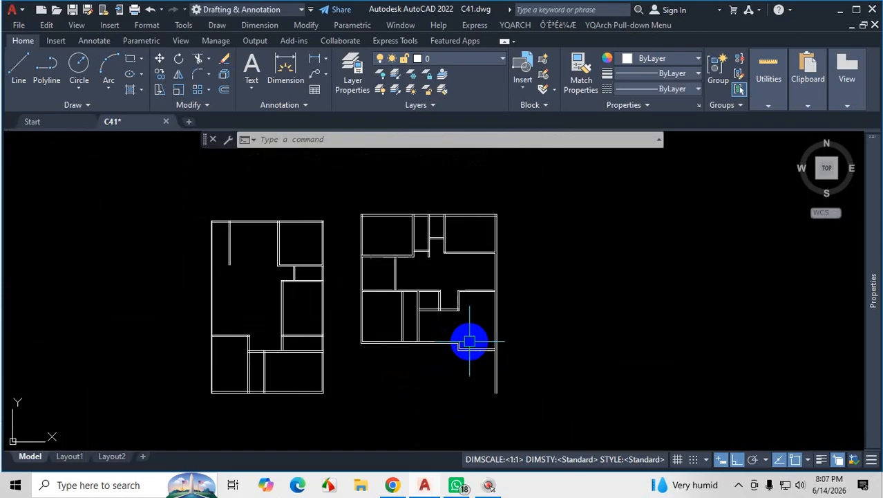
scroll(470, 349, "up", 4)
scroll(460, 309, "down", 4)
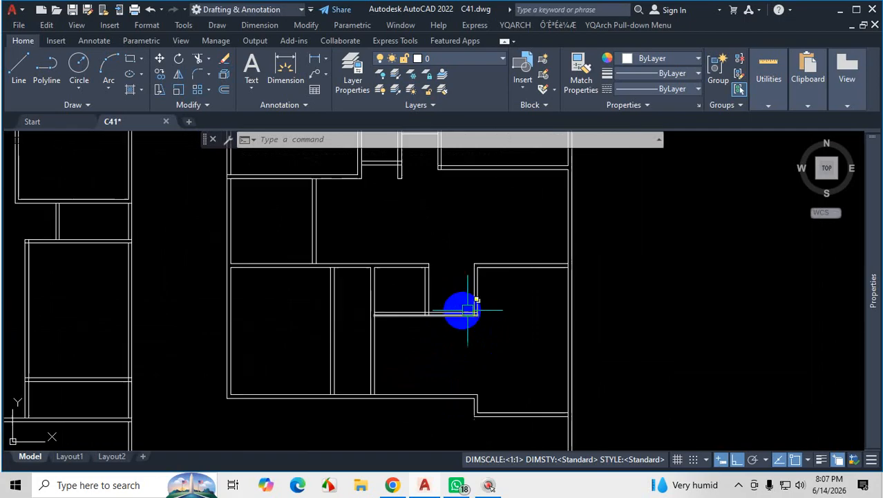
Fillet both parking bottom lines to the inner and outer right-hand wall lines, closing the corner with the Multiple option at zero radius.
scroll(538, 321, "up", 5)
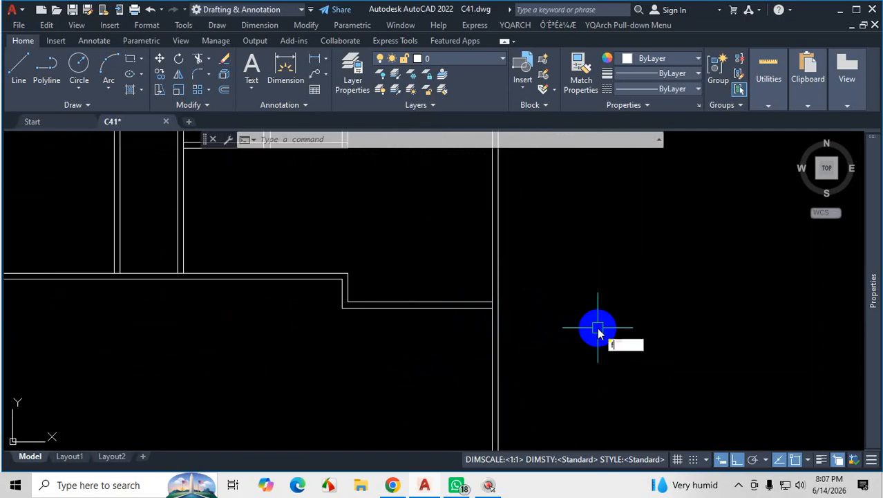
key("space")
type("m")
key("Return")
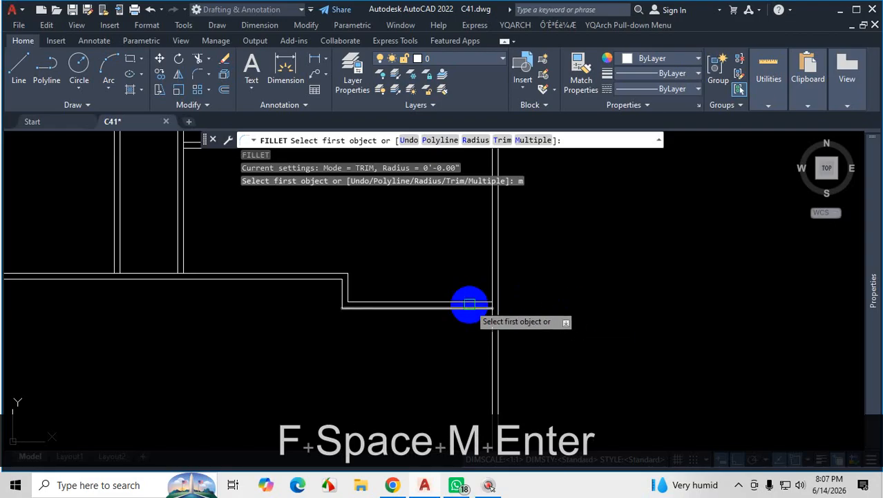
left_click(470, 301, "shift")
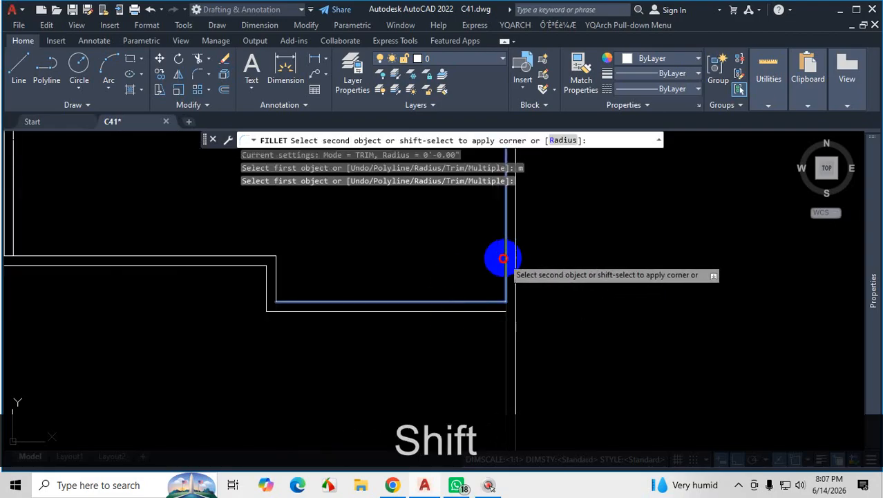
left_click(503, 258, "shift")
left_click(472, 310, "shift")
left_click(516, 261, "shift")
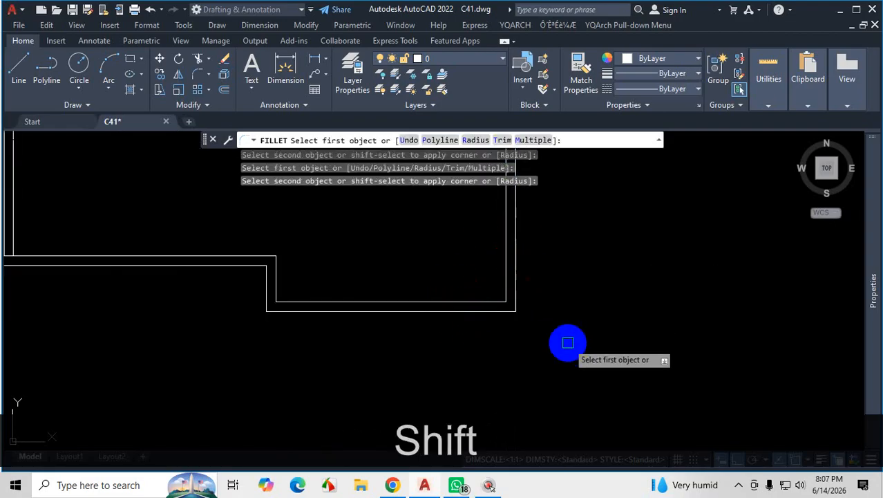
scroll(567, 342, "down", 4)
scroll(608, 362, "down", 4)
scroll(604, 365, "up", 2)
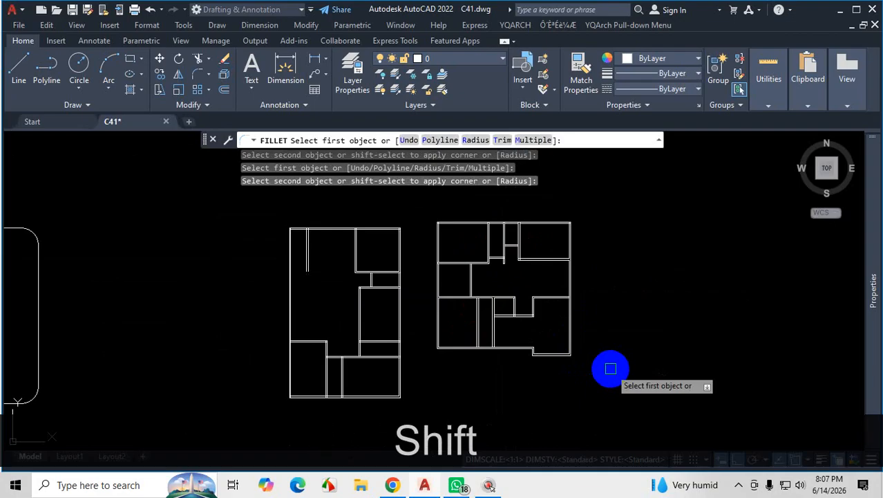
scroll(587, 349, "up", 3)
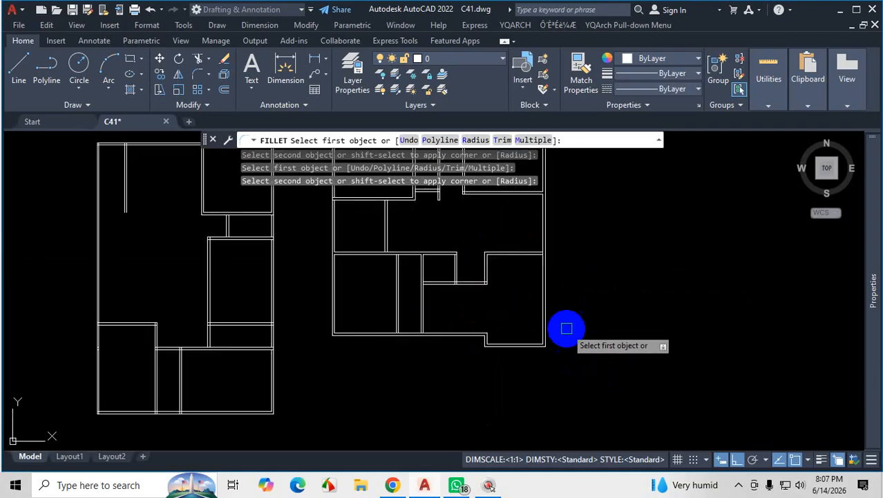
scroll(566, 332, "down", 3)
scroll(546, 304, "up", 6)
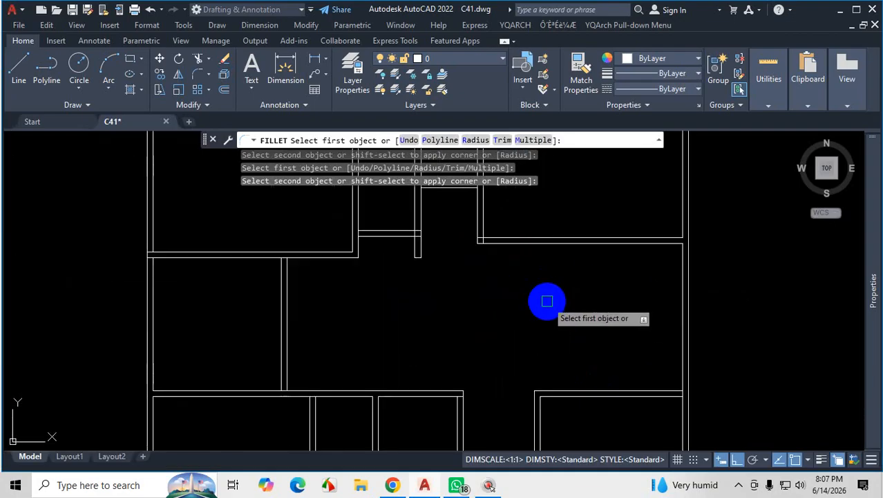
scroll(554, 297, "down", 5)
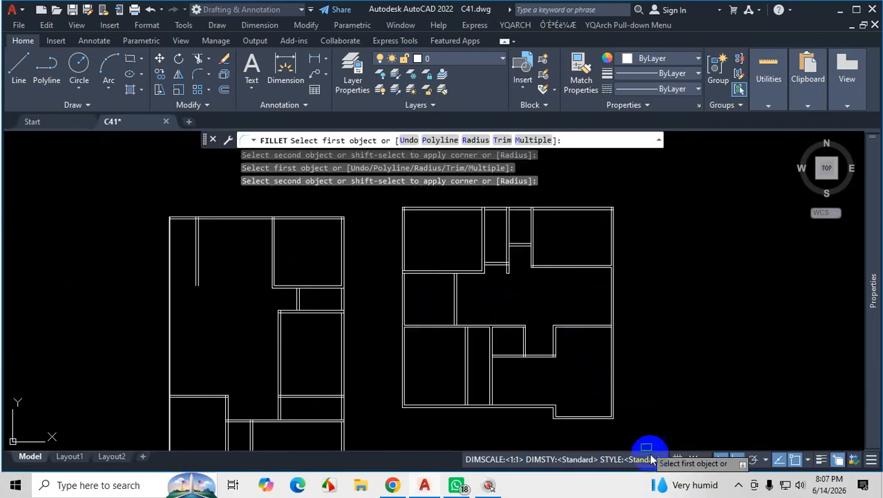
left_click(740, 485)
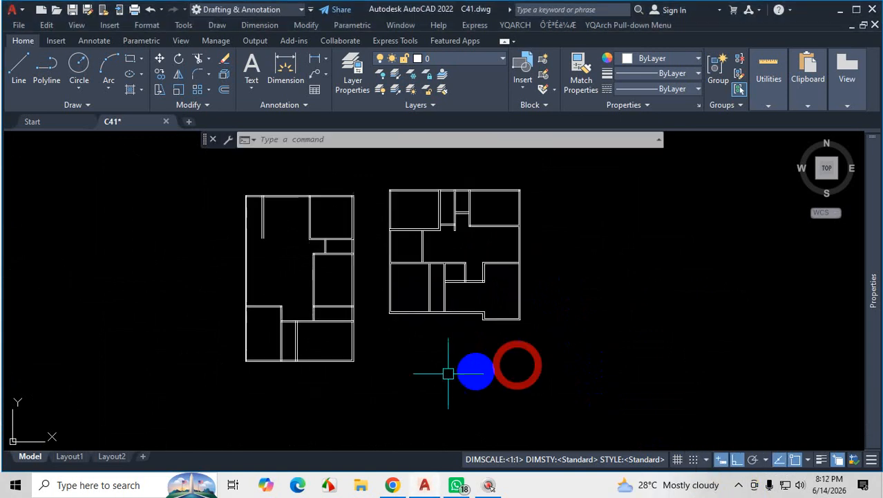
Draw a free vertical practice line in the empty space above the two floor plans.
scroll(474, 369, "down", 4)
left_click(18, 64)
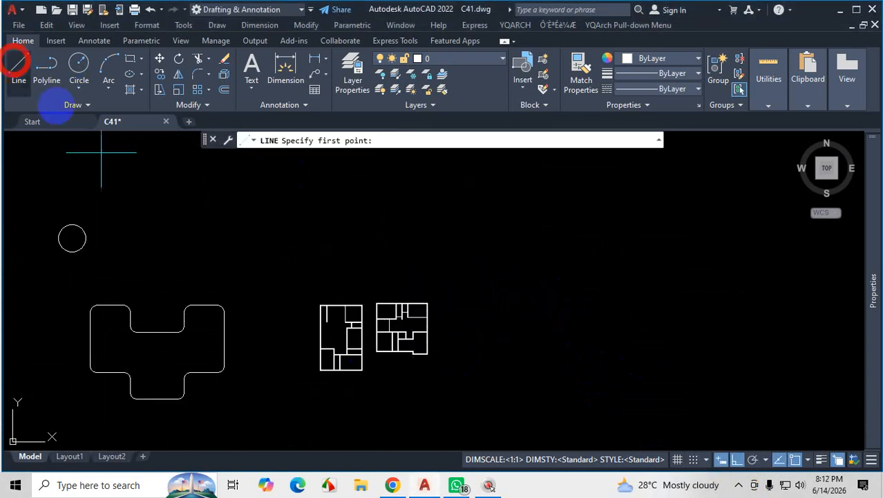
scroll(335, 227, "up", 2)
left_click(338, 209)
left_click(338, 280)
key("Escape")
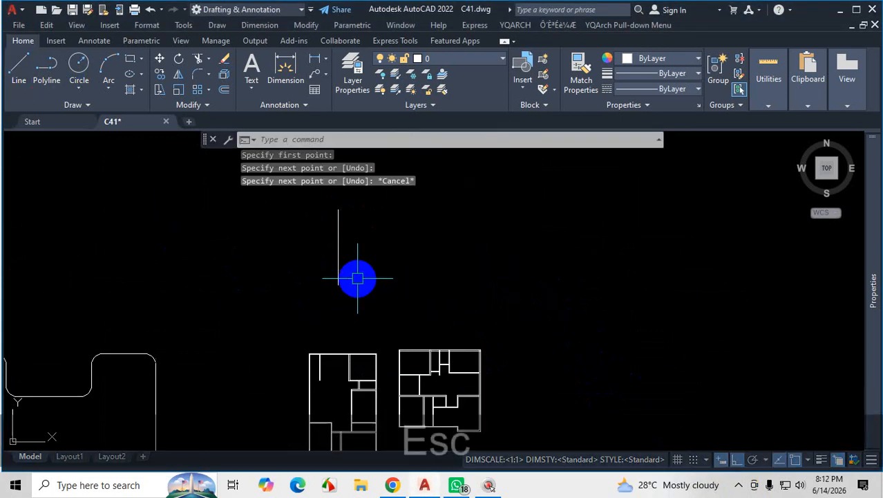
Draw a horizontal practice line to the upper right of the vertical practice line.
left_click(16, 67)
left_click(400, 185)
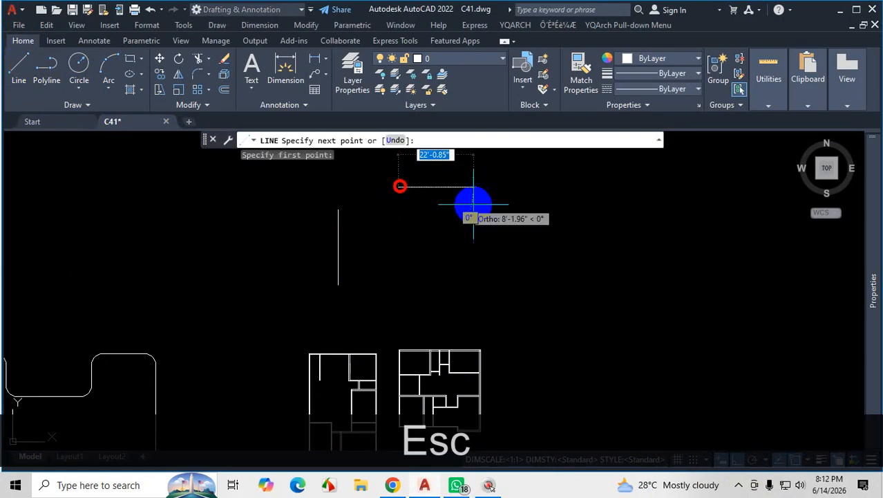
left_click(499, 209)
key("Escape")
Draw a second, slightly longer horizontal line below the first horizontal practice line.
scroll(501, 261, "down", 2)
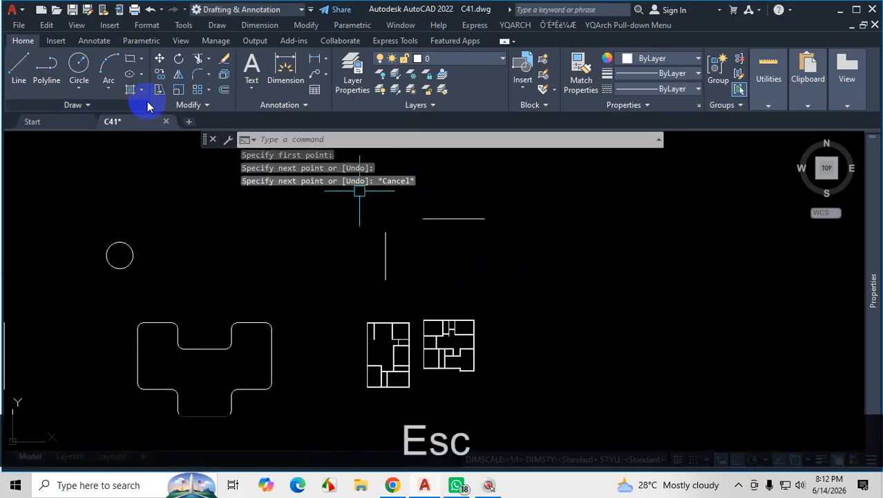
left_click(19, 67)
scroll(460, 252, "up", 3)
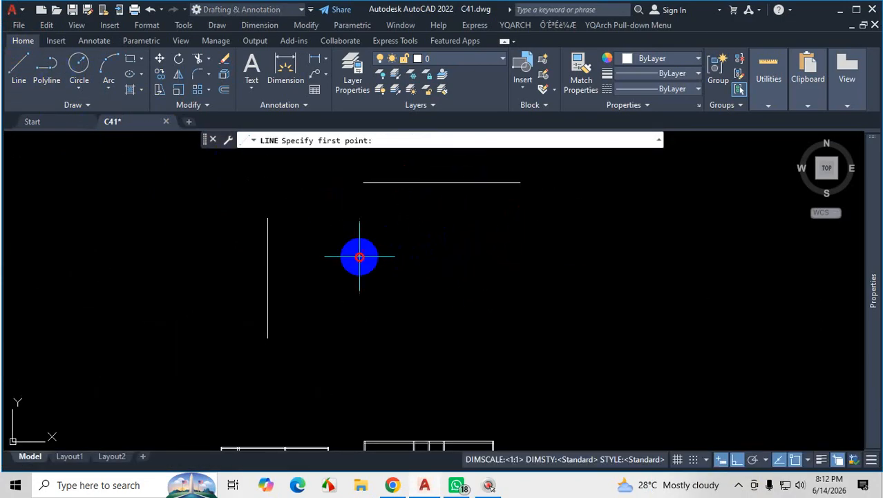
left_click(359, 256)
left_click(549, 255)
key("Escape")
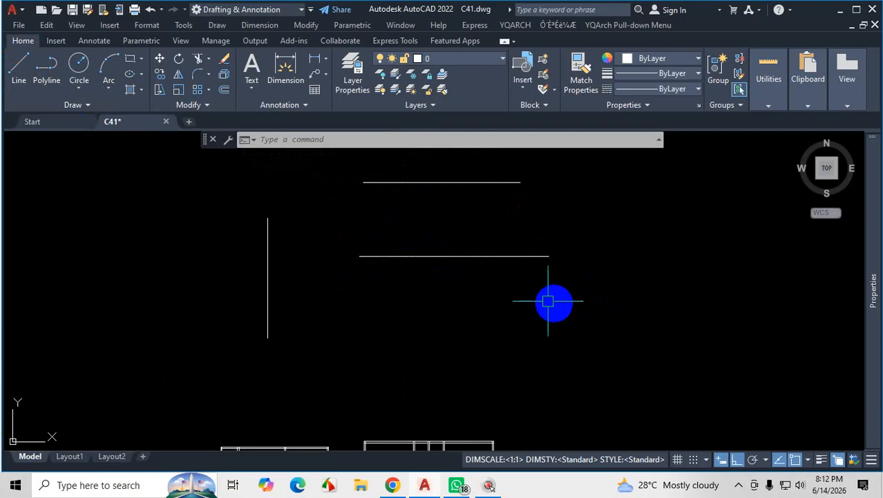
Draw a short vertical line down from the right end of the upper horizontal practice line, stopping above the lower one.
scroll(529, 272, "down", 5)
scroll(518, 260, "up", 5)
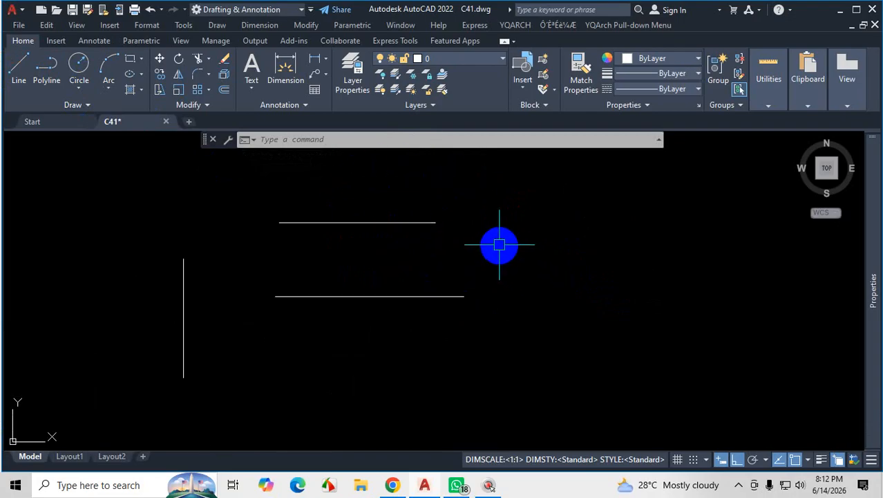
scroll(499, 245, "down", 3)
scroll(476, 241, "up", 3)
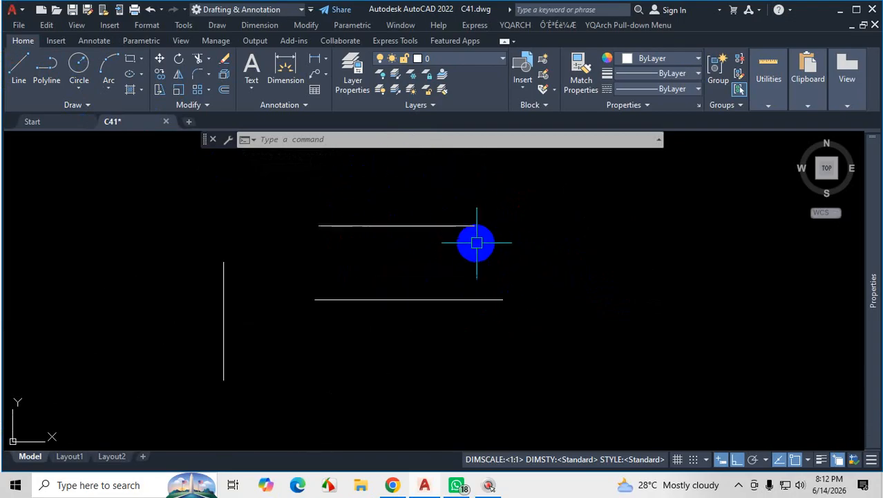
left_click(36, 72)
scroll(497, 229, "up", 4)
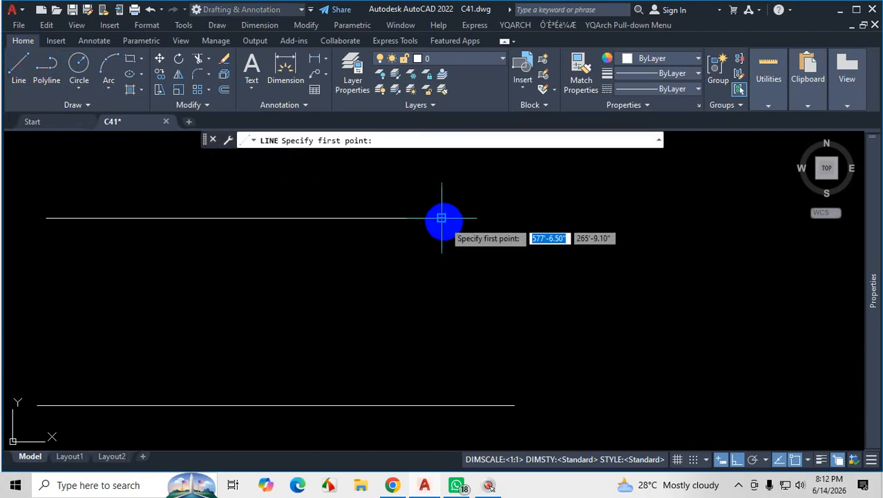
left_click(441, 218)
left_click(441, 291)
key("Escape")
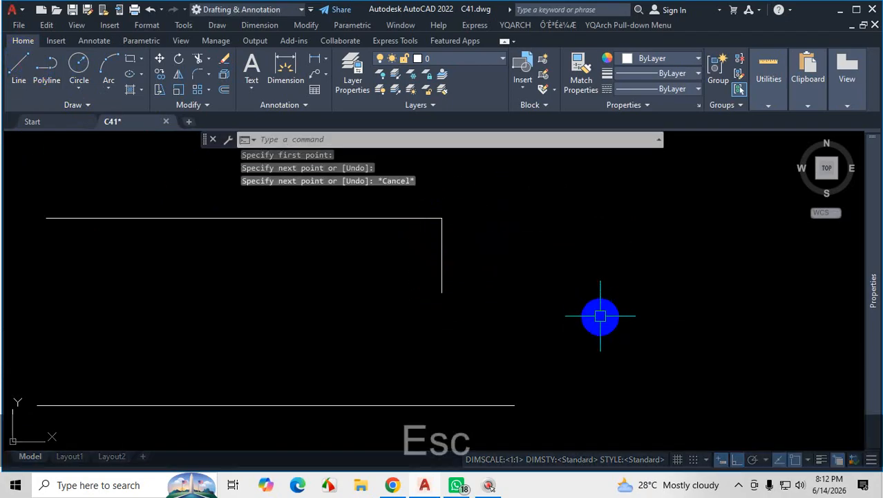
Fillet the lower horizontal practice line to the short vertical line at zero radius with the Multiple option, and end Fillet.
scroll(600, 316, "down", 2)
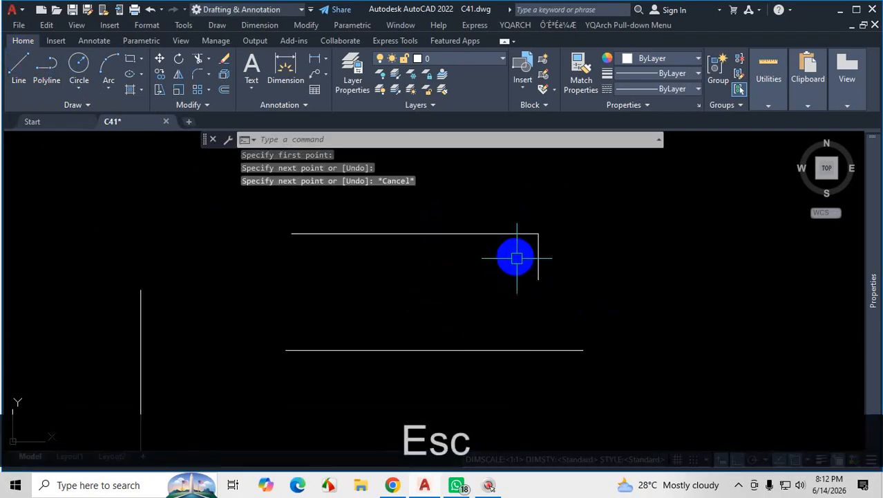
type("f")
key("space")
type("m")
key("Return")
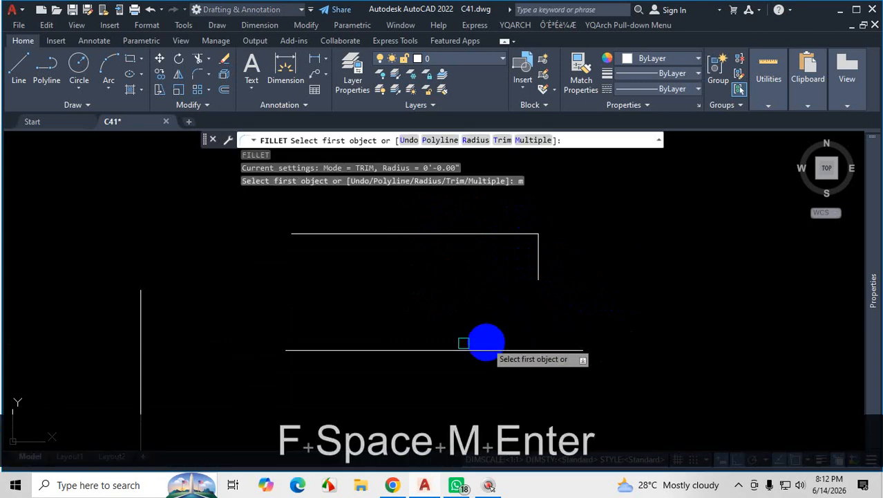
left_click(446, 349)
left_click(534, 271, "shift")
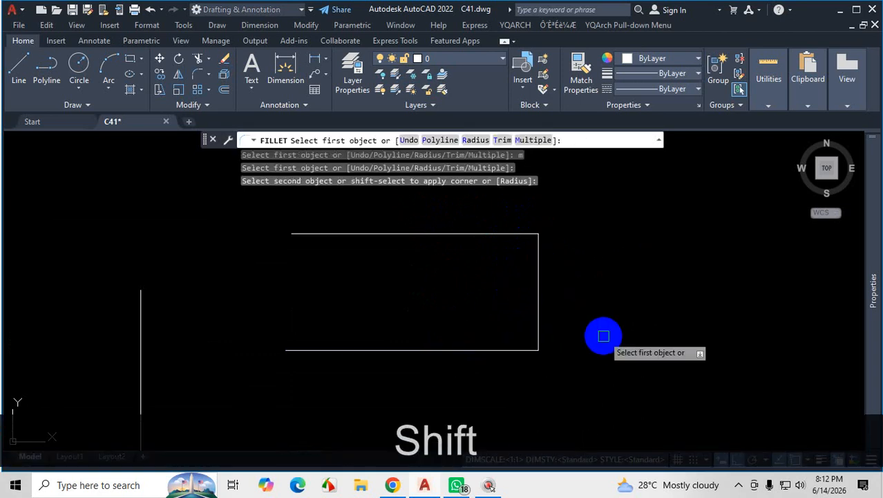
key("Escape")
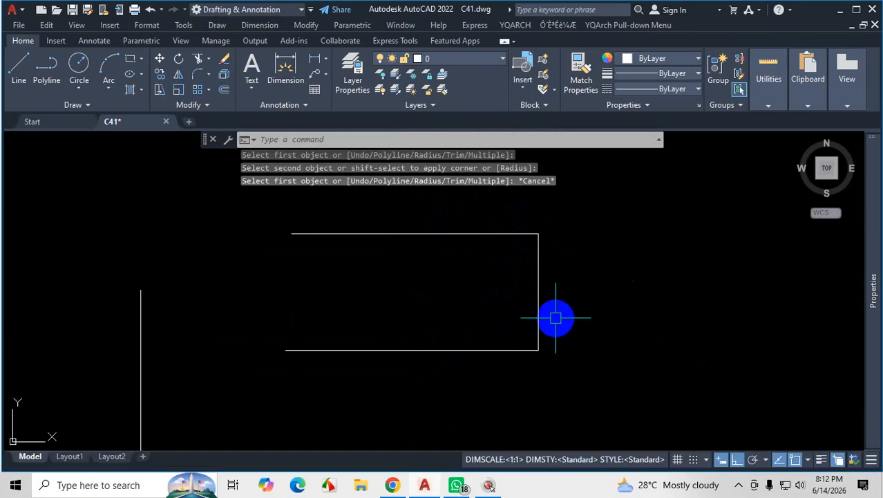
scroll(553, 315, "down", 4)
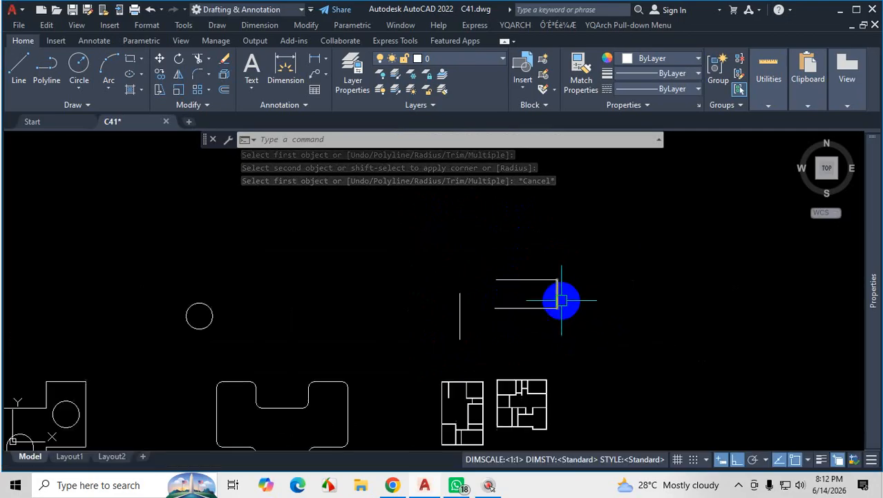
Erase the four practice lines above the floor plans.
left_click(587, 228)
left_click(341, 381)
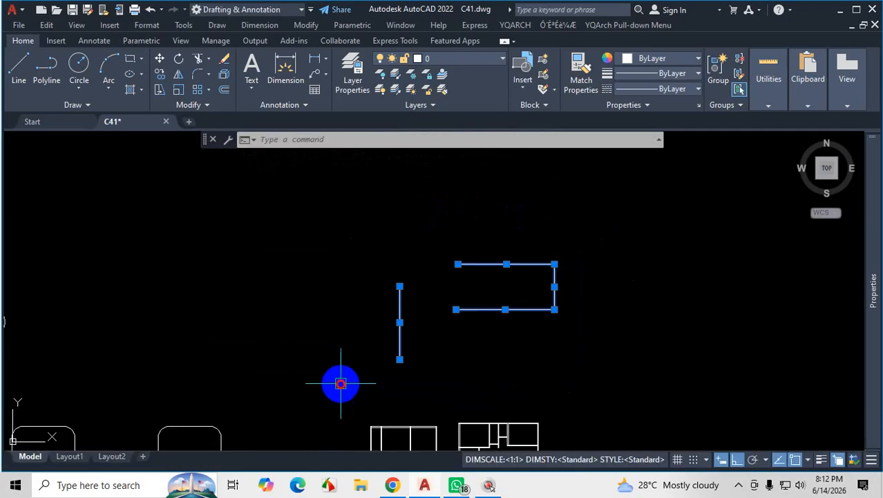
key("Delete")
scroll(462, 365, "down", 2)
scroll(430, 311, "up", 5)
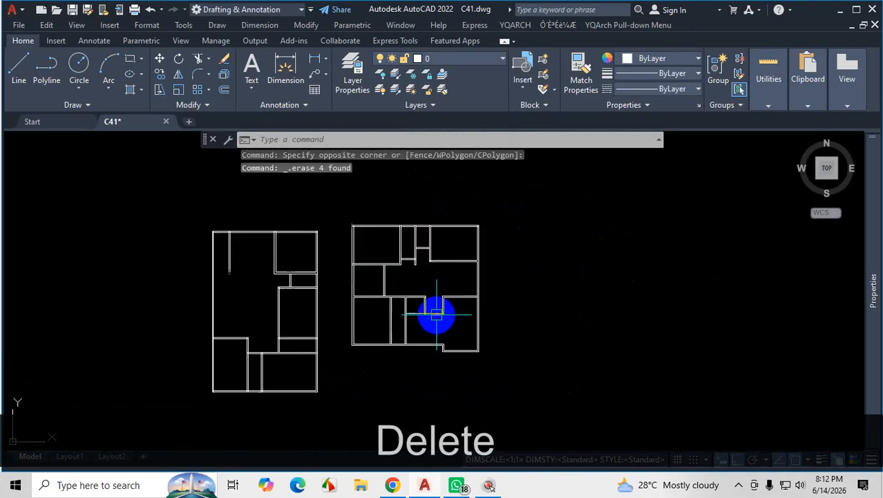
left_click(738, 485)
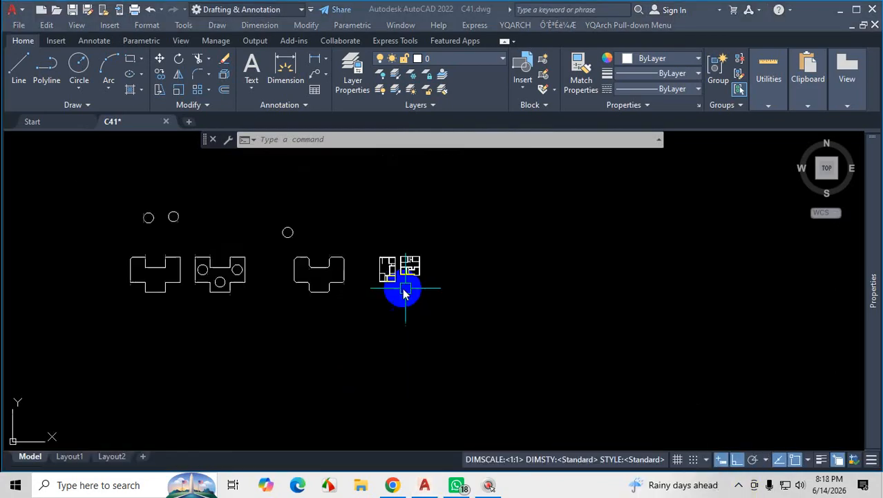
Draw a vertical practice line and a horizontal line crossing it near its upper end, above the floor plans.
scroll(432, 270, "up", 5)
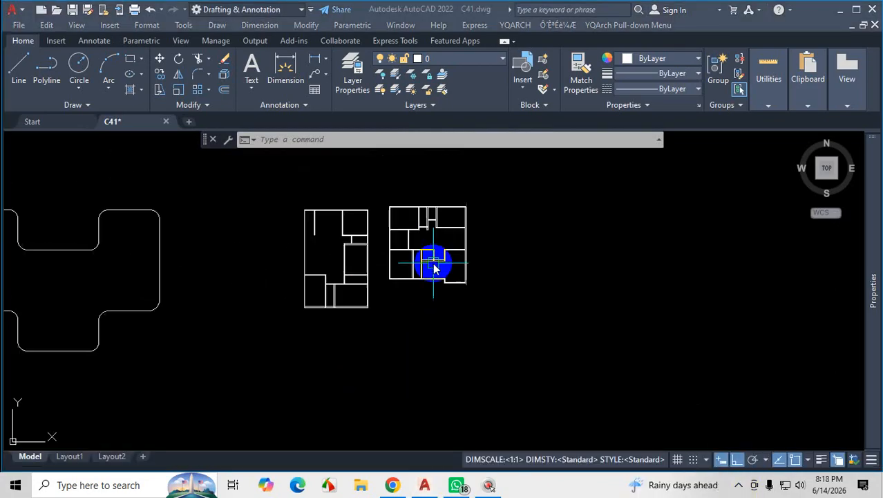
scroll(434, 268, "up", 4)
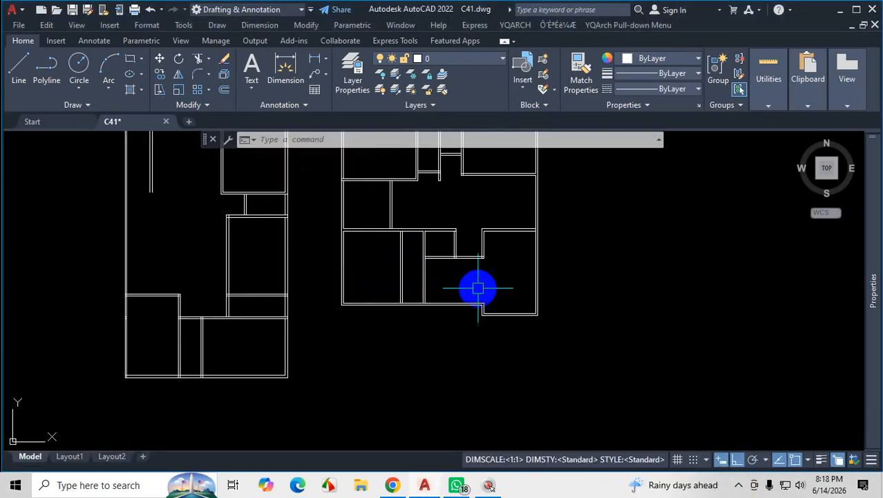
scroll(463, 287, "up", 2)
scroll(408, 297, "down", 5)
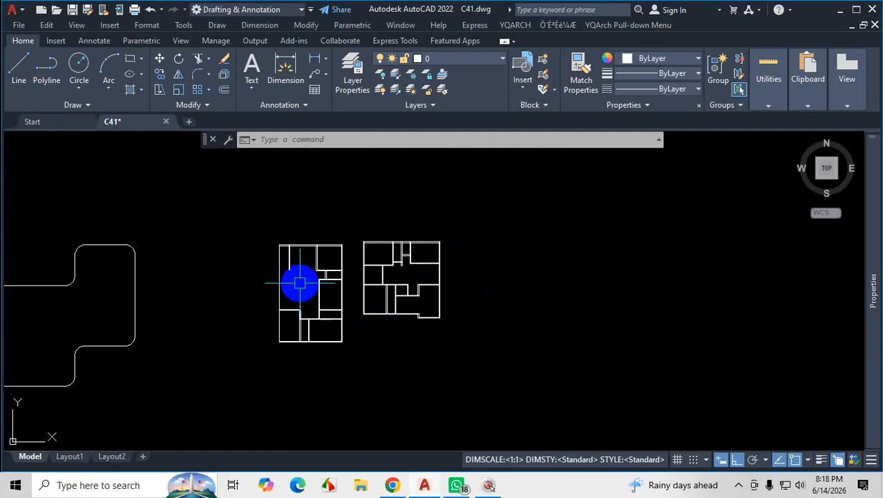
scroll(325, 282, "up", 2)
scroll(408, 297, "down", 5)
scroll(370, 276, "up", 2)
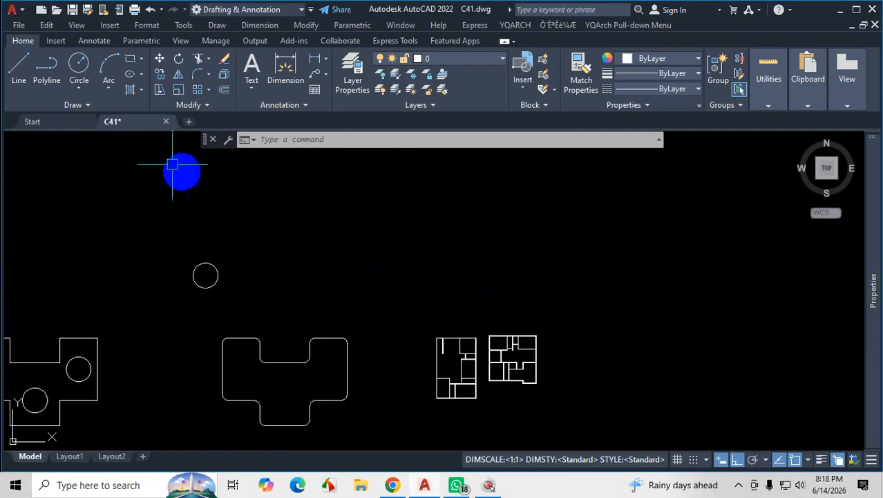
left_click(20, 69)
scroll(414, 300, "up", 2)
left_click(347, 242)
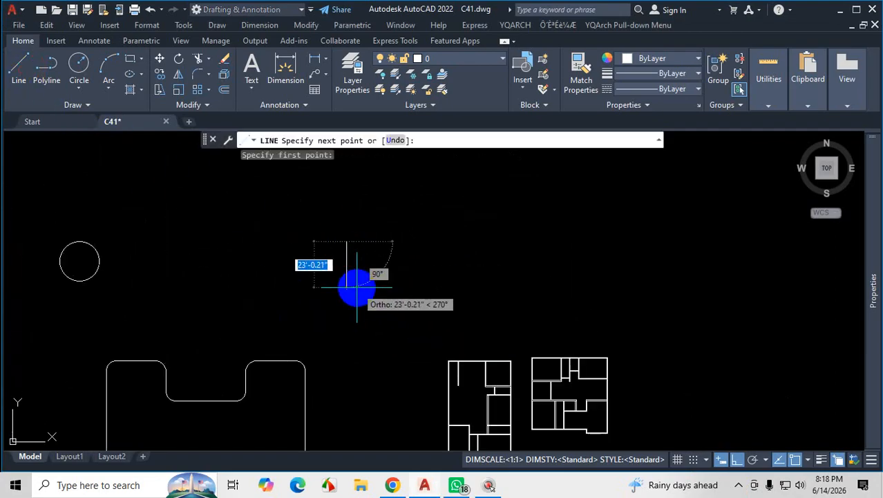
key("Escape")
key("space")
left_click(474, 256)
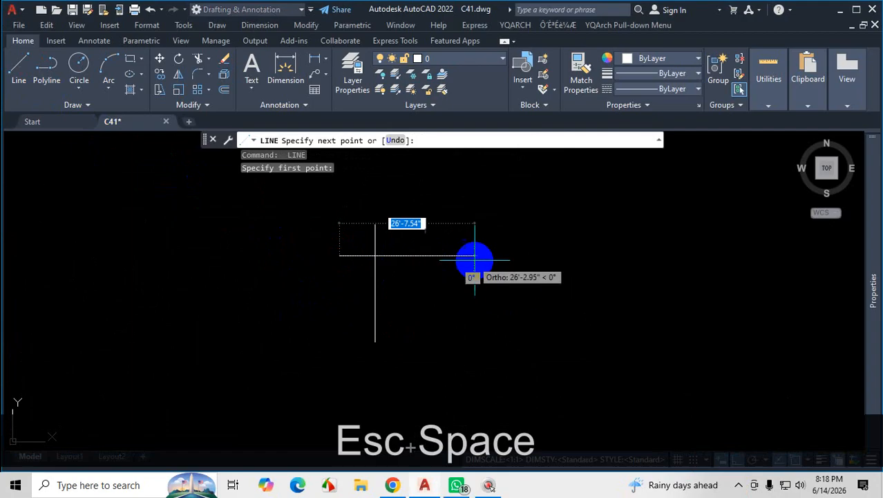
key("Escape")
Above the crossing pair, draw a vertical line and a shorter, separate horizontal line to its right.
key("space")
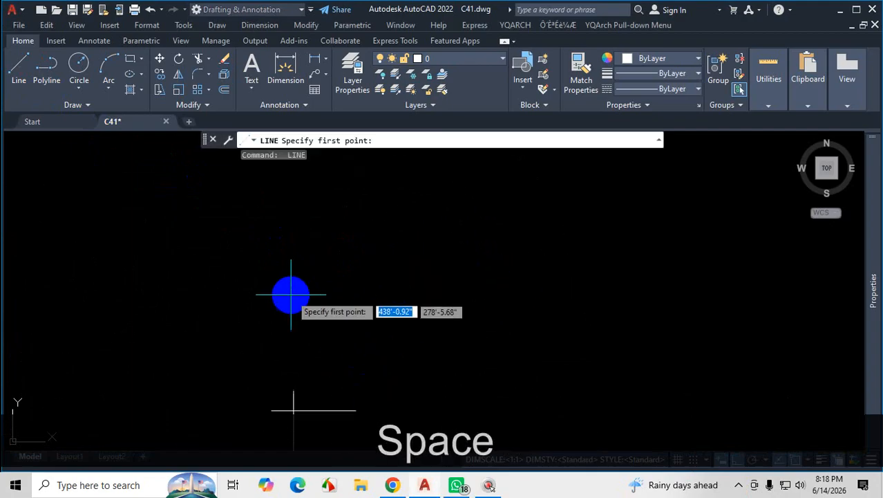
left_click(282, 278)
left_click(278, 321)
key("space")
key("space")
left_click(286, 289)
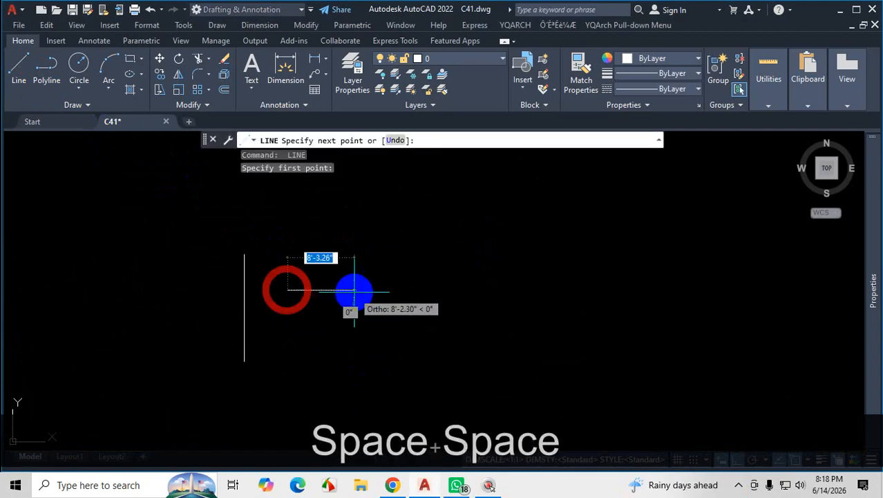
left_click(354, 290)
key("space")
key("space")
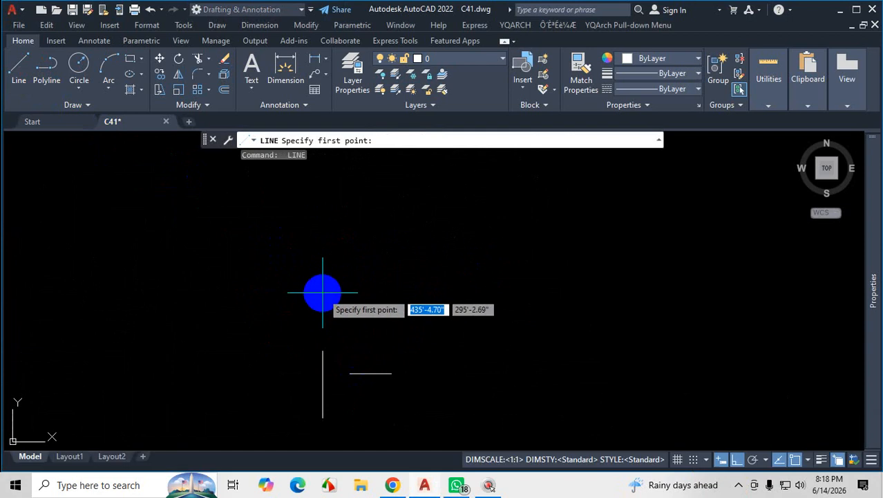
Above the second pair, draw a horizontal line and a short vertical line beneath it, leaving a gap between them.
left_click(313, 267)
left_click(388, 267)
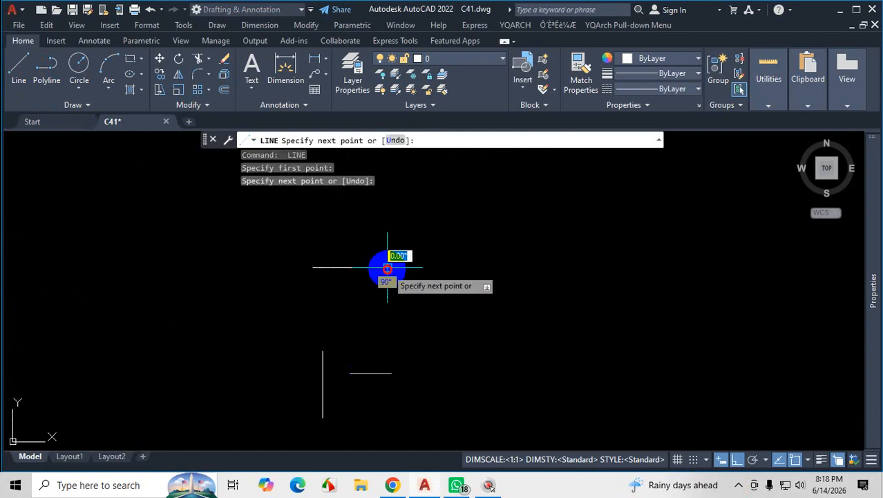
key("space")
Draw a fourth pair further up: a short vertical line and a horizontal line above and to its right, not touching.
key("space")
scroll(337, 291, "up", 2)
left_click(330, 262)
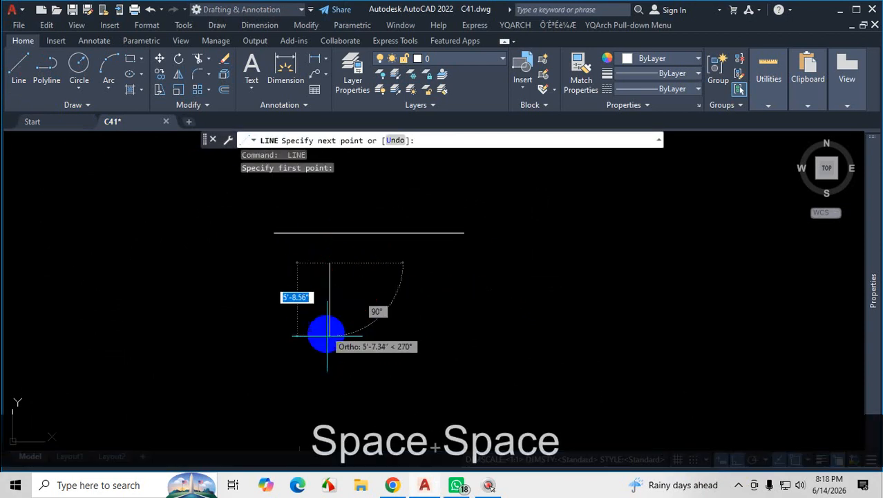
left_click(329, 347)
key("Escape")
scroll(384, 388, "down", 3)
scroll(377, 307, "up", 1)
key("space")
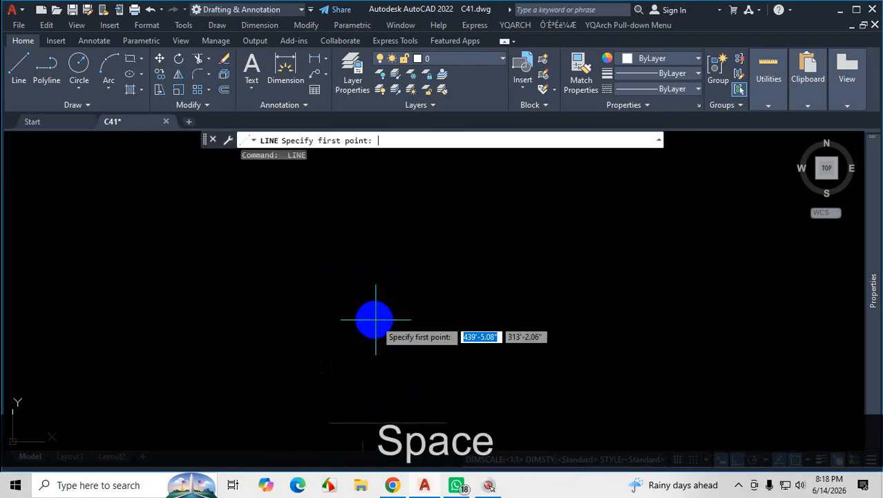
left_click(343, 301)
left_click(327, 345)
key("space")
key("space")
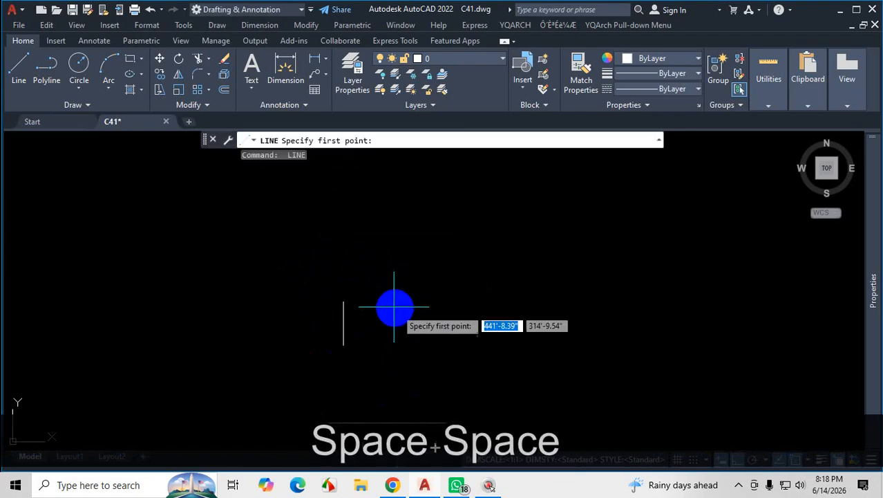
left_click(366, 253)
left_click(477, 265)
key("Escape")
scroll(406, 392, "up", 2)
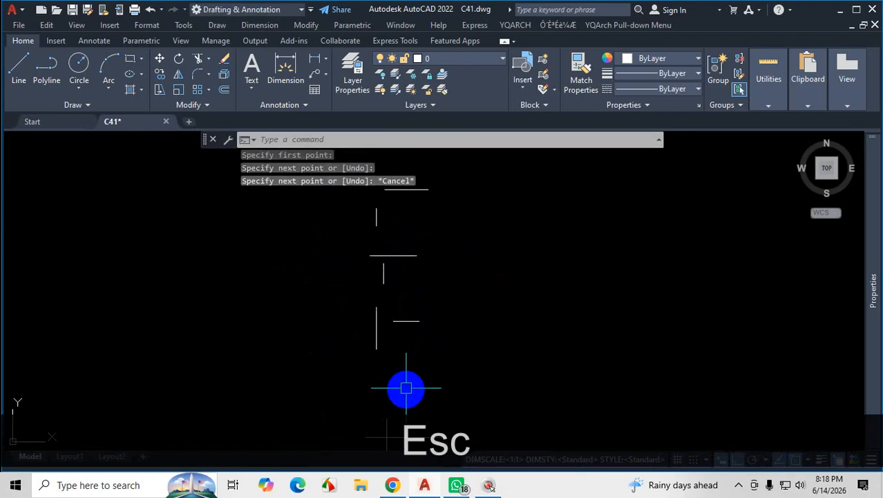
scroll(393, 273, "down", 4)
scroll(399, 358, "up", 8)
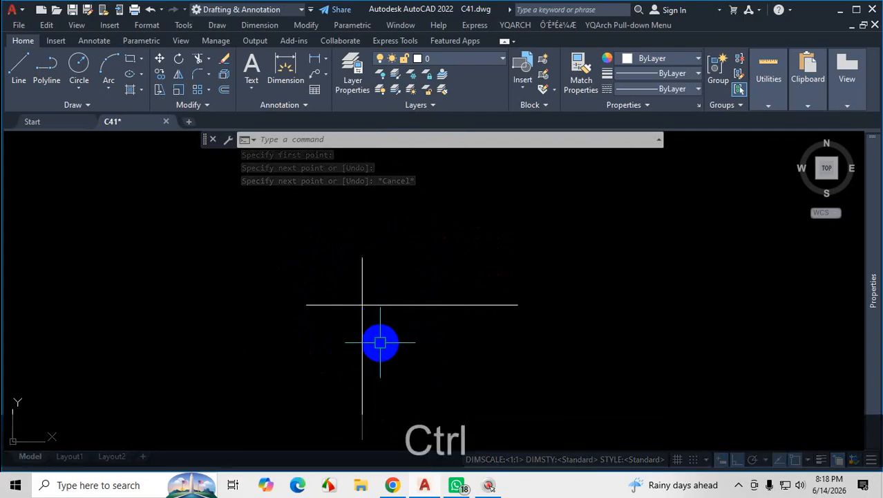
key("ctrl+1")
left_click(372, 341)
mouse_move(366, 278)
left_mouse_down()
mouse_move(351, 294)
mouse_move(365, 293)
mouse_move(328, 305)
left_mouse_up()
left_click_drag(323, 291, 342, 310)
key("Escape")
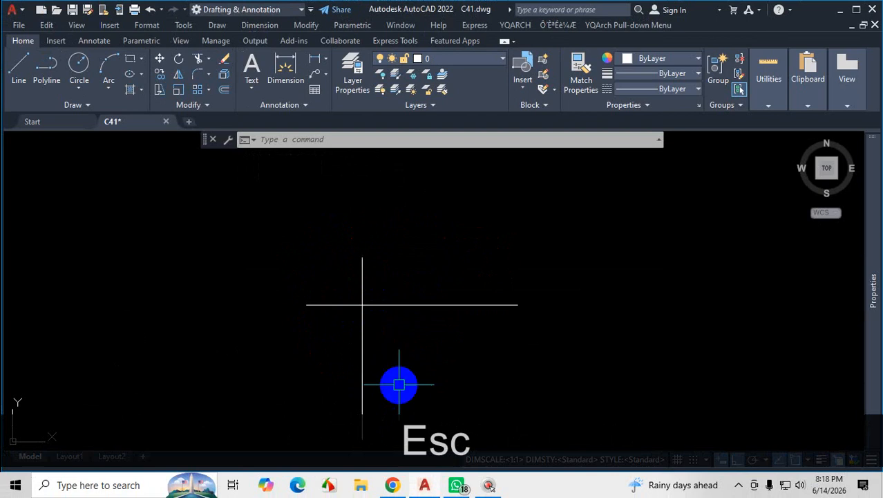
Trim the two overhanging ends of the crossing practice lines so they form a corner.
type("tr")
key("Return")
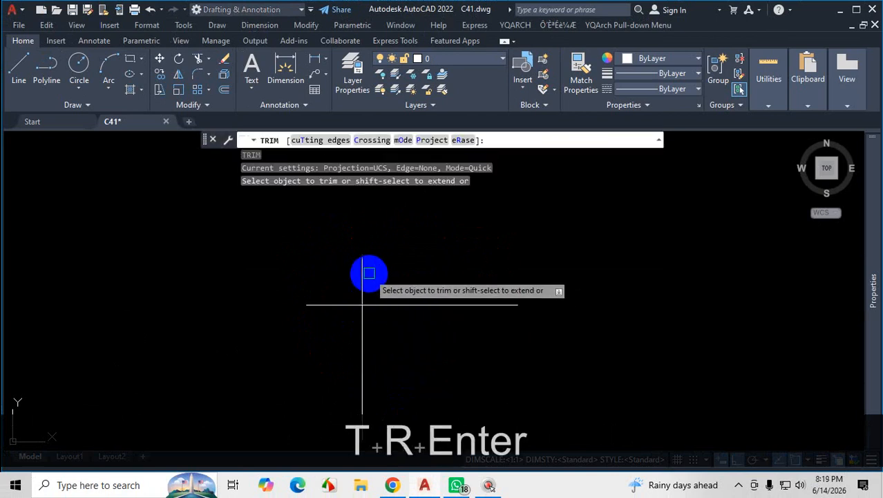
left_click_drag(367, 274, 345, 300)
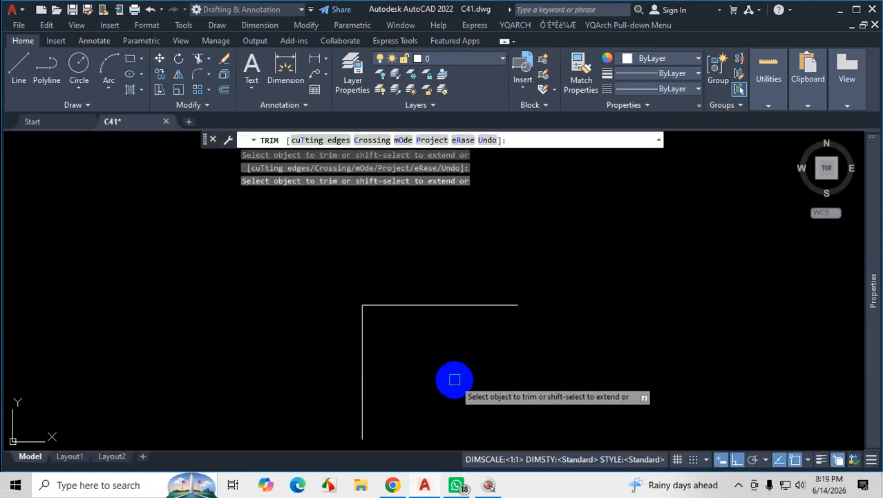
Within Trim, extend the second pair's horizontal line to the vertical line and trim the vertical line above it.
scroll(455, 376, "down", 8)
scroll(450, 327, "up", 8)
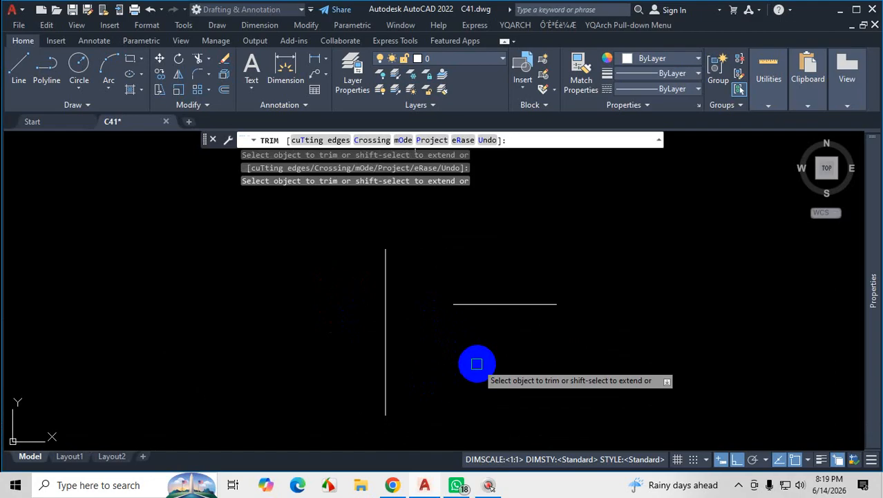
left_click(476, 305, "shift")
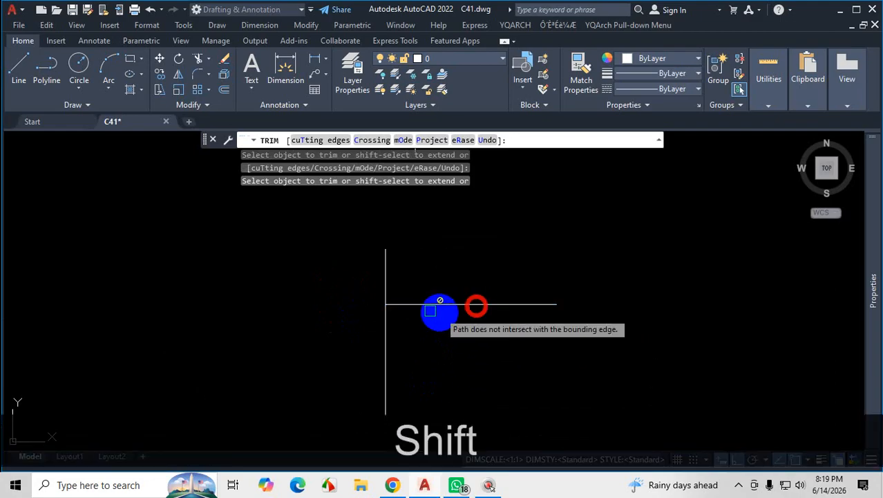
left_click(386, 280)
Within Trim, extend the third pair's vertical line up to the horizontal line and trim the horizontal line's left overhang.
scroll(491, 388, "down", 6)
scroll(477, 331, "up", 6)
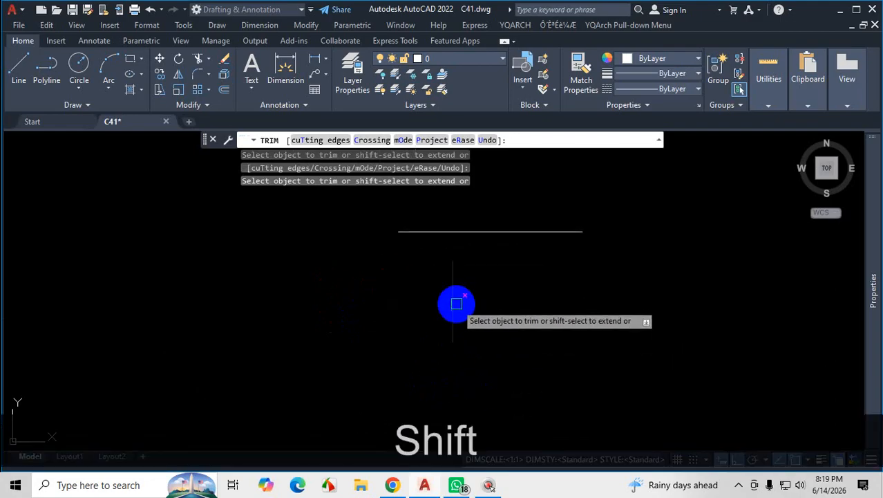
left_click(453, 300)
key("ctrl+z")
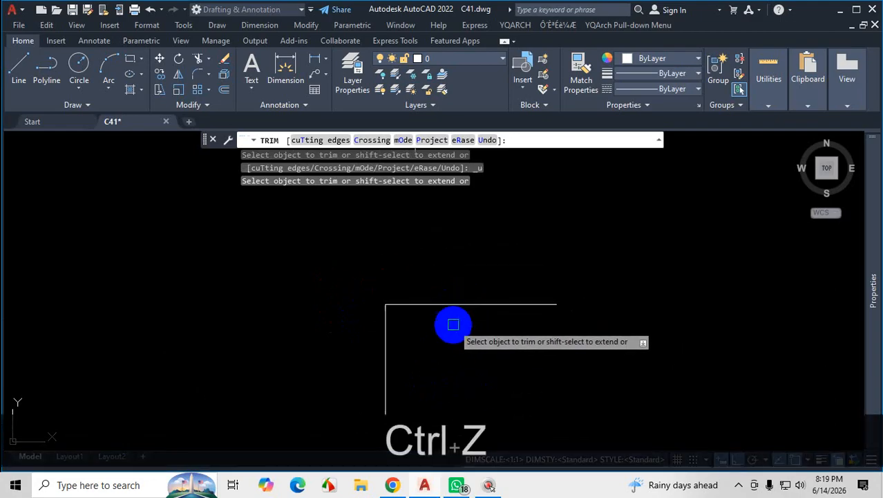
scroll(493, 297, "down", 7)
scroll(488, 274, "up", 5)
left_click(483, 259, "shift")
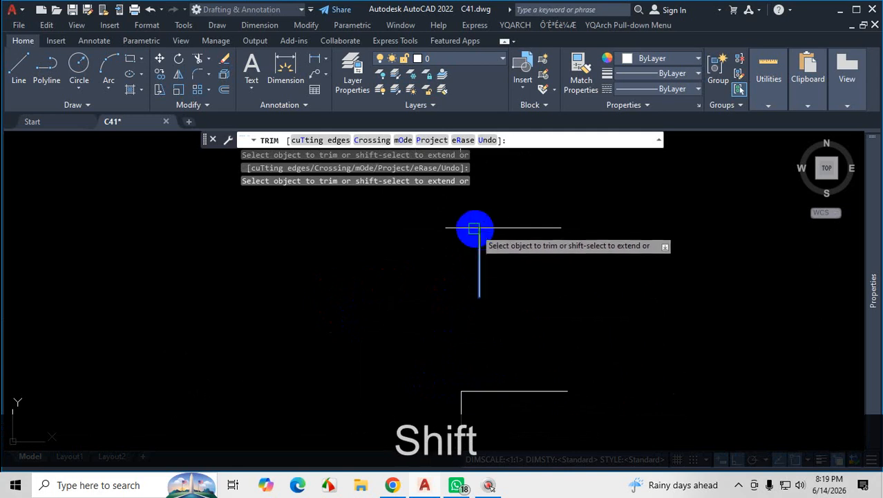
scroll(533, 336, "down", 6)
scroll(528, 299, "up", 6)
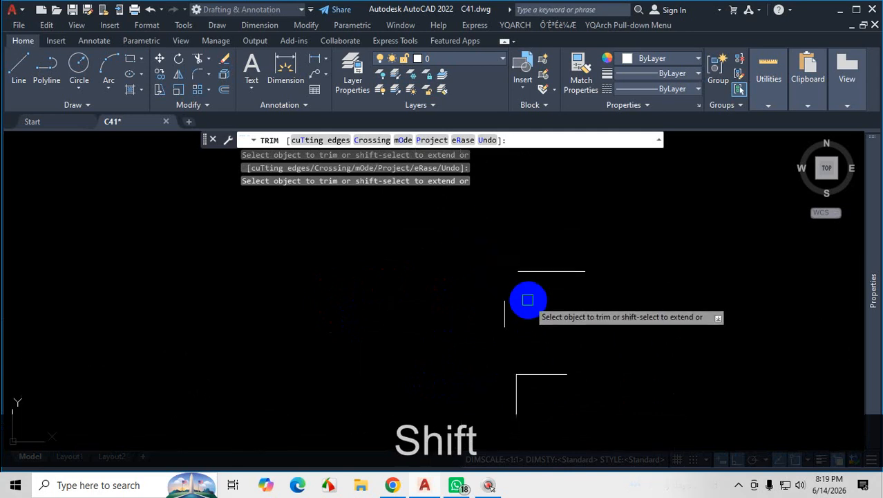
scroll(511, 289, "up", 3)
scroll(553, 309, "down", 5)
scroll(530, 332, "up", 3)
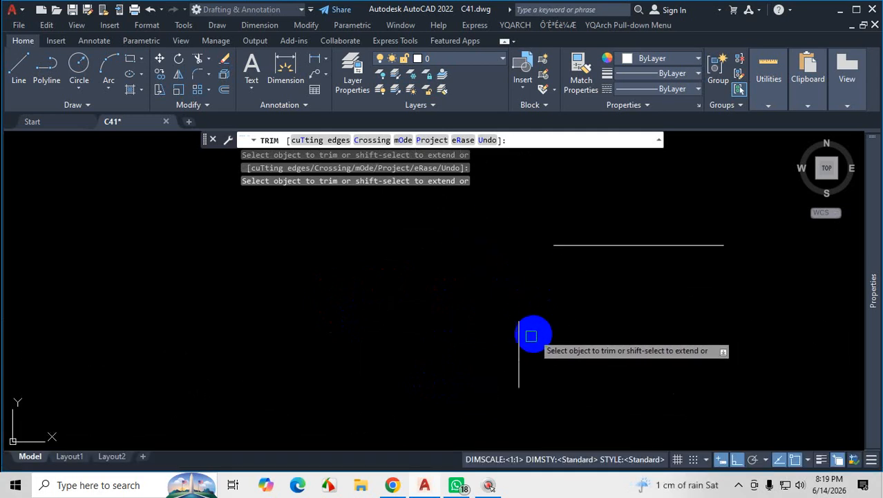
scroll(544, 259, "down", 8)
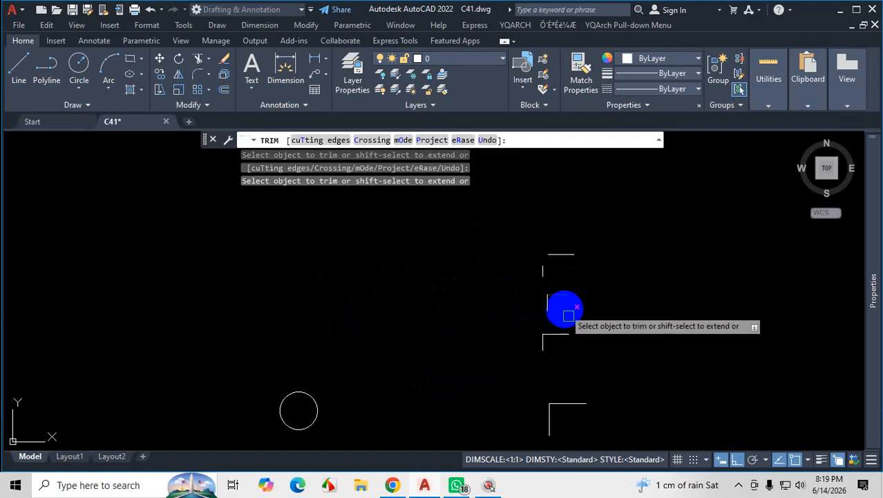
End Trim and undo all the trimming and extending of the practice lines.
key("Escape")
key("ctrl+z")
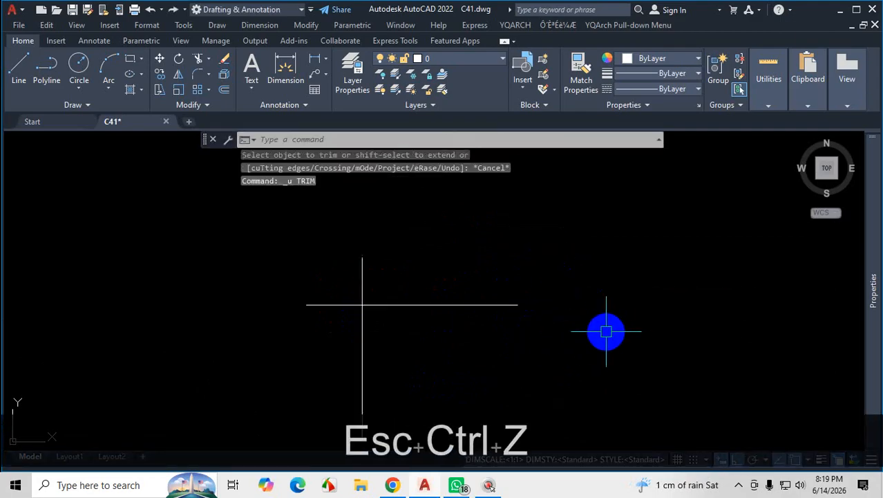
key("ctrl+z")
scroll(580, 322, "down", 4)
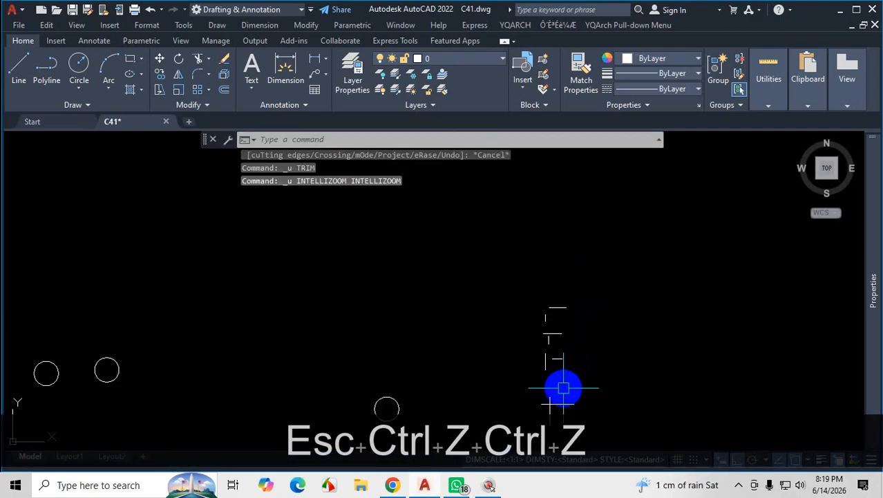
scroll(570, 345, "down", 2)
scroll(596, 319, "up", 3)
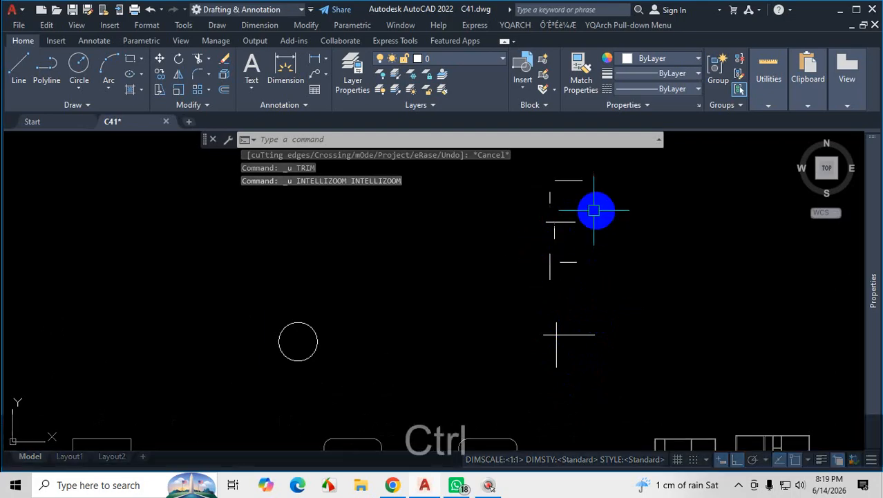
key("ctrl+1")
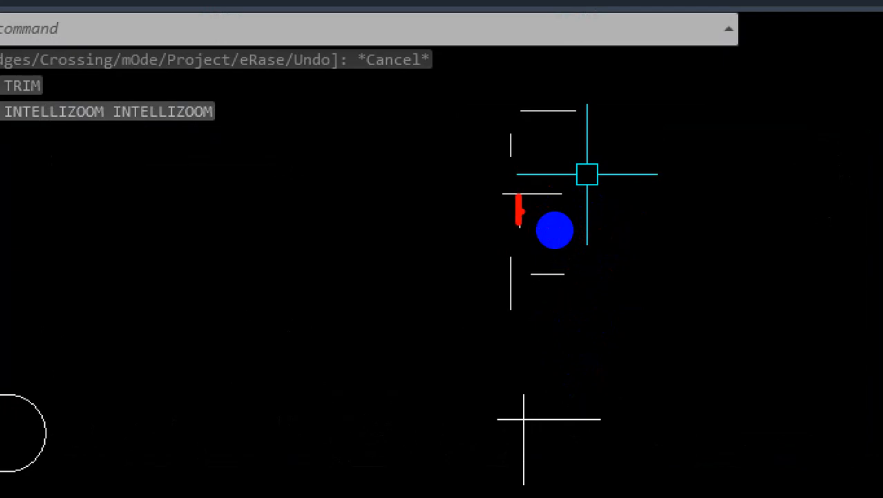
key("Escape")
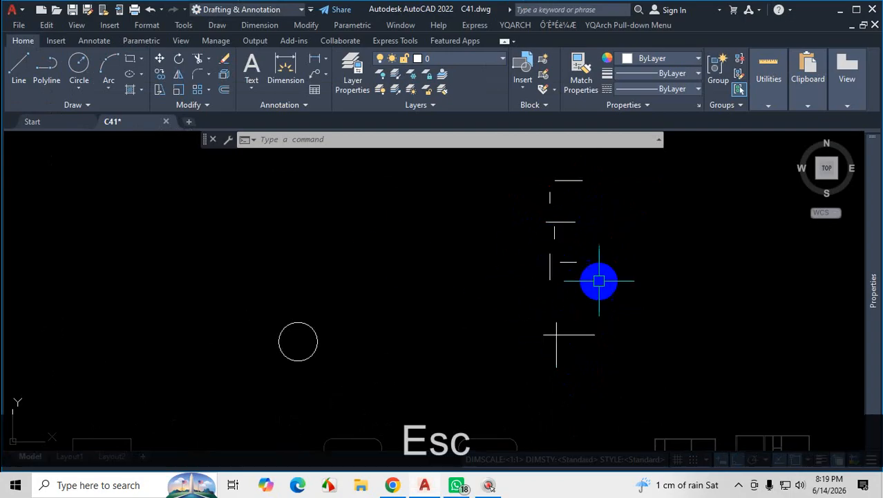
left_click(208, 79)
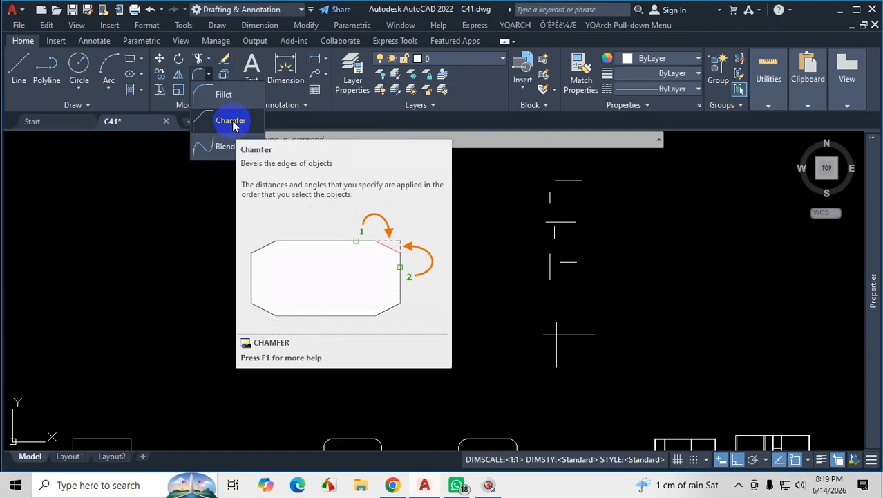
left_click(230, 128)
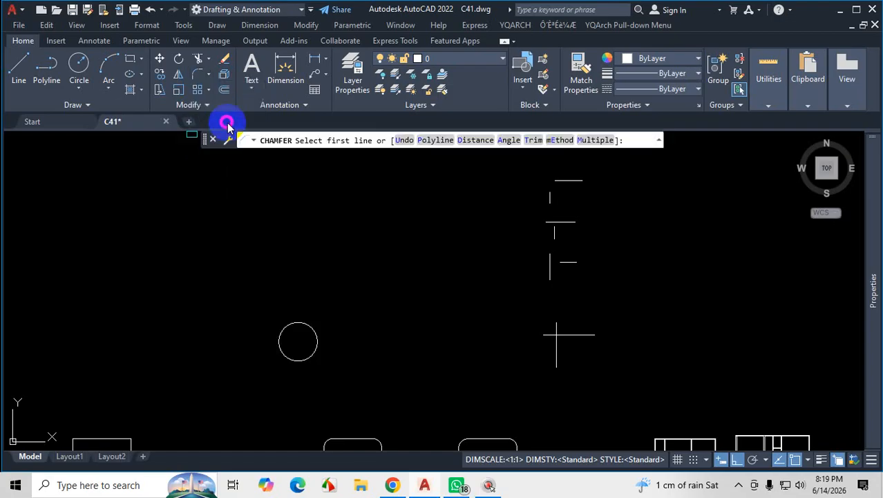
scroll(596, 371, "up", 4)
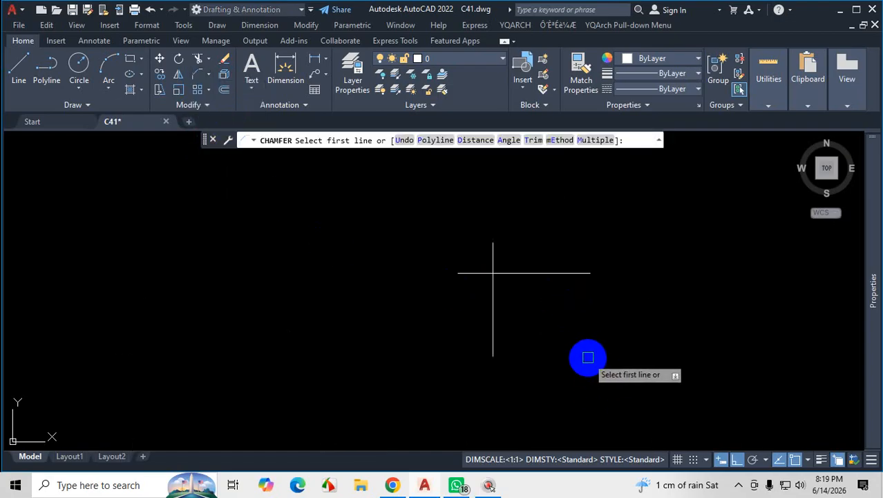
left_click(571, 272, "shift")
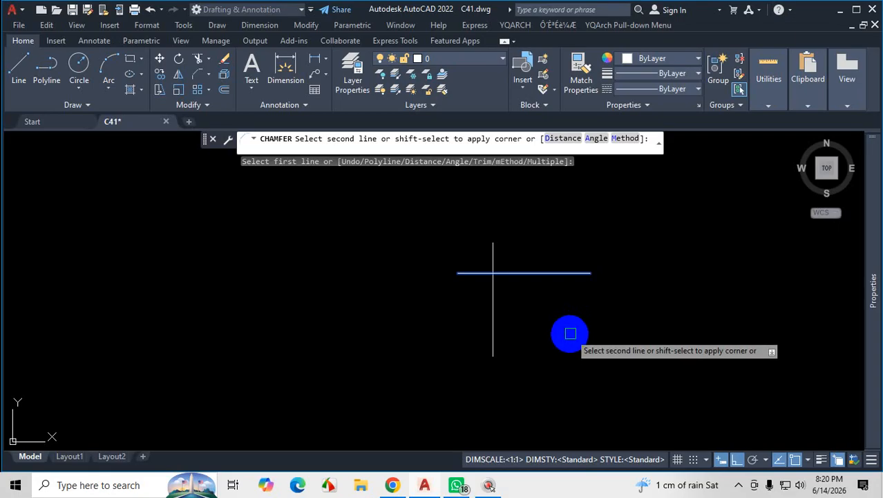
key("Escape")
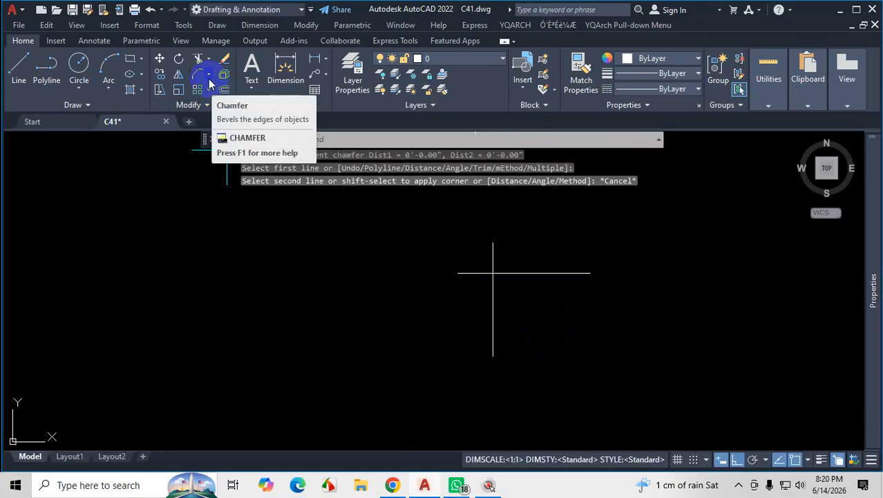
Fillet the two crossing practice lines into a sharp corner, keeping the horizontal line's right part and the vertical line's lower part.
type("f")
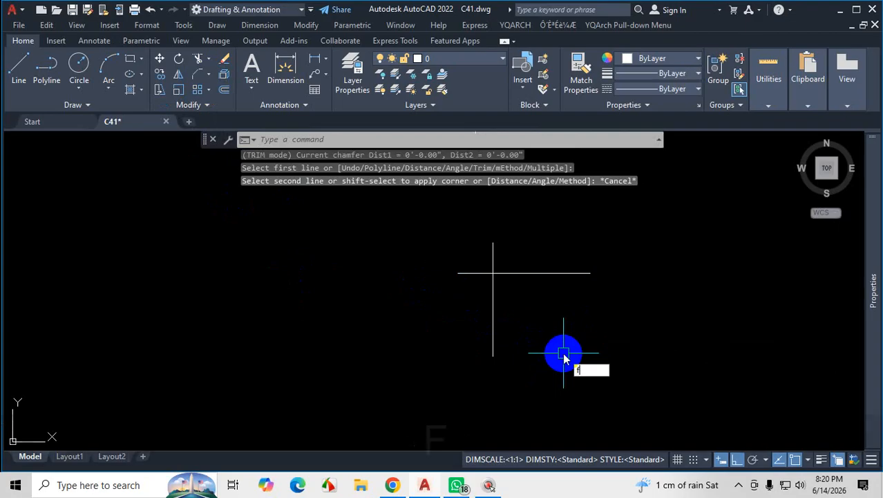
key("Return")
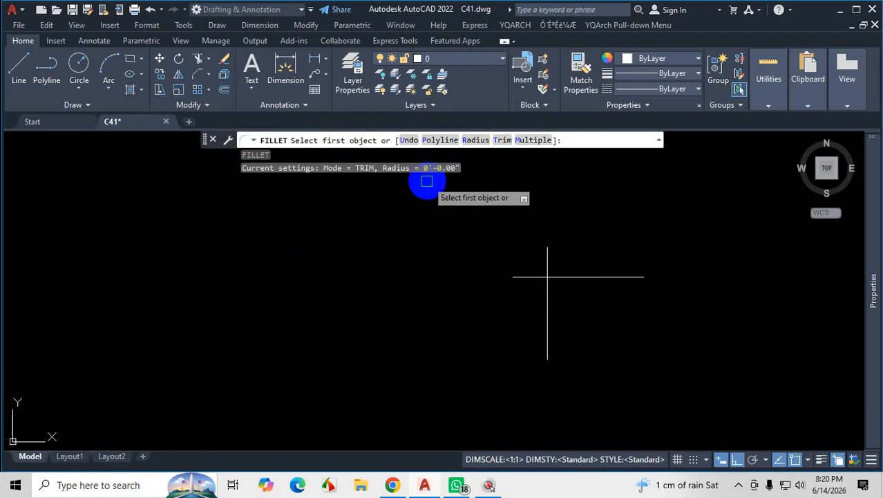
key("ctrl+1")
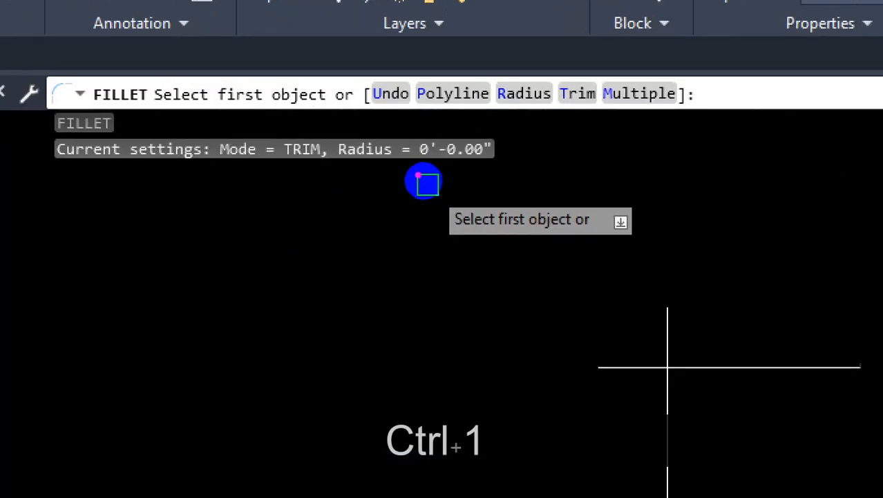
mouse_move(418, 175)
left_mouse_down()
mouse_move(466, 173)
mouse_move(408, 154)
mouse_move(410, 197)
mouse_move(397, 204)
left_mouse_up()
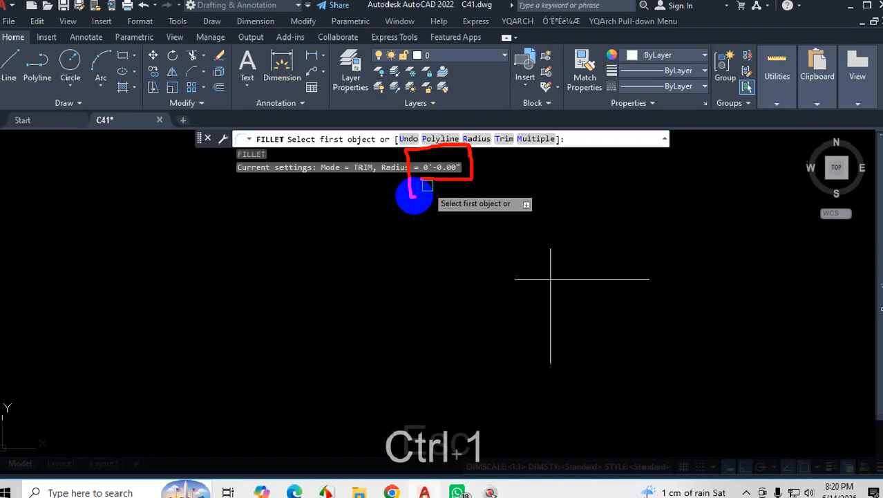
key("Escape")
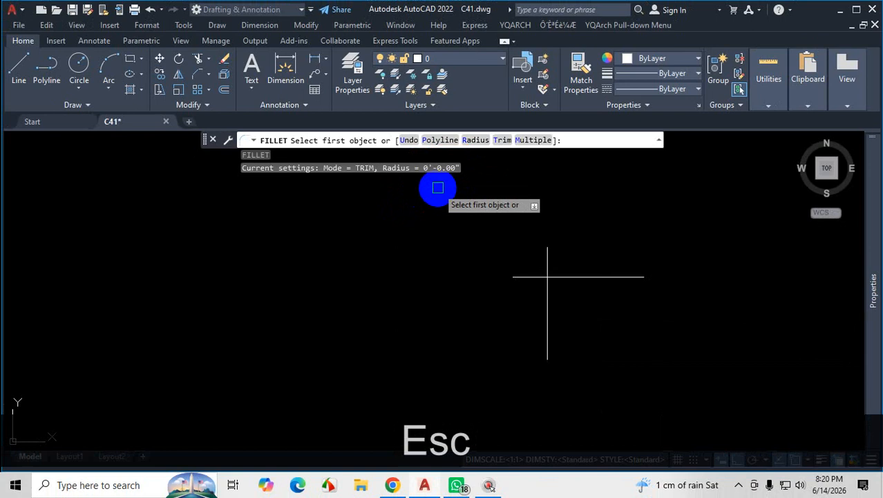
scroll(591, 311, "up", 4)
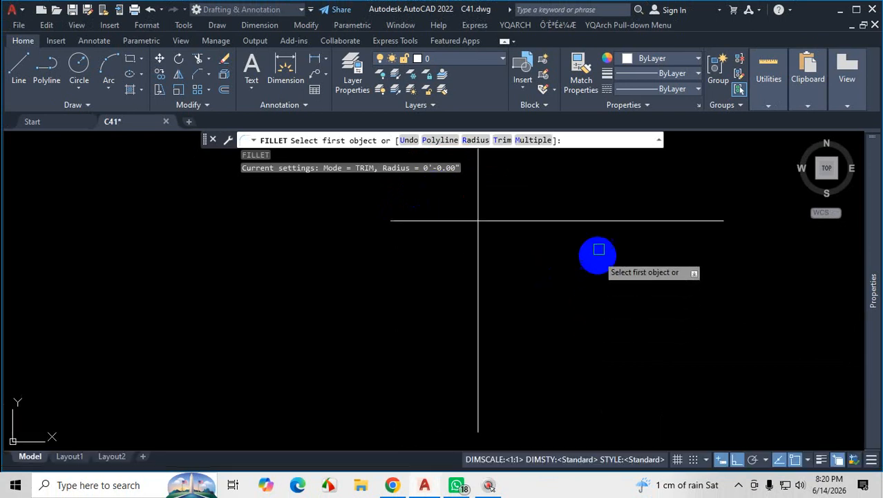
left_click(601, 221)
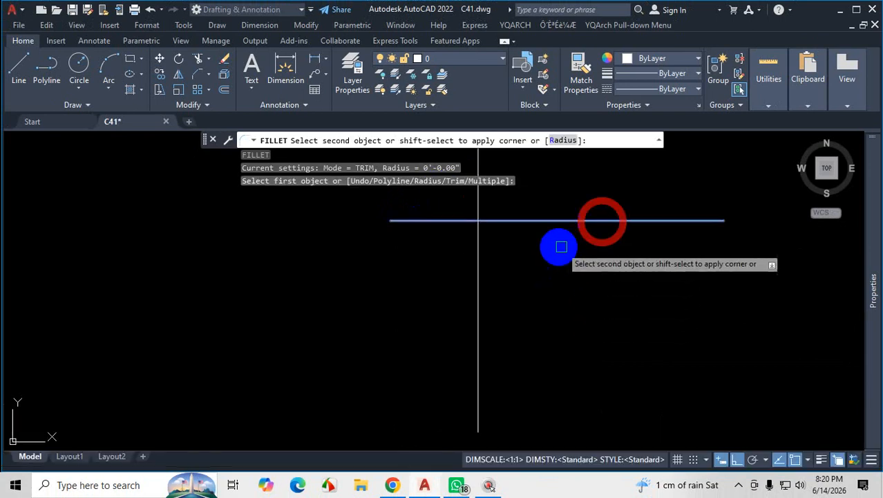
left_click(476, 282)
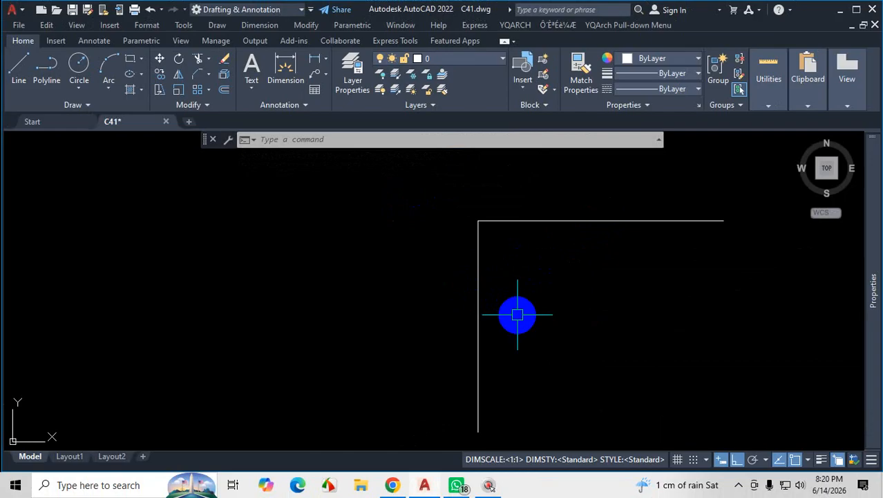
Start Fillet with the Multiple option and join the line pair directly above the finished corner into a sharp corner.
scroll(518, 315, "down", 3)
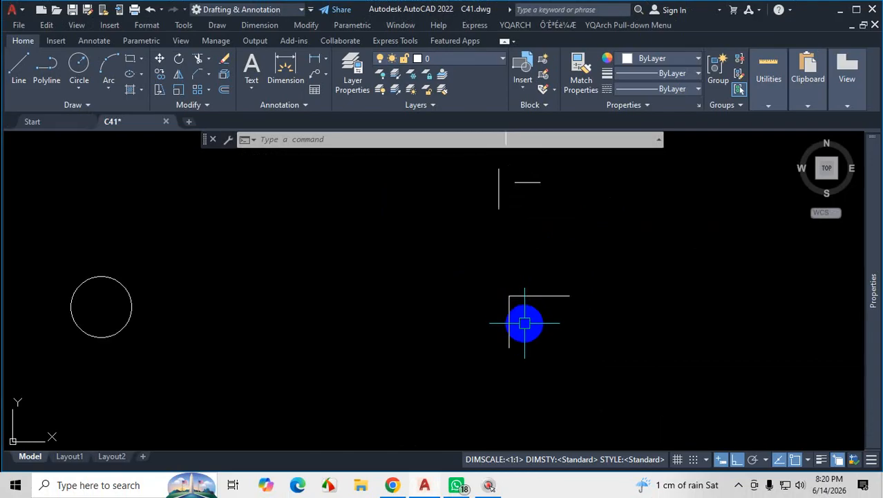
scroll(530, 329, "down", 3)
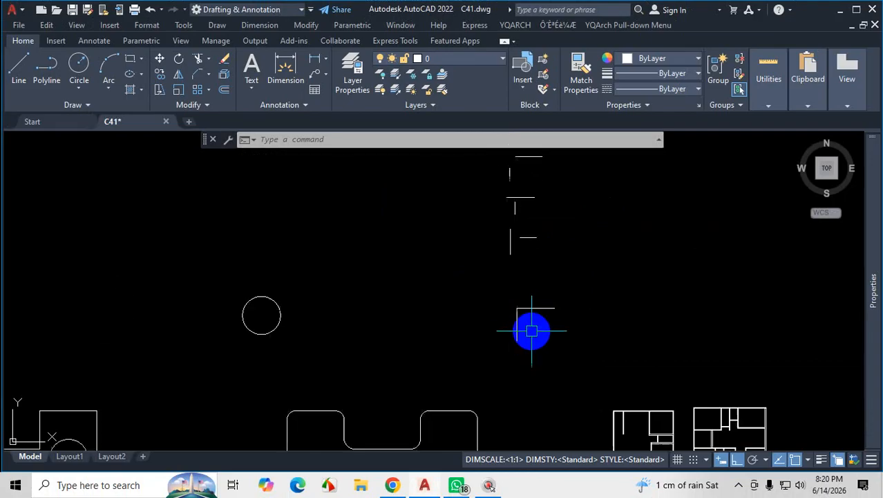
scroll(524, 296, "up", 3)
type("f")
key("space")
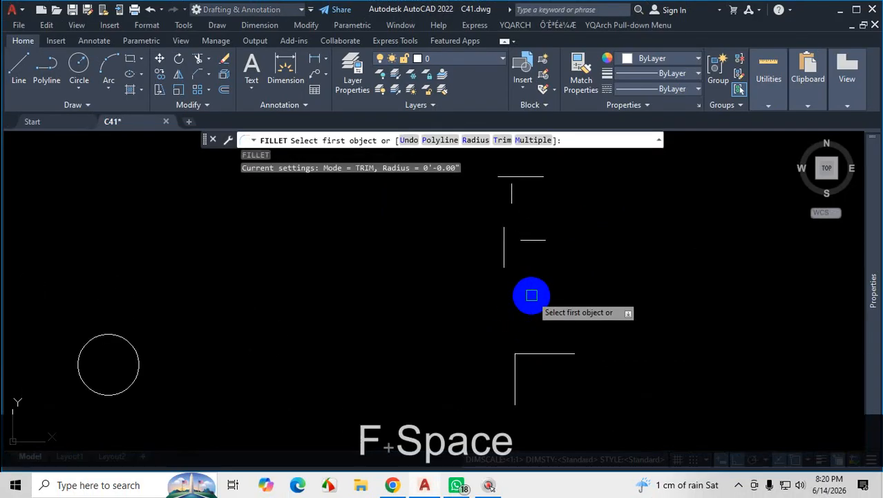
type("m")
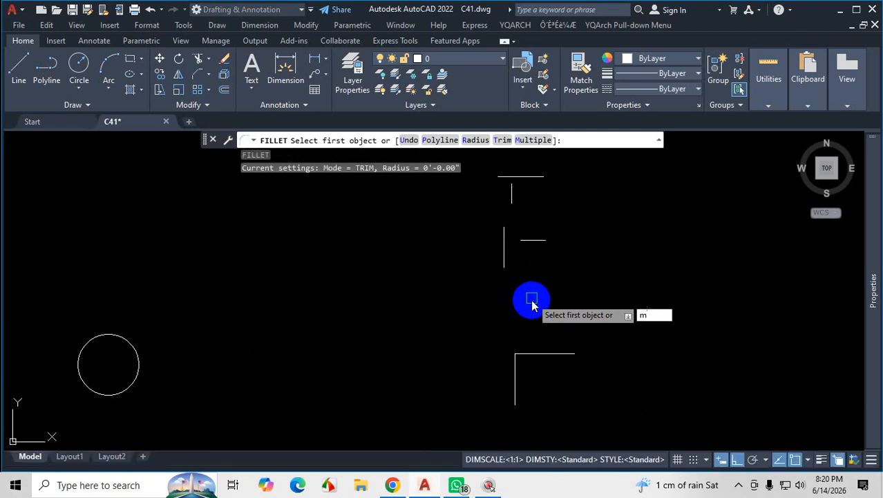
key("Return")
scroll(633, 342, "down", 3)
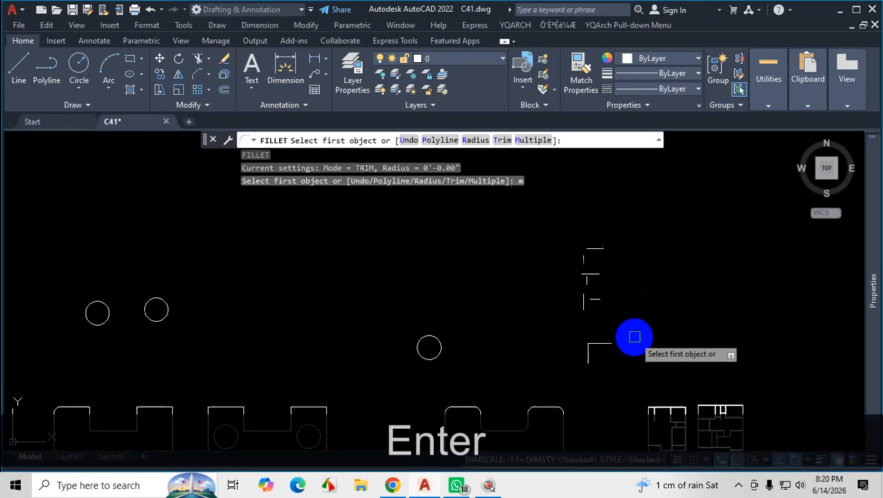
scroll(579, 316, "up", 4)
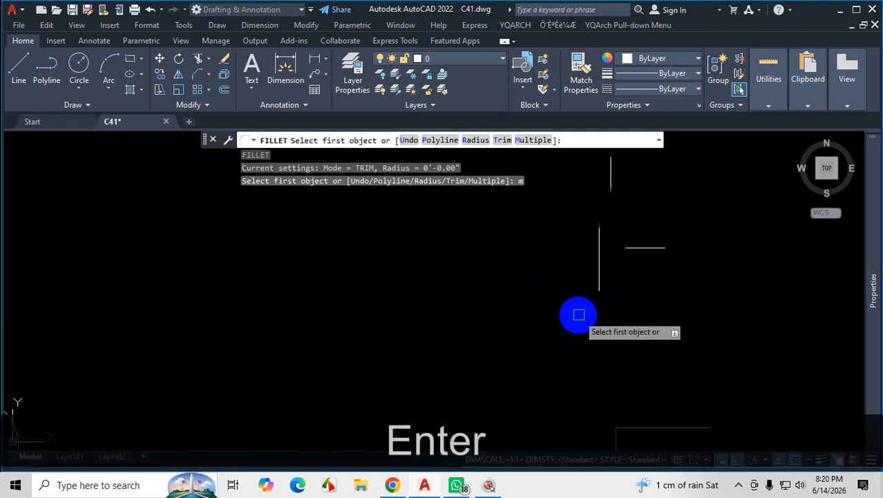
scroll(649, 247, "up", 4, "shift")
left_click(648, 246)
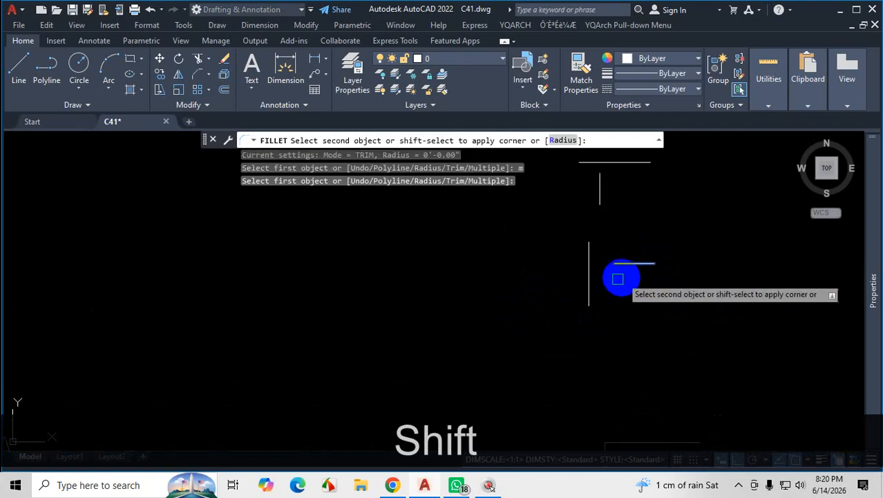
left_click(589, 285, "shift")
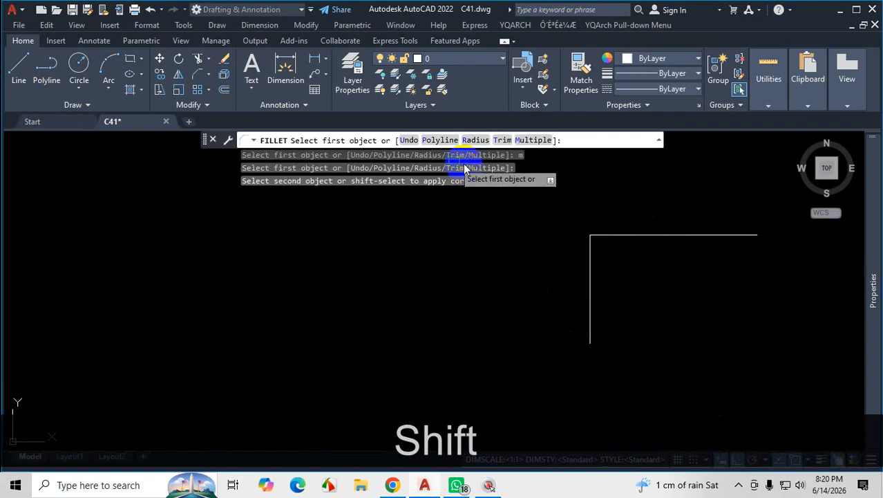
Within the same Fillet, join the topmost pair's separate horizontal and vertical lines into a sharp corner.
scroll(499, 265, "down", 6)
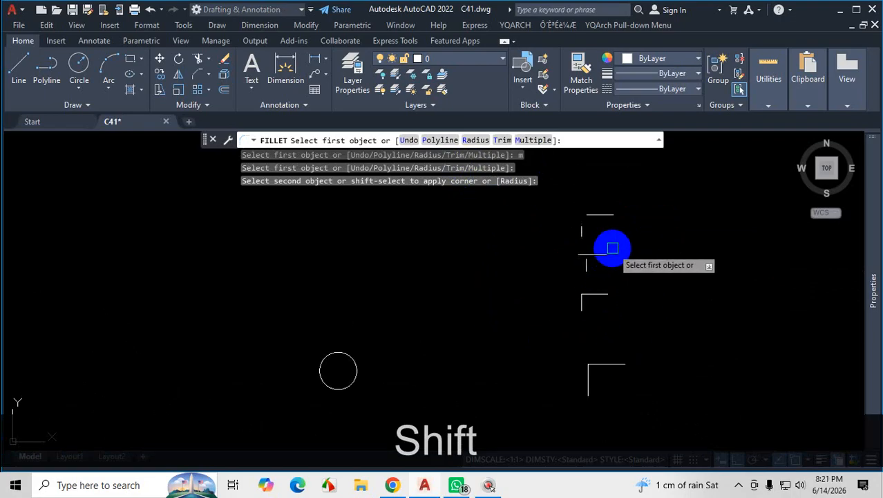
scroll(613, 249, "up", 3)
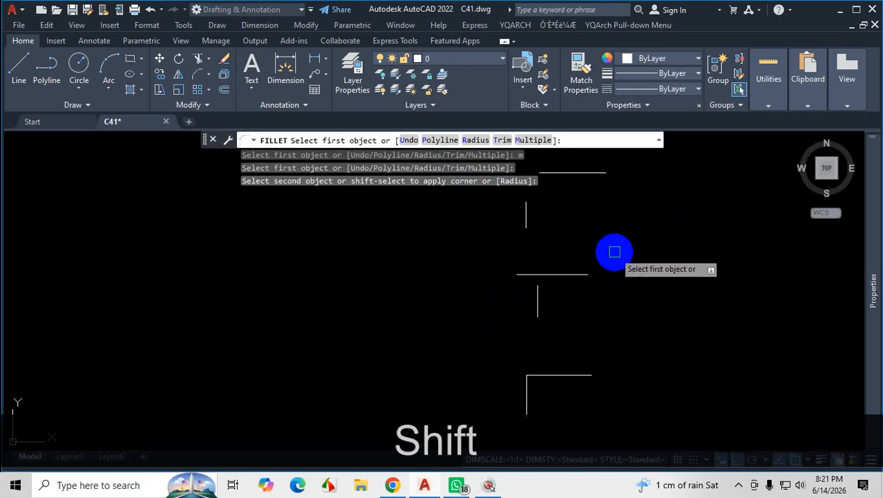
scroll(613, 253, "down", 2)
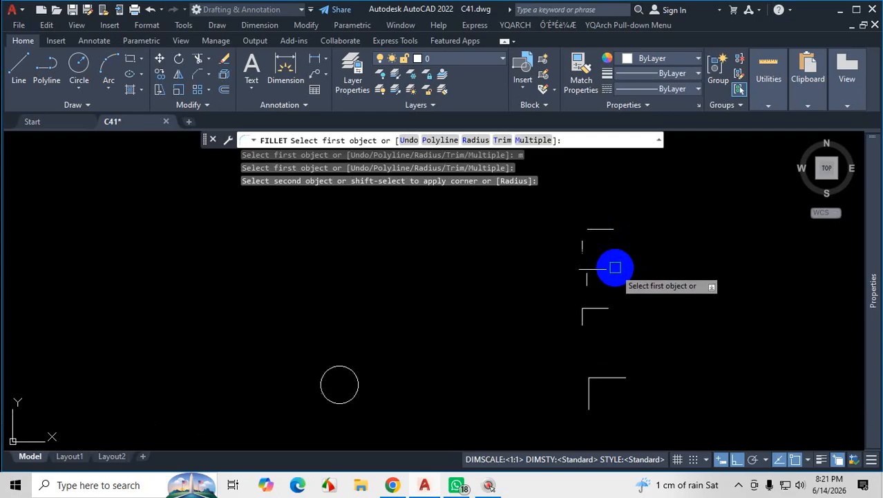
scroll(616, 263, "up", 2)
left_click(599, 231)
scroll(566, 258, "up", 3)
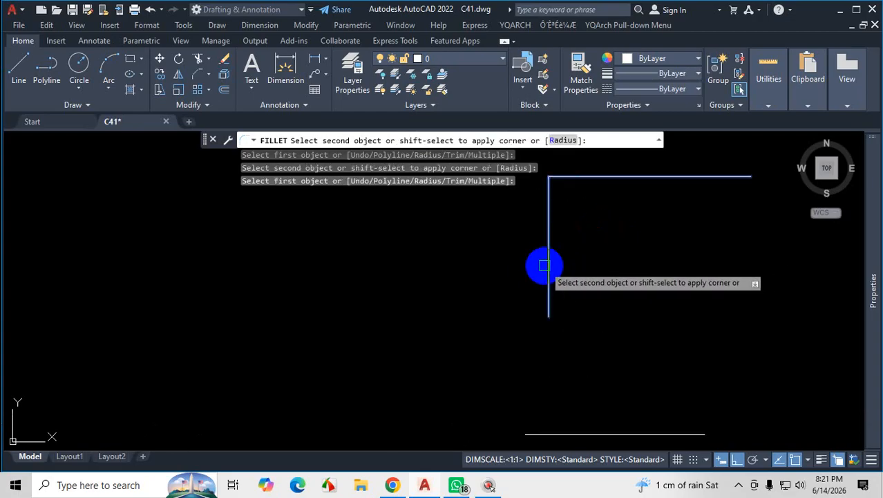
left_click(548, 262)
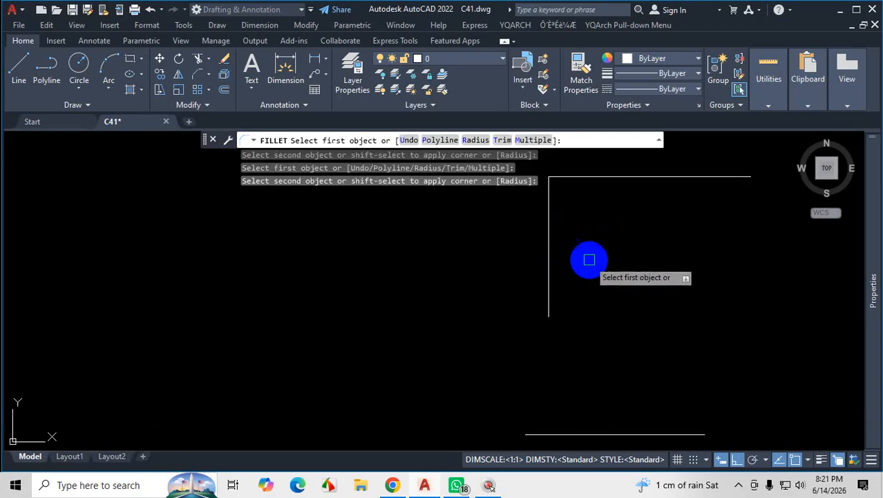
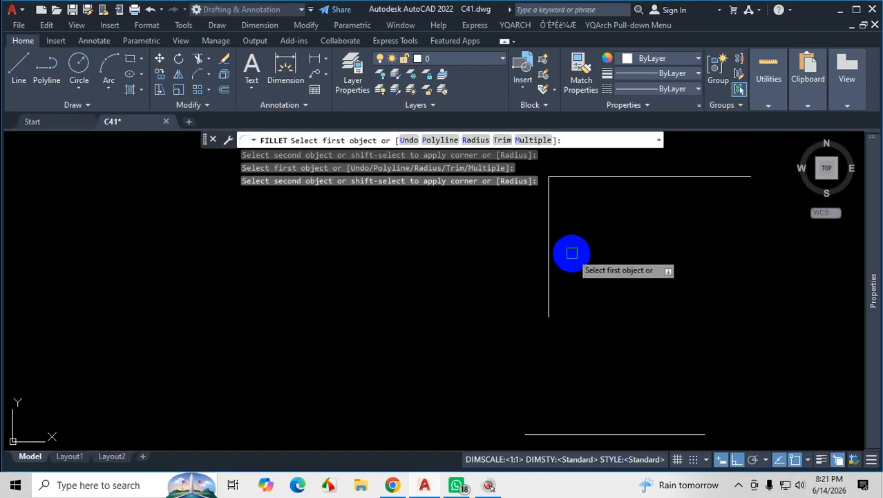
key("Escape")
scroll(530, 284, "down", 3)
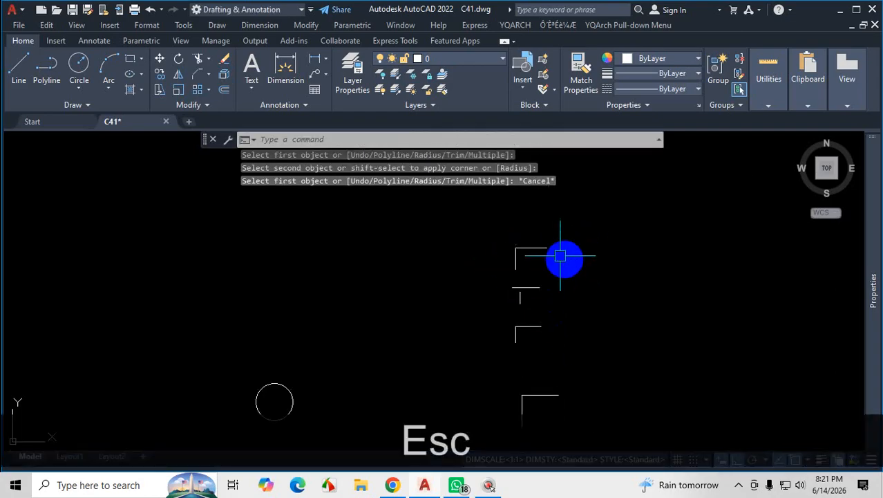
scroll(484, 235, "down", 3)
left_click(477, 223)
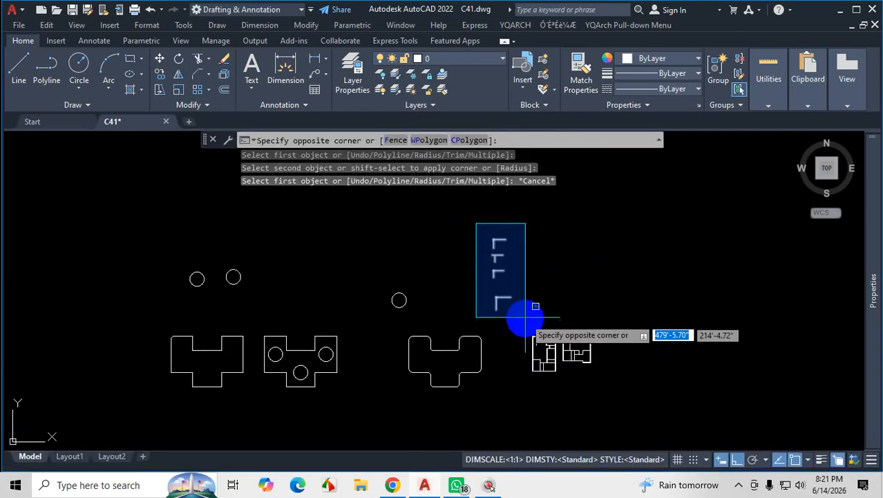
left_click(524, 314)
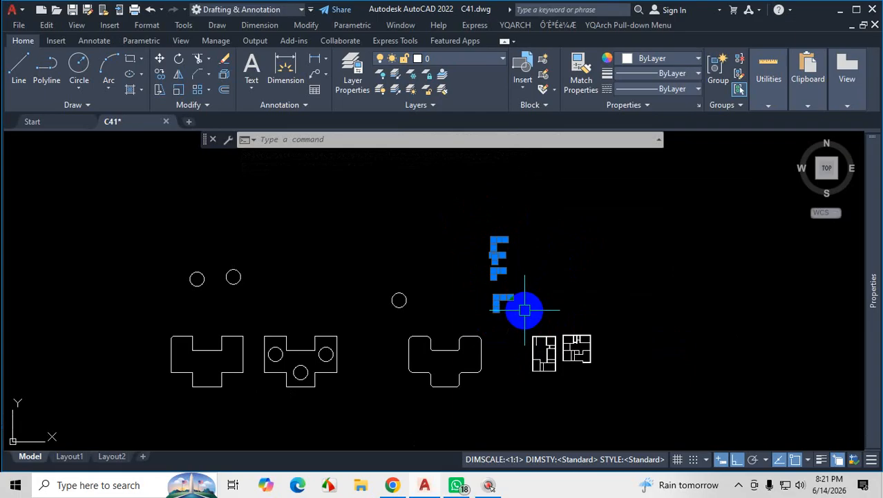
key("Escape")
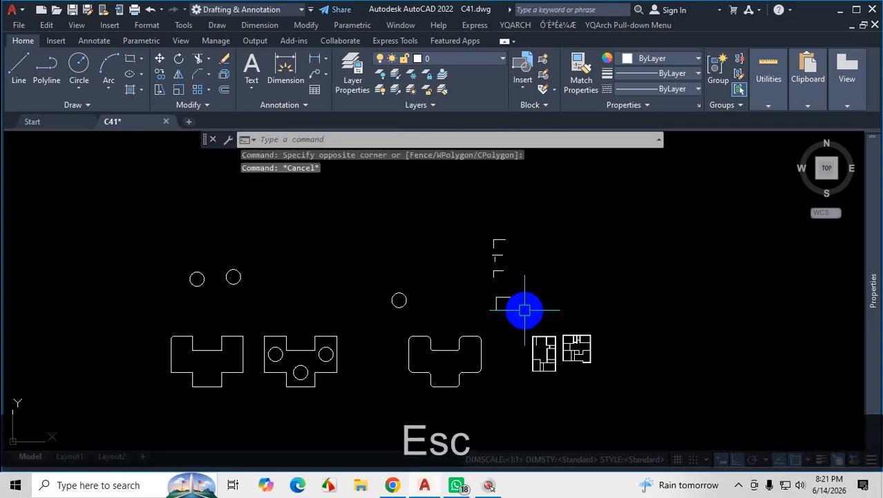
left_click(208, 74)
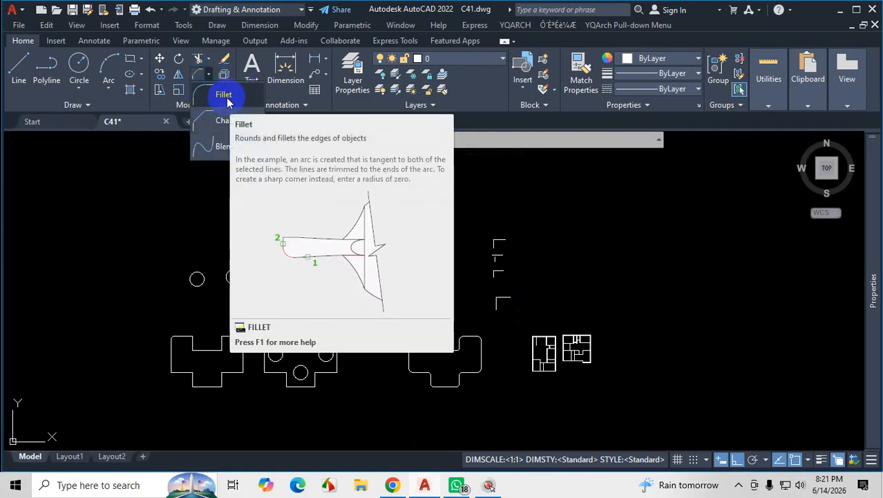
left_click(226, 99)
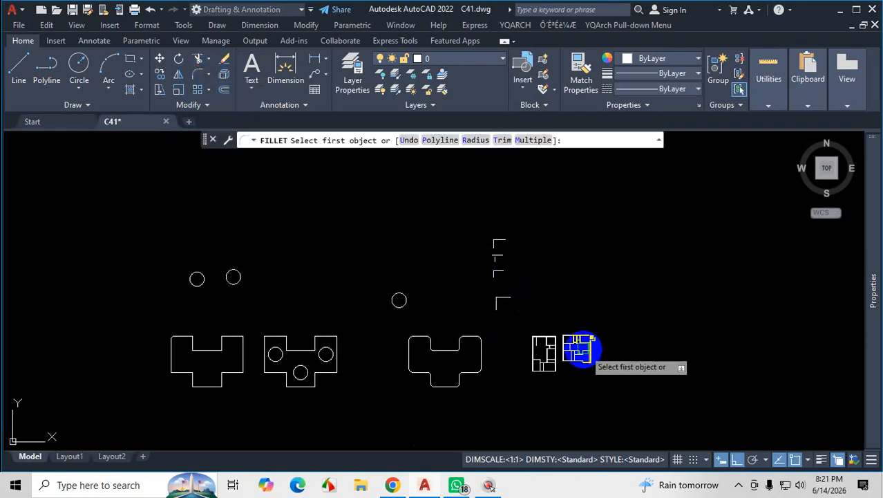
key("Escape")
Join the detached horizontal and vertical lines into a square corner by grip-stretching the vertical line's upper end and the horizontal line's left end.
scroll(546, 336, "up", 10)
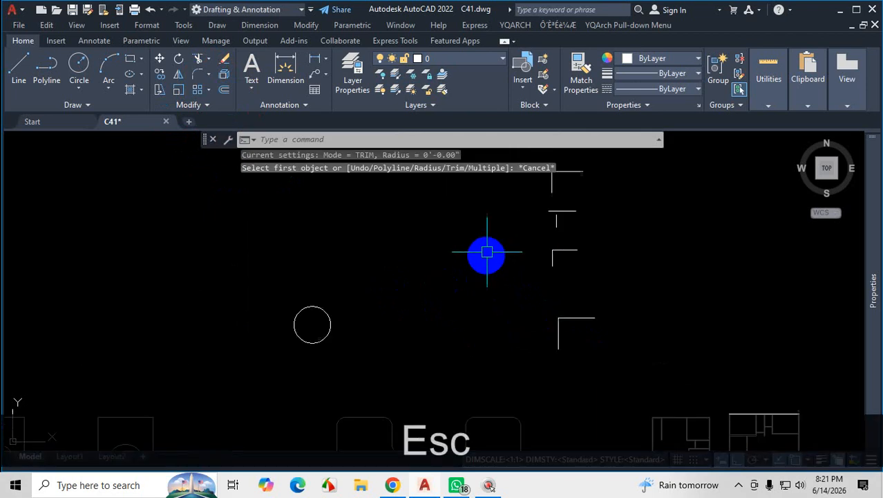
scroll(520, 293, "down", 5)
scroll(516, 243, "up", 7)
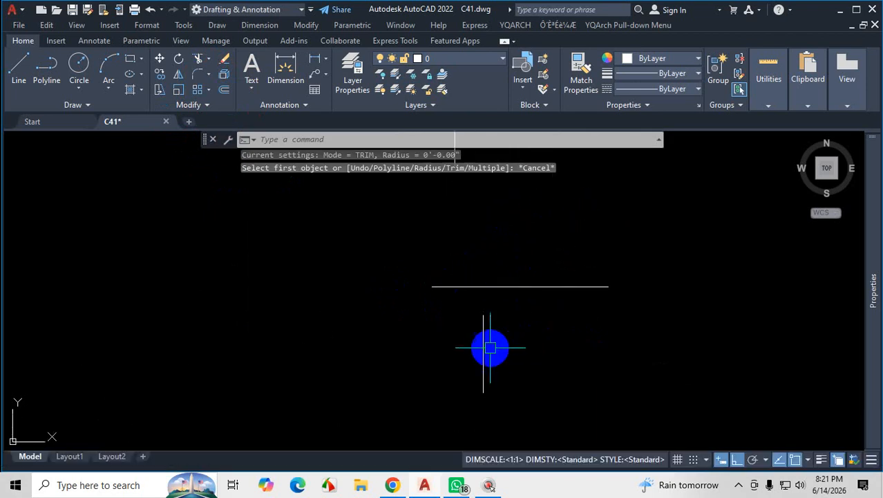
left_click(483, 338)
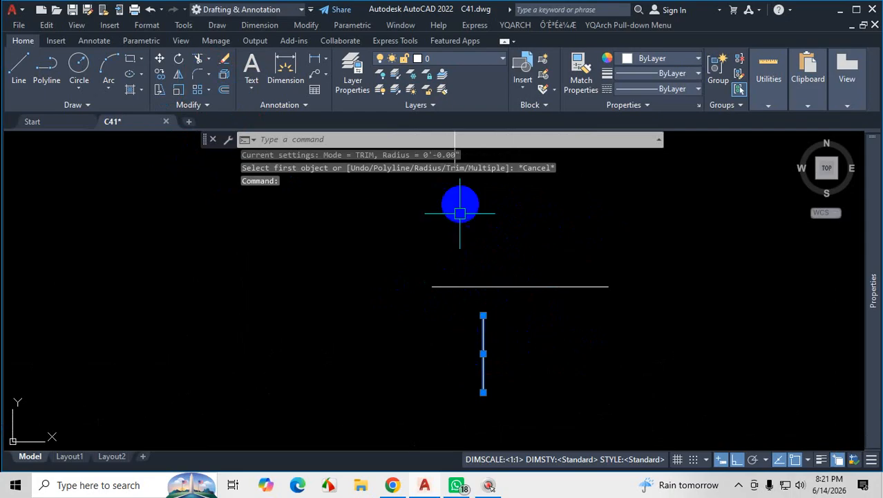
left_click(546, 286)
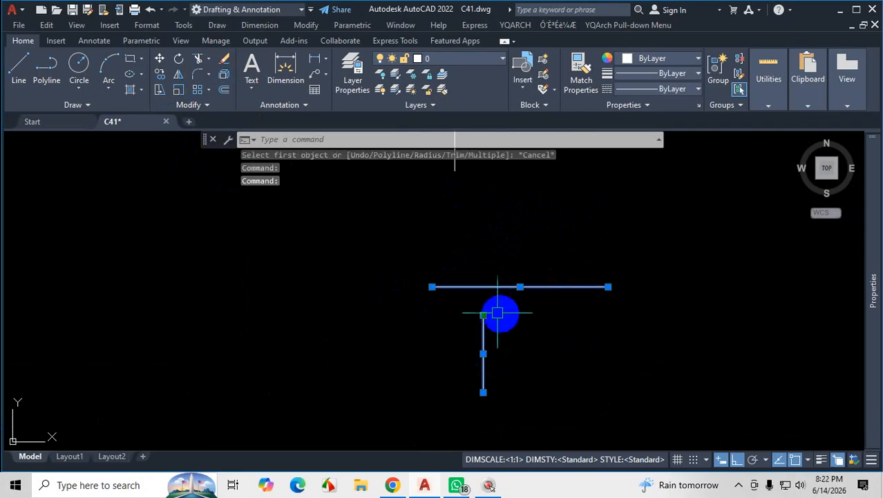
left_click(483, 316)
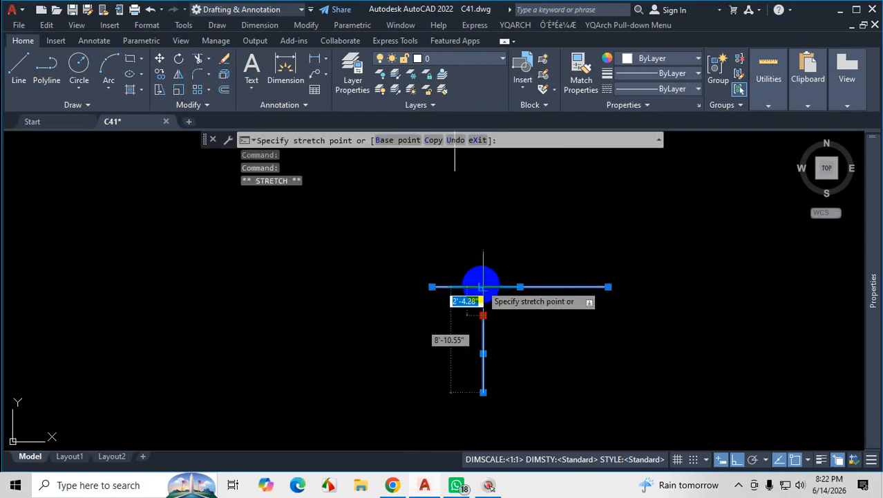
left_click(484, 285)
left_click(432, 286)
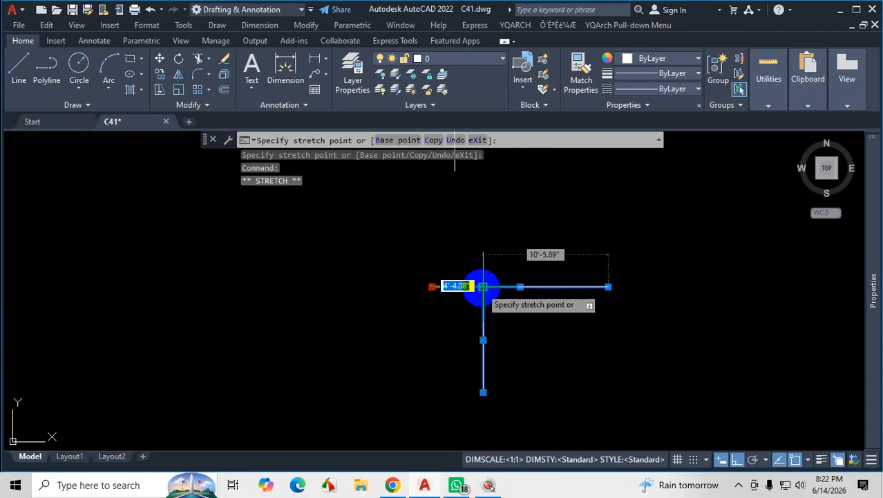
left_click(483, 286)
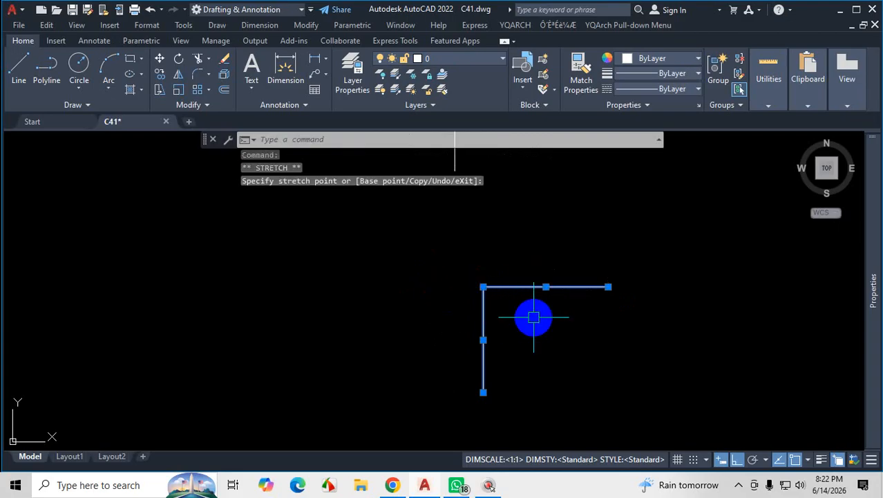
key("Escape")
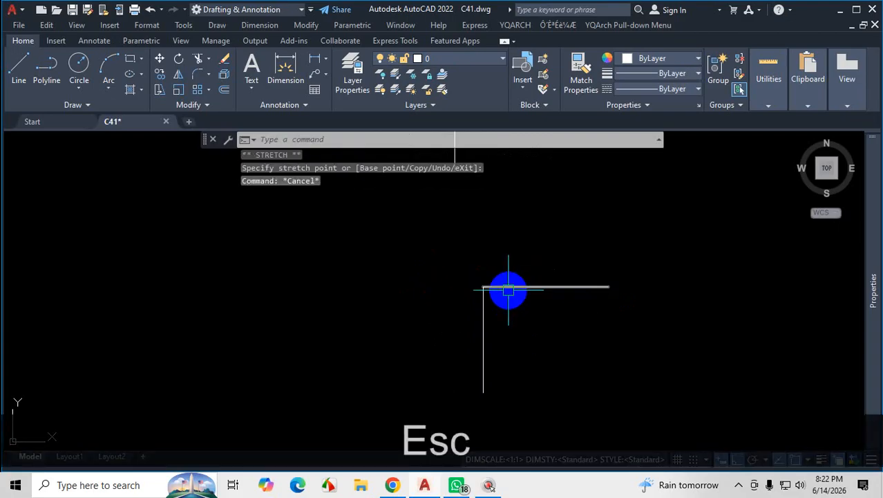
scroll(491, 372, "up", 2)
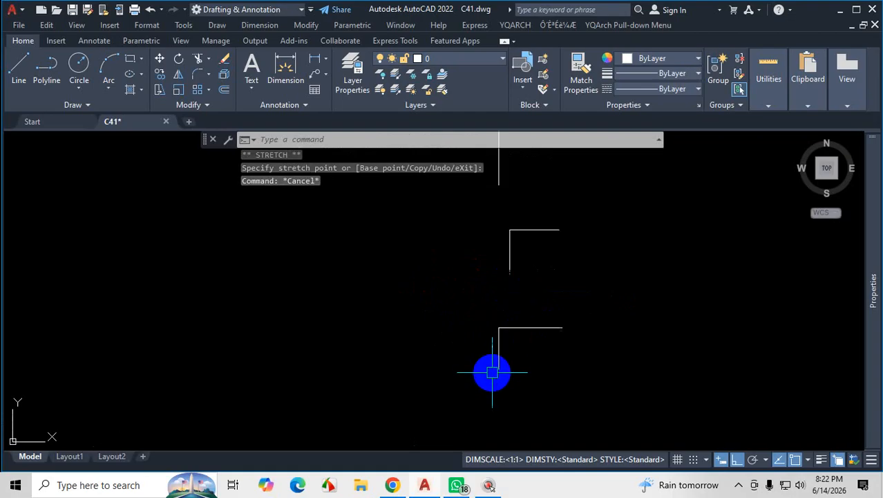
scroll(522, 312, "up", 4)
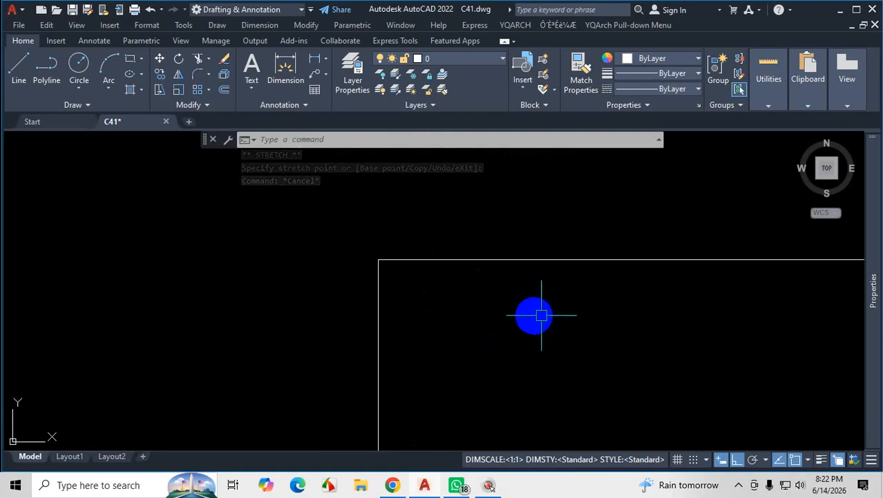
scroll(536, 312, "down", 2)
scroll(552, 353, "down", 6)
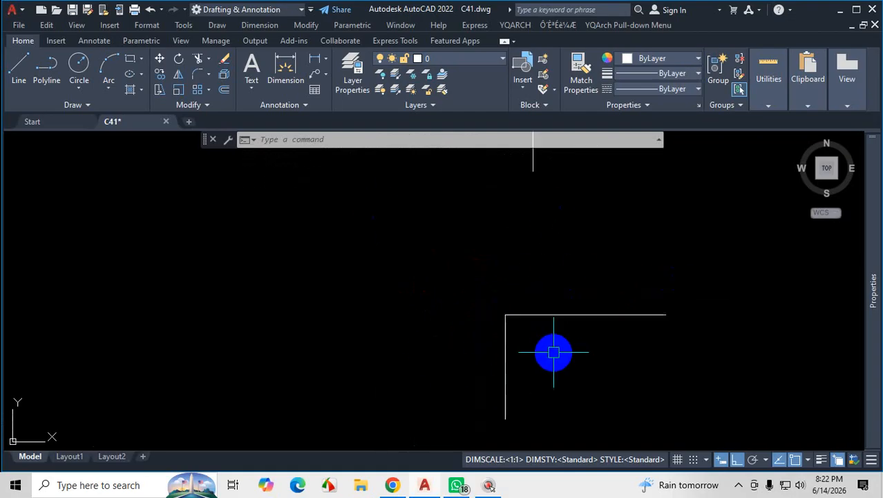
key("Escape")
key("Escape")
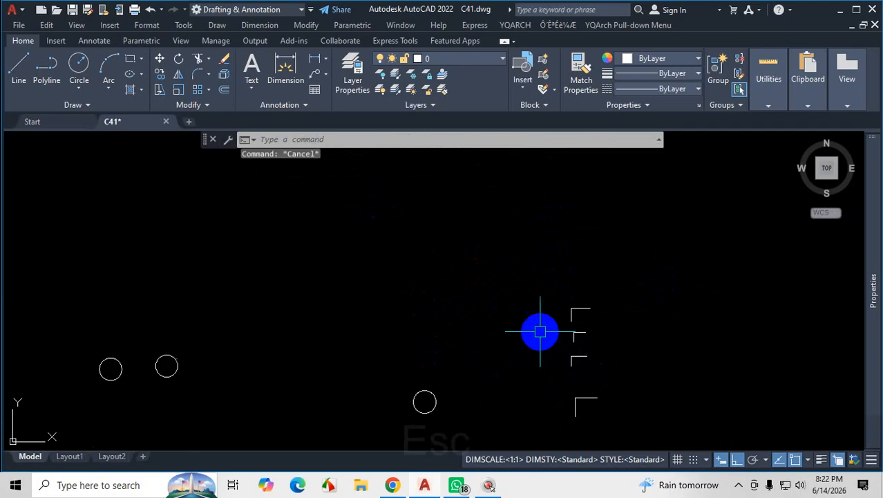
Move the topmost corner's horizontal line straight up by its midpoint grip, separating it from the vertical line.
scroll(539, 298, "down", 9)
scroll(540, 298, "up", 5)
scroll(492, 249, "up", 2)
scroll(553, 290, "up", 6)
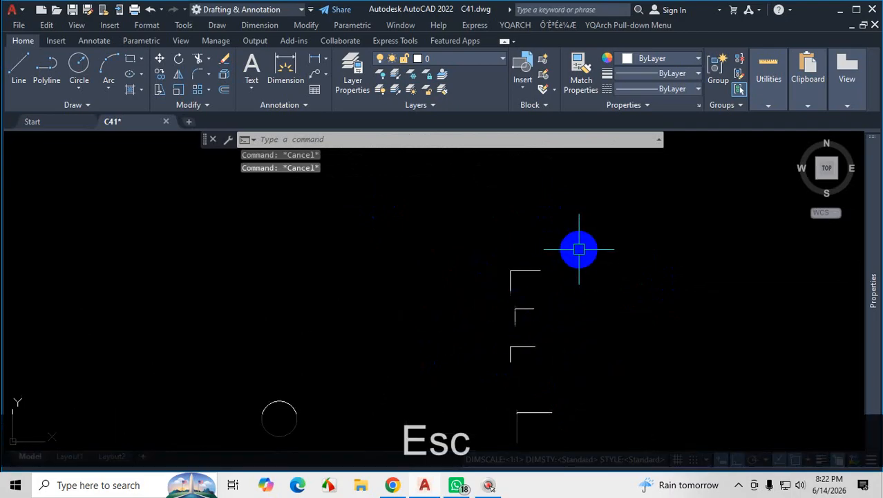
left_click(461, 294)
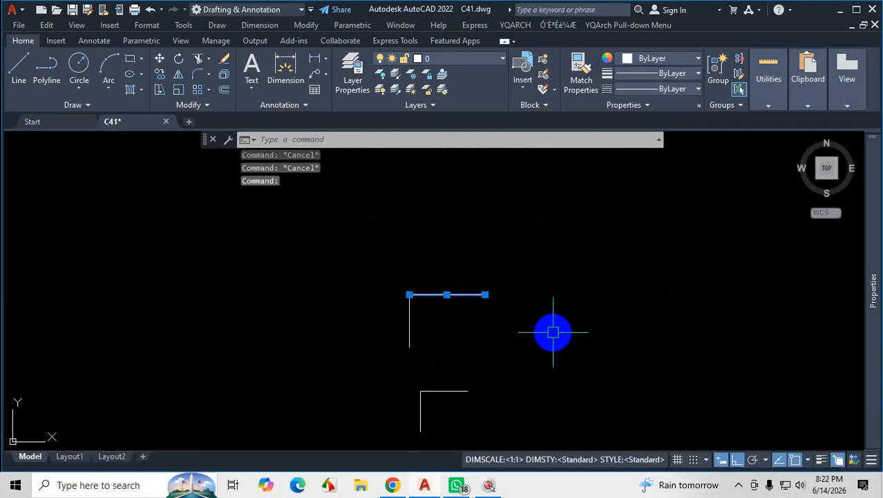
scroll(574, 325, "down", 4)
scroll(471, 300, "up", 4)
scroll(610, 329, "up", 2)
scroll(611, 304, "up", 4)
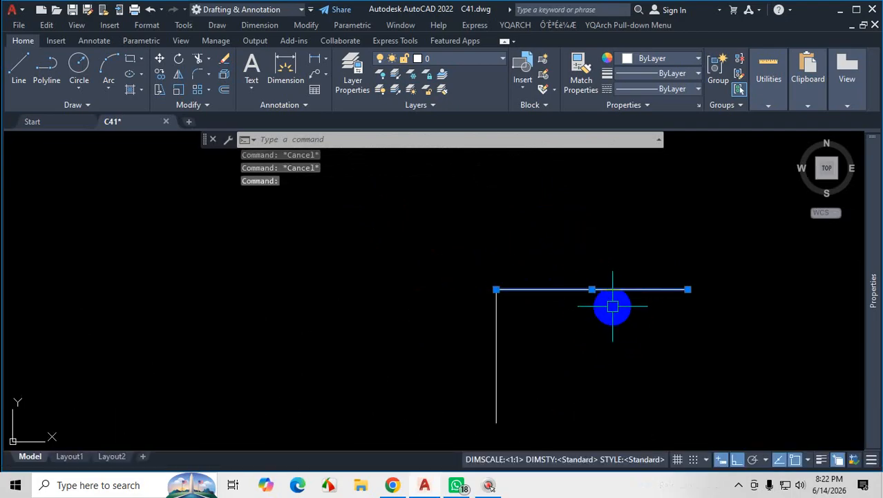
left_click(579, 281)
left_click(581, 218)
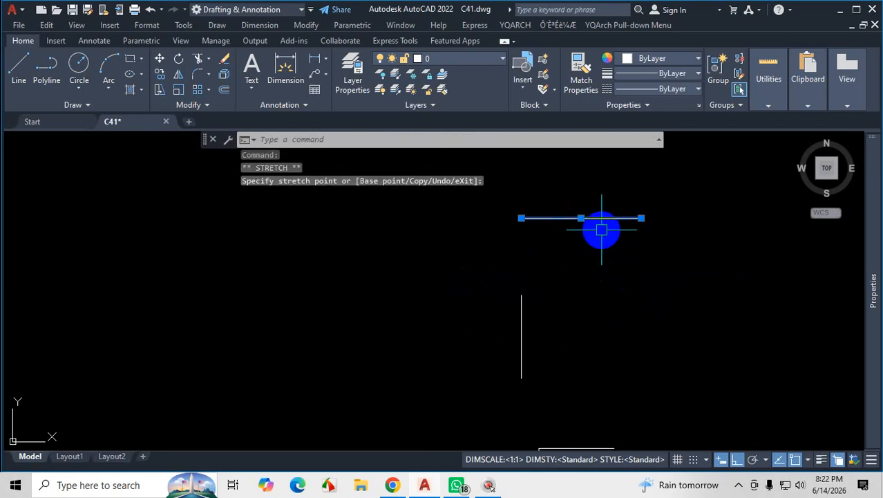
Stretch the raised line's left endpoint down to the upper end of the vertical line to form a slanted corner.
left_click(521, 217)
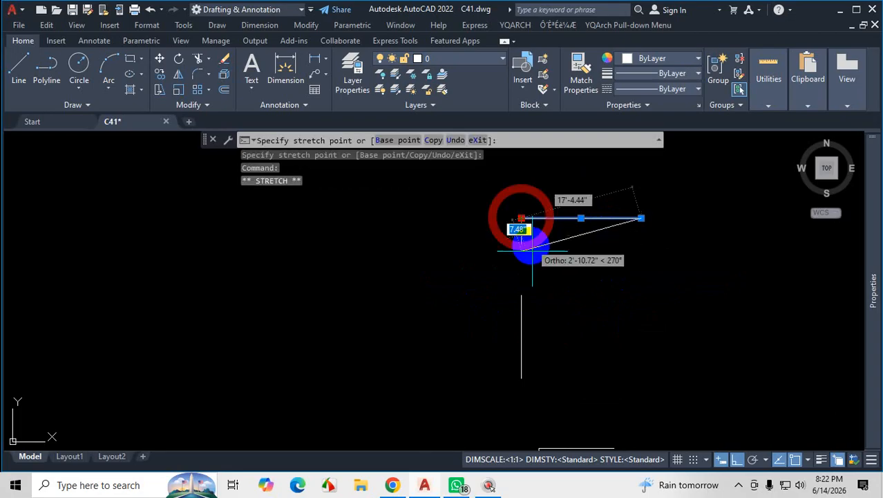
left_click(521, 295)
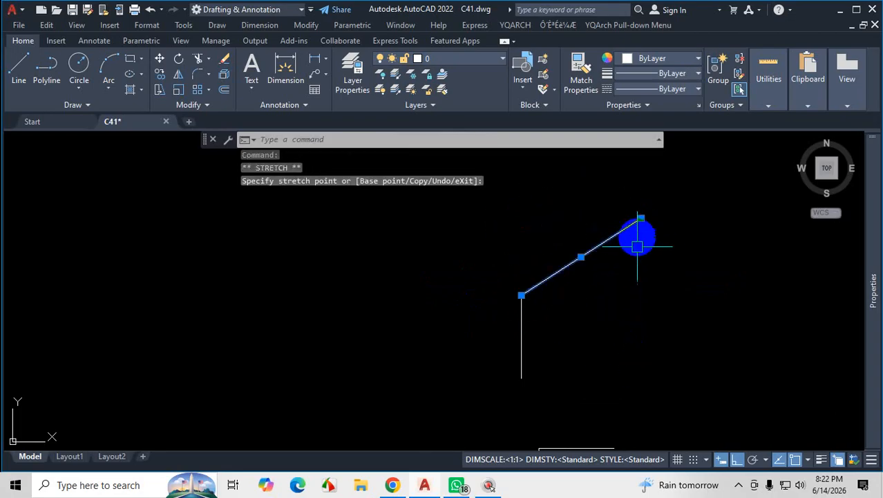
key("Escape")
Examine the wall layouts of the two double-line floor plans beside the rounded outlines.
scroll(582, 296, "down", 3)
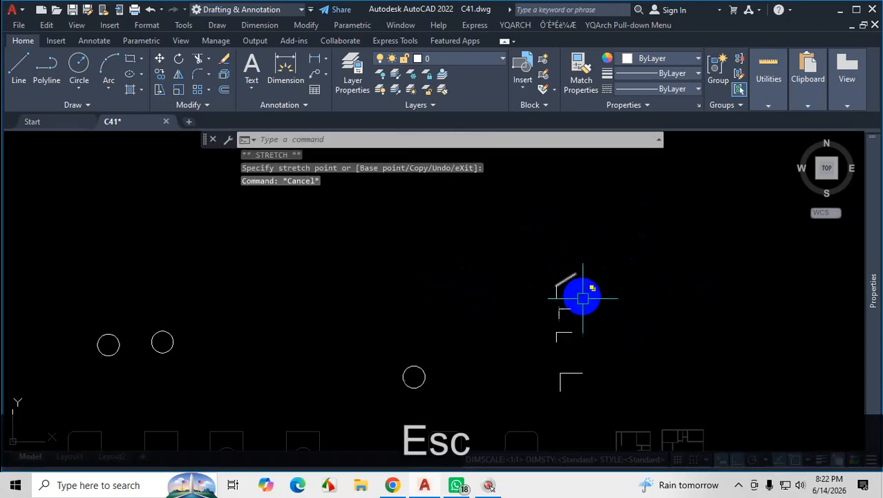
scroll(585, 300, "up", 2)
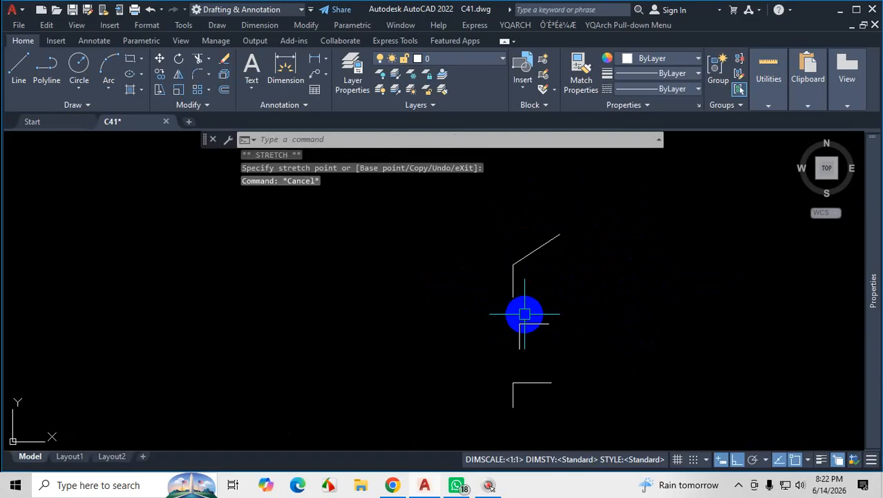
scroll(606, 320, "down", 4)
scroll(625, 314, "up", 2)
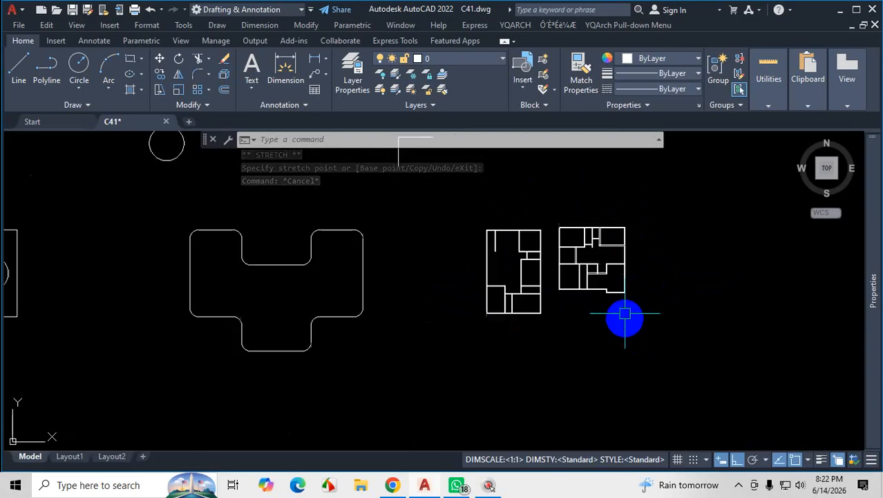
scroll(596, 242, "up", 5)
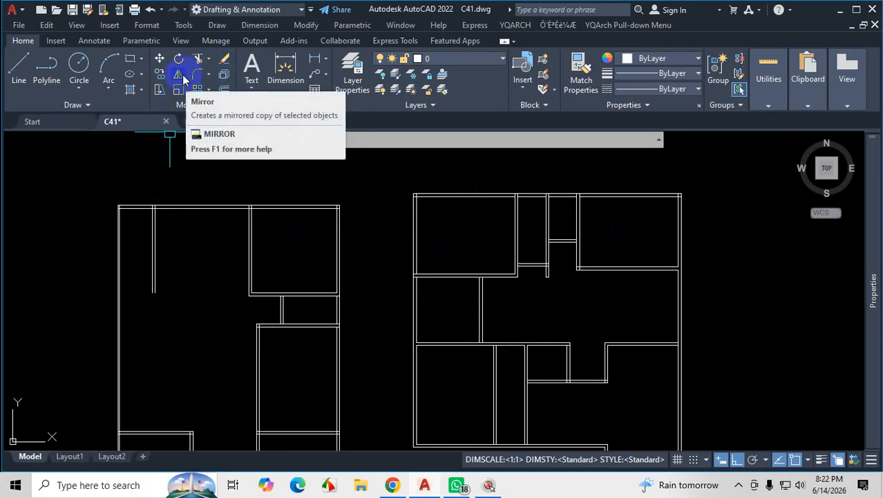
scroll(435, 253, "down", 4)
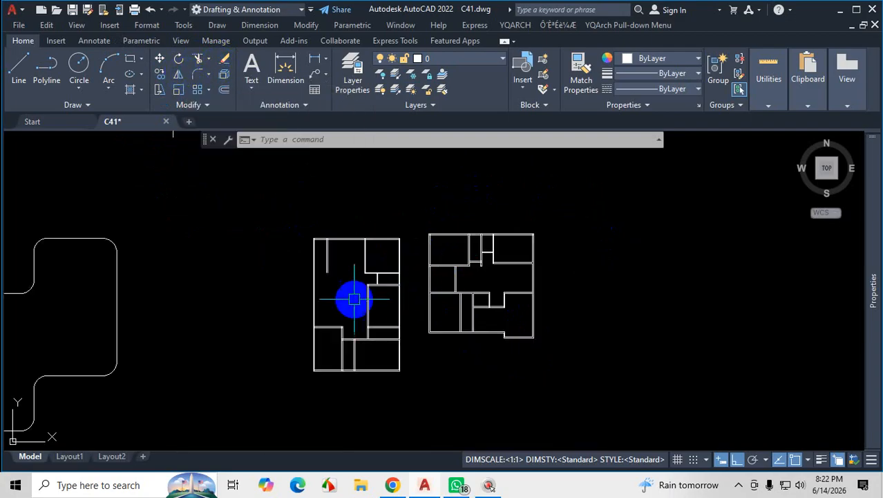
scroll(349, 294, "up", 2)
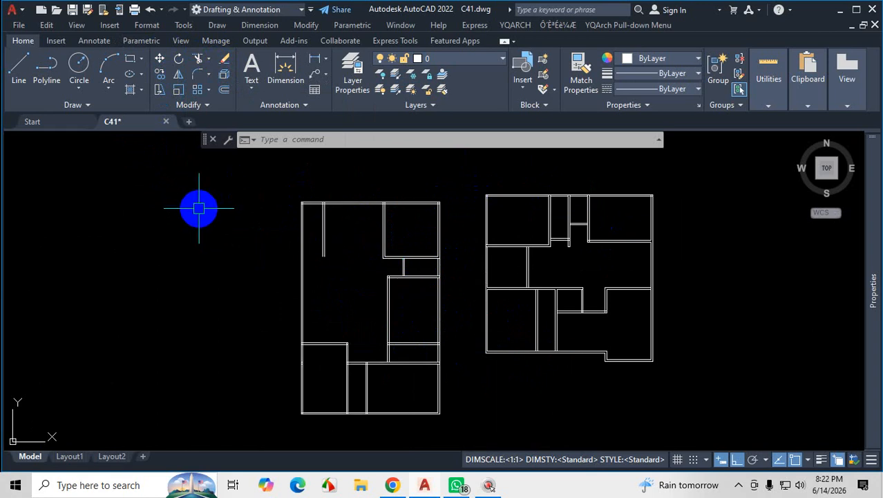
scroll(266, 247, "down", 4)
scroll(474, 236, "up", 2)
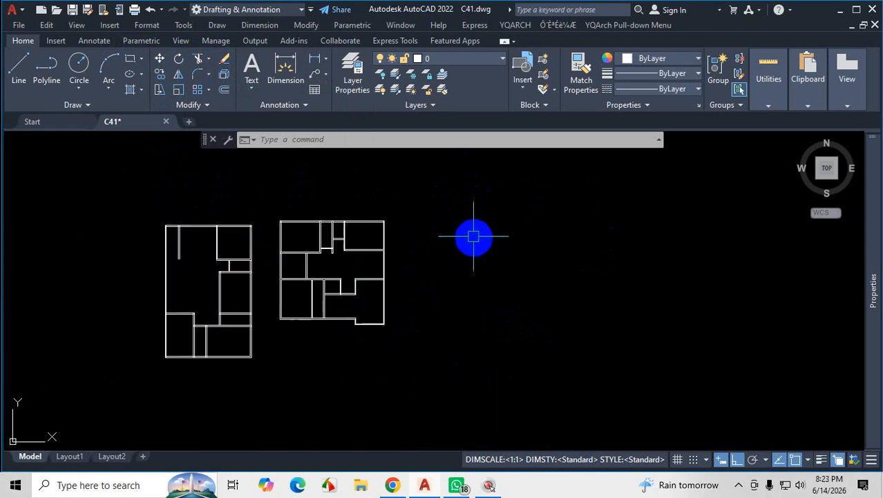
scroll(473, 235, "up", 3)
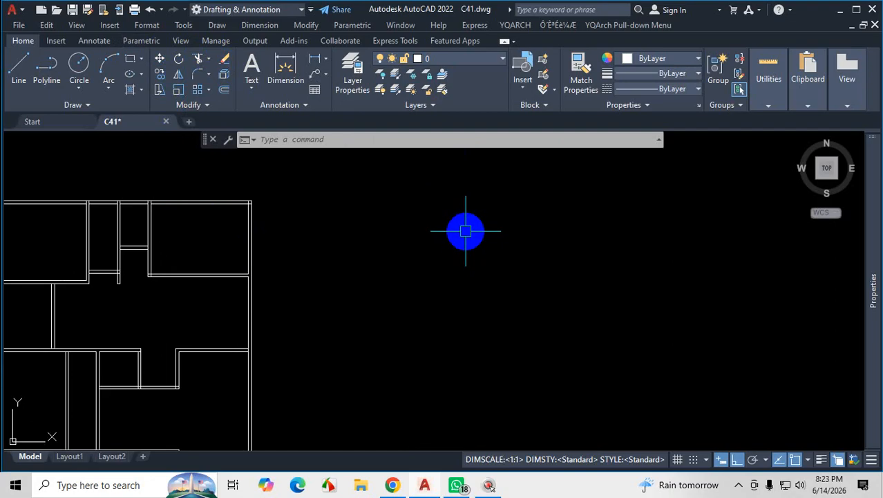
key("Escape")
key("Escape")
scroll(389, 277, "down", 6)
scroll(425, 304, "up", 2)
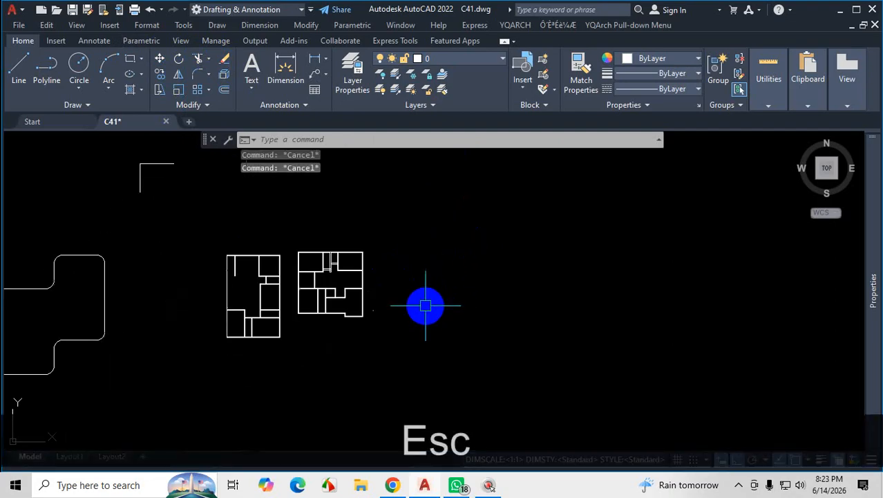
scroll(426, 305, "up", 2)
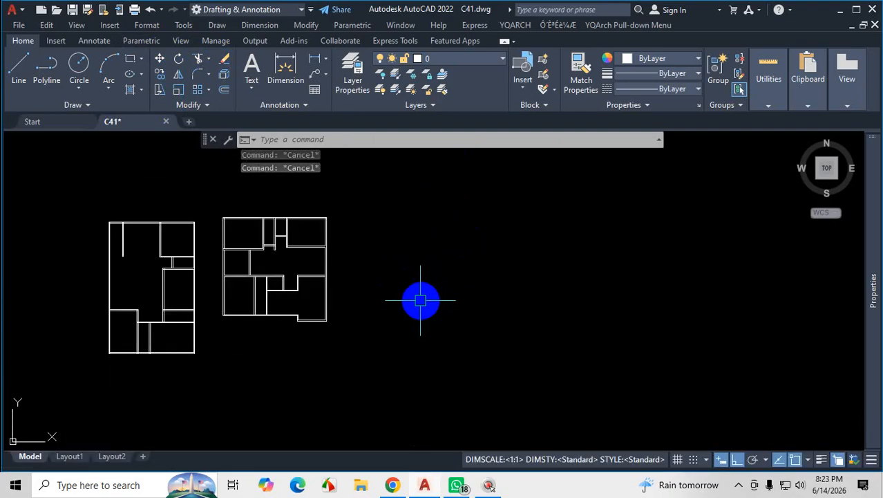
scroll(279, 238, "up", 3)
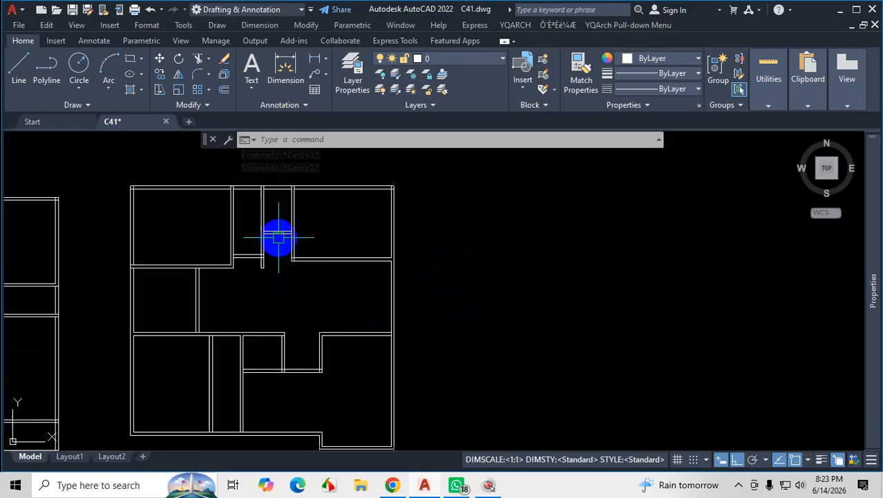
Switch to Chrome and display the staircase and parking area in the PDF floor plan that has the 38'-1" overall width.
scroll(278, 238, "up", 2)
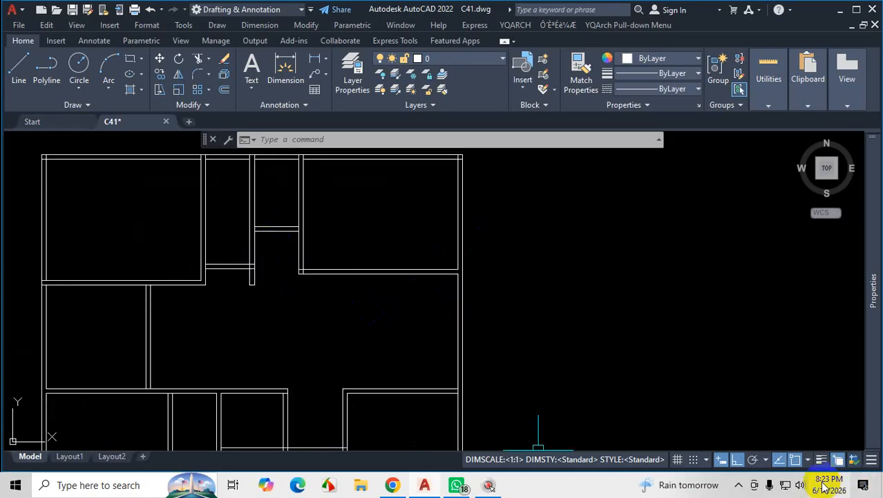
scroll(503, 295, "down", 5)
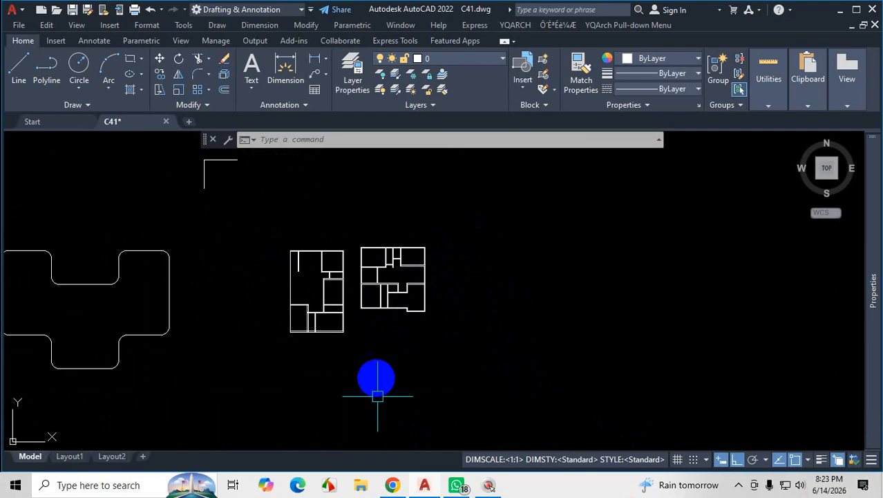
left_click(457, 486)
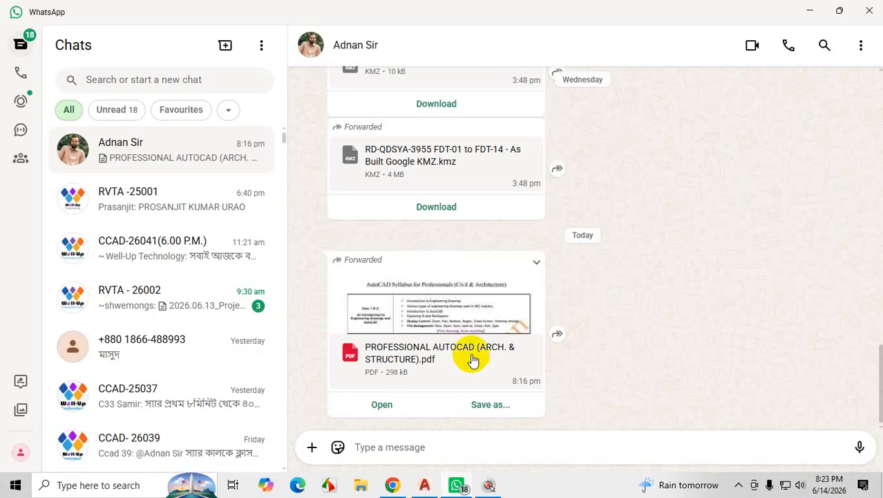
left_click(392, 485)
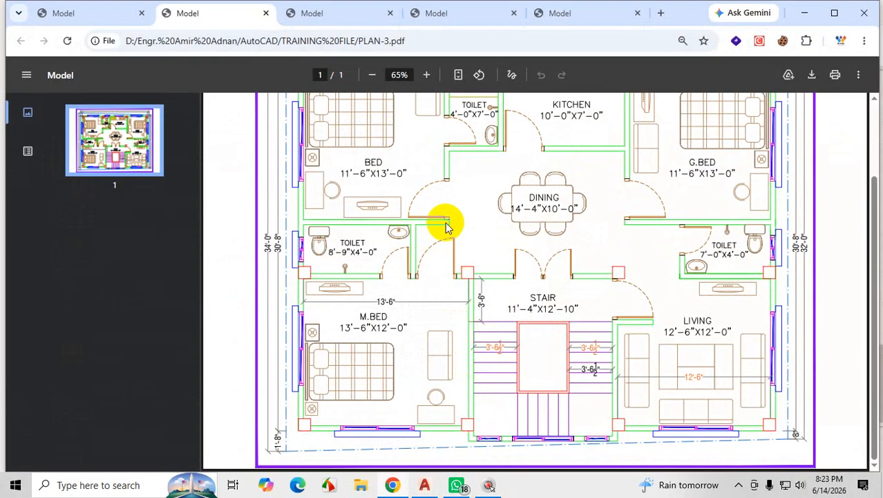
left_click(546, 13)
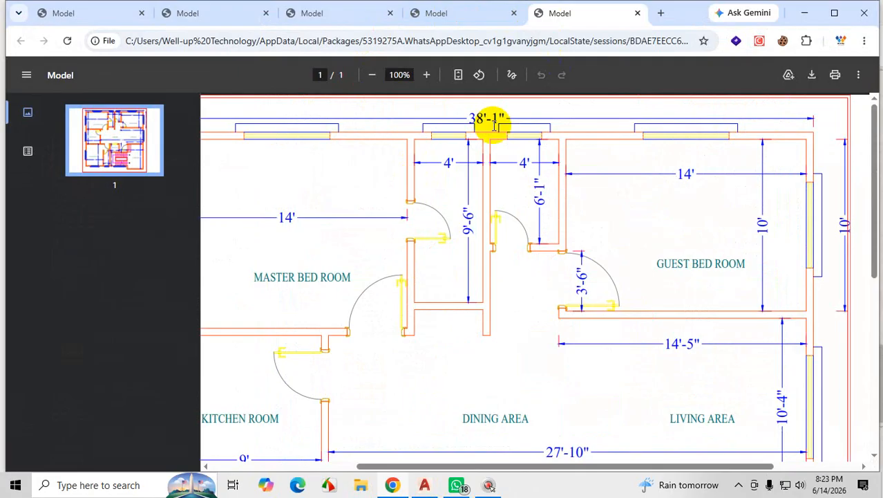
scroll(488, 148, "down", 5)
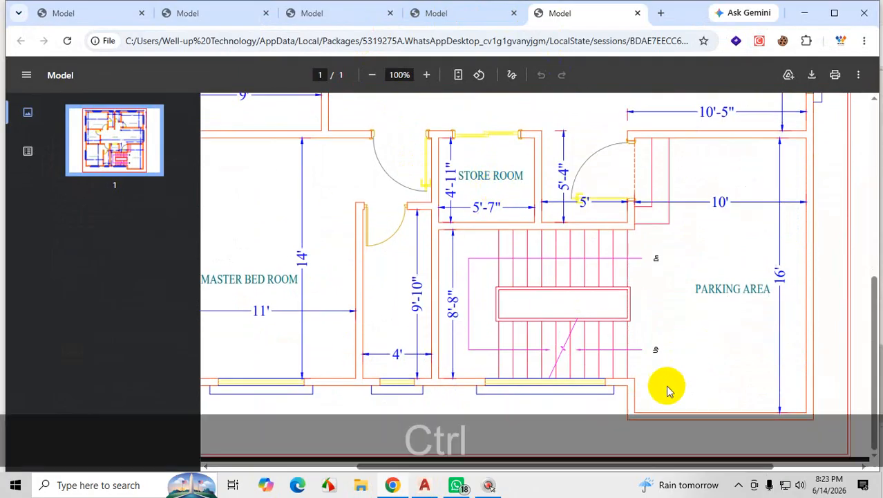
Magnify the staircase and mark the upper flight's first tread in red with a handwritten tread label and the size 10".
key("ctrl+1")
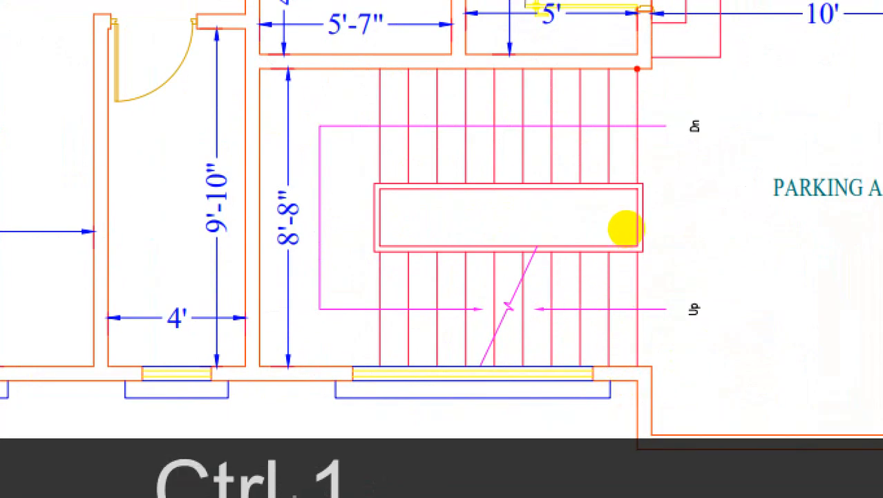
left_click_drag(647, 105, 641, 170)
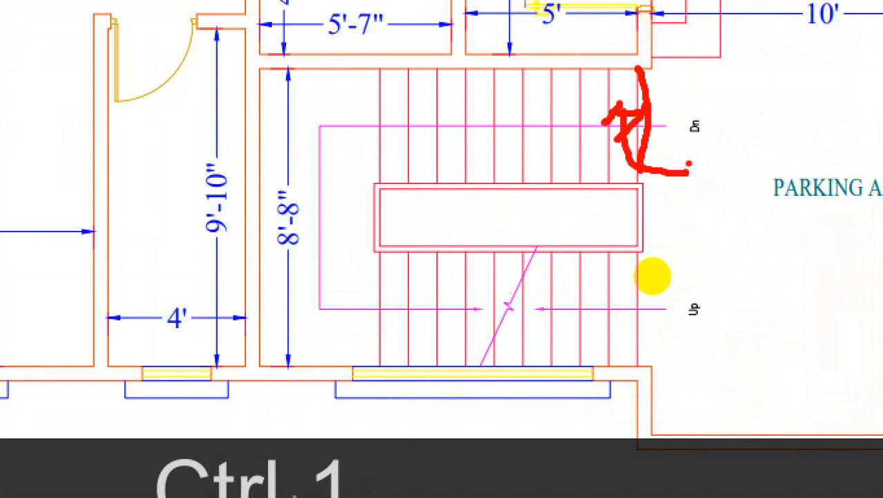
left_click_drag(657, 278, 661, 297)
left_click(666, 284)
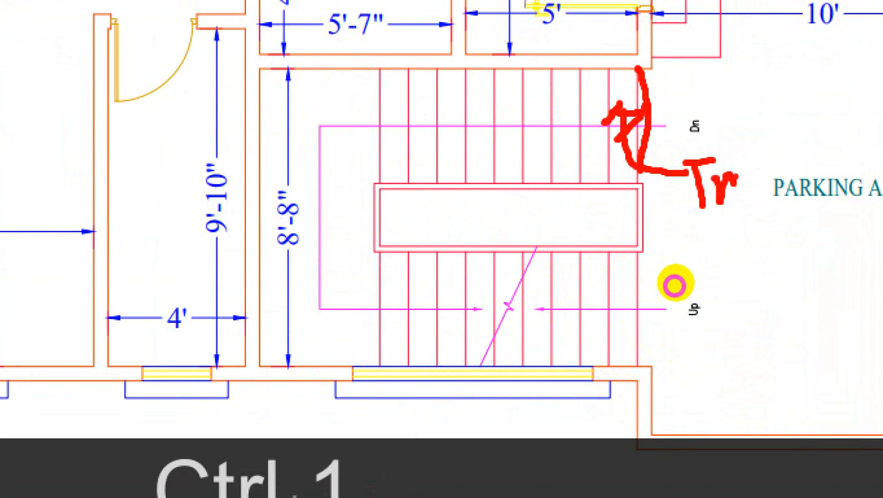
left_click_drag(696, 273, 702, 275)
mouse_move(668, 310)
left_mouse_down()
mouse_move(704, 289)
mouse_move(713, 269)
mouse_move(714, 294)
left_mouse_up()
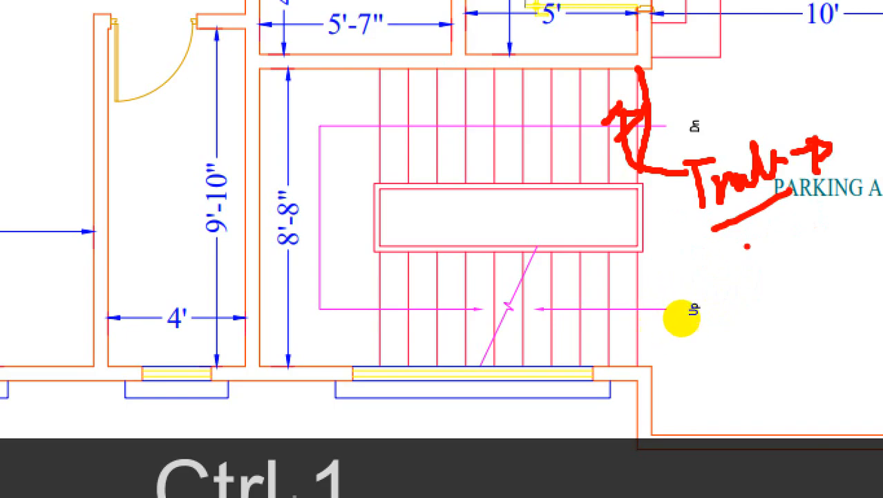
mouse_move(685, 315)
left_mouse_down()
mouse_move(686, 335)
mouse_move(698, 312)
mouse_move(725, 309)
left_mouse_up()
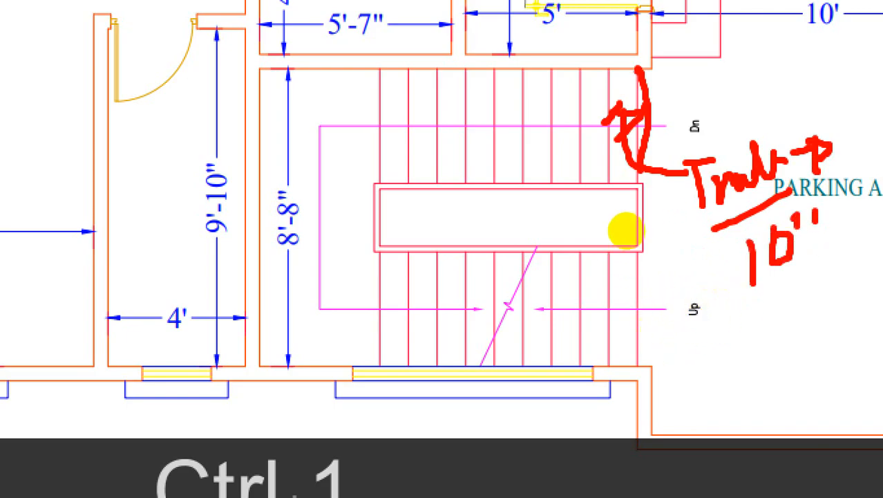
Mark the remaining tread lines of the upper flight and the lower flight's end line in red, and close the annotation.
mouse_move(627, 229)
left_mouse_down()
mouse_move(628, 282)
mouse_move(615, 229)
mouse_move(605, 268)
left_mouse_up()
mouse_move(585, 224)
left_mouse_down()
mouse_move(583, 270)
mouse_move(566, 263)
left_mouse_up()
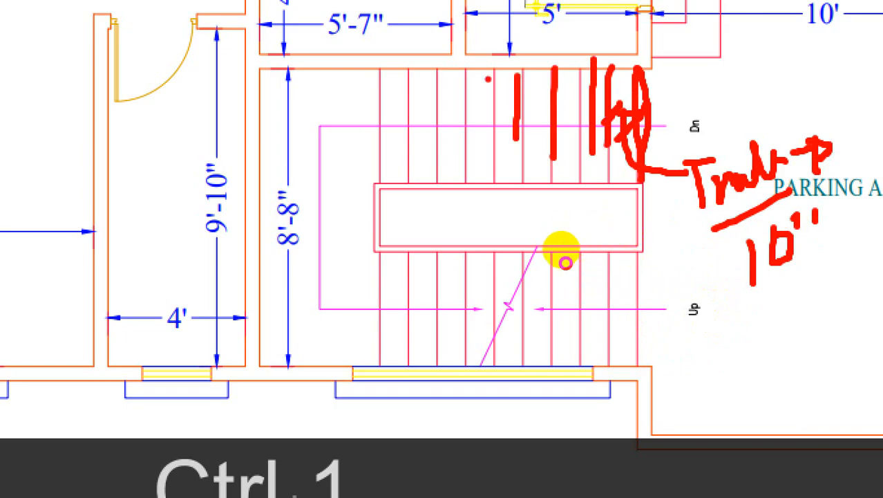
left_click_drag(546, 225, 545, 253)
mouse_move(537, 239)
left_mouse_down()
mouse_move(533, 270)
mouse_move(519, 266)
left_mouse_up()
left_click_drag(513, 231, 510, 268)
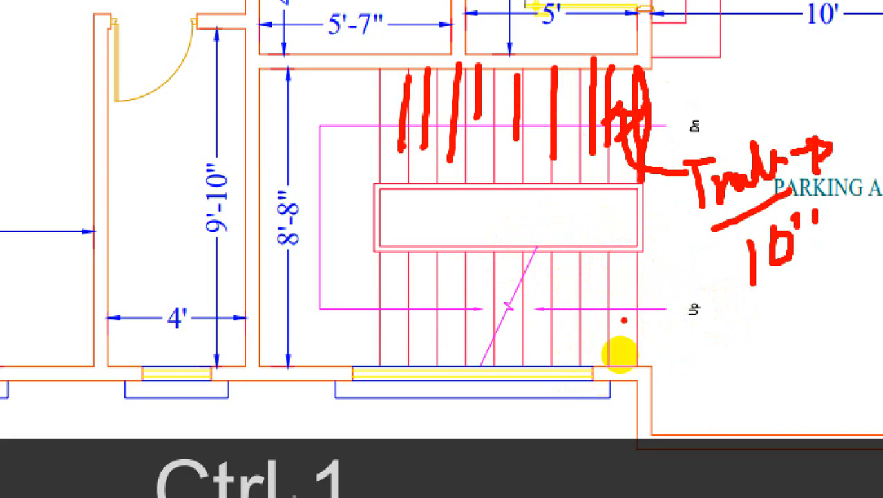
left_click_drag(636, 253, 634, 359)
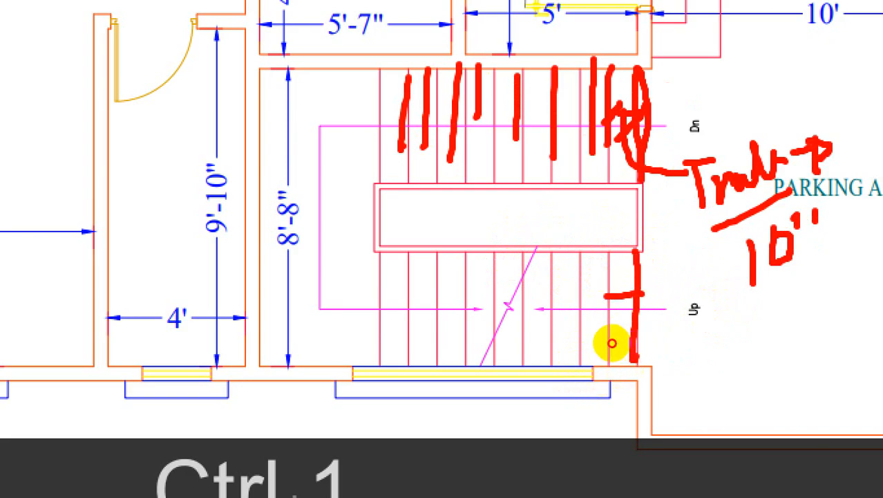
key("Escape")
Switch back to AutoCAD and draw a 42" horizontal line in the empty space beside the floor plans.
left_click(804, 14)
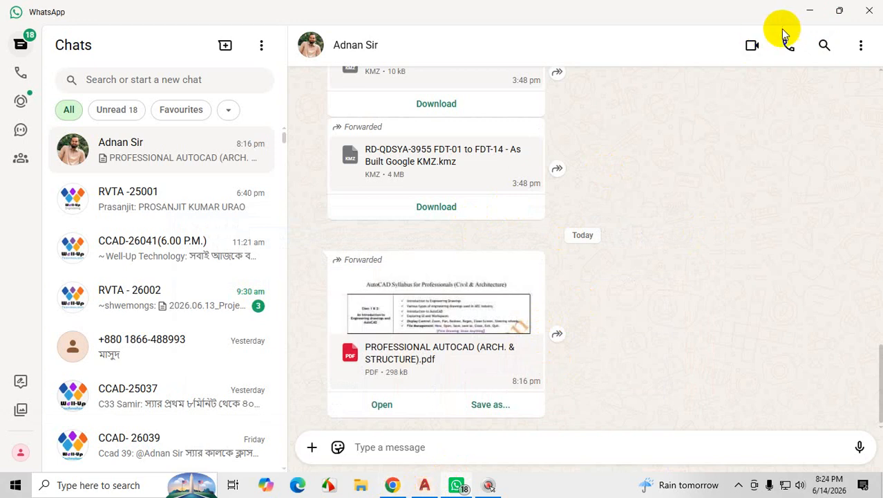
left_click(809, 11)
scroll(546, 287, "up", 5)
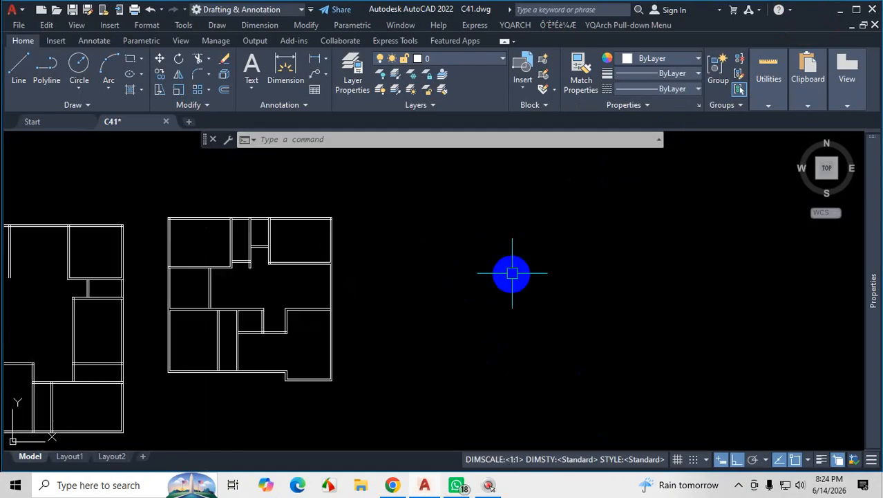
left_click(21, 73)
scroll(292, 282, "down", 3)
scroll(281, 273, "up", 4)
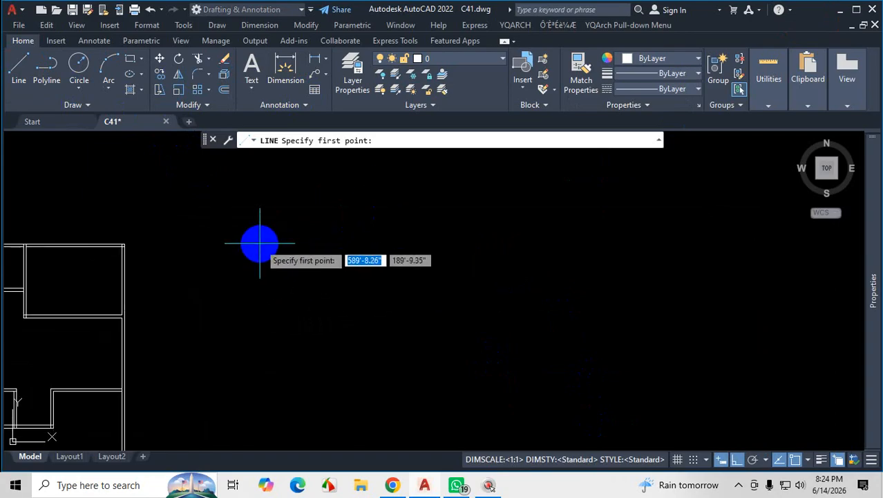
scroll(284, 283, "down", 4)
scroll(275, 337, "up", 2)
left_click(295, 326)
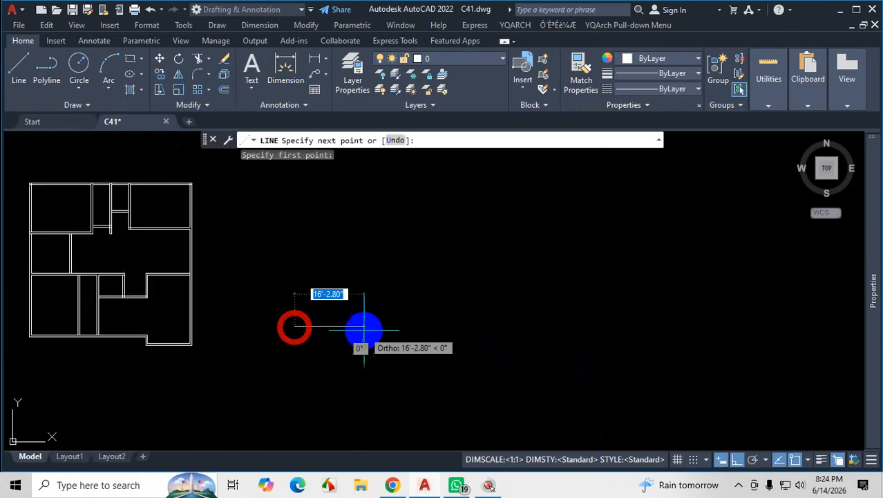
type("3")
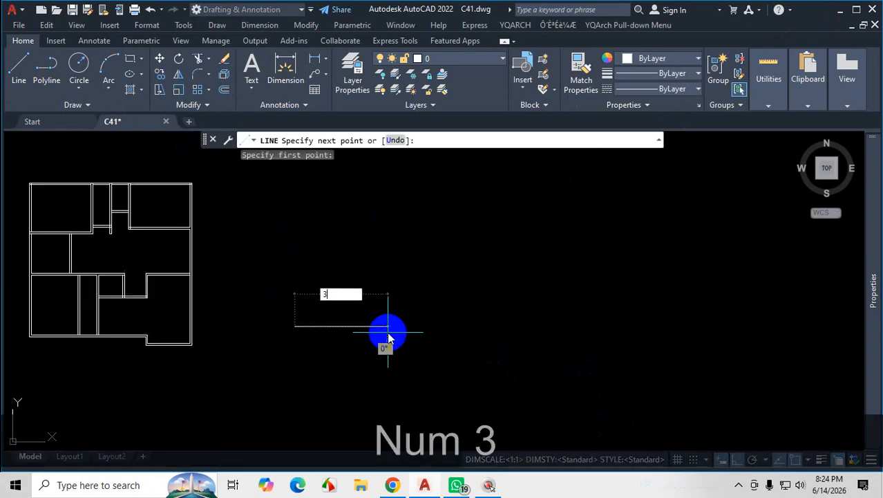
key("Escape")
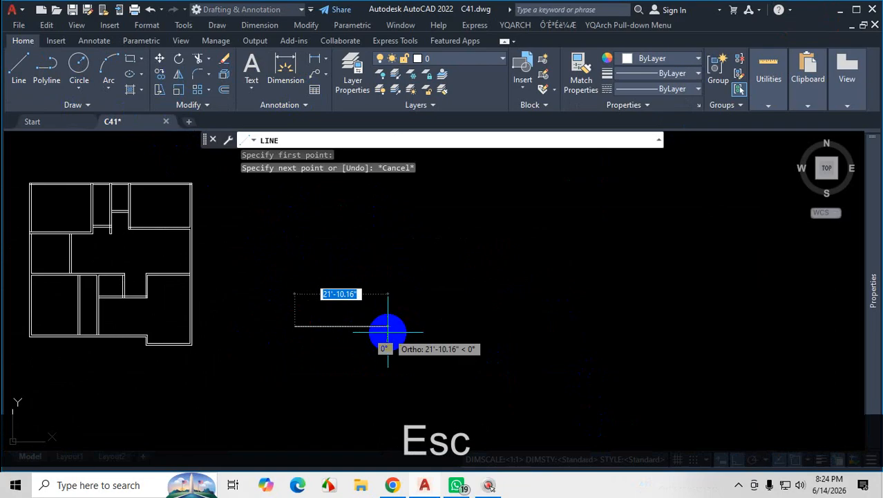
type("42")
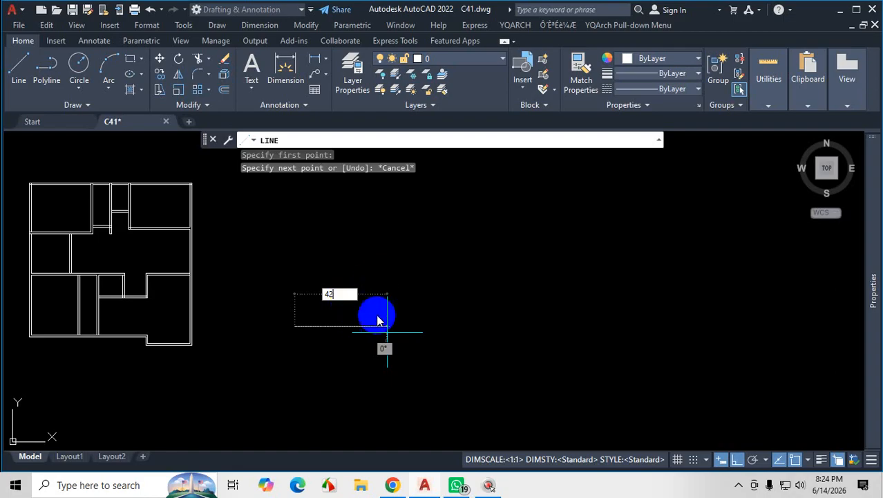
key("Return")
key("Escape")
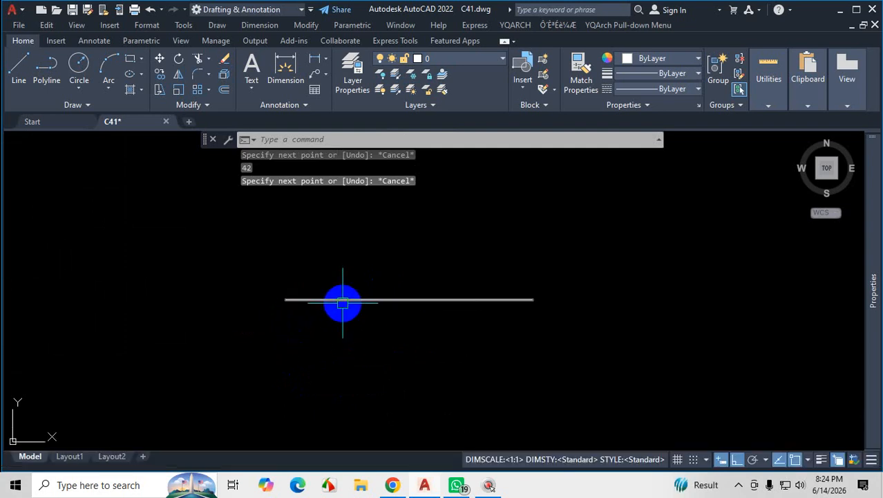
Switch to Chrome and examine the numbered central staircase of the twin-unit floor plan PDF at 175% zoom.
scroll(343, 302, "down", 3)
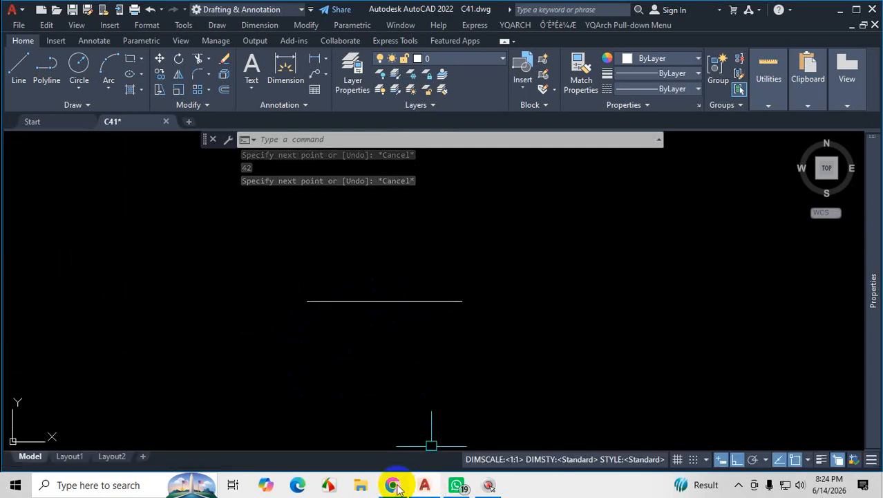
left_click(426, 486)
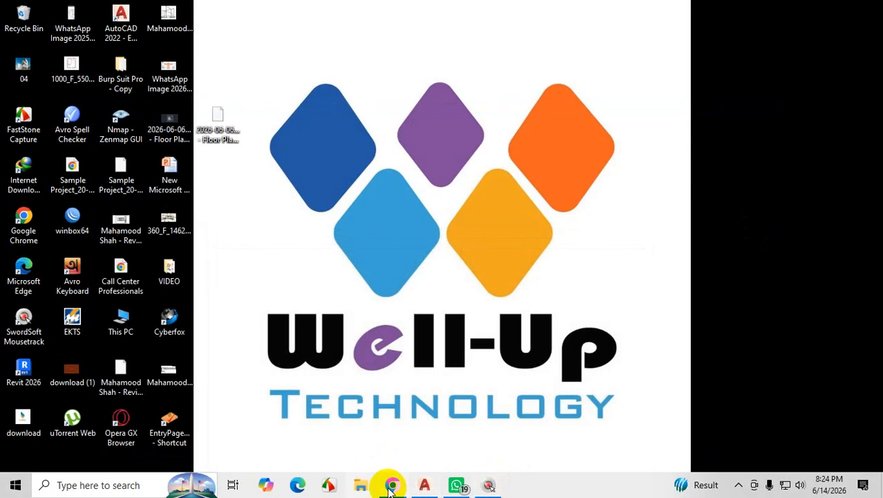
left_click(392, 485)
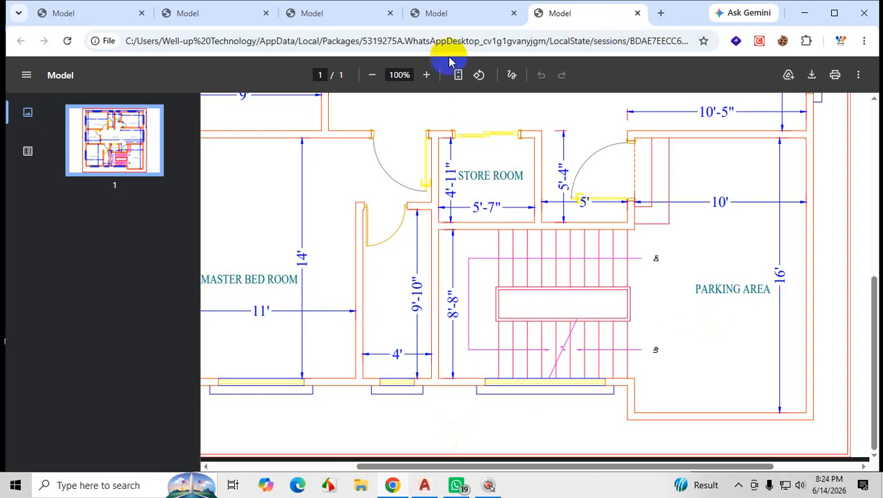
left_click(195, 17)
left_click(306, 14)
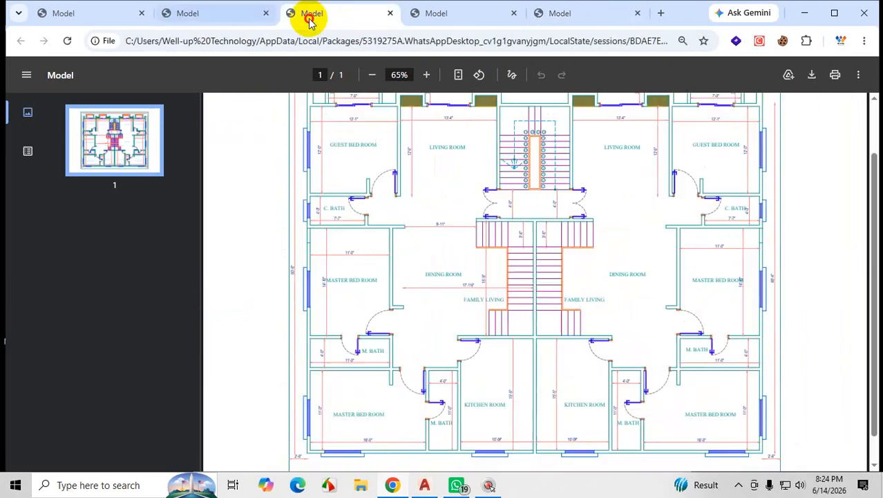
left_click(429, 77)
left_click(429, 77)
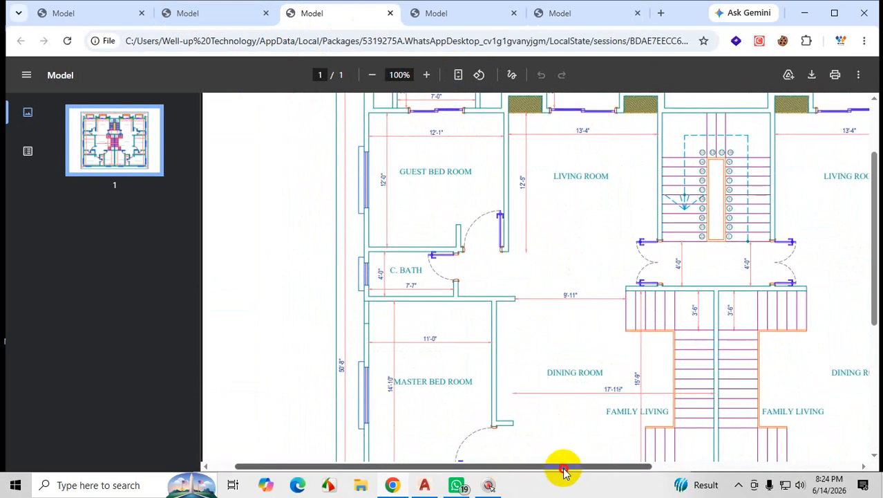
left_click_drag(563, 470, 746, 469)
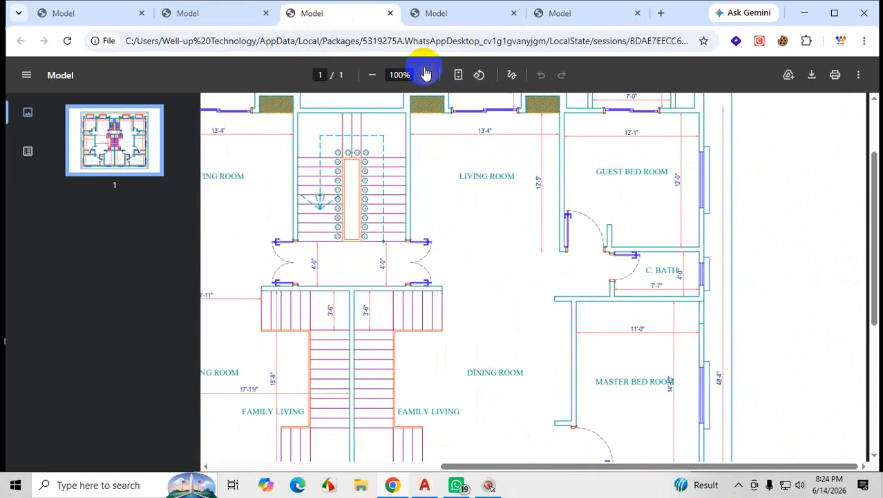
left_click(426, 74)
left_click(426, 75)
left_click(426, 75)
left_click(426, 74)
left_click_drag(529, 465, 579, 470)
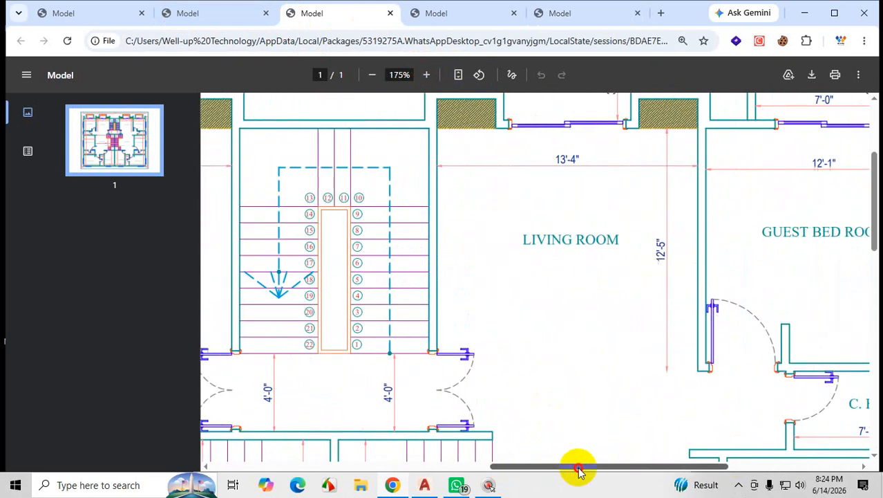
Mark the start line, treads 1 to 9 and the full run of the numbered staircase's first flight in red.
key("ctrl+1")
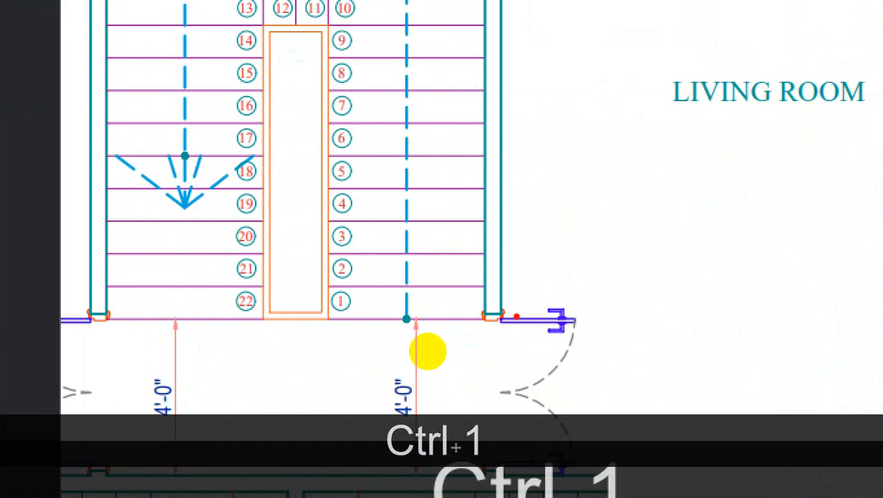
mouse_move(483, 353)
left_mouse_down()
mouse_move(339, 355)
mouse_move(370, 272)
mouse_move(368, 209)
mouse_move(359, 210)
left_mouse_up()
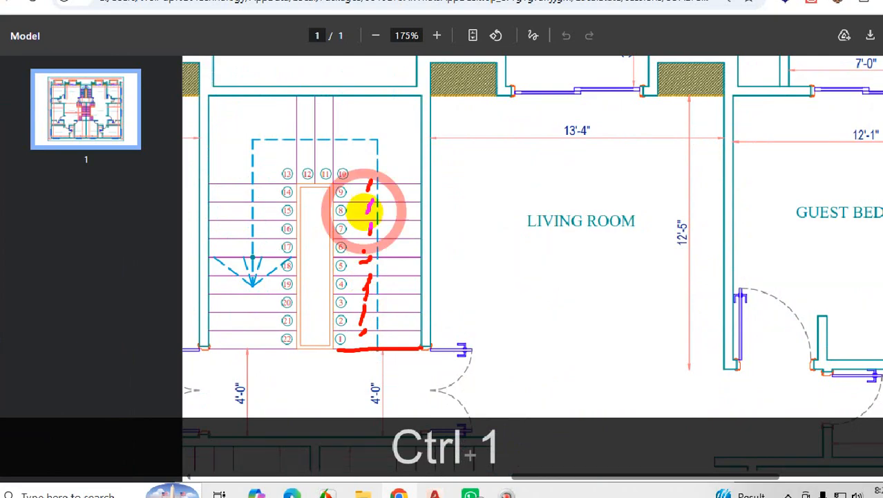
mouse_move(401, 183)
left_mouse_down()
mouse_move(348, 182)
mouse_move(387, 340)
left_mouse_up()
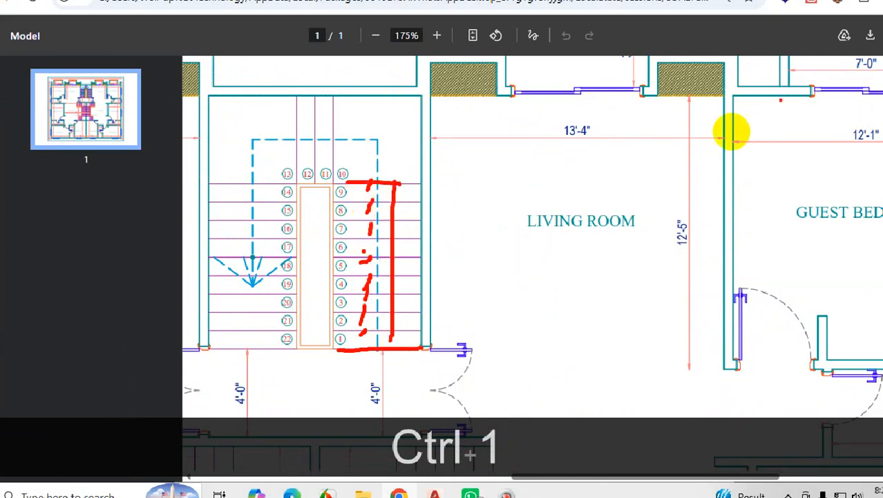
key("Escape")
Switch back to AutoCAD and bring the short horizontal line and the neighbouring floor plan into view together.
left_click(804, 12)
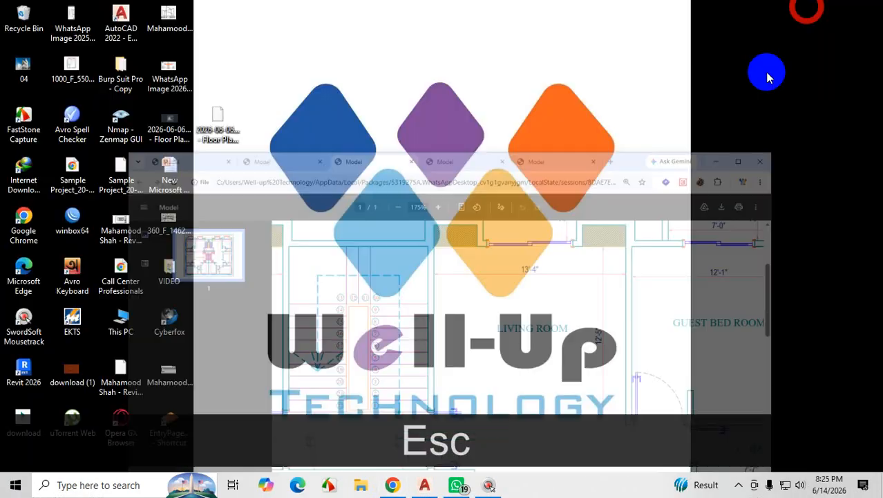
left_click(426, 486)
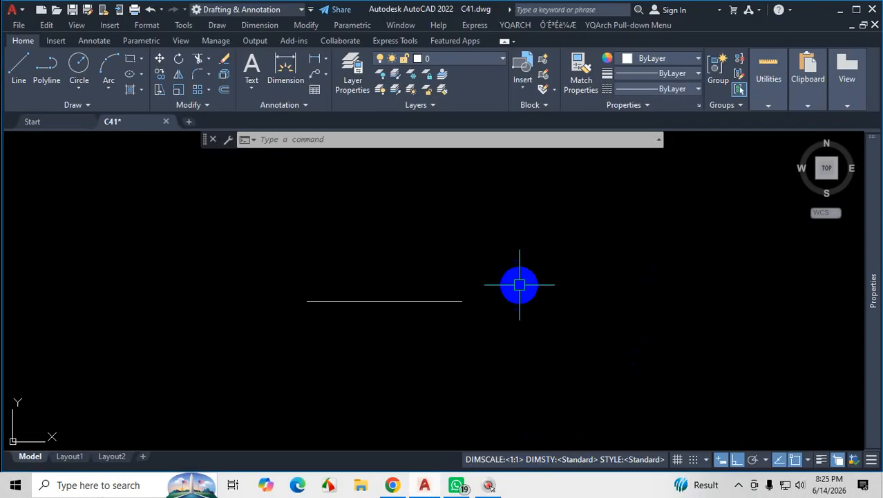
scroll(525, 310, "down", 5)
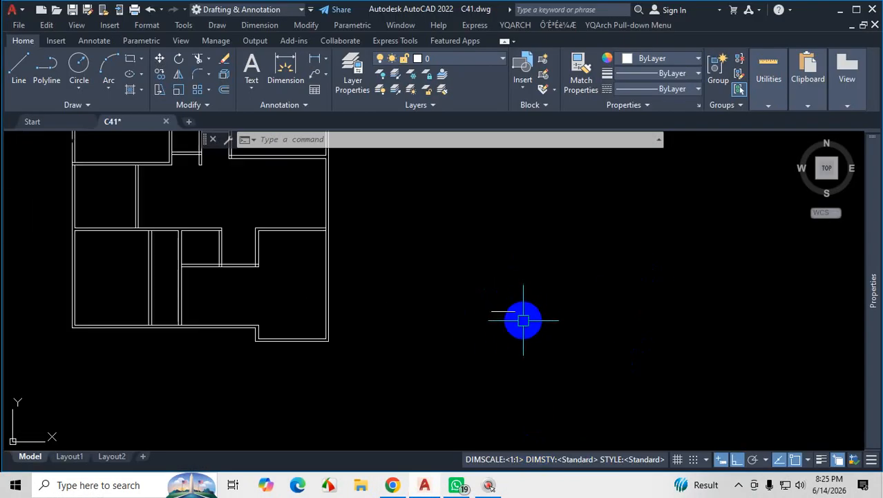
Start an Offset with a distance of 10" and circle the object selection prompt in red.
scroll(515, 311, "up", 5)
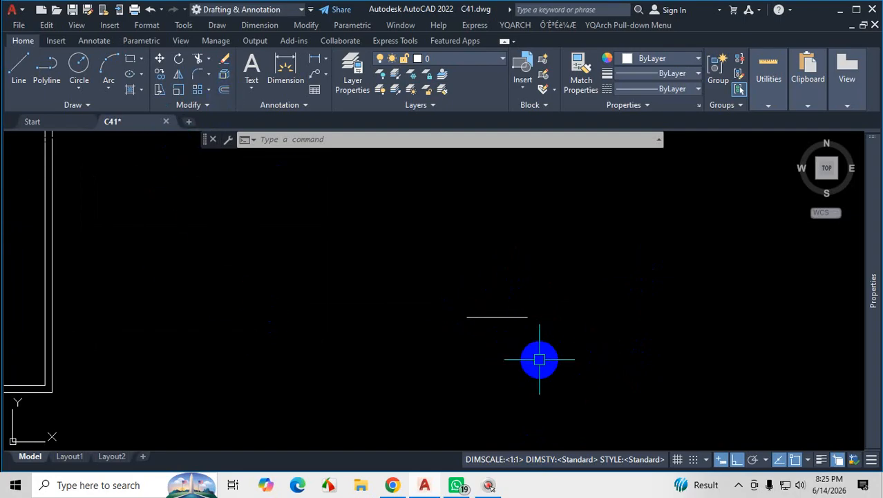
type("o")
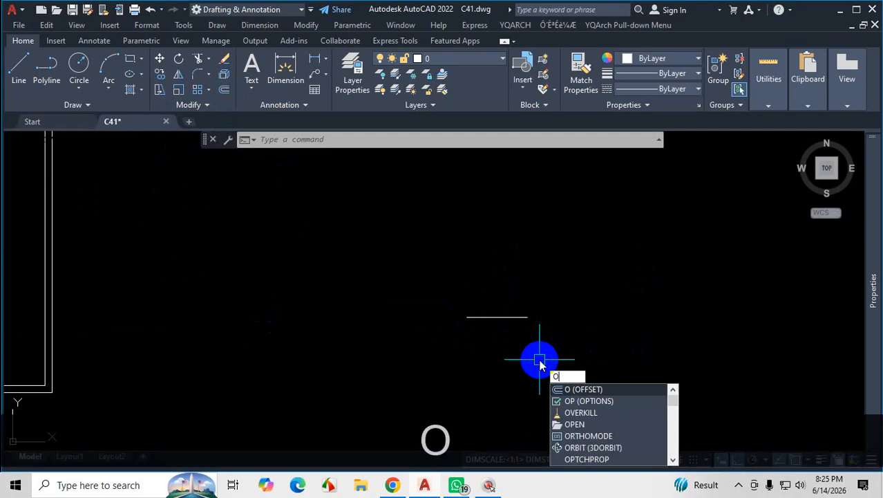
key("Return")
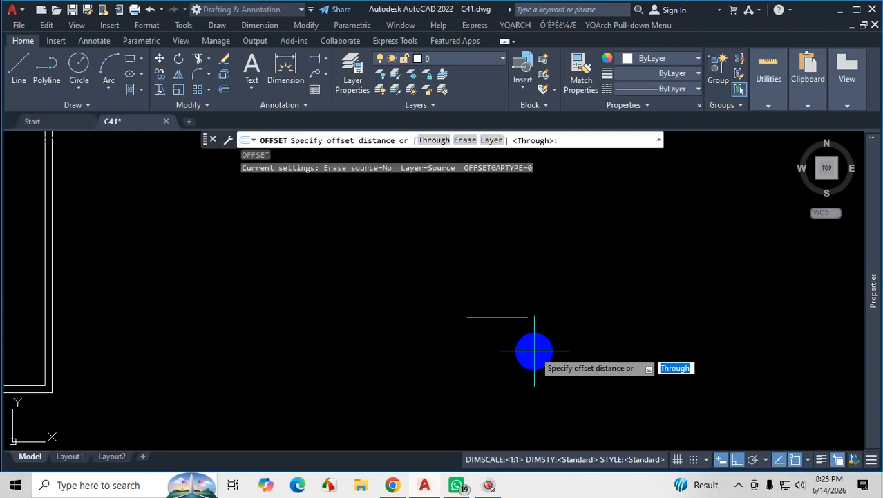
type("10")
key("Return")
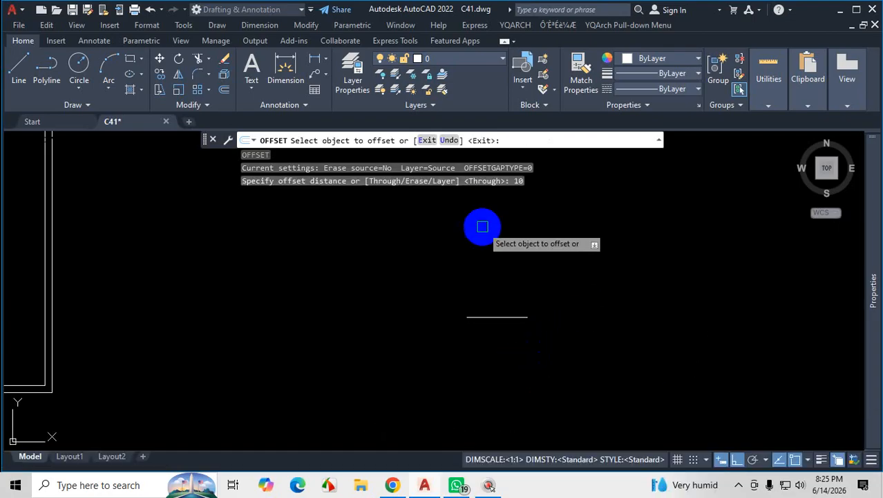
key("ctrl+1")
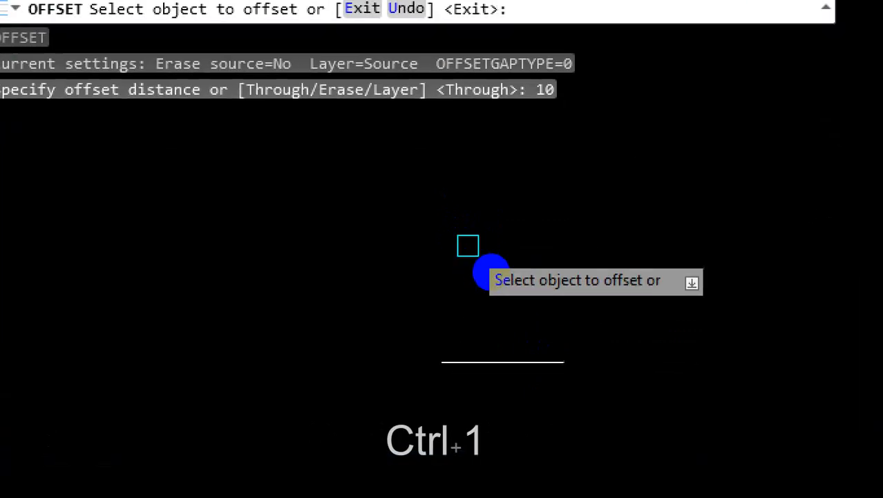
mouse_move(519, 261)
left_mouse_down()
mouse_move(506, 308)
mouse_move(571, 262)
left_mouse_up()
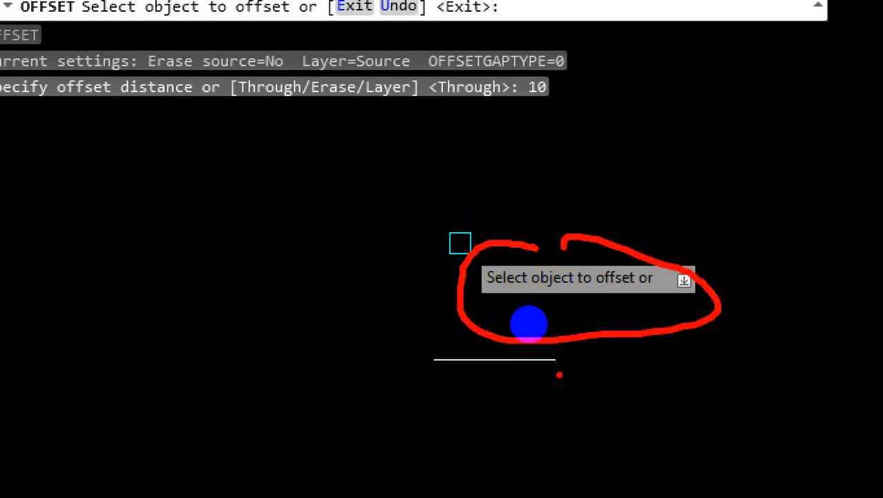
key("Escape")
Offset the short horizontal line upward by 10" twice, one line at a time, and undo both offsets.
left_click(514, 359)
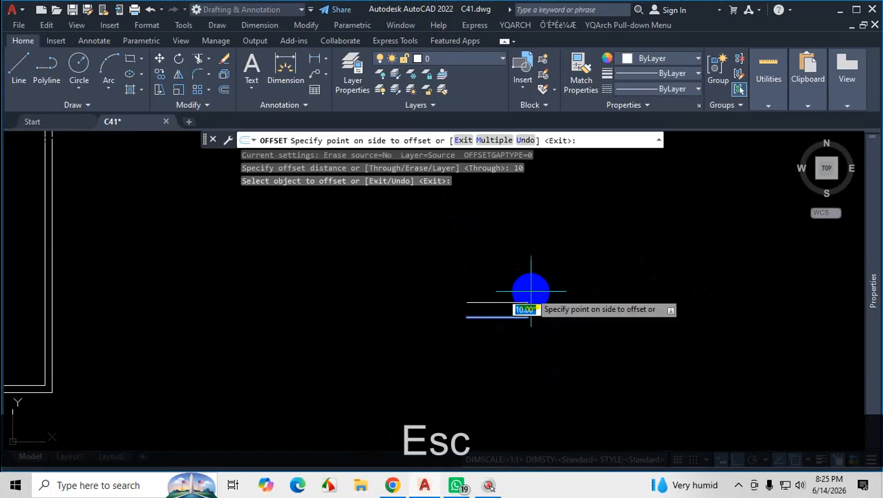
scroll(531, 290, "up", 4)
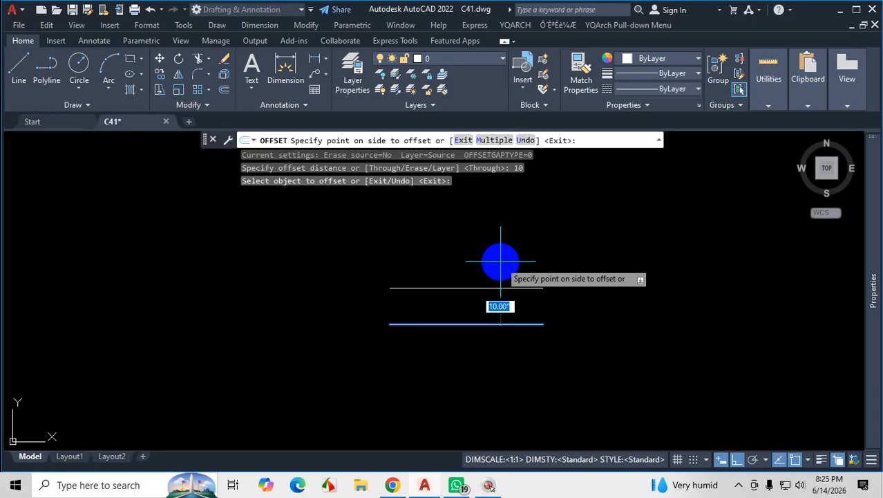
left_click(501, 261)
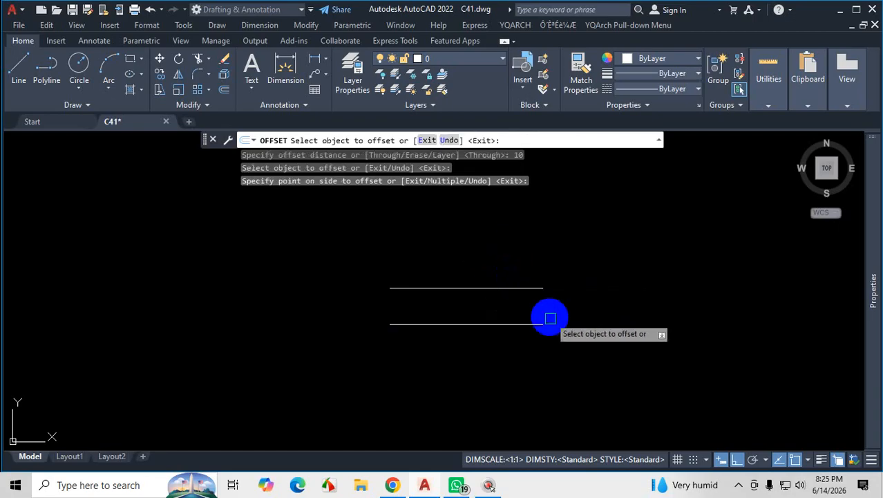
left_click(523, 289)
left_click(545, 232)
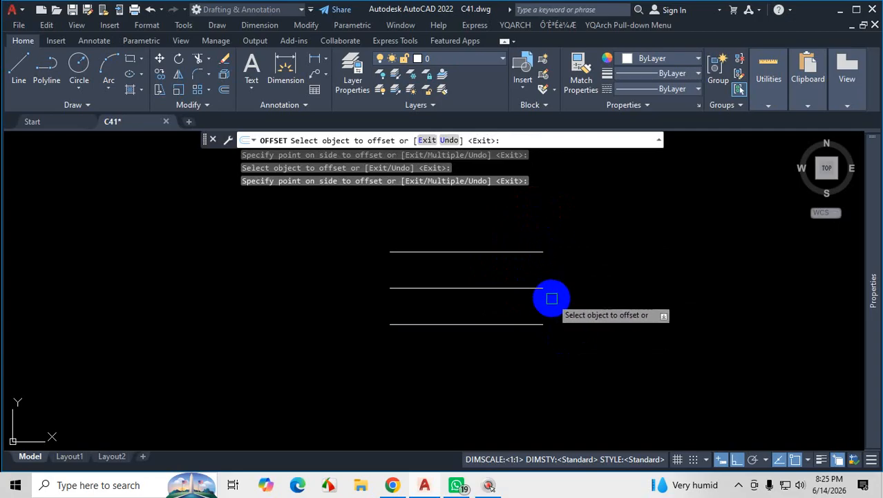
key("Escape")
key("ctrl+z")
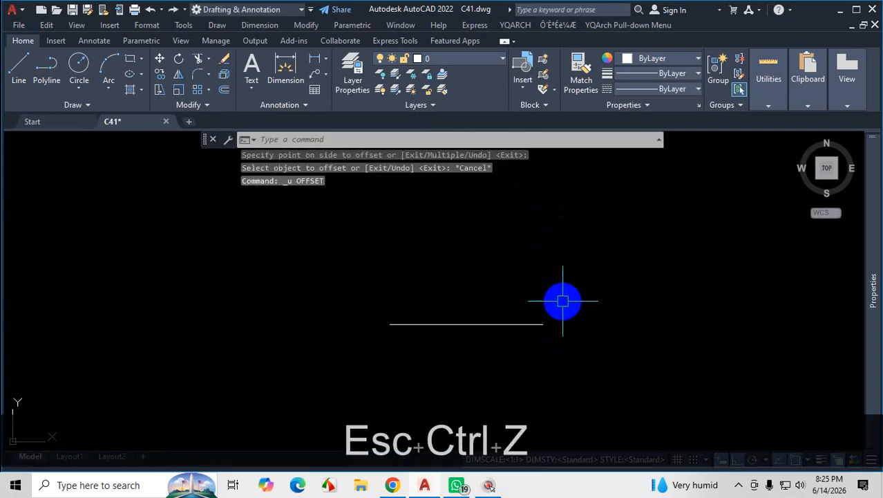
Start a 10" Offset on the short horizontal line and circle the Multiple option in red.
type("O")
key("Return")
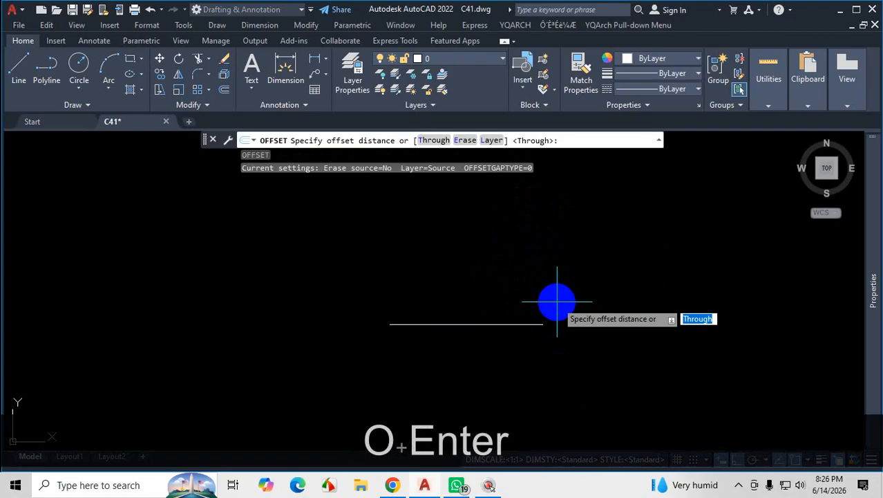
type("10")
key("Return")
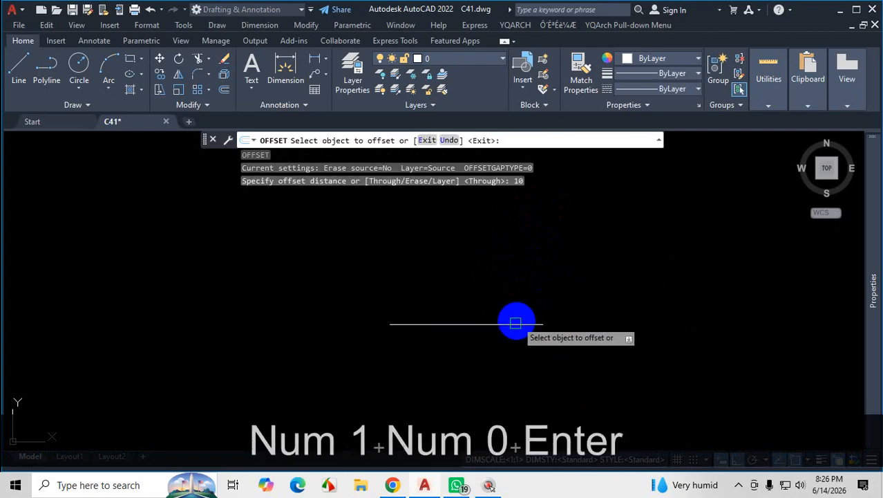
left_click(515, 323)
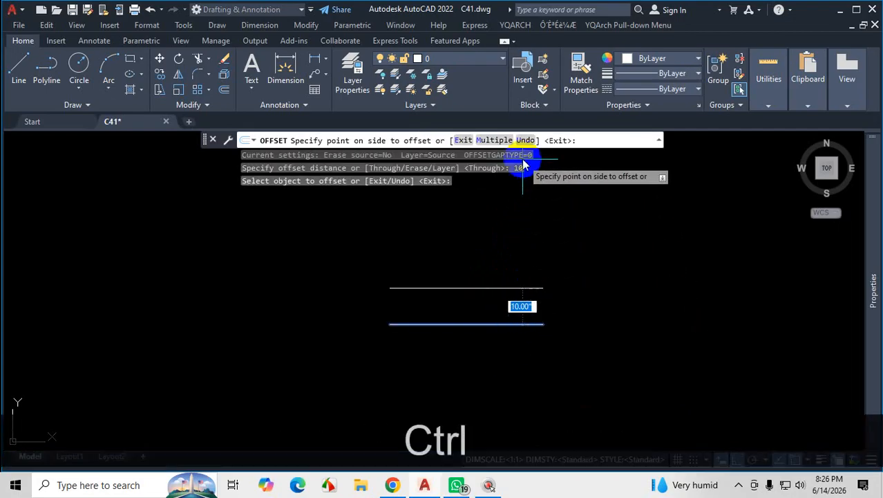
key("ctrl+1")
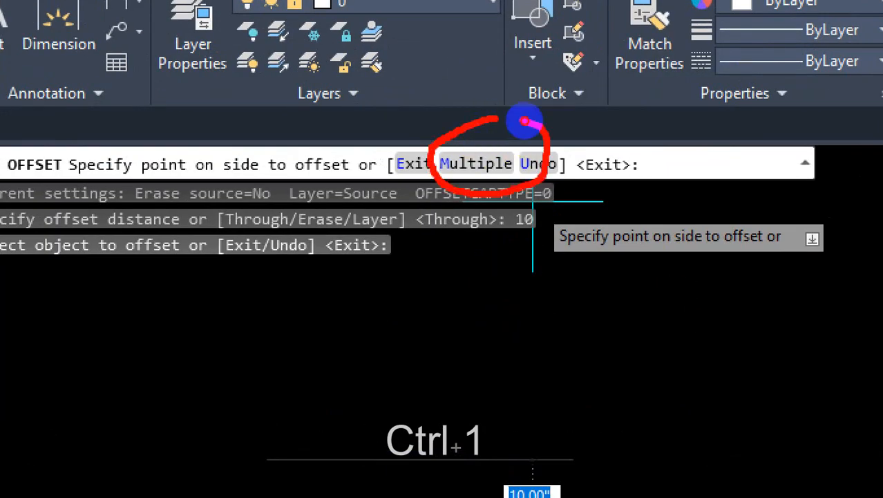
key("Escape")
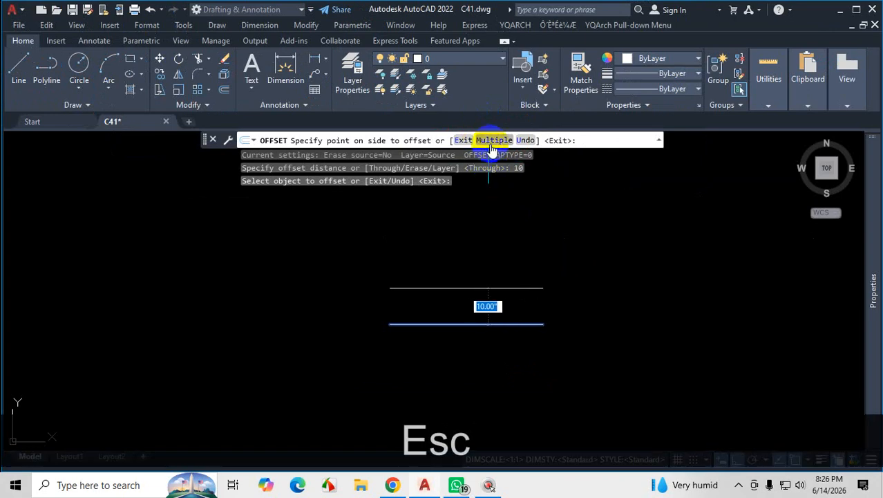
Create nine tread lines above the base line at 10" spacing using Offset's Multiple option.
left_click(493, 141)
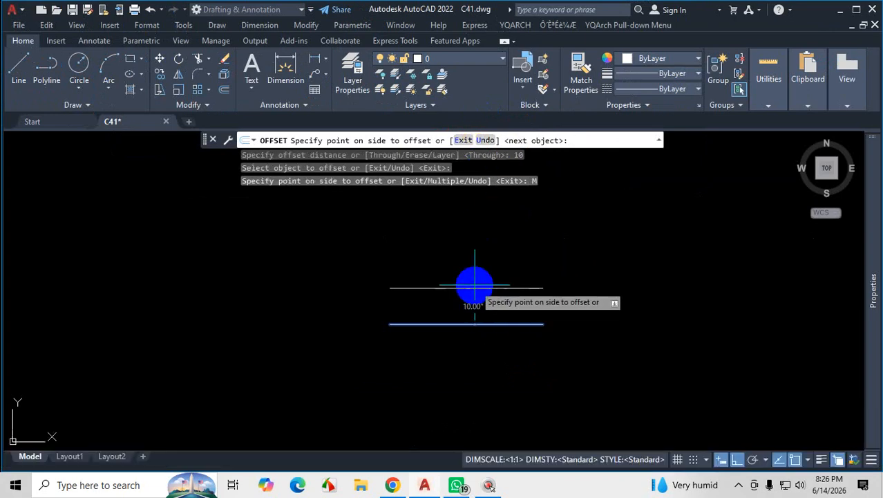
scroll(486, 245, "down", 4)
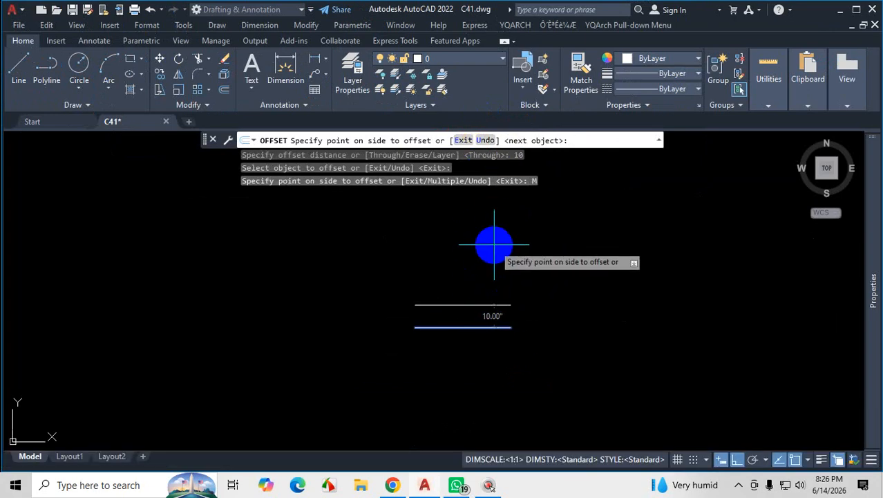
scroll(472, 318, "up", 4)
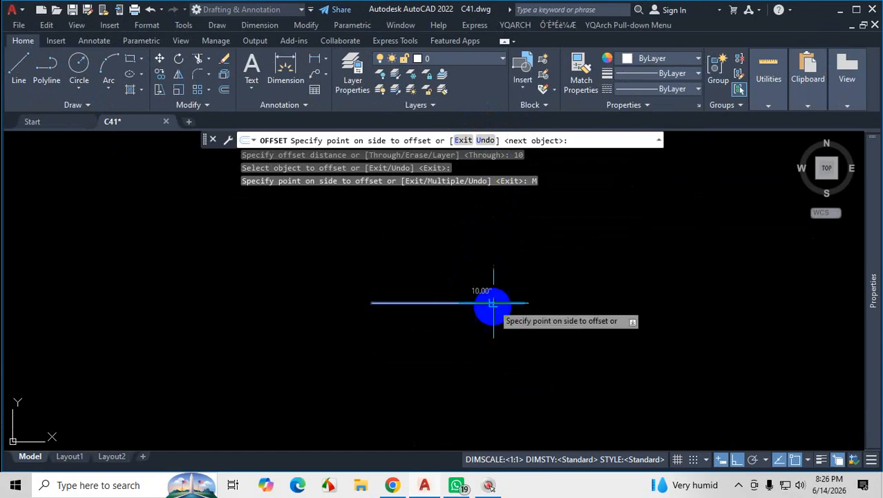
left_click(500, 291)
left_click(529, 245)
left_click(544, 238)
scroll(544, 277, "down", 4)
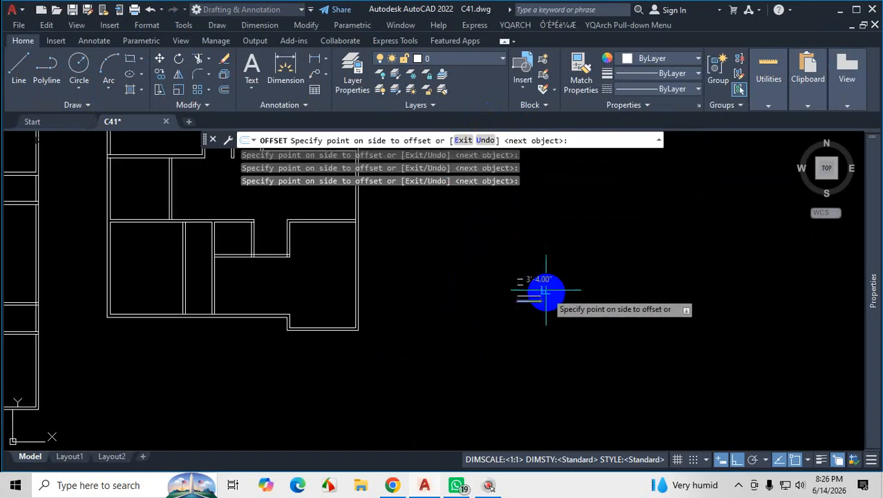
scroll(547, 249, "up", 3)
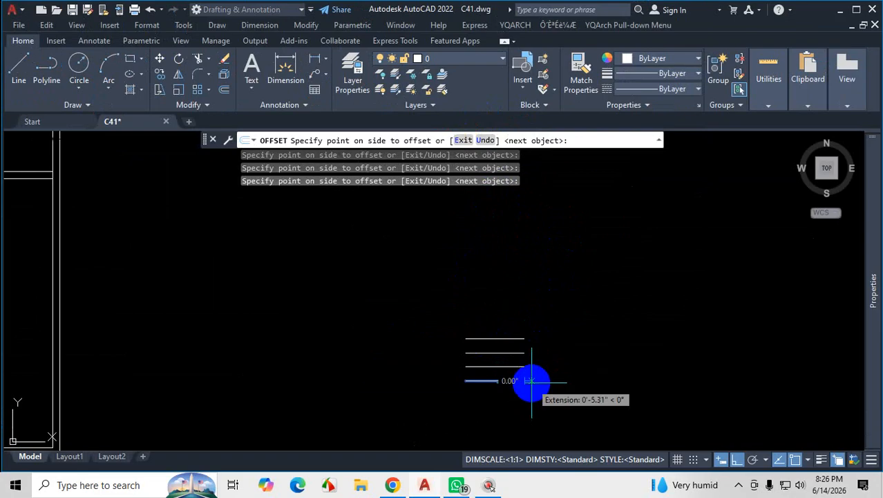
scroll(524, 315, "up", 2)
left_click(536, 284)
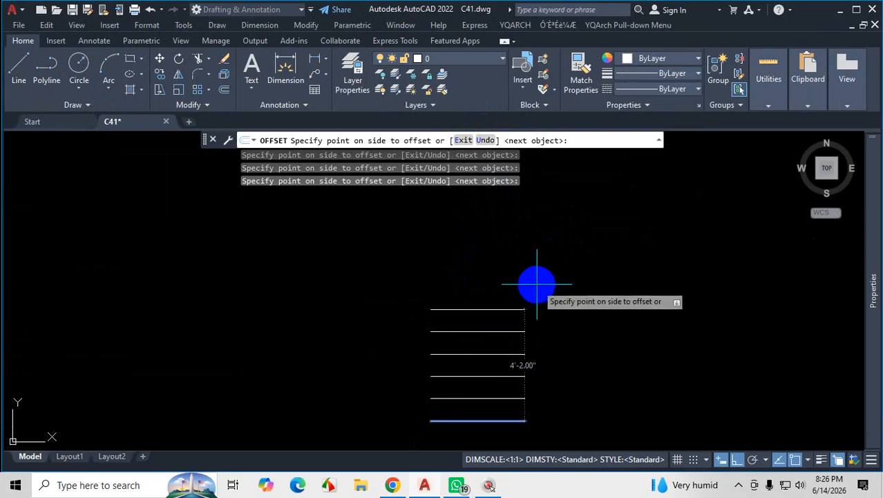
left_click(537, 253)
left_click(544, 232)
left_click(551, 200)
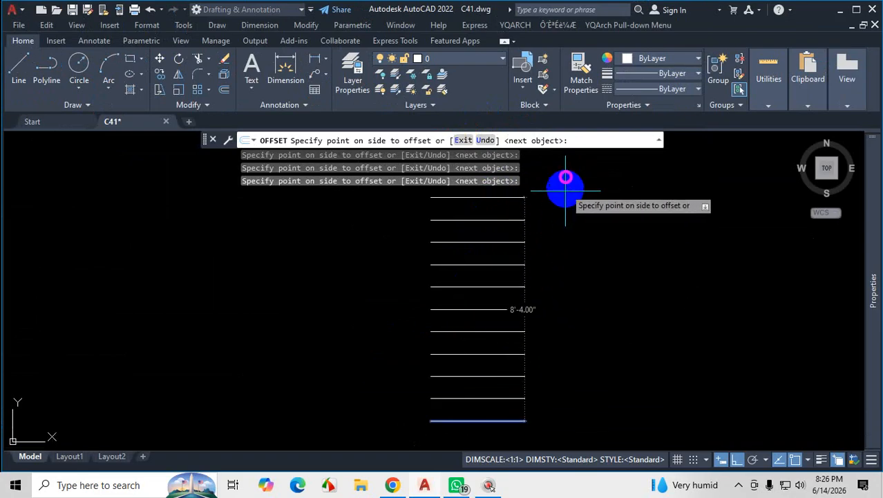
scroll(559, 289, "down", 3)
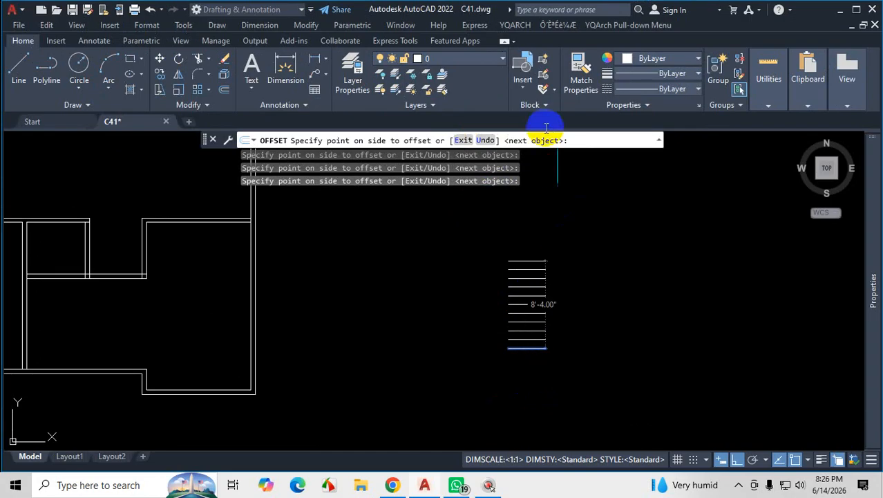
scroll(506, 405, "up", 5)
scroll(575, 313, "down", 5)
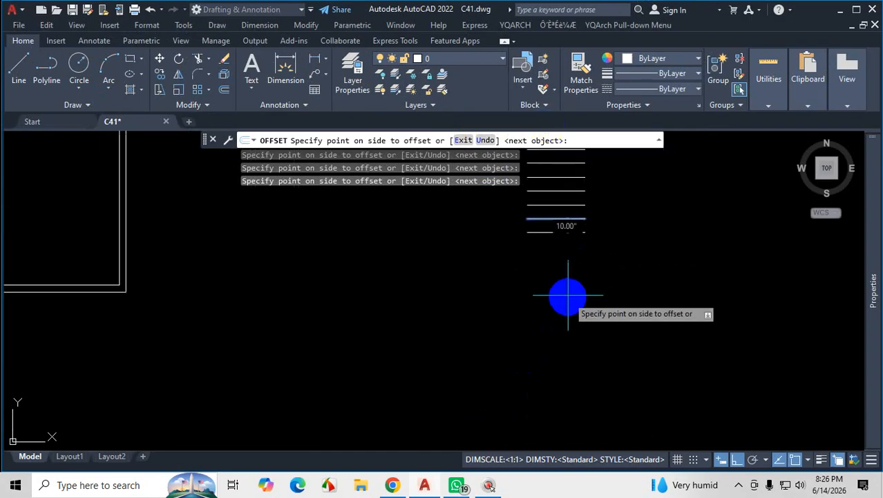
End the Offset and undo all the tread copies above the base line.
key("Escape")
scroll(524, 310, "down", 3)
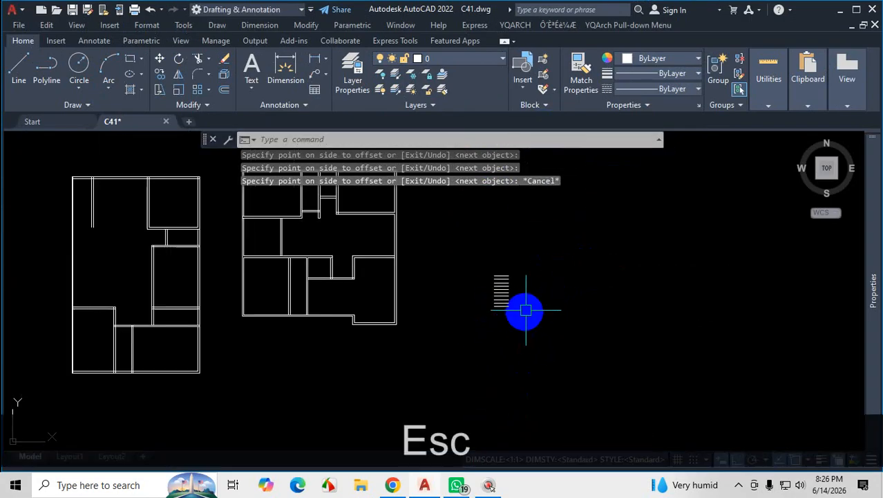
scroll(477, 296, "up", 3)
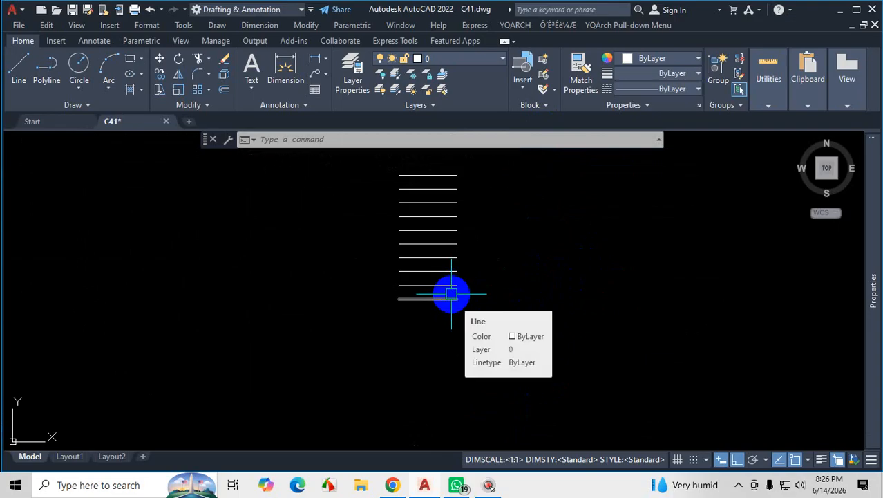
key("ctrl+z")
key("ctrl+z")
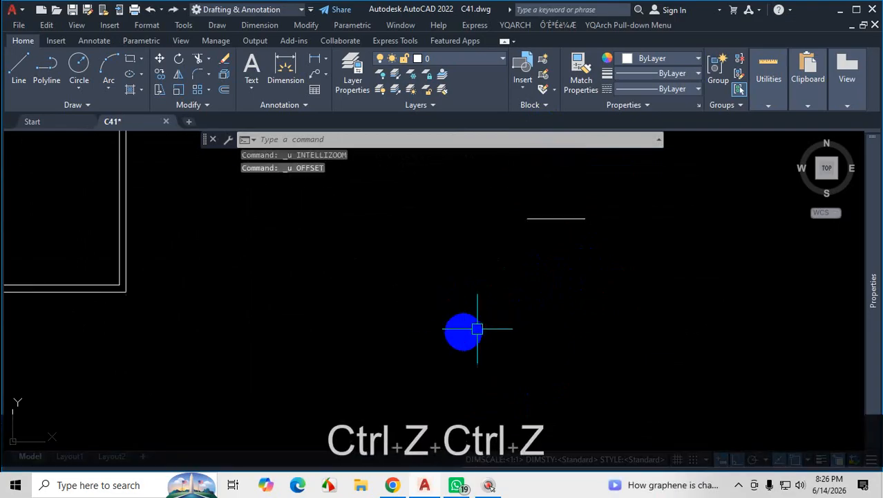
Create nine tread lines above the short horizontal line at 10" spacing, using Offset with the Multiple option.
scroll(488, 325, "down", 4)
scroll(540, 285, "up", 6)
type("o")
key("Return")
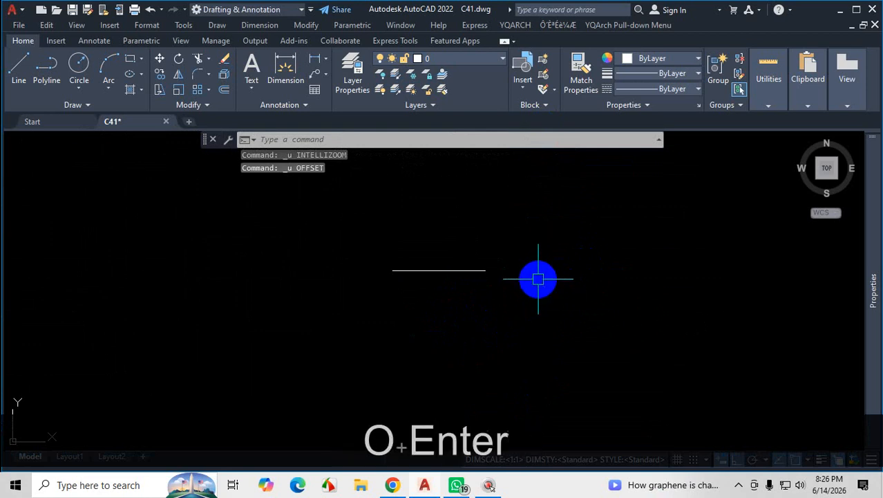
type("10")
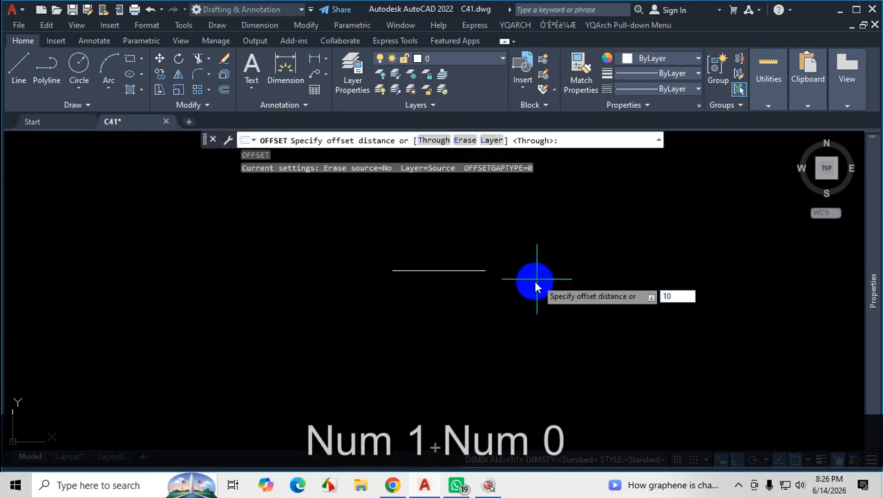
key("Return")
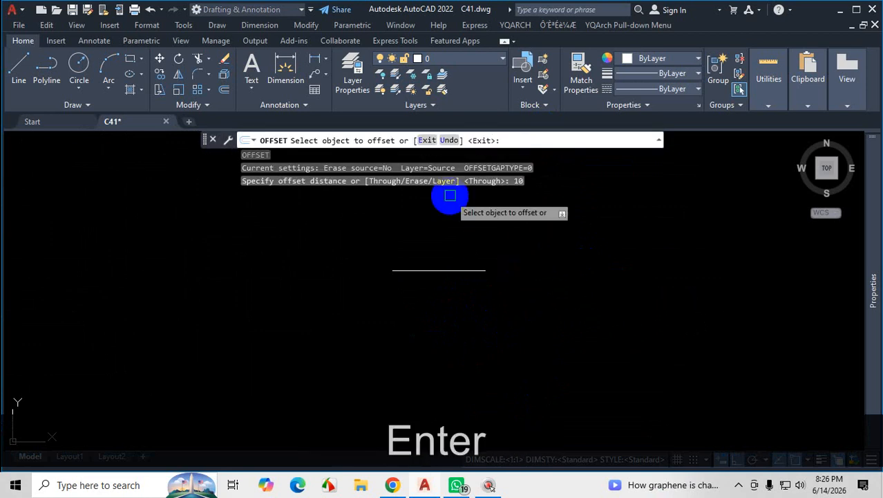
left_click(453, 270)
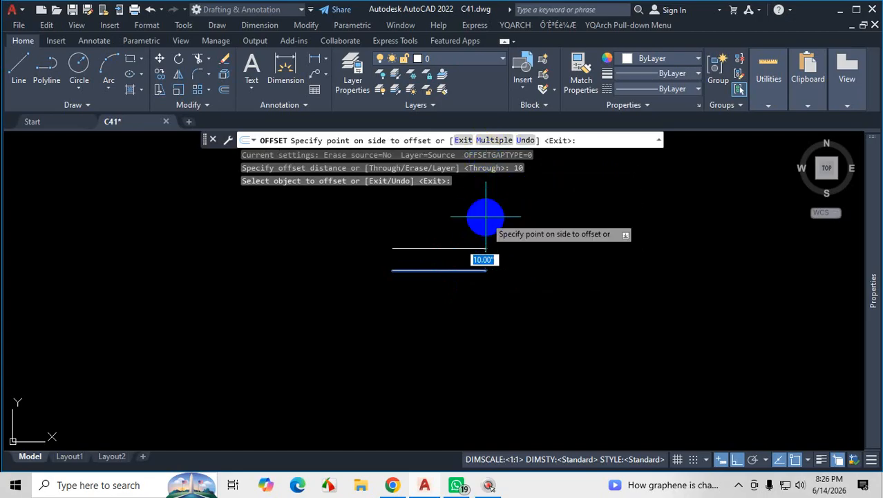
key("Return")
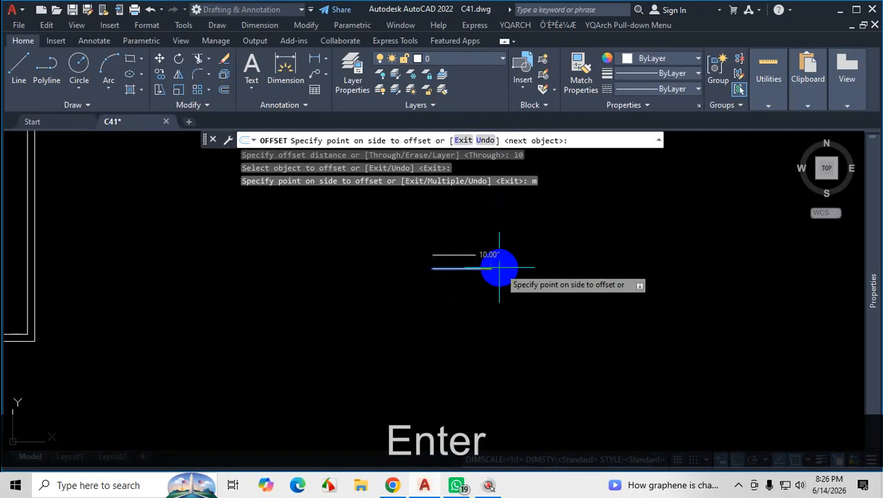
scroll(476, 235, "up", 2)
scroll(493, 285, "down", 3)
scroll(501, 296, "up", 2)
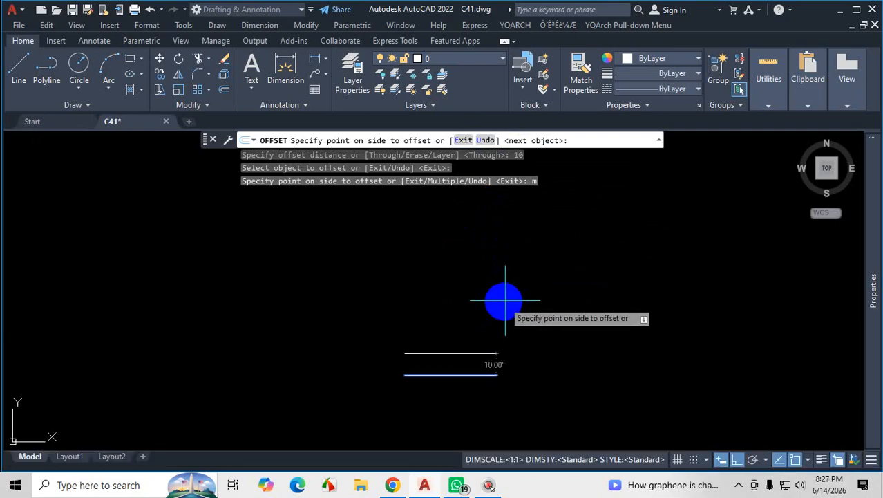
left_click(504, 296)
left_click(509, 282)
left_click(525, 235)
left_click(533, 223)
left_click(544, 219)
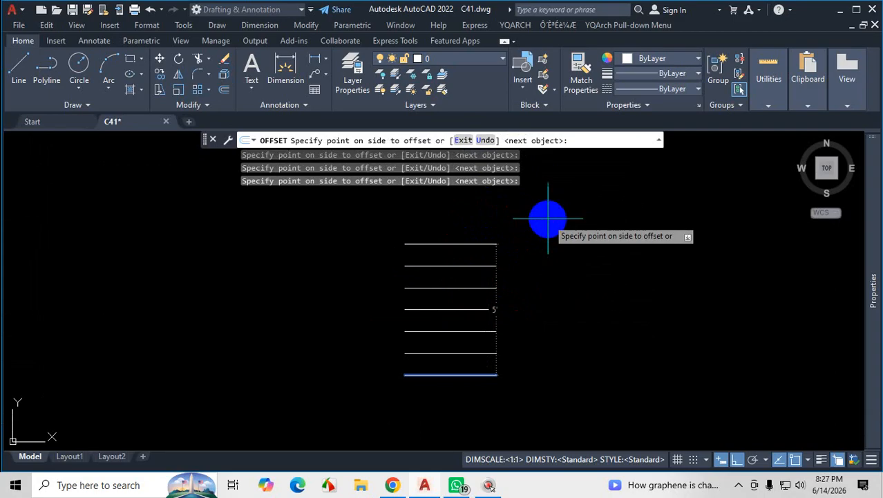
left_click(546, 207)
left_click(552, 197)
left_click(561, 177)
scroll(557, 217, "down", 3)
scroll(561, 177, "up", 2)
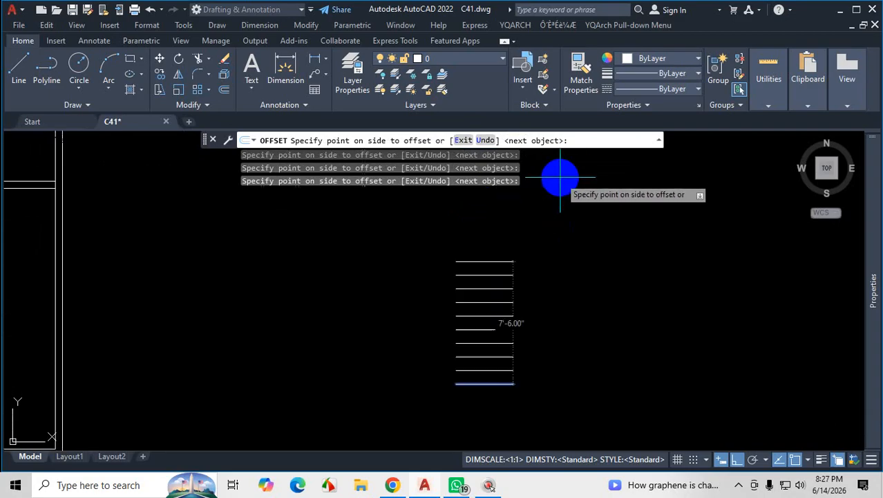
left_click(547, 185)
key("Escape")
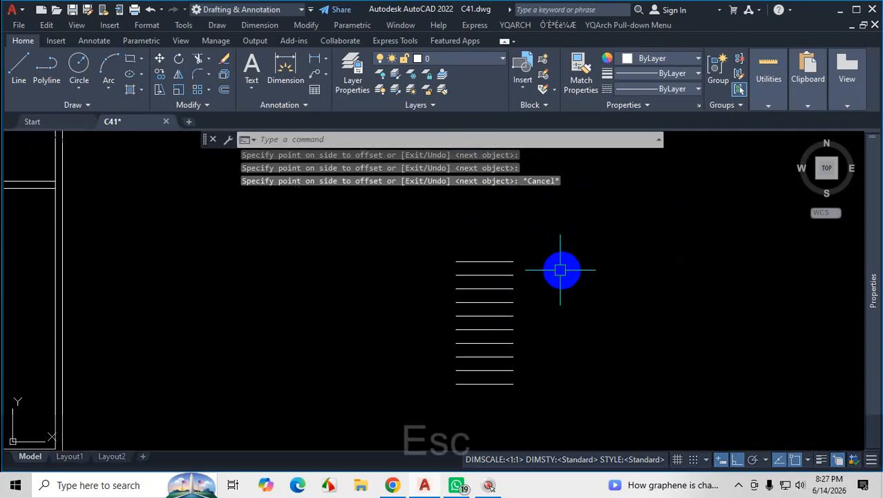
Select the upper tread lines in groups to count them, and clear the selection.
scroll(553, 276, "down", 3)
scroll(543, 296, "up", 4)
left_click(443, 195)
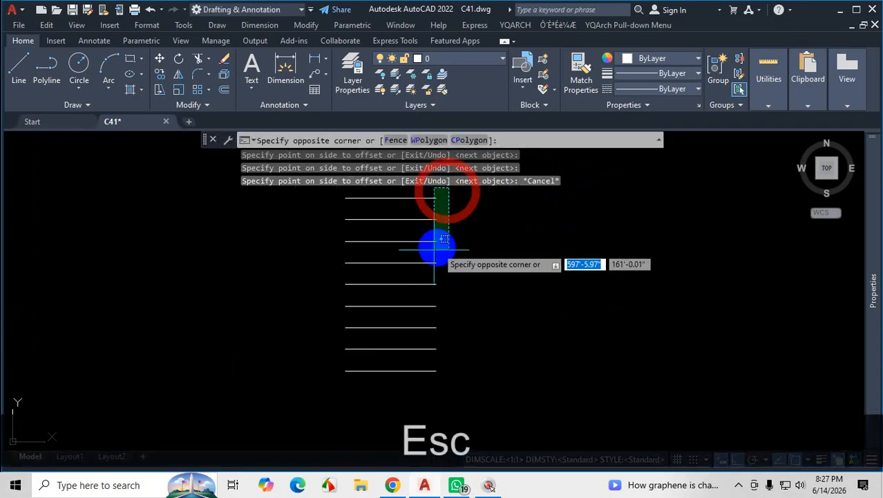
left_click(420, 249)
left_click(440, 263)
left_click(406, 308)
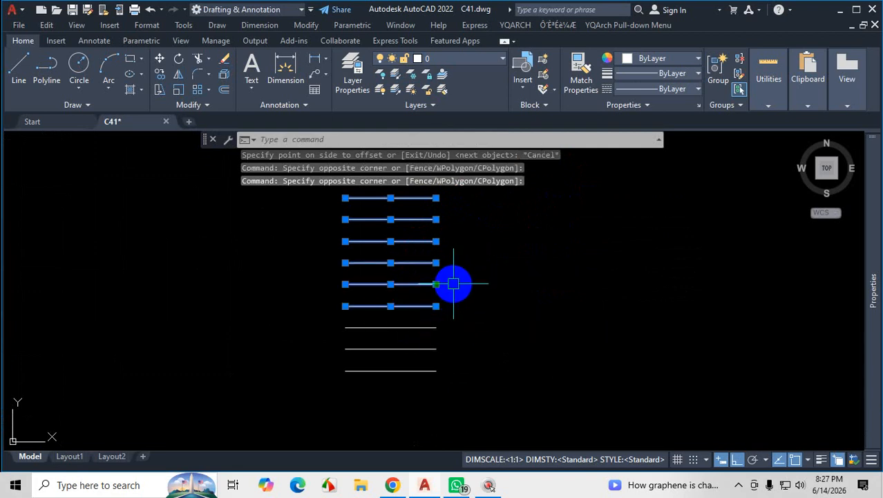
scroll(452, 283, "down", 4)
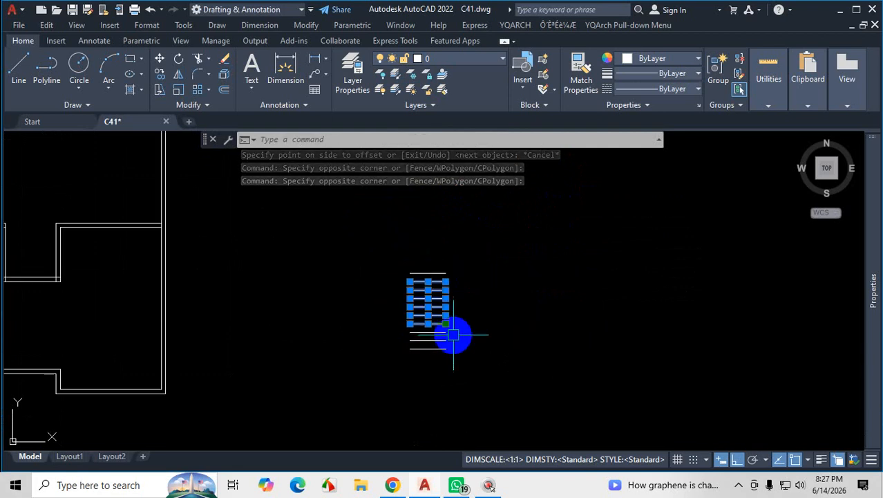
scroll(456, 280, "up", 5)
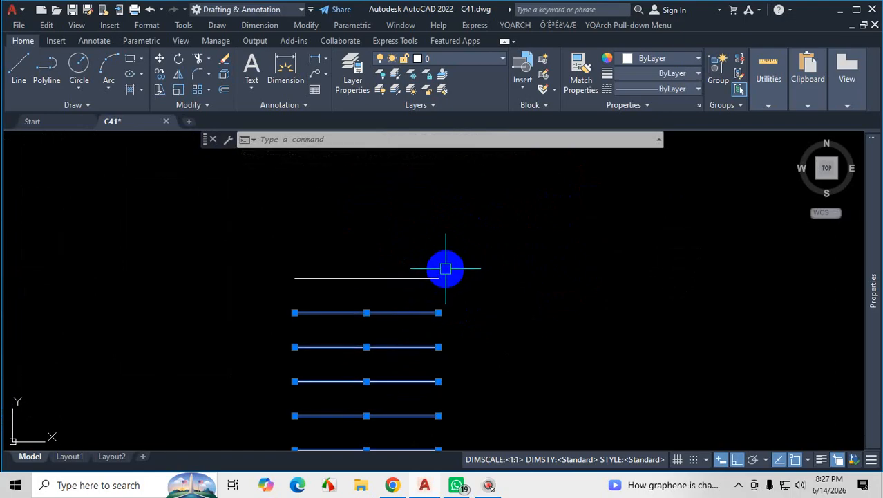
left_click(446, 269)
left_click(399, 294)
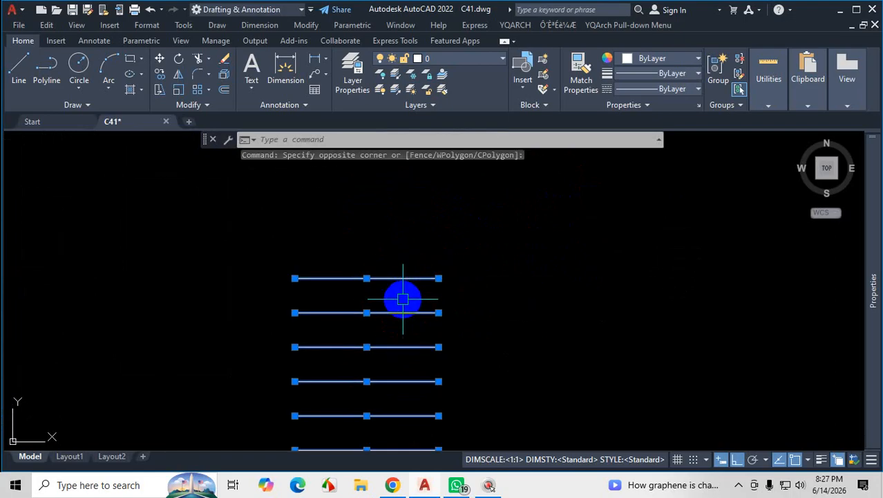
key("Escape")
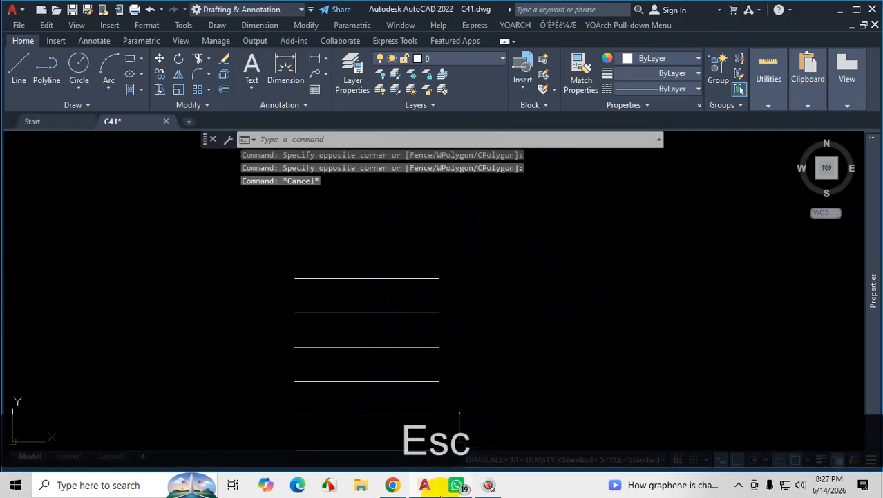
Switch to Chrome to check the numbered stair treads in the PDF floor plan, and return to the AutoCAD drawing.
left_click(392, 484)
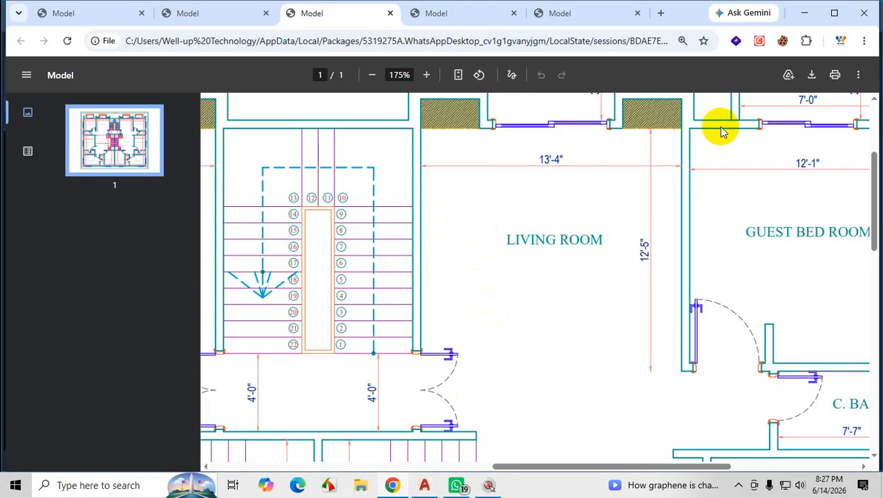
left_click(807, 15)
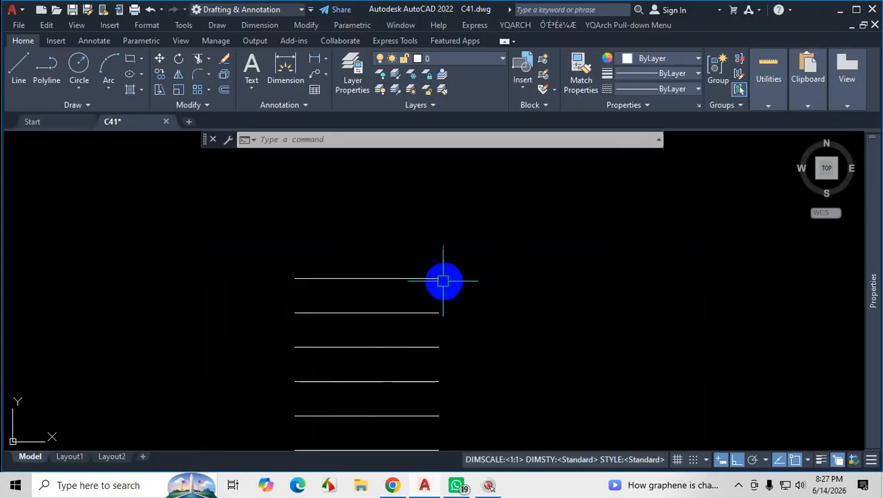
scroll(513, 231, "down", 5)
scroll(501, 277, "up", 2)
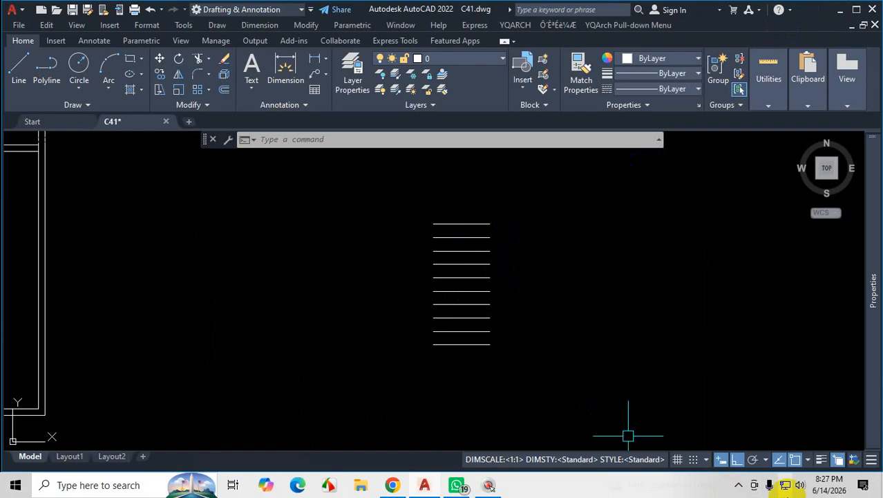
Delete the nine tread lines above the base line.
left_click(739, 485)
left_click(529, 193)
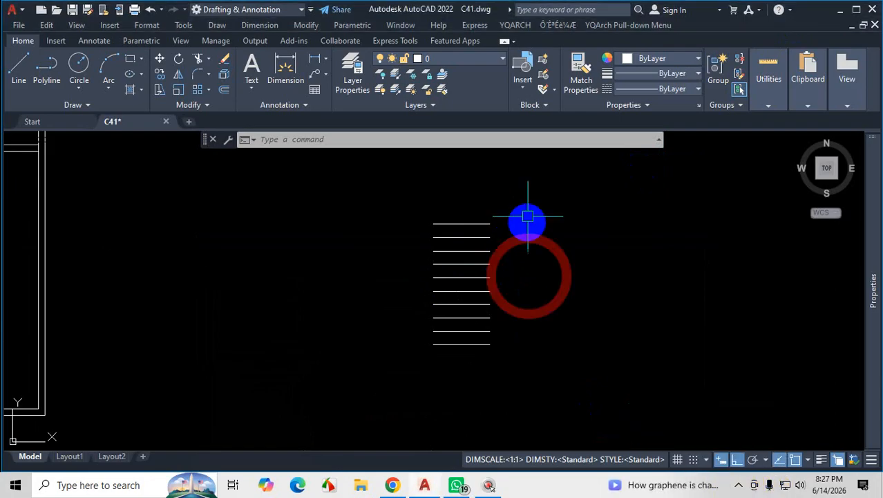
left_click(464, 334)
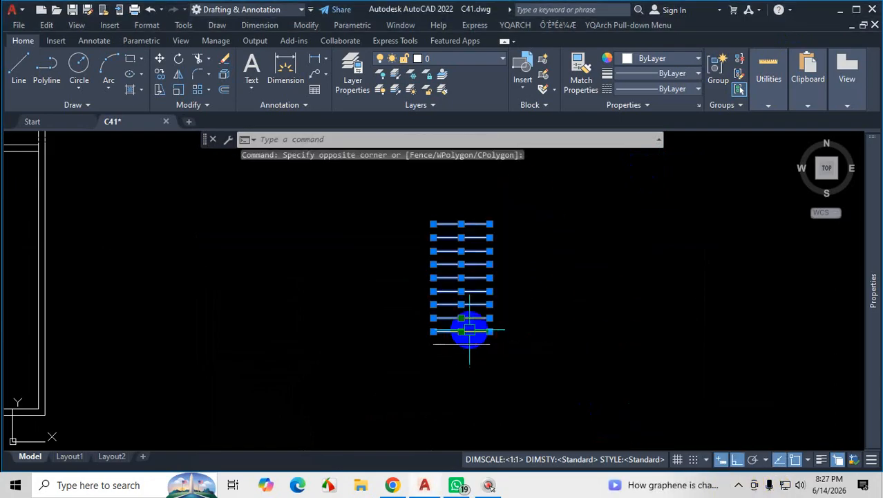
key("Delete")
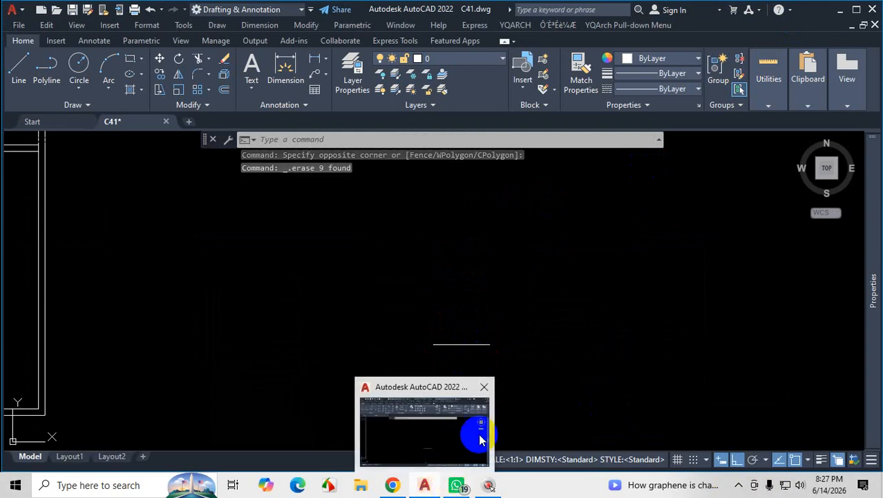
left_click(514, 350)
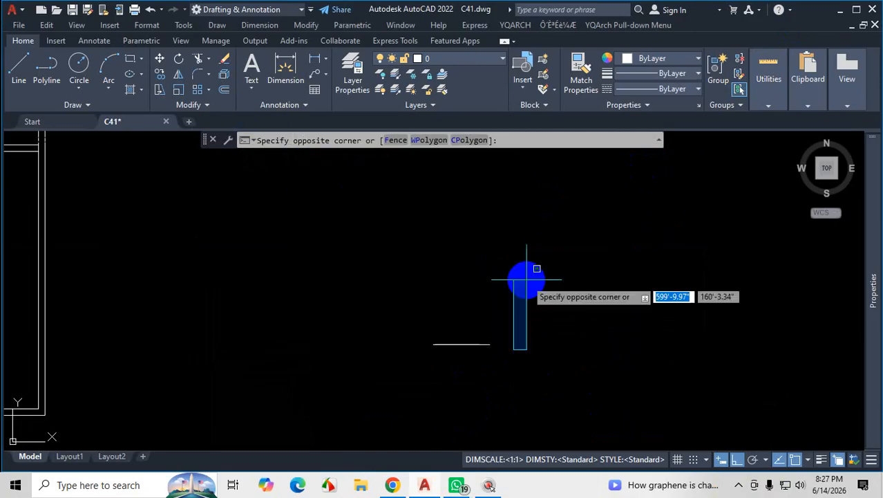
left_click(574, 310)
left_click(431, 344)
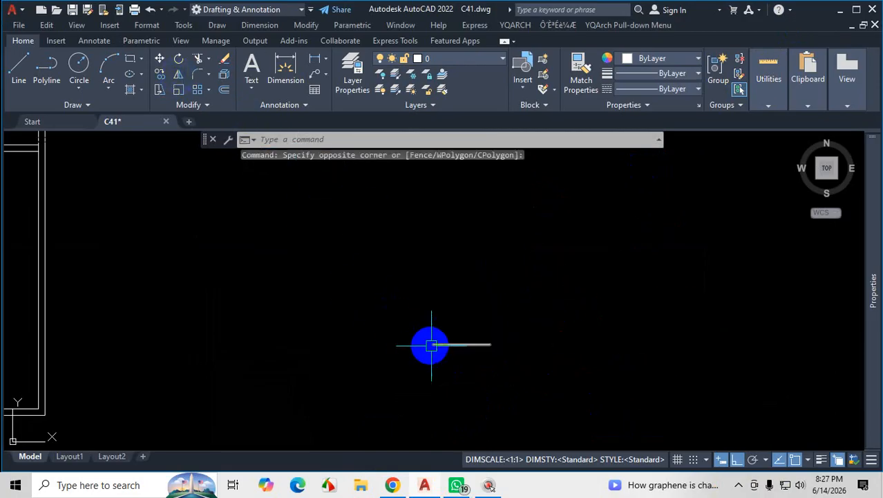
left_click_drag(446, 358, 452, 363)
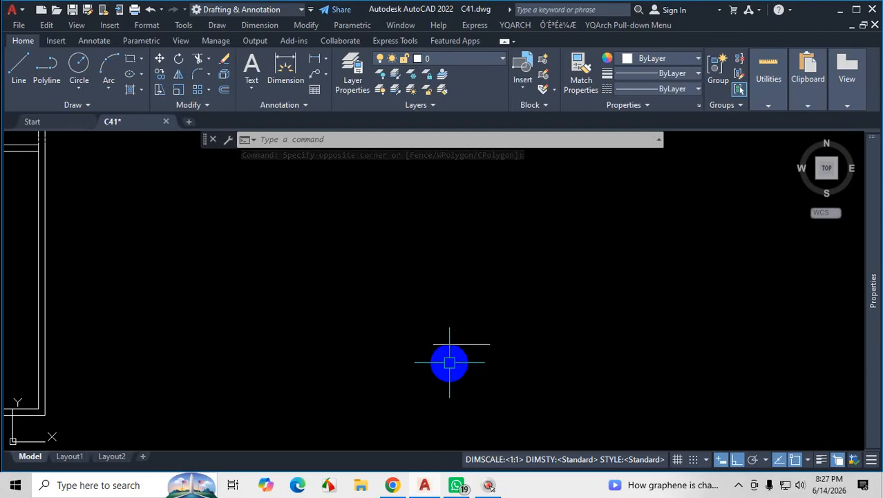
scroll(488, 351, "up", 2)
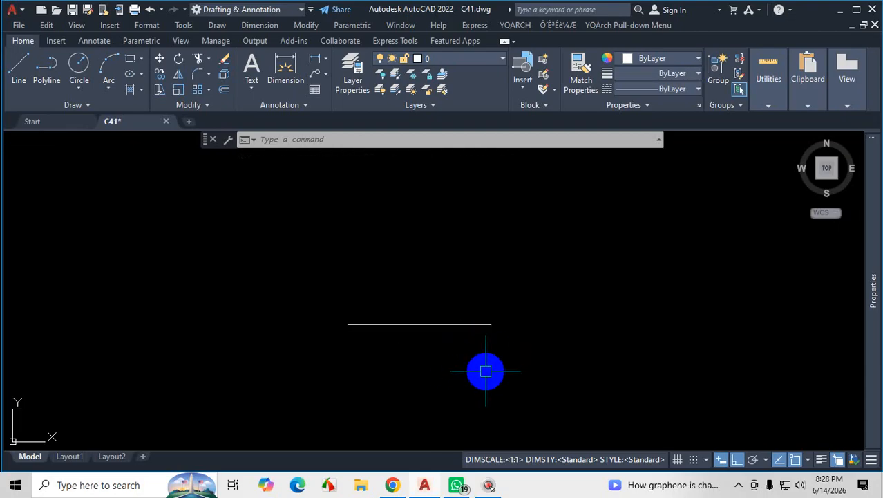
scroll(485, 371, "down", 4)
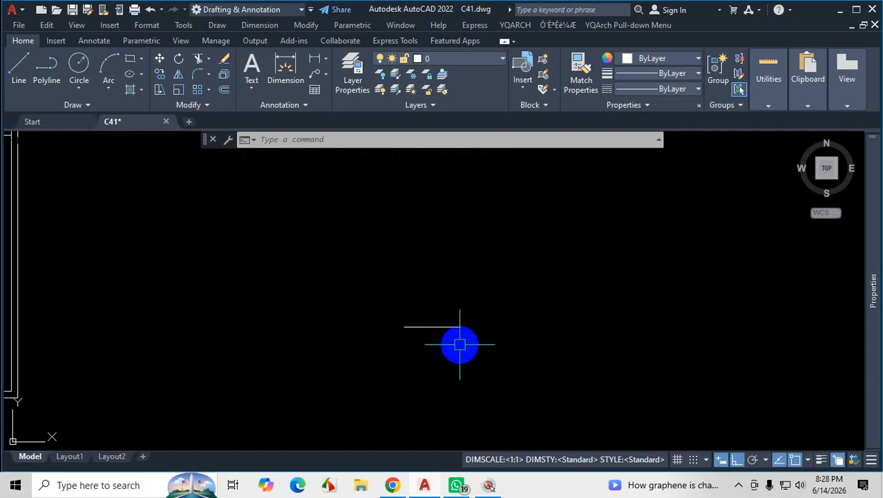
scroll(456, 333, "up", 3)
scroll(462, 326, "down", 3)
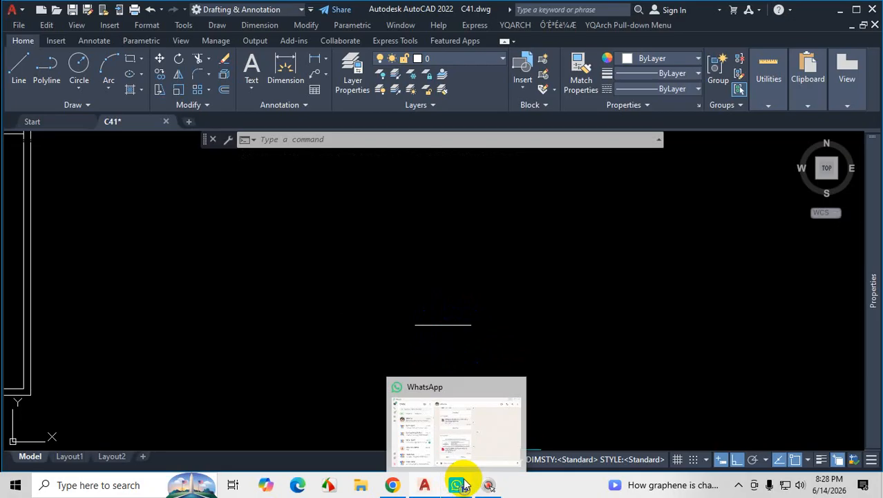
Copy the base line upward from its left endpoint by 10" and 20", and undo the copies.
left_click(484, 347)
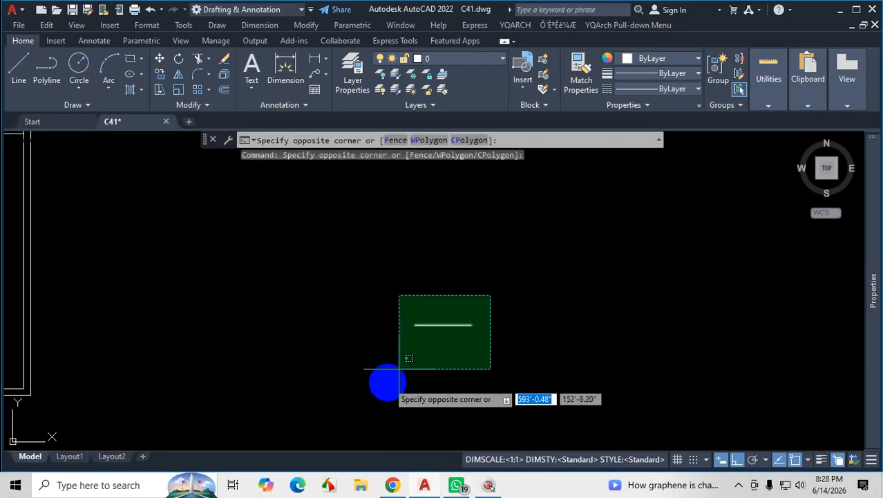
left_click(435, 349)
type("co")
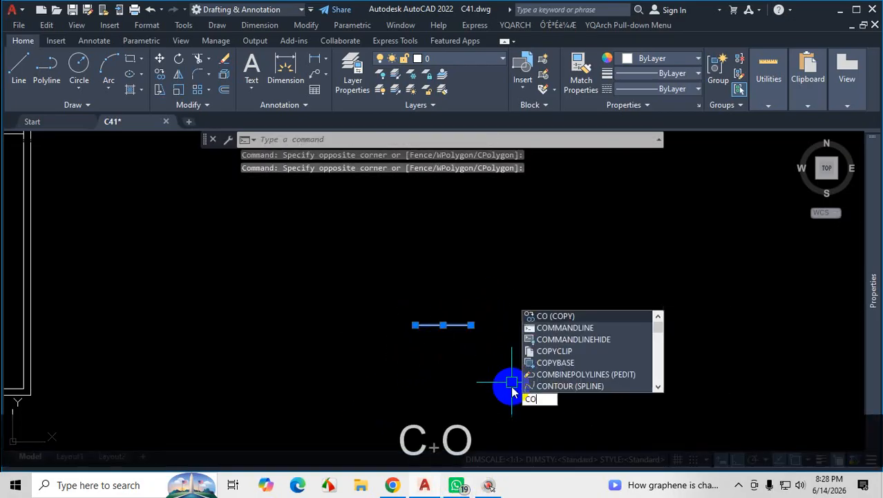
key("Return")
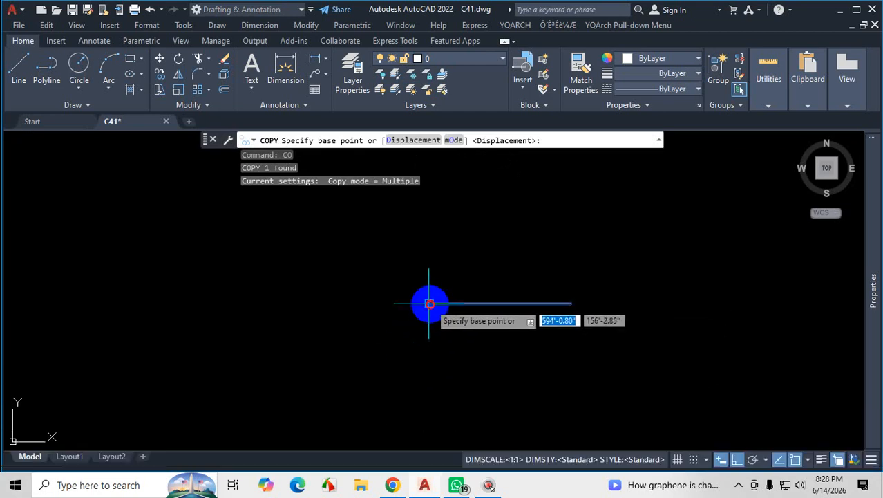
left_click(429, 303)
middle_click_drag(449, 250, 441, 282)
scroll(439, 312, "up", 2)
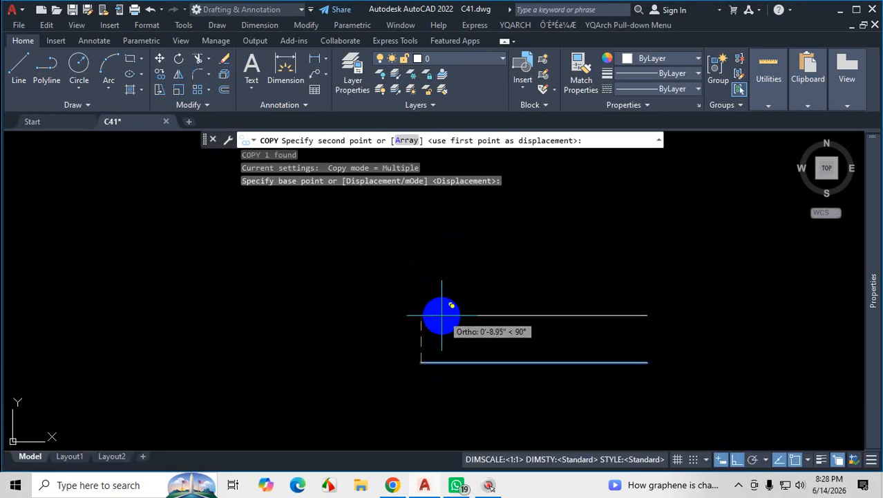
type("10")
key("Return")
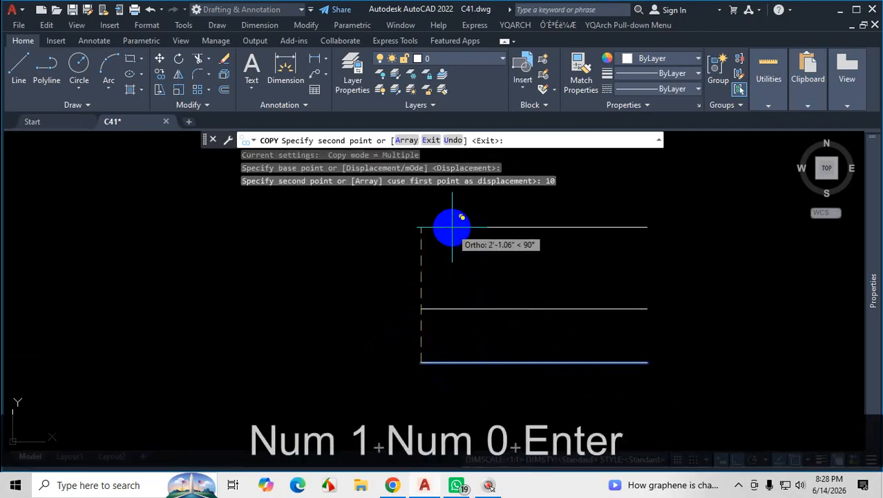
type("20")
key("Return")
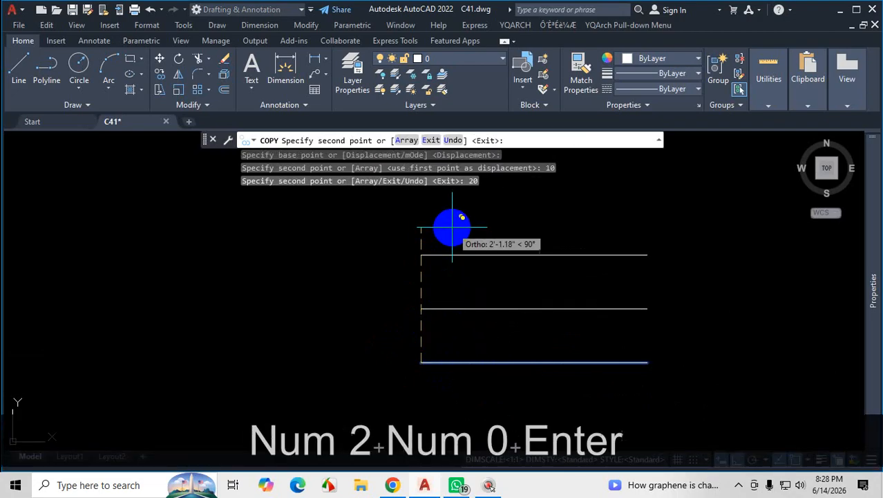
key("Escape")
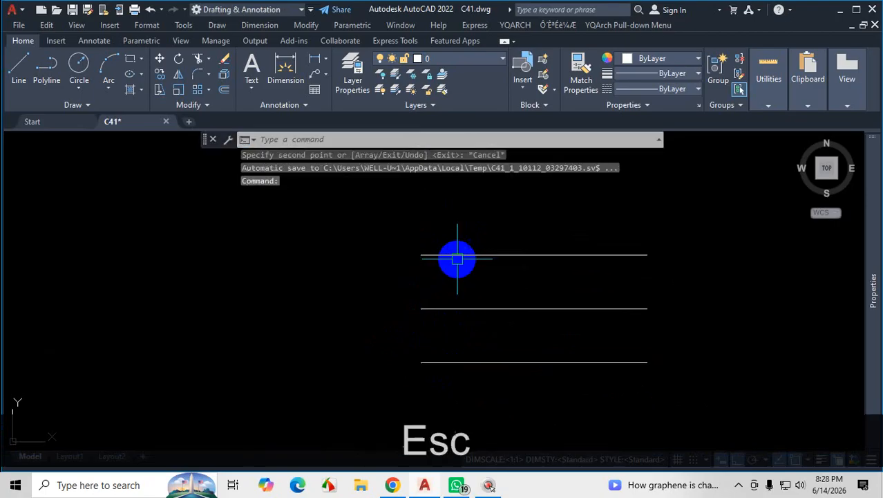
key("ctrl+z")
scroll(471, 334, "up", 5)
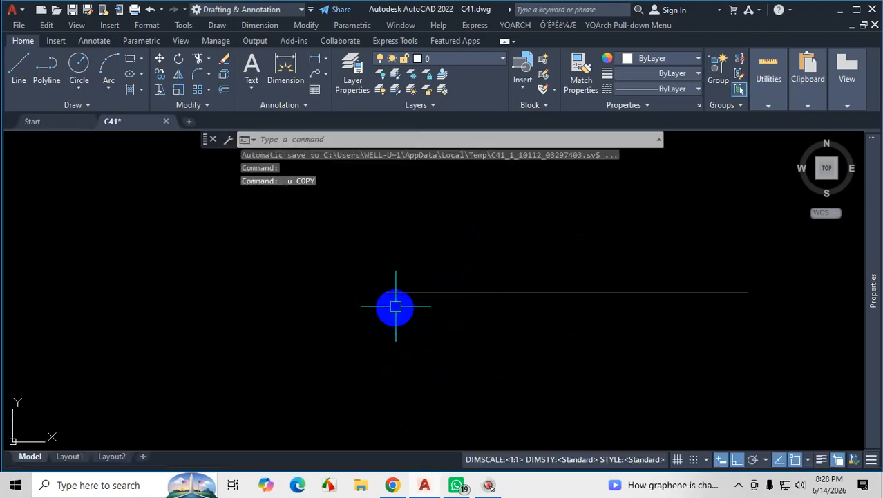
left_click(420, 205)
left_click(387, 304)
type("co")
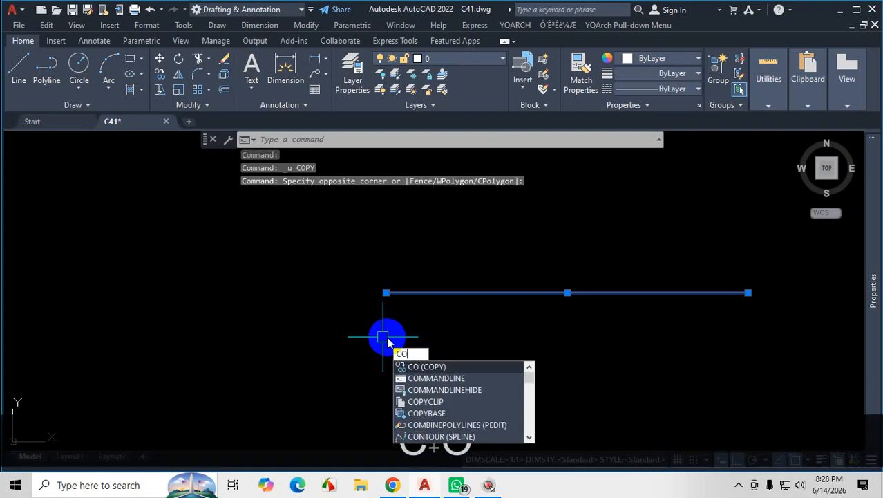
key("Return")
left_click(386, 293)
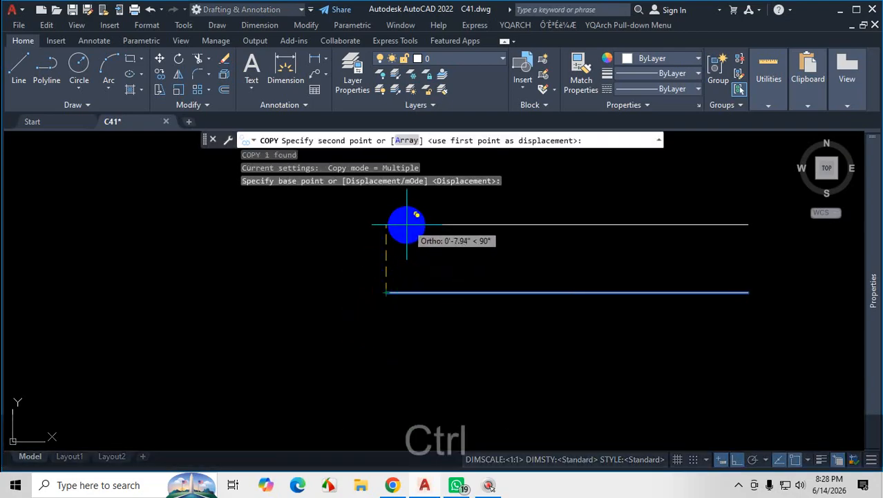
key("ctrl+1")
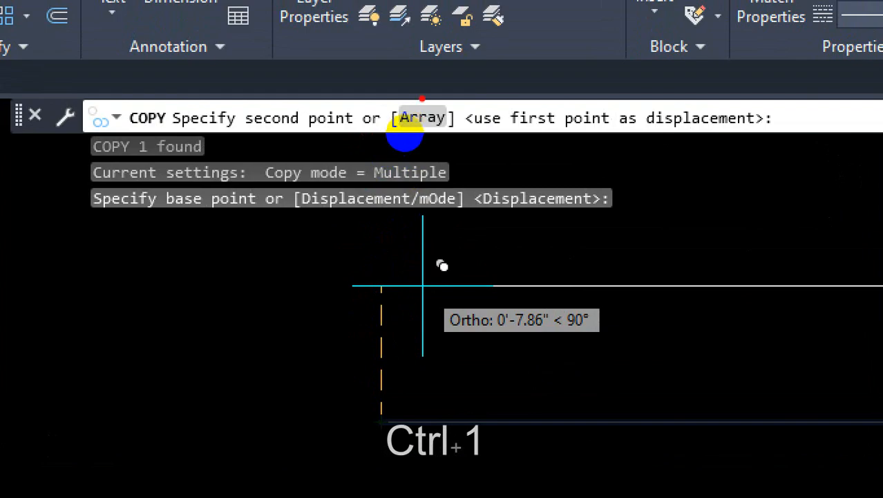
left_click_drag(422, 86, 392, 155)
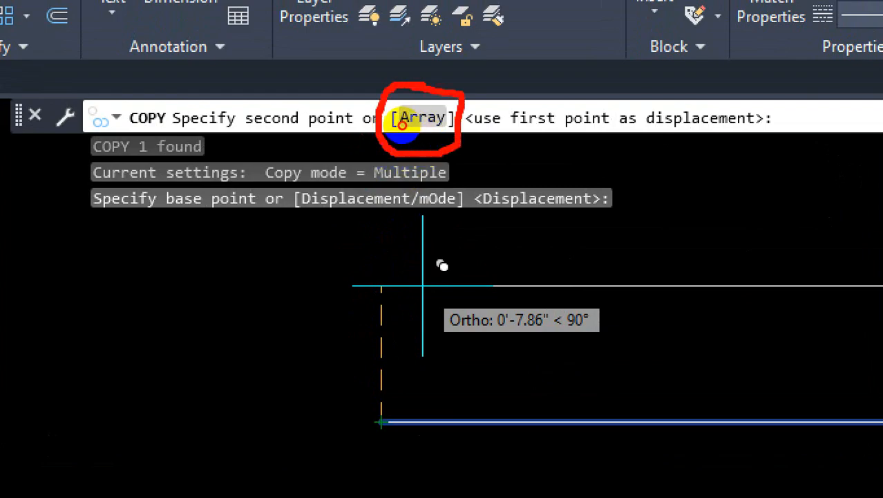
left_click_drag(459, 143, 589, 187)
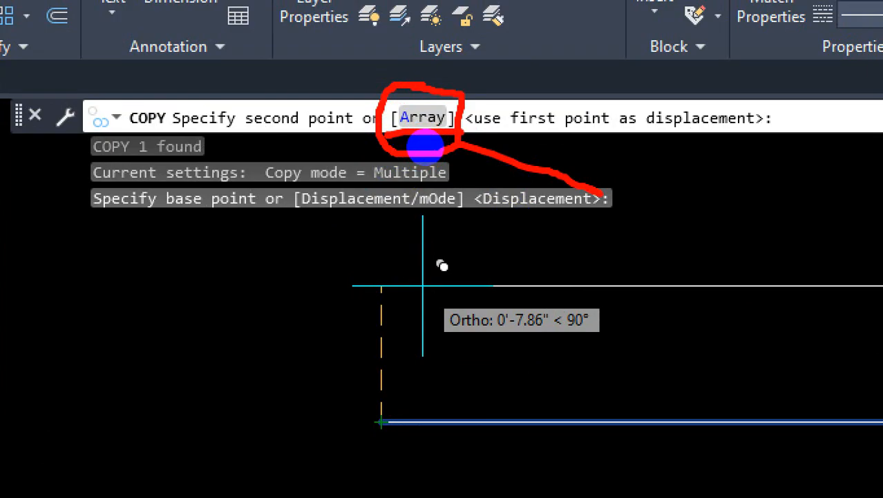
key("Escape")
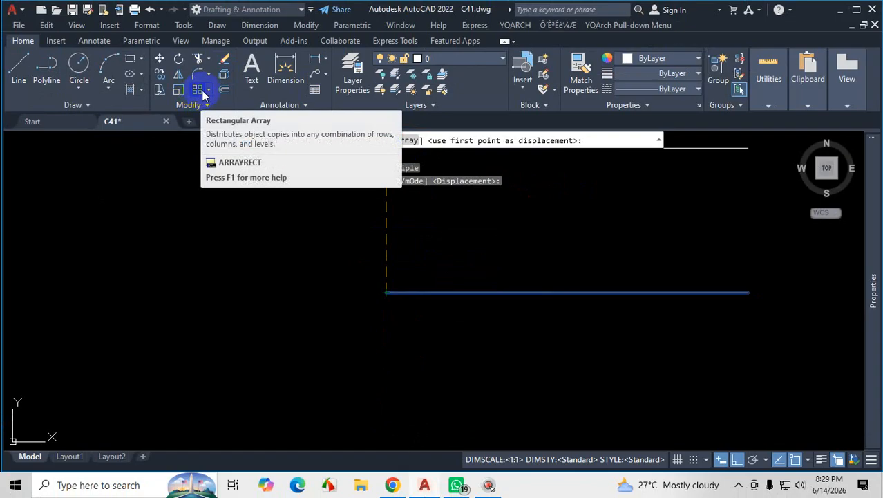
left_click(209, 92)
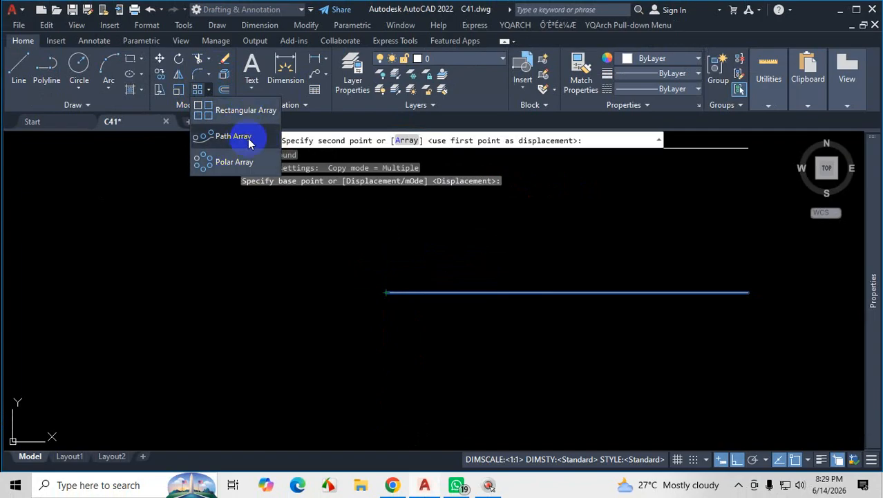
key("Escape")
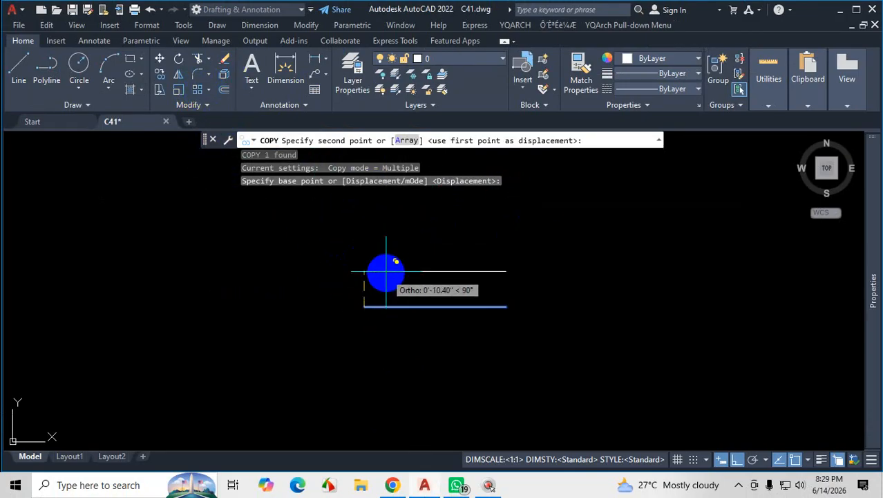
key("Escape")
Begin copying the base line from its left endpoint using the Array option of the Copy command.
left_click(546, 252)
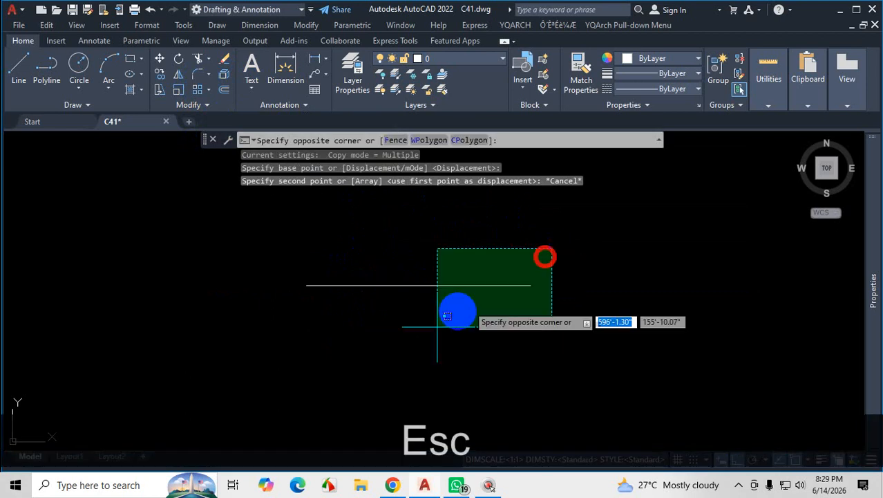
left_click(432, 330)
type("co")
key("Return")
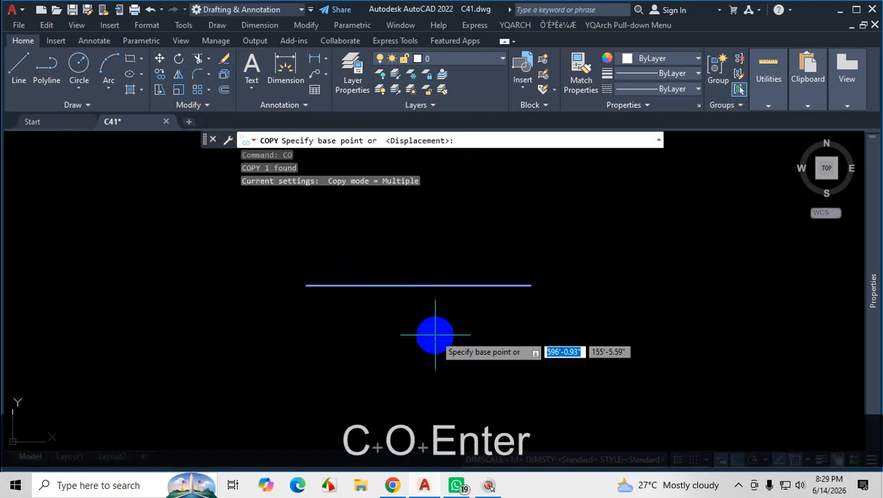
left_click(306, 286)
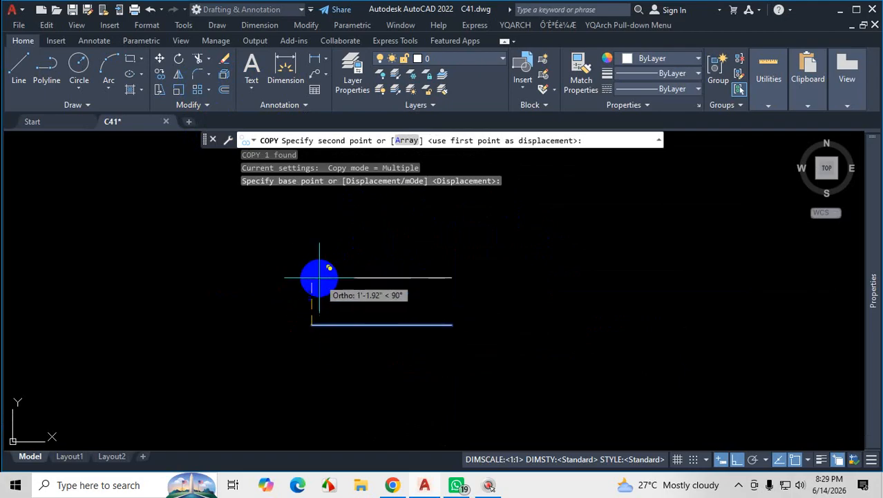
left_click(406, 141)
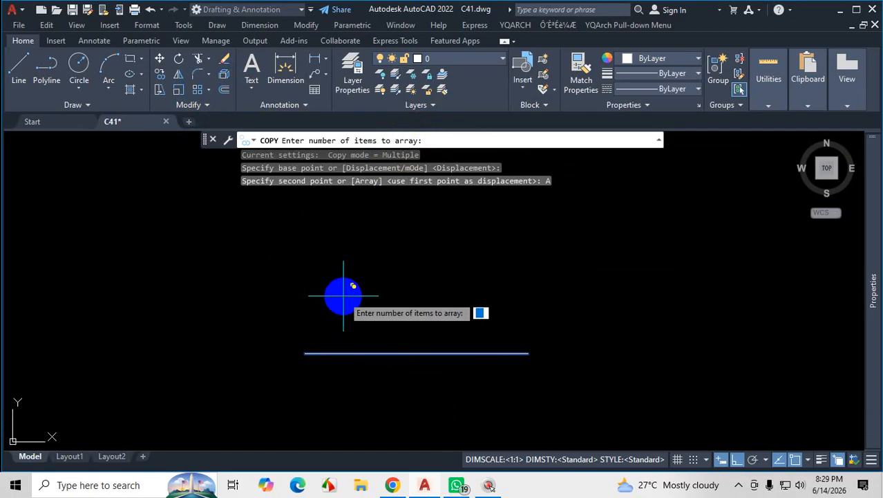
key("ctrl+1")
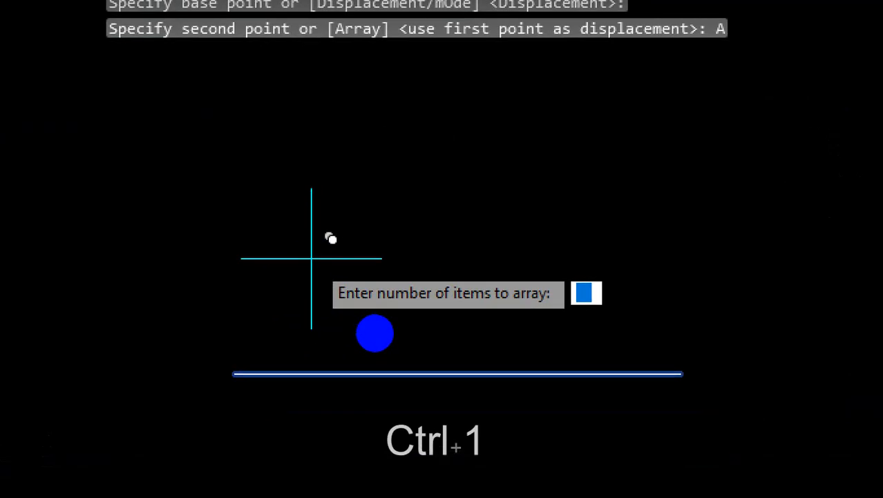
left_click_drag(336, 318, 455, 325)
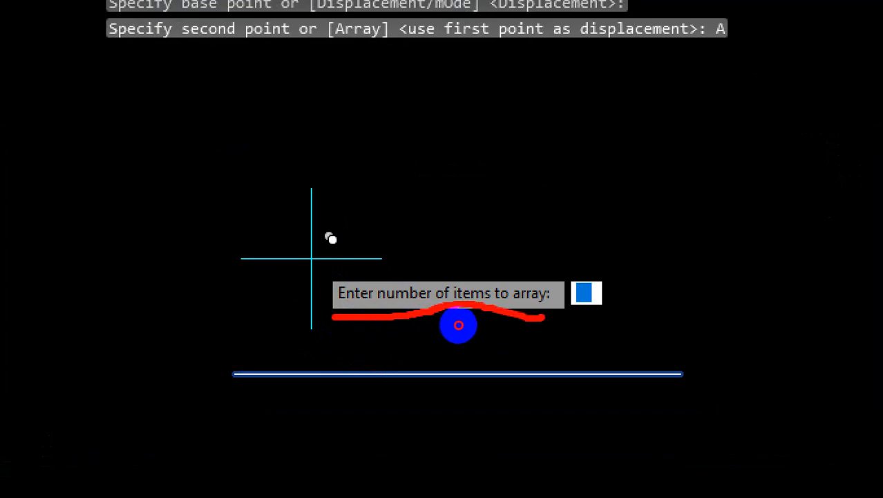
left_click(459, 325)
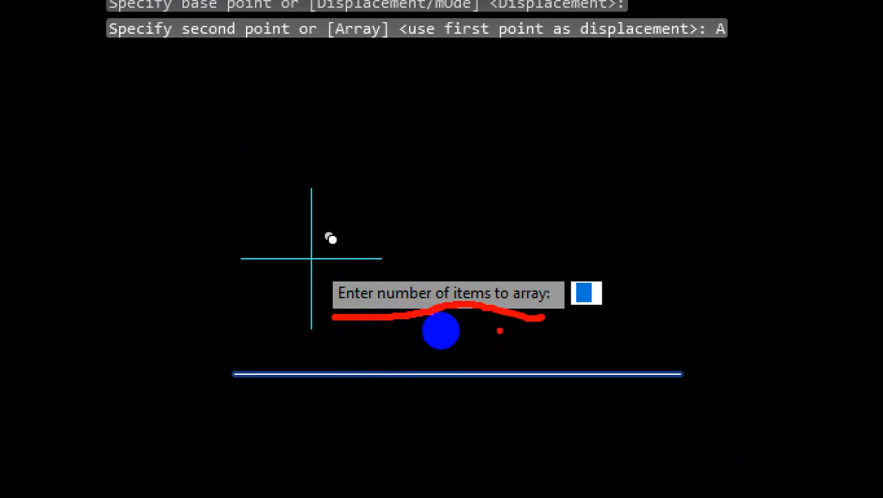
left_click_drag(578, 296, 608, 261)
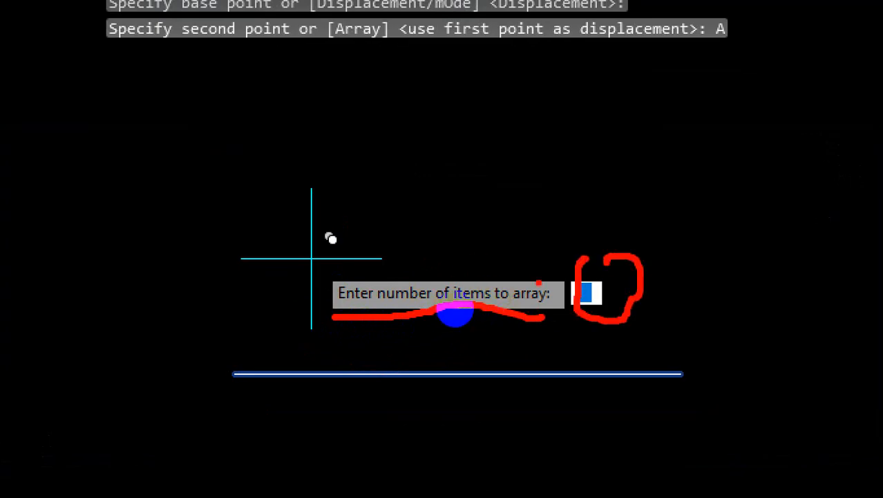
mouse_move(544, 270)
left_mouse_down()
mouse_move(517, 312)
mouse_move(539, 258)
left_mouse_up()
left_click_drag(665, 372, 644, 380)
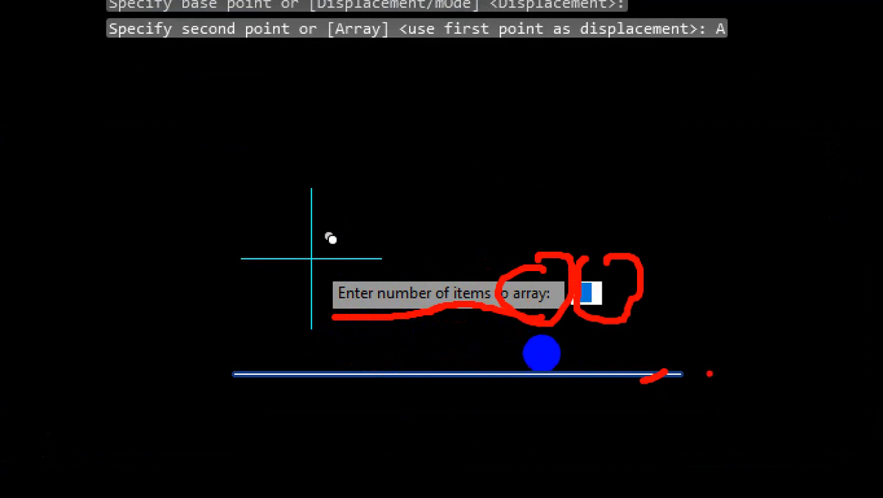
left_click_drag(705, 360, 705, 389)
left_click_drag(697, 389, 726, 390)
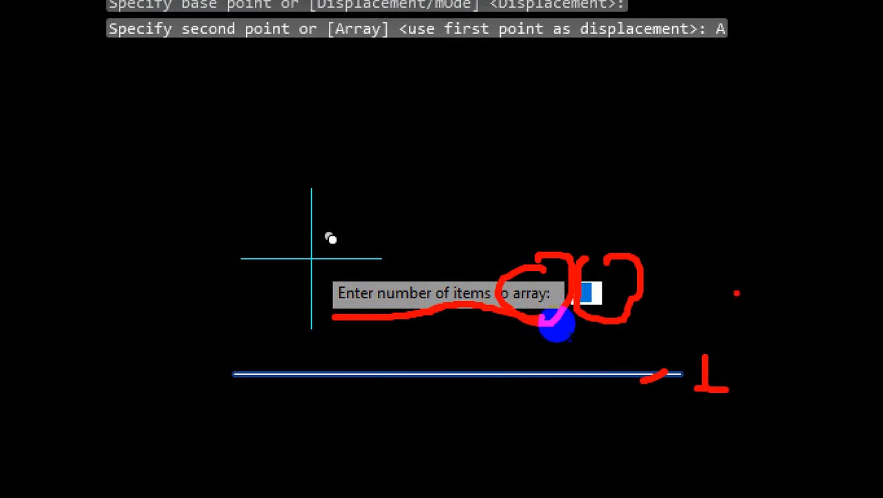
mouse_move(727, 264)
left_mouse_down()
mouse_move(731, 304)
mouse_move(754, 263)
mouse_move(744, 254)
left_mouse_up()
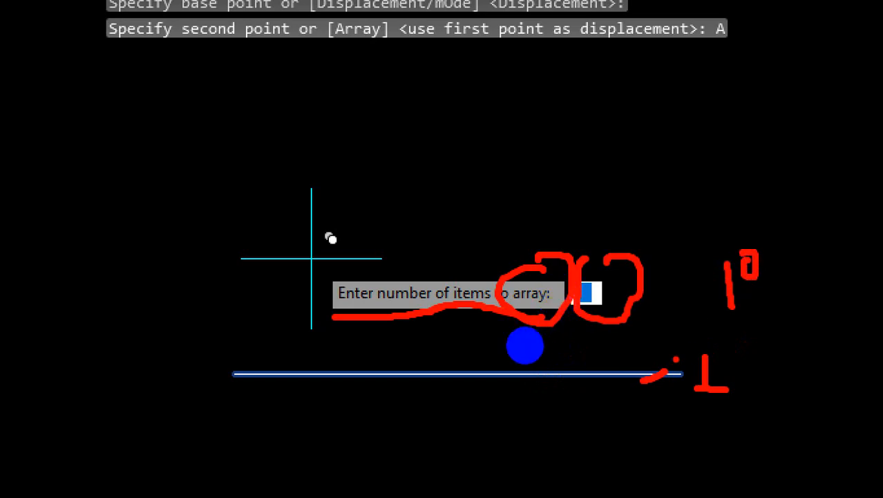
left_click_drag(673, 362, 651, 387)
mouse_move(693, 199)
left_mouse_down()
mouse_move(680, 219)
mouse_move(705, 242)
left_mouse_up()
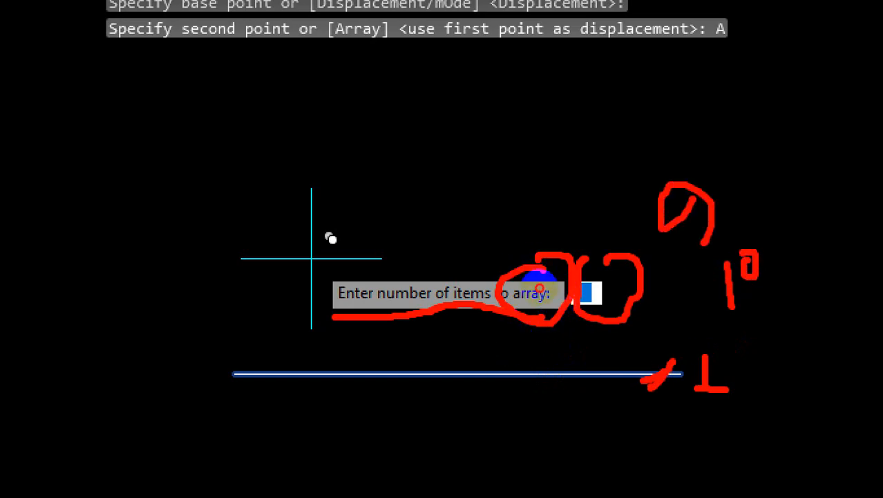
left_click_drag(634, 350, 599, 388)
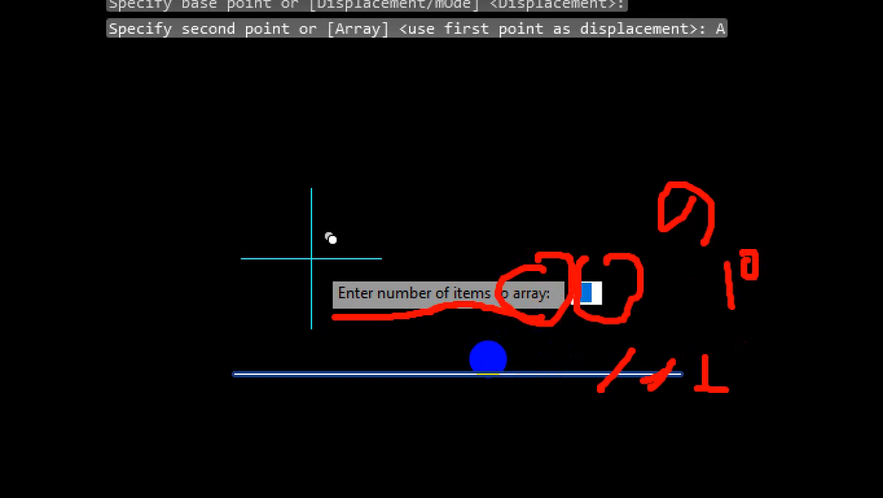
key("ctrl+1")
key("Escape")
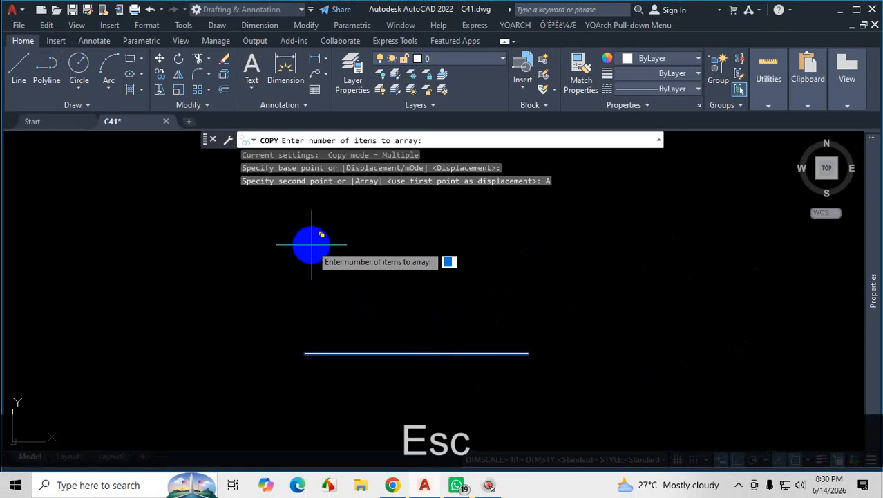
Array the base line upward as 10 items spaced 10" apart, and end the Copy command.
type("10")
key("Return")
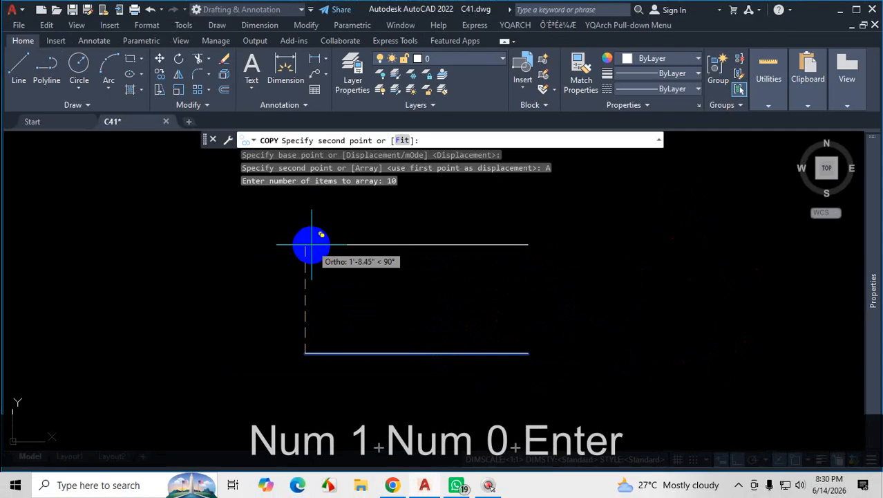
scroll(308, 291, "down", 5)
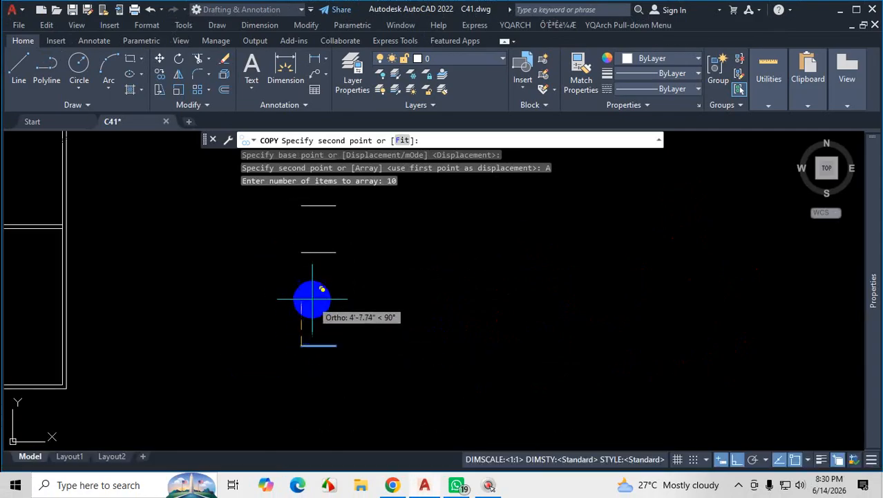
scroll(310, 311, "up", 6)
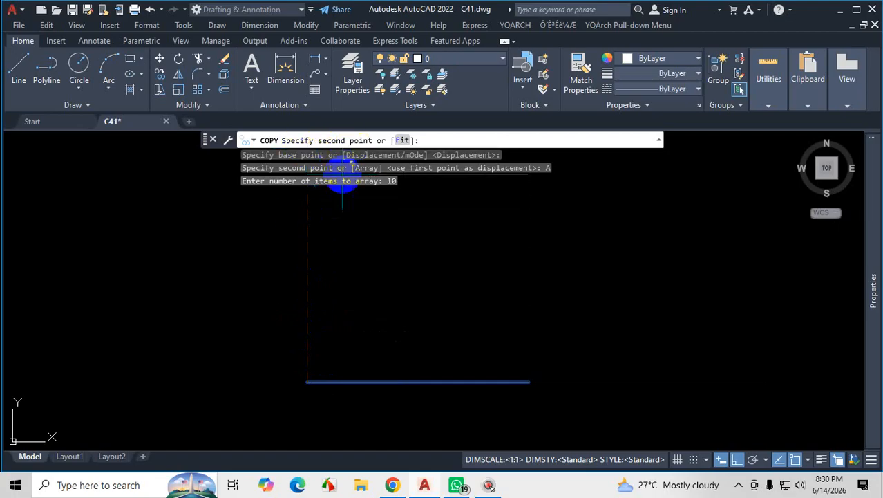
scroll(316, 349, "up", 4)
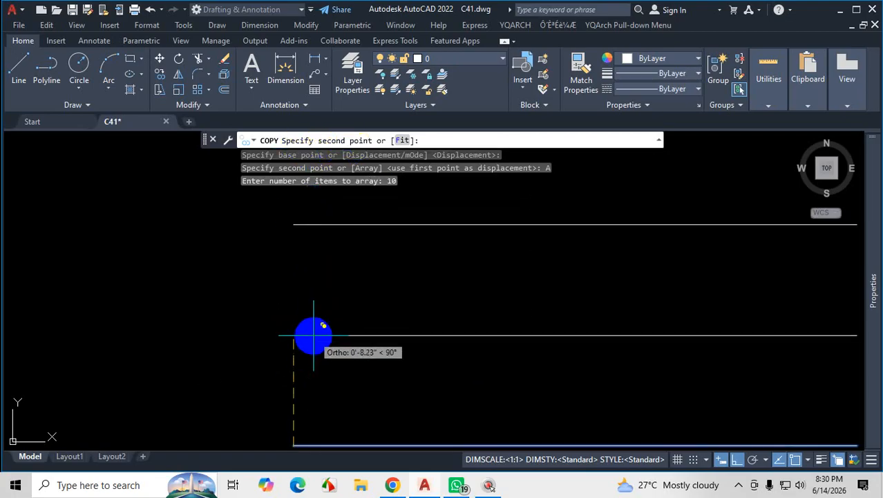
type("10")
key("Return")
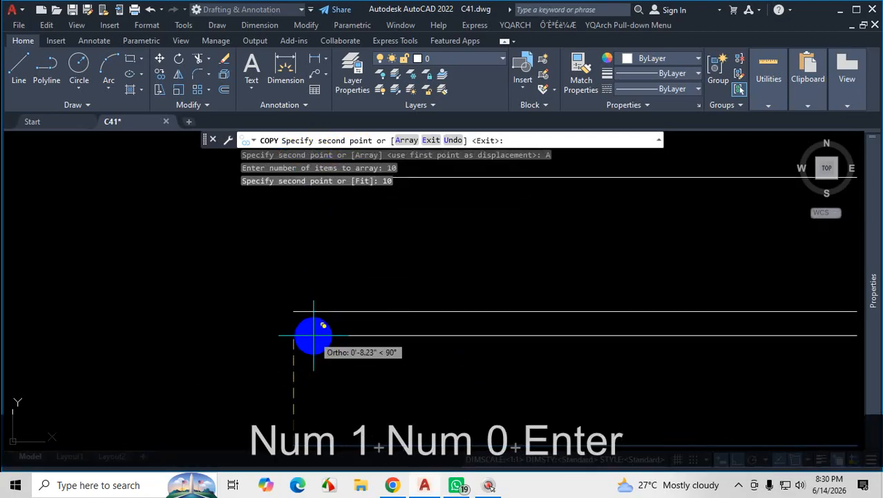
scroll(374, 381, "down", 5)
scroll(382, 379, "down", 3)
key("Escape")
scroll(386, 398, "up", 5)
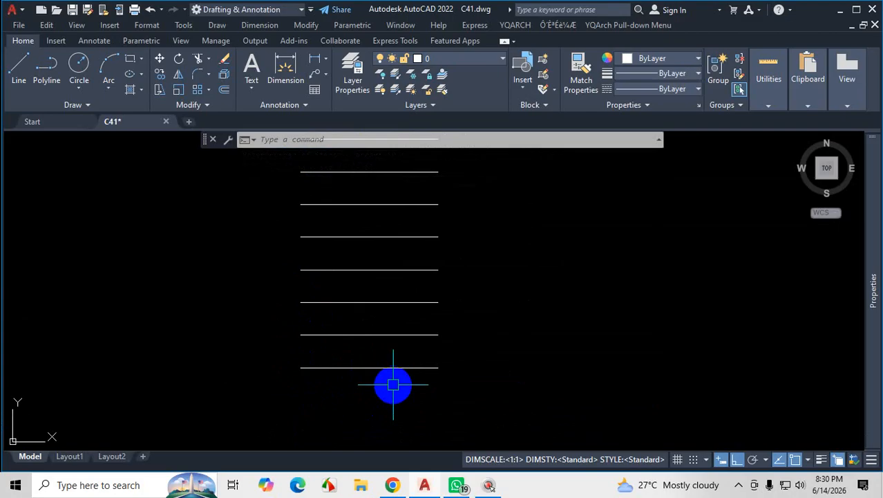
key("Escape")
scroll(468, 344, "down", 4)
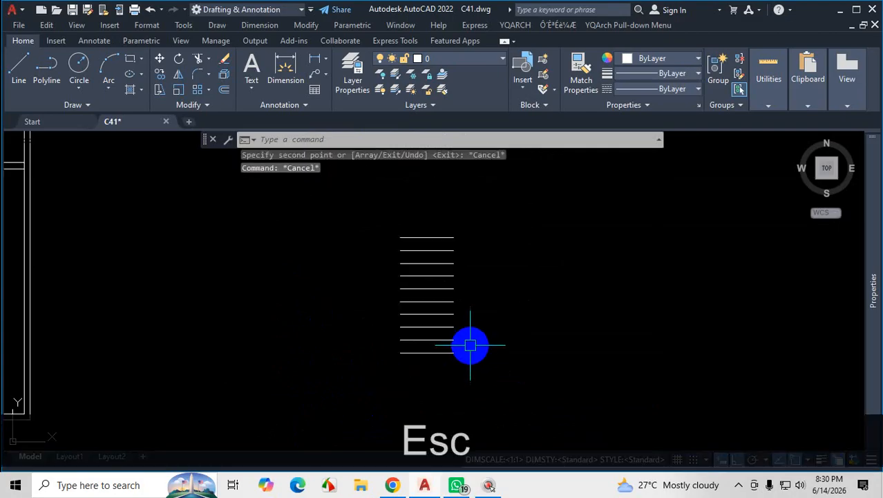
Undo the arrayed copies so that only the base line remains.
key("ctrl+z")
key("ctrl+z")
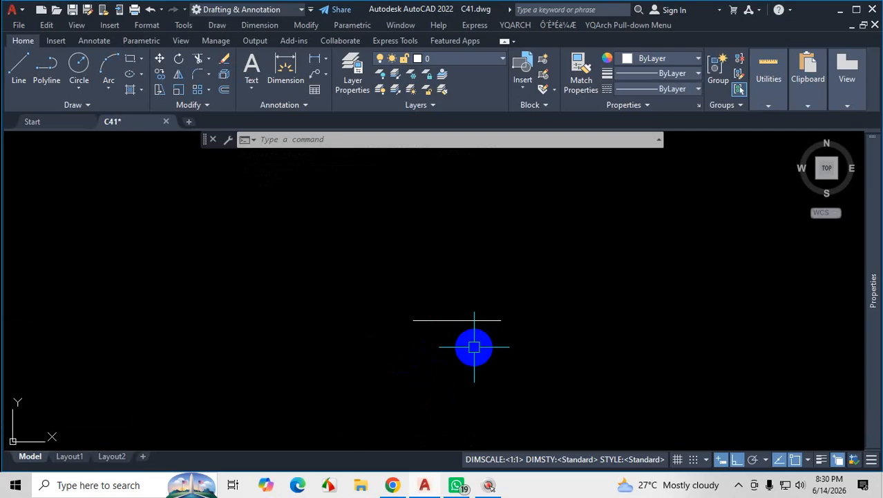
key("Escape")
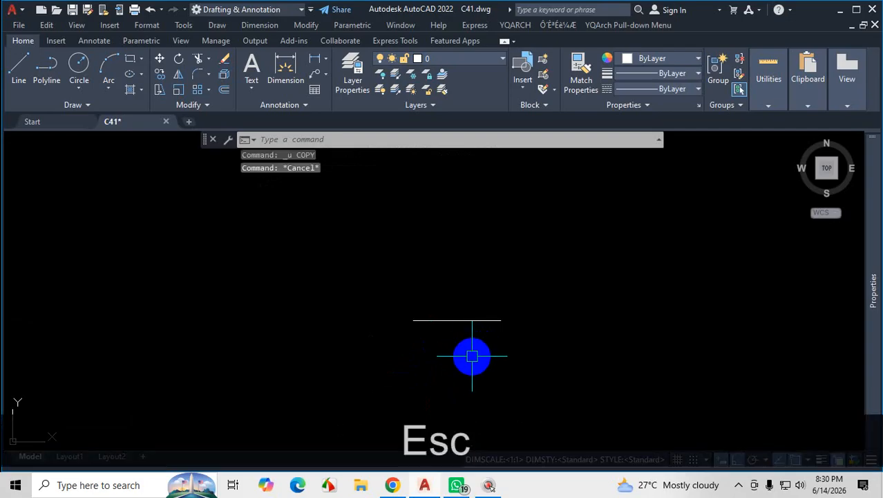
Start copying the base line from its left endpoint with the Array option of the Copy command, using 10 items.
left_click(509, 290)
left_click(446, 349)
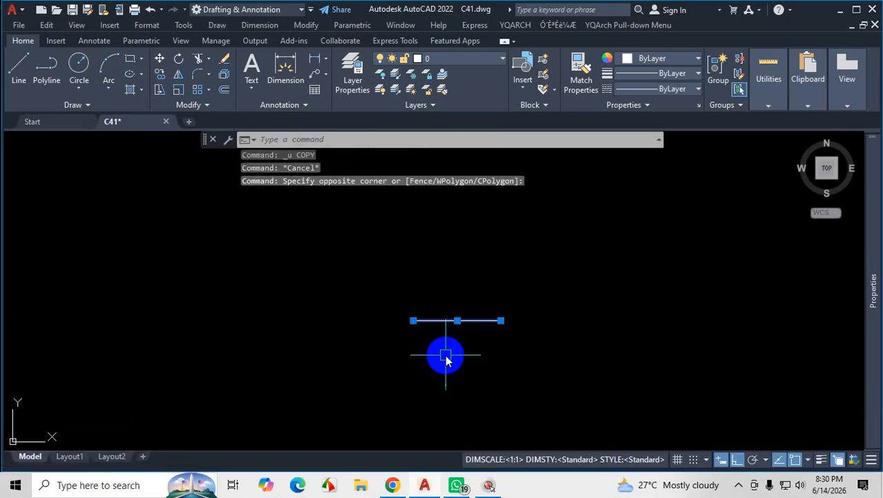
type("CO")
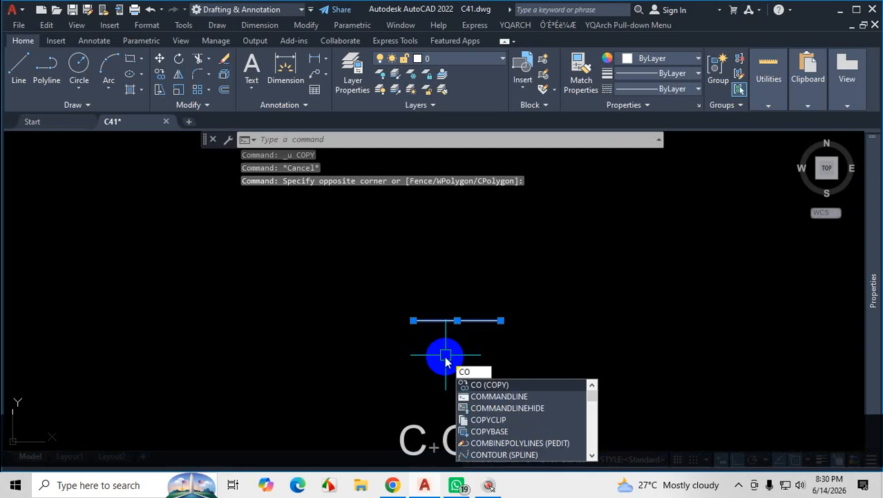
key("Return")
scroll(436, 351, "up", 2)
left_click(401, 301)
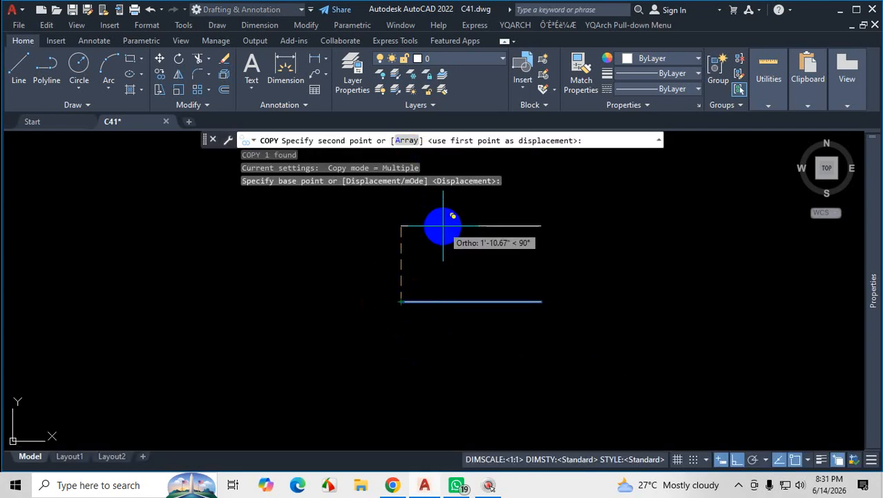
type("a")
key("Return")
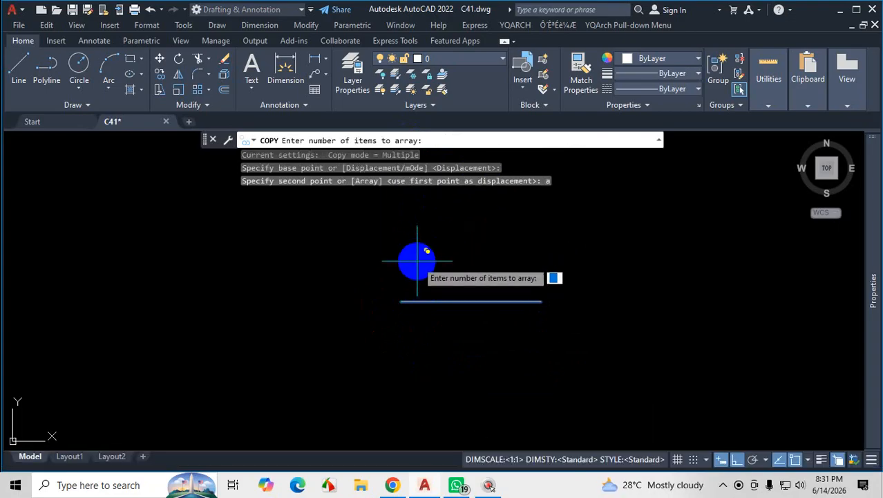
type("10")
key("Return")
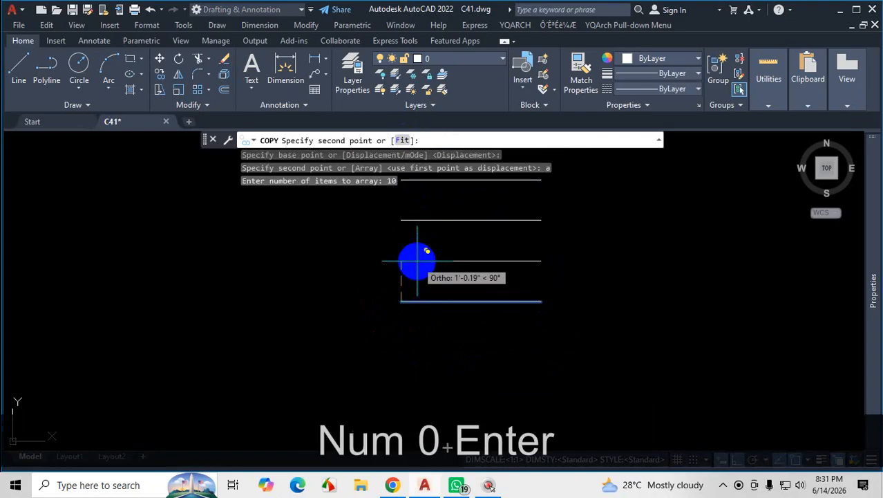
Space the arrayed copies 10" apart going upward and end the Copy command.
scroll(405, 350, "down", 6)
scroll(409, 305, "up", 4)
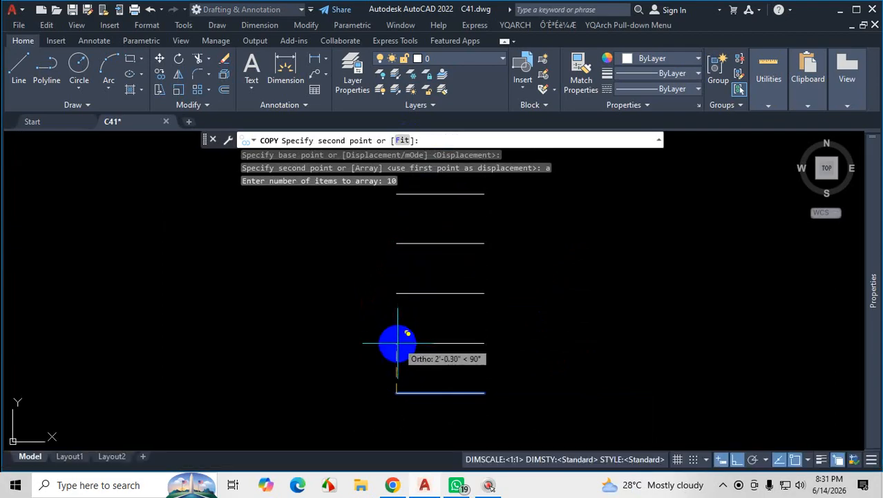
scroll(398, 337, "down", 4)
scroll(399, 357, "up", 4)
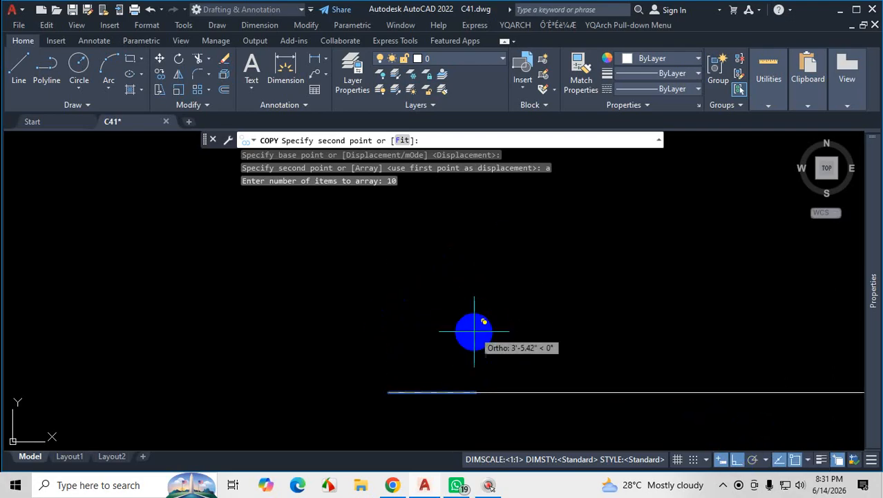
type("10")
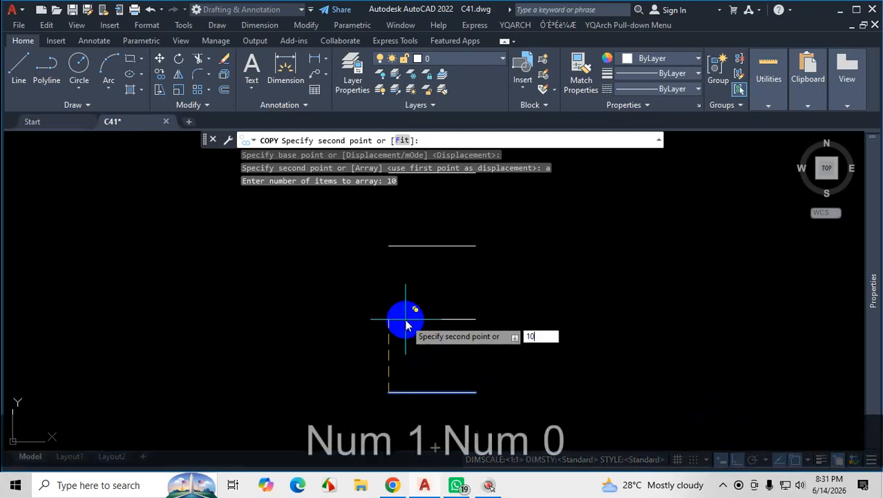
key("Return")
key("Escape")
scroll(479, 334, "up", 2)
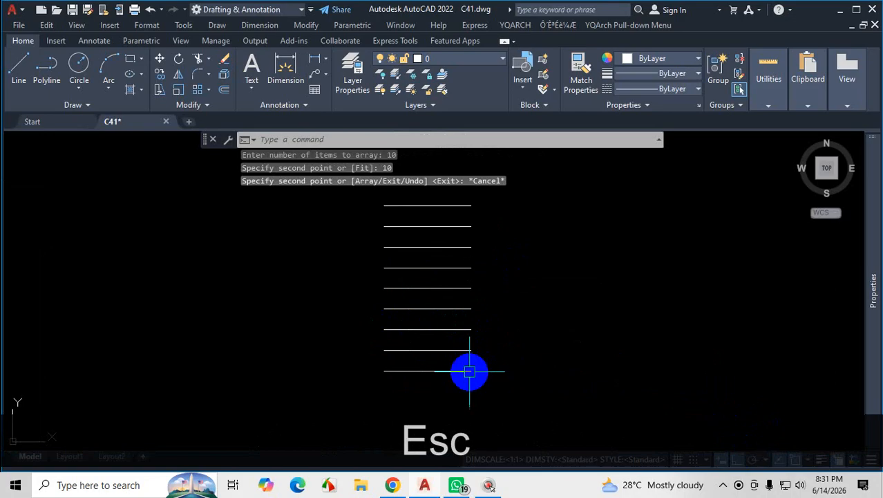
left_click(721, 486)
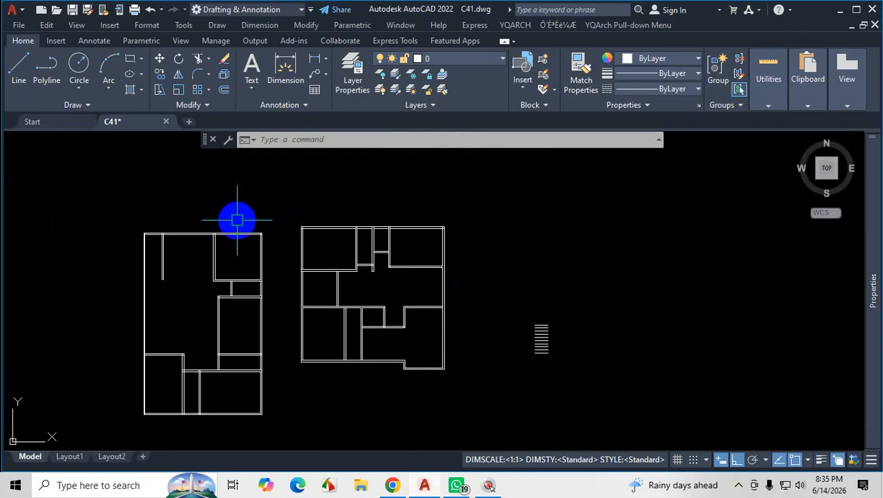
key("ctrl+1")
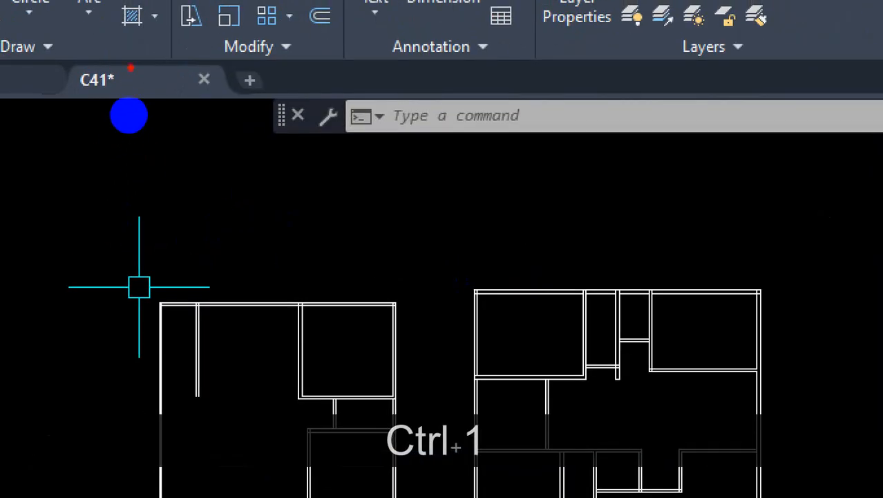
mouse_move(129, 115)
left_mouse_down()
mouse_move(112, 109)
mouse_move(99, 131)
mouse_move(142, 134)
mouse_move(125, 106)
left_mouse_up()
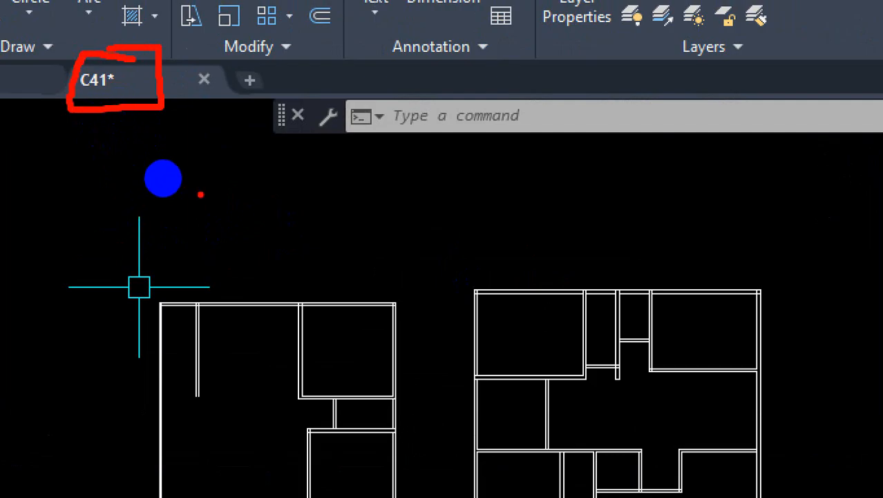
key("Escape")
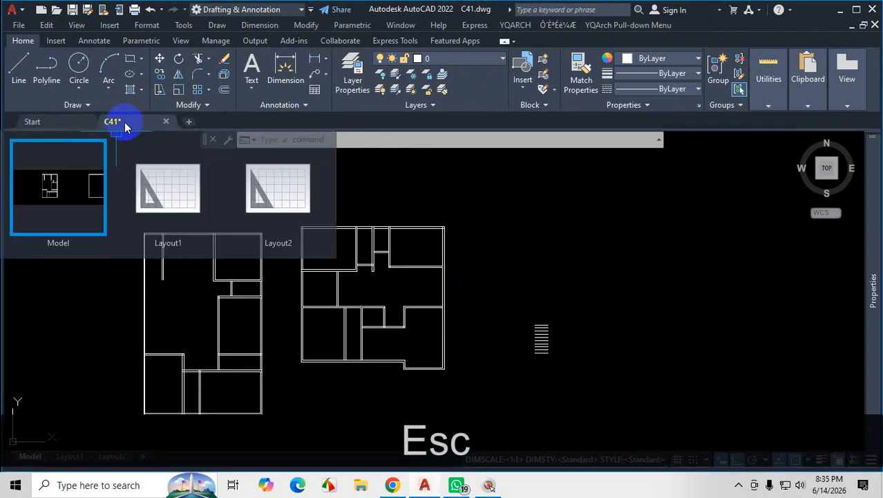
From the Start page, browse to the C-41 folder inside the AutoCAD folder on drive D and open C41.dwg a second time.
left_click(57, 128)
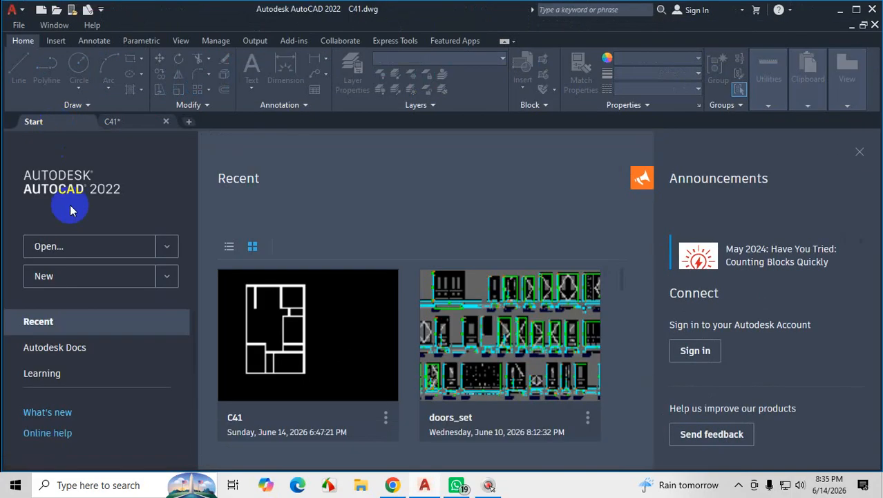
left_click(53, 247)
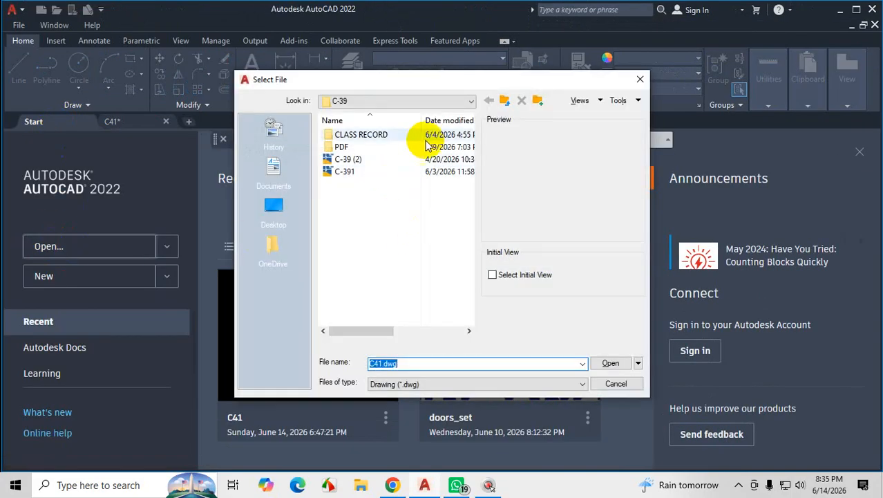
left_click(465, 100)
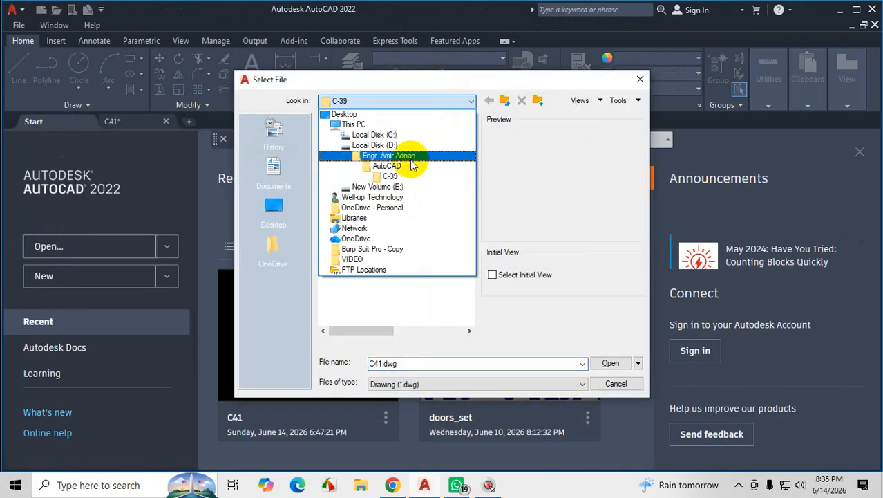
left_click(403, 155)
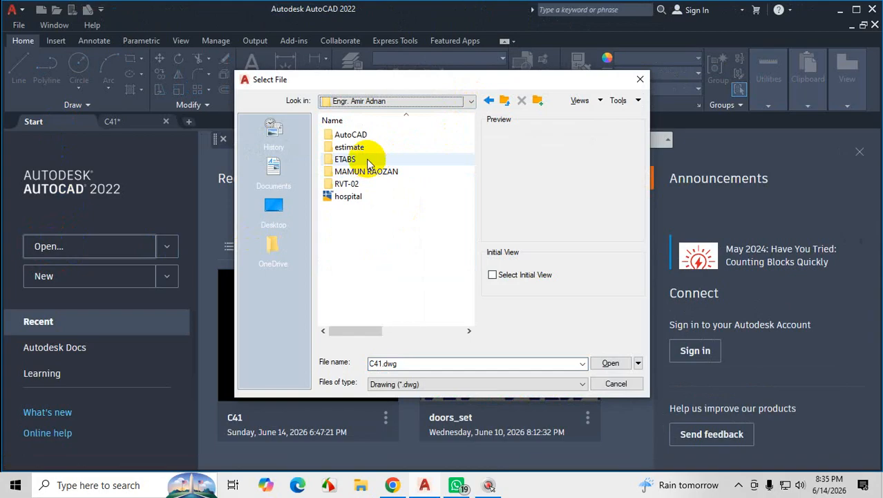
double_click(372, 135)
double_click(359, 197)
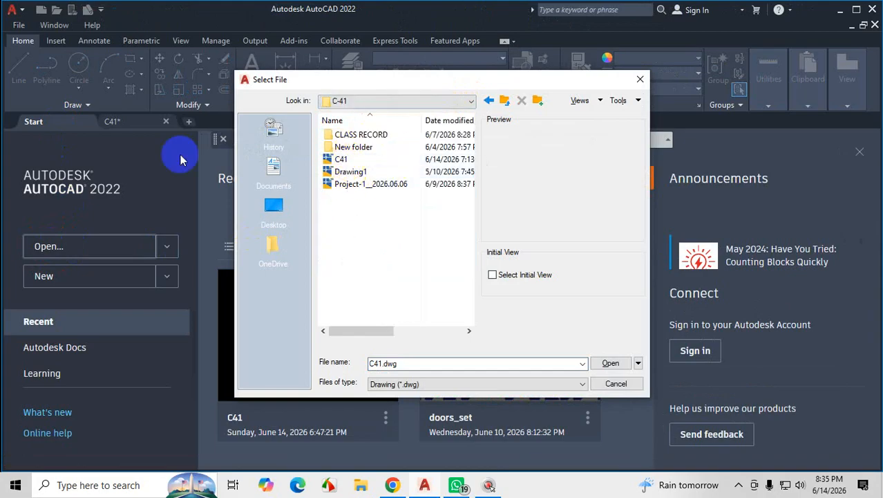
left_click(359, 161)
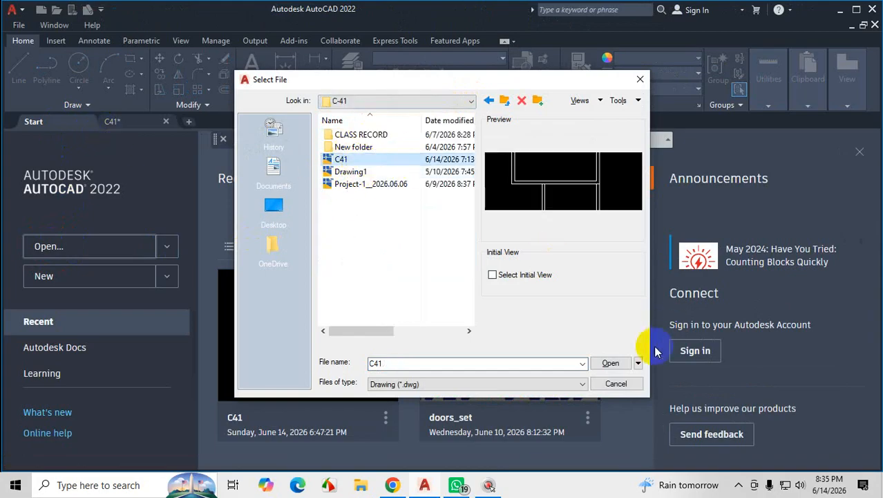
left_click(611, 363)
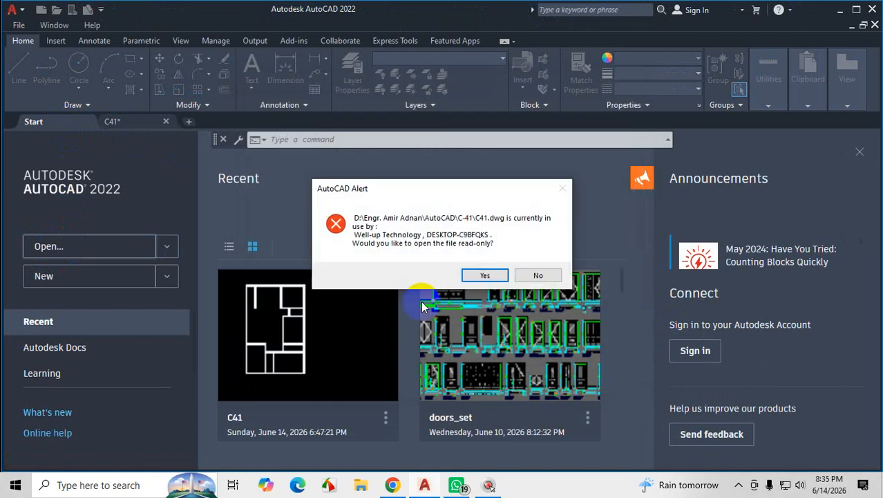
key("ctrl+1")
left_click(61, 154)
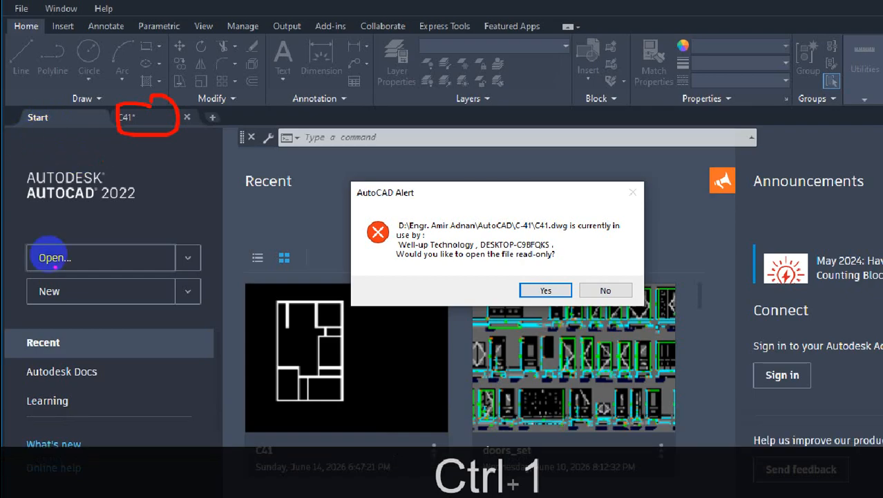
mouse_move(63, 237)
left_mouse_down()
mouse_move(12, 262)
mouse_move(63, 240)
left_mouse_up()
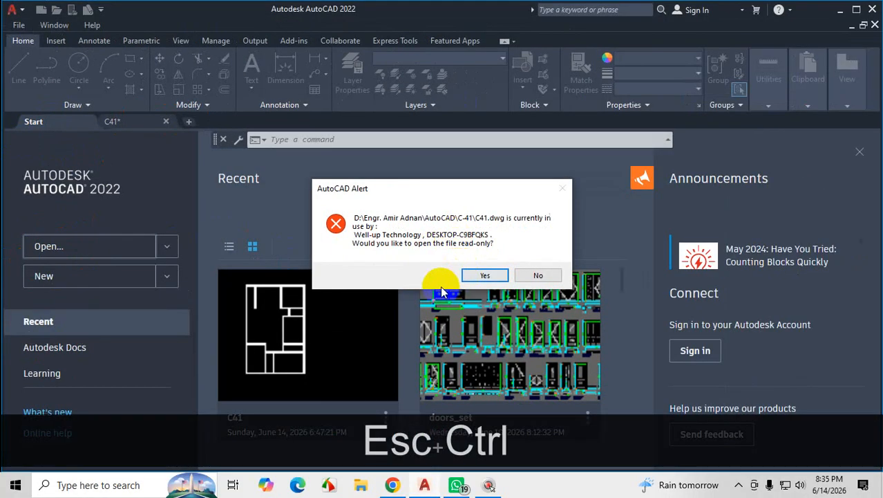
key("ctrl+1")
left_click(424, 256)
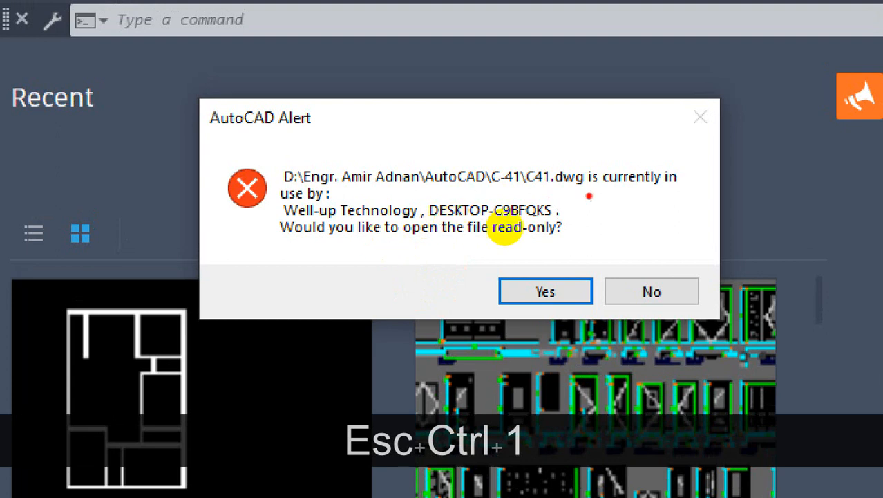
left_click_drag(582, 193, 730, 201)
left_click_drag(280, 204, 362, 206)
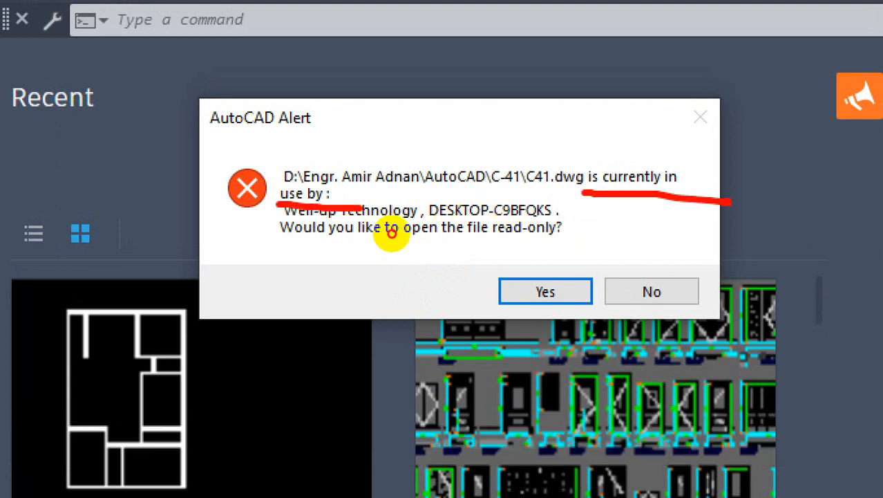
left_click_drag(584, 182, 471, 187)
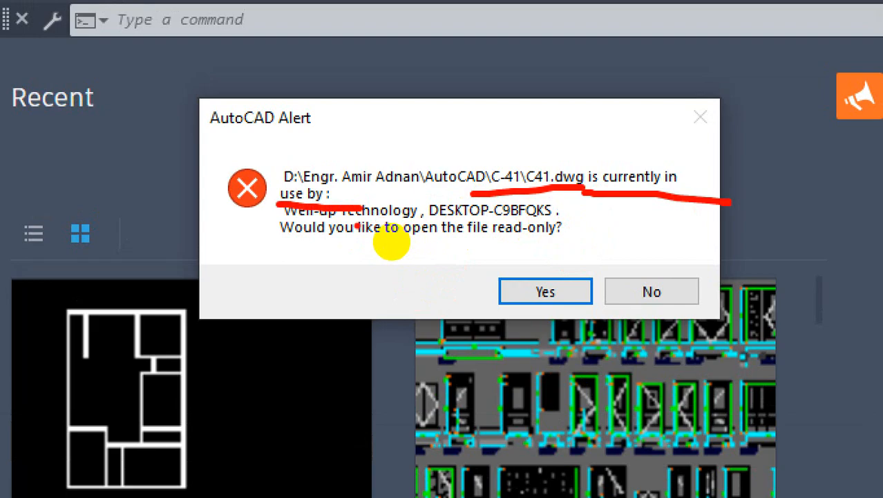
mouse_move(290, 243)
left_mouse_down()
mouse_move(486, 246)
mouse_move(442, 235)
mouse_move(415, 214)
mouse_move(352, 231)
mouse_move(433, 255)
mouse_move(467, 250)
mouse_move(453, 260)
mouse_move(494, 243)
left_mouse_up()
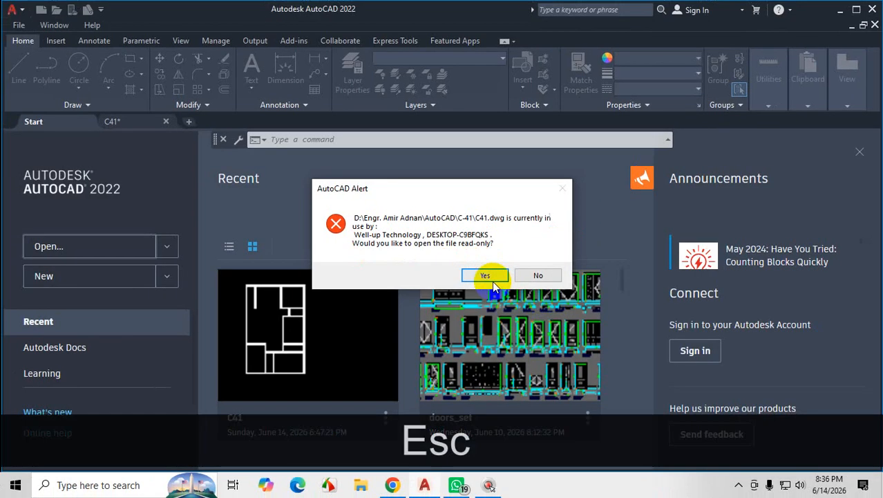
Accept opening C41.dwg as a read-only file.
left_click(546, 291)
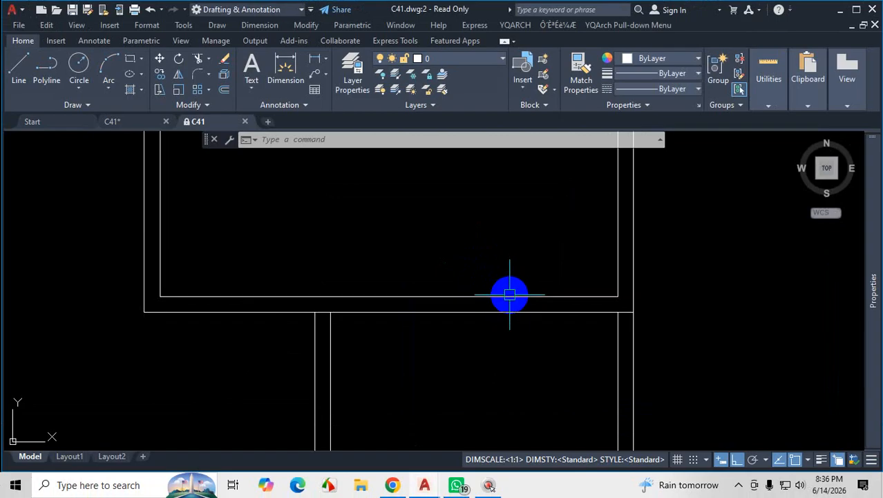
key("ctrl+1")
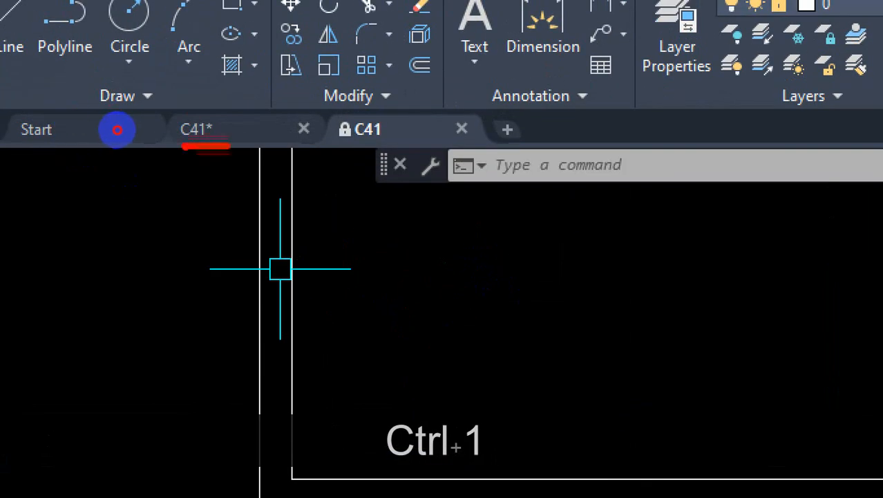
left_click(222, 127)
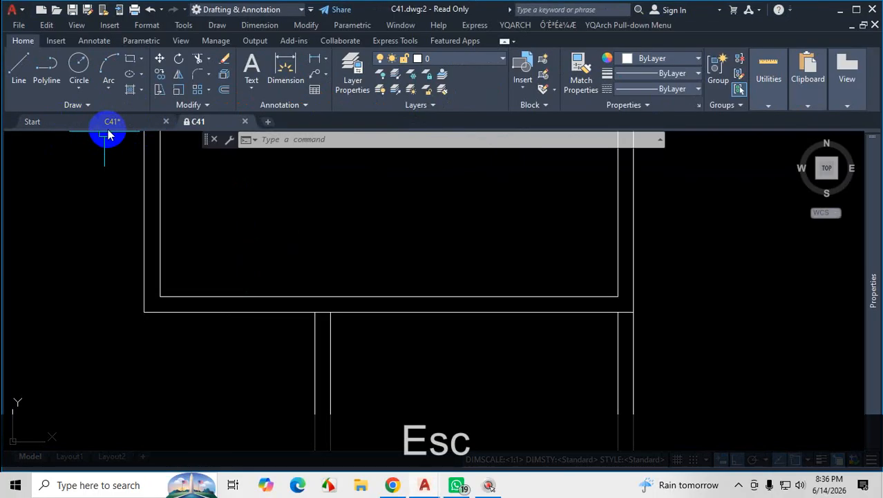
In the original editable C41 drawing, draw a circle with a radius of about 7' above the stair lines, and save the drawing.
mouse_move(226, 140)
left_click(125, 124)
scroll(306, 247, "down", 4)
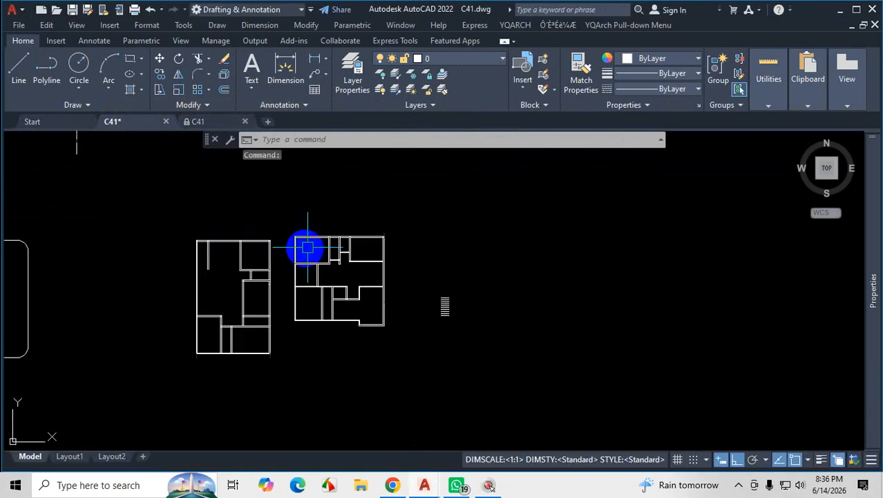
scroll(415, 284, "up", 3)
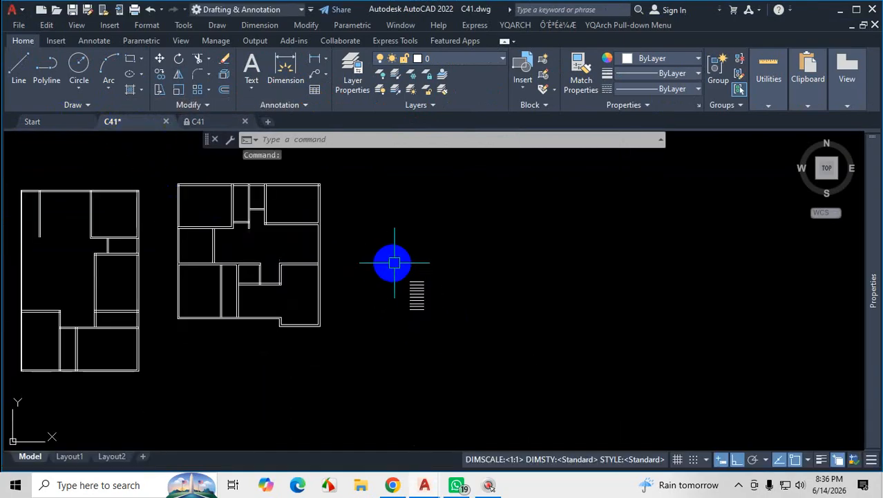
left_click(78, 61)
left_click(448, 199)
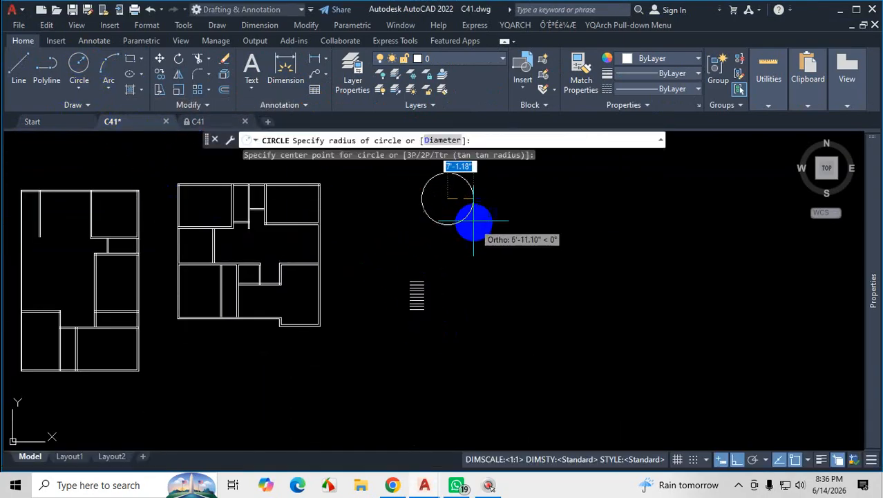
left_click(472, 212)
key("ctrl+s")
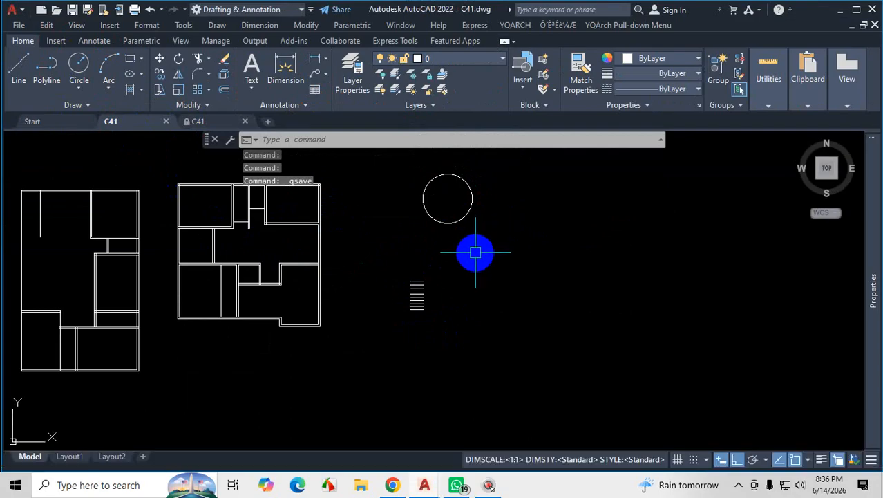
In the read-only C41 drawing, draw a small rectangle beside the floor plan and try to save the drawing.
left_click(224, 123)
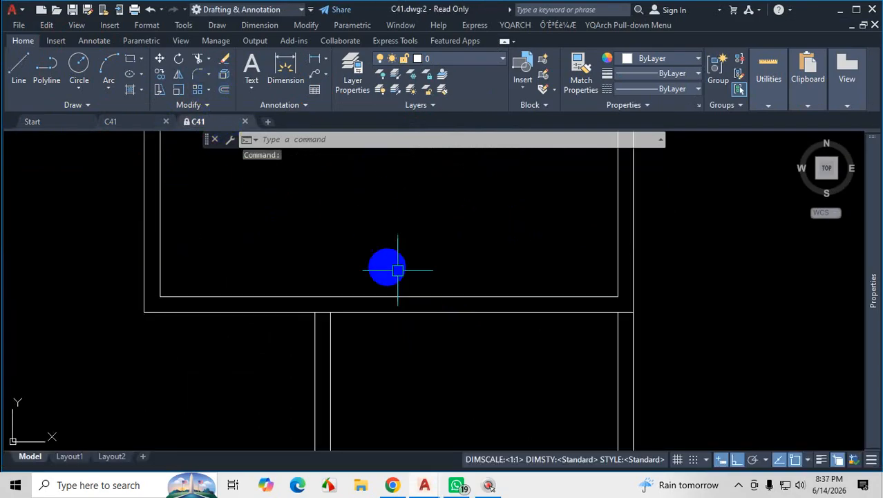
scroll(387, 264, "down", 3)
left_click(134, 64)
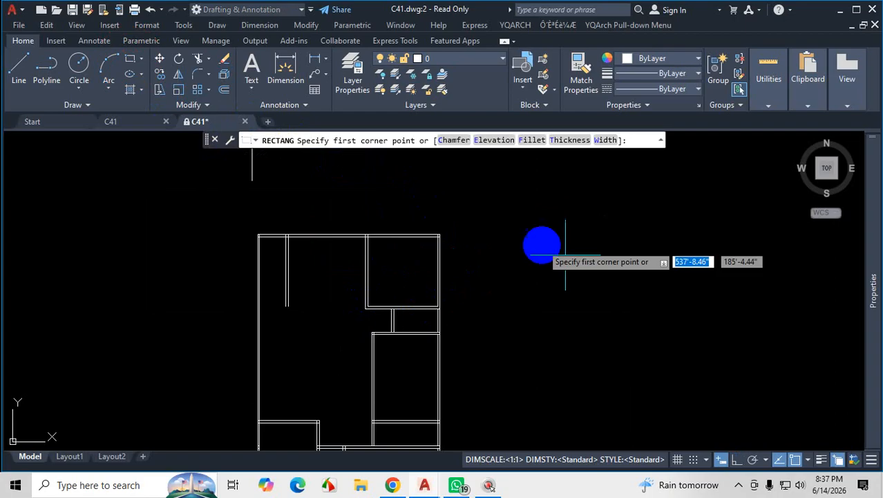
left_click(529, 195)
left_click(576, 236)
key("ctrl+s")
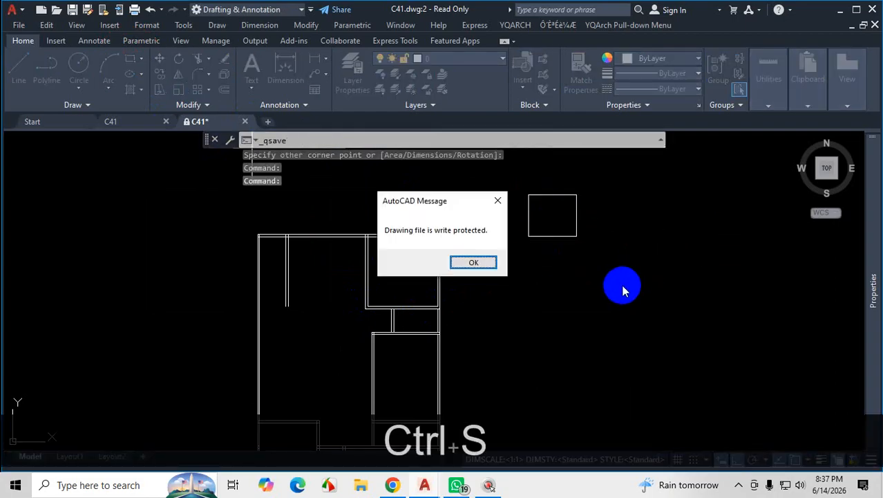
key("ctrl+1")
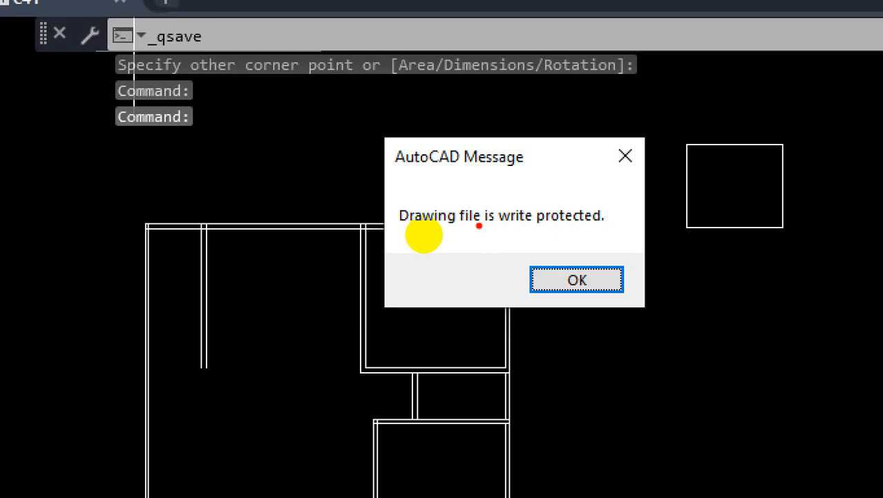
key("ctrl+1")
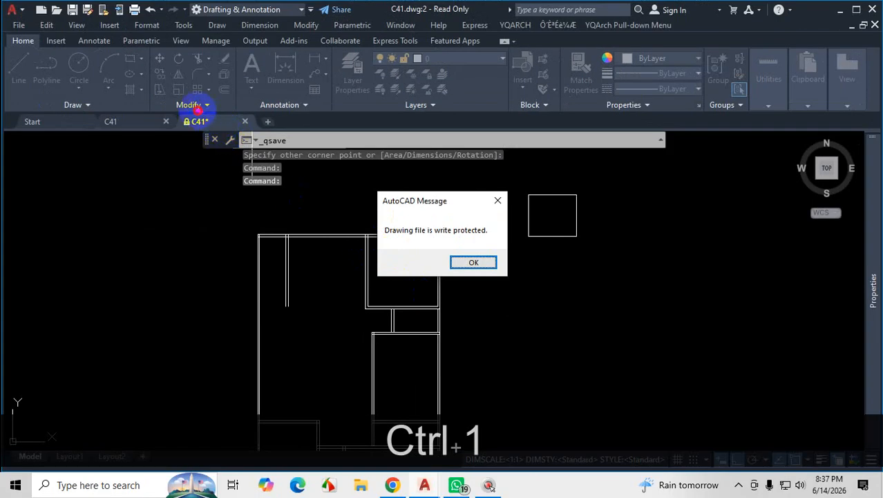
left_click_drag(199, 109, 187, 118)
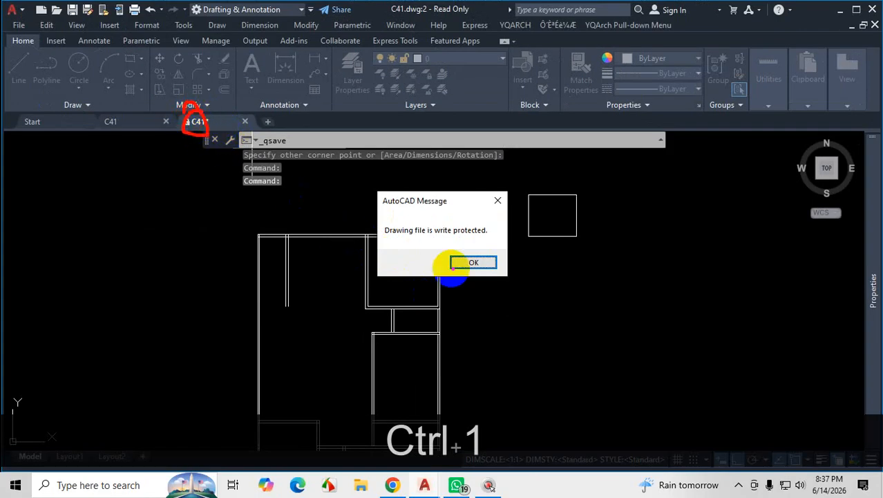
left_click_drag(385, 243, 489, 238)
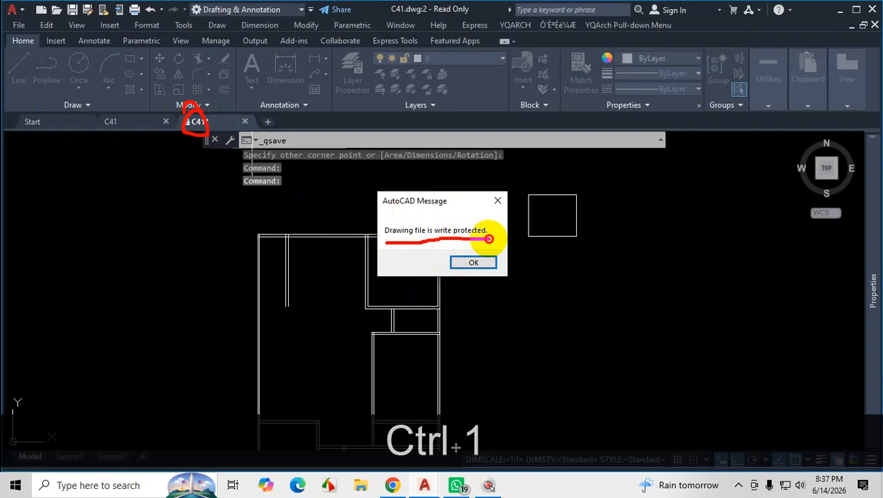
mouse_move(564, 212)
left_mouse_down()
mouse_move(547, 229)
mouse_move(578, 236)
left_mouse_up()
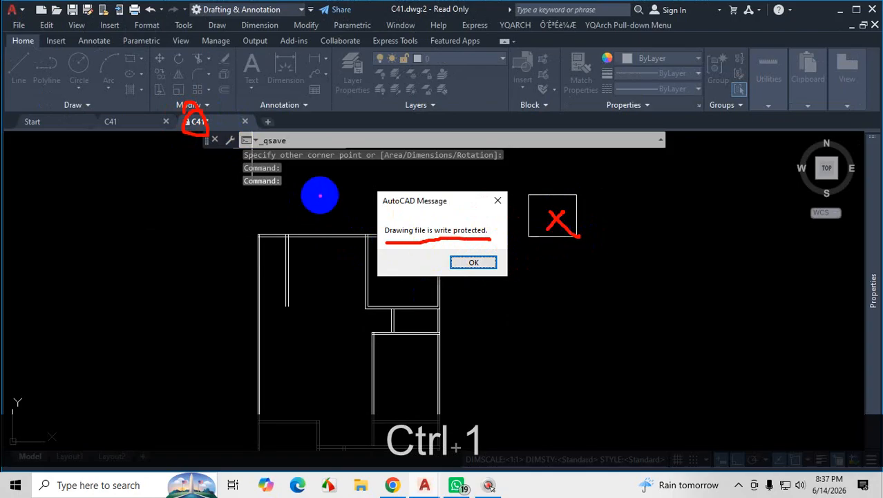
left_click_drag(161, 123, 230, 126)
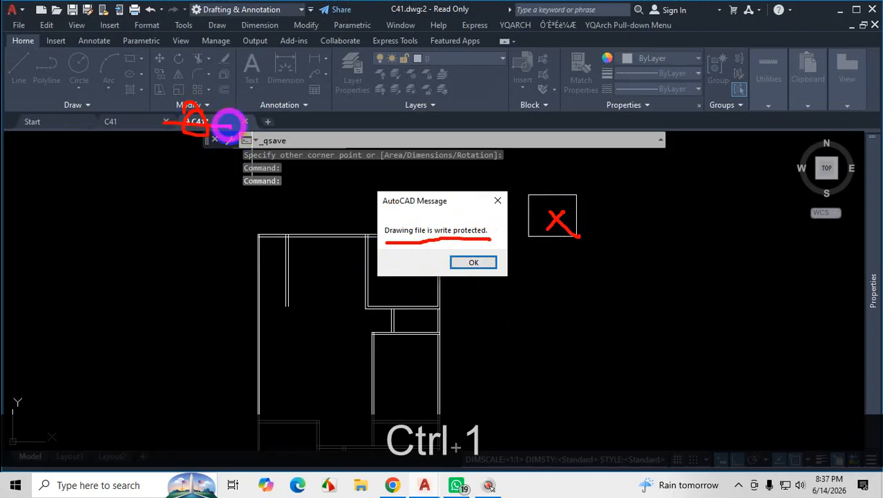
key("Escape")
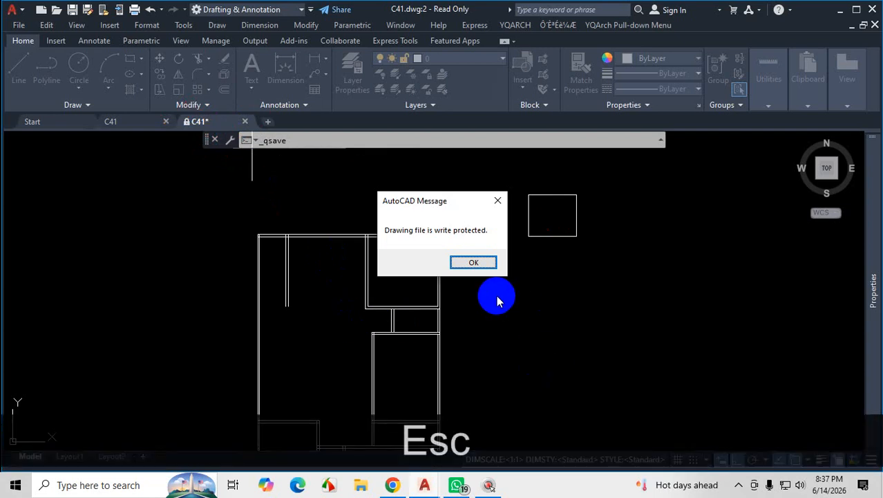
Dismiss the save message and compare the contents of the read-only C41 drawing with the editable C41 drawing.
left_click(489, 262)
scroll(389, 268, "down", 8)
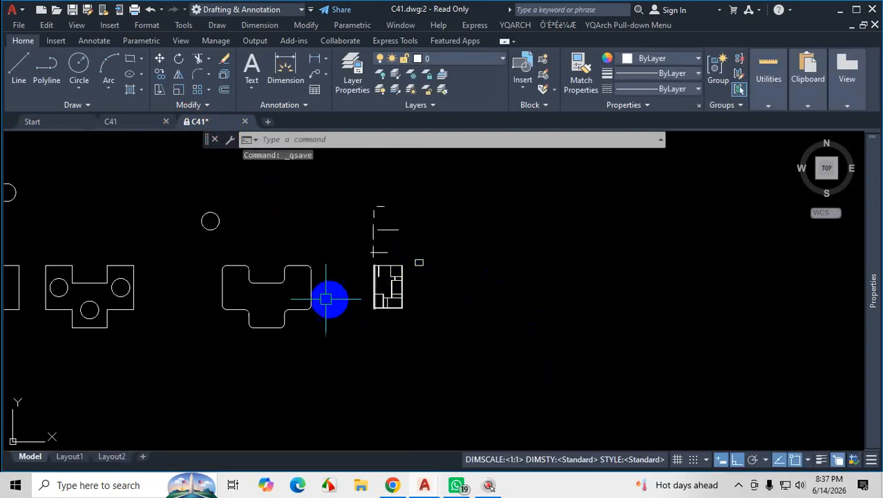
scroll(373, 290, "up", 2)
scroll(371, 291, "up", 2)
scroll(335, 314, "down", 6)
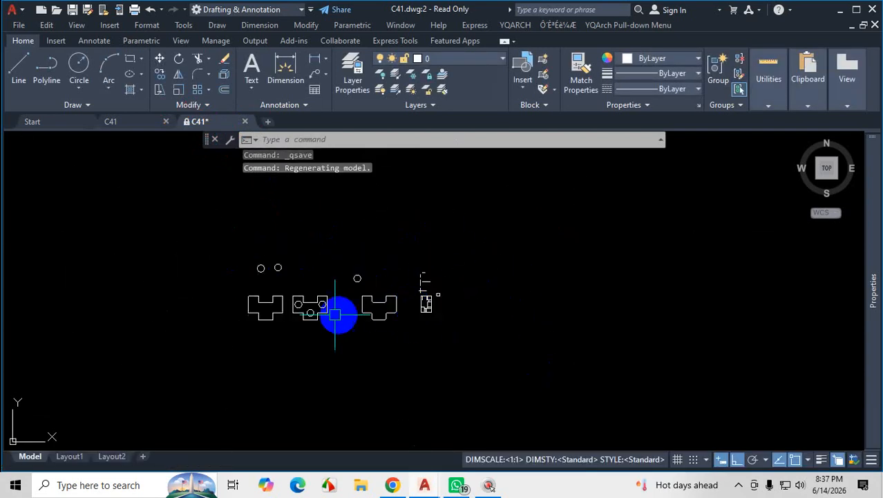
left_click(135, 125)
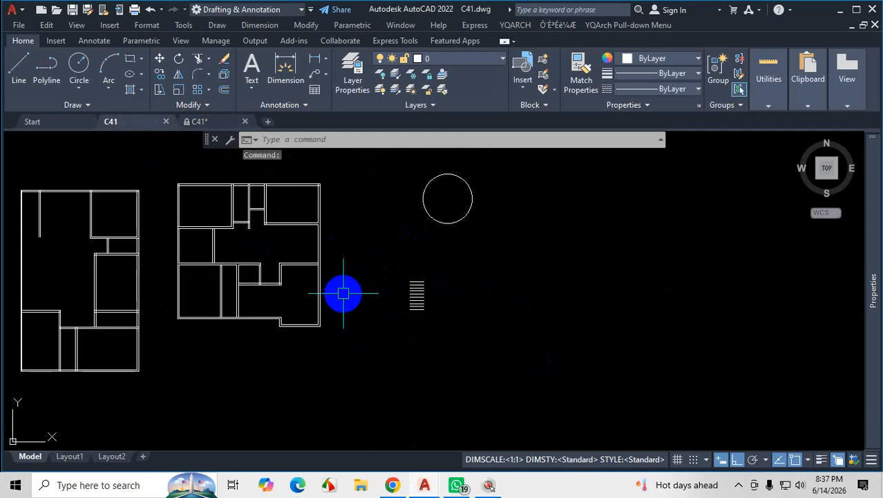
scroll(343, 293, "down", 7)
left_click(207, 122)
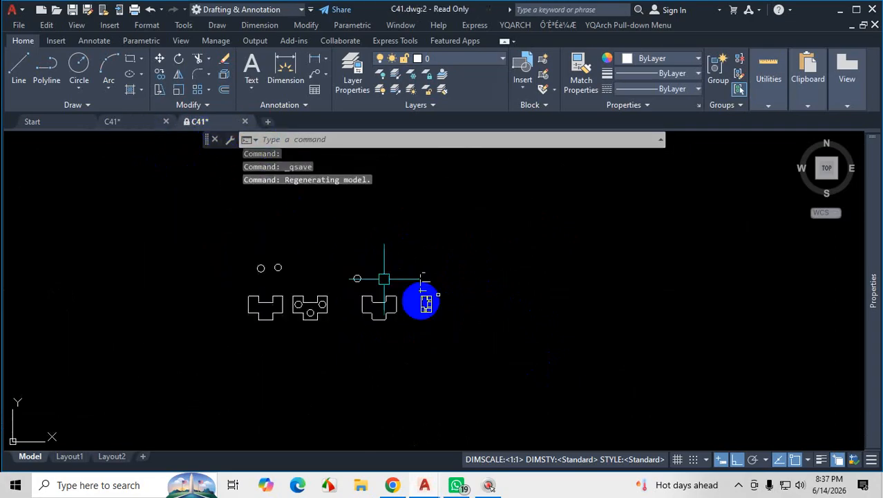
scroll(422, 304, "up", 2)
scroll(443, 280, "up", 3)
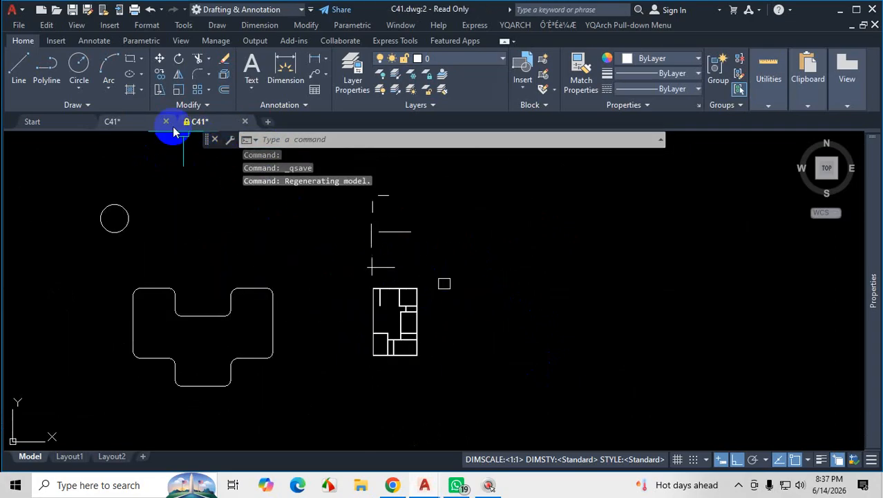
In the editable C41 drawing, select the whole second floor plan and copy it to the clipboard.
left_click(128, 122)
scroll(284, 260, "up", 5)
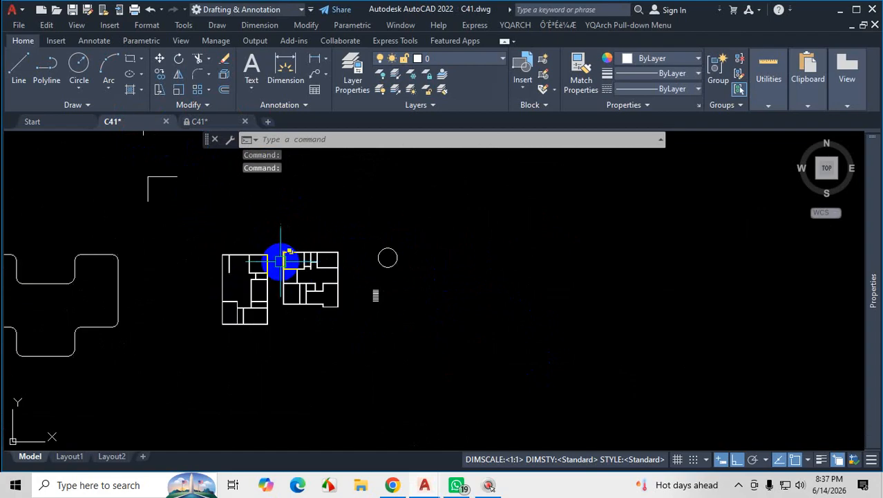
left_click(263, 186)
scroll(347, 241, "down", 3)
scroll(429, 313, "down", 3)
left_click(405, 308)
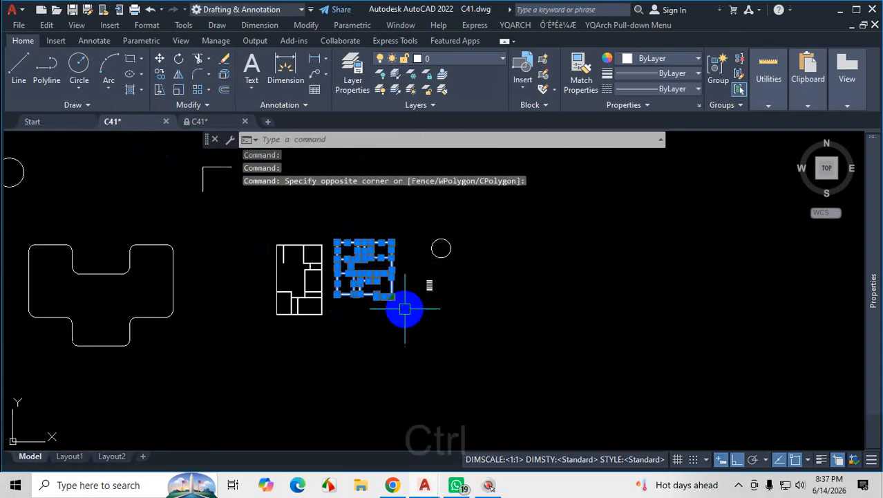
key("ctrl+c")
Paste the copied floor plan into the read-only C41 drawing, in the empty area beside its existing plan.
left_click(198, 122)
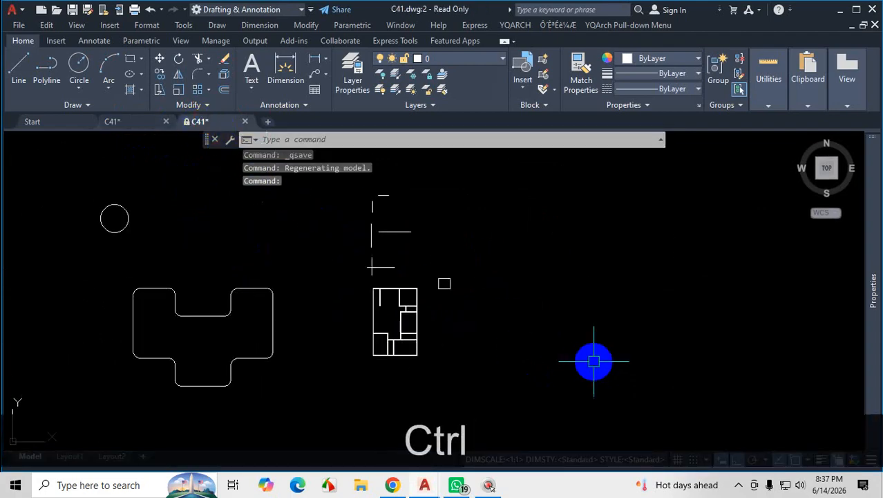
key("ctrl+v")
left_click(525, 372)
key("Escape")
scroll(569, 368, "up", 4)
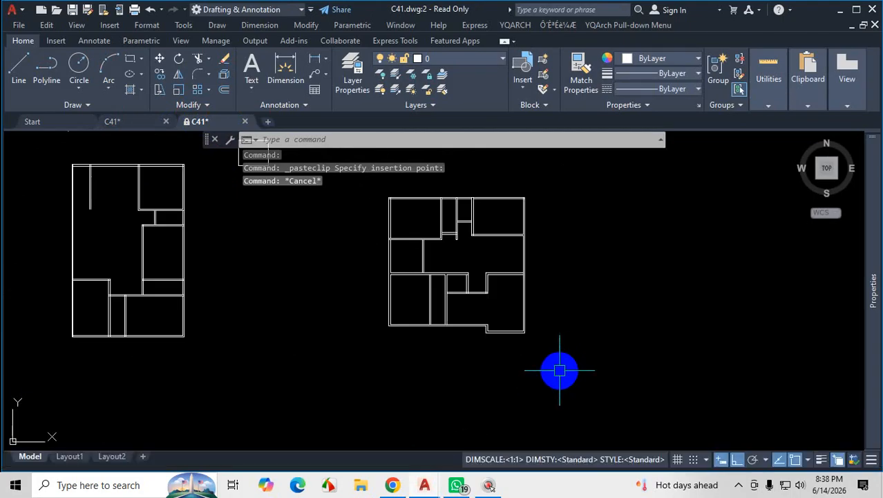
Try twice to save the read-only C41 drawing with the pasted plan, dismissing the message each time.
key("ctrl+s")
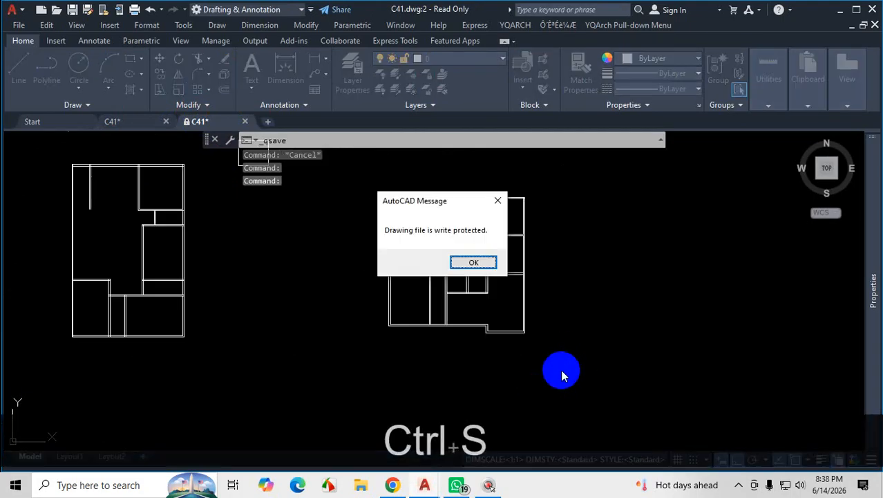
left_click(475, 262)
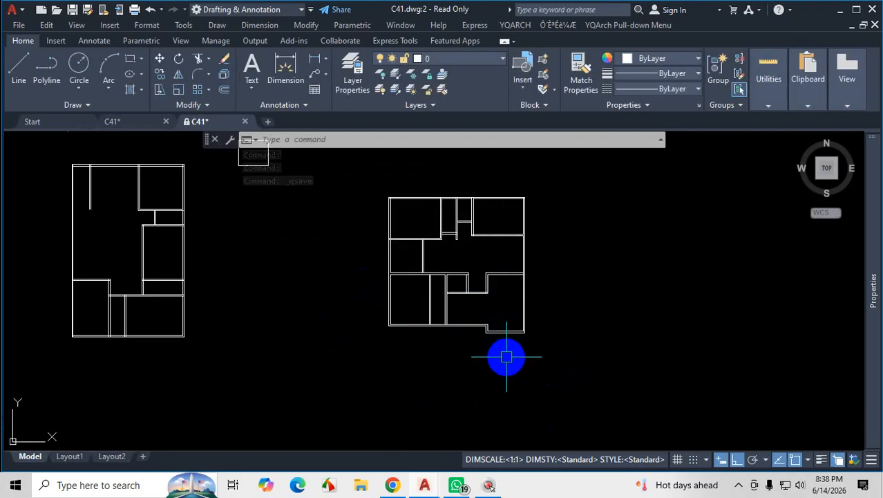
key("ctrl+s")
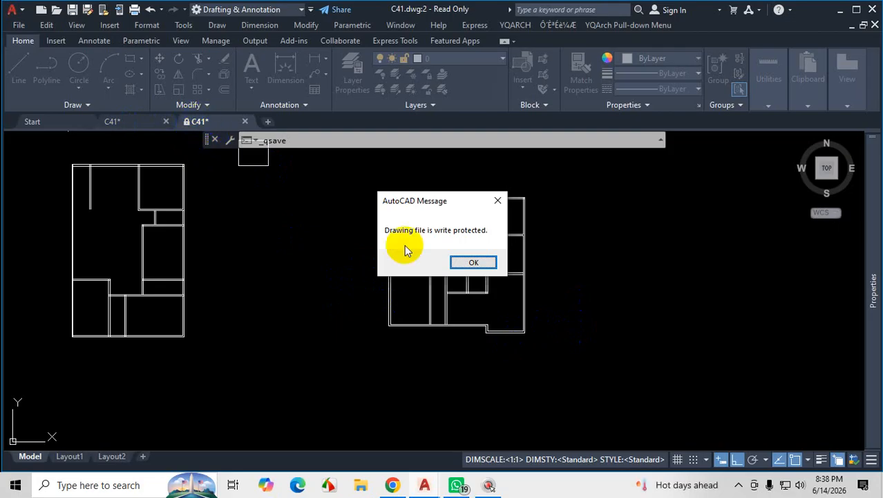
left_click(485, 261)
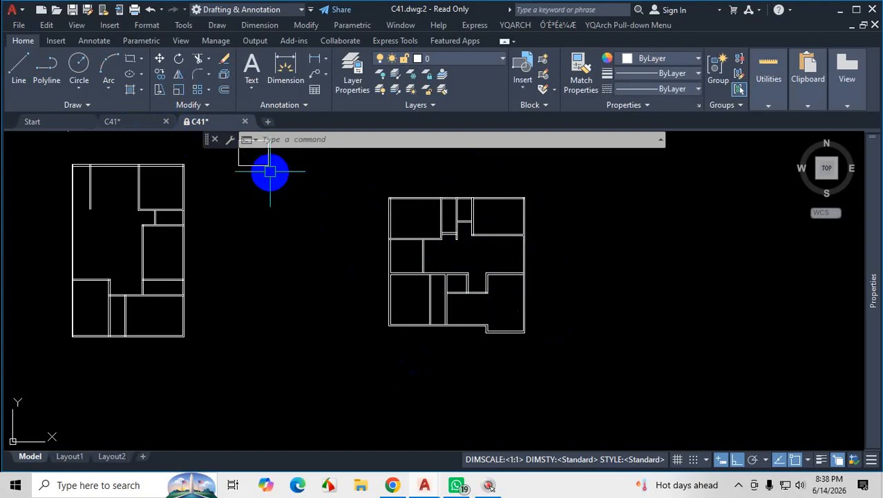
Open the Save Drawing As dialog for the read-only C41 drawing.
mouse_move(206, 133)
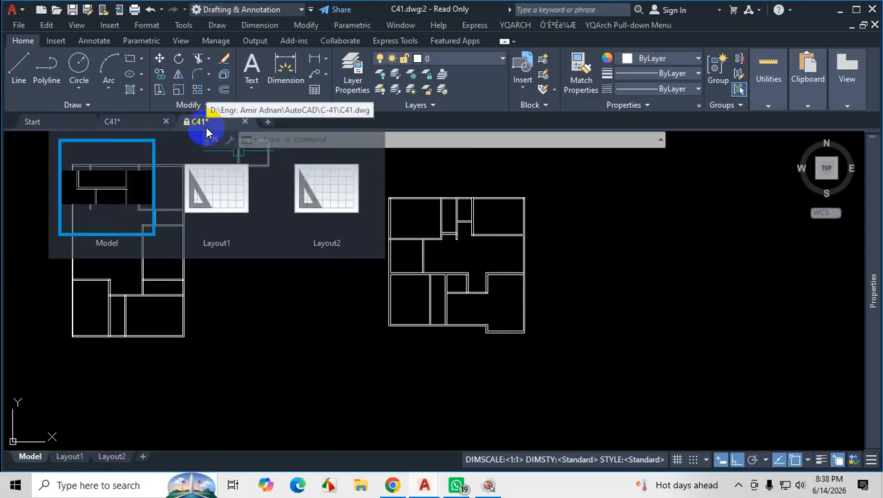
left_click(20, 26)
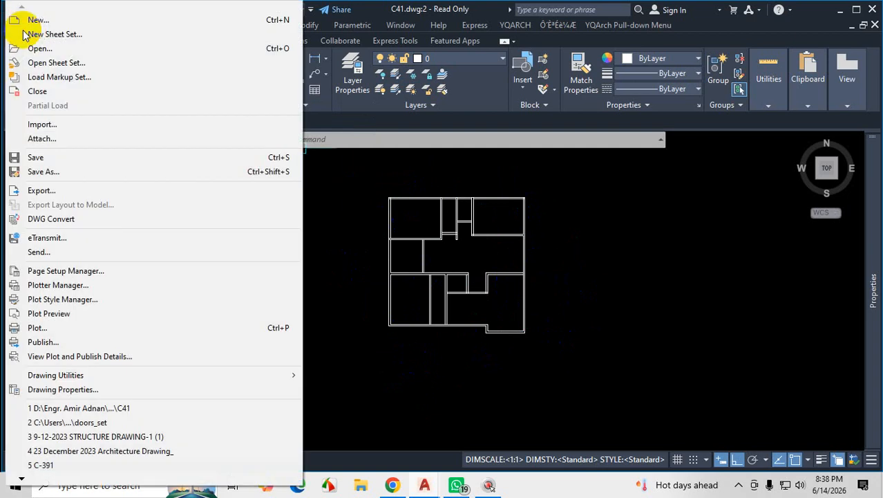
left_click(42, 174)
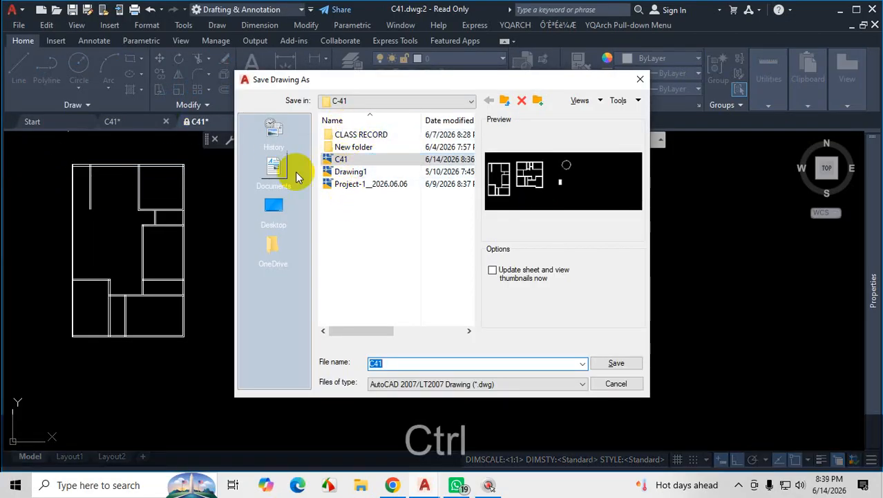
key("ctrl+1")
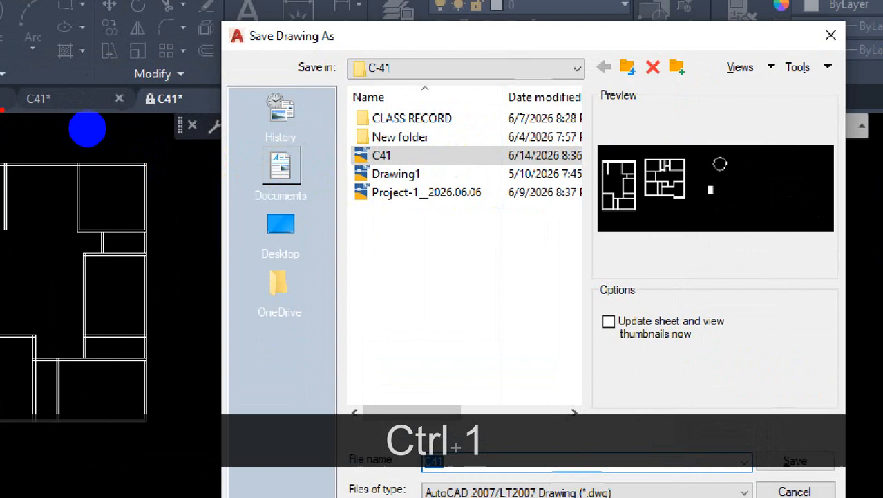
mouse_move(87, 129)
left_mouse_down()
mouse_move(162, 122)
mouse_move(89, 114)
mouse_move(111, 145)
left_mouse_up()
mouse_move(161, 130)
left_mouse_down()
mouse_move(324, 183)
mouse_move(361, 166)
mouse_move(351, 168)
mouse_move(370, 197)
left_mouse_up()
key("Escape")
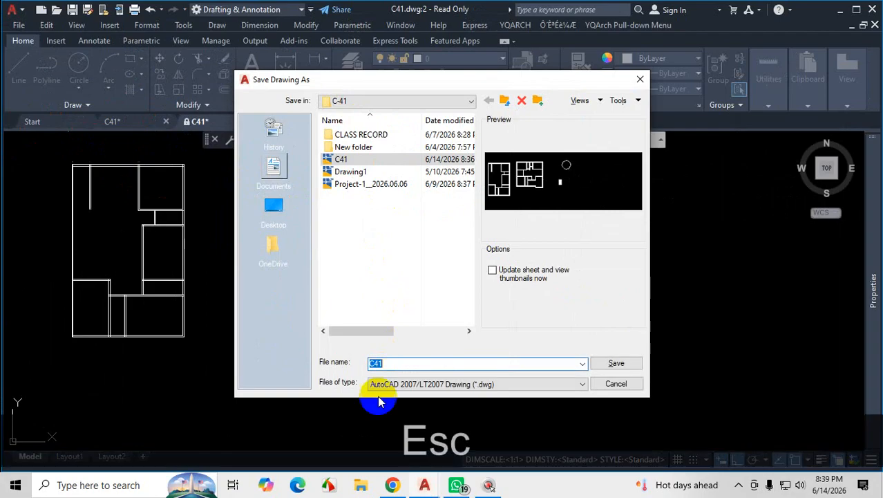
Save the drawing in the C-41 folder under the file name "C41 new".
left_click(404, 364)
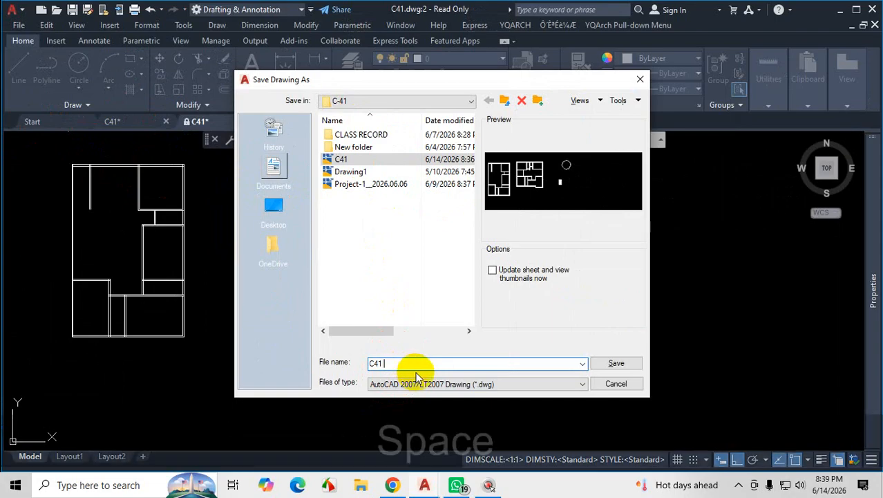
type("new")
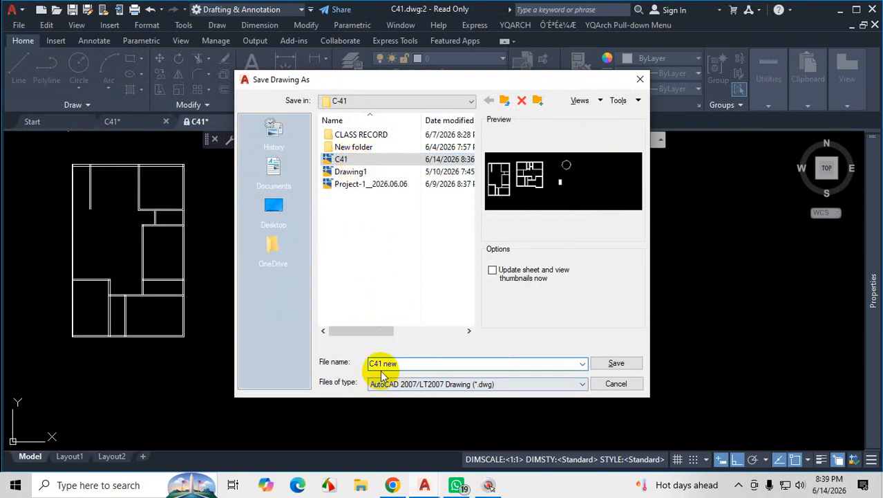
left_click(617, 363)
key("ctrl+1")
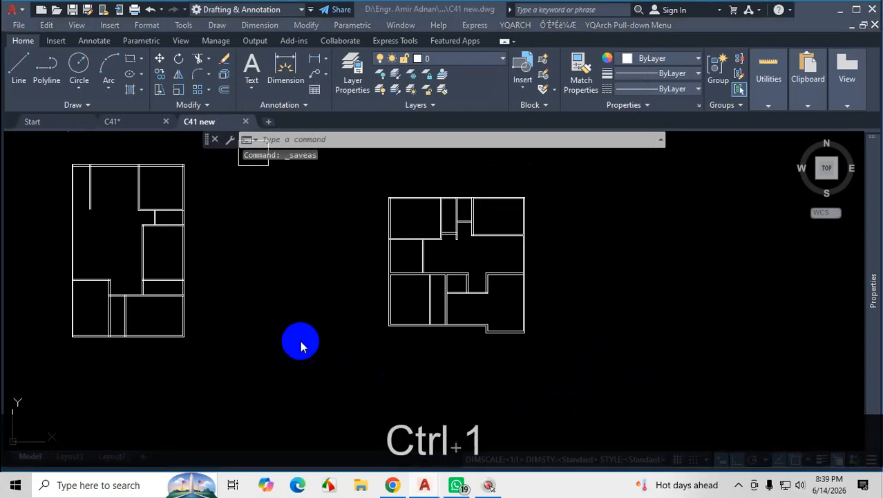
left_click_drag(64, 133, 102, 127)
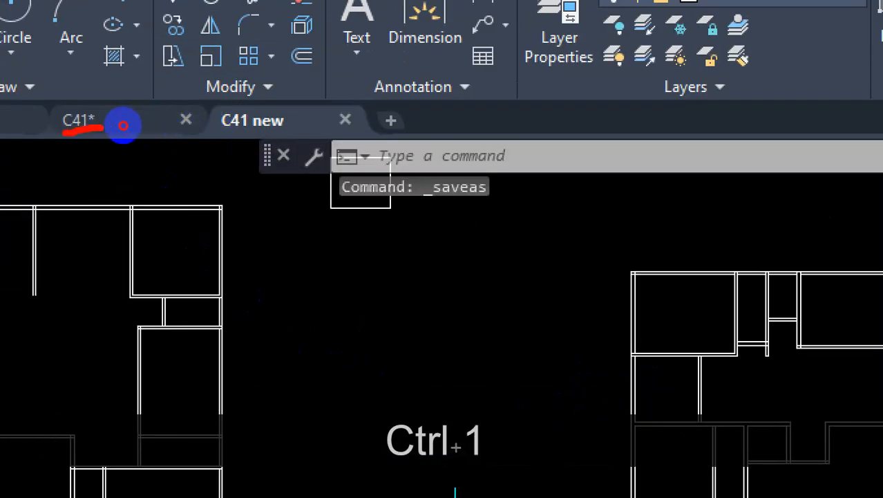
left_click_drag(315, 128, 228, 135)
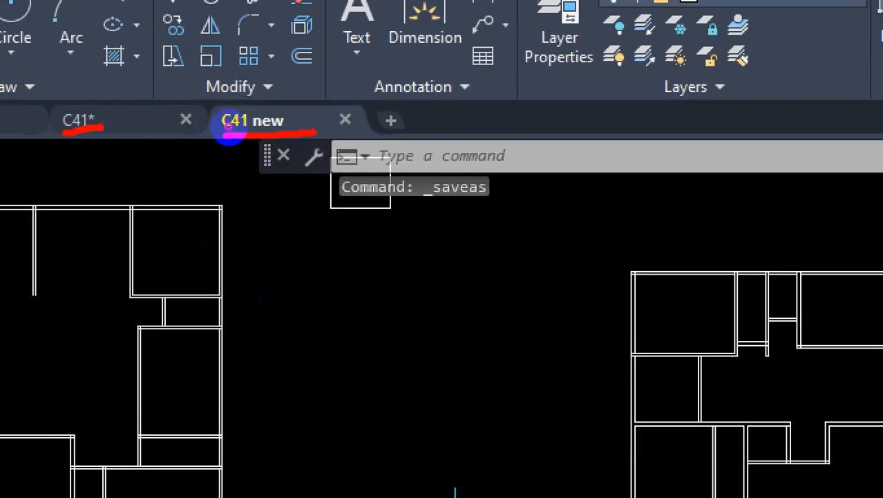
key("Escape")
Locate the saved "C41 new" drawing in File Explorer in the AutoCAD folder's C-41 subfolder on drive D, and close the window.
left_click(360, 484)
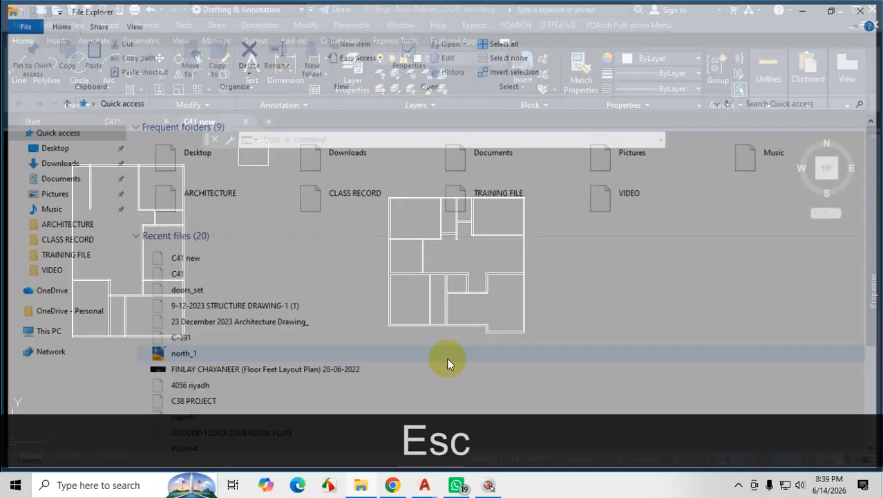
left_click(50, 331)
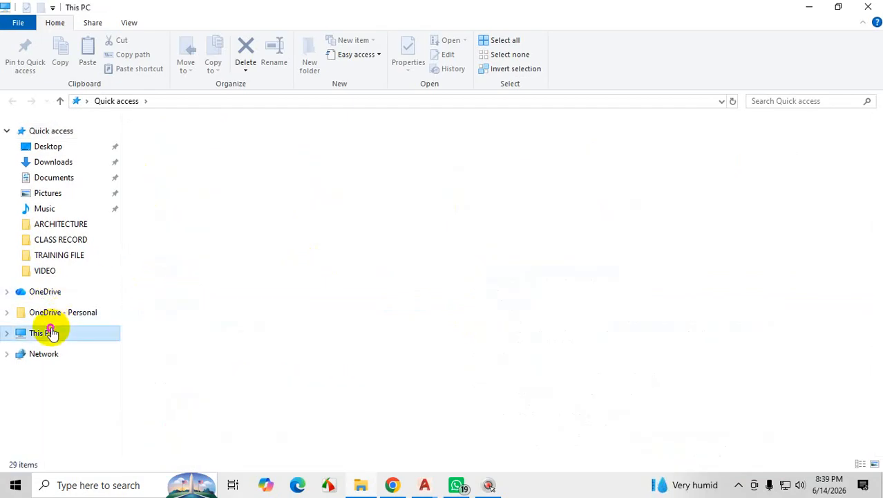
double_click(377, 234)
double_click(213, 198)
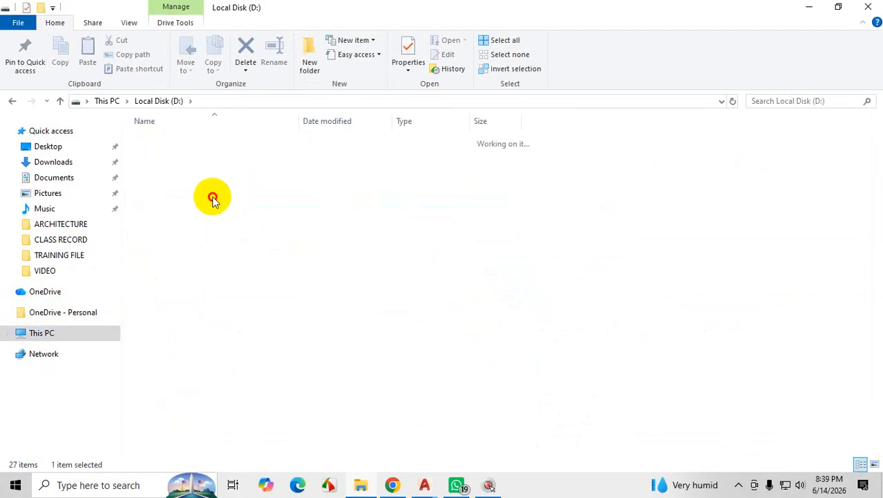
double_click(197, 141)
left_click(175, 208)
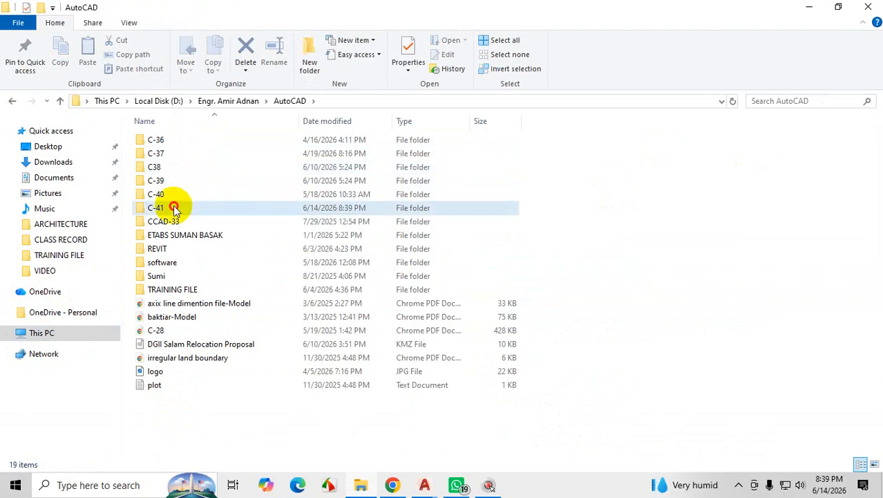
double_click(175, 208)
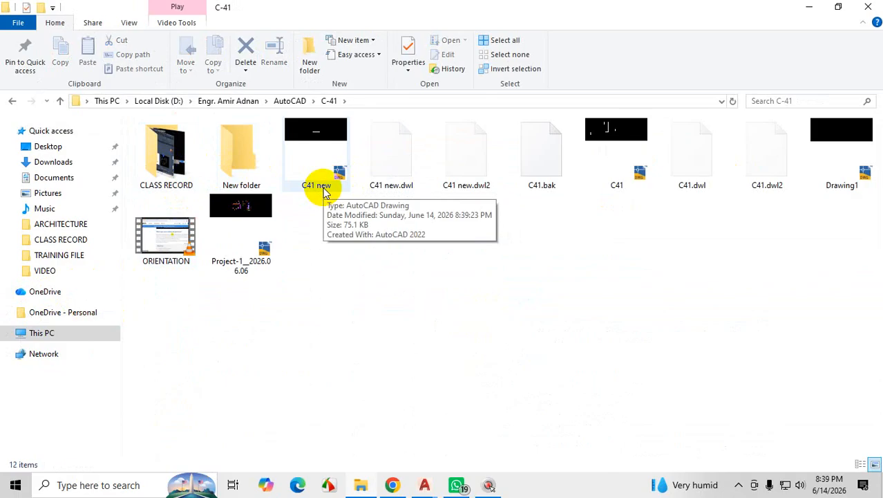
left_click(870, 6)
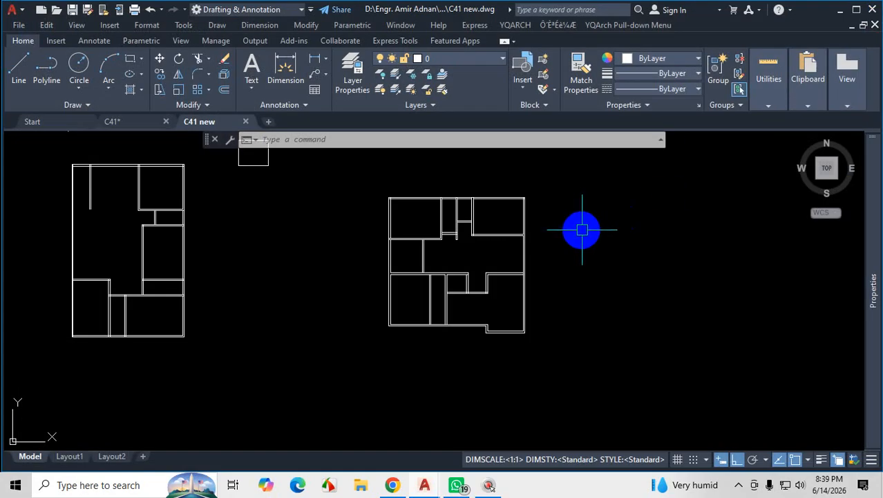
Close the "C41 new" and C41 drawings, discarding C41's unsaved changes, and exit AutoCAD.
left_click(248, 122)
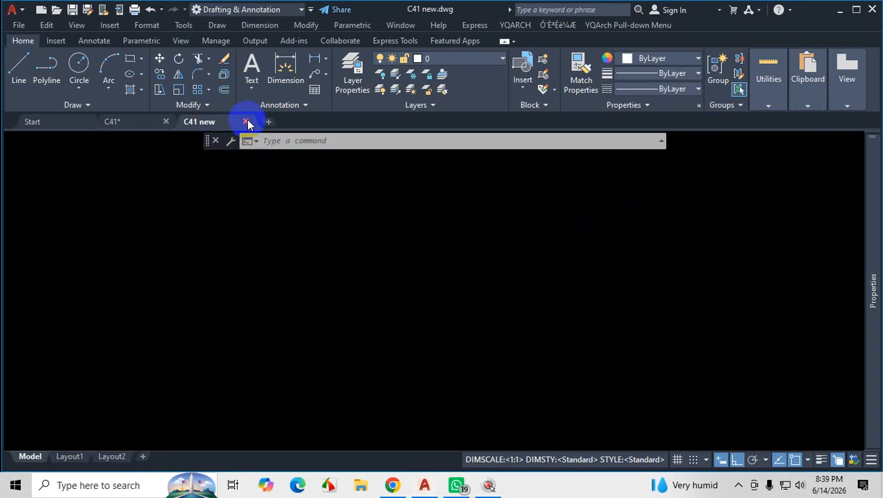
left_click(167, 121)
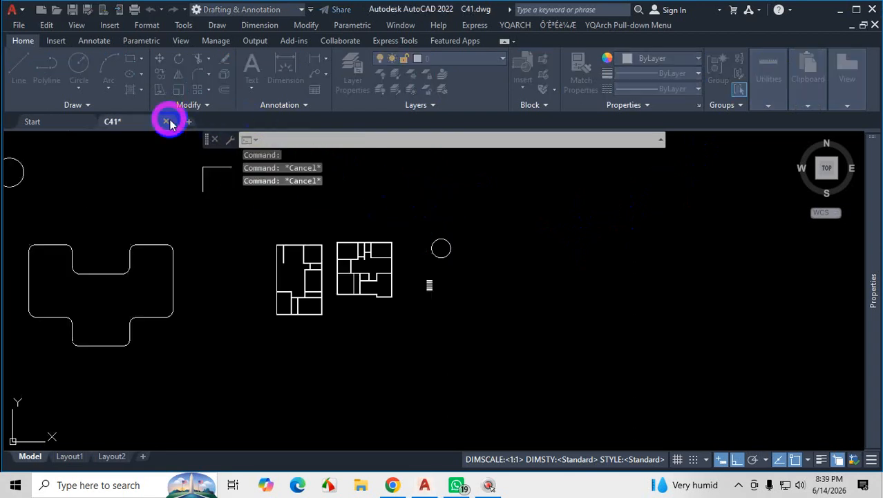
left_click(451, 271)
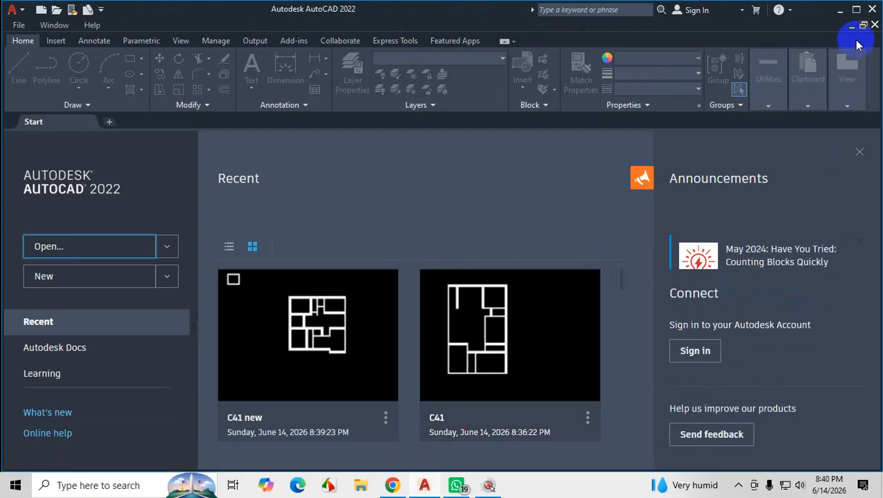
left_click(873, 9)
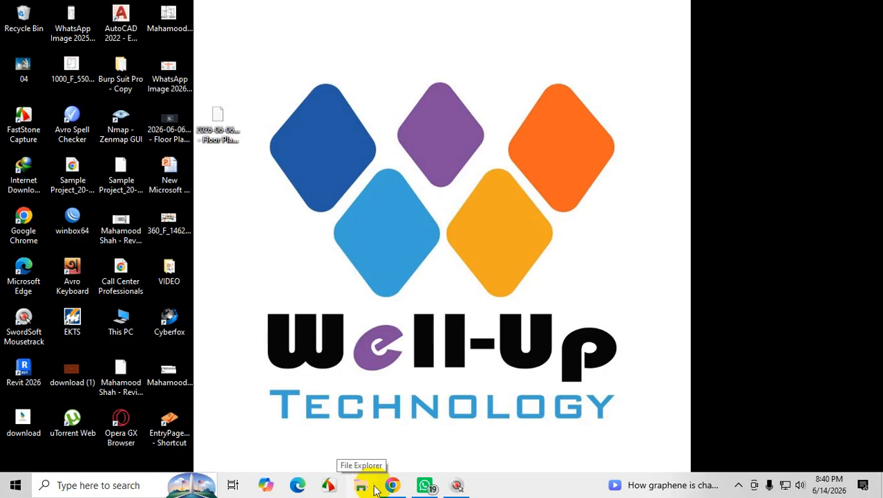
Switch to the running WhatsApp window and close it.
left_click(427, 484)
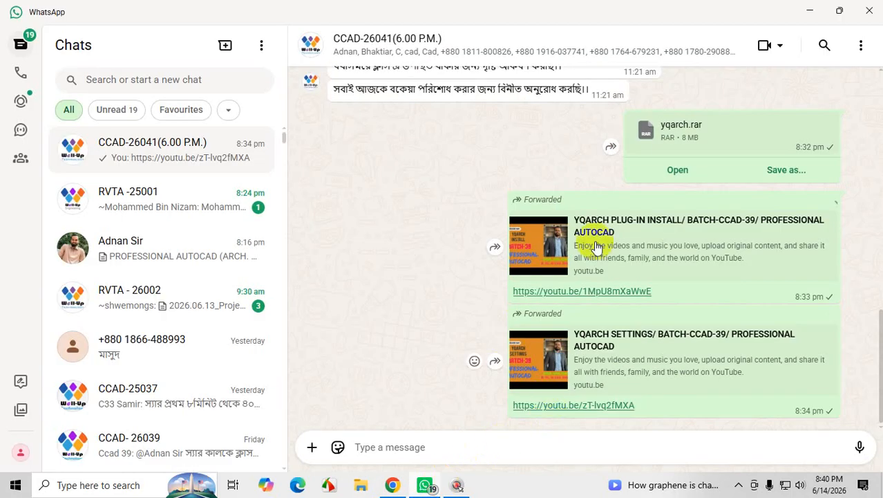
left_click(871, 14)
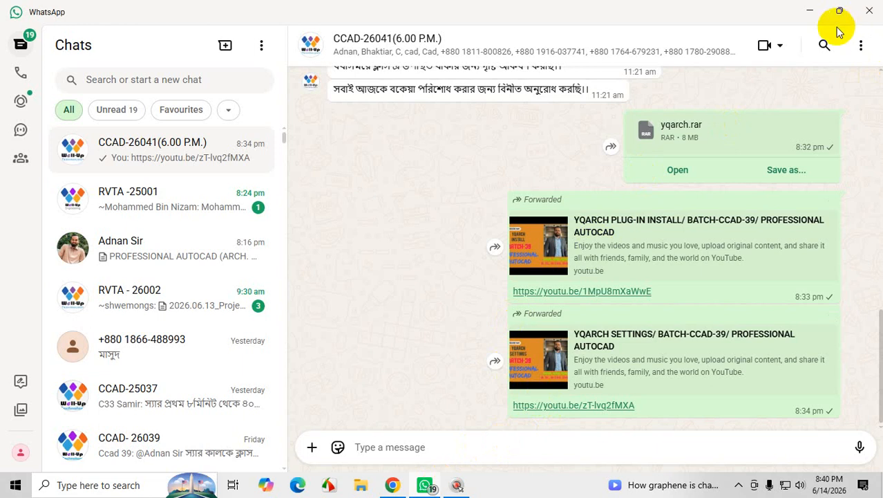
left_click(871, 11)
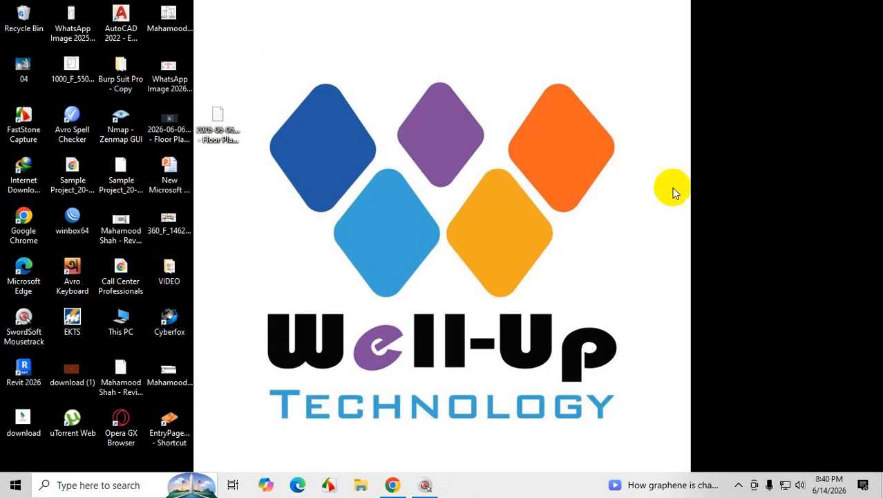
Close the SwordSoft Mousetrack settings window and the Chrome window containing the floor plan PDFs.
left_click(427, 484)
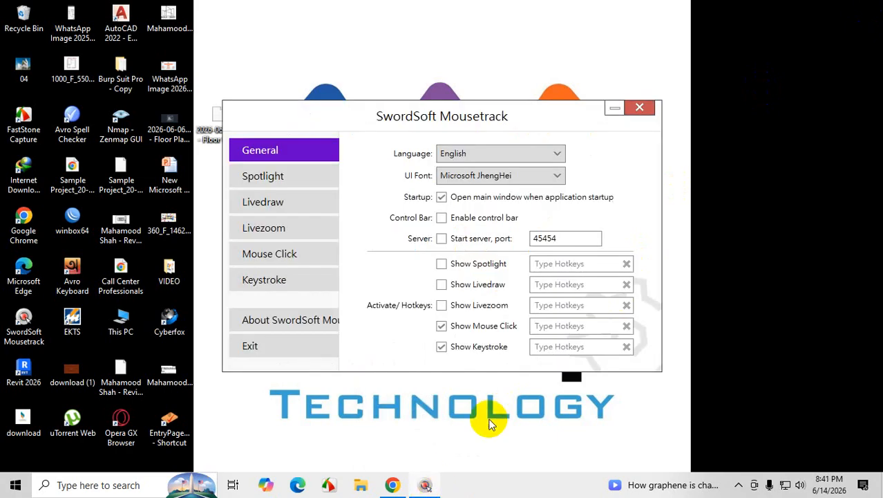
left_click(637, 110)
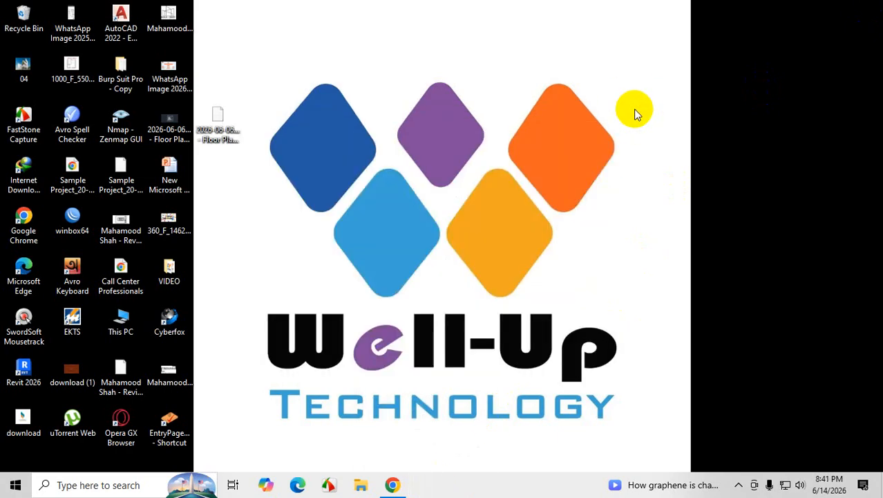
left_click(392, 484)
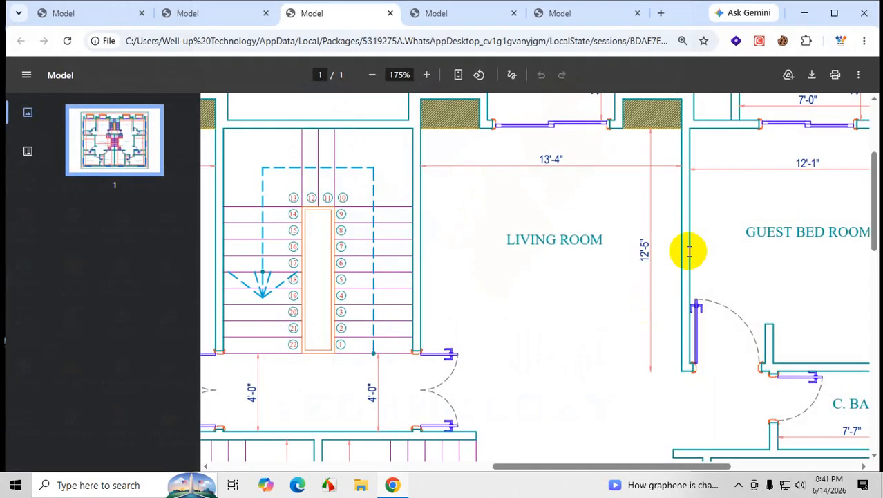
left_click(864, 13)
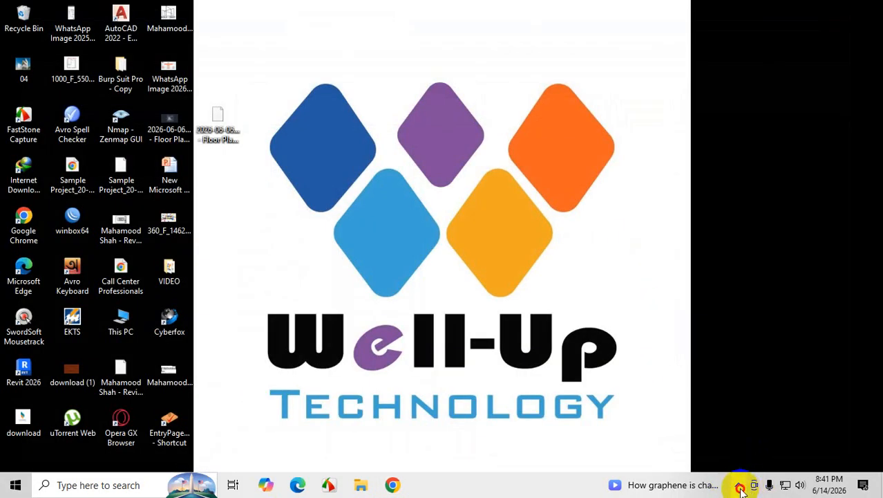